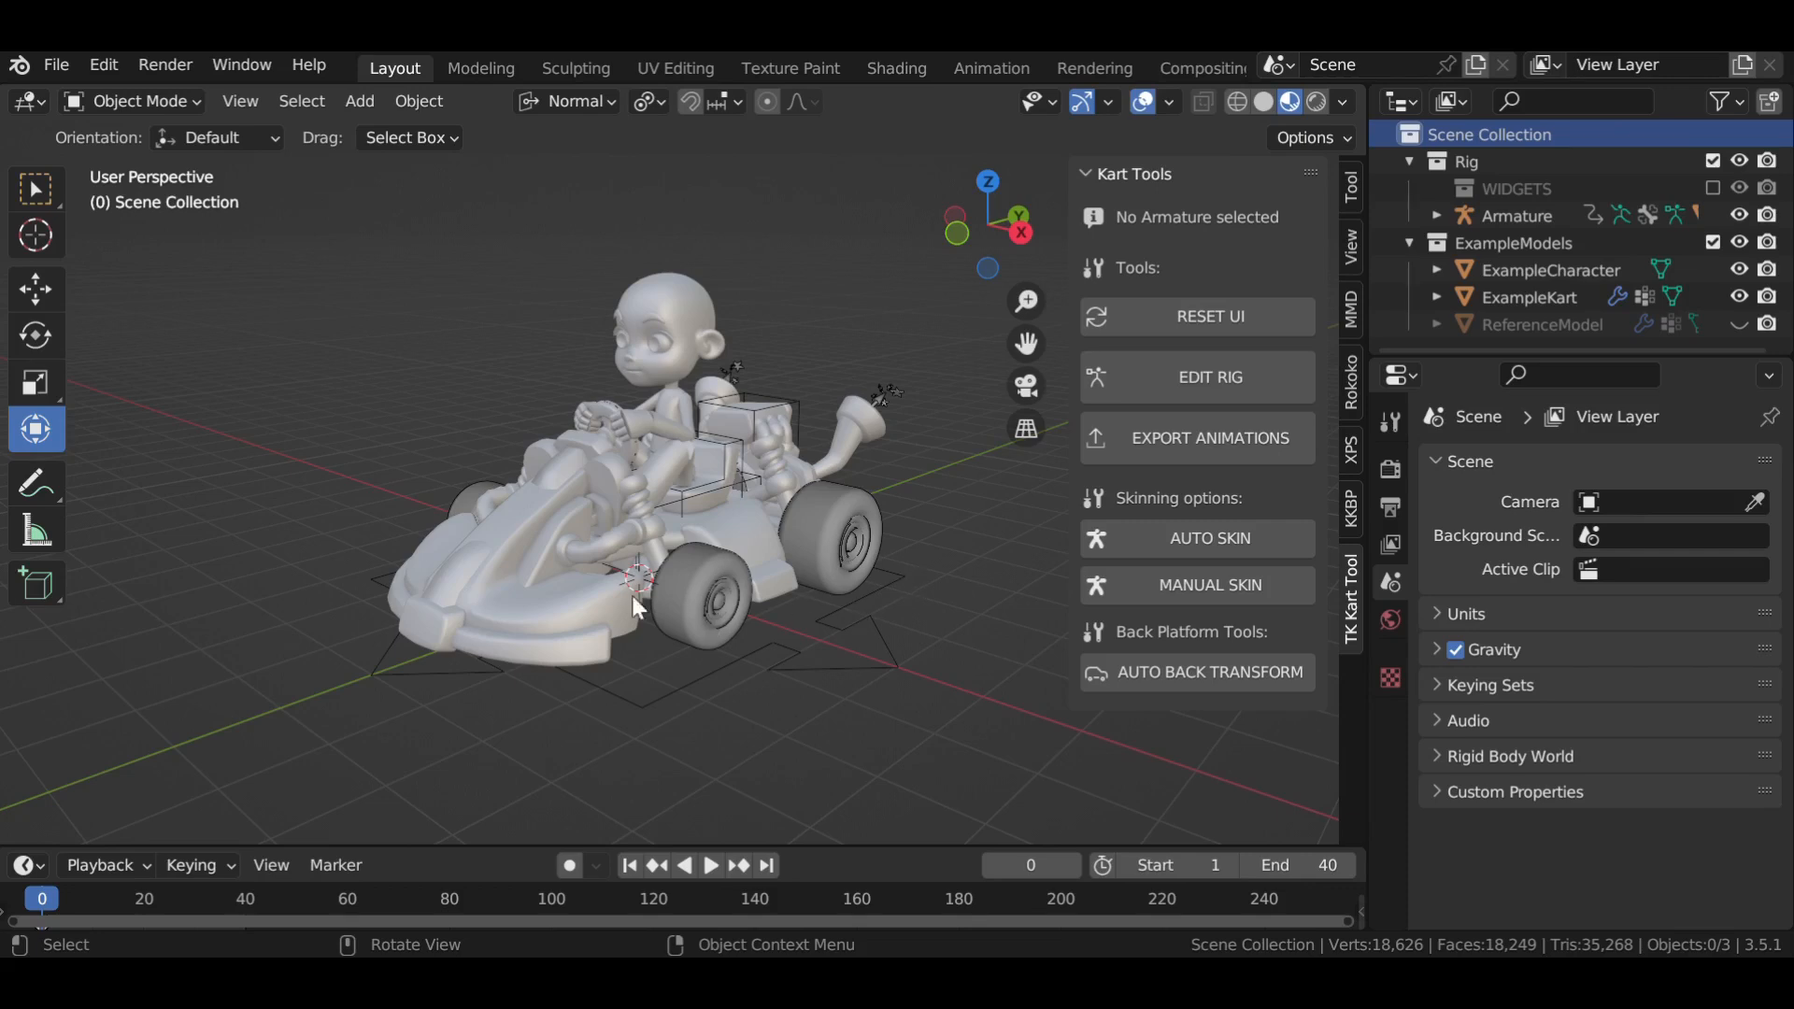
Step: Orbit around the example kart, then hide ExampleKart and ExampleCharacter in the Outliner
middle_drag(827, 575, 902, 568)
middle_drag(972, 393, 909, 460)
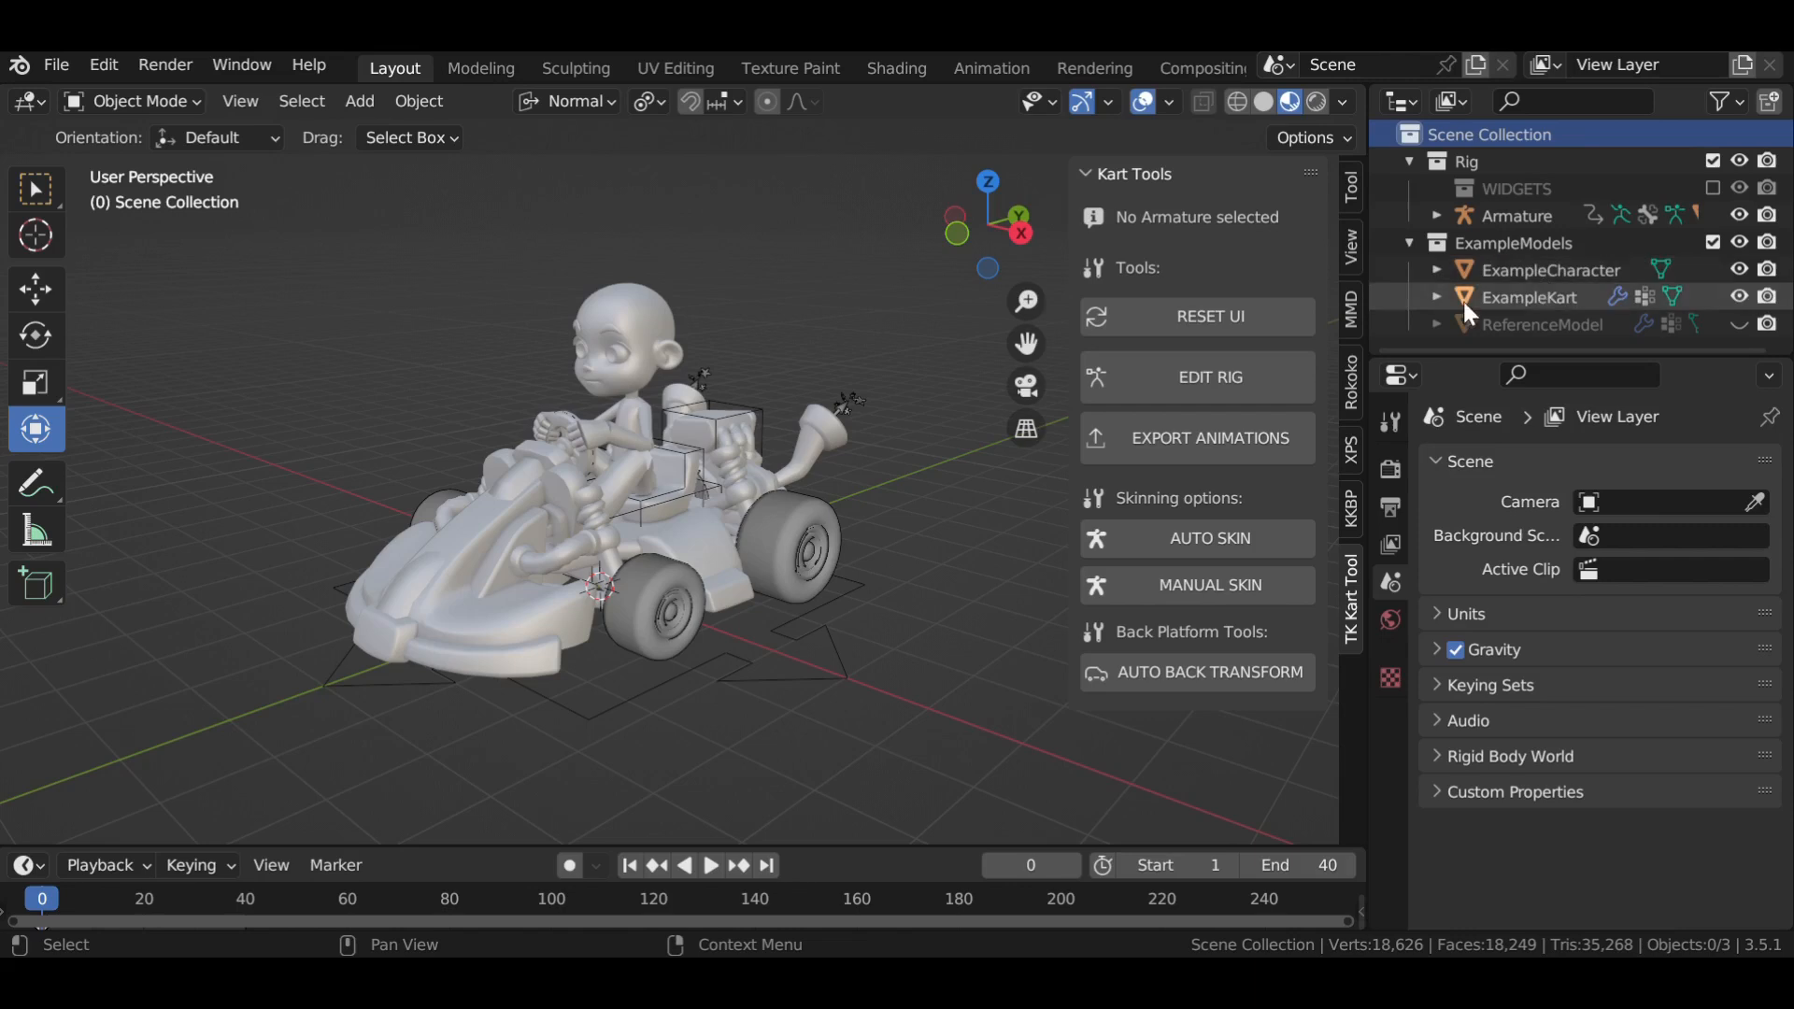
middle_drag(925, 439, 783, 513)
middle_drag(826, 422, 1102, 411)
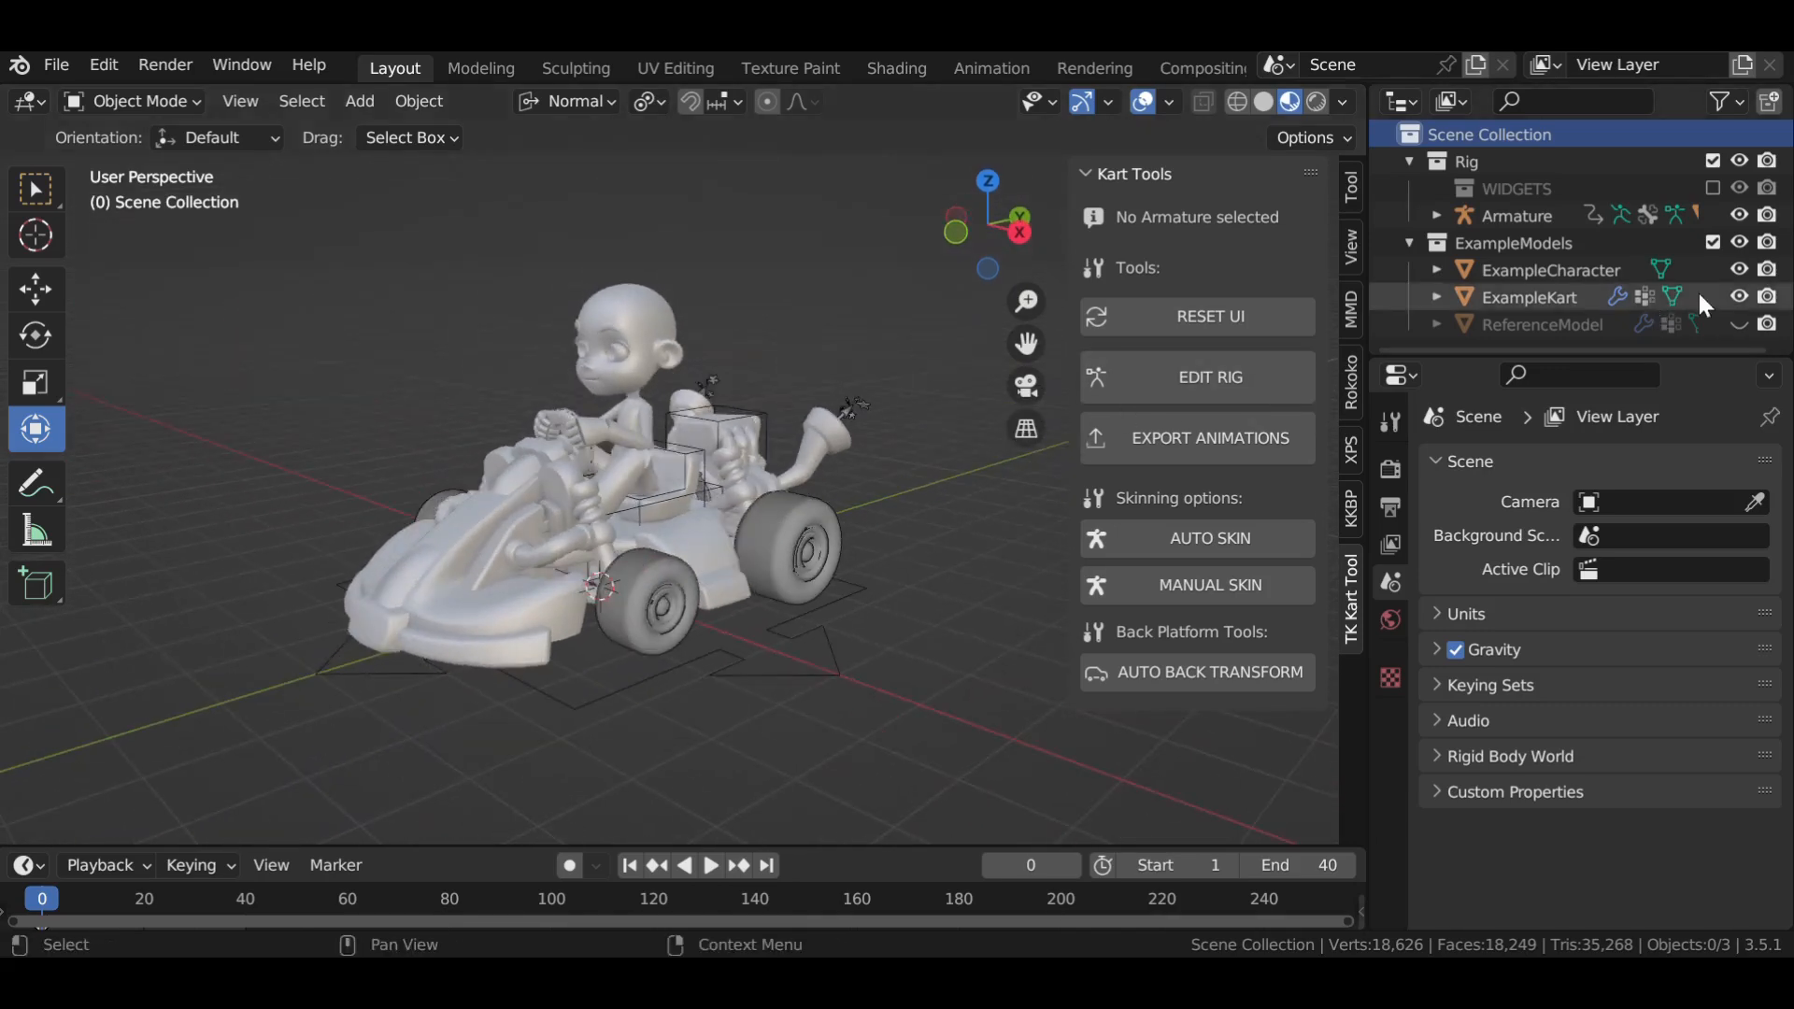
click(1733, 297)
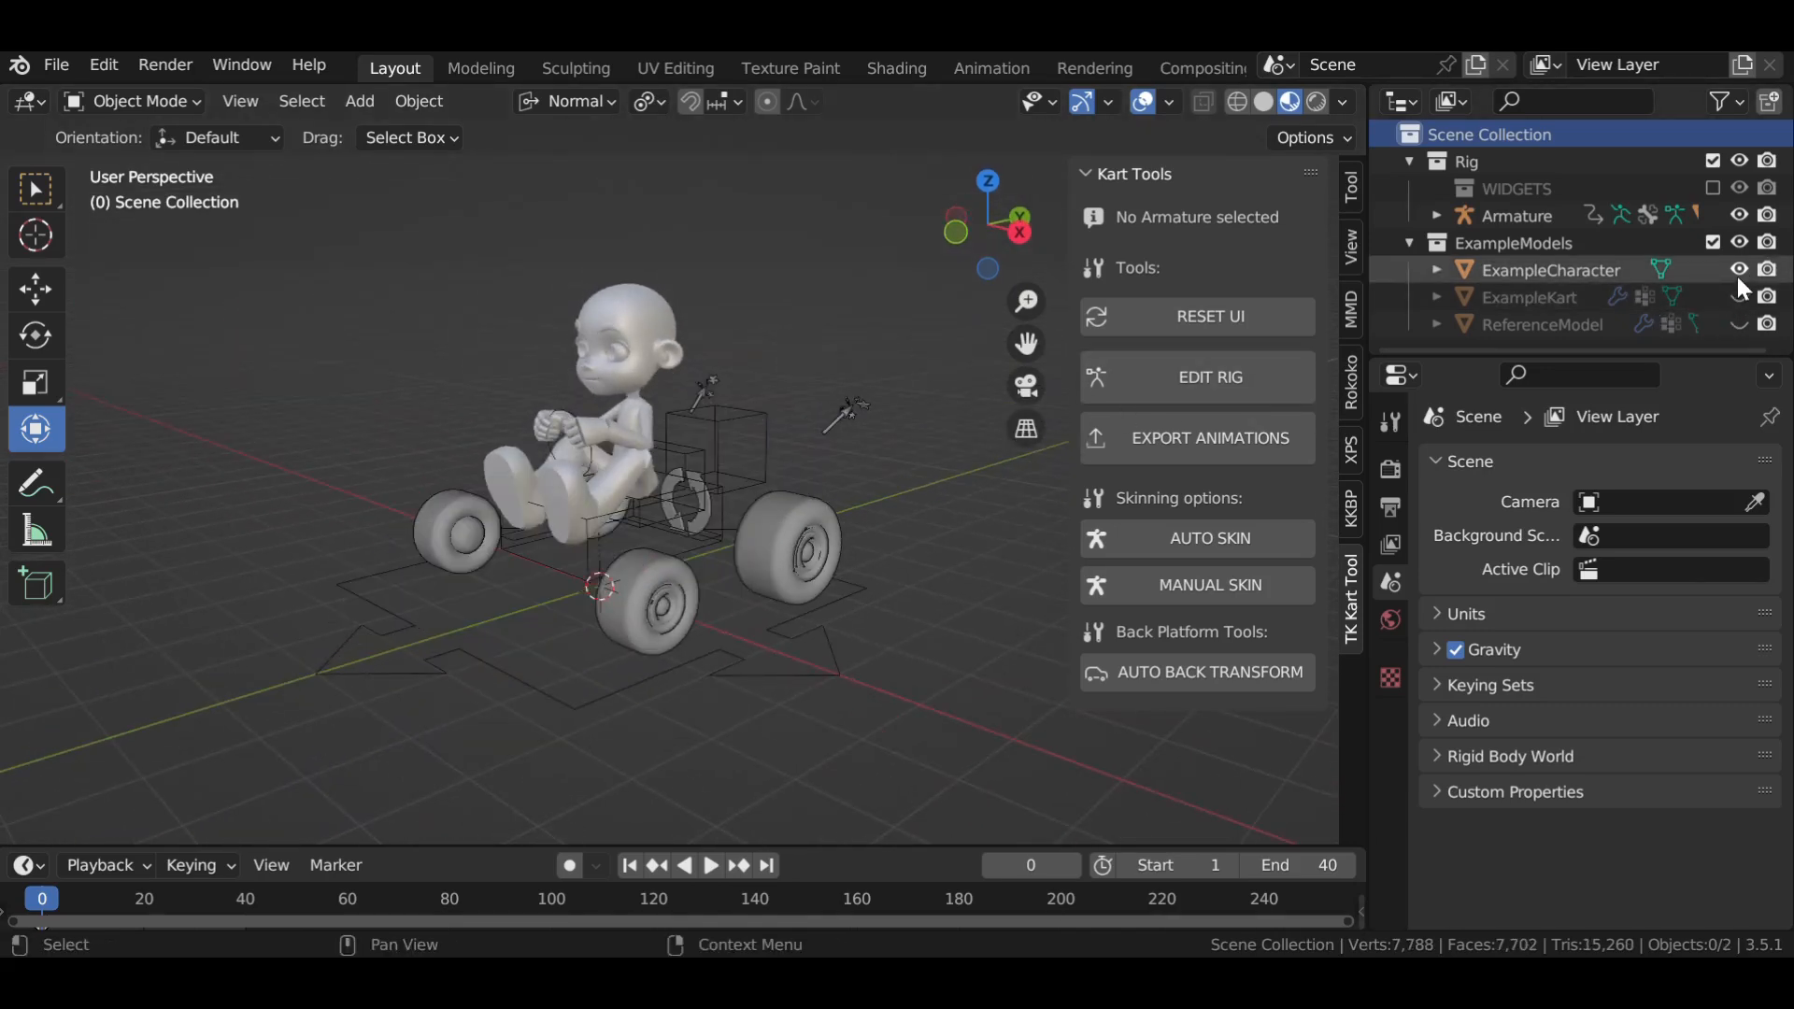
click(1735, 271)
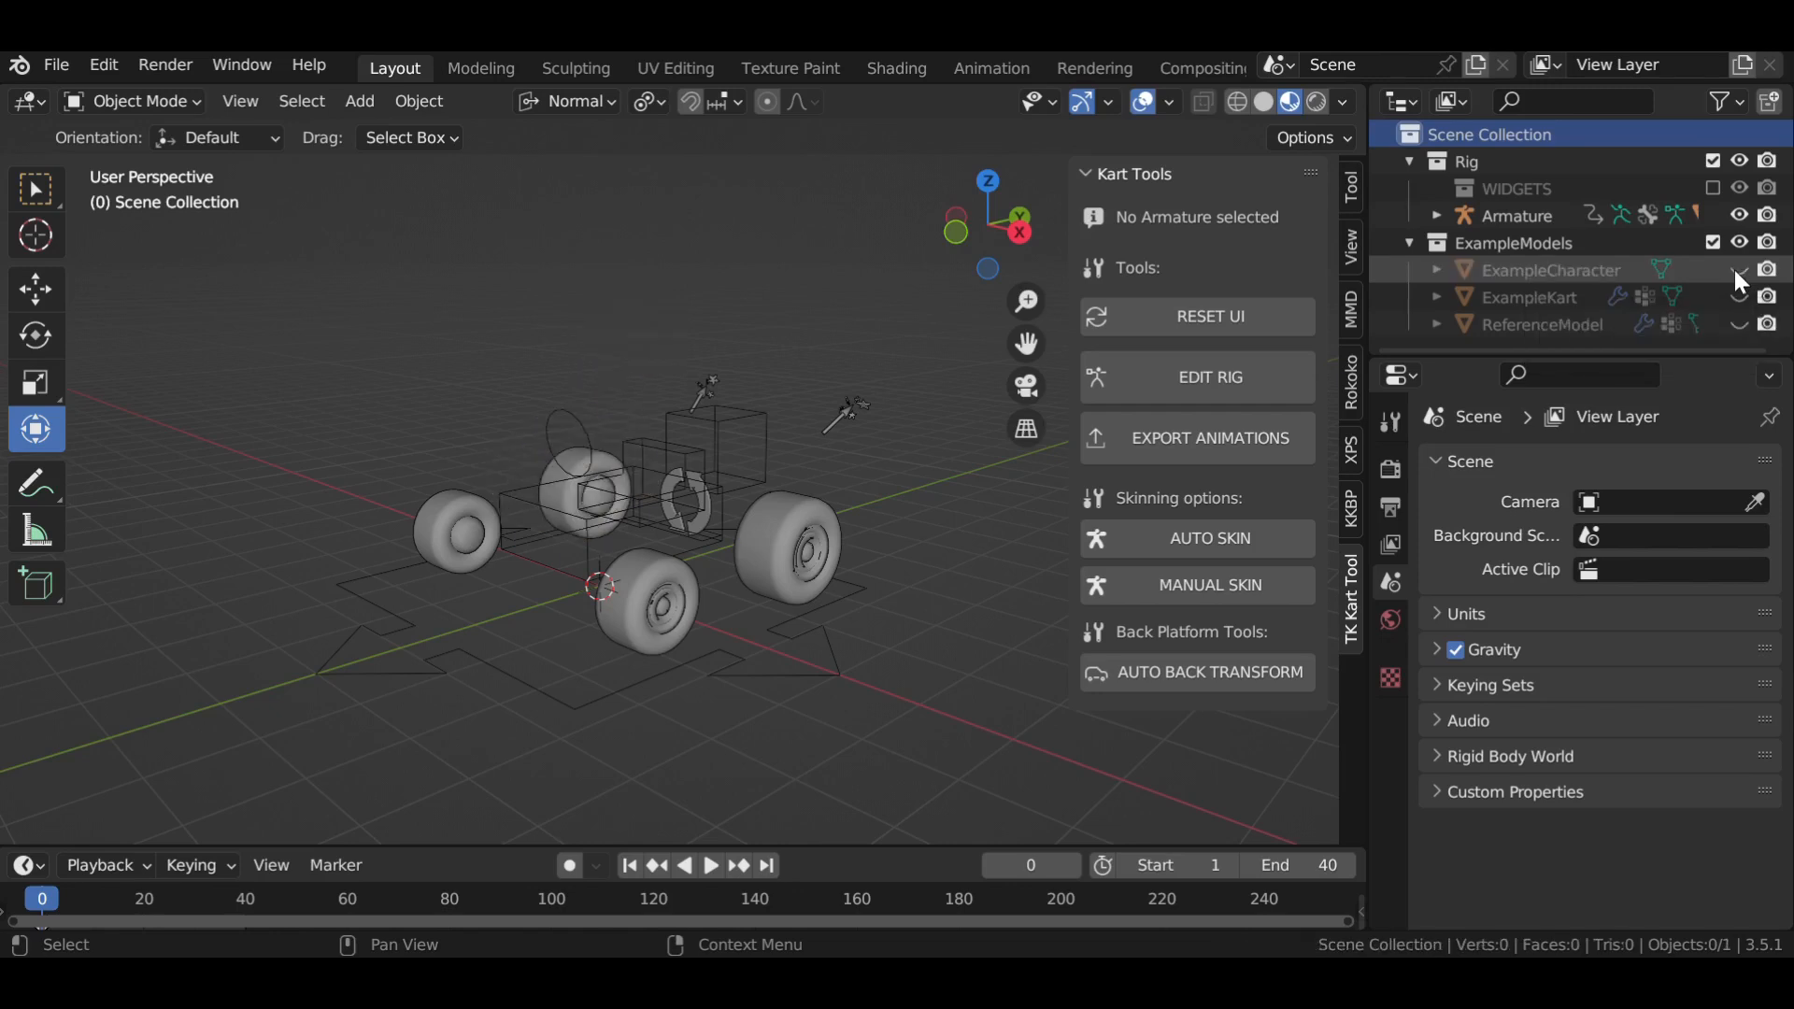
Step: Inspect the rig and wheels, briefly showing the kart body again before hiding it once more
middle_drag(629, 458, 710, 432)
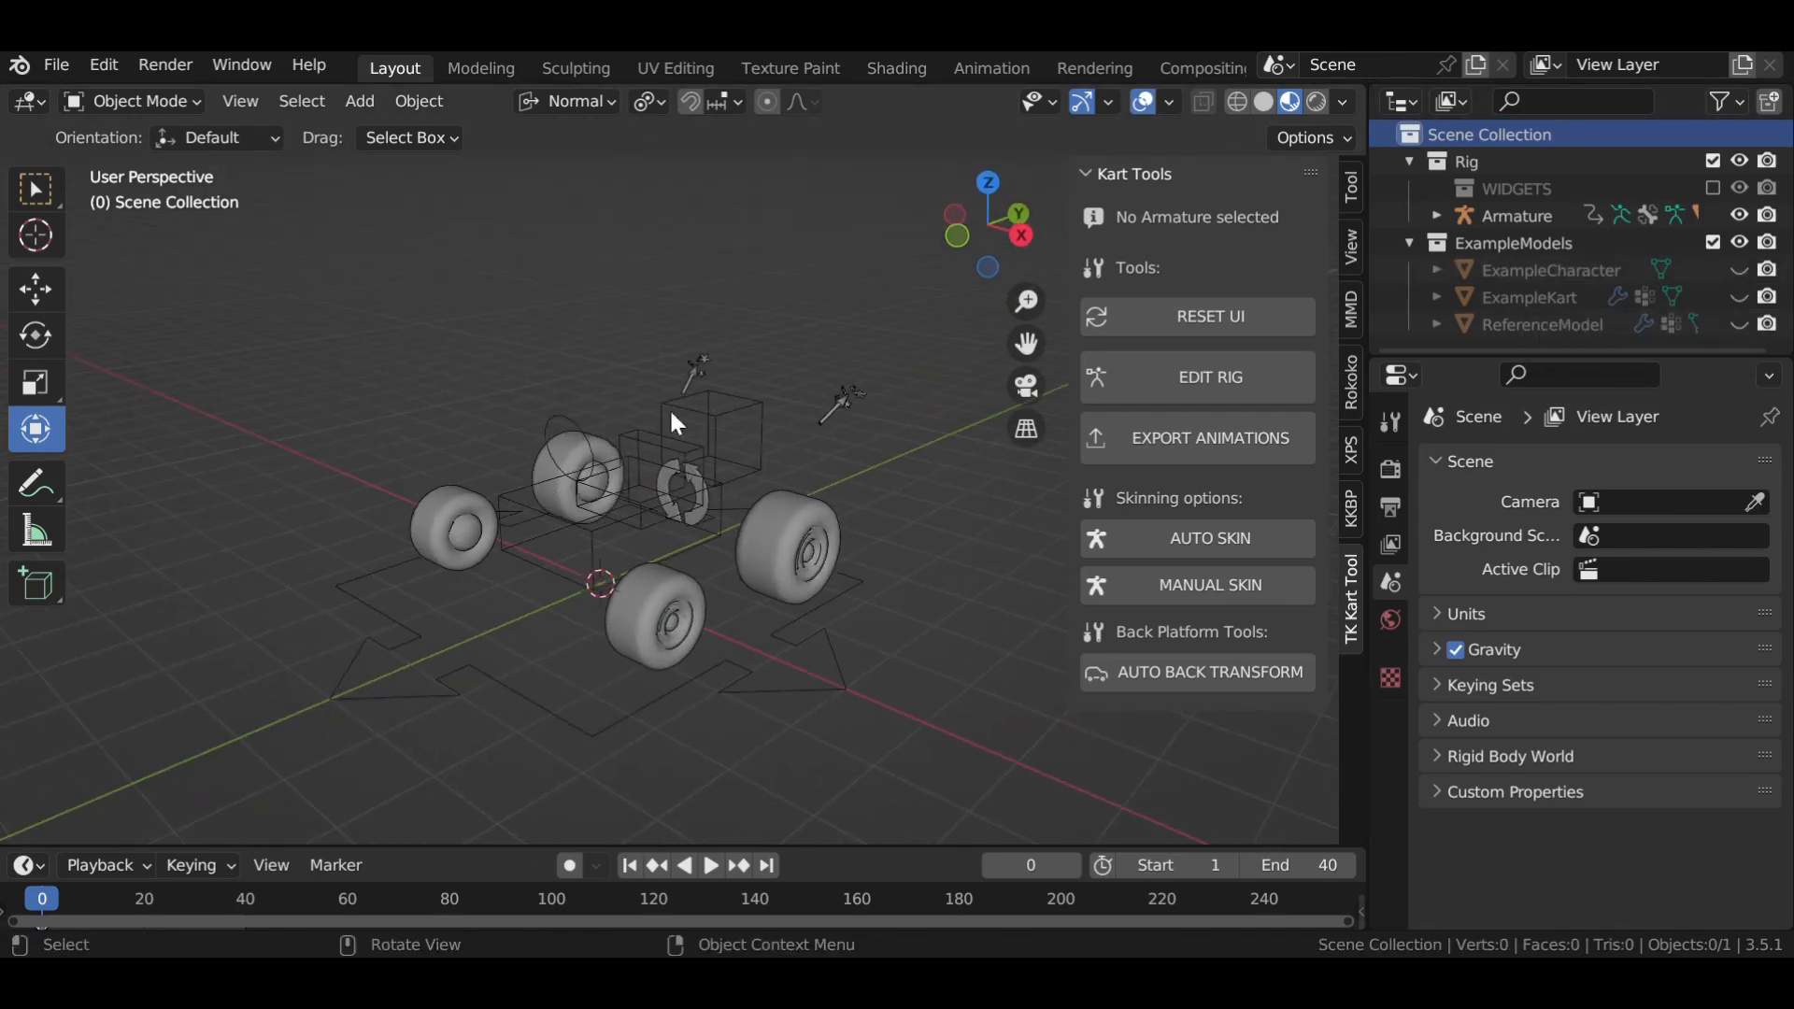
drag(1026, 301, 1026, 271)
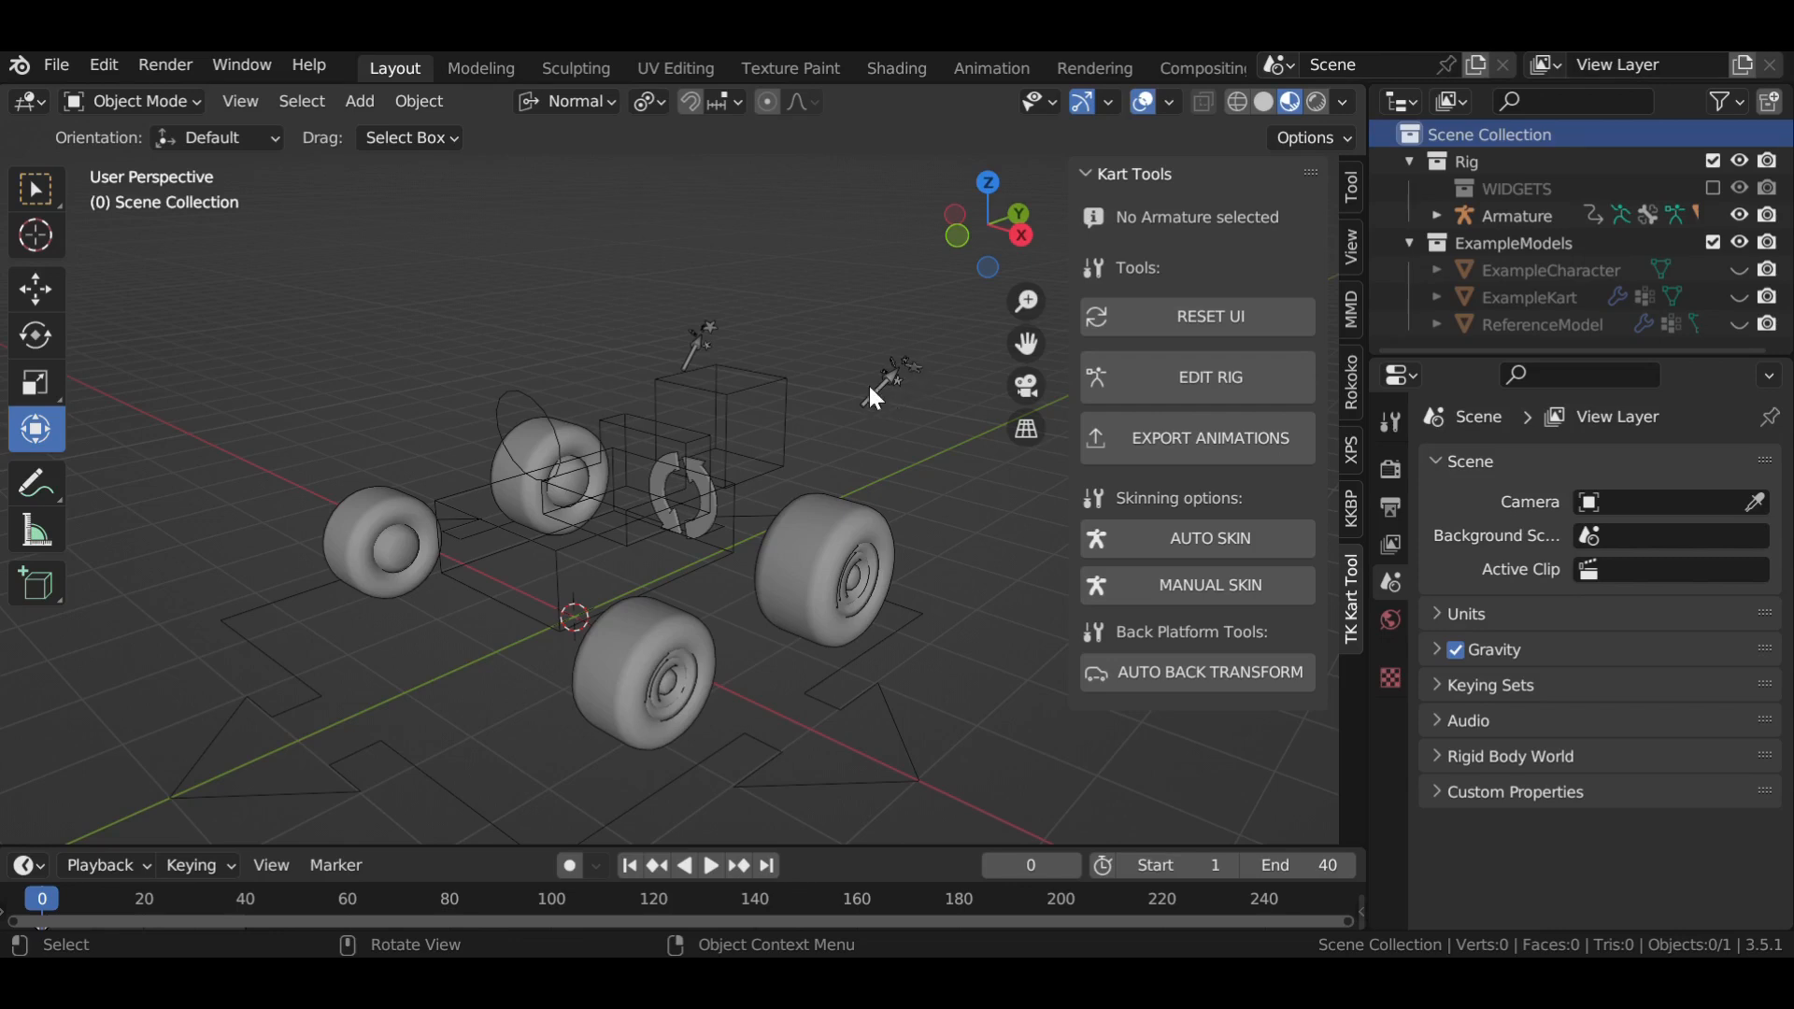
middle_drag(915, 395, 710, 396)
click(1739, 296)
middle_drag(815, 611, 999, 449)
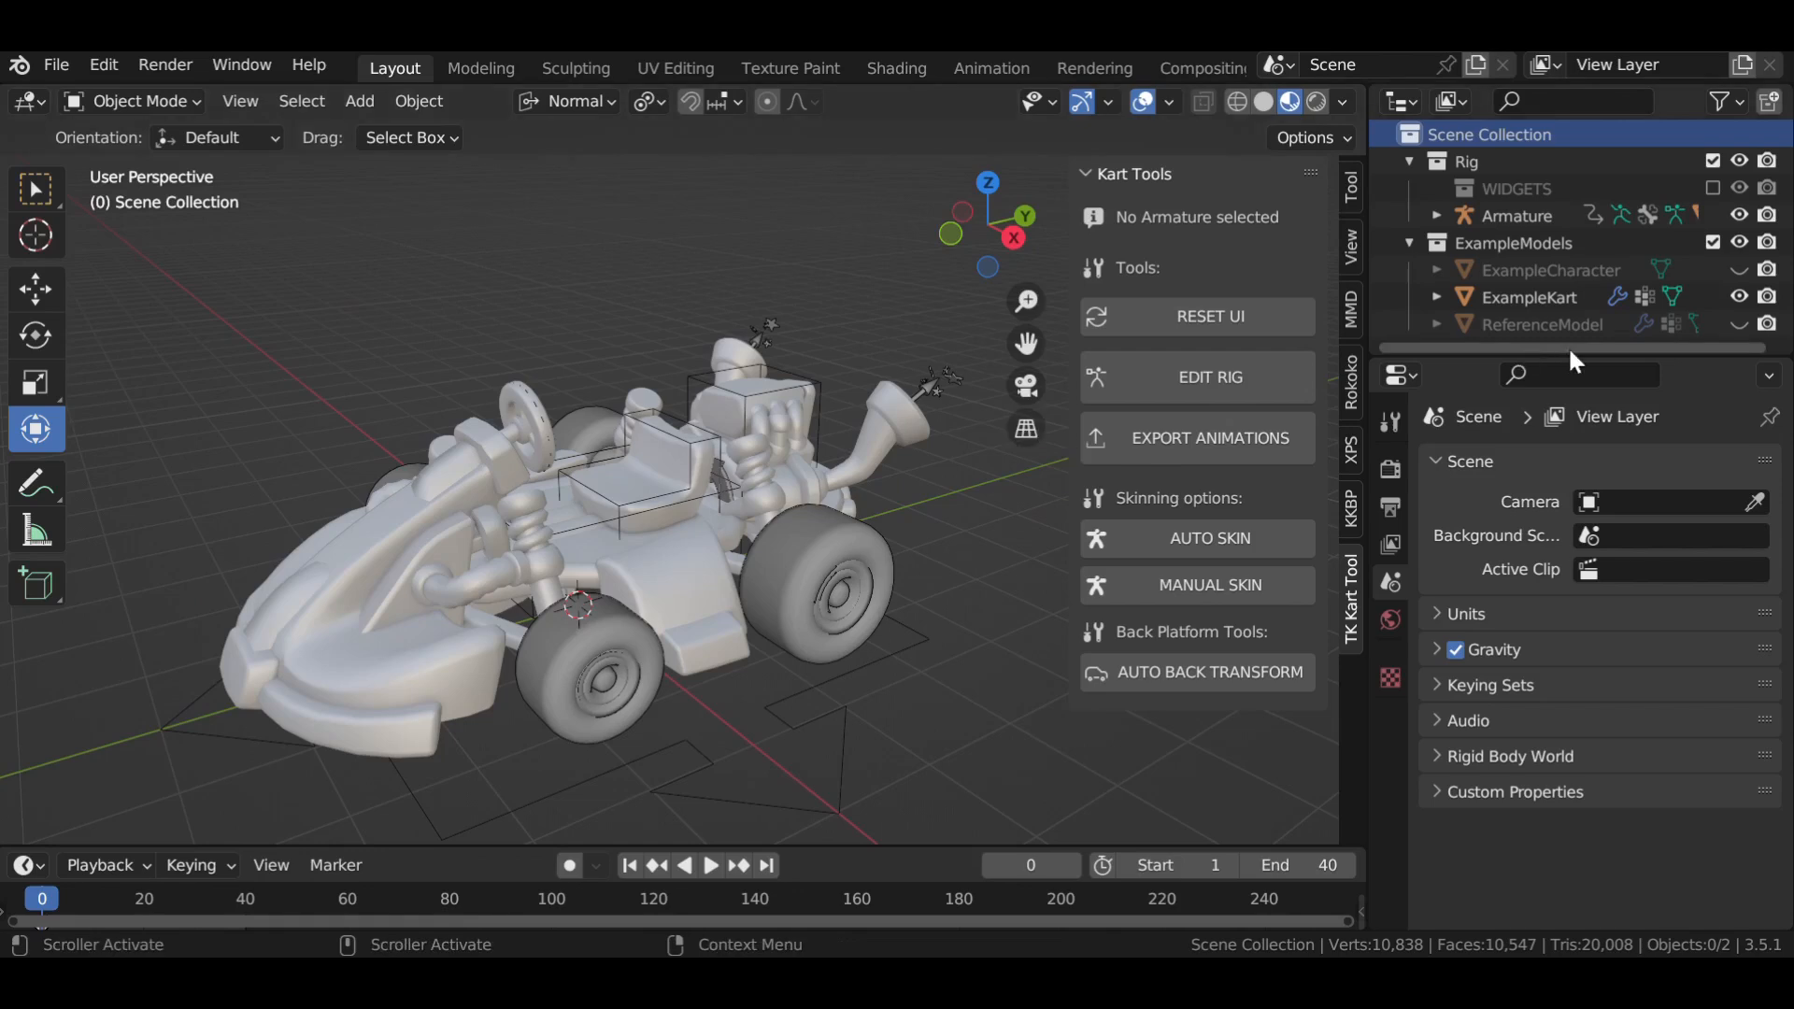
click(1739, 297)
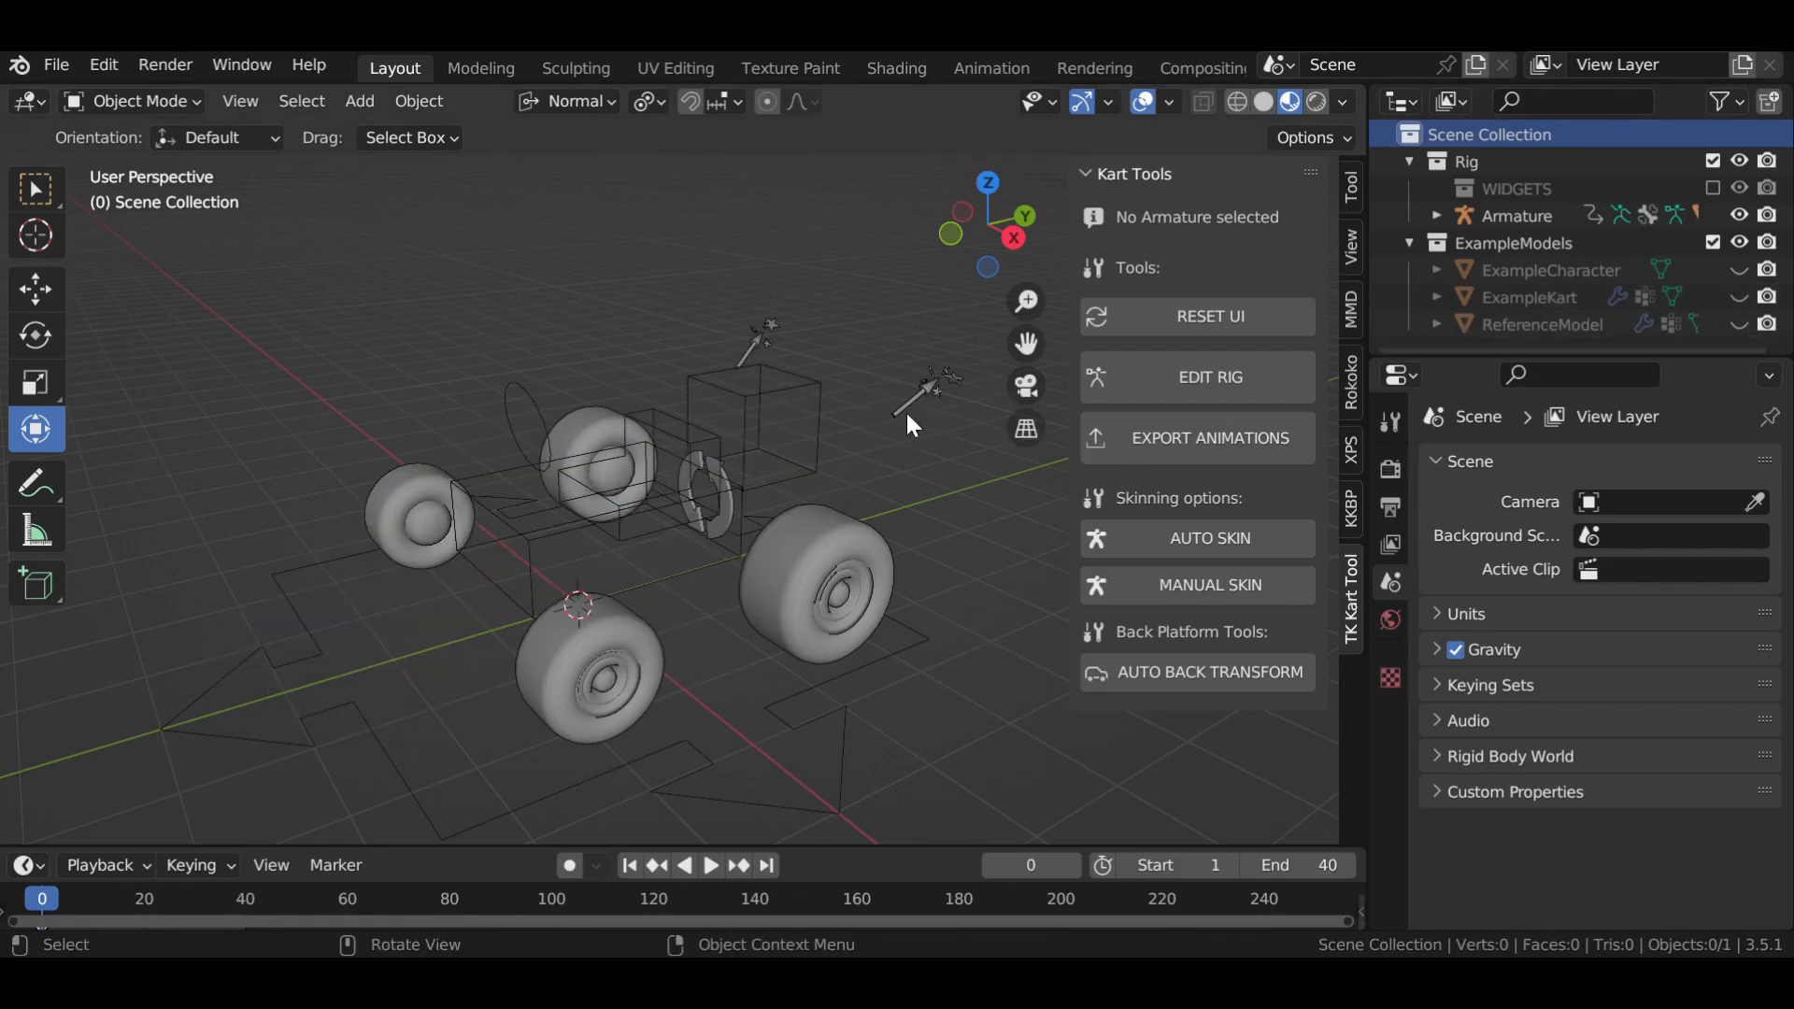
middle_drag(899, 402, 944, 419)
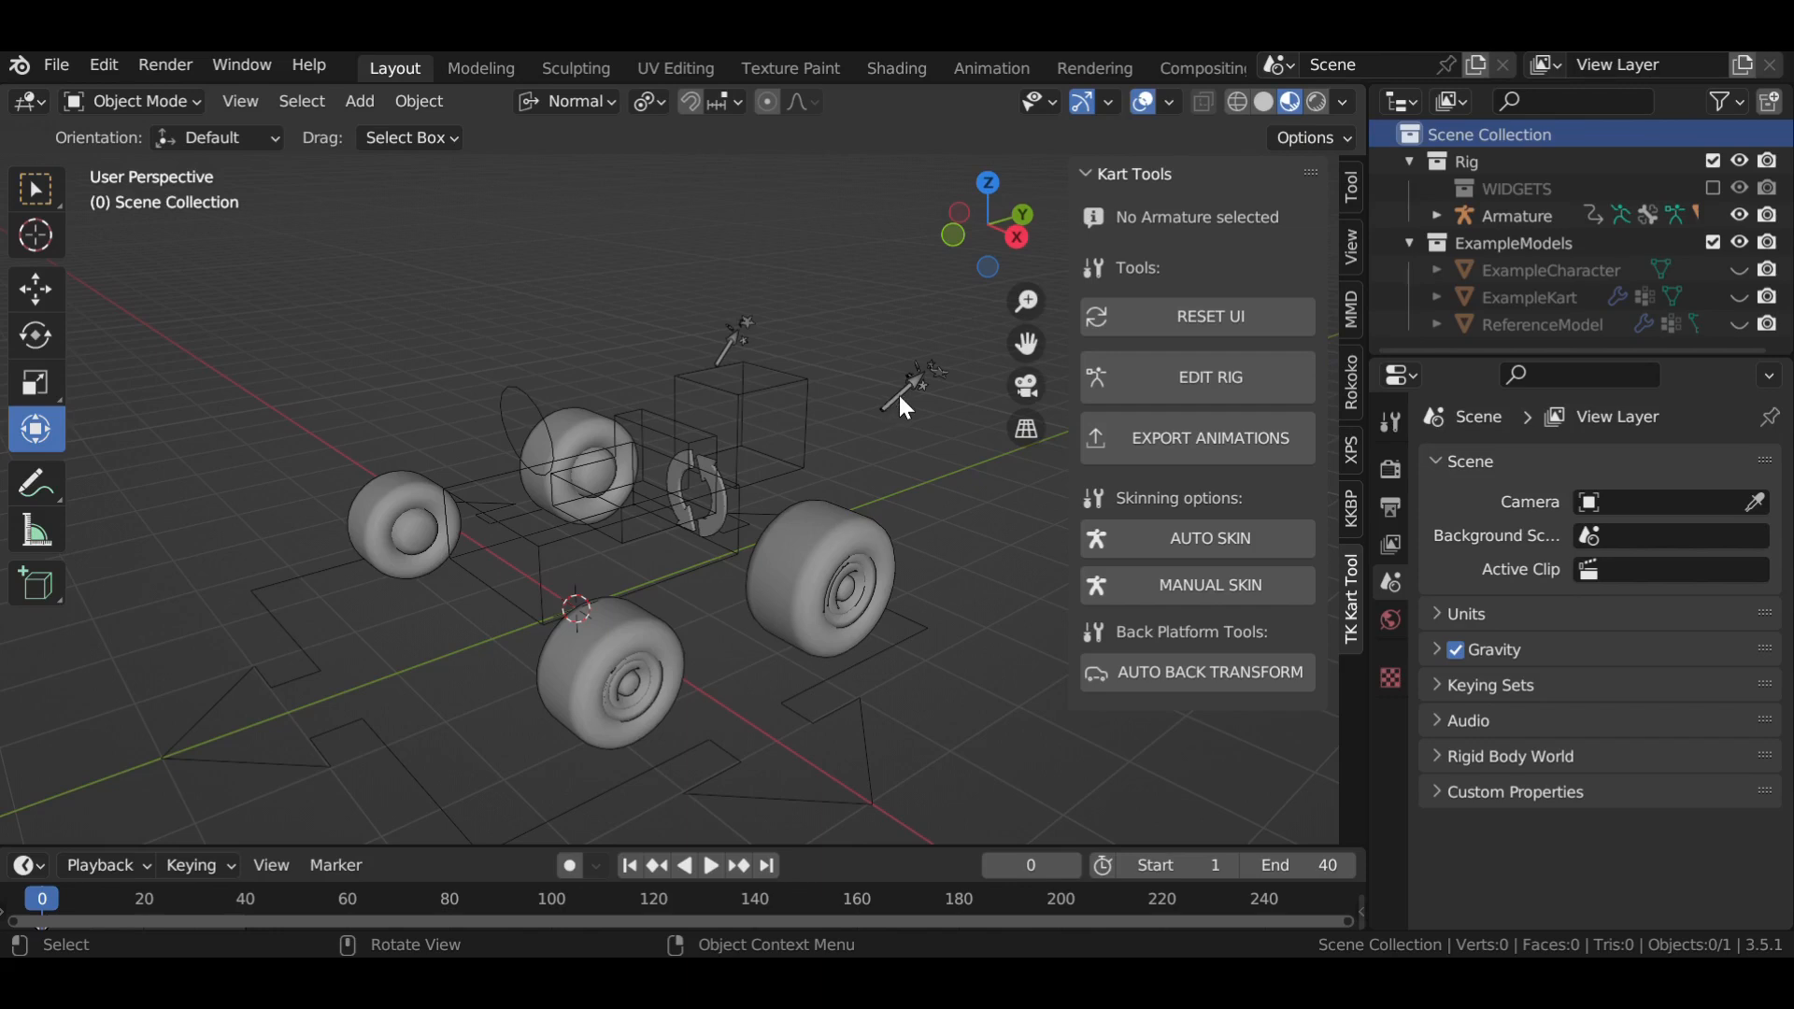
middle_drag(838, 396, 739, 390)
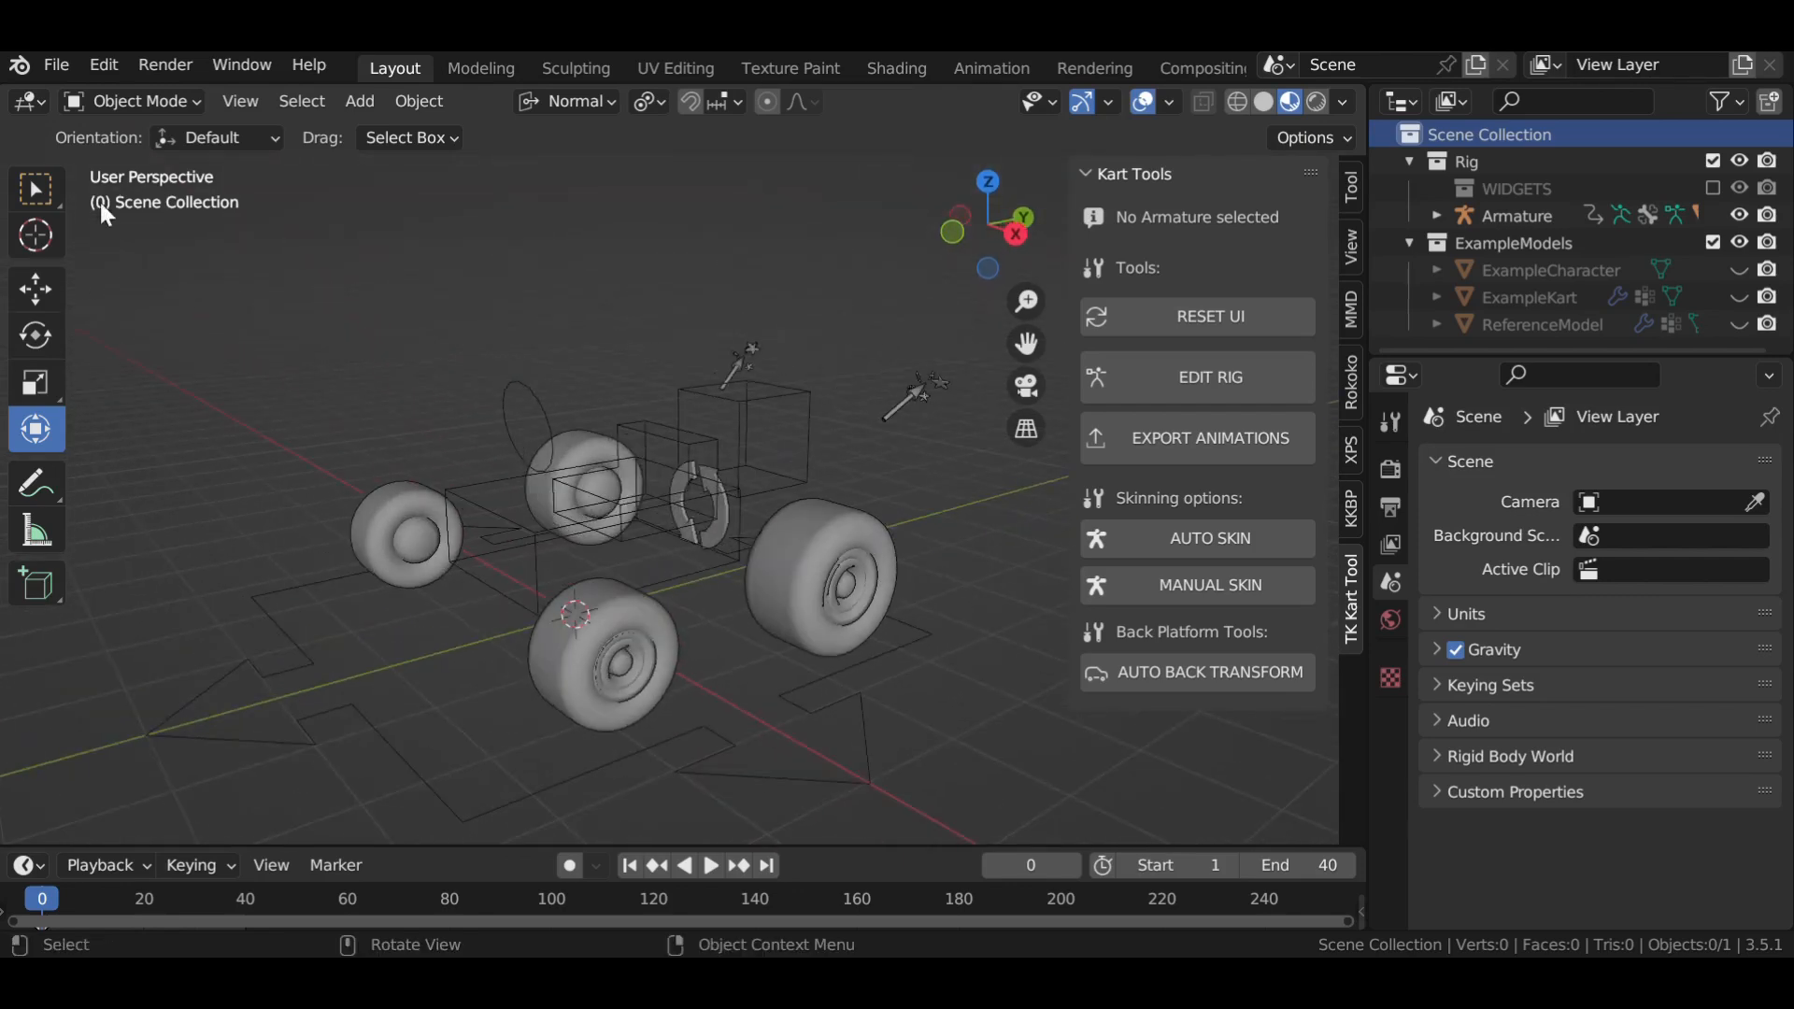
click(63, 66)
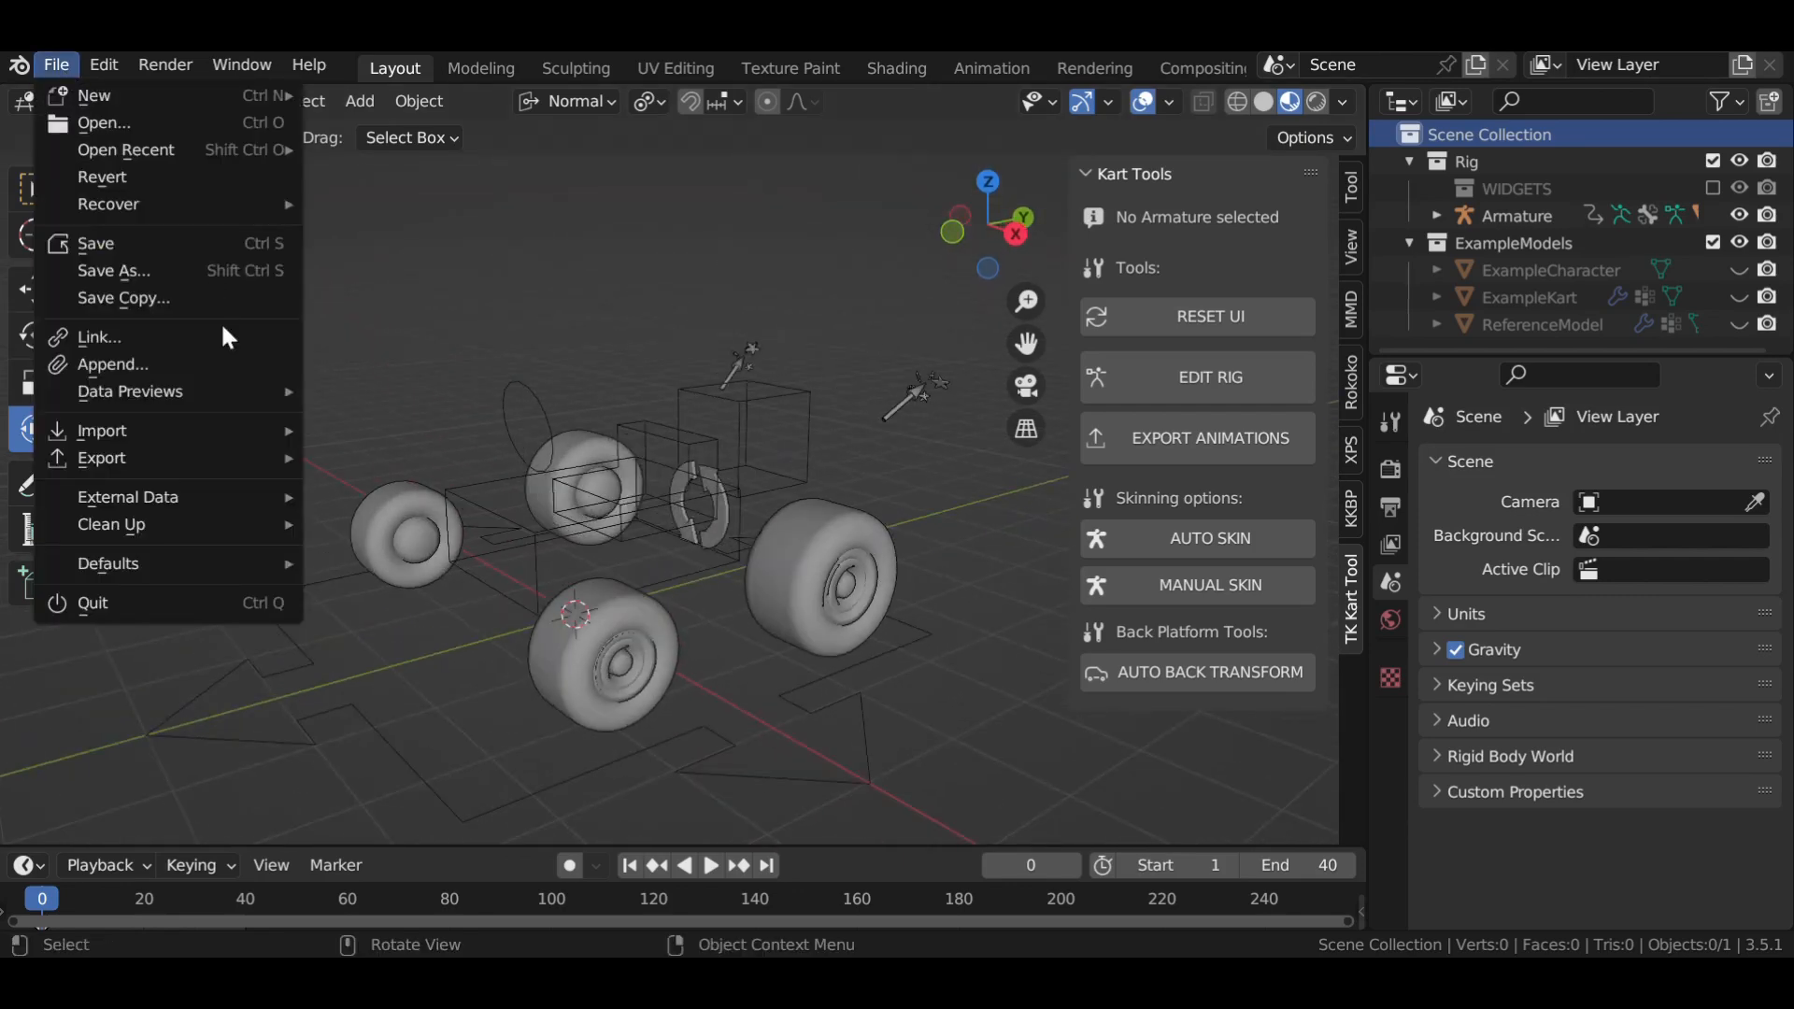
Step: Import untitled3.fbx from the WoodKart folder as FBX, then deselect everything
mouse_move(210, 428)
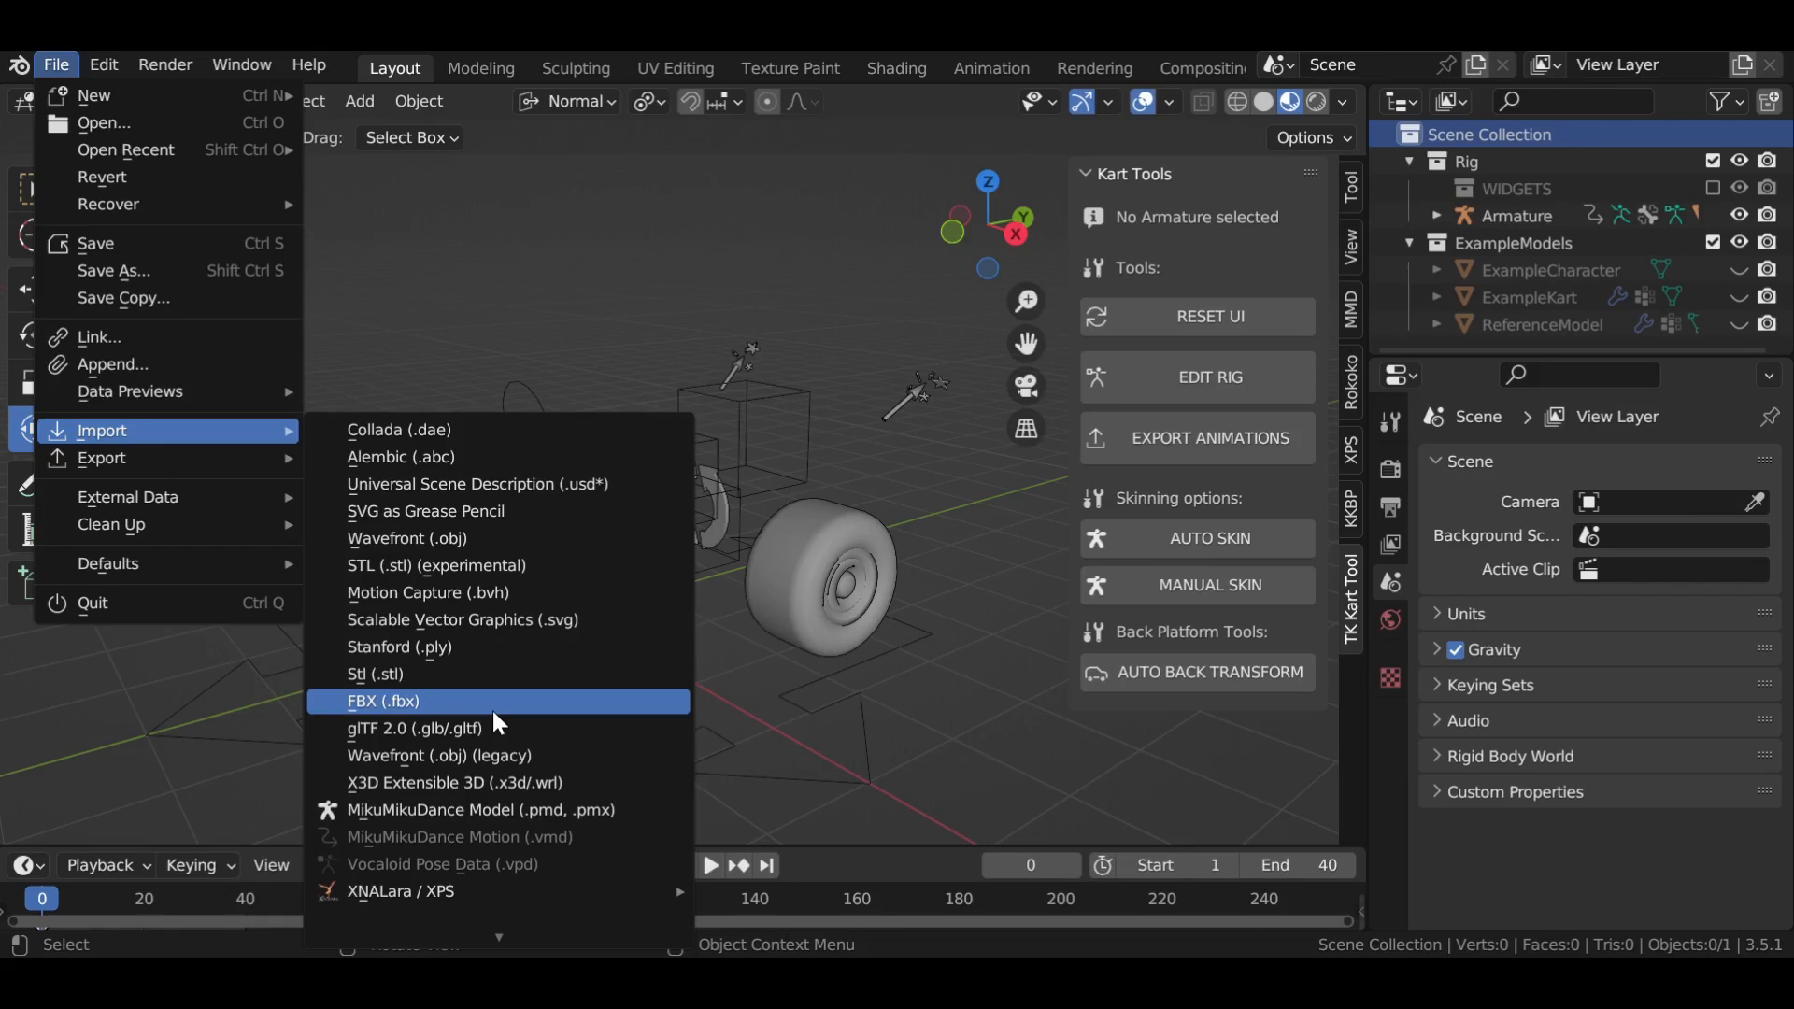
click(491, 705)
click(641, 366)
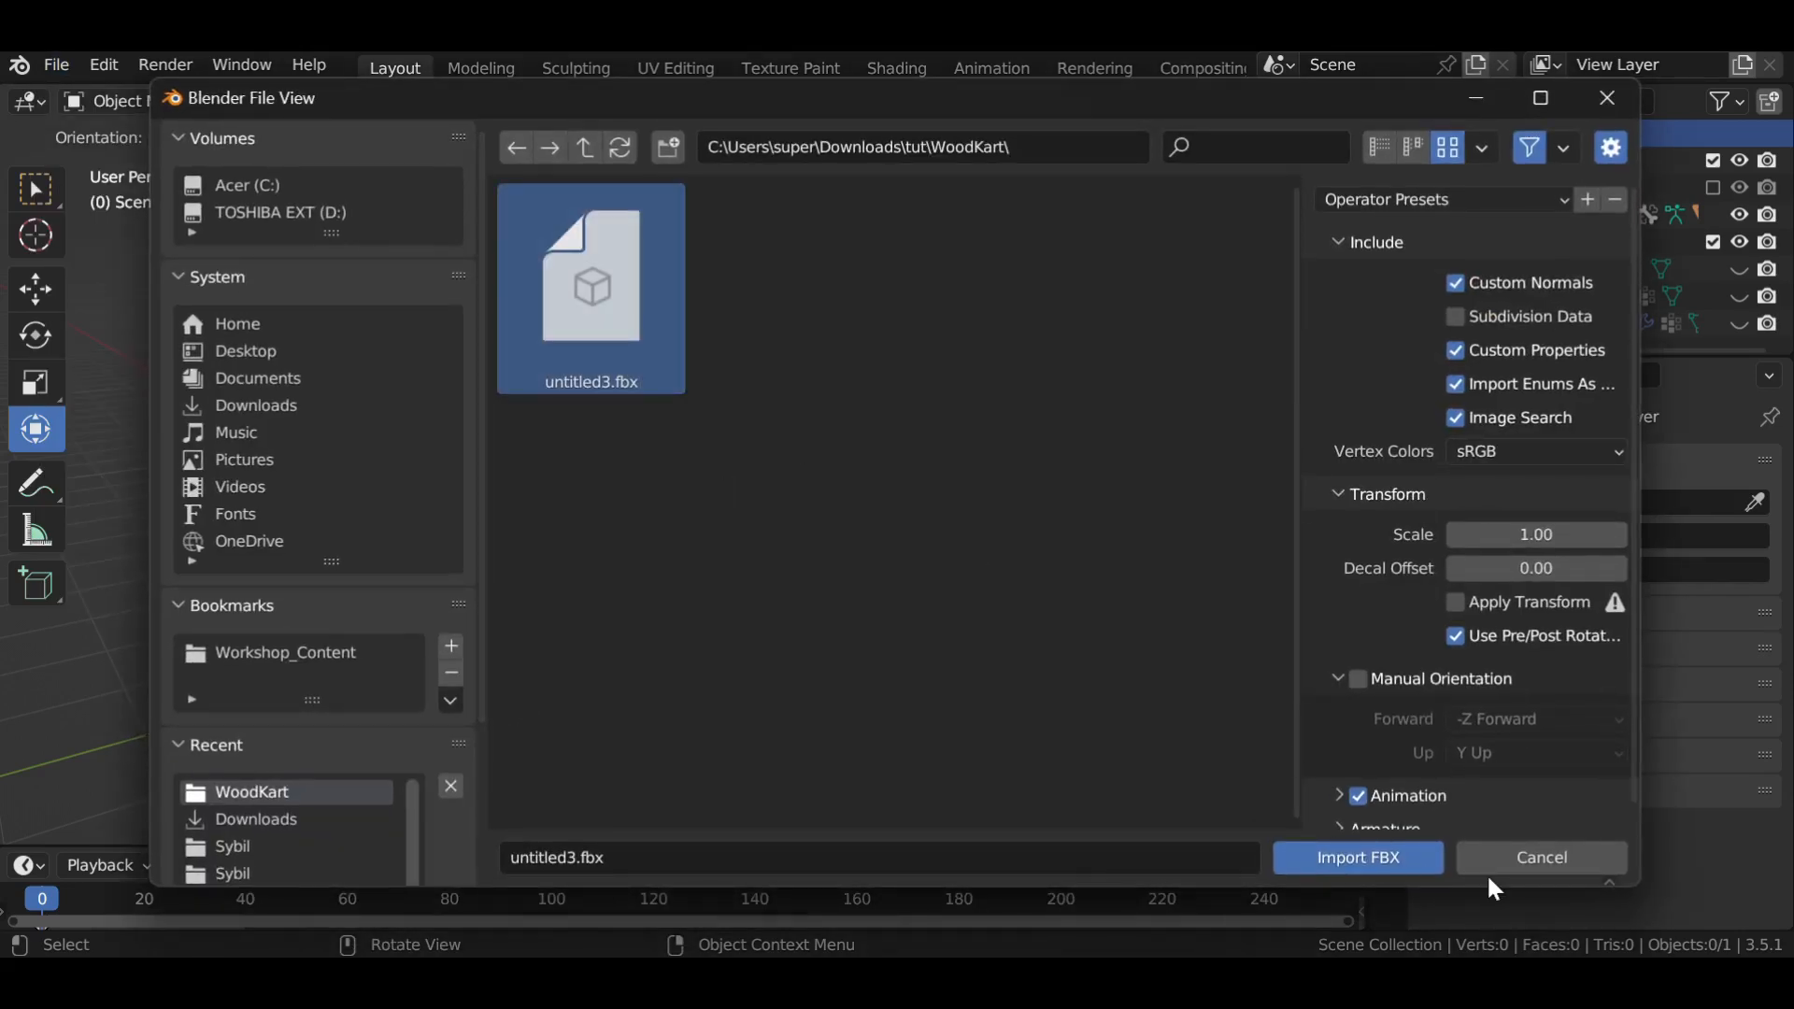
click(1346, 854)
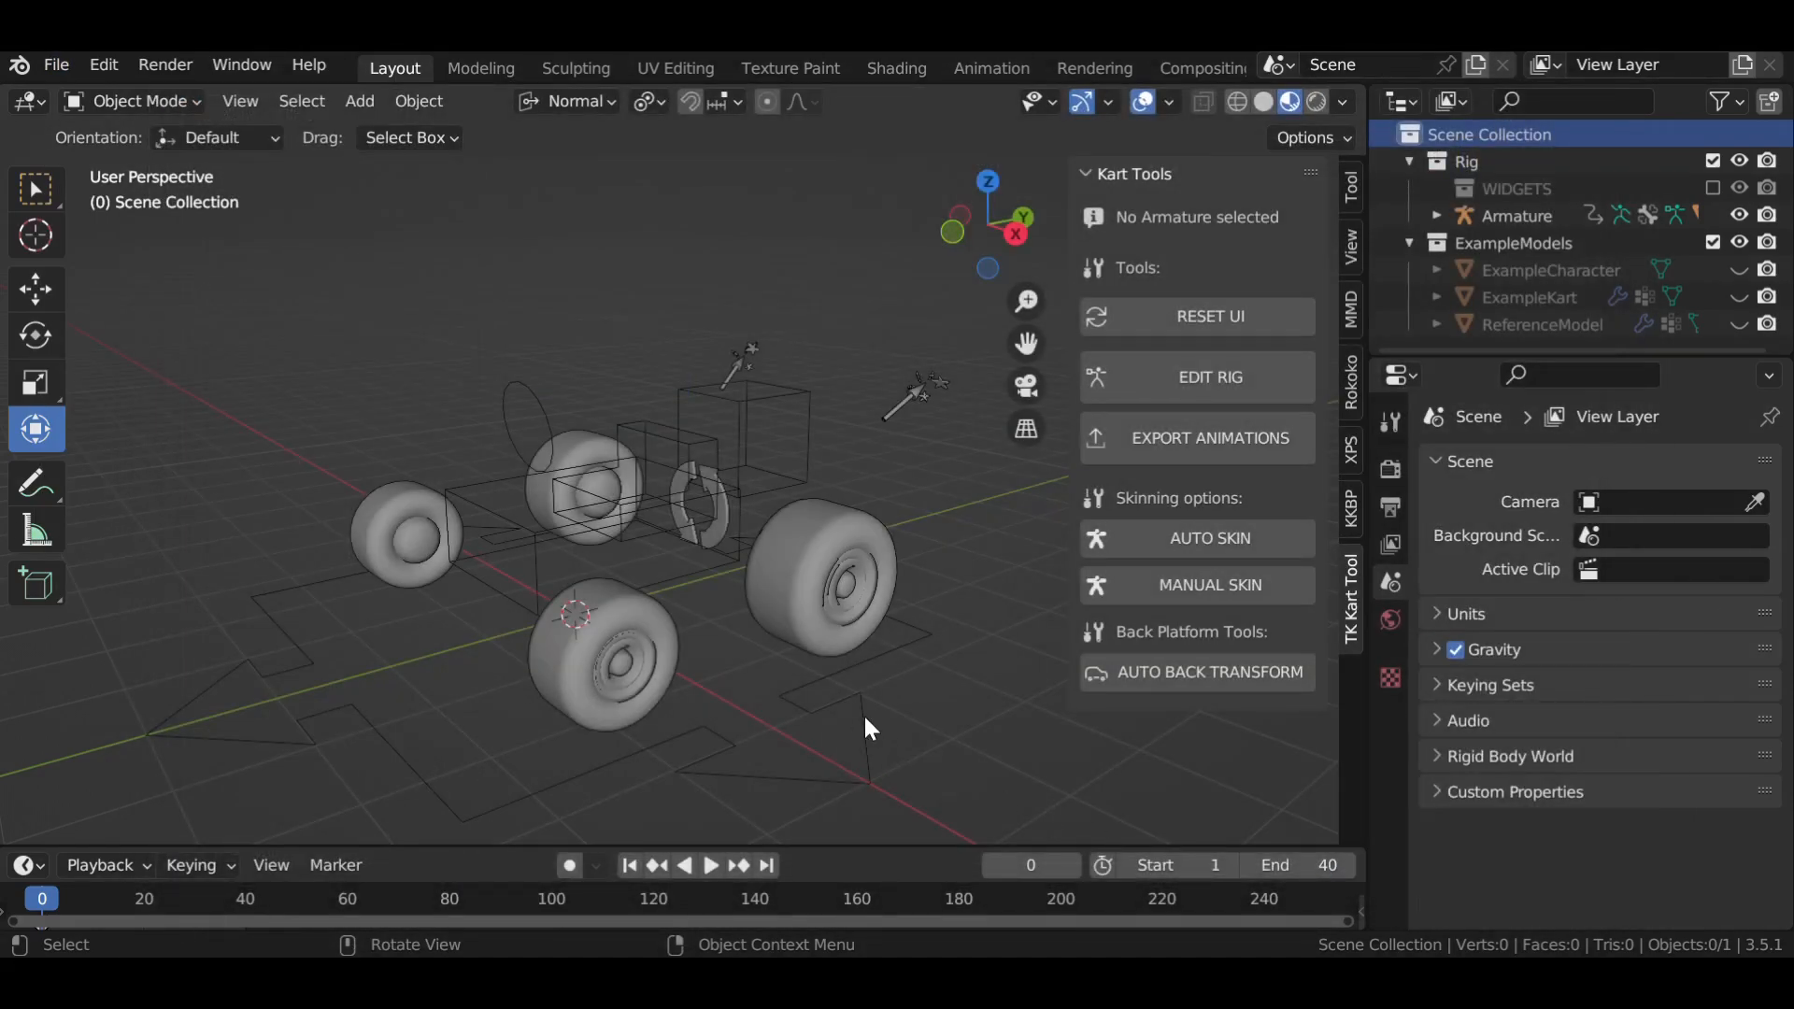
middle_drag(860, 710, 682, 726)
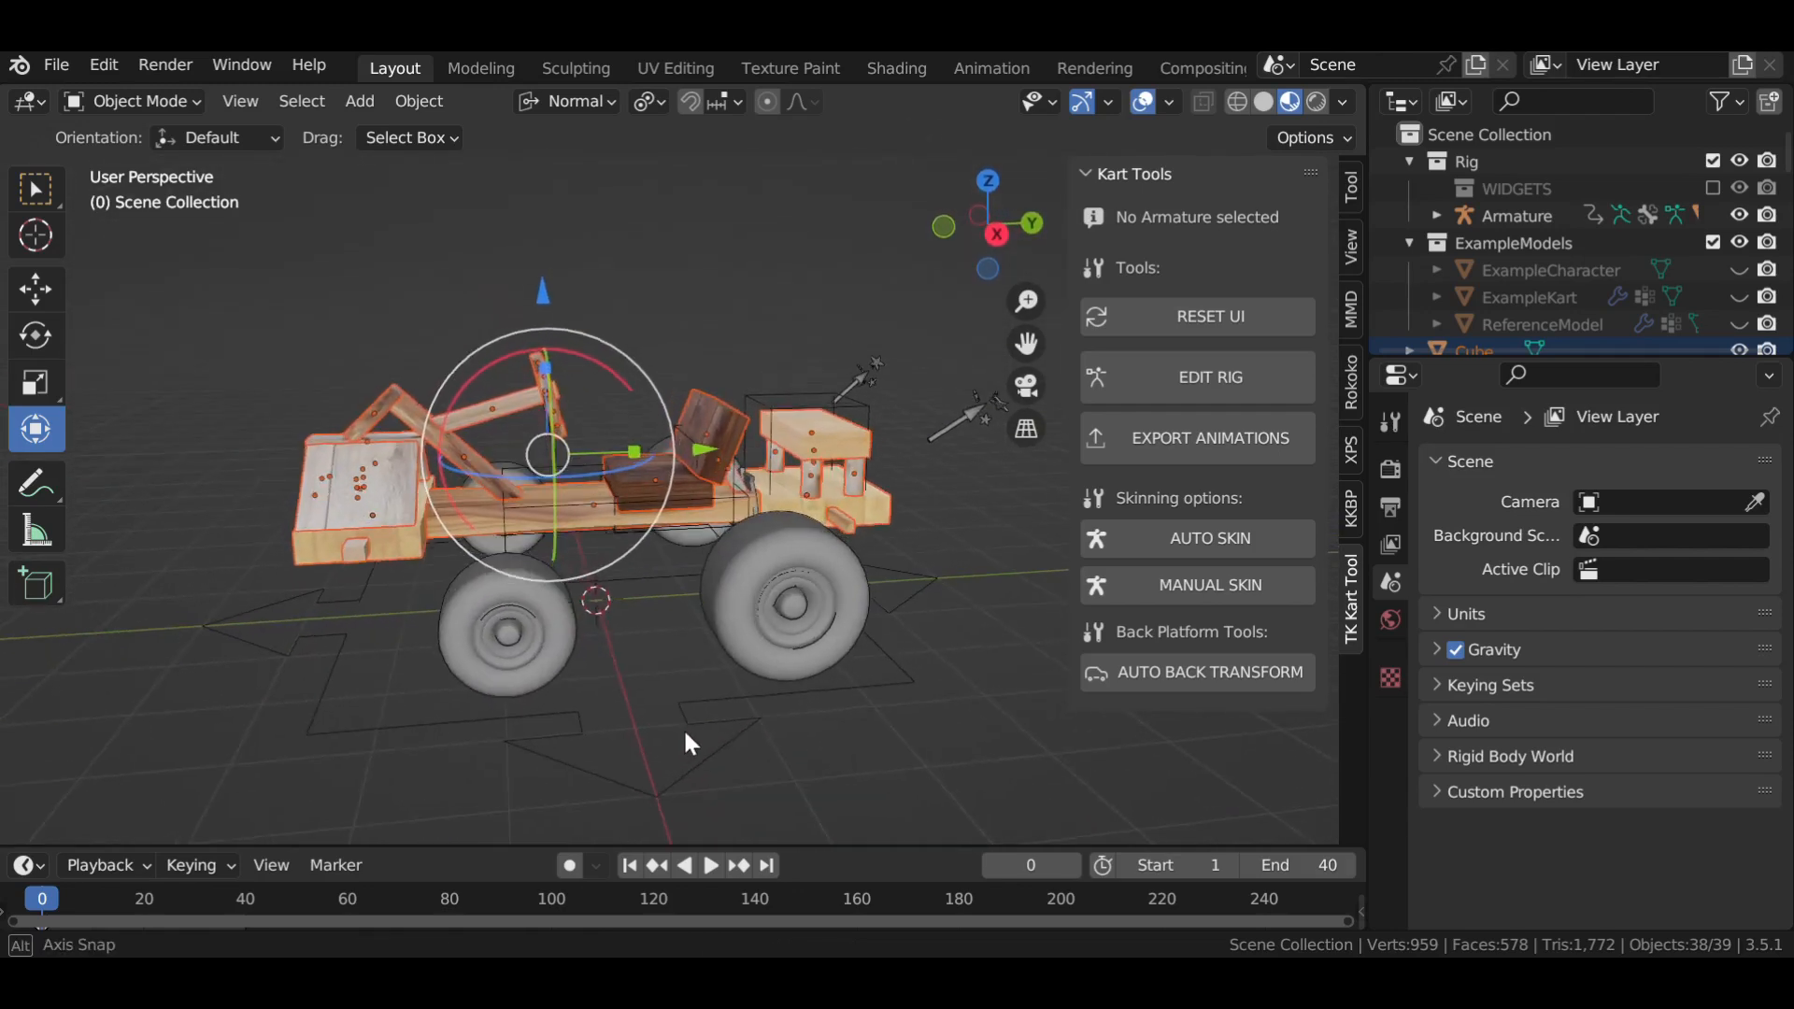
middle_drag(575, 266, 542, 289)
key(alt+a)
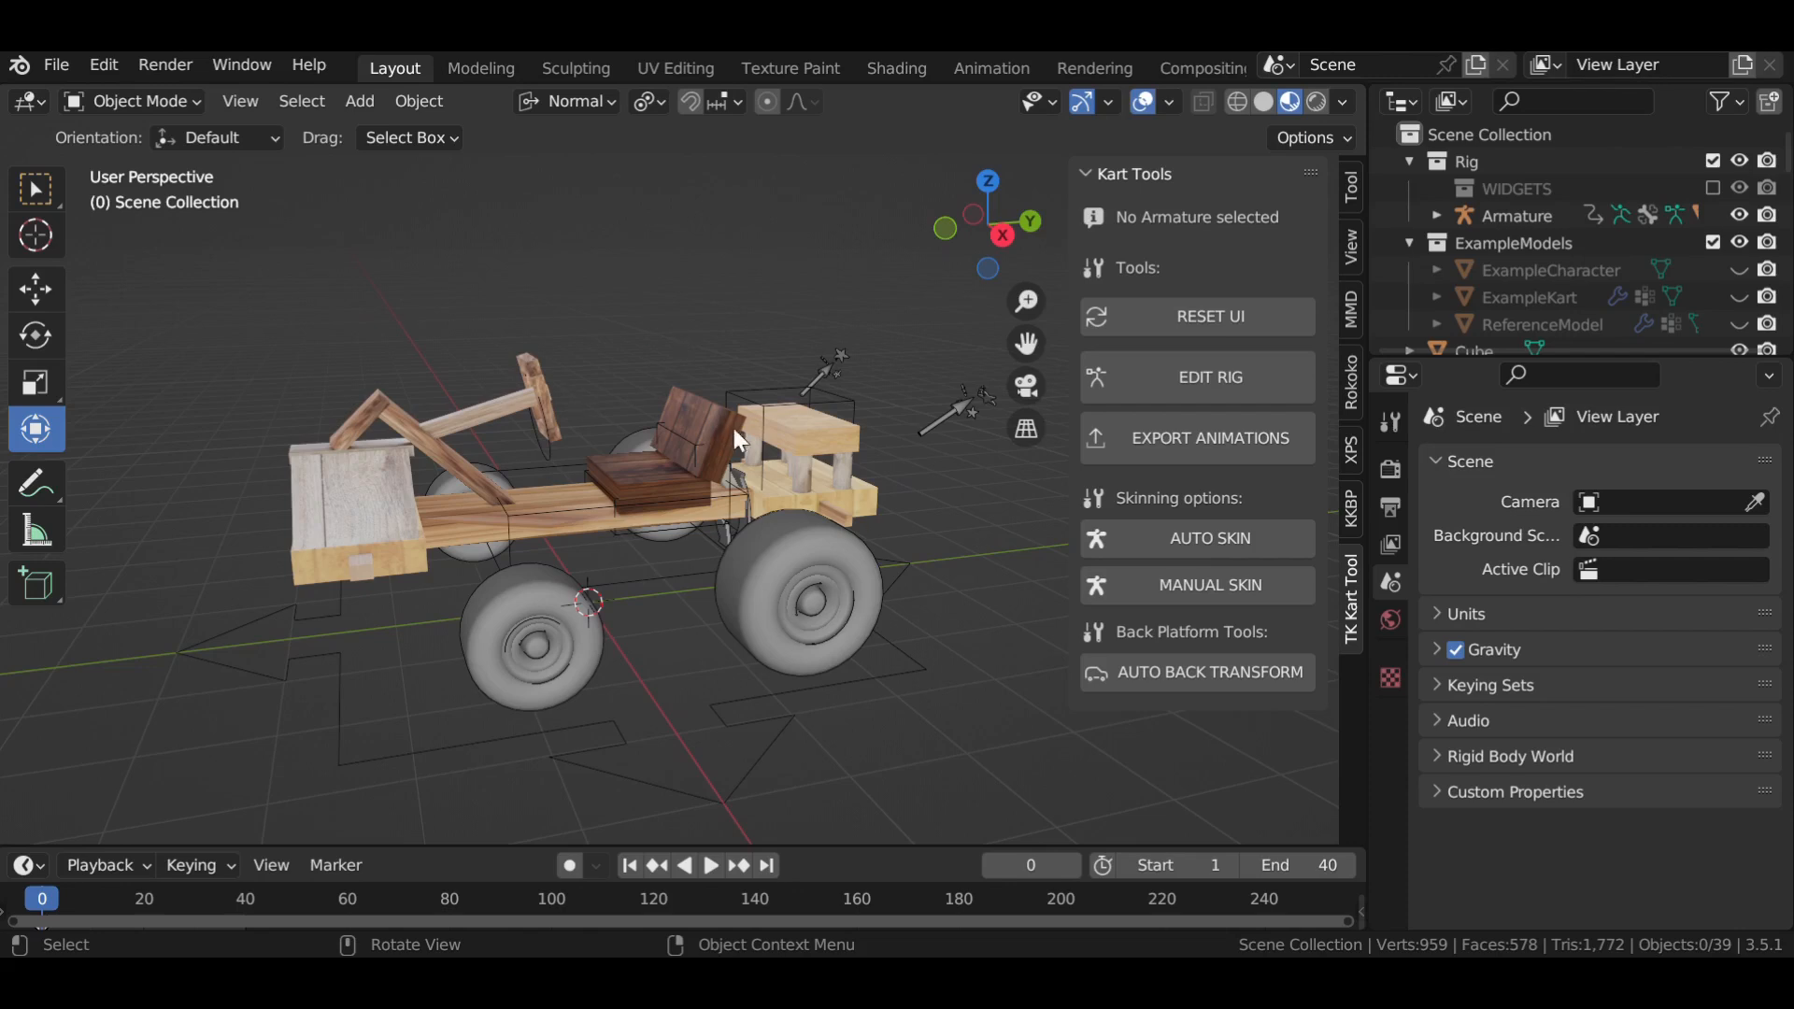
mouse_move(702, 466)
middle_down()
mouse_move(669, 484)
mouse_move(760, 482)
mouse_move(714, 504)
mouse_move(681, 491)
middle_up()
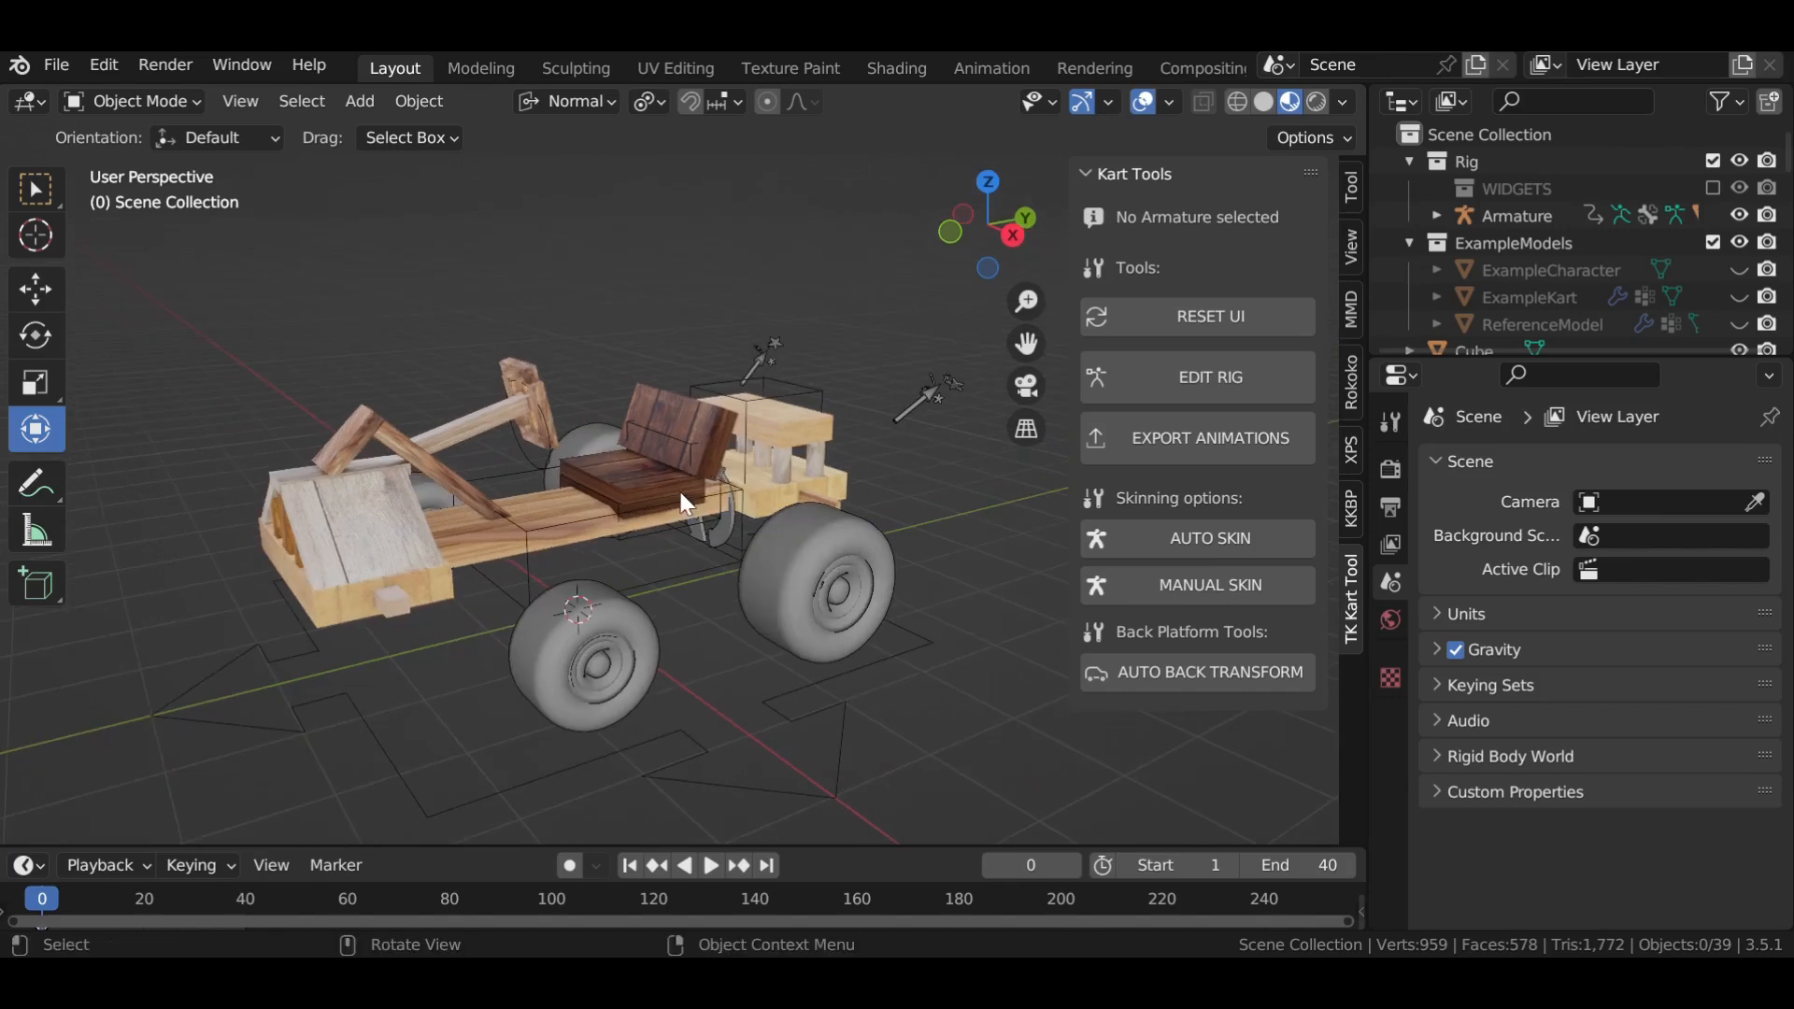
scroll(1702, 215, down, 4)
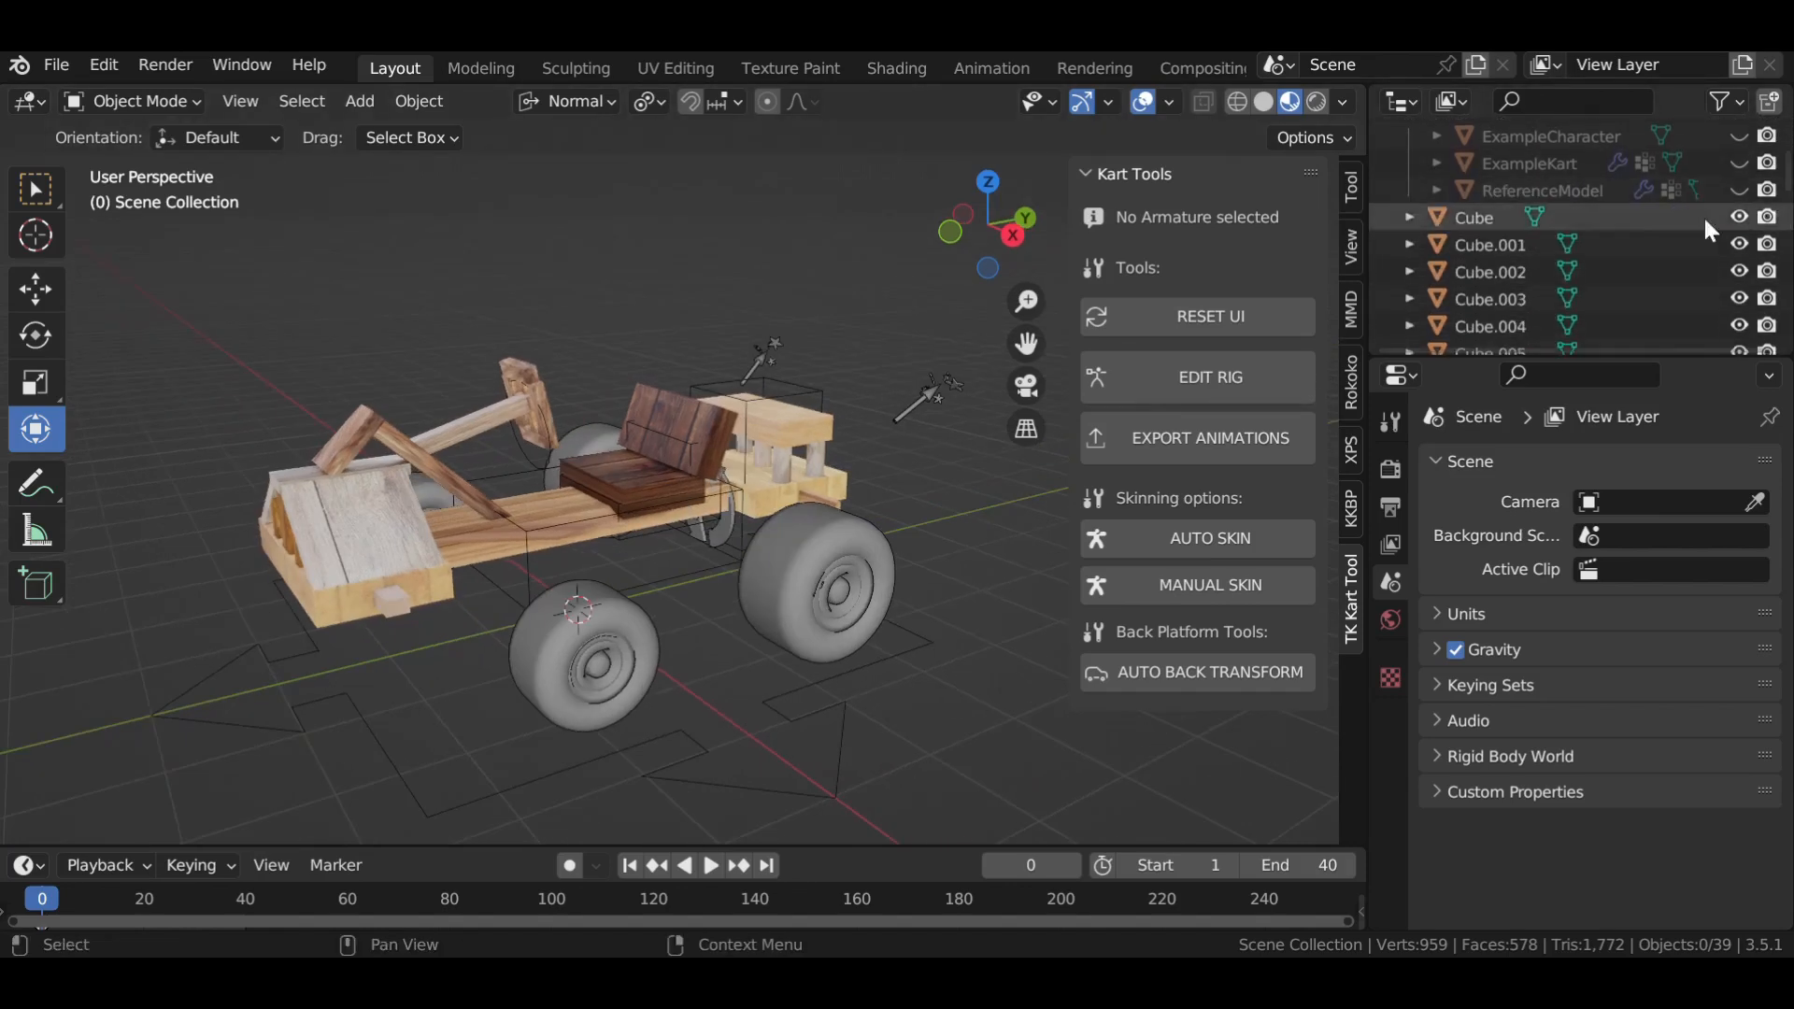
Step: Select Cube through Cylinder.010 in the Outliner and join them into one object
click(1577, 219)
drag(1786, 173, 1786, 360)
shift+click(1588, 323)
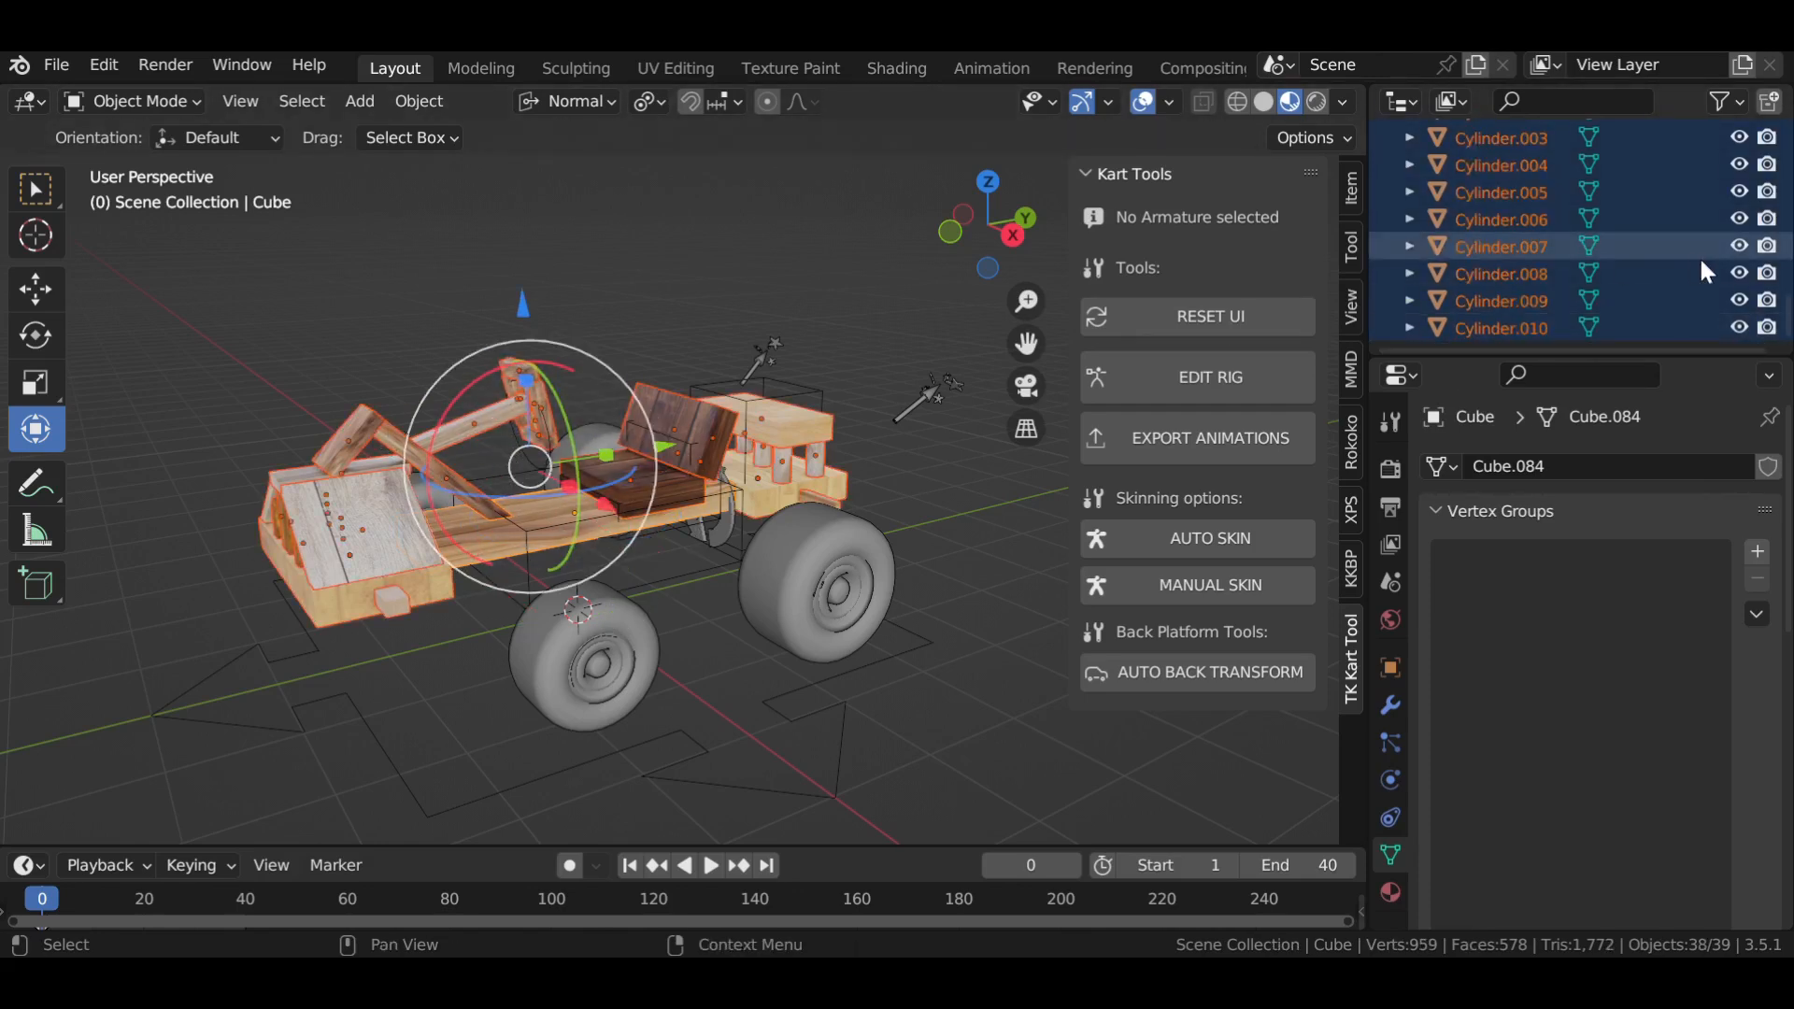
right_click(351, 482)
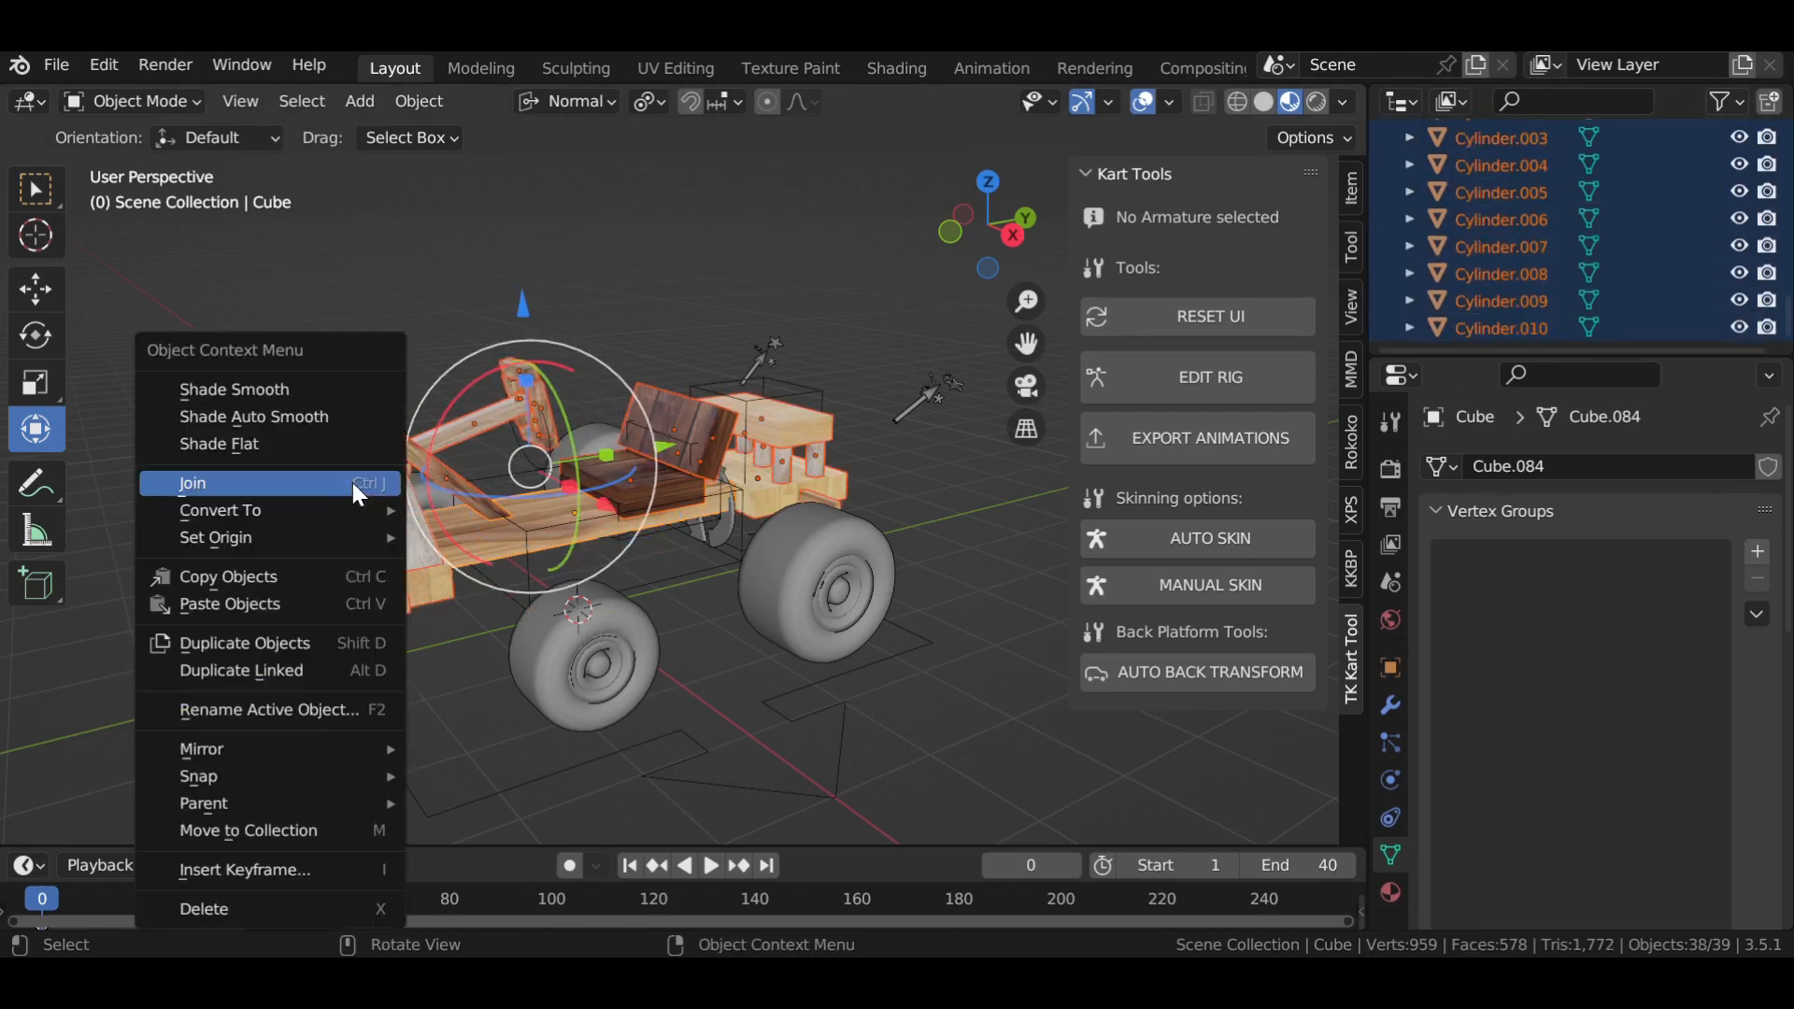
click(351, 482)
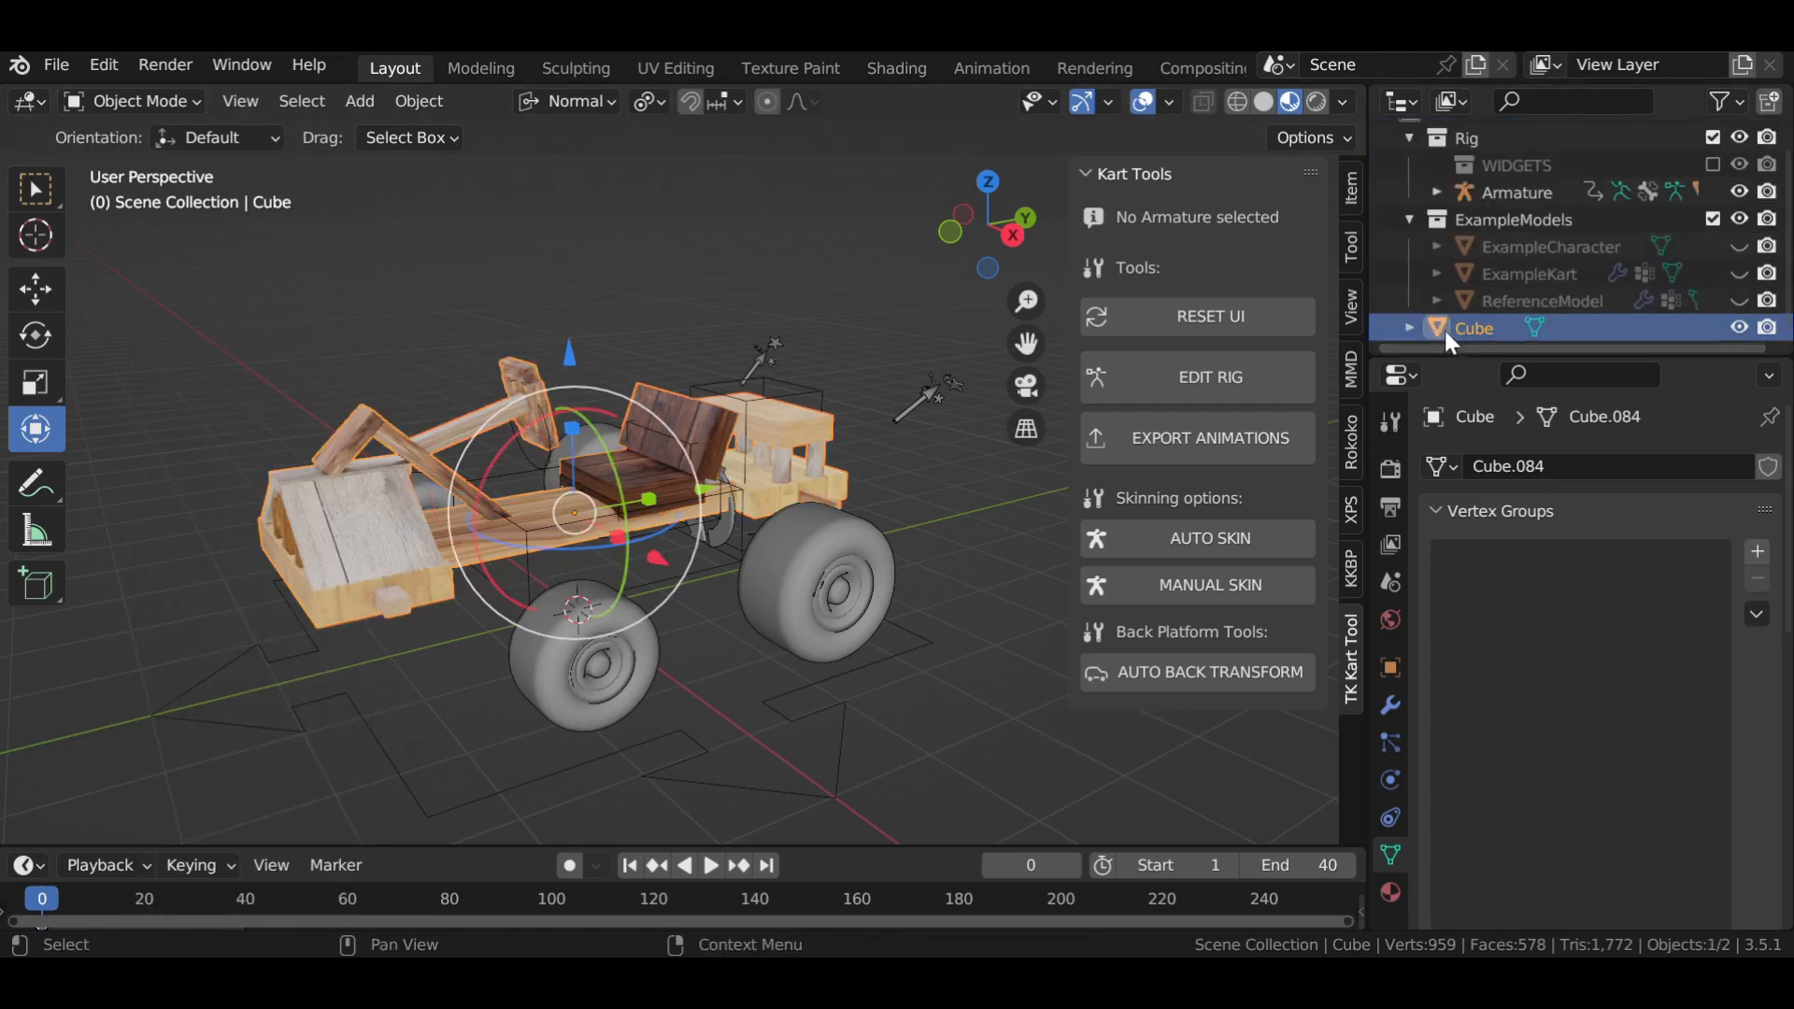
Step: Lower the merged kart by 0.26917 m along Z and hide it
middle_drag(598, 519, 632, 448)
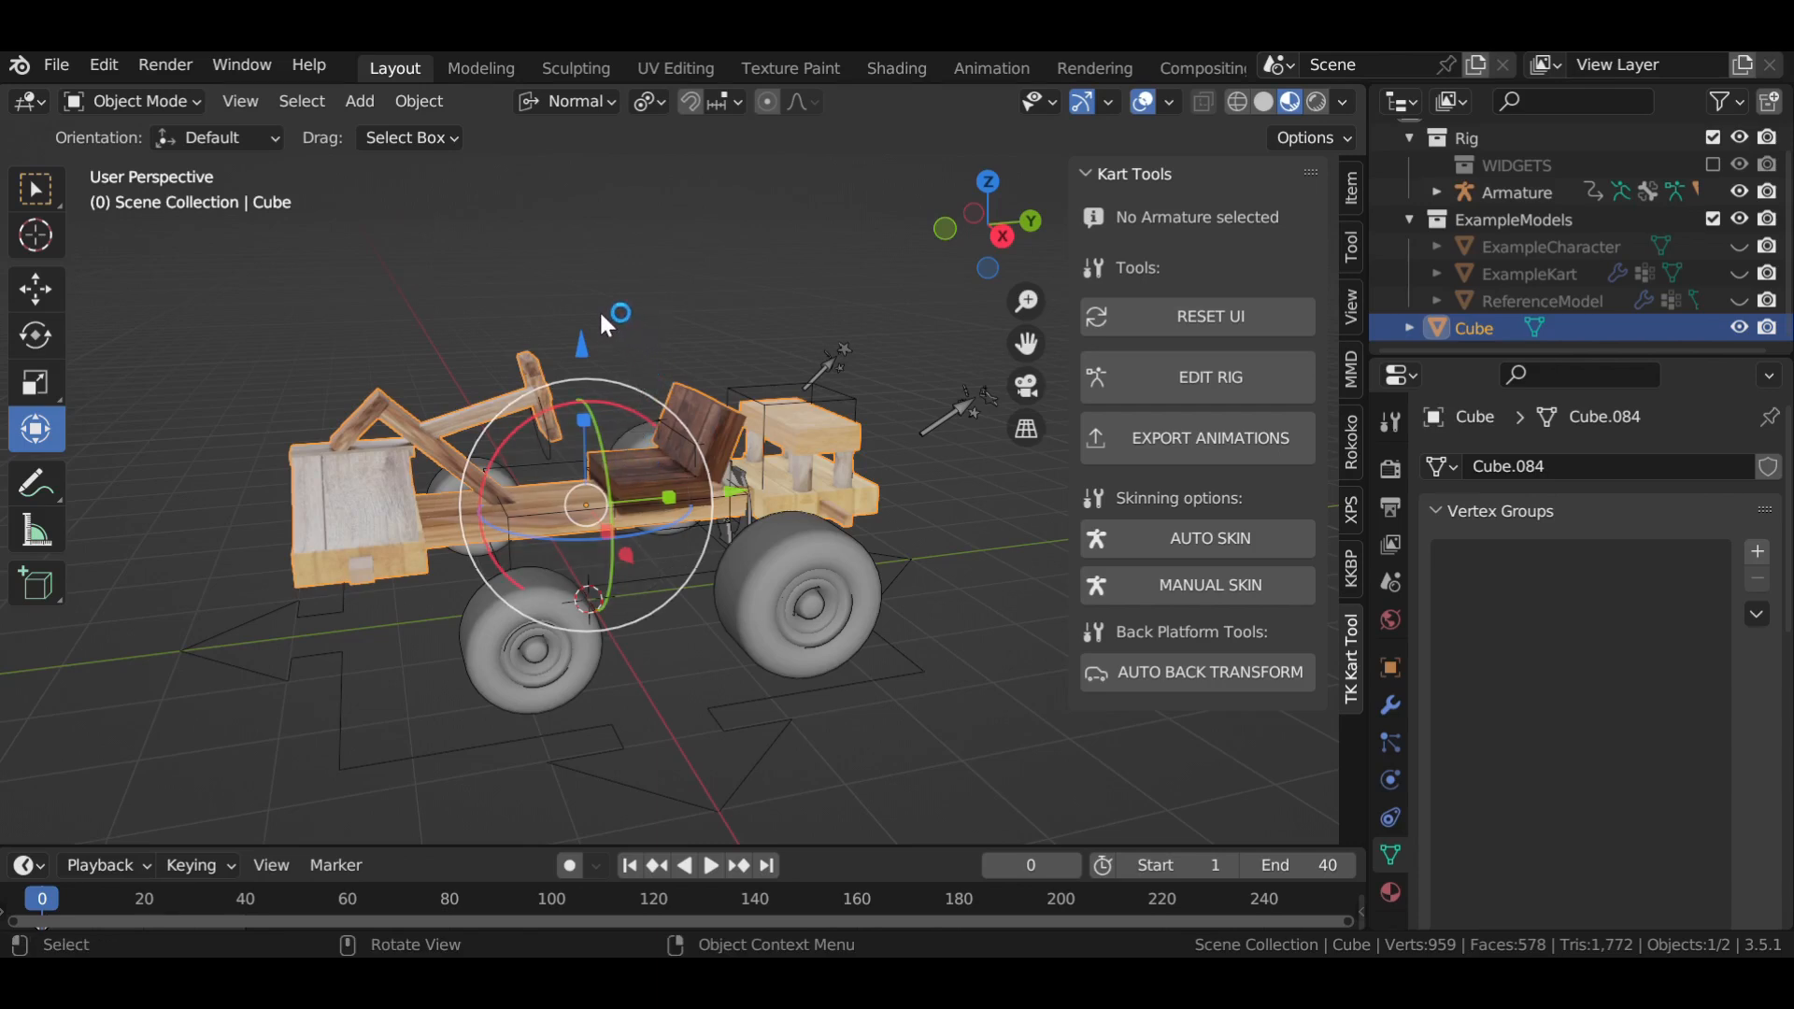
mouse_move(601, 315)
middle_down()
mouse_move(619, 323)
mouse_move(587, 339)
middle_up()
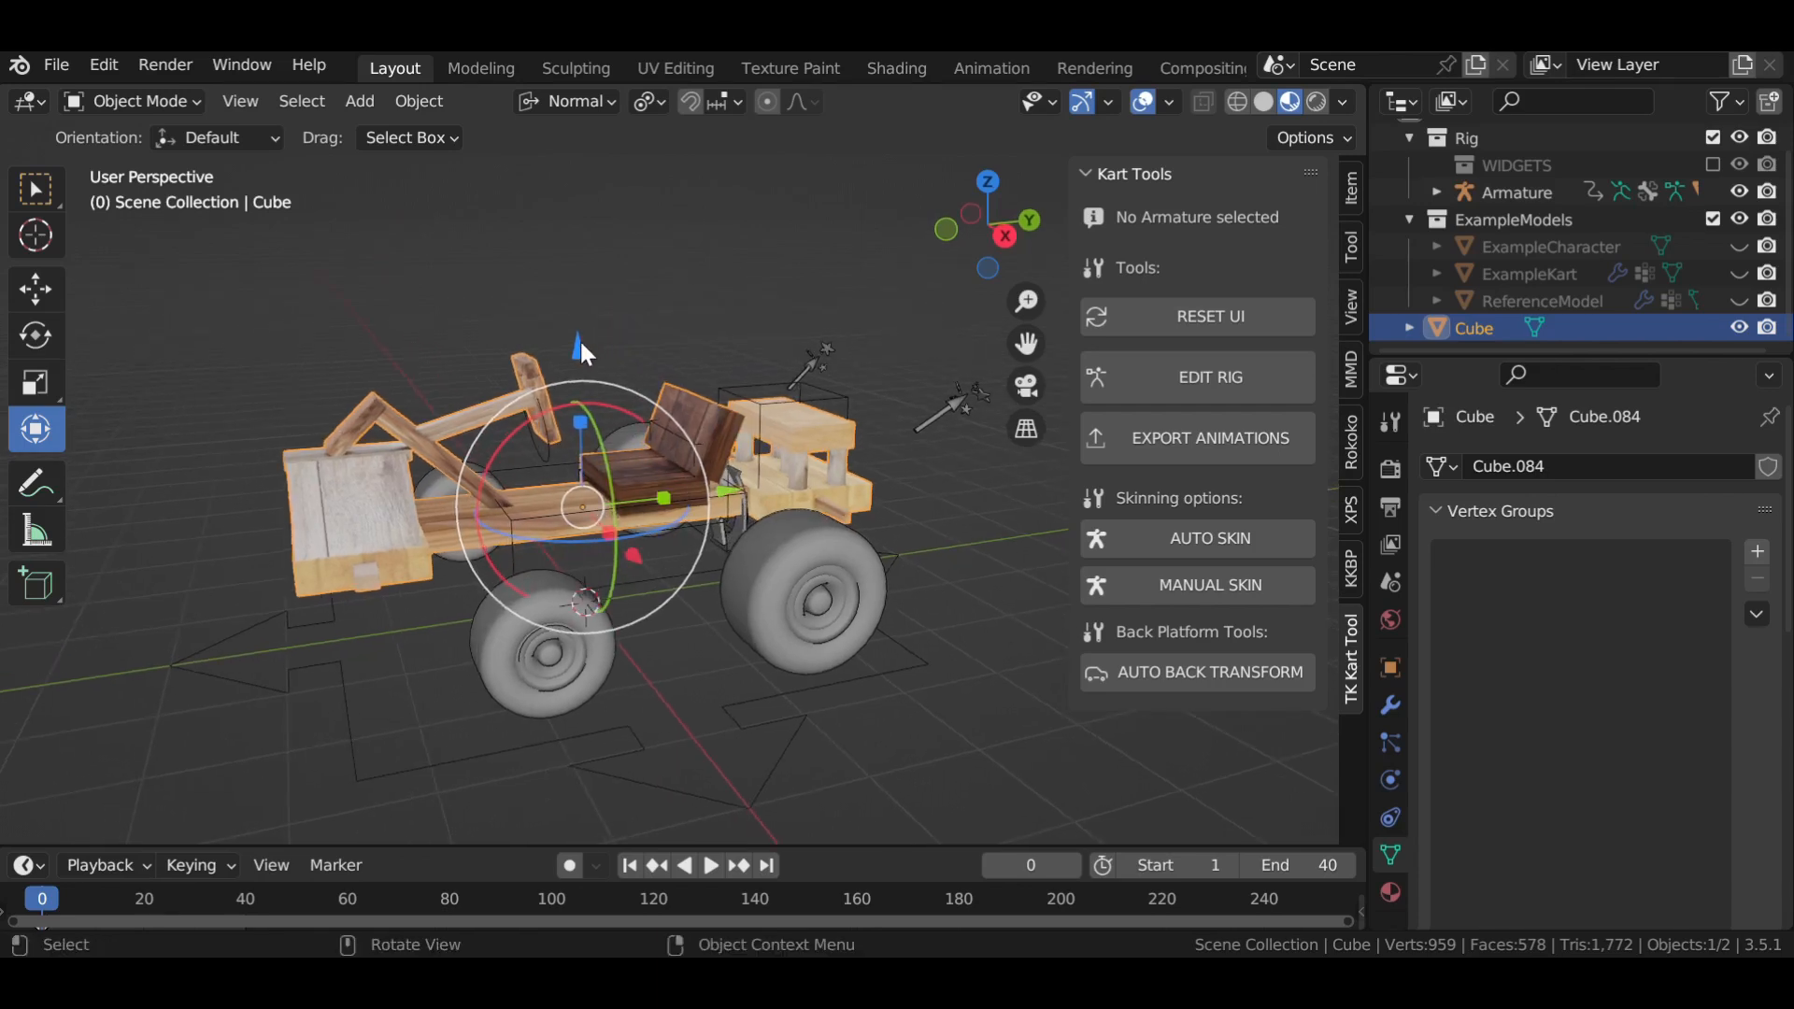
drag(584, 353, 586, 364)
middle_drag(585, 364, 593, 380)
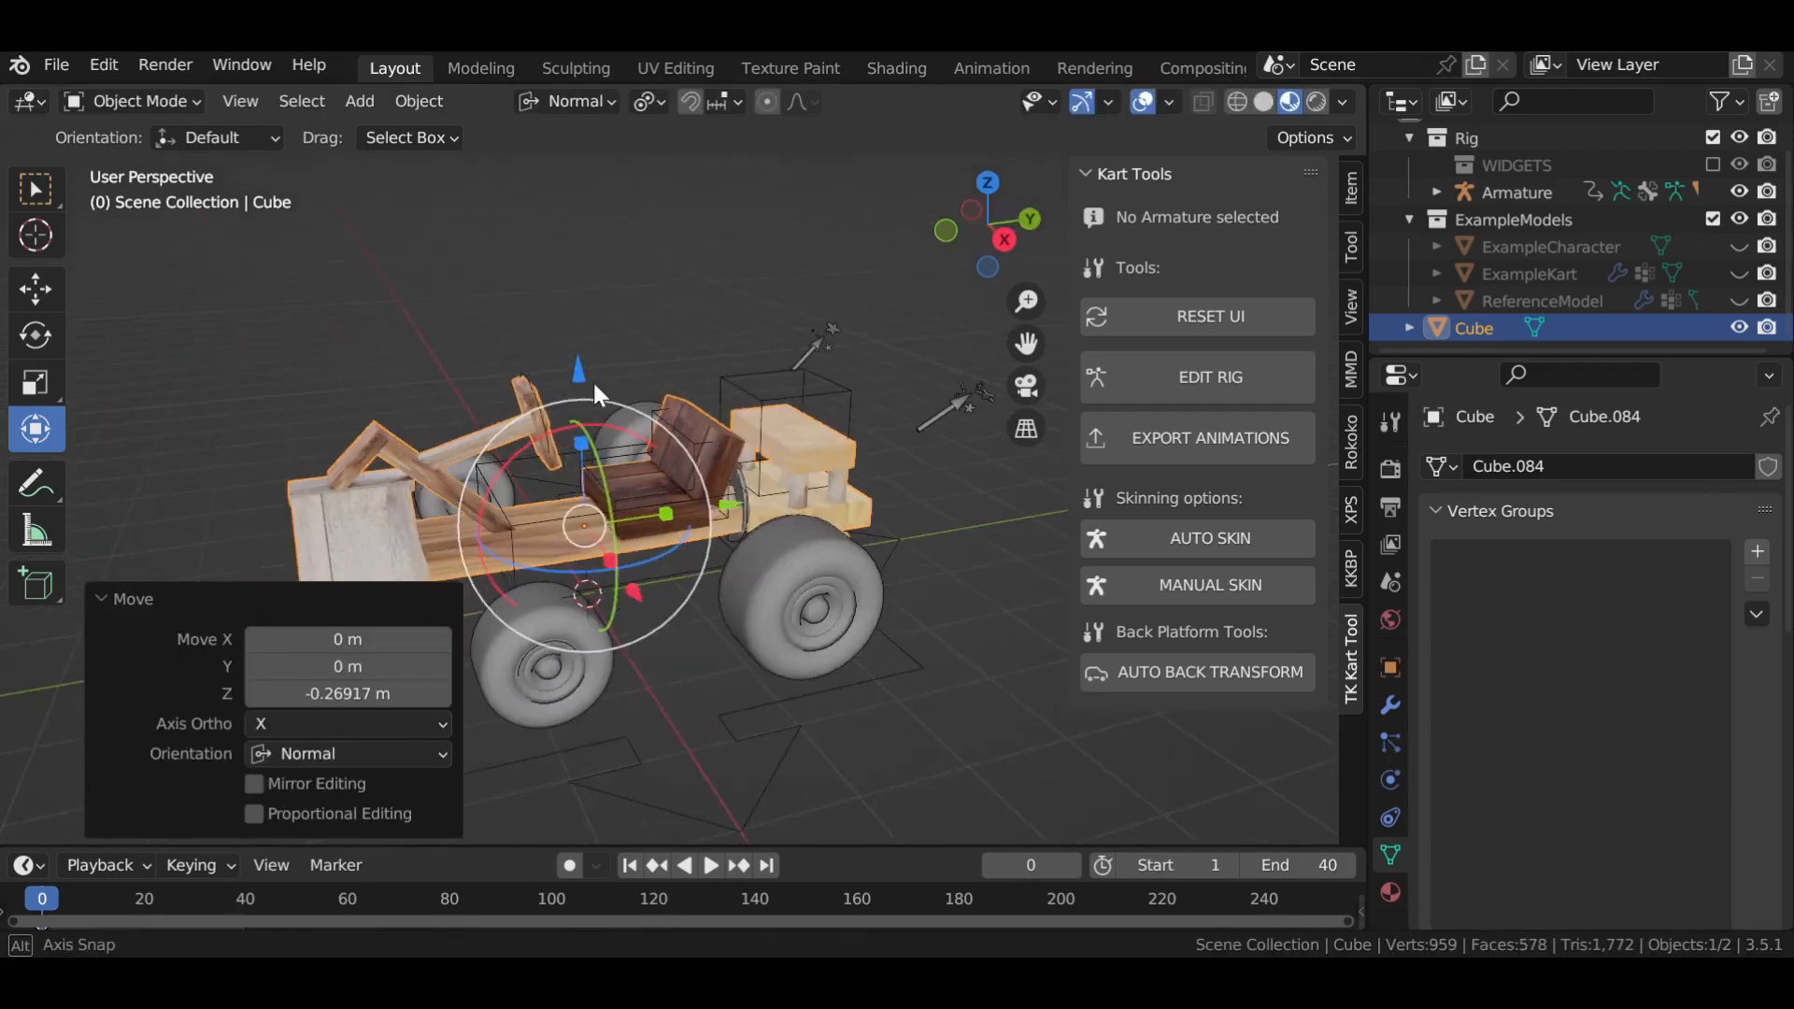
middle_drag(799, 273, 860, 271)
drag(1016, 299, 962, 352)
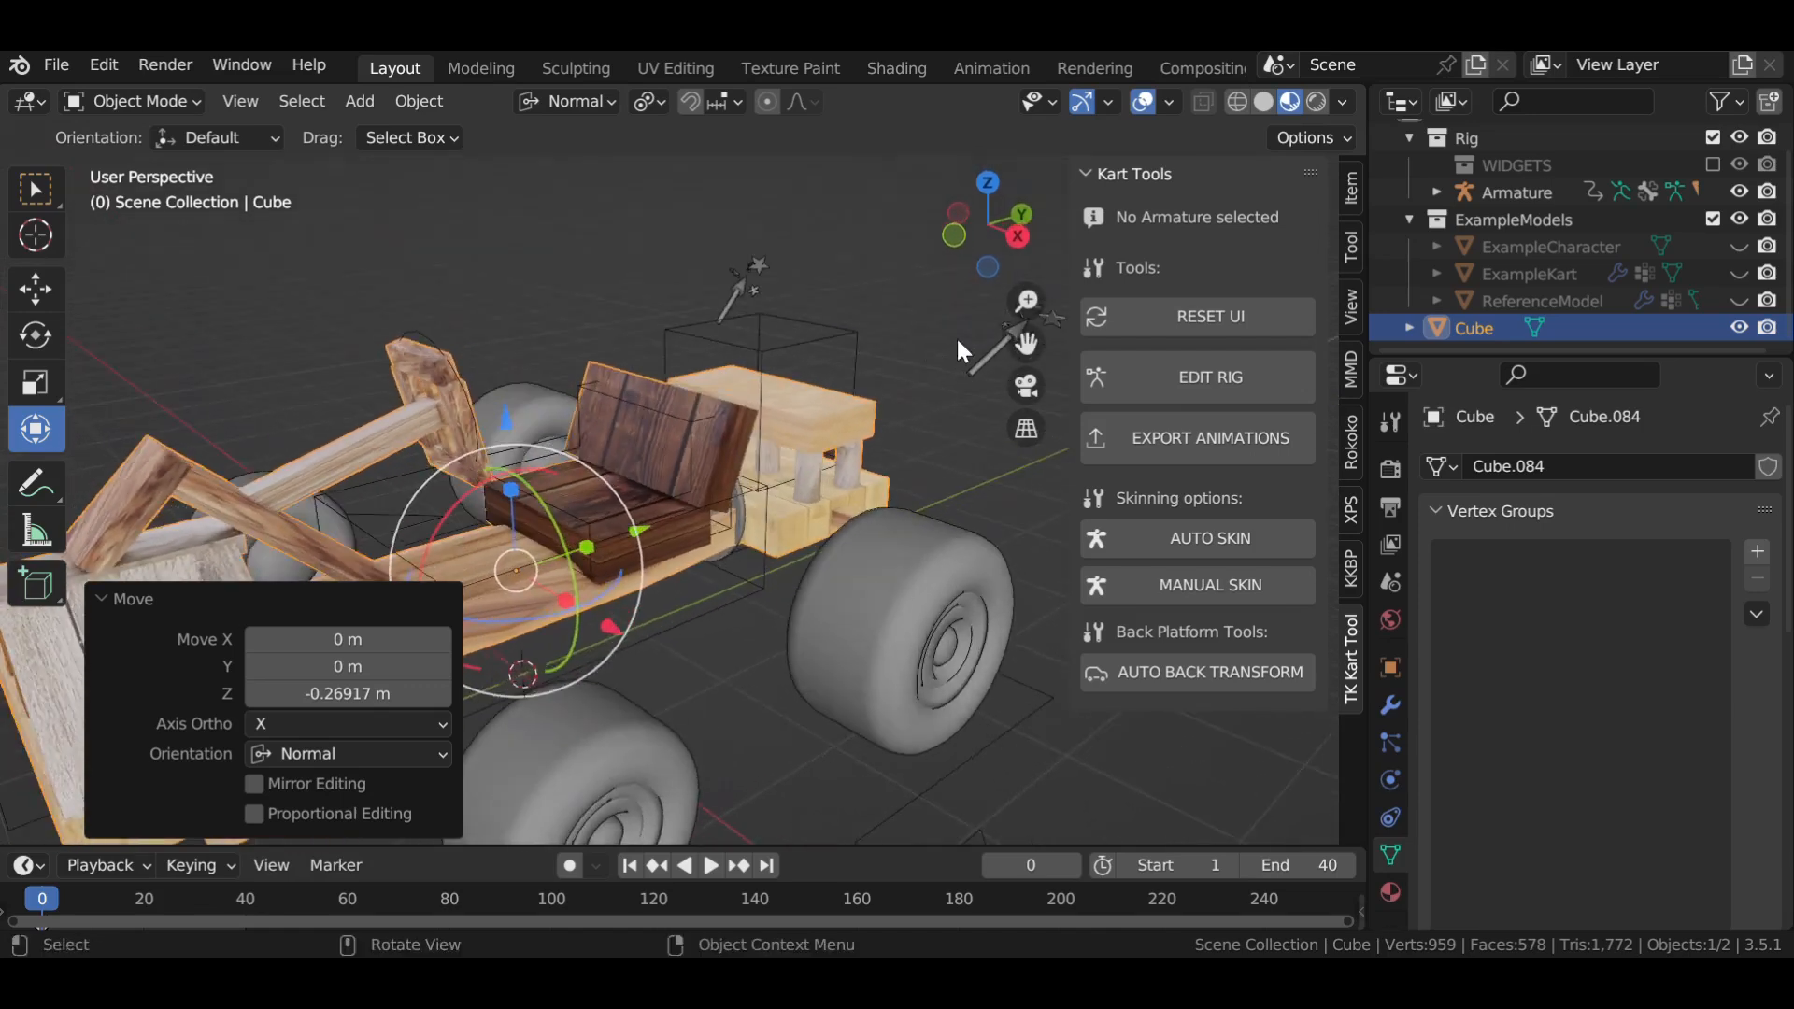
click(1738, 328)
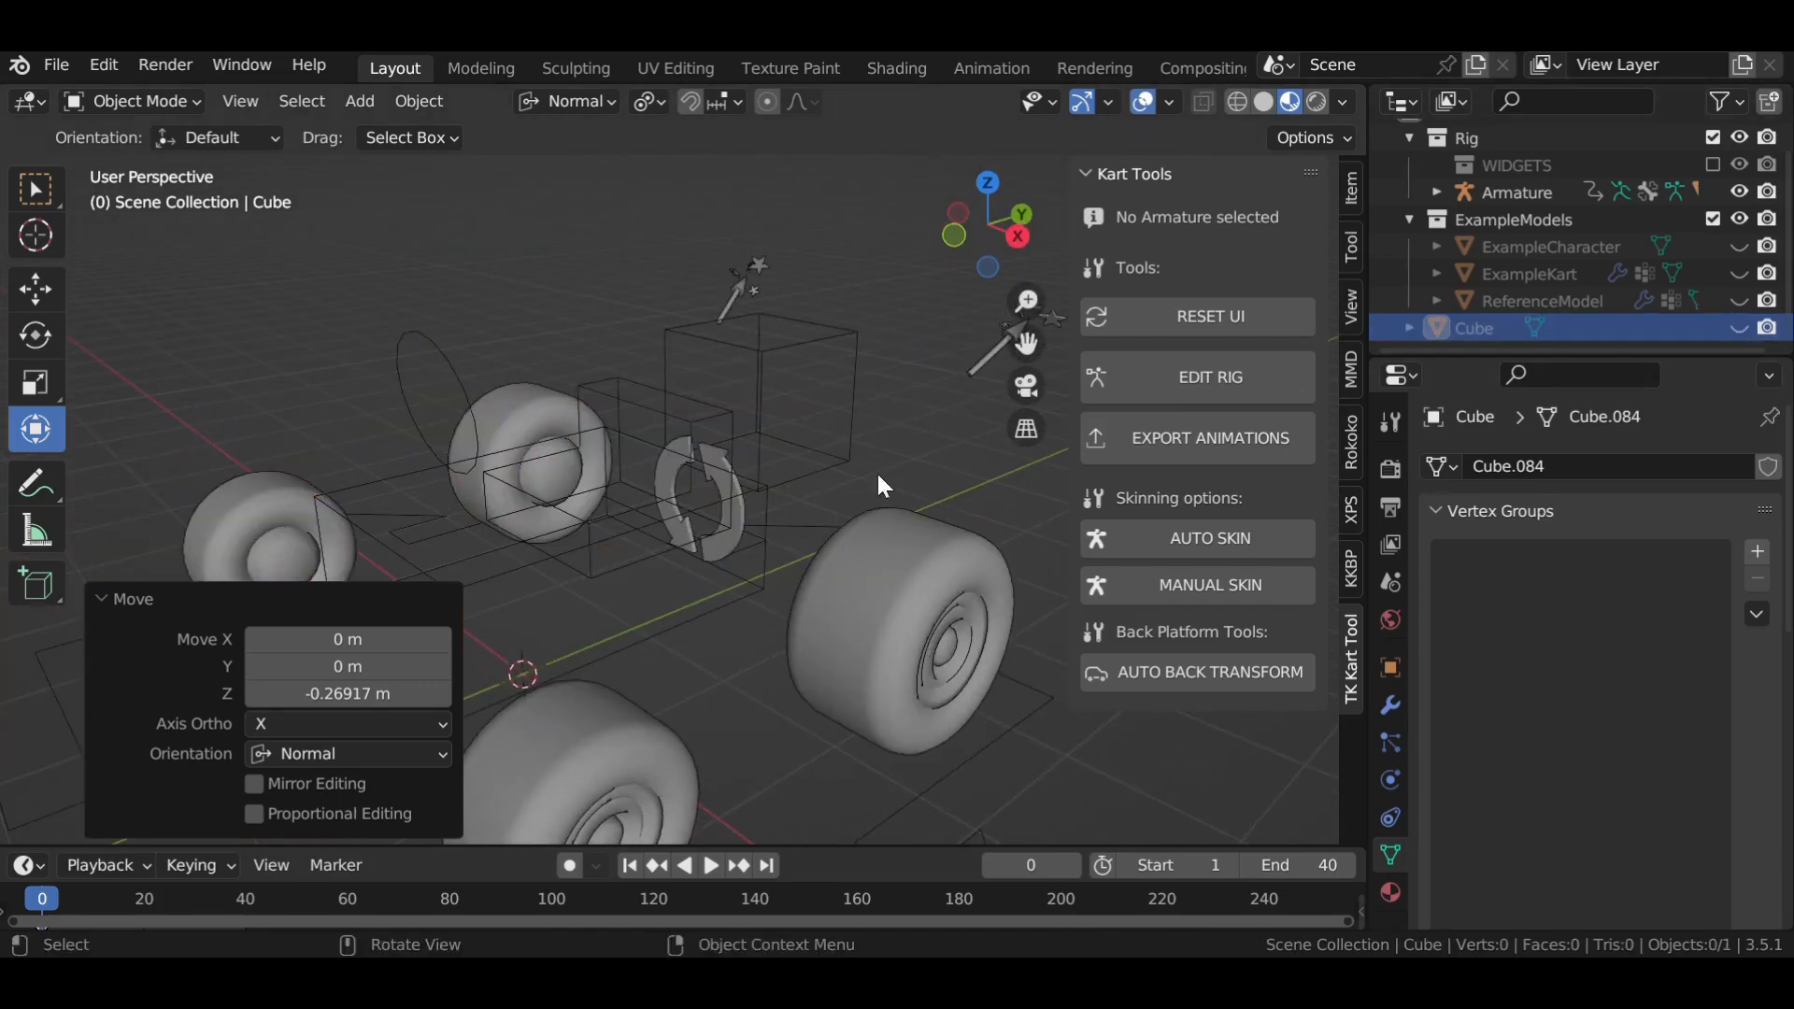
drag(1023, 340, 1068, 310)
middle_drag(794, 426, 727, 411)
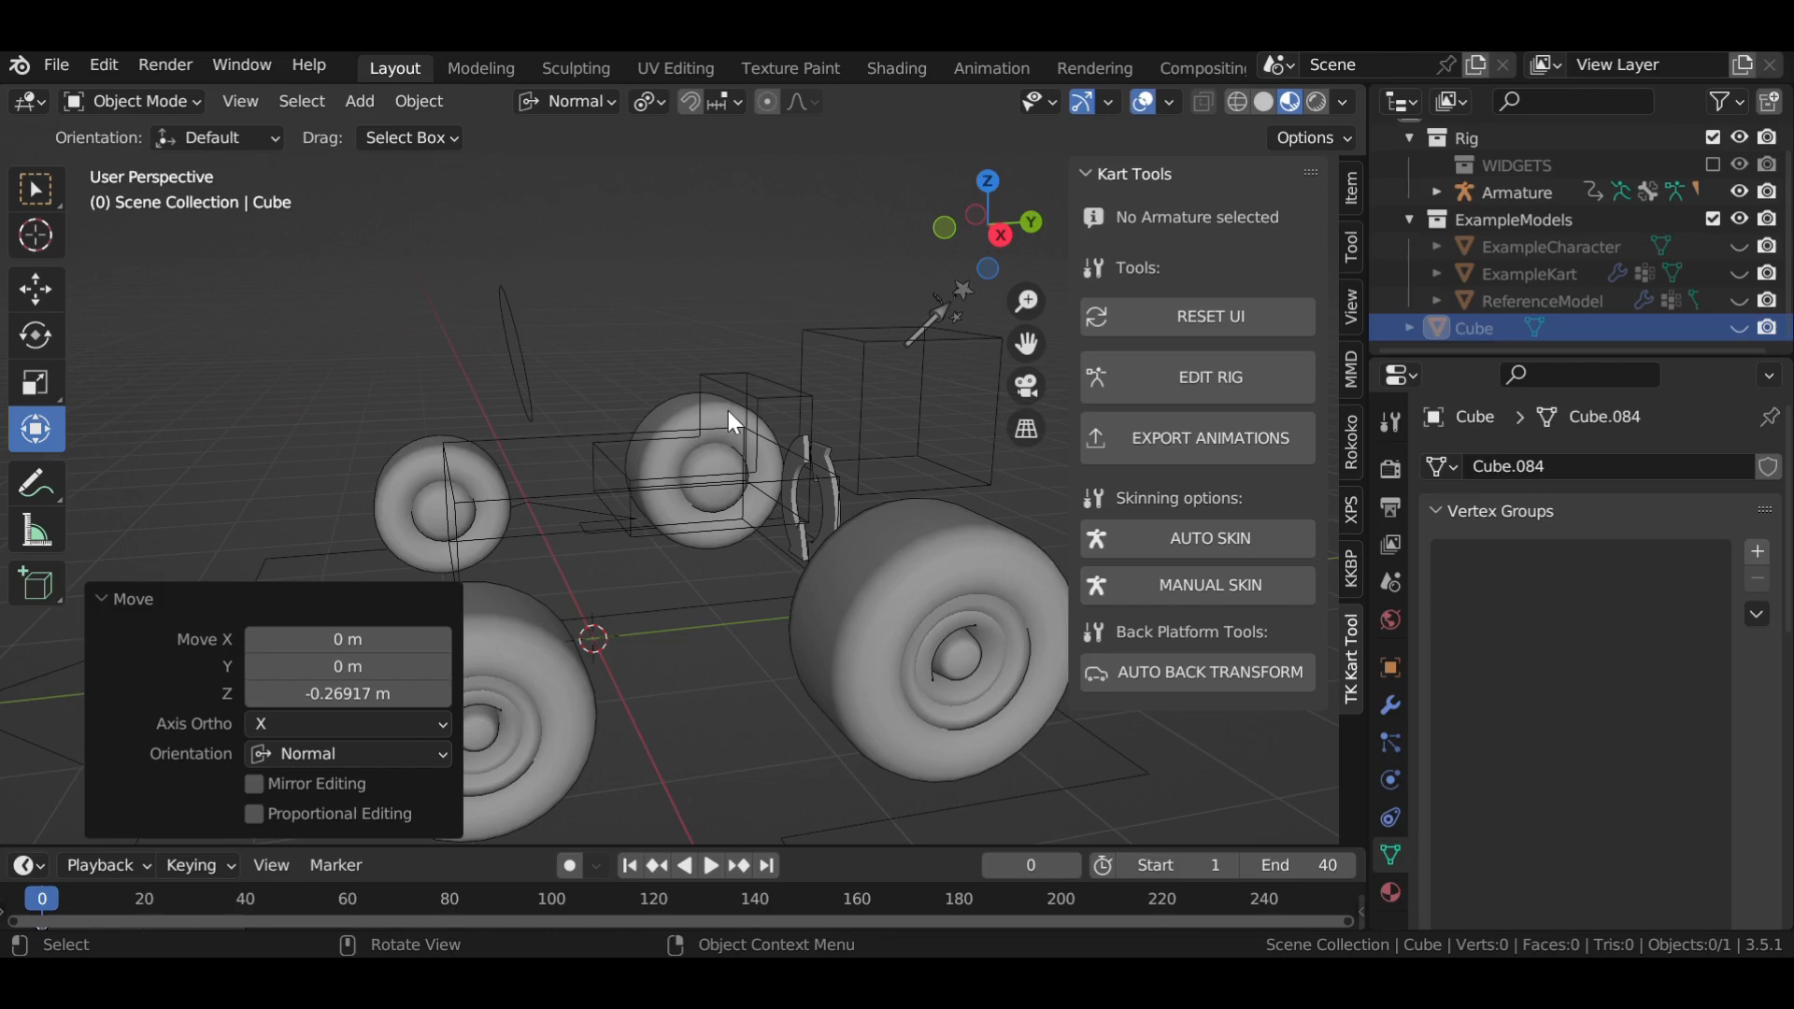
click(767, 401)
Step: Switch the rig to Pose Mode and select the seat and Driving_Wheel bones
click(131, 100)
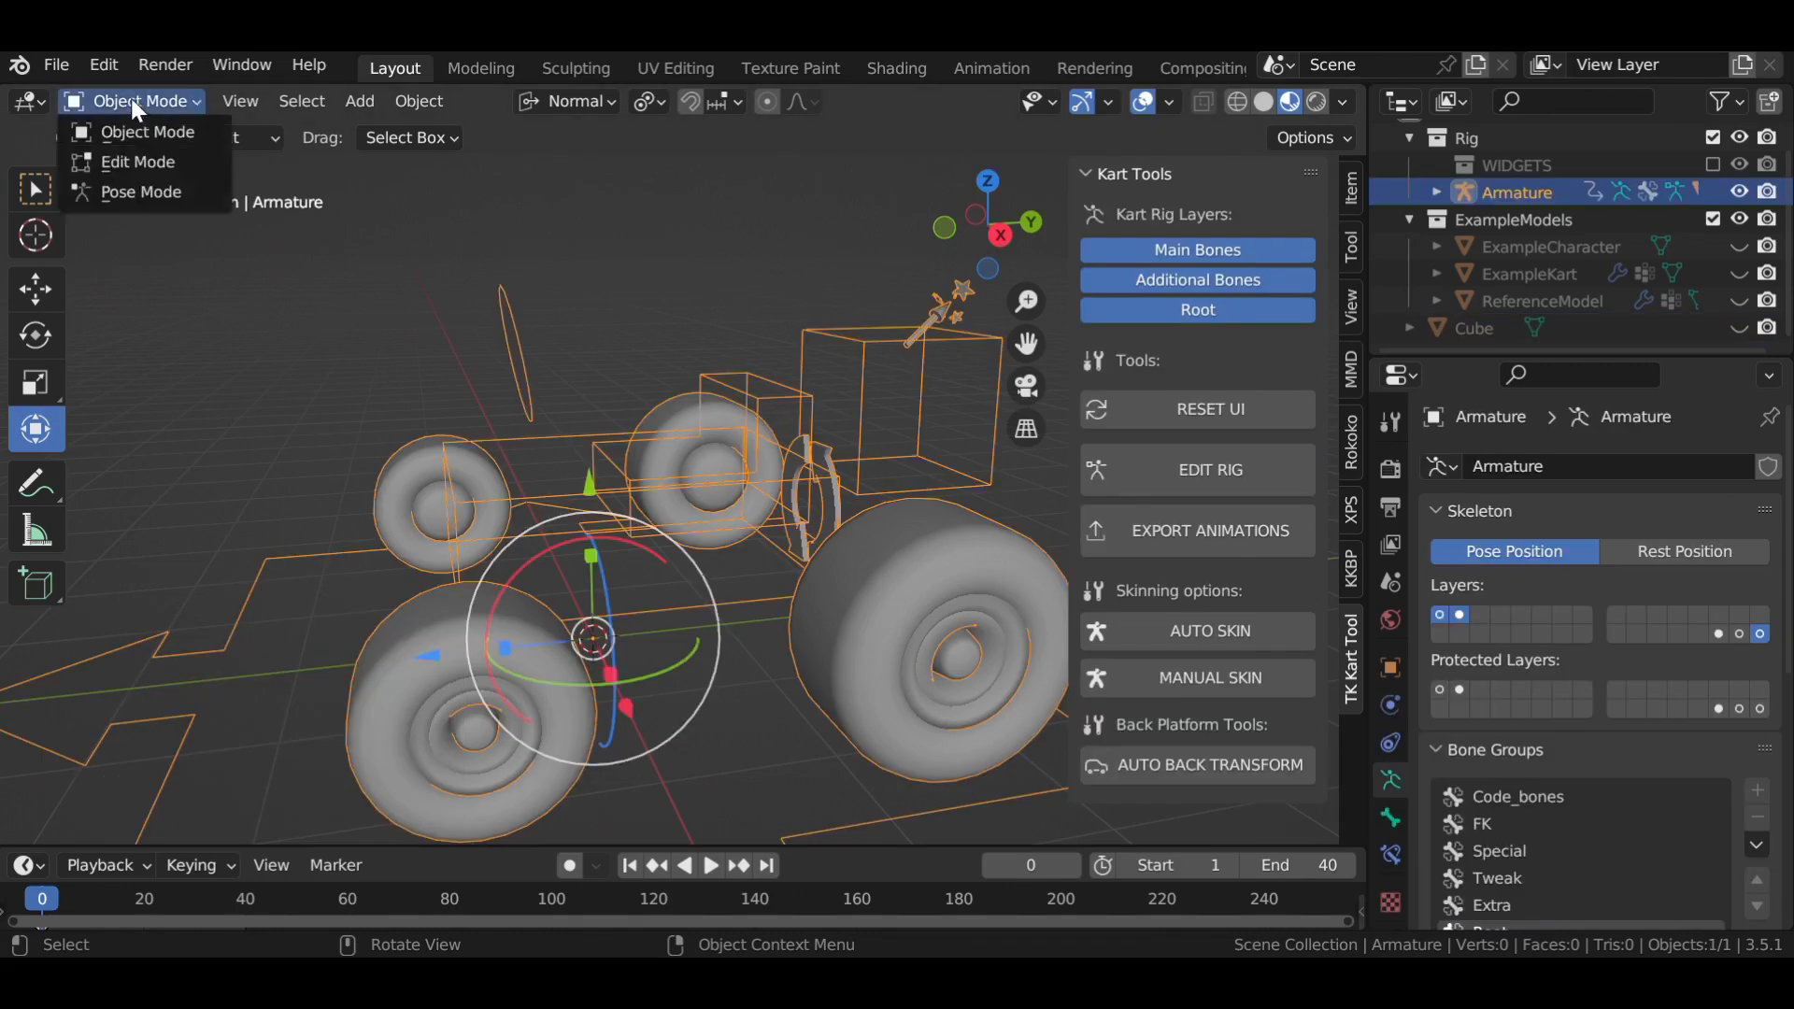
click(131, 190)
middle_drag(523, 336, 559, 342)
click(781, 395)
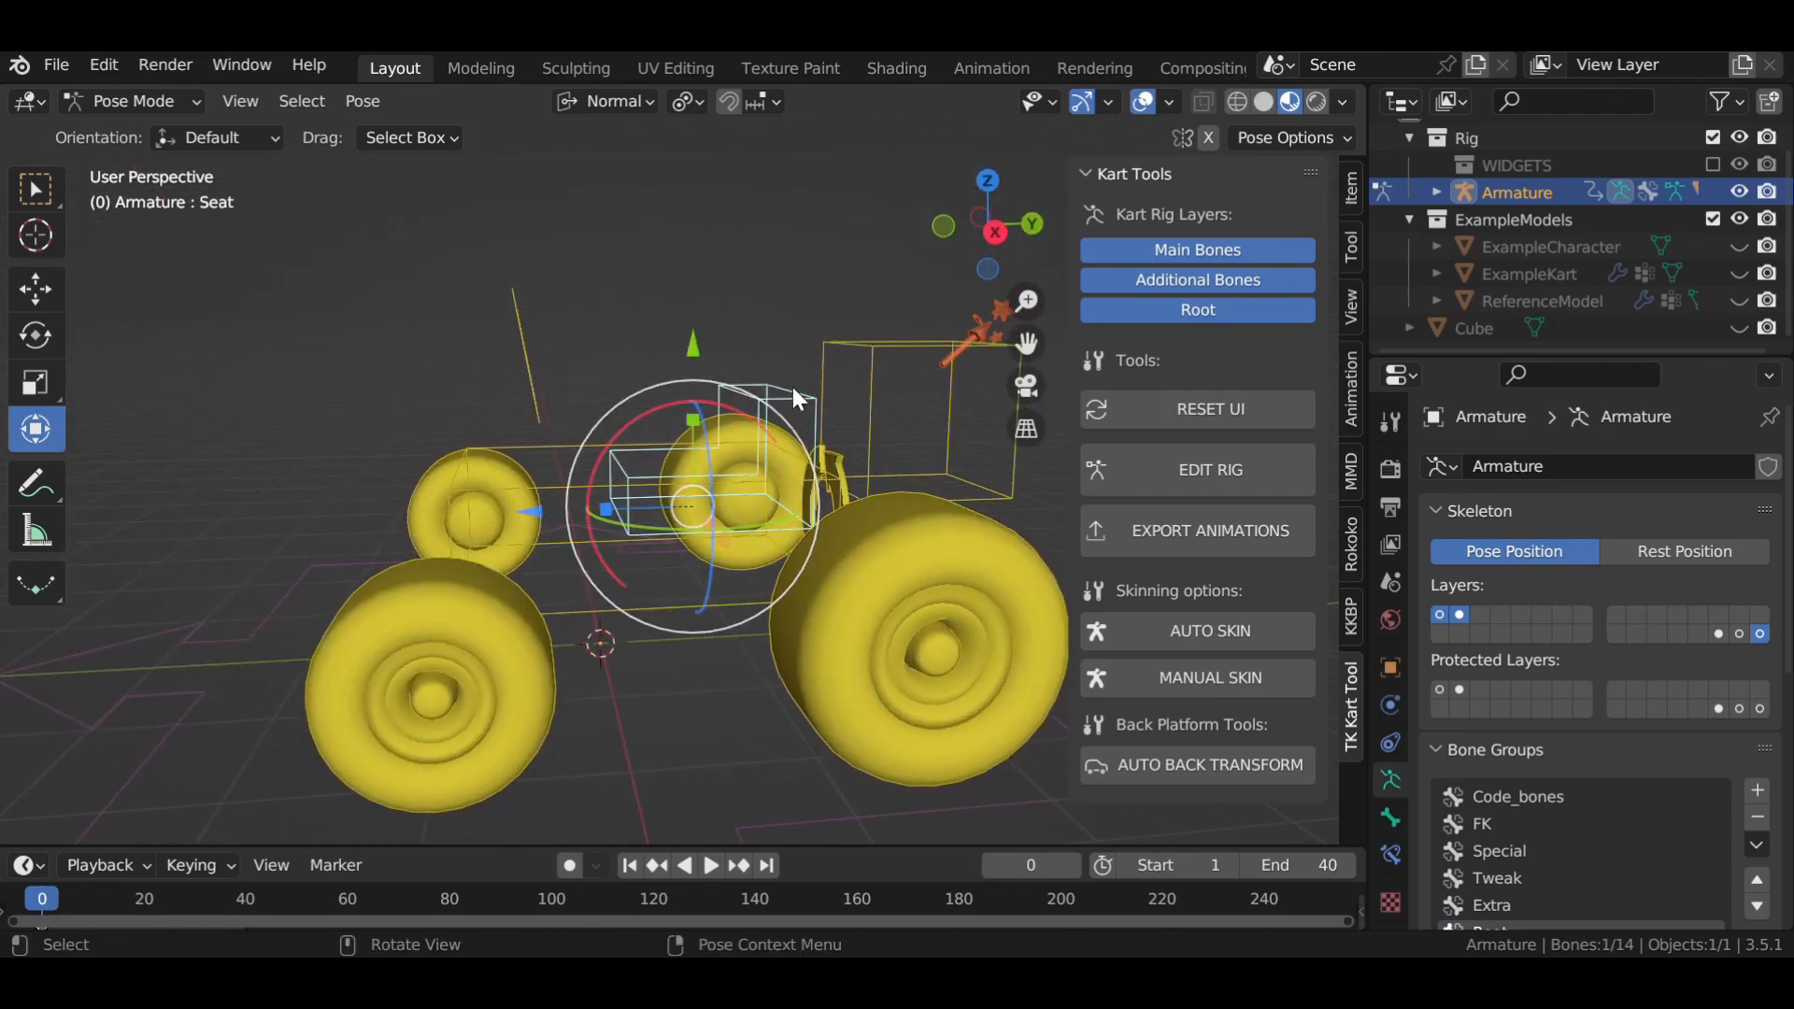
middle_drag(560, 510, 686, 397)
click(524, 351)
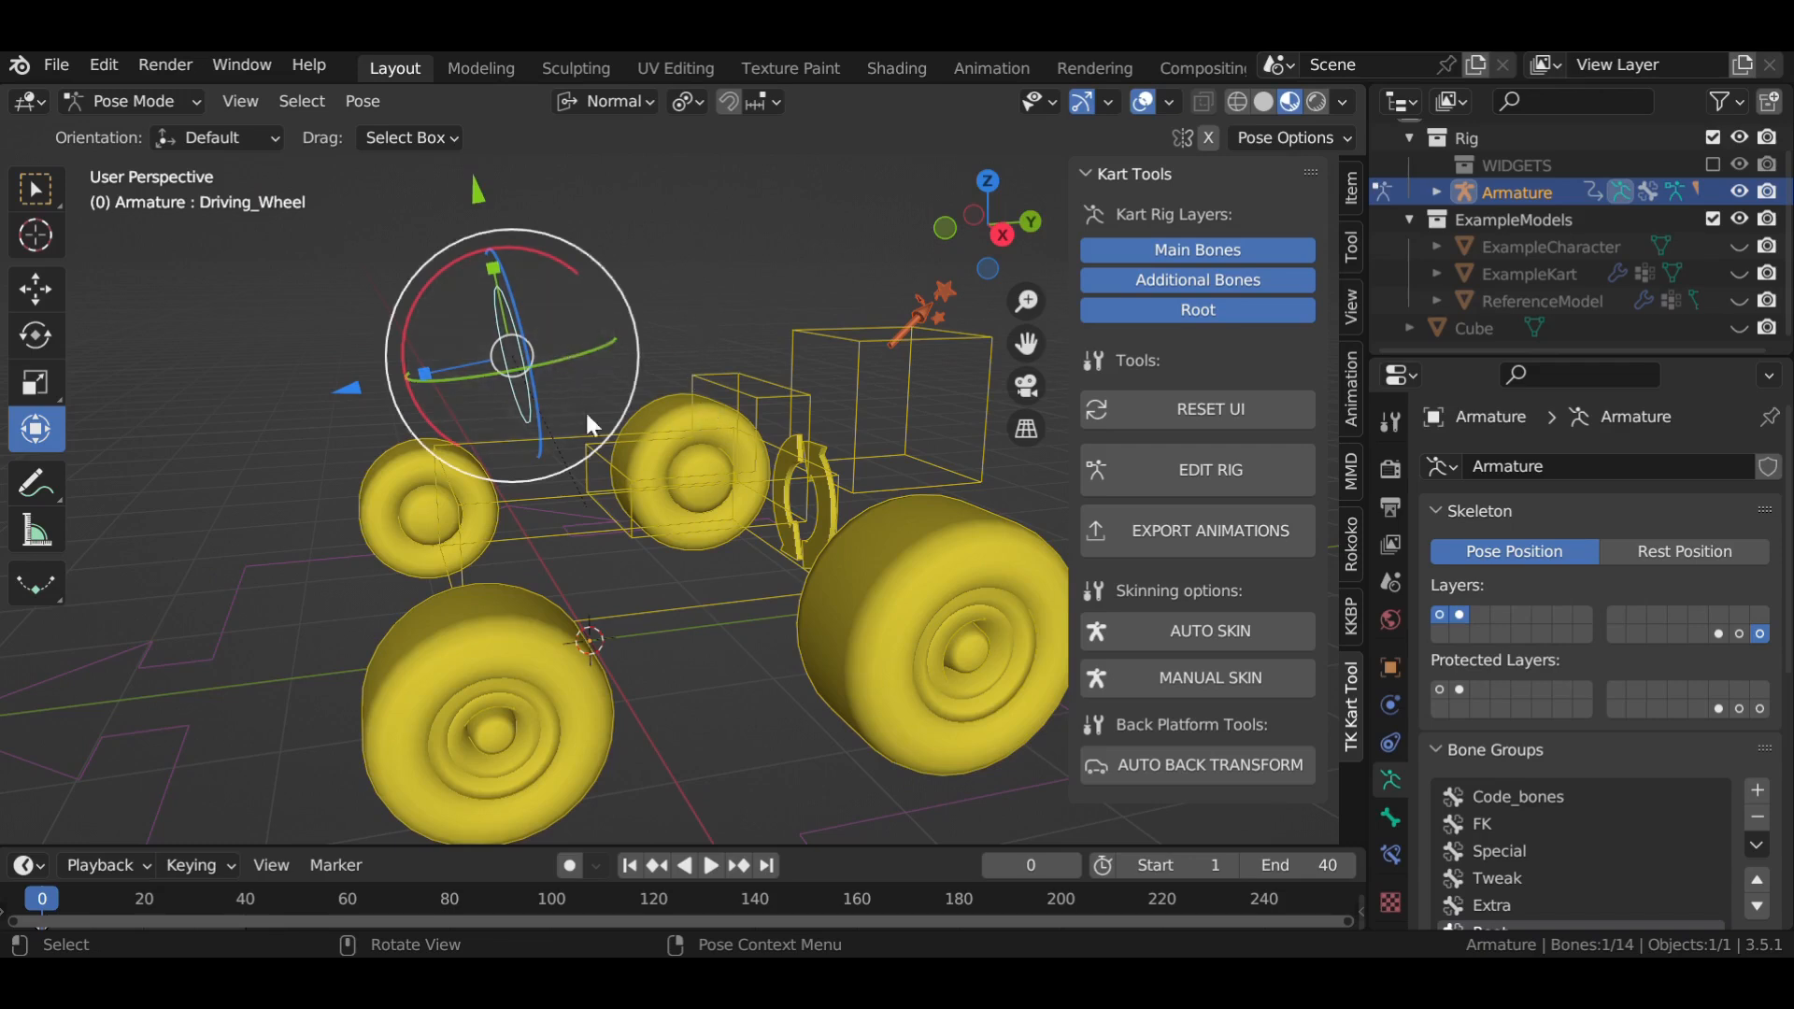
Step: Return to Object Mode and unhide the merged Cube kart body
click(142, 103)
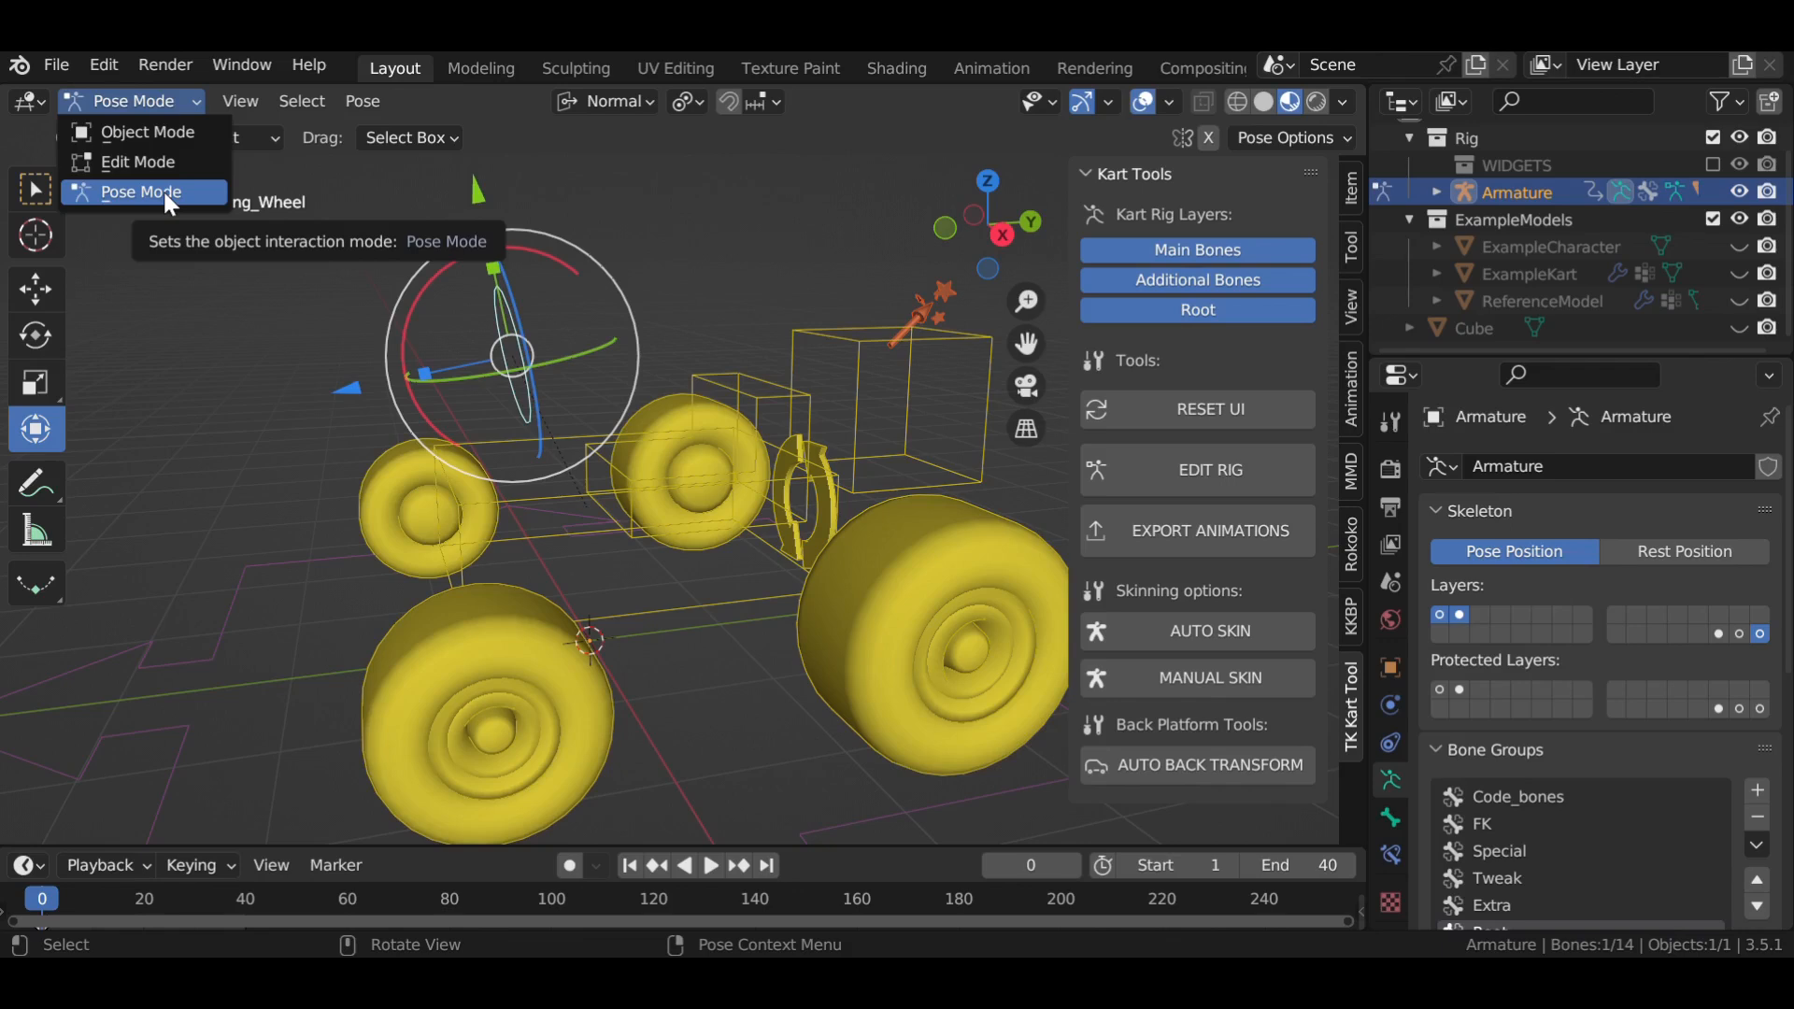
click(155, 134)
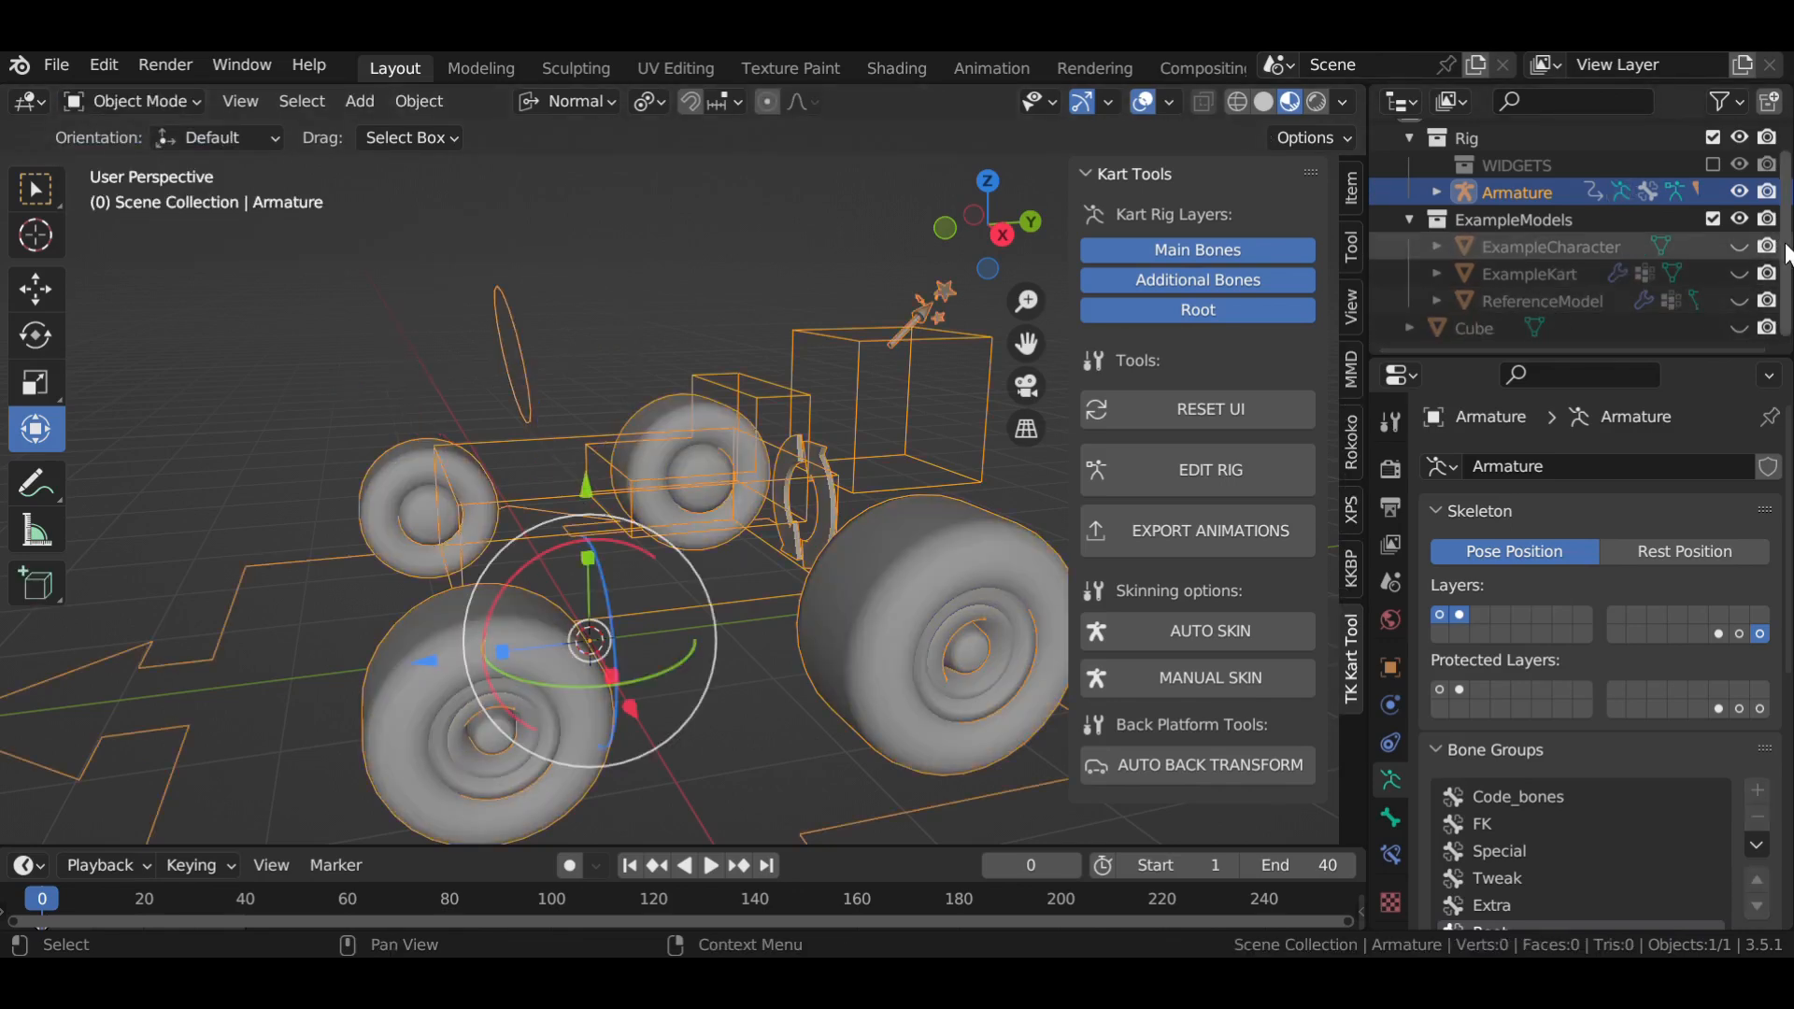
click(1738, 328)
Step: Select and inspect the Cube kart body, then deselect it and switch to Wireframe shading
click(1476, 328)
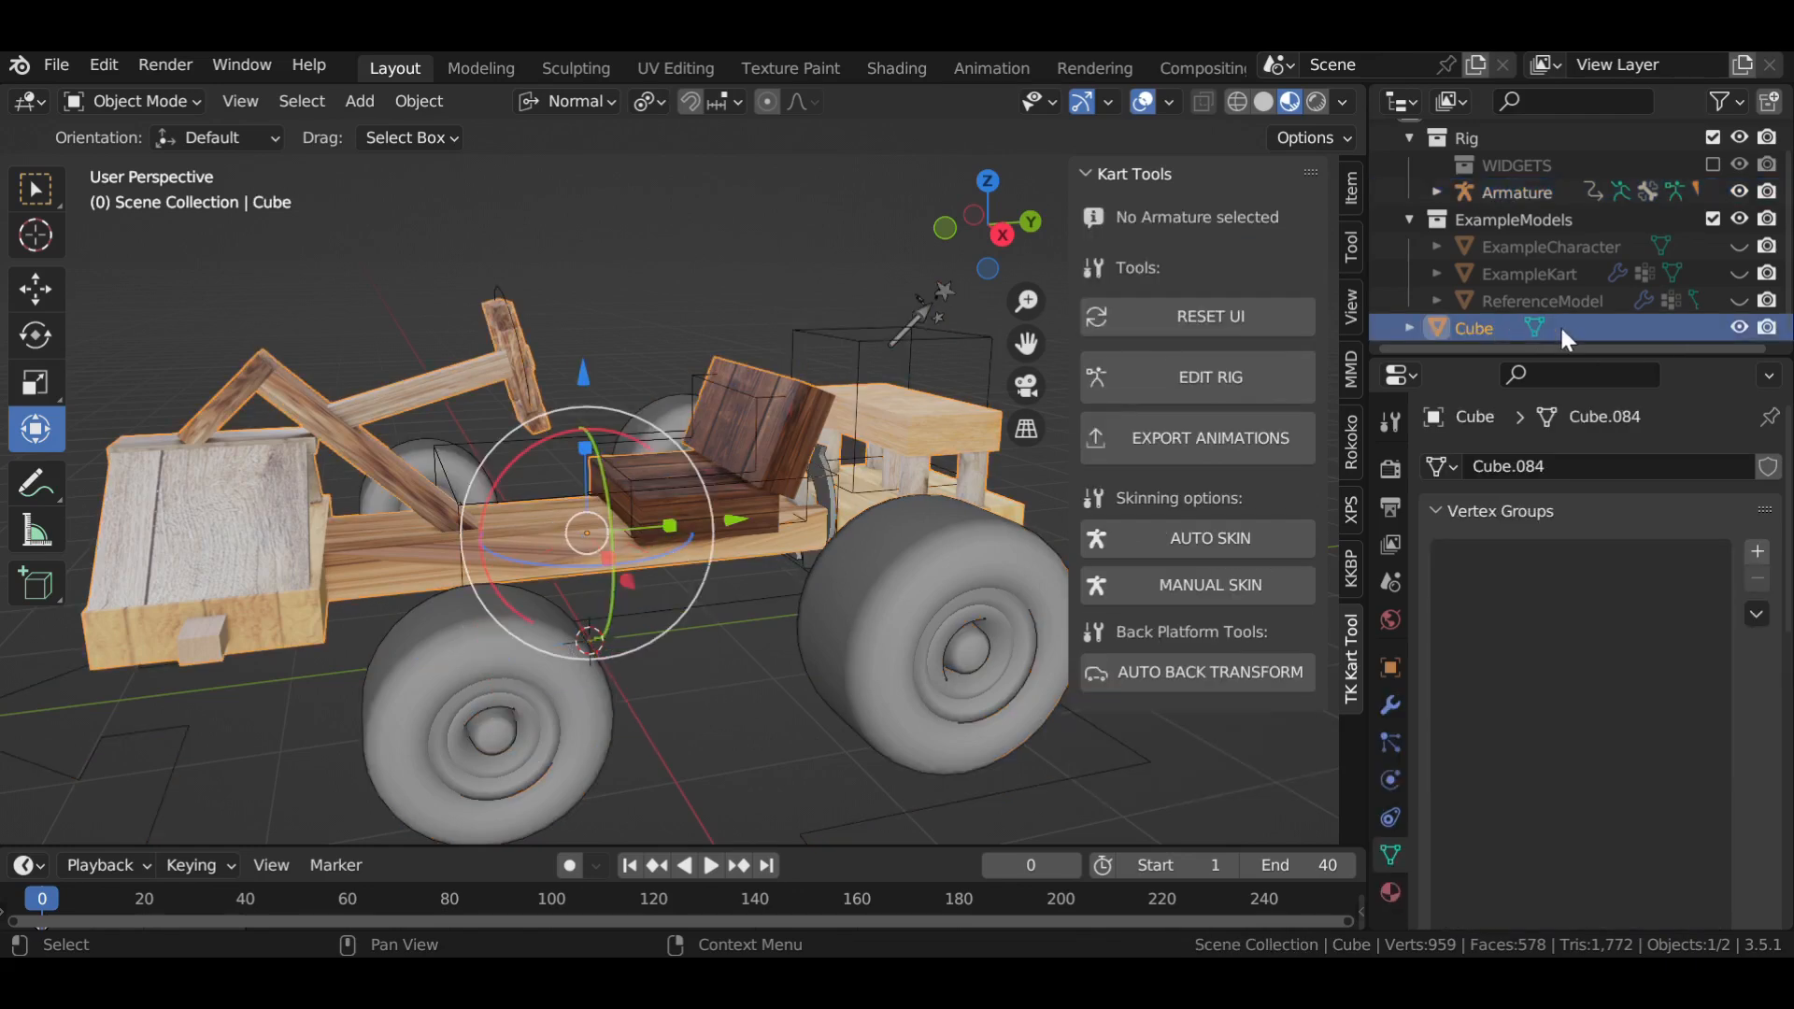
middle_drag(691, 383, 781, 517)
middle_drag(744, 460, 531, 422)
middle_drag(554, 339, 745, 309)
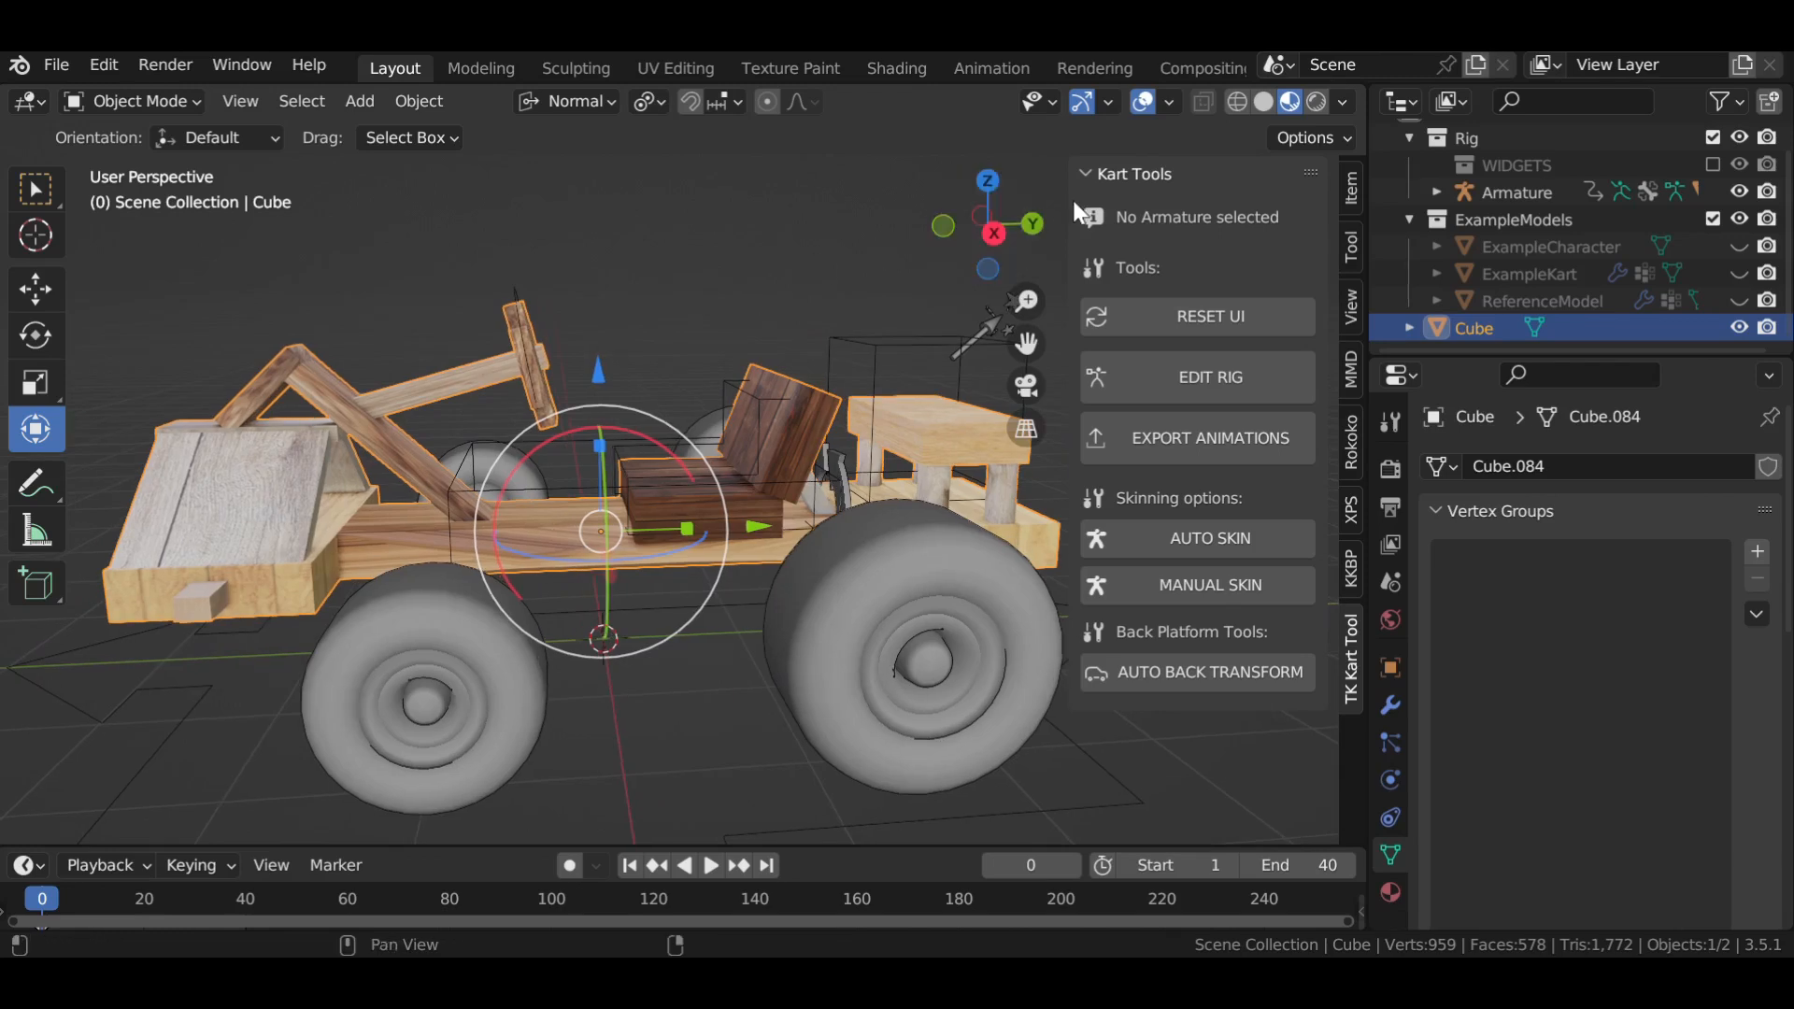
middle_drag(603, 318, 673, 282)
click(609, 306)
click(1237, 102)
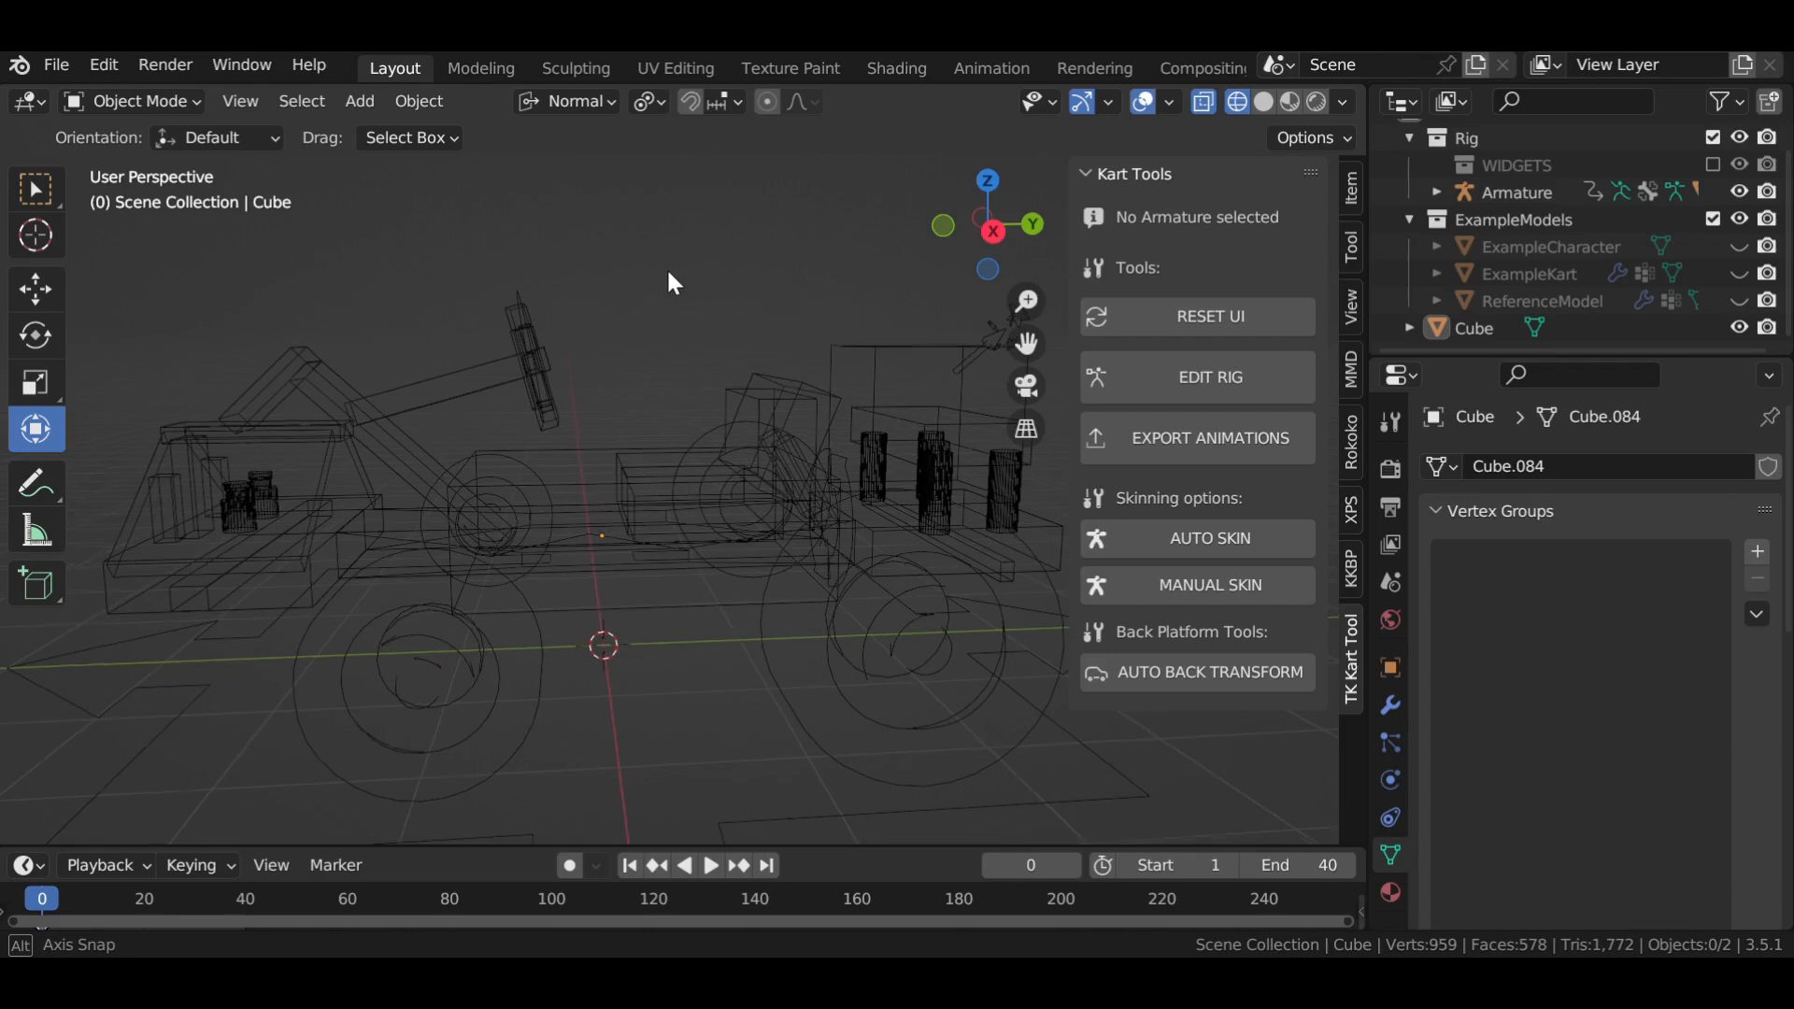
Step: In Edit Mode, box-select only the steering-wheel piece of the kart mesh
key(Tab)
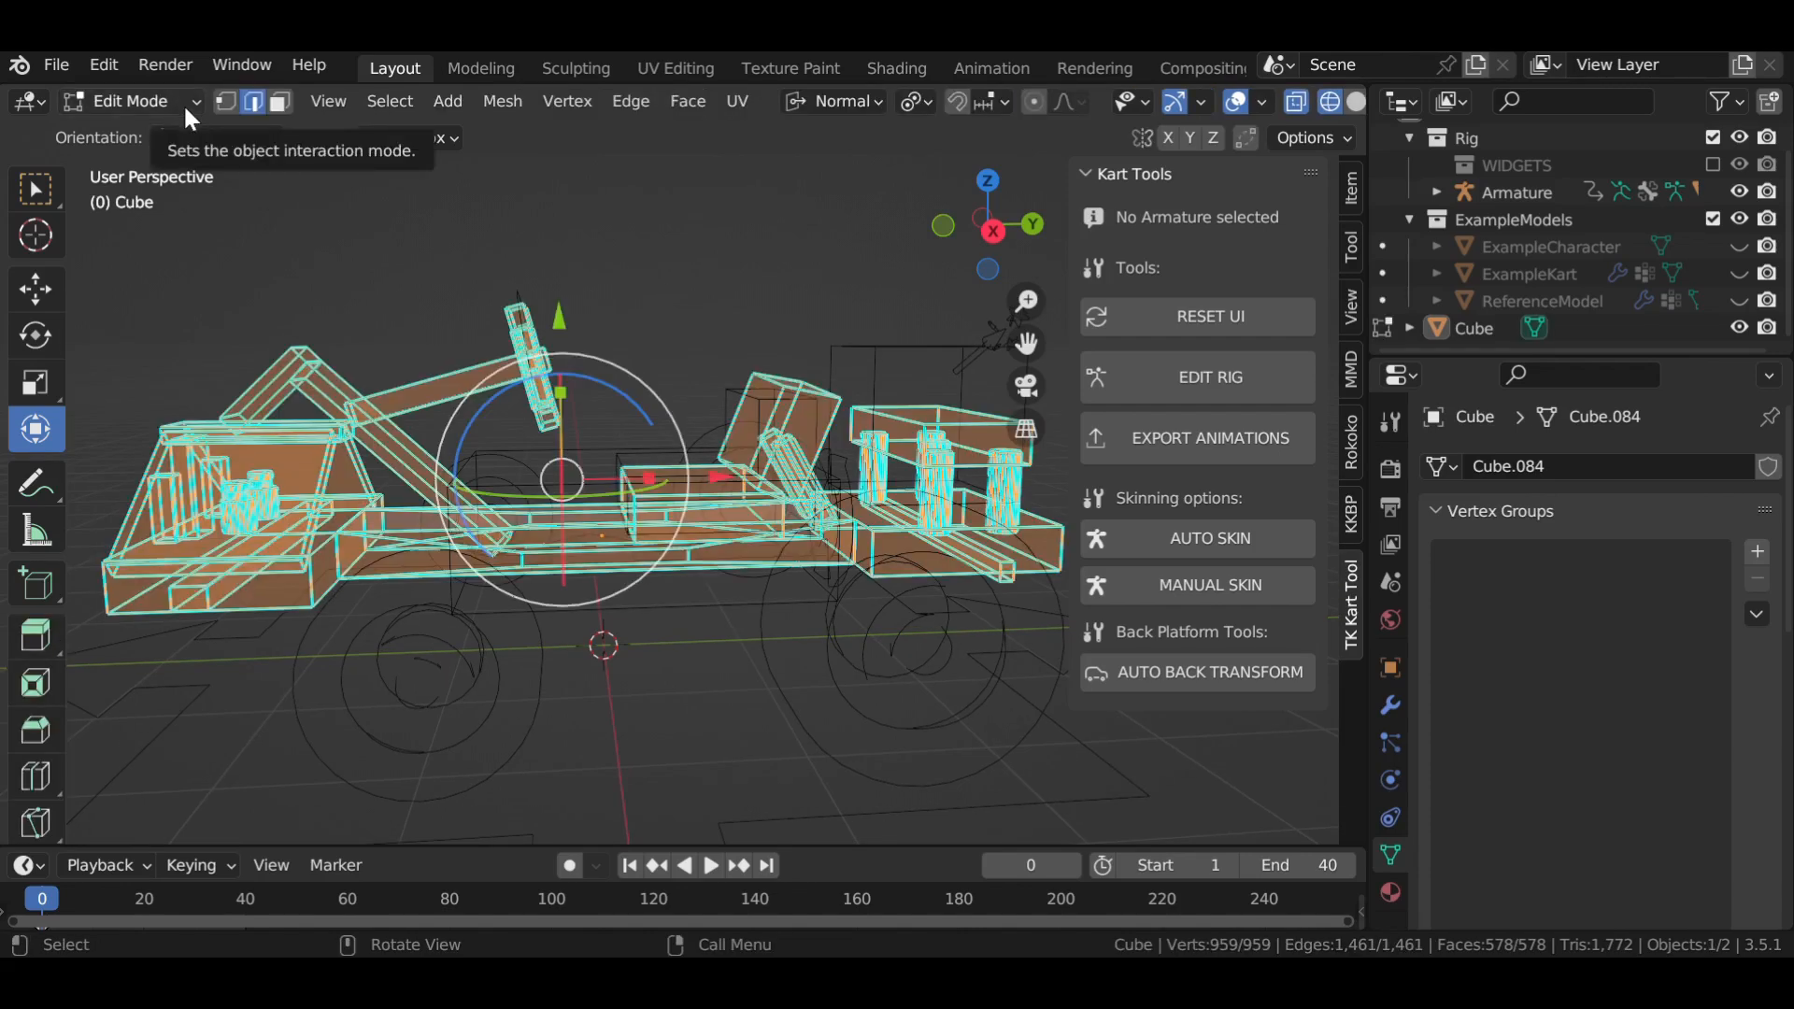
click(49, 194)
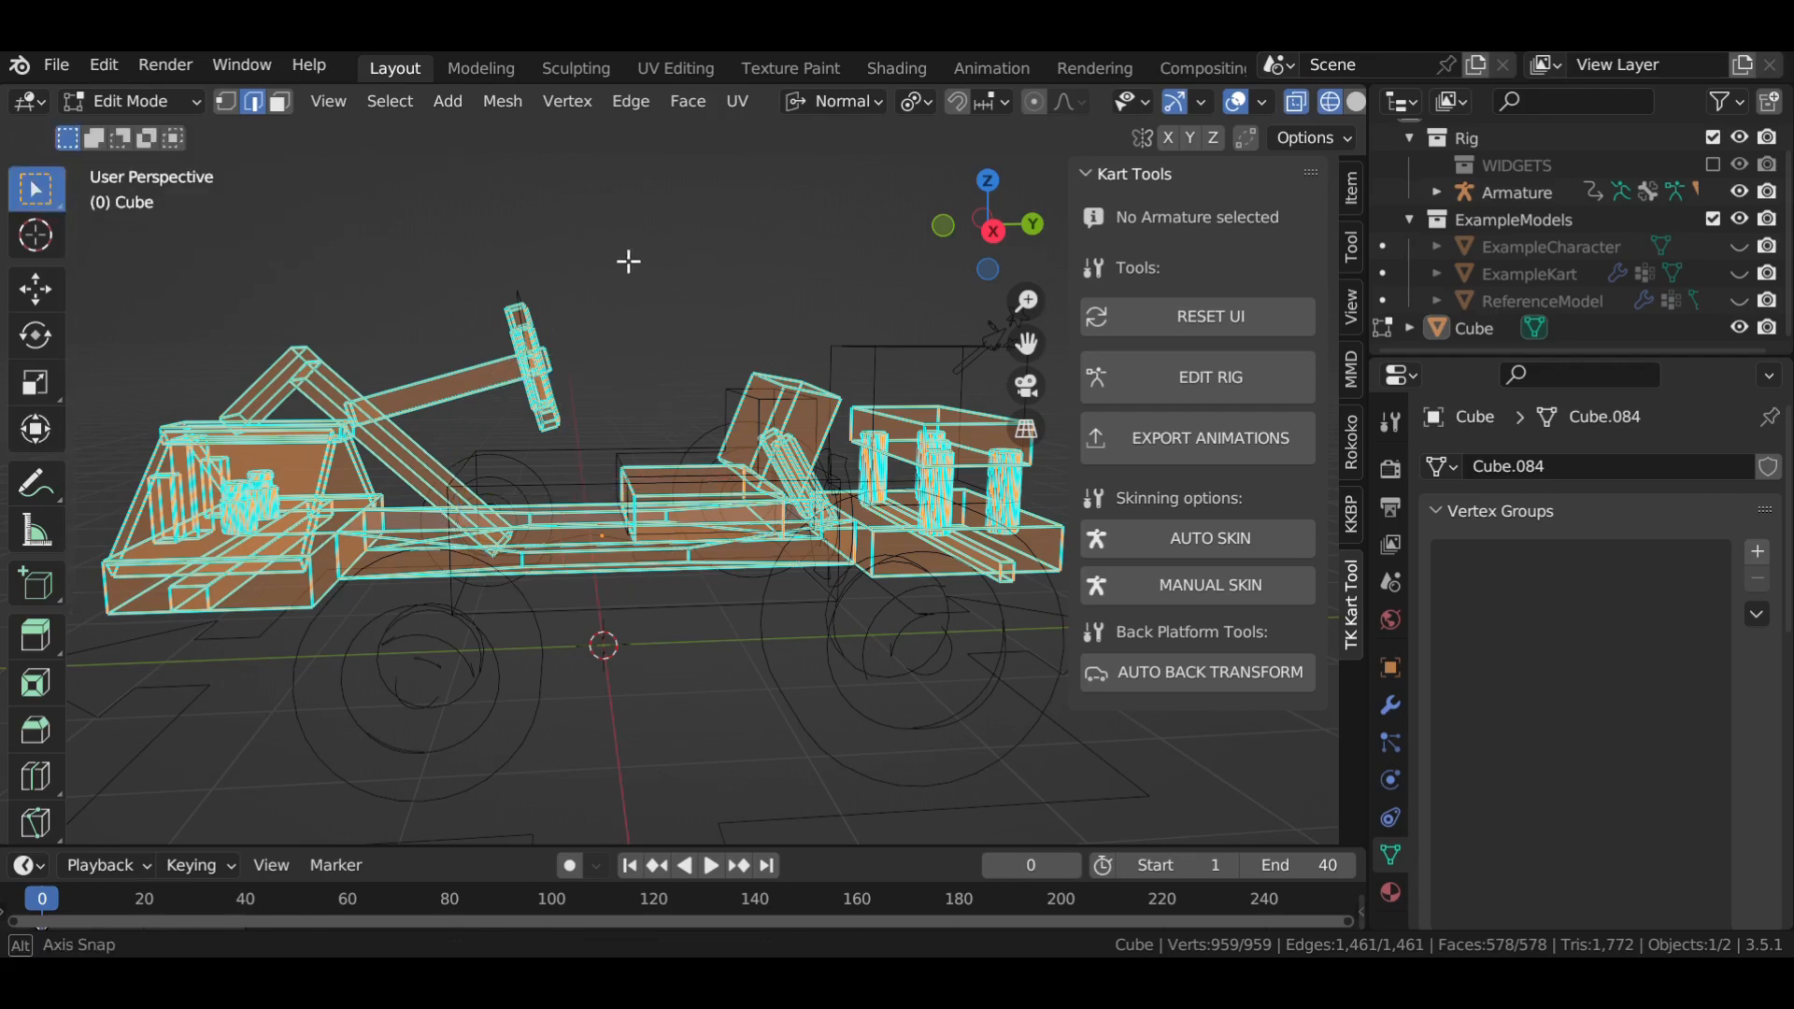
middle_drag(626, 261, 639, 258)
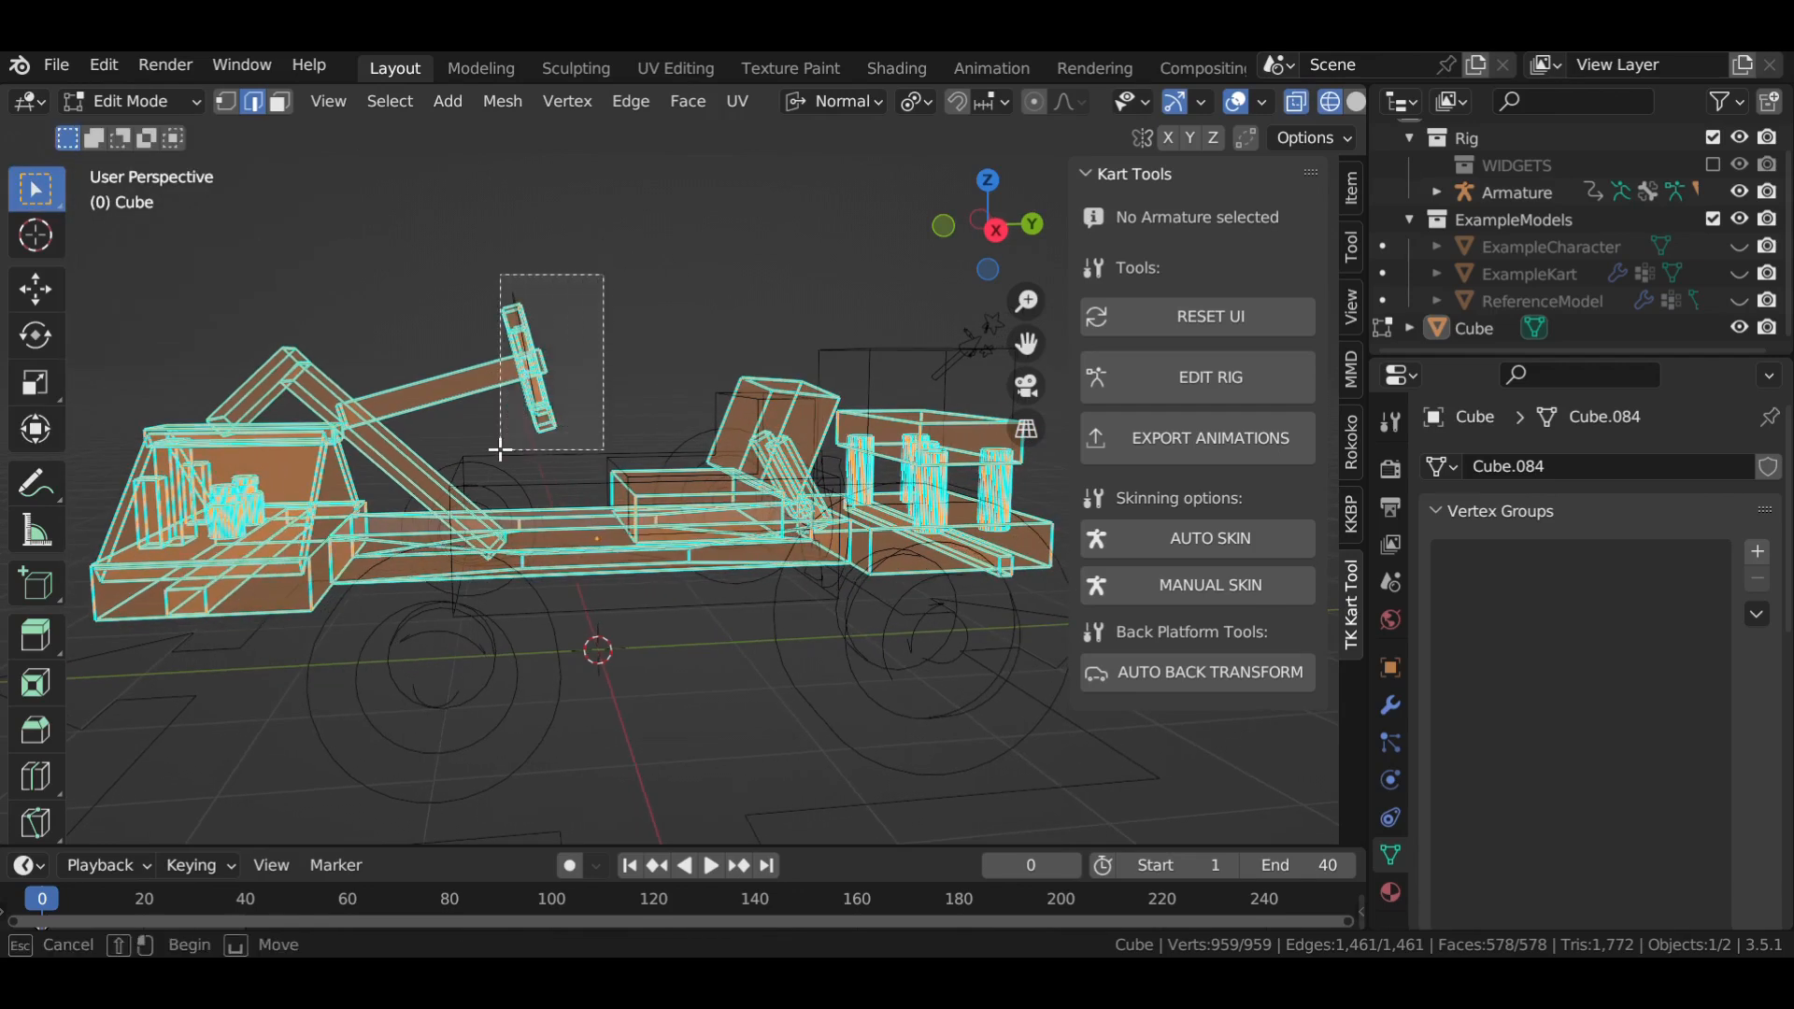
drag(500, 450, 498, 449)
middle_drag(505, 439, 530, 417)
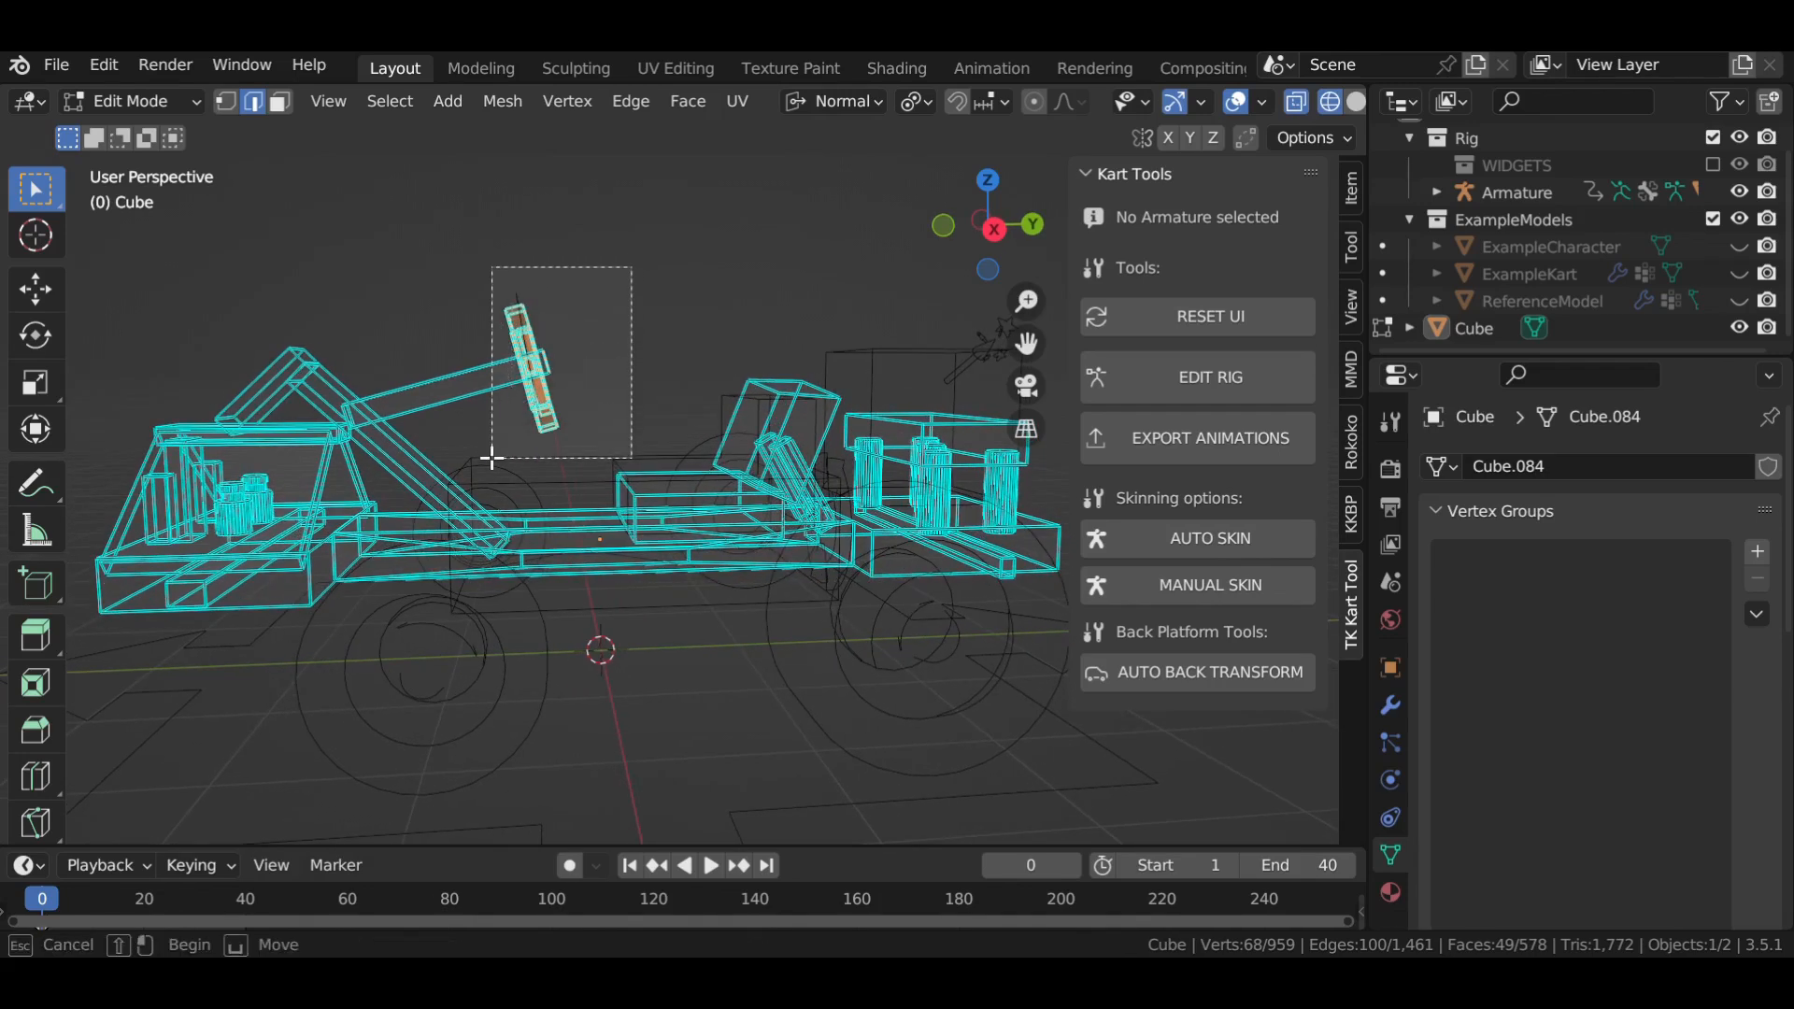
drag(492, 458, 493, 445)
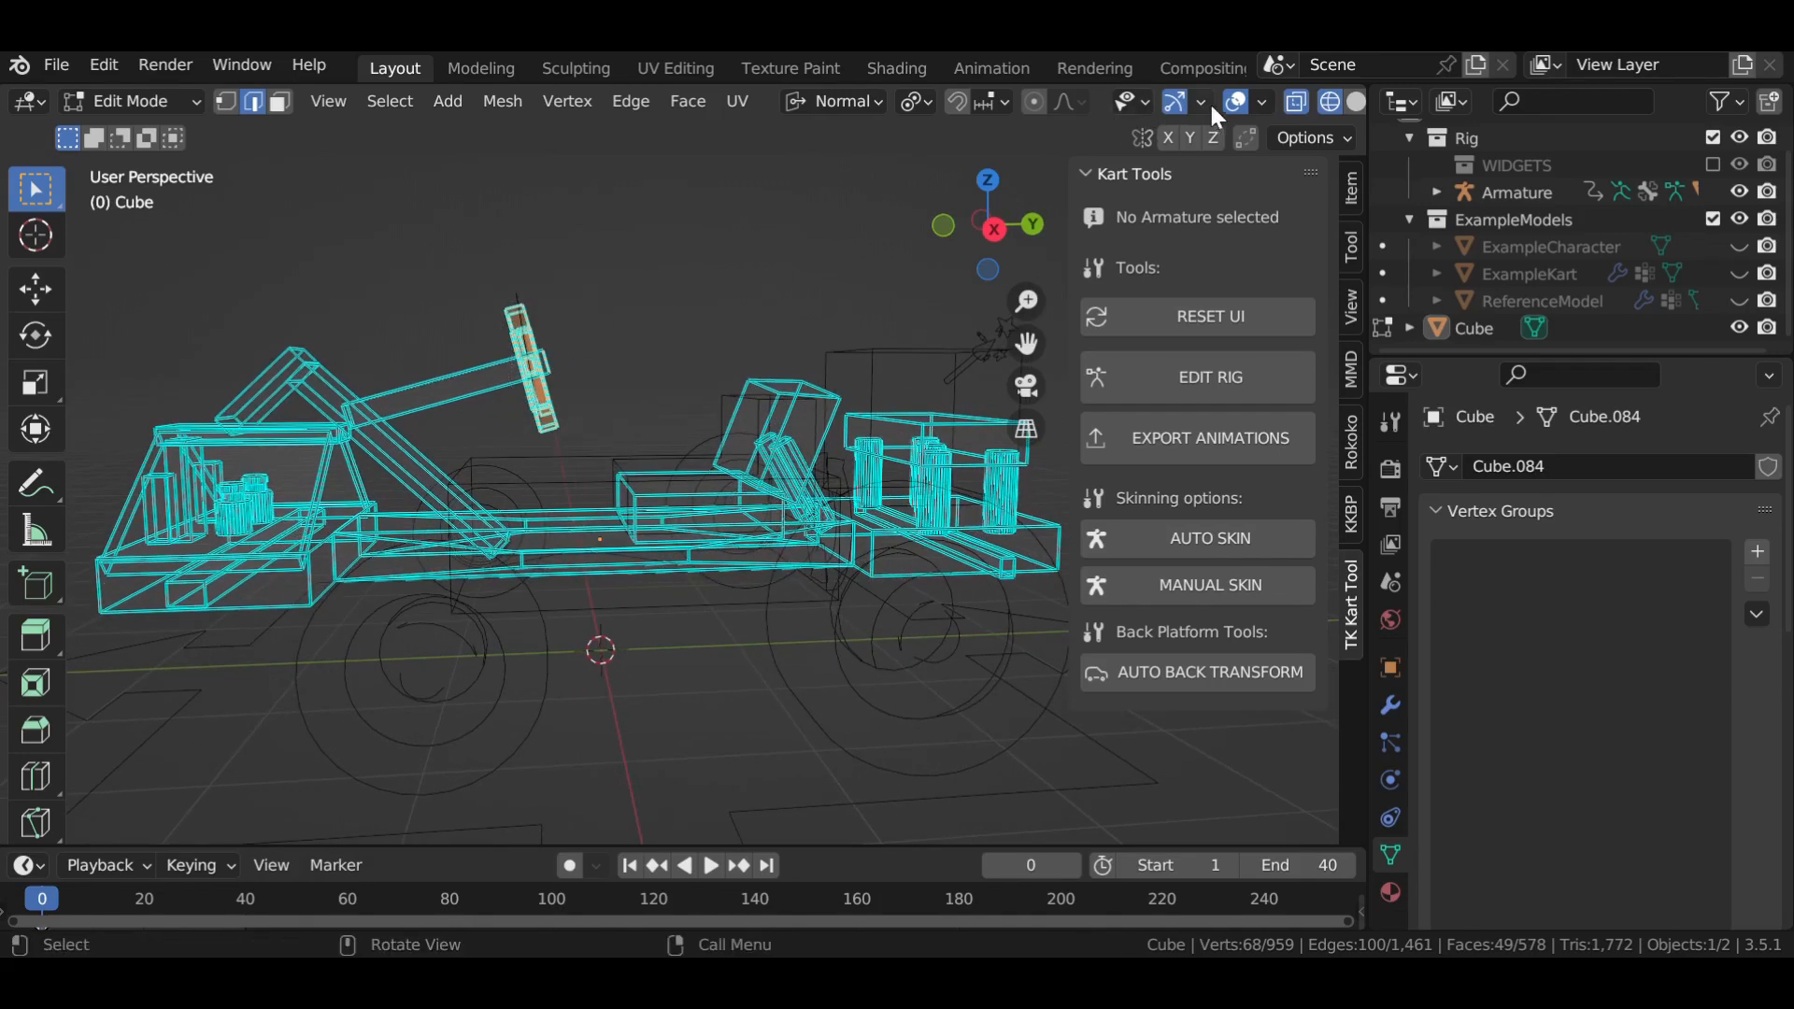
middle_drag(553, 294, 218, 283)
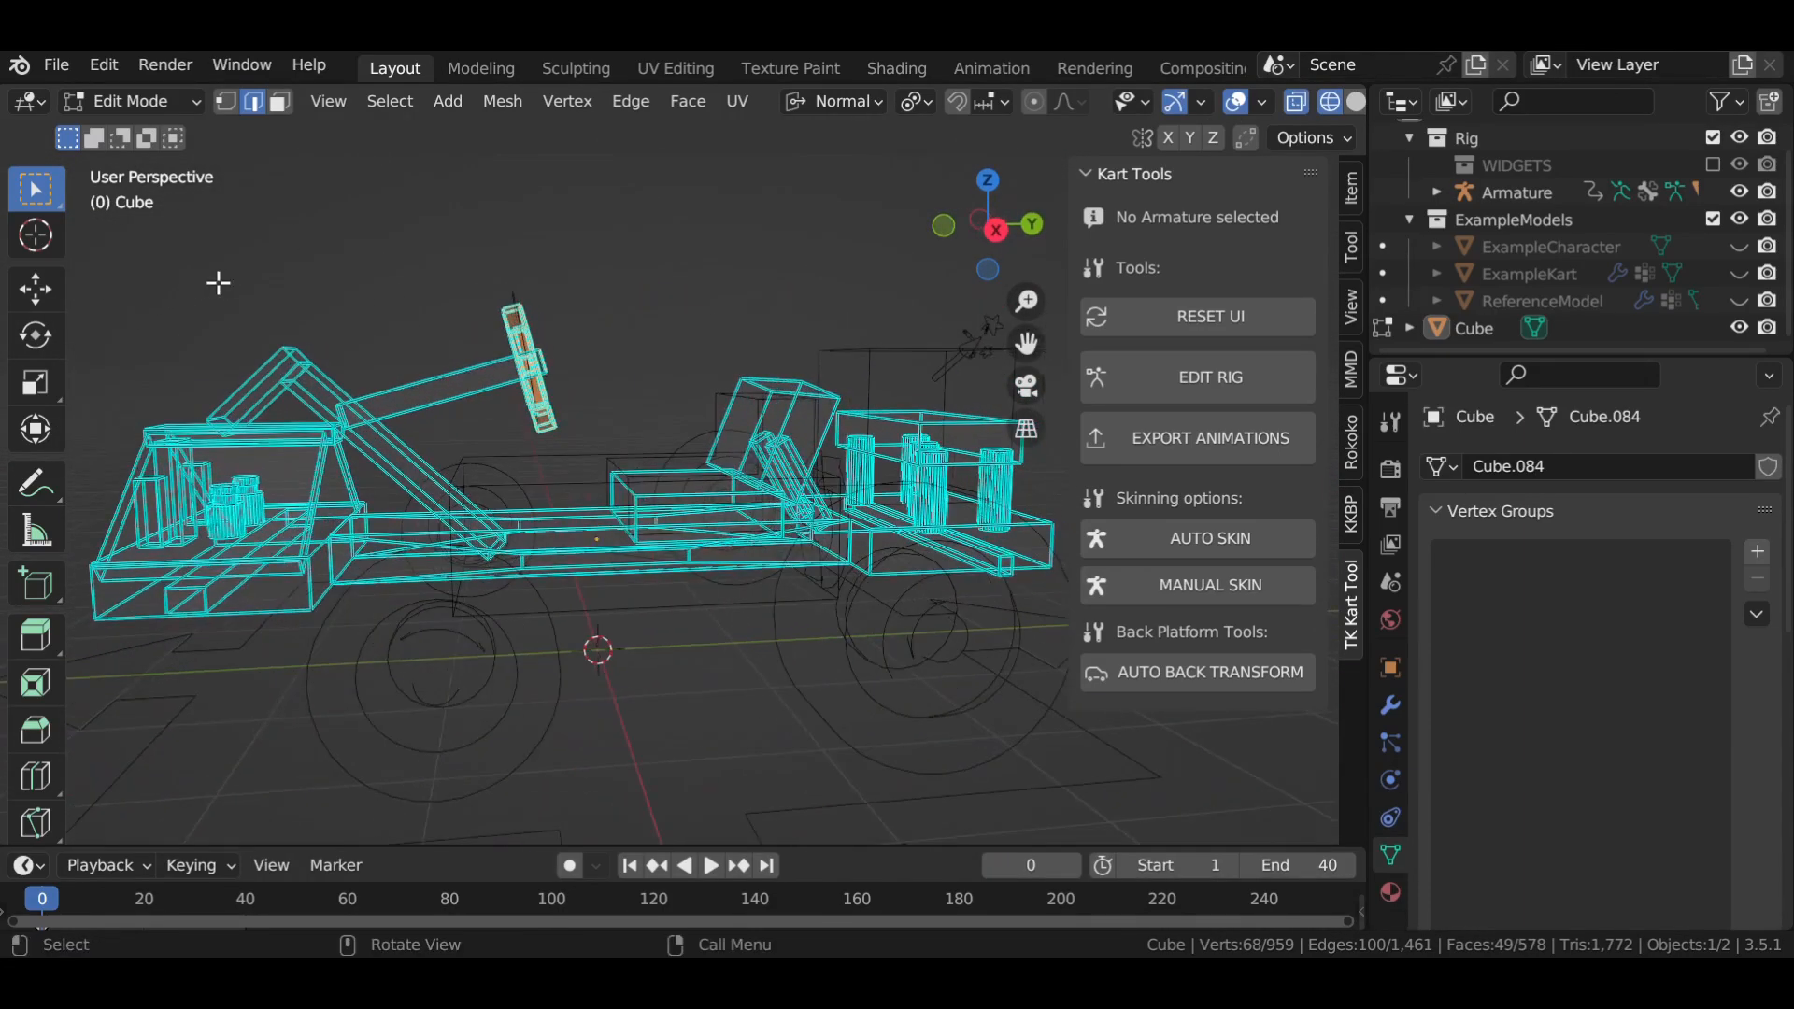
Step: Move the steering-wheel piece up and to the right into its new position
click(47, 289)
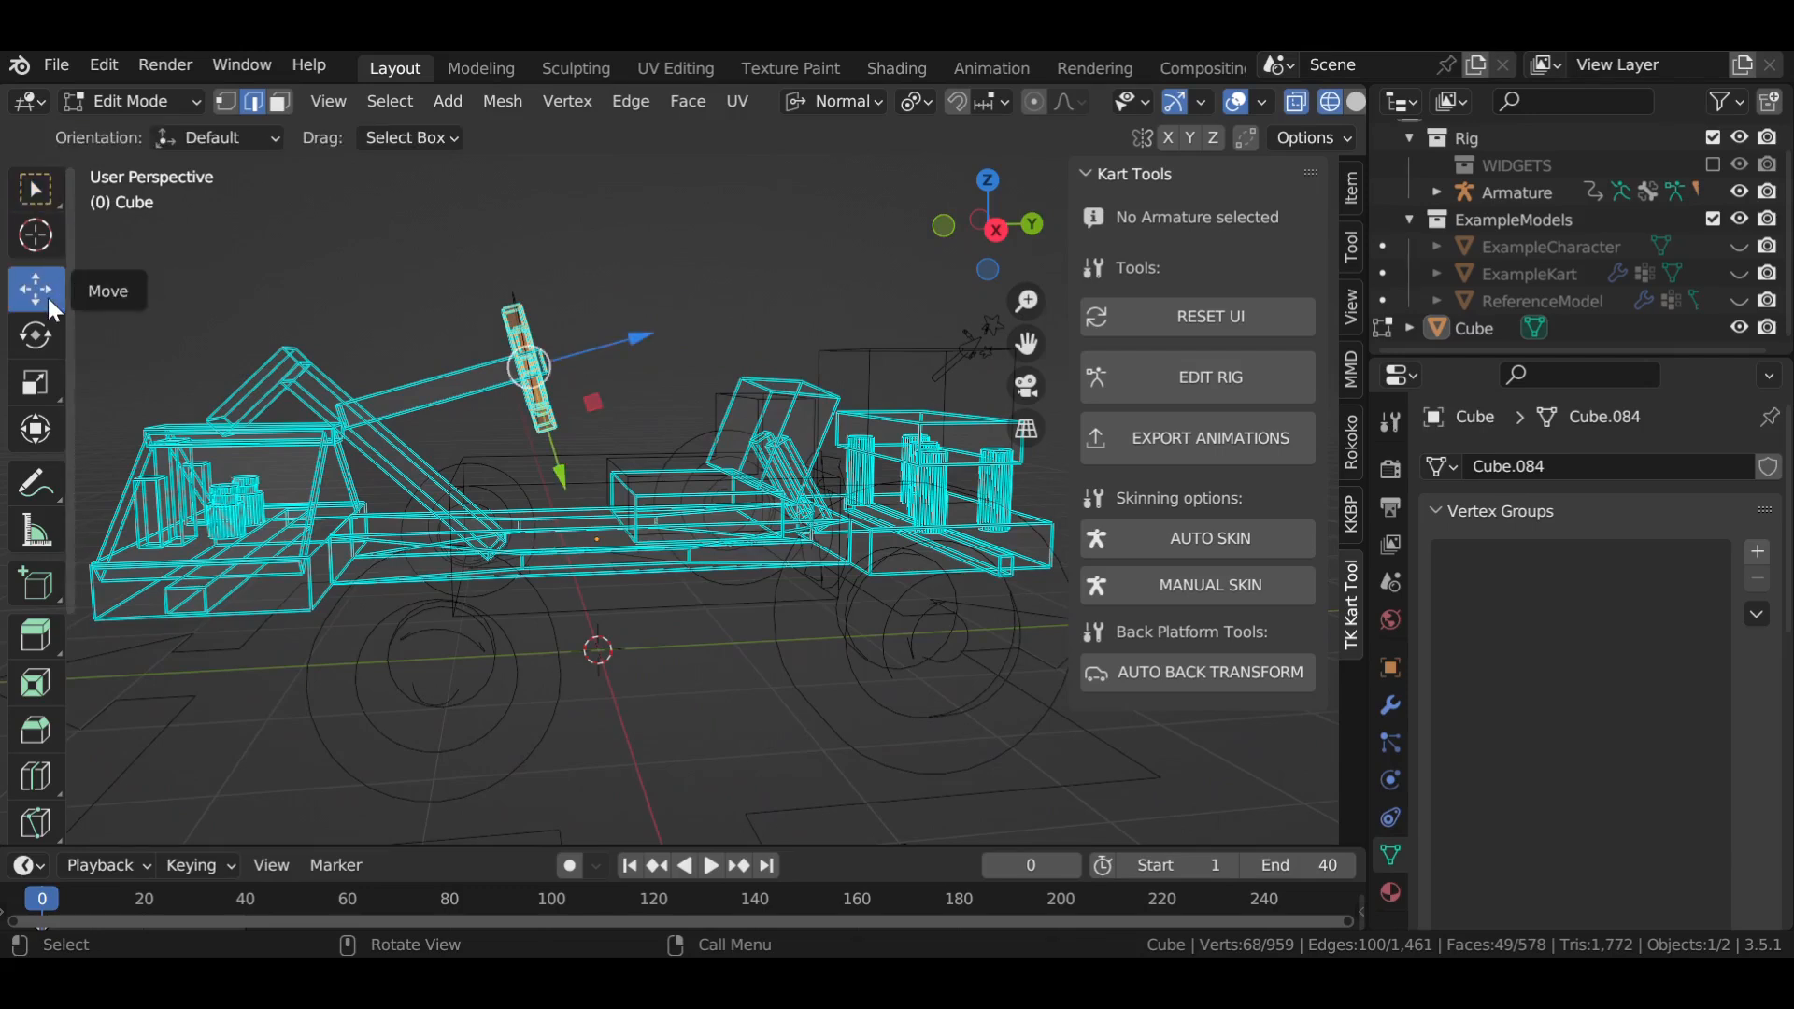
middle_drag(249, 258, 242, 261)
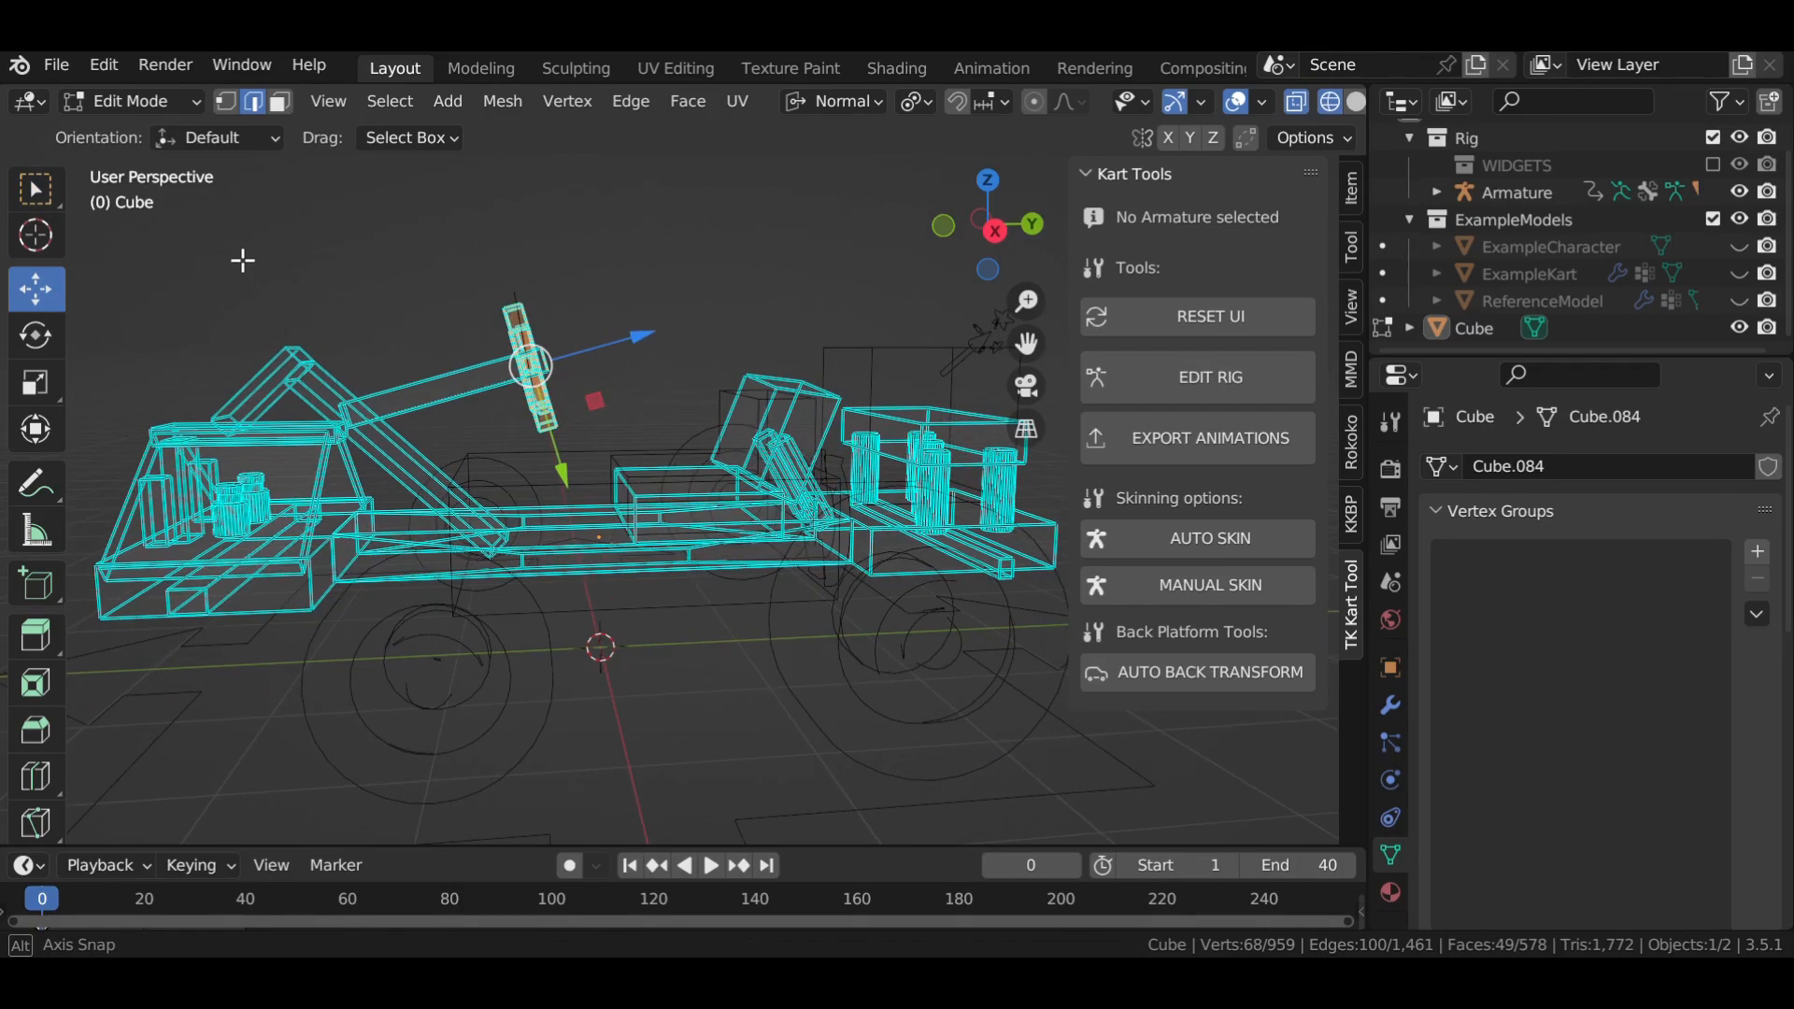
drag(544, 357, 598, 310)
drag(580, 379, 553, 351)
middle_drag(618, 370, 363, 412)
middle_drag(643, 404, 766, 364)
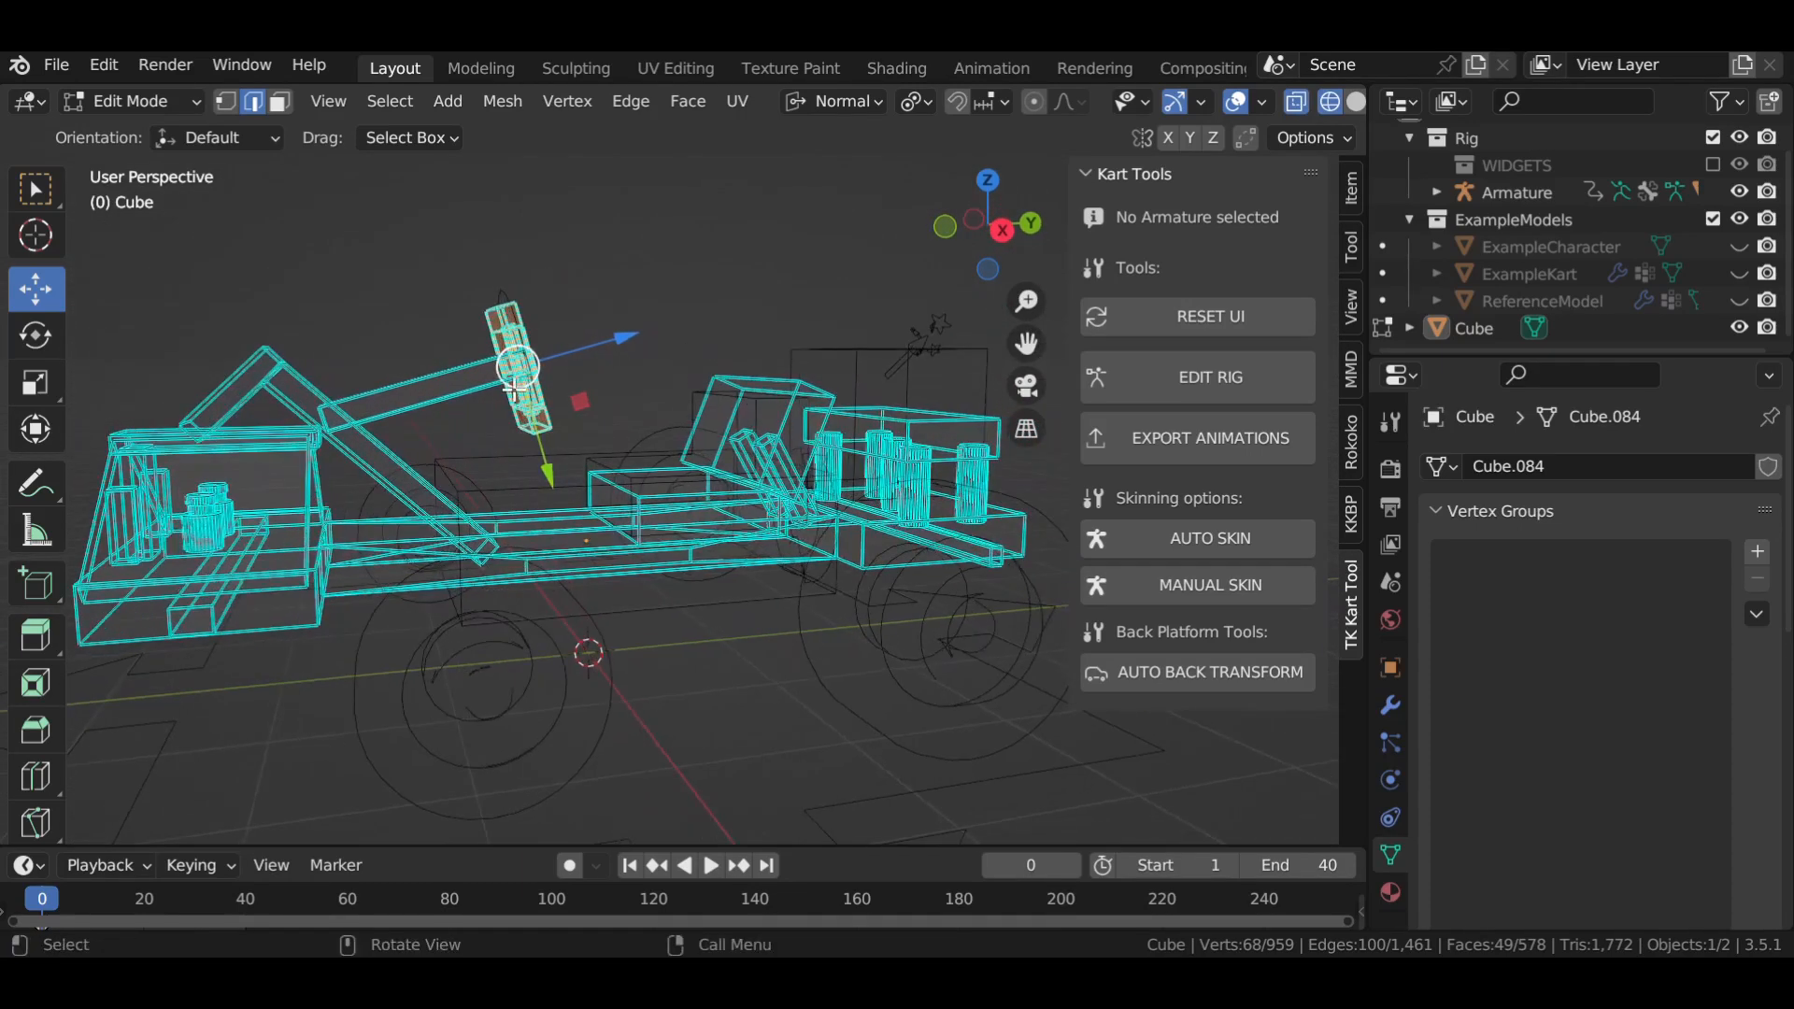
key(g)
click(502, 353)
middle_drag(645, 318, 573, 320)
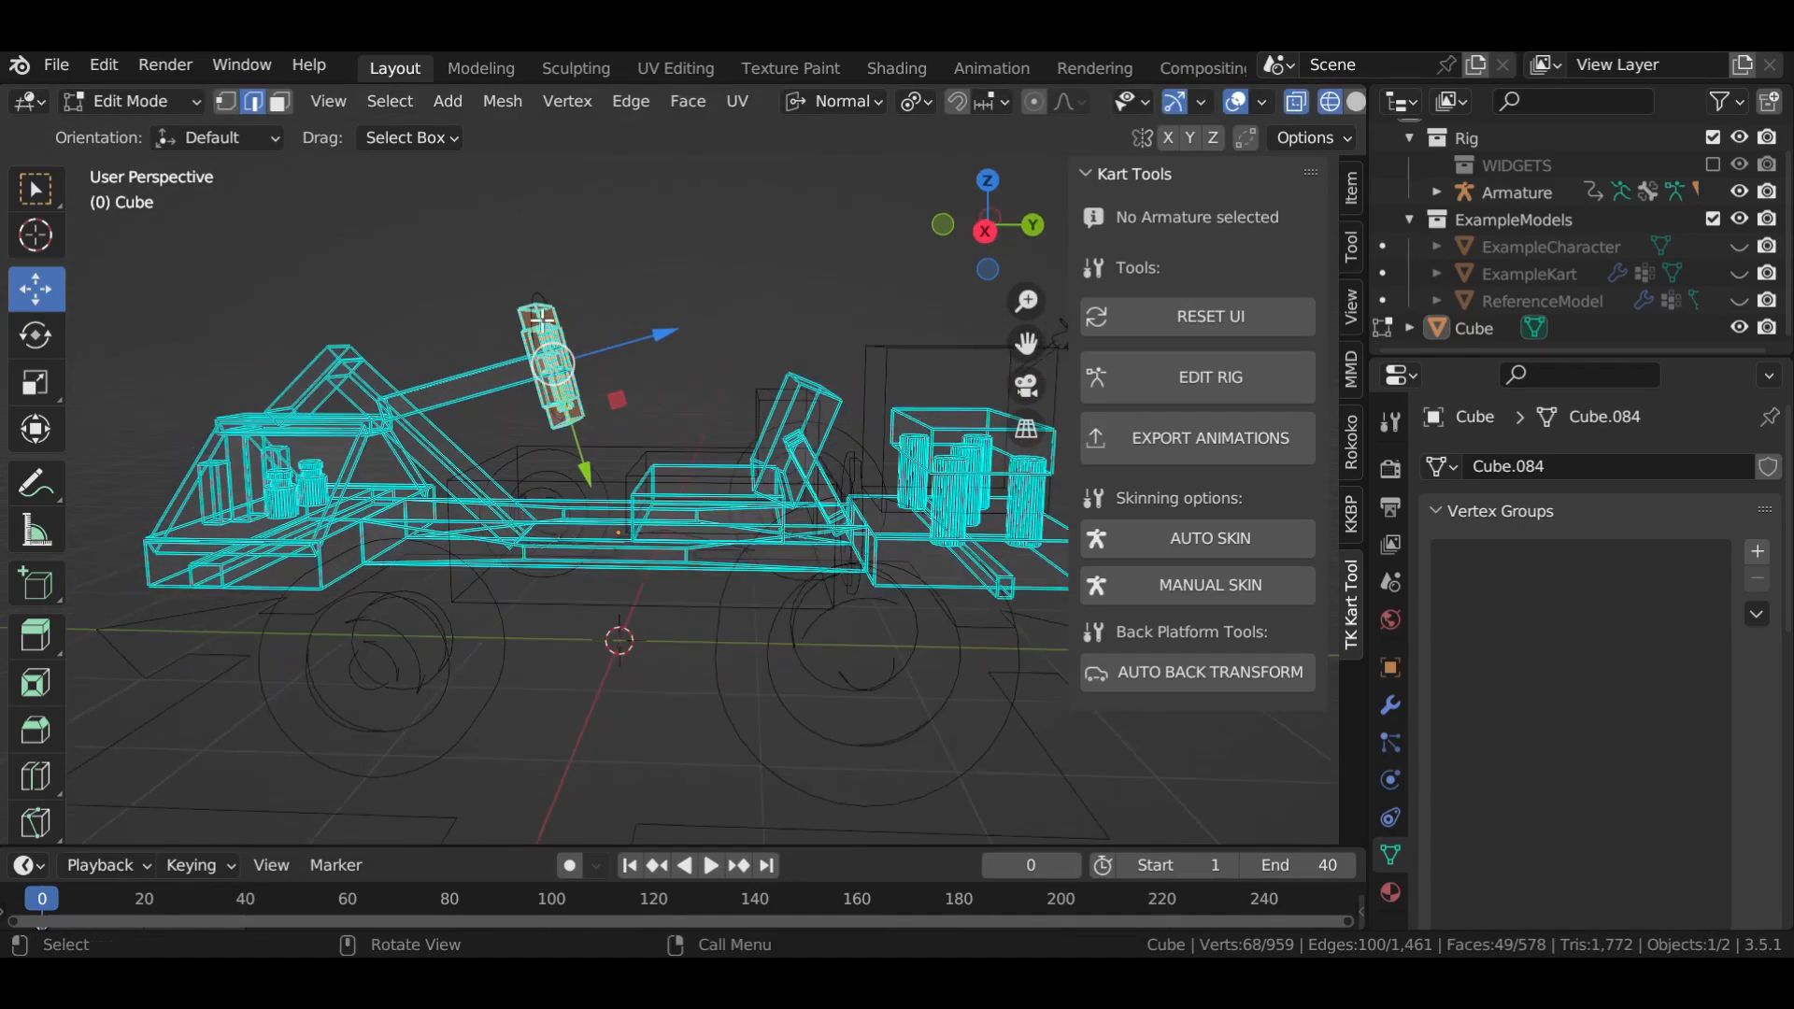
Step: Try tilting the steering wheel around X, undo it, and return to Object Mode
click(37, 334)
mouse_move(646, 307)
mouse_down()
mouse_move(659, 397)
mouse_move(654, 327)
mouse_up()
key(ctrl+z)
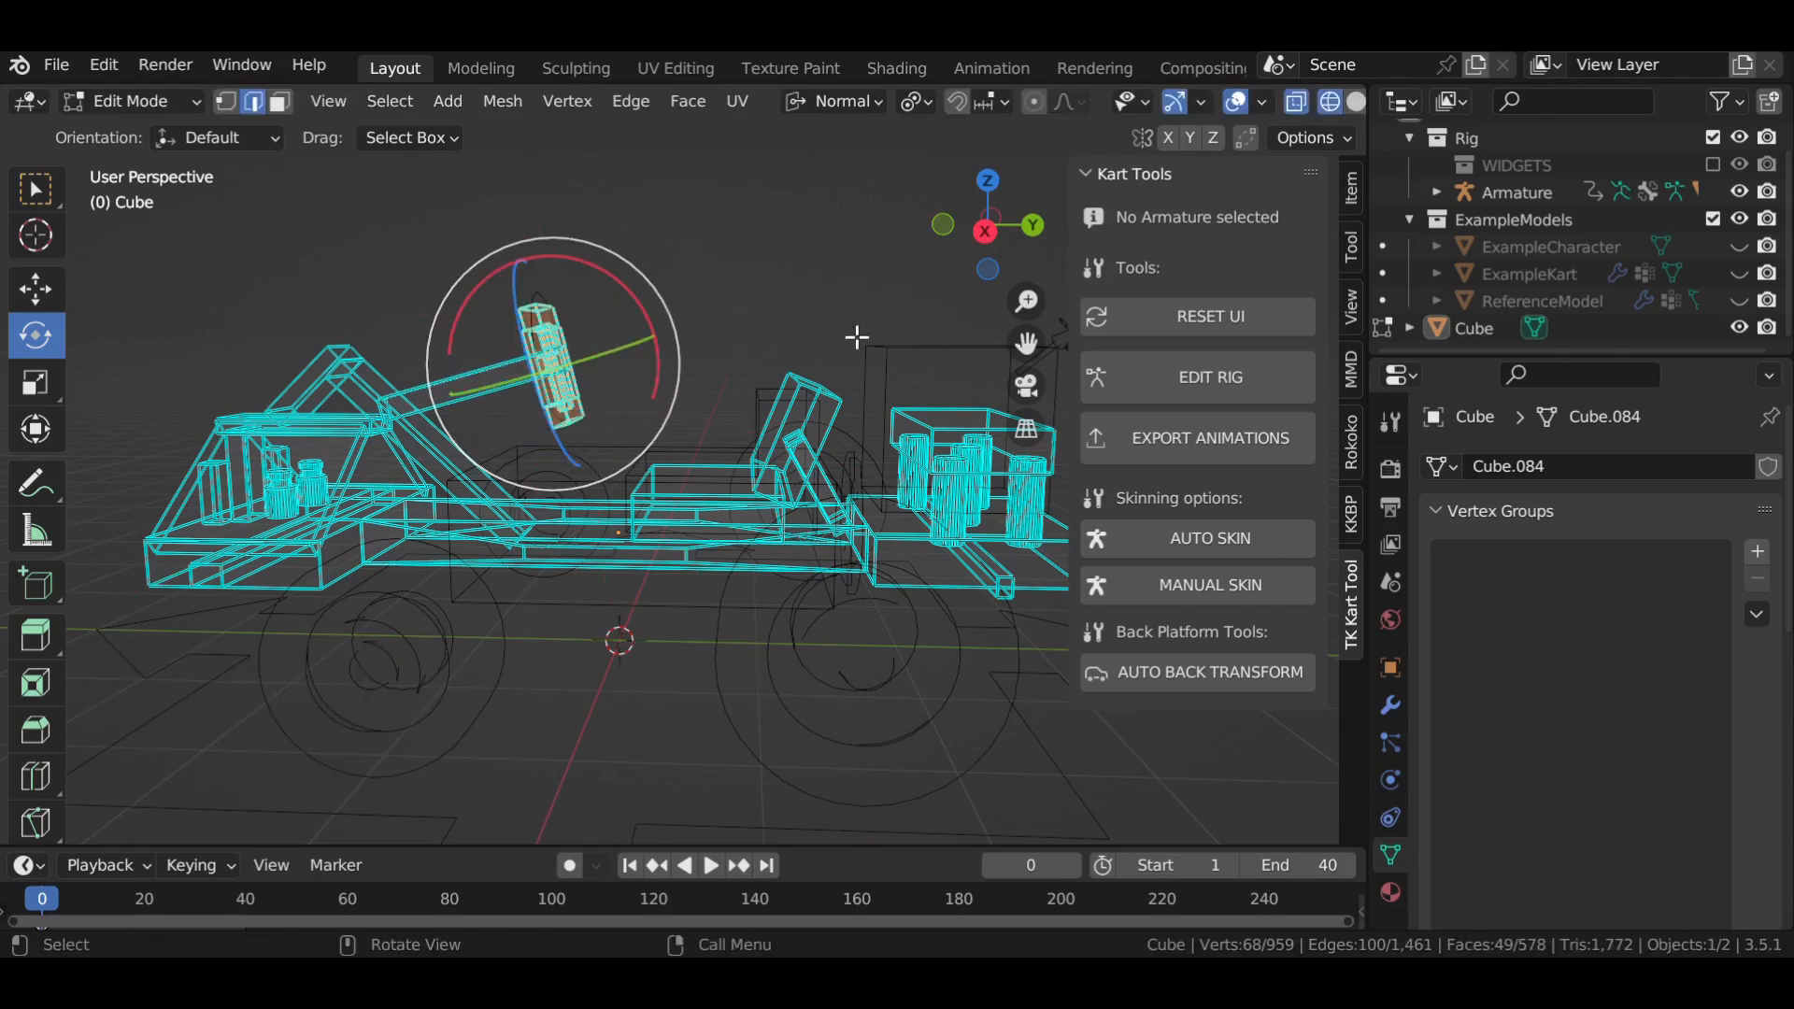
click(35, 383)
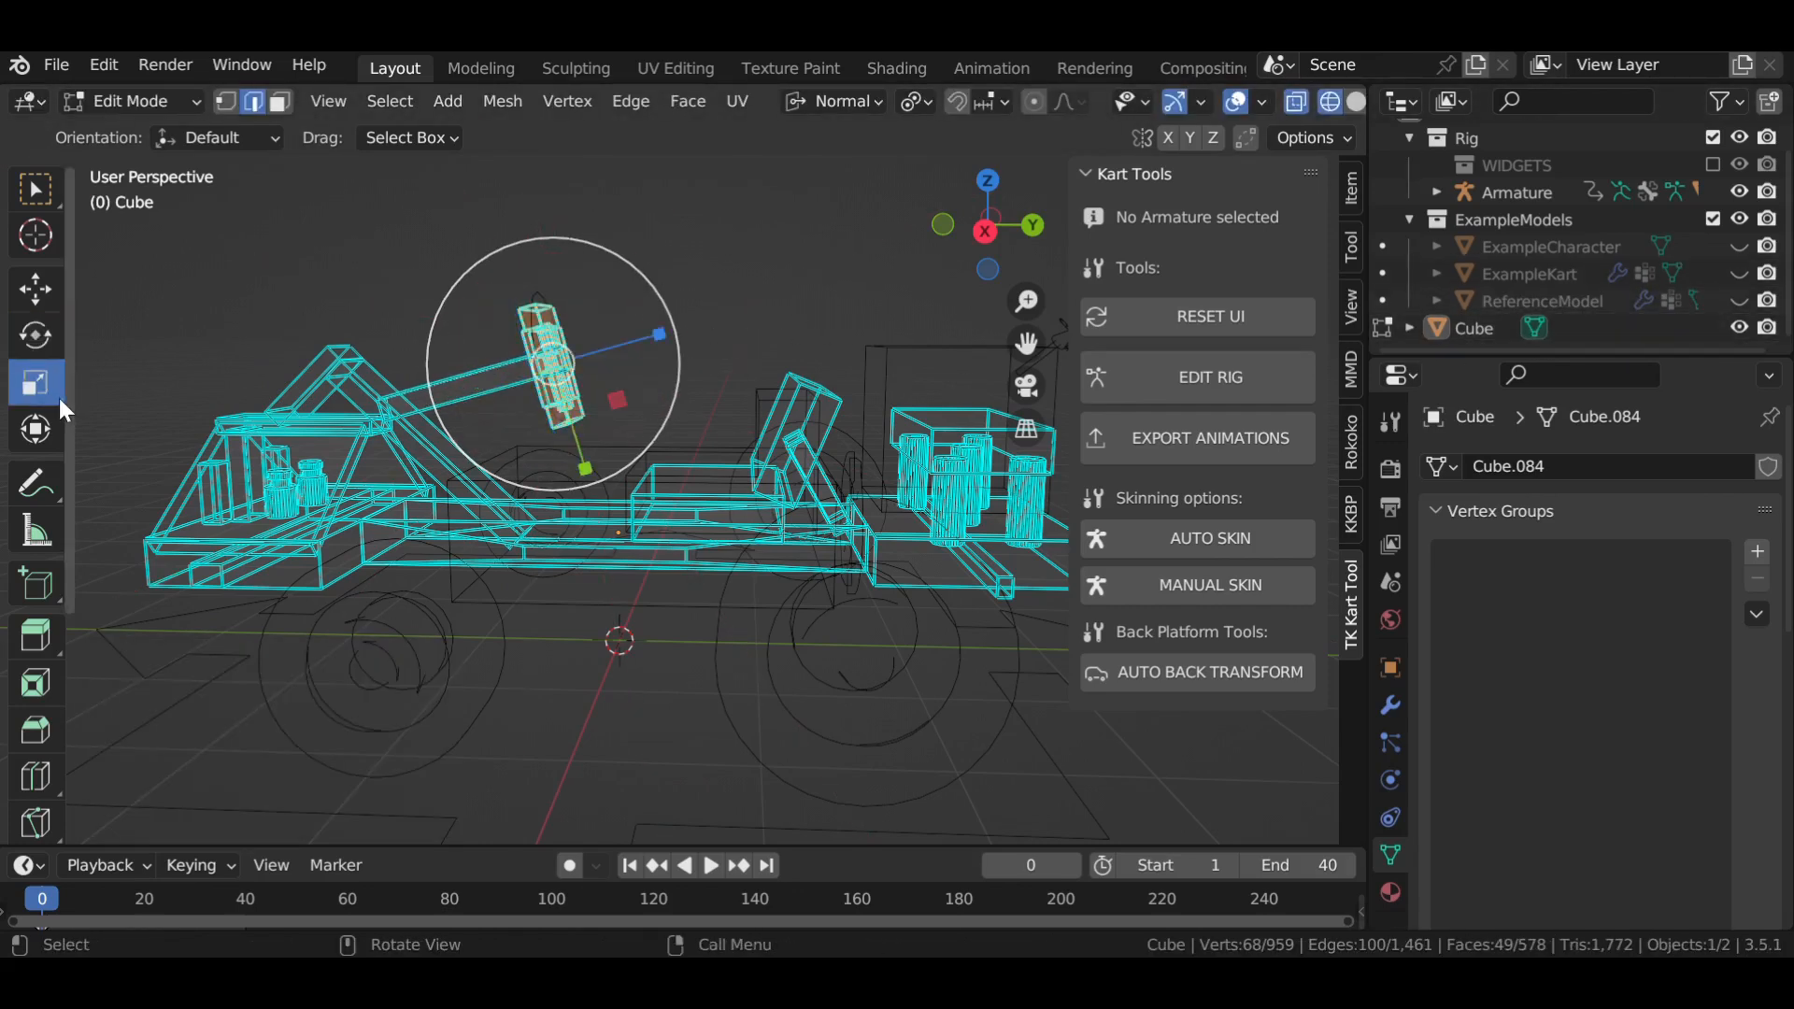
middle_drag(457, 388, 479, 392)
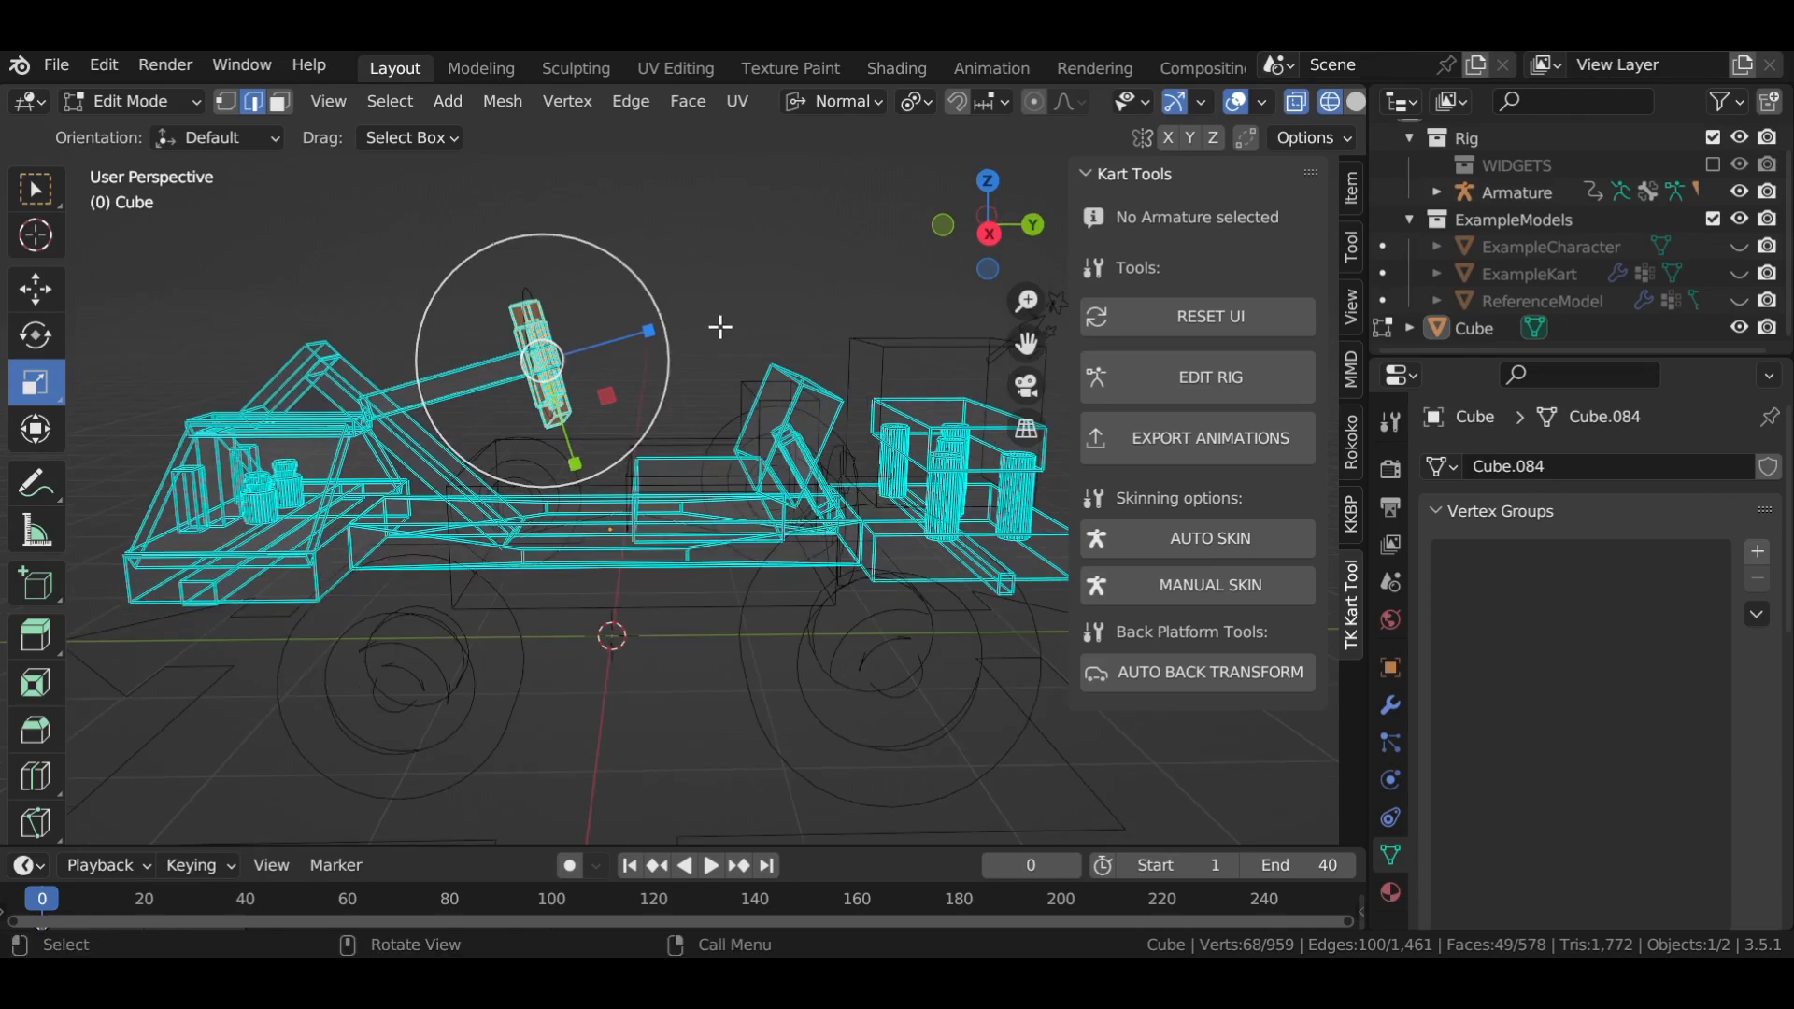
click(36, 272)
key(Tab)
middle_drag(569, 281, 582, 335)
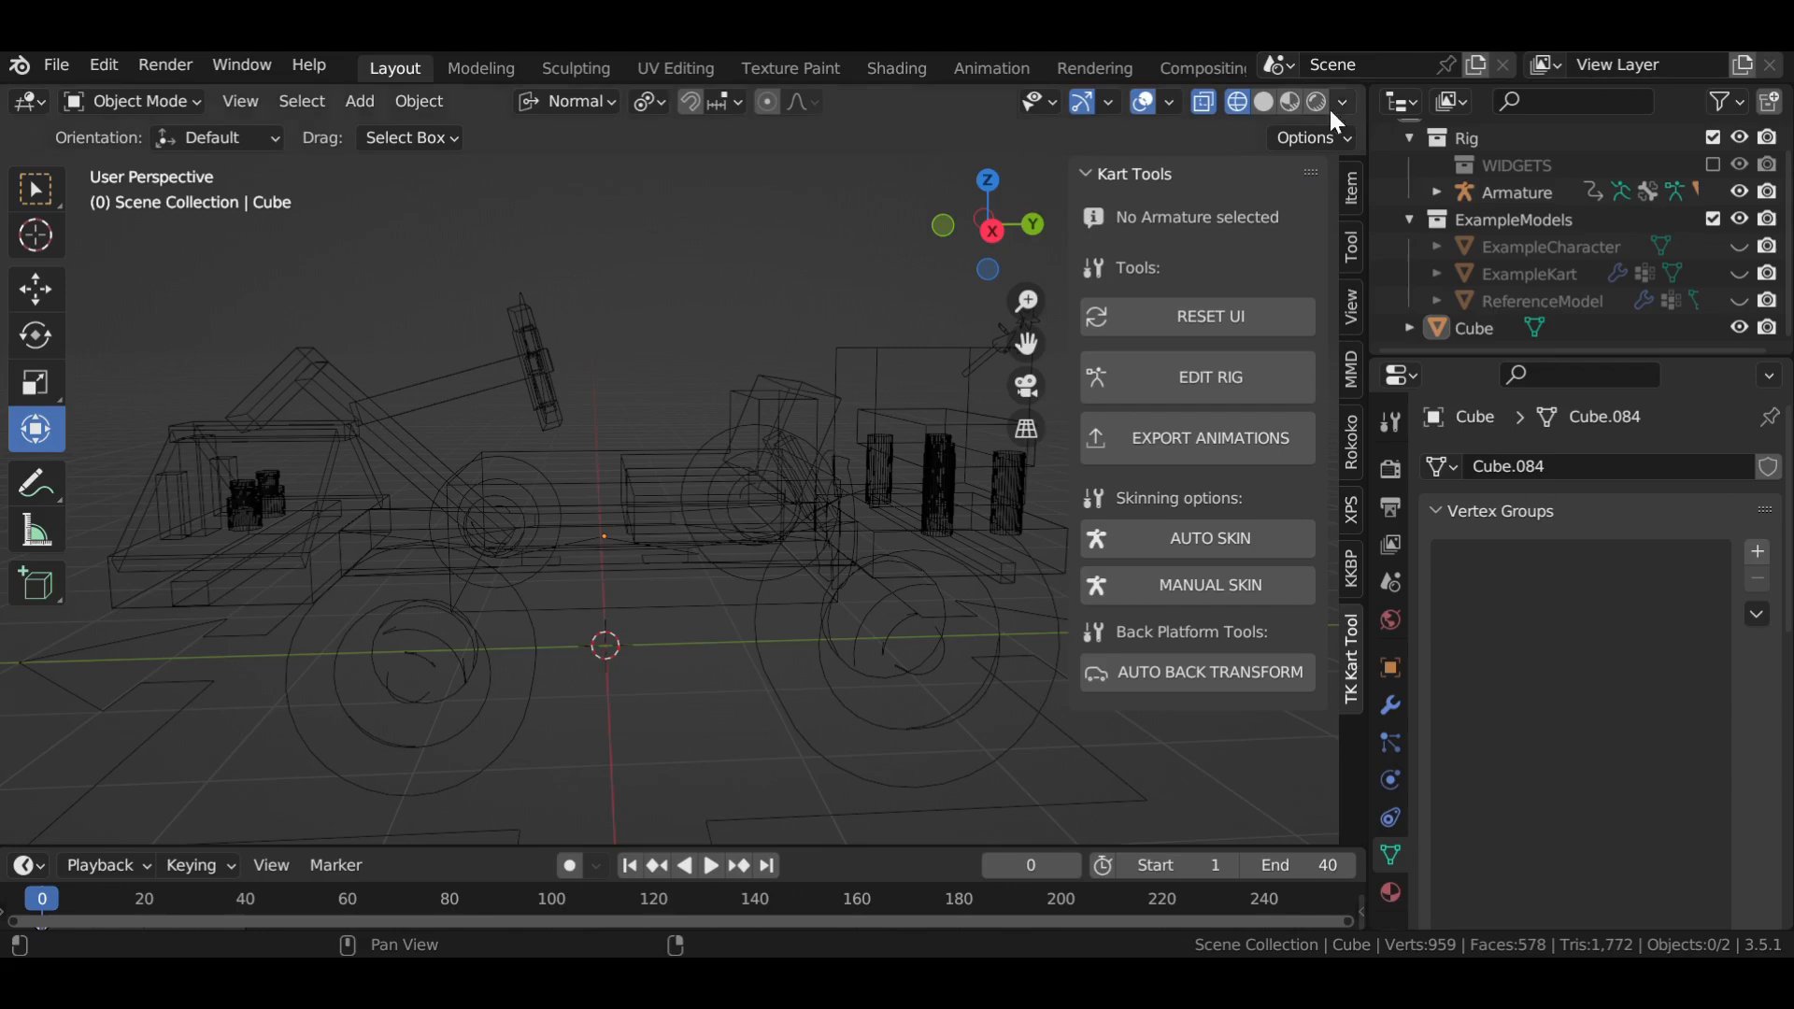
click(1289, 101)
Step: Select the Cube kart body and scale it to 1.936 on X, Y and Z
mouse_move(747, 271)
middle_down()
mouse_move(755, 301)
mouse_move(817, 305)
middle_up()
click(1497, 329)
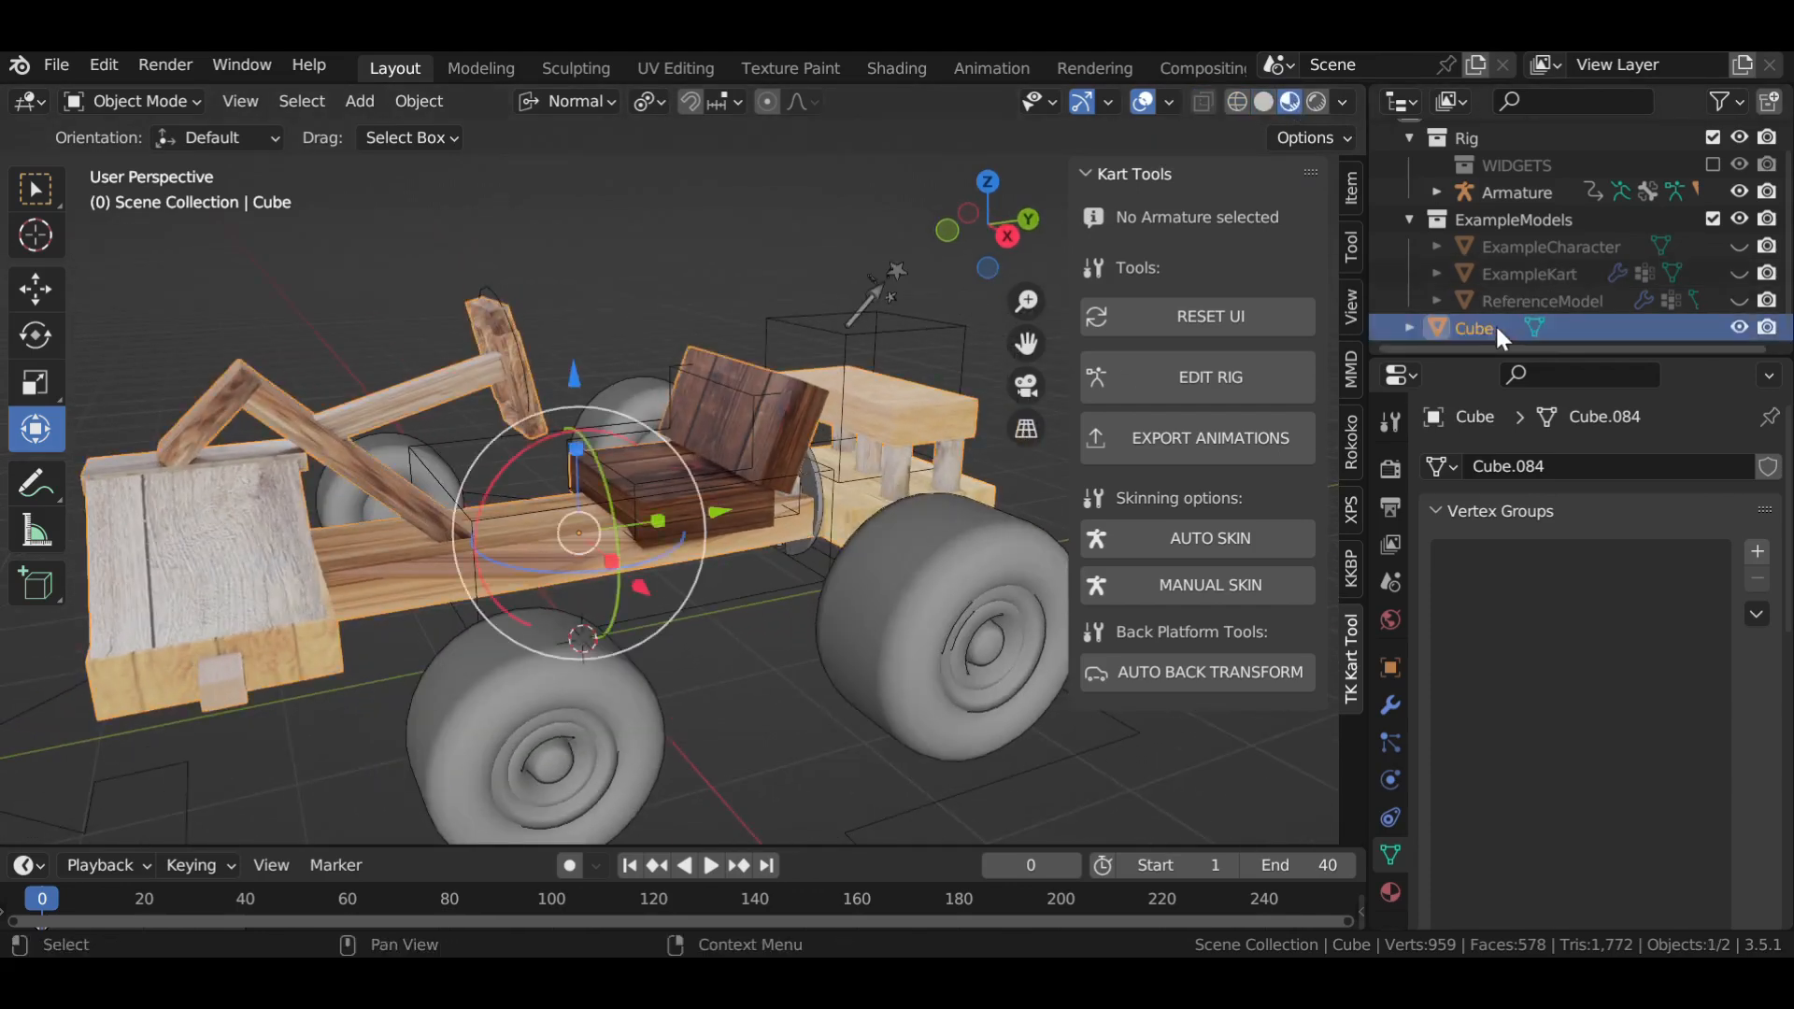
middle_drag(613, 508, 612, 566)
drag(615, 564, 594, 624)
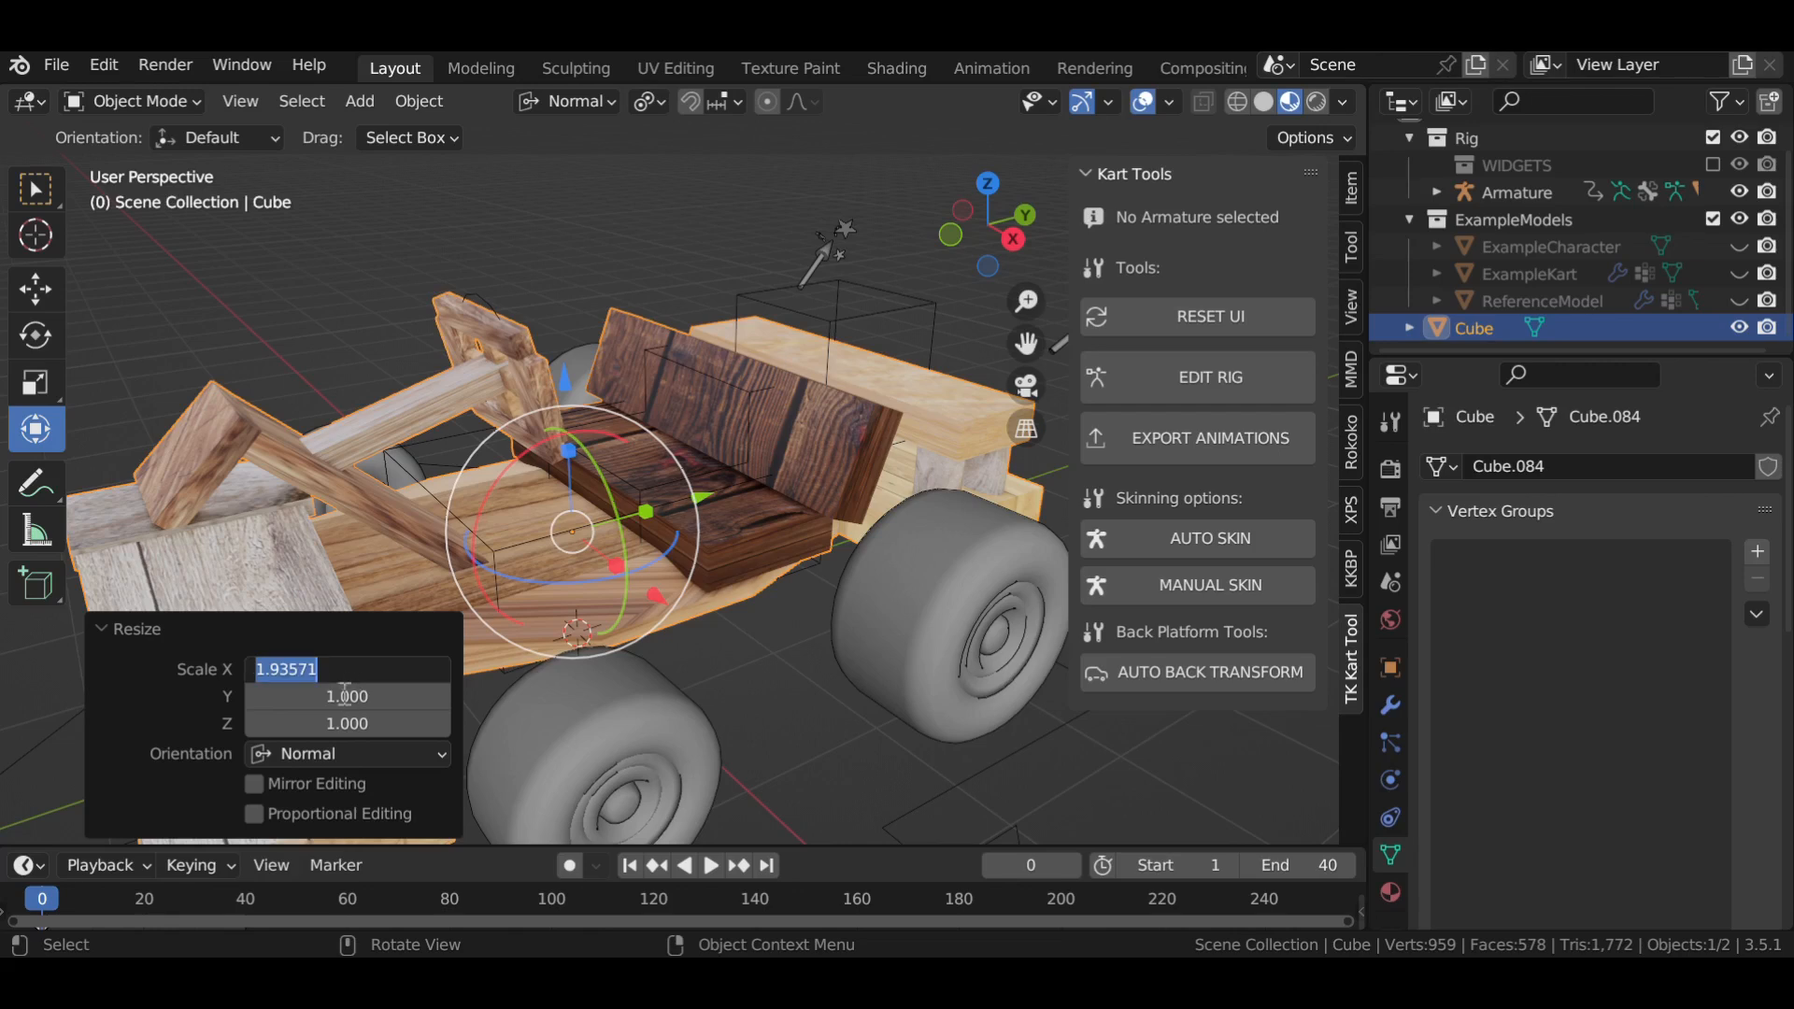
click(347, 698)
click(347, 698)
key(Return)
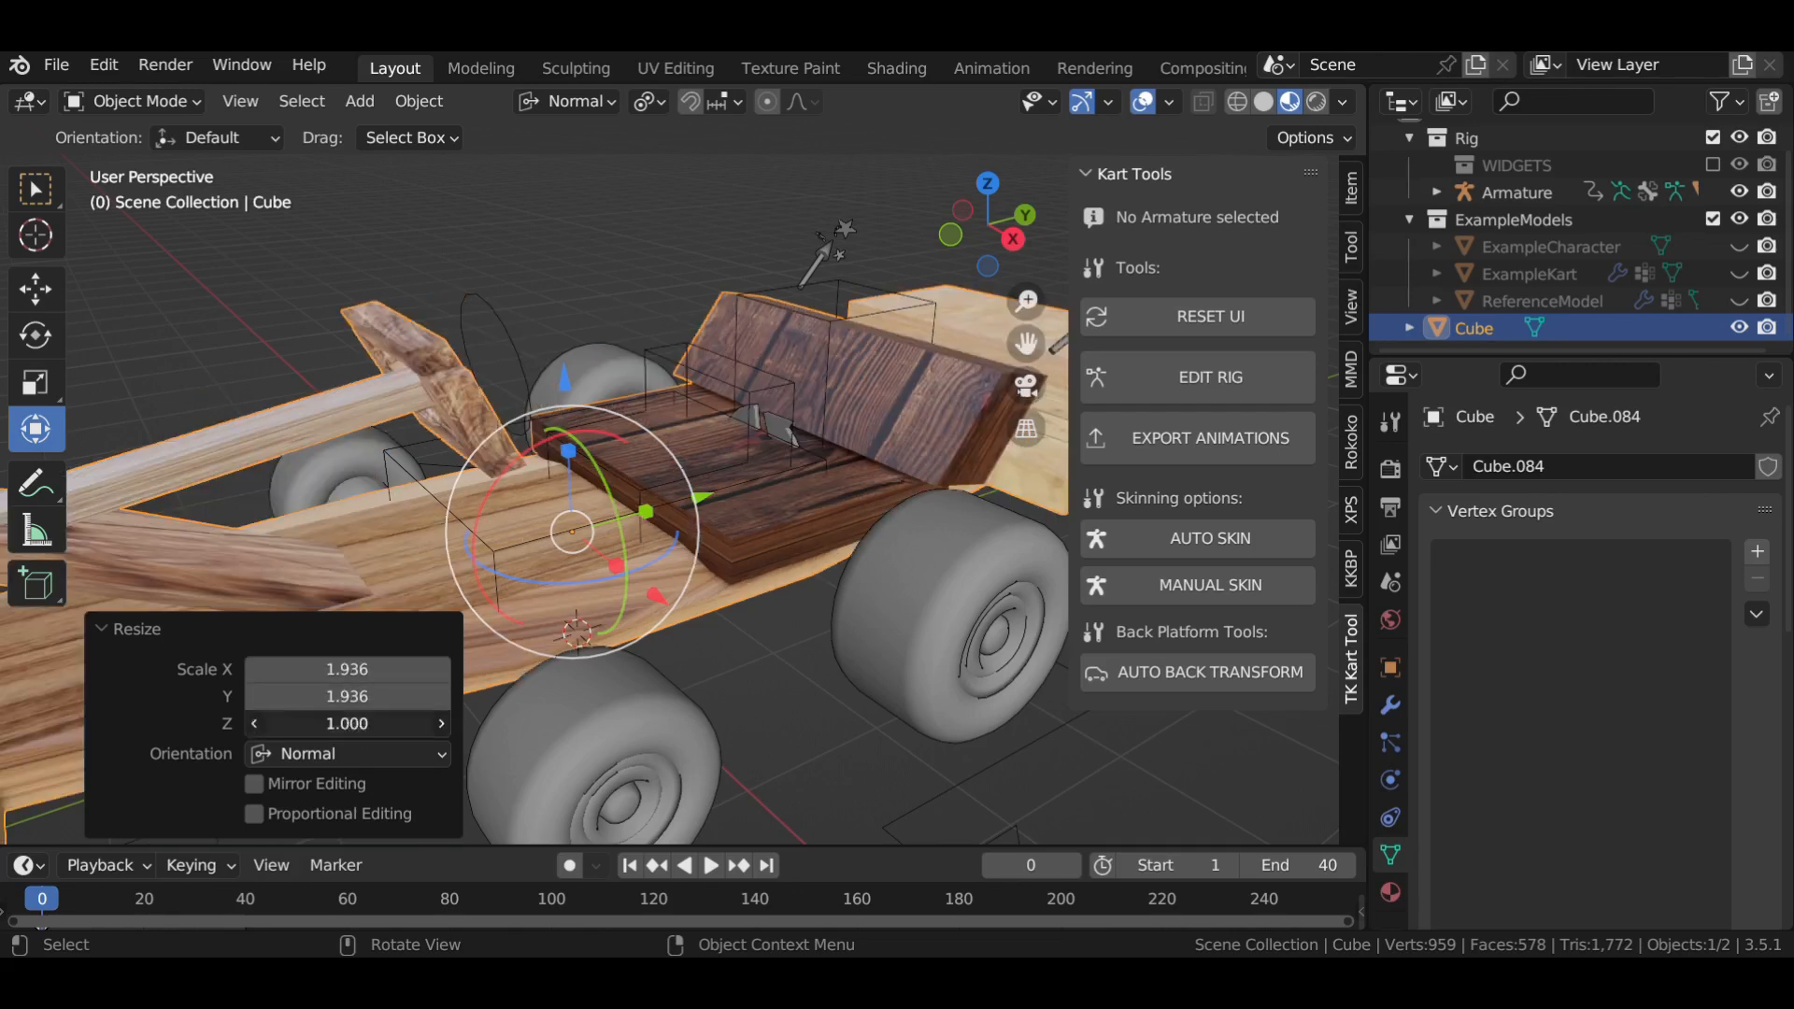
key(Return)
middle_drag(413, 427, 367, 373)
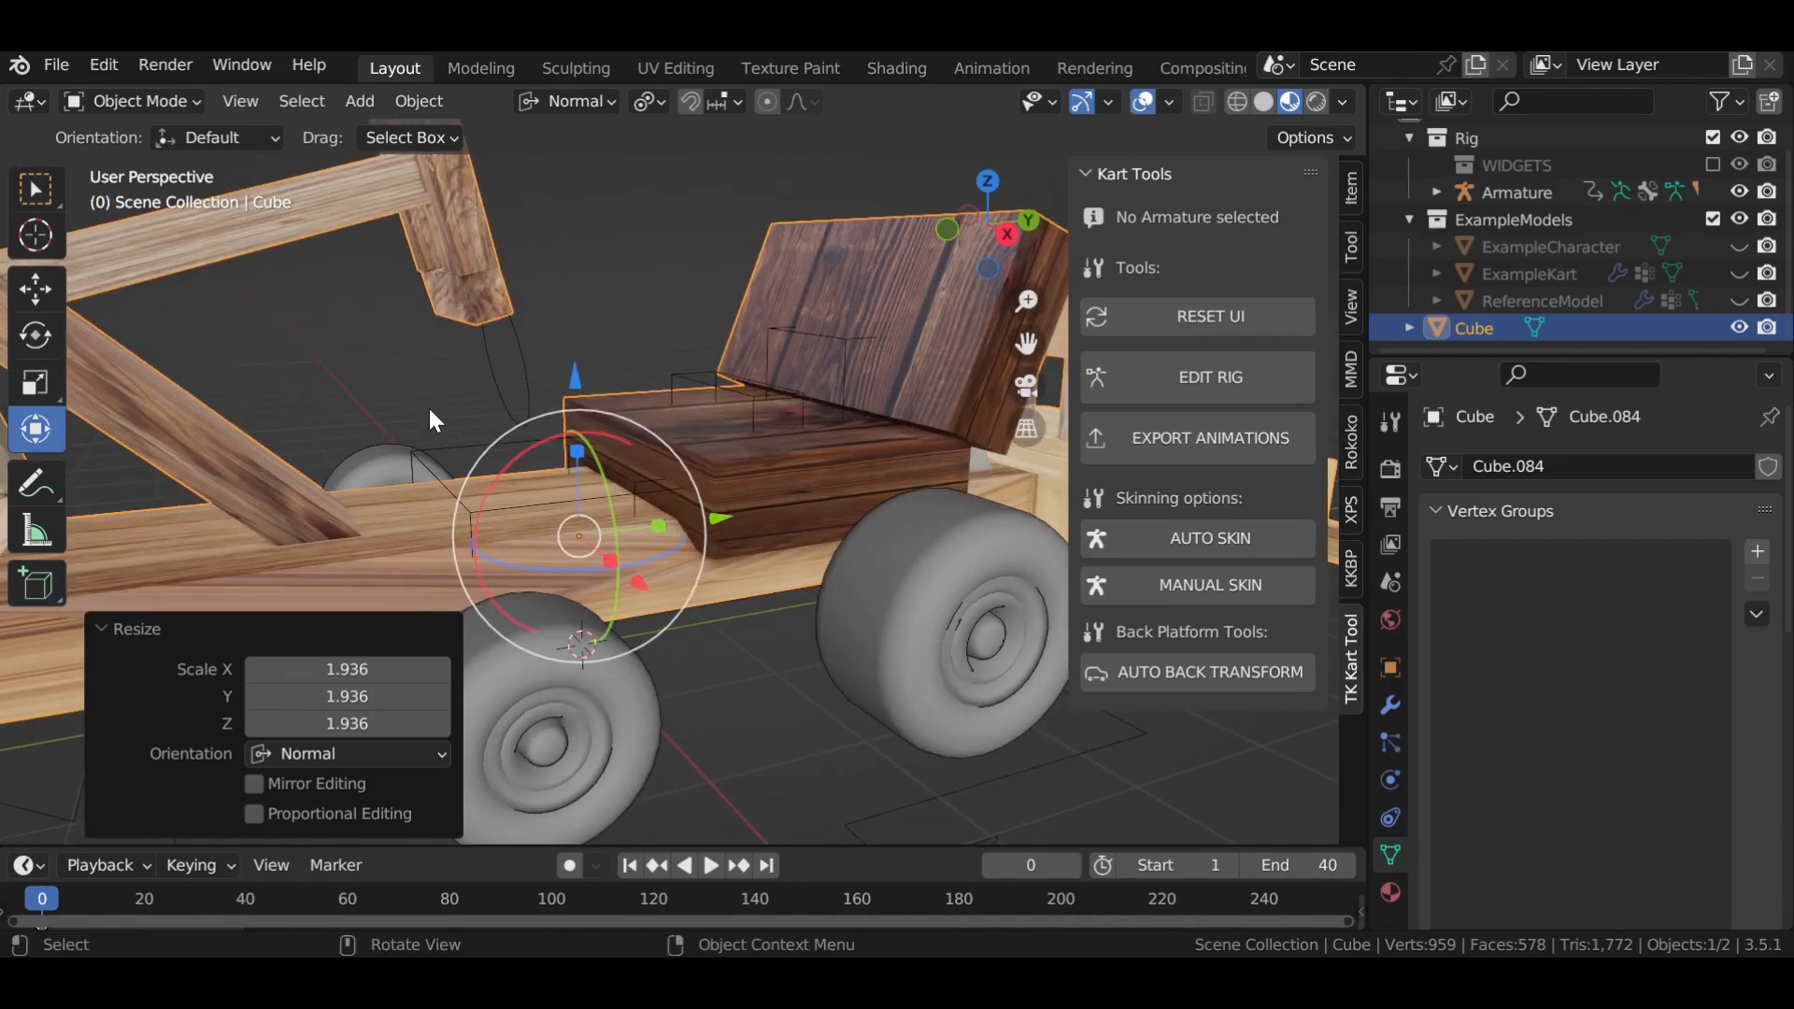
Step: Cancel an extra interactive scale, review the enlarged kart from above, then deselect it
key(s)
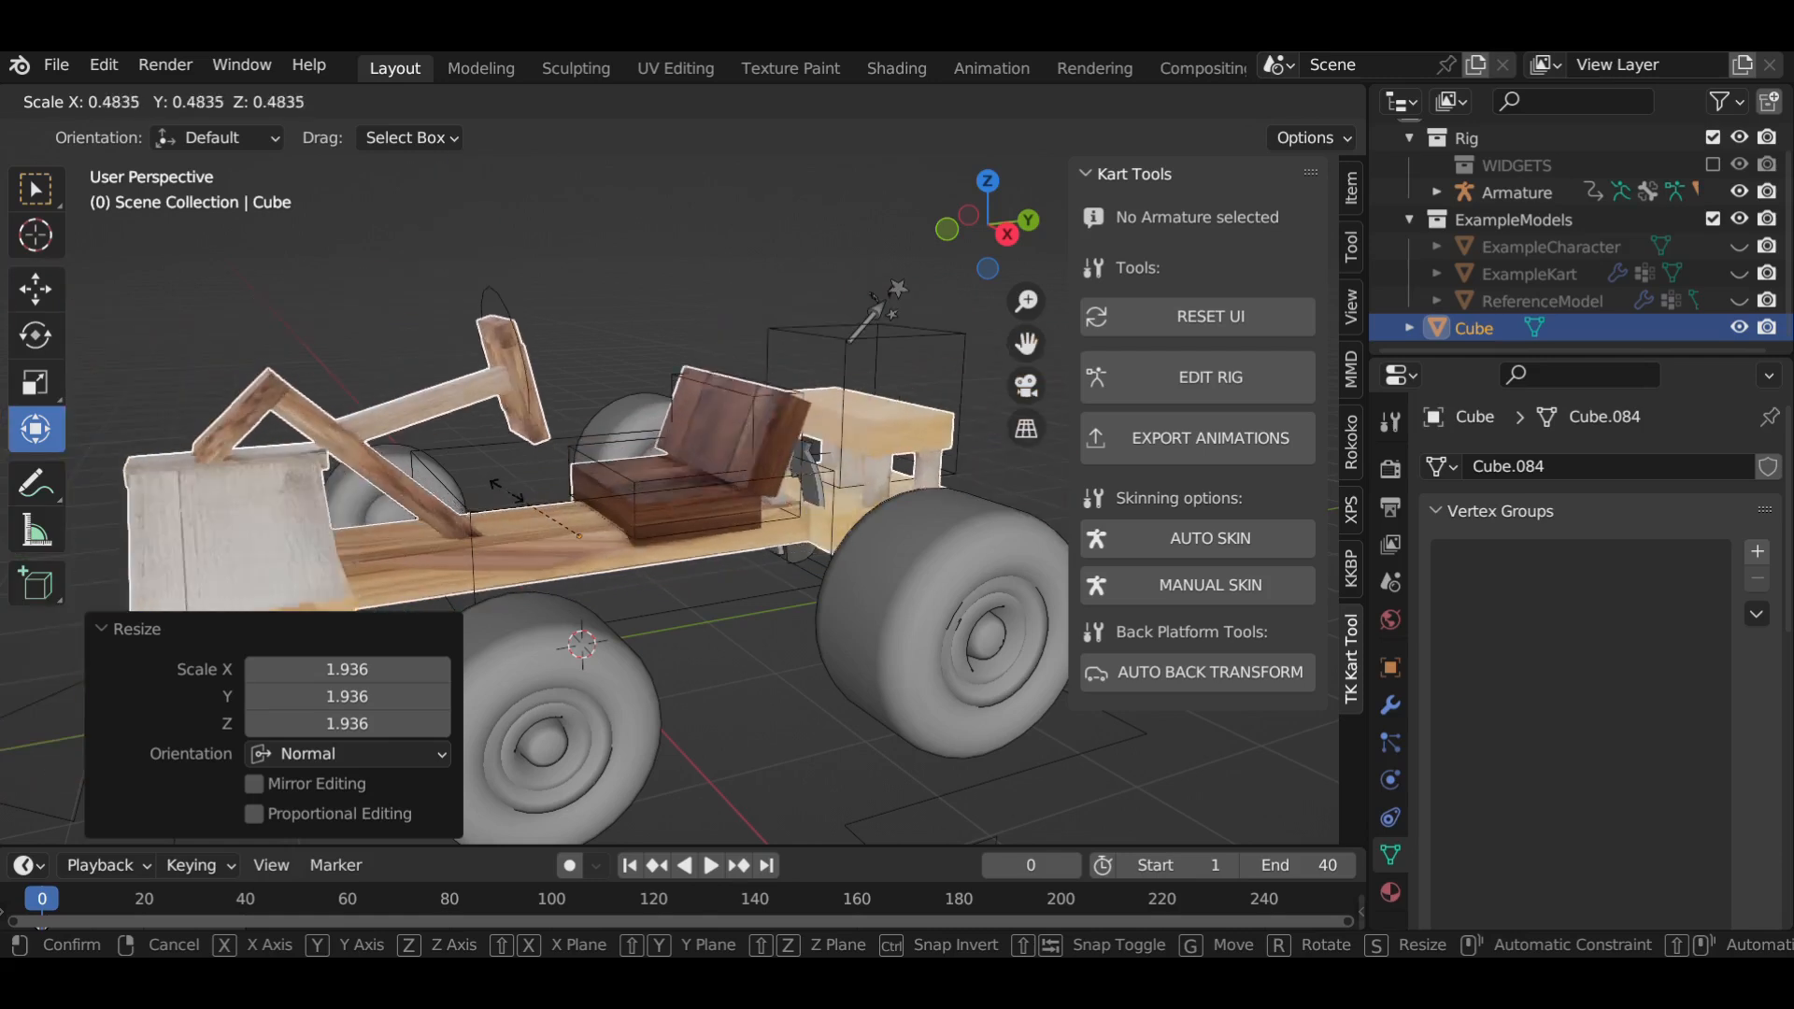
right_click(490, 481)
scroll(702, 362, down, 5)
middle_drag(702, 365, 871, 396)
drag(1000, 338, 1075, 313)
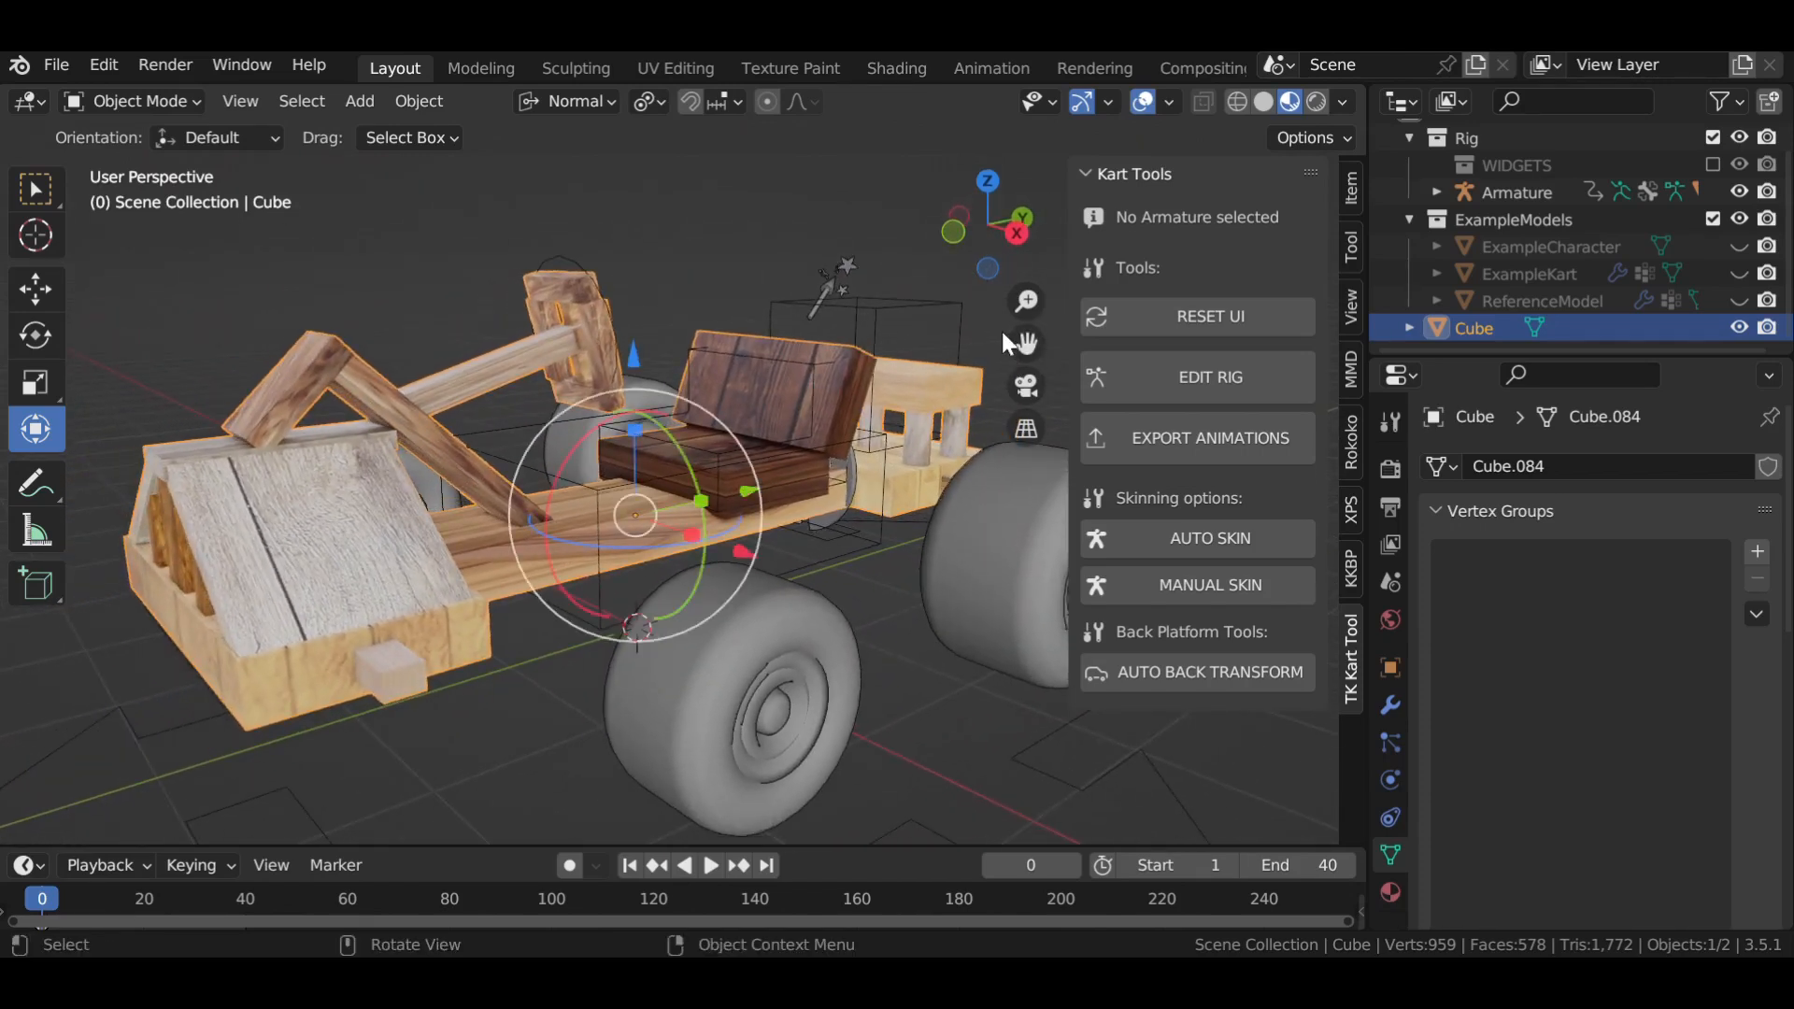
middle_drag(1037, 313, 998, 344)
click(939, 377)
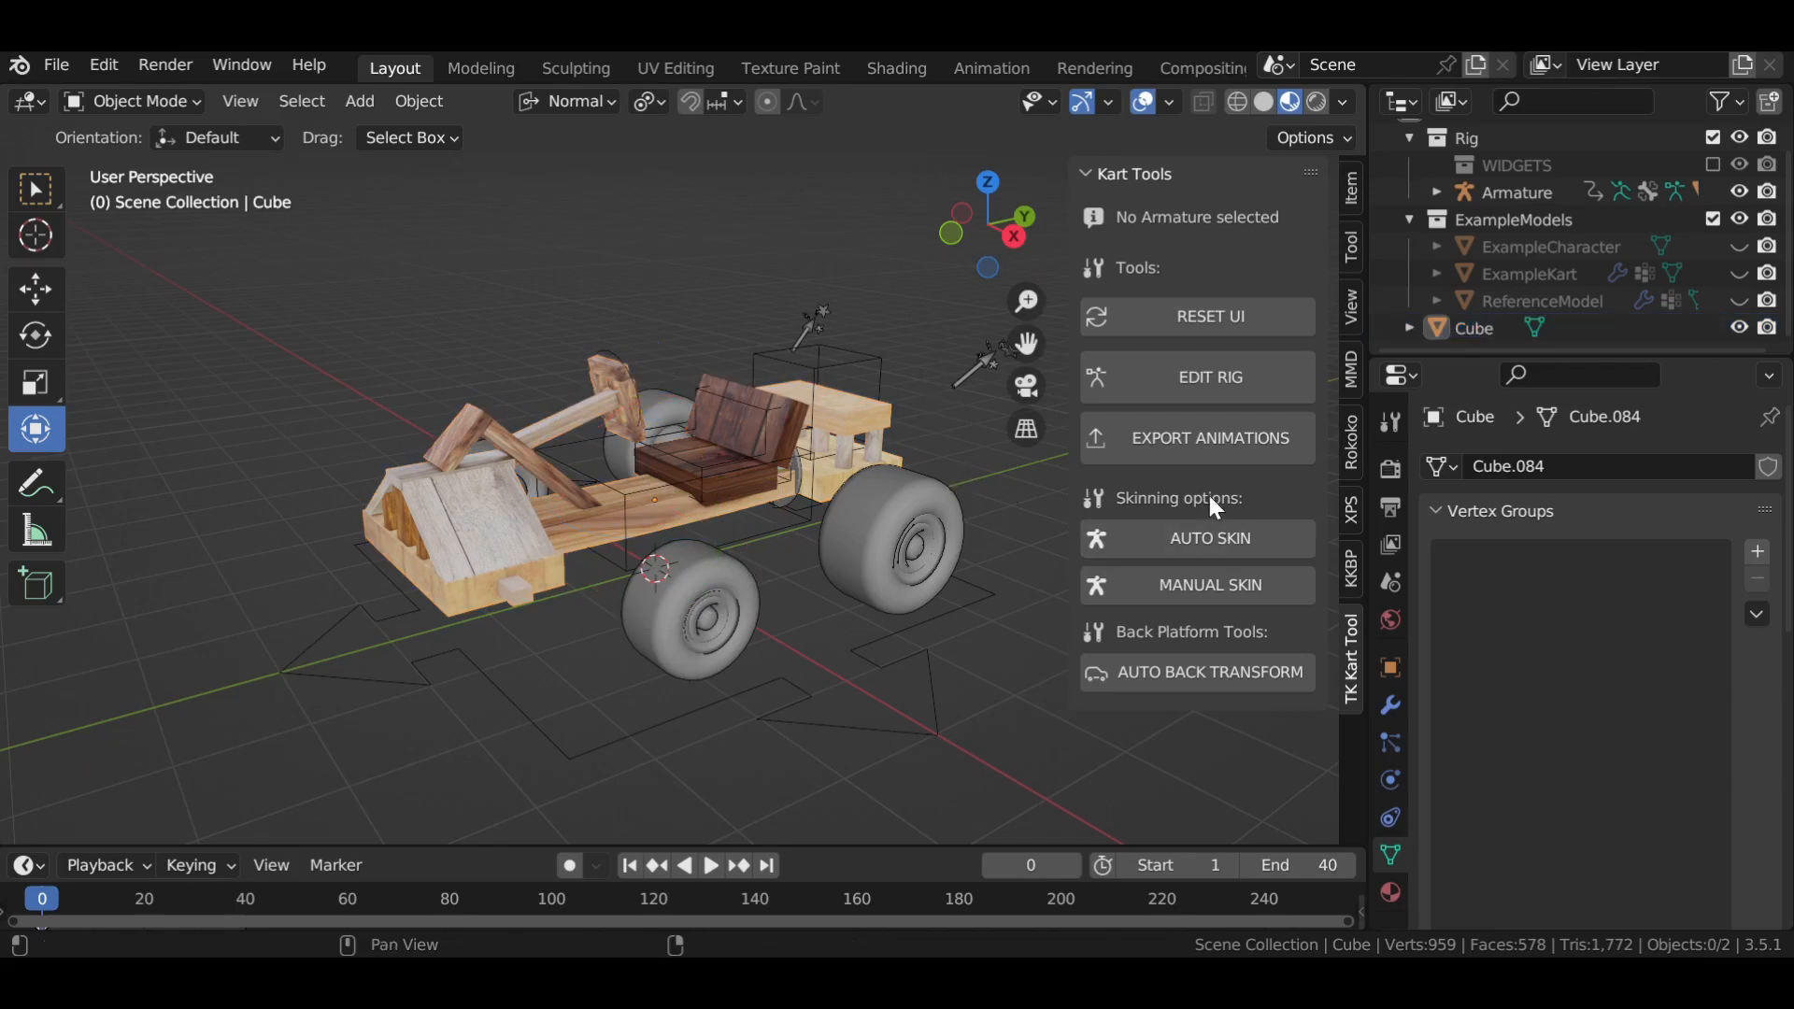
Step: Start editing the rig, select the Wheel_F_L bone and move it outward toward the front wheel
click(1220, 384)
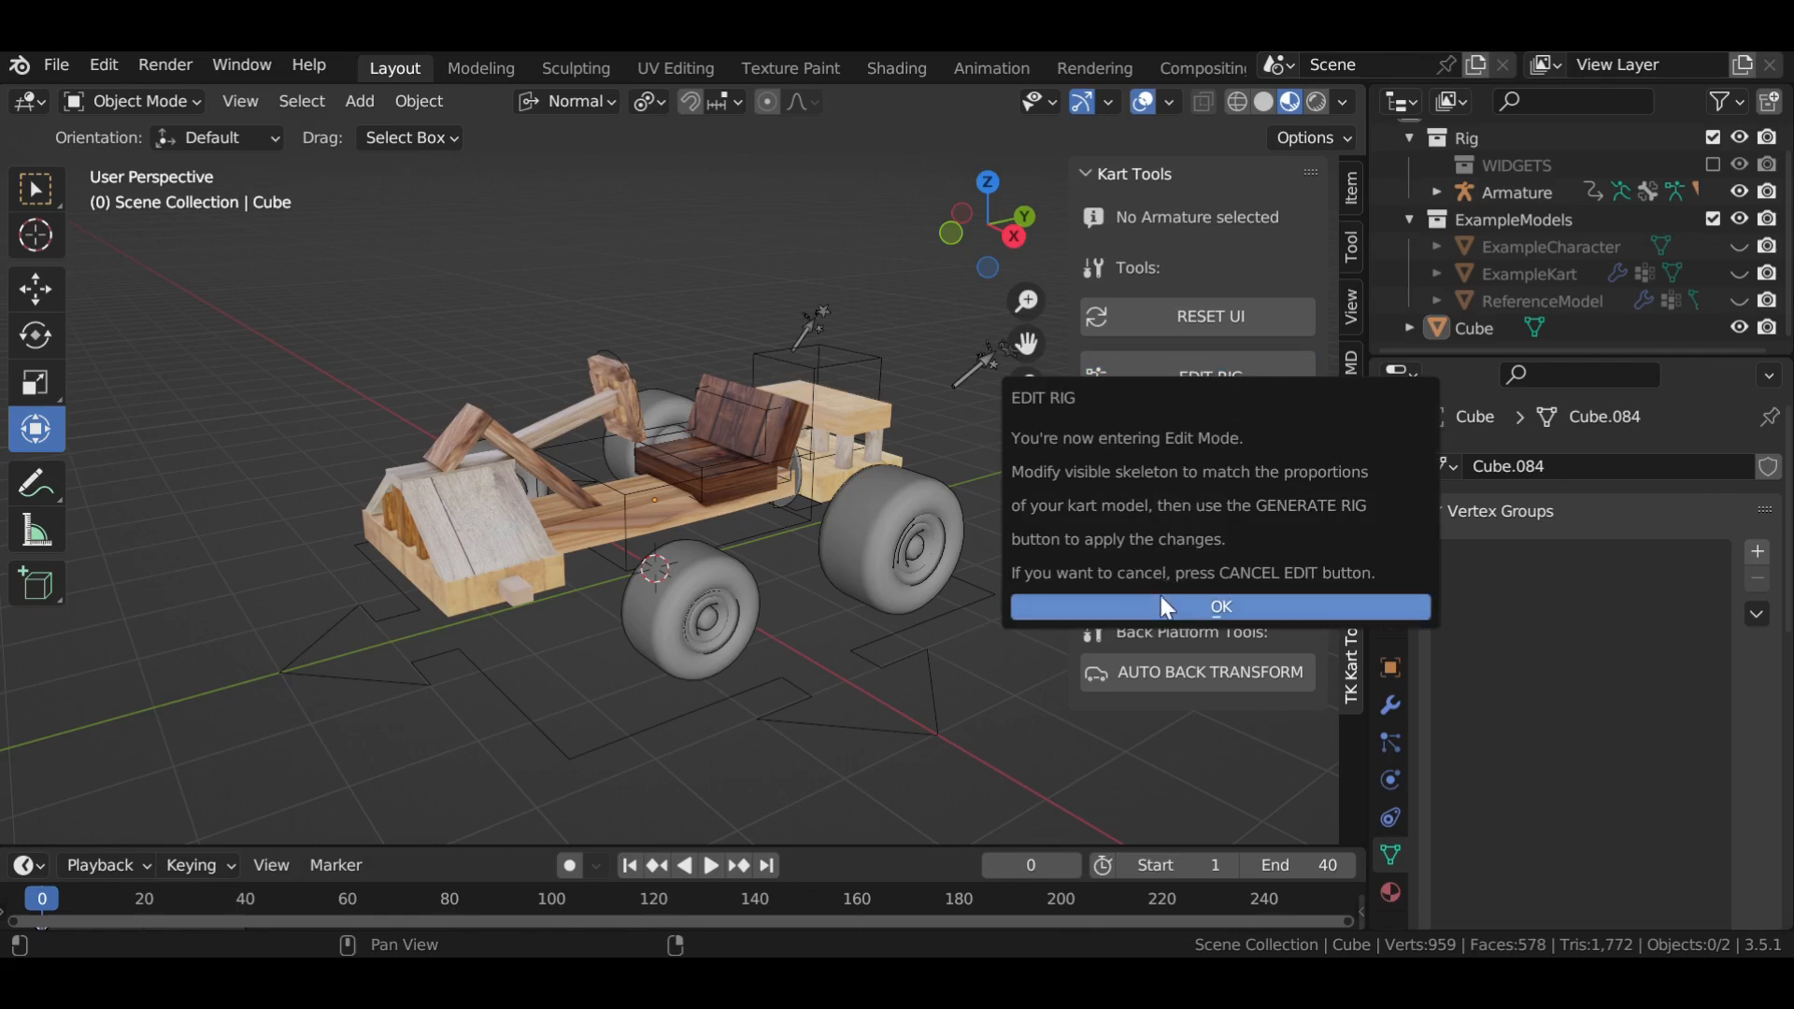
click(1159, 602)
middle_drag(979, 594, 687, 624)
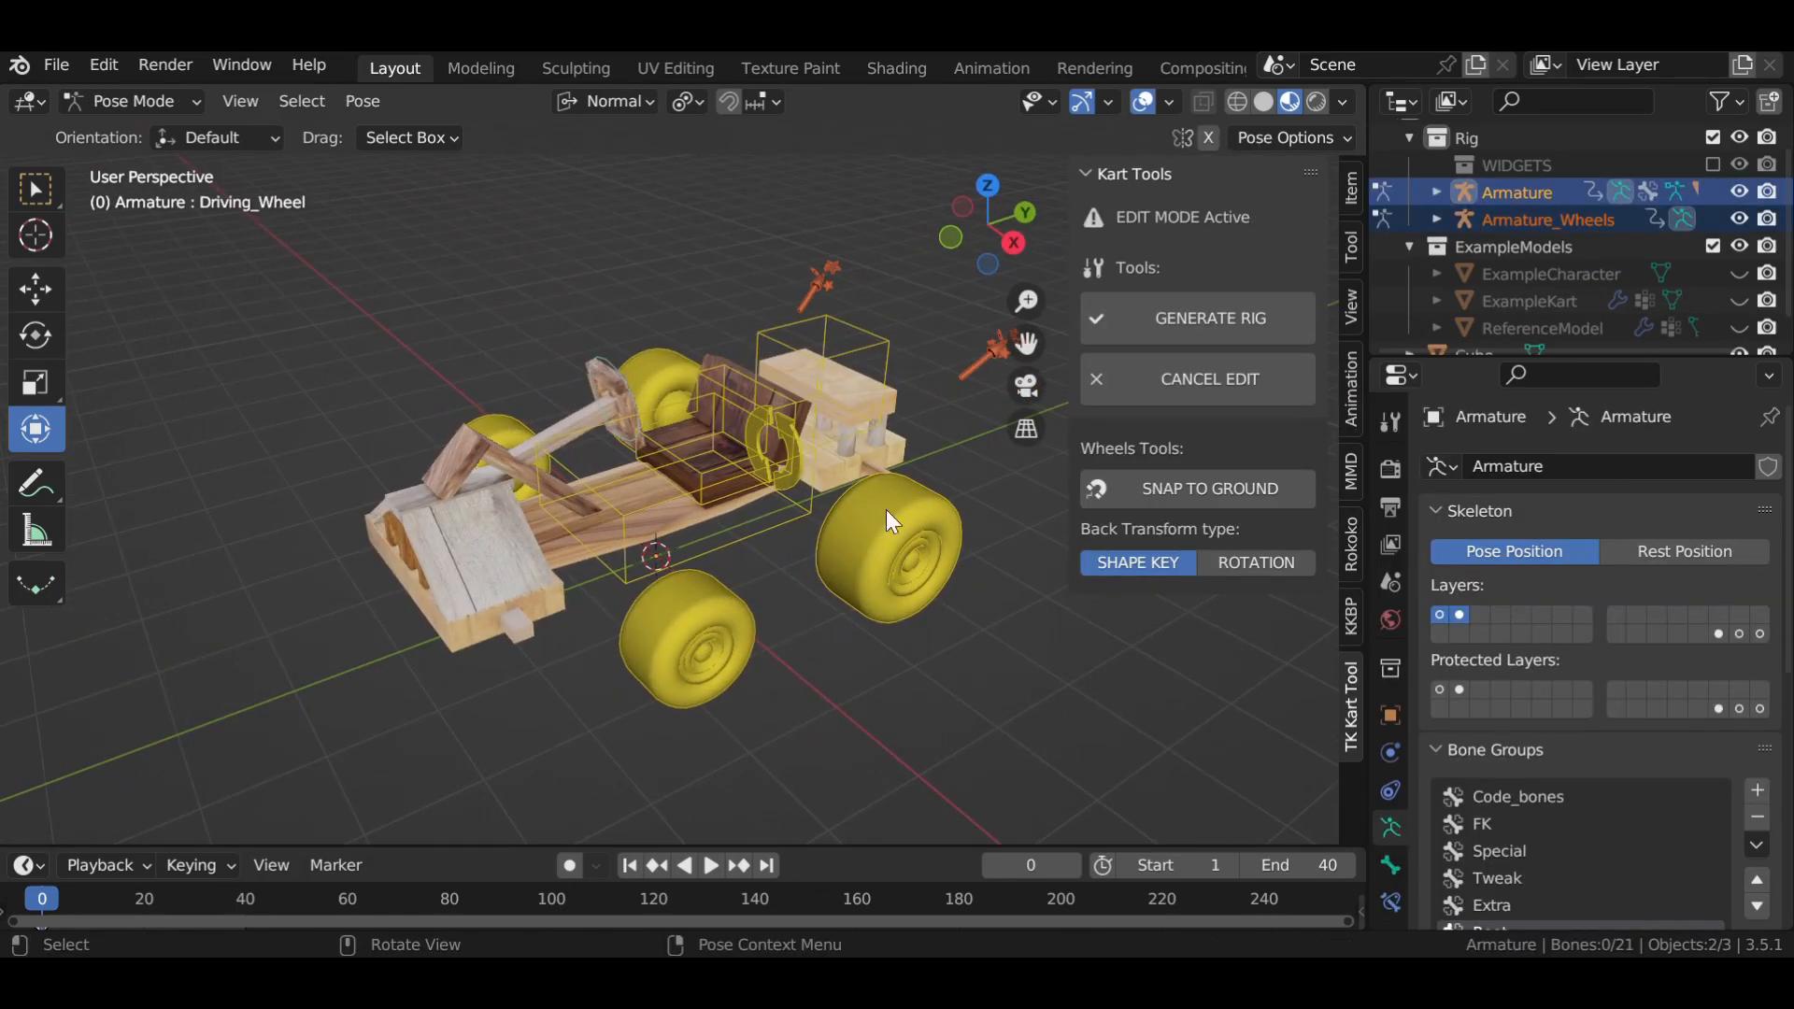
middle_drag(796, 342, 897, 363)
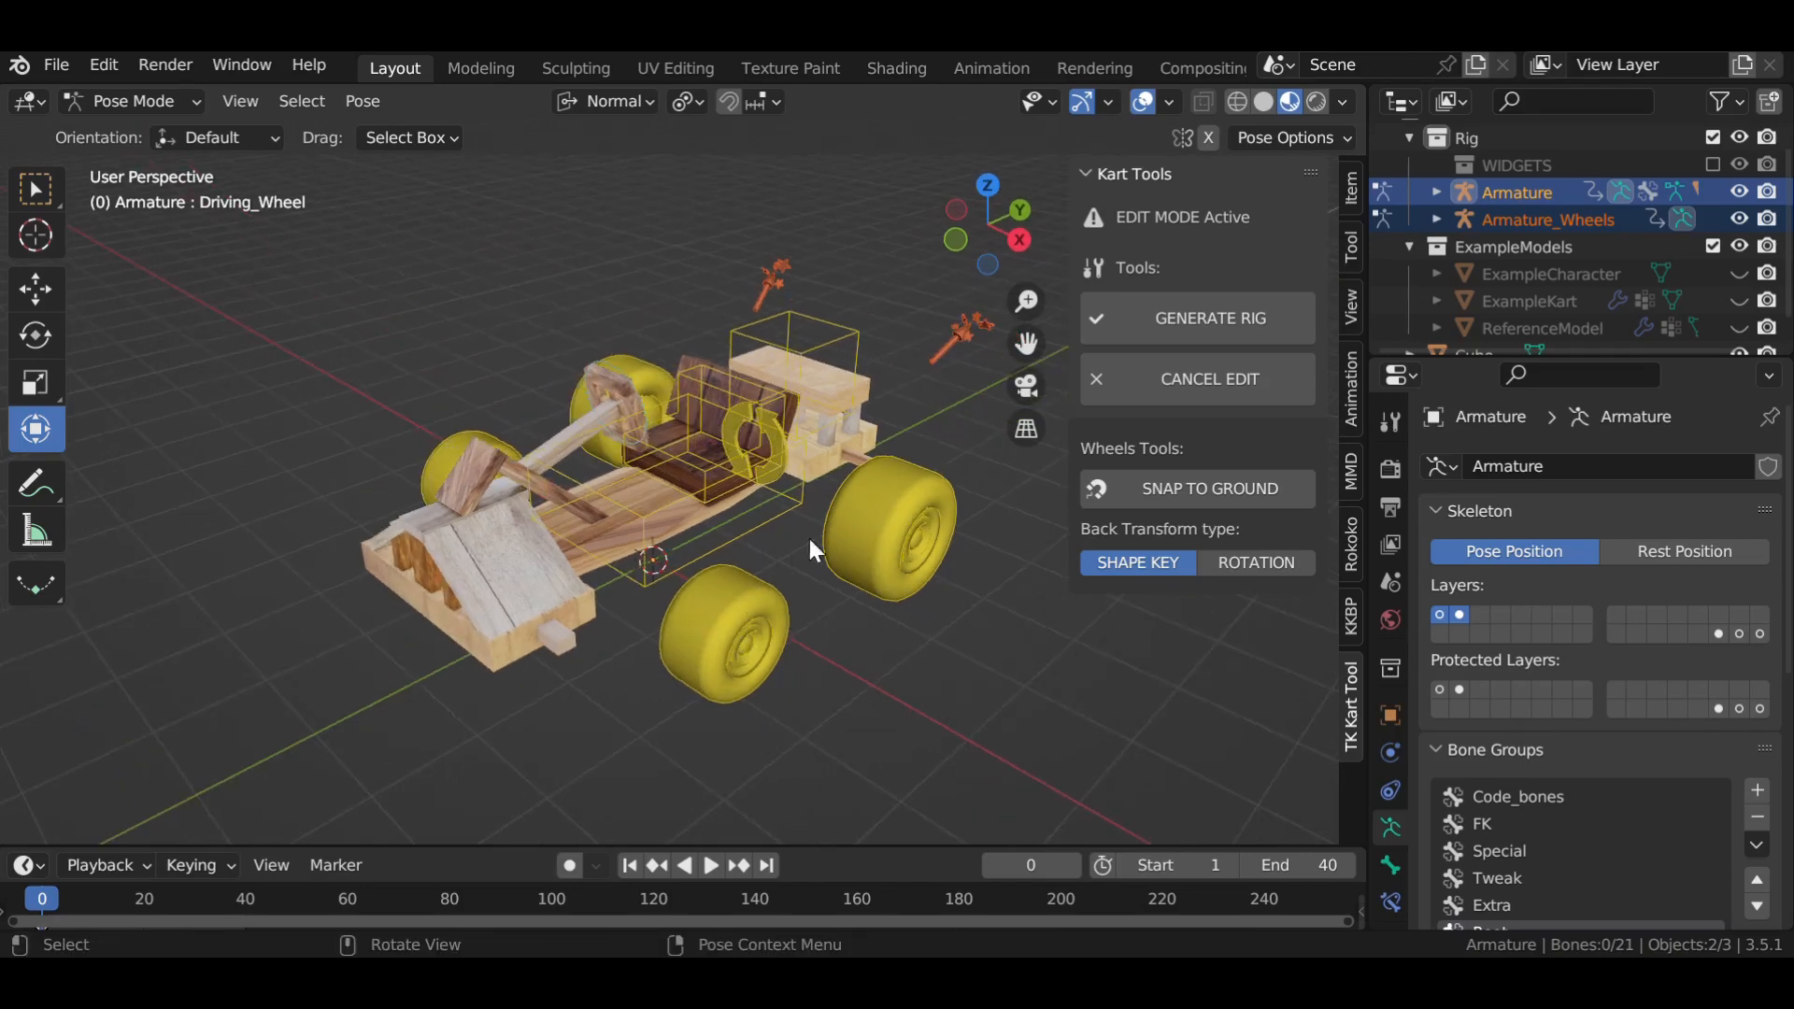
mouse_move(889, 475)
middle_down()
mouse_move(929, 446)
mouse_move(898, 461)
middle_up()
click(751, 579)
middle_drag(869, 532, 644, 628)
middle_drag(852, 463, 639, 519)
drag(542, 600, 414, 628)
middle_drag(620, 659, 766, 716)
click(129, 596)
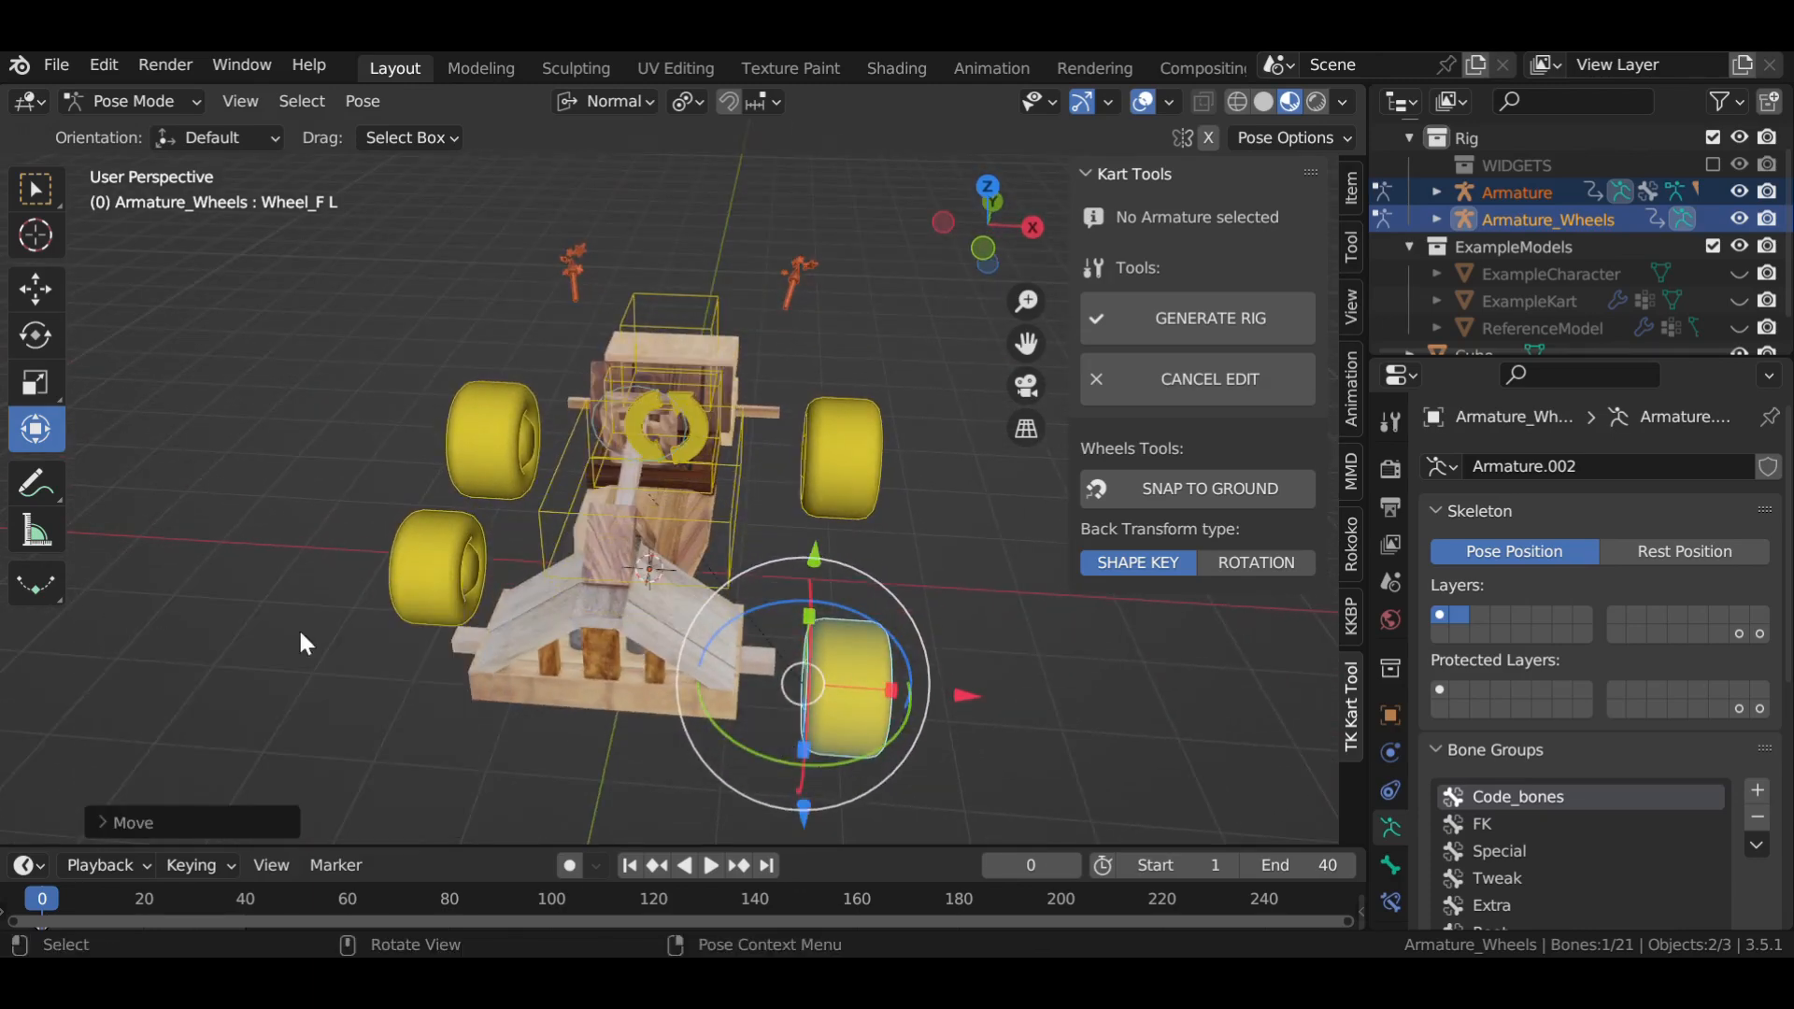
Step: With X-axis mirroring on, raise the front wheel bones about 0.30 m
click(1208, 138)
middle_drag(837, 441, 766, 407)
drag(605, 753, 608, 736)
middle_drag(608, 736, 644, 715)
middle_drag(350, 646, 671, 602)
drag(684, 476, 683, 438)
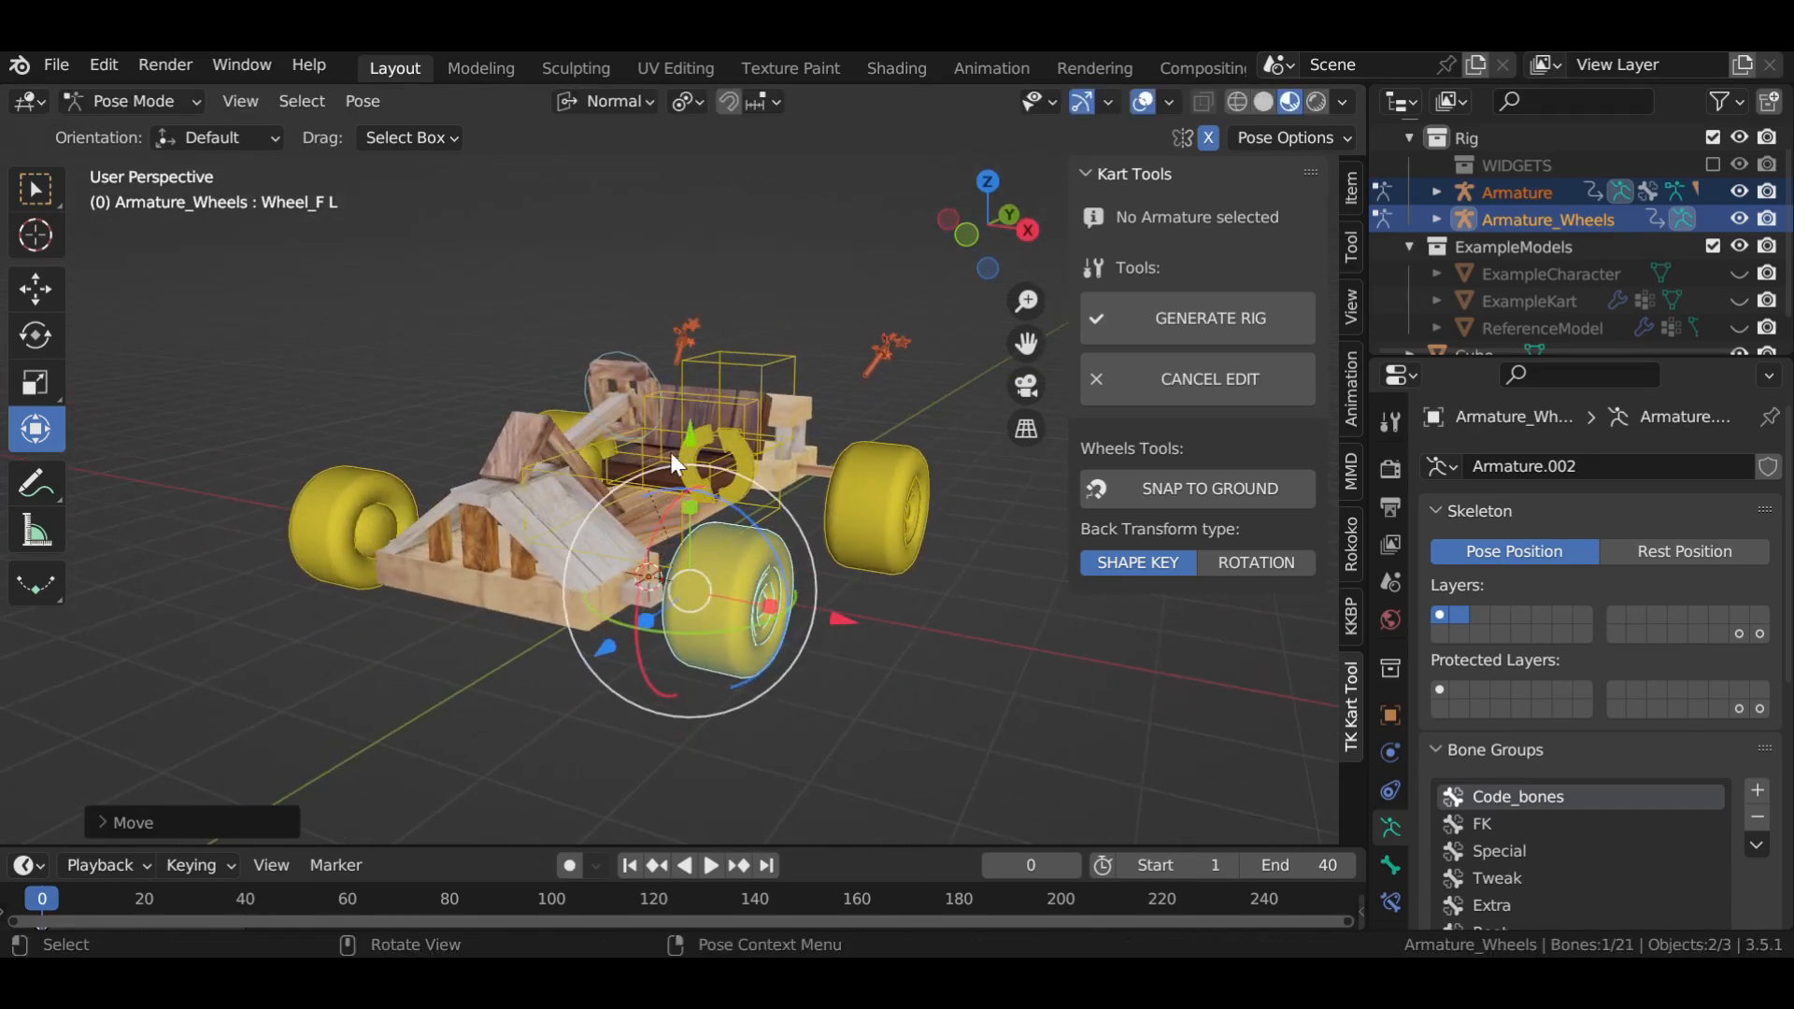
middle_drag(671, 455, 702, 455)
Step: Pull the mirrored front wheel bones inward and up, checking the fit from below
drag(1027, 289, 1026, 242)
middle_drag(925, 352, 958, 503)
drag(1104, 731, 1036, 751)
middle_drag(1035, 751, 1058, 656)
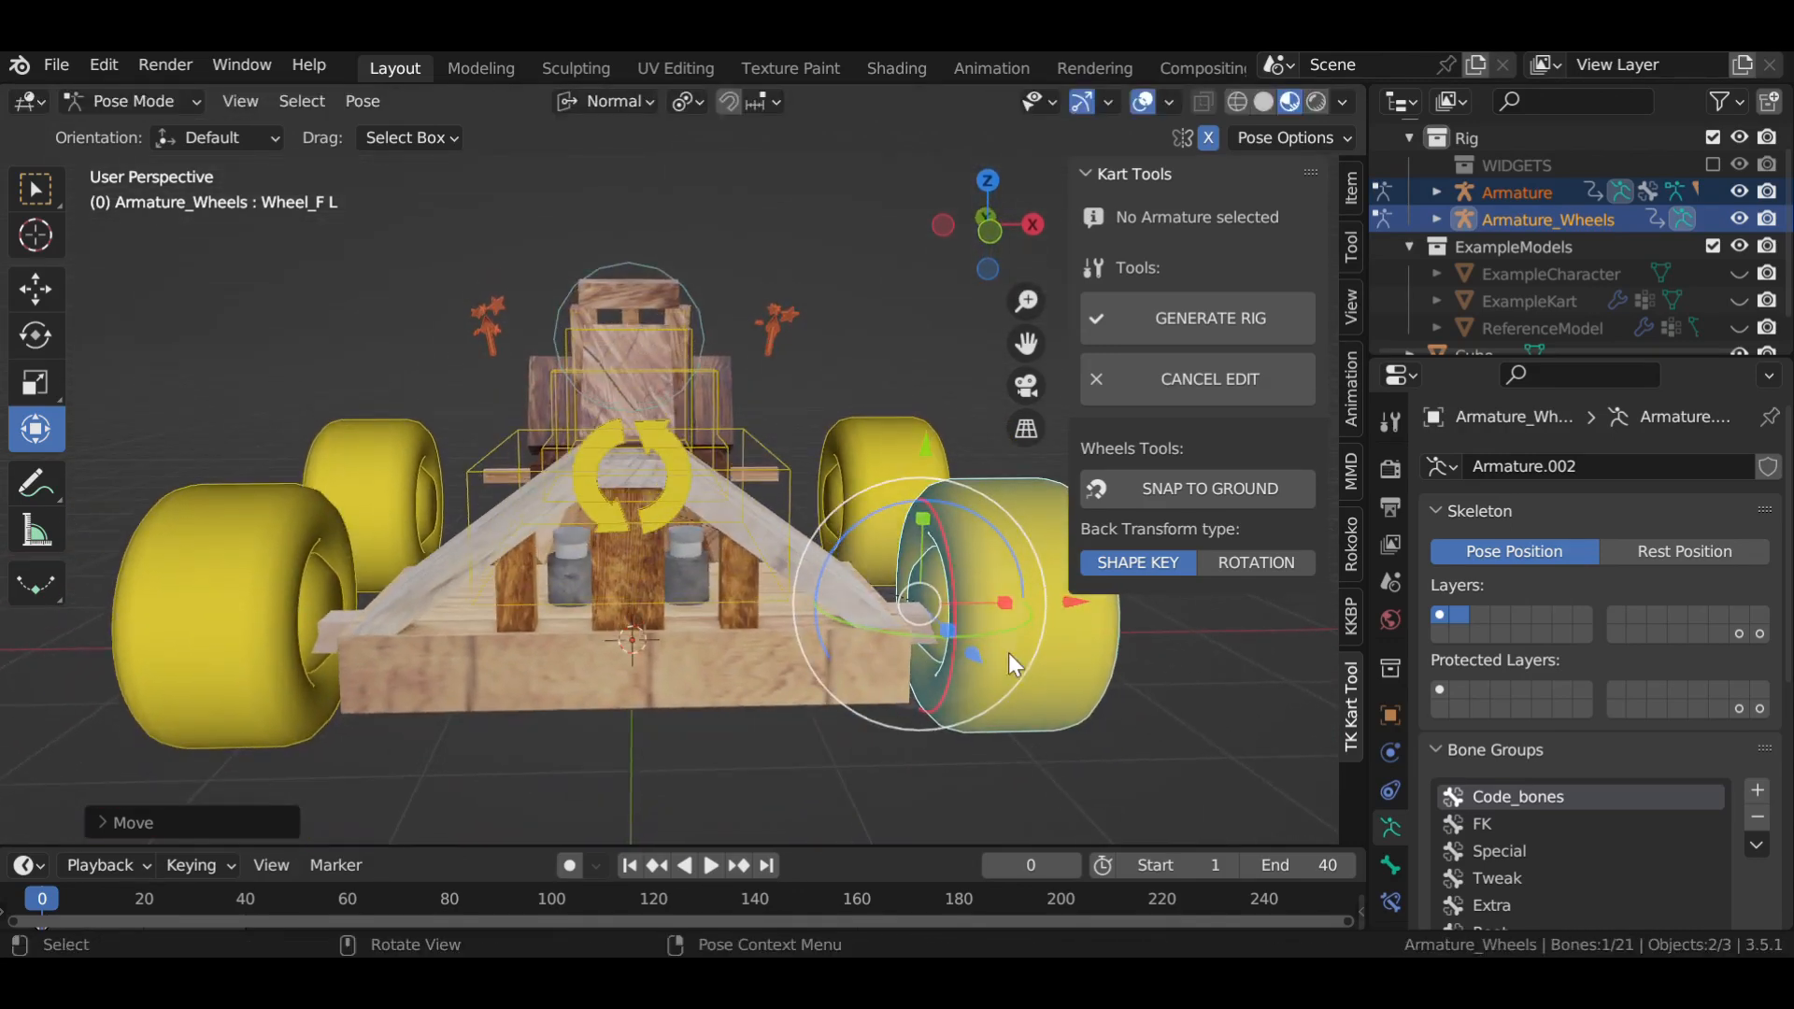
drag(977, 654, 976, 675)
drag(935, 450, 918, 448)
mouse_move(919, 448)
middle_down()
mouse_move(944, 451)
mouse_move(899, 439)
mouse_move(339, 517)
mouse_move(275, 506)
mouse_move(549, 642)
mouse_move(561, 518)
mouse_move(538, 420)
mouse_move(561, 400)
mouse_move(927, 441)
middle_up()
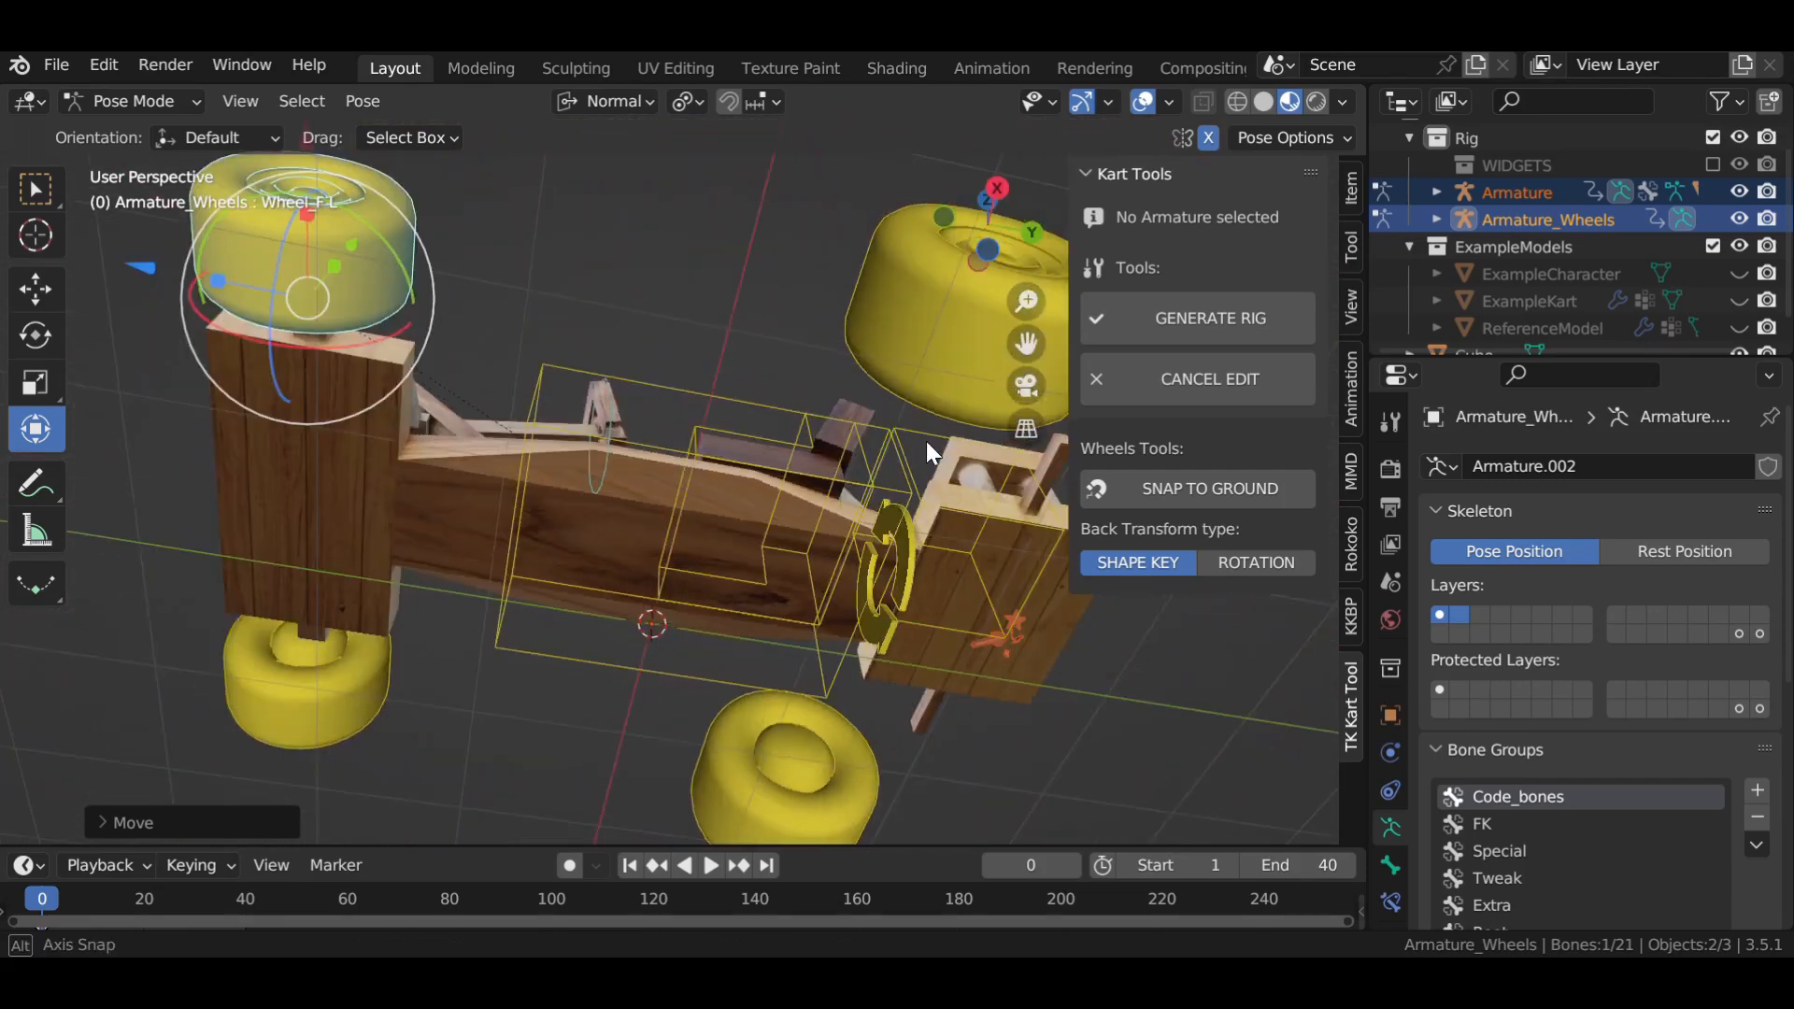
middle_drag(643, 322, 953, 364)
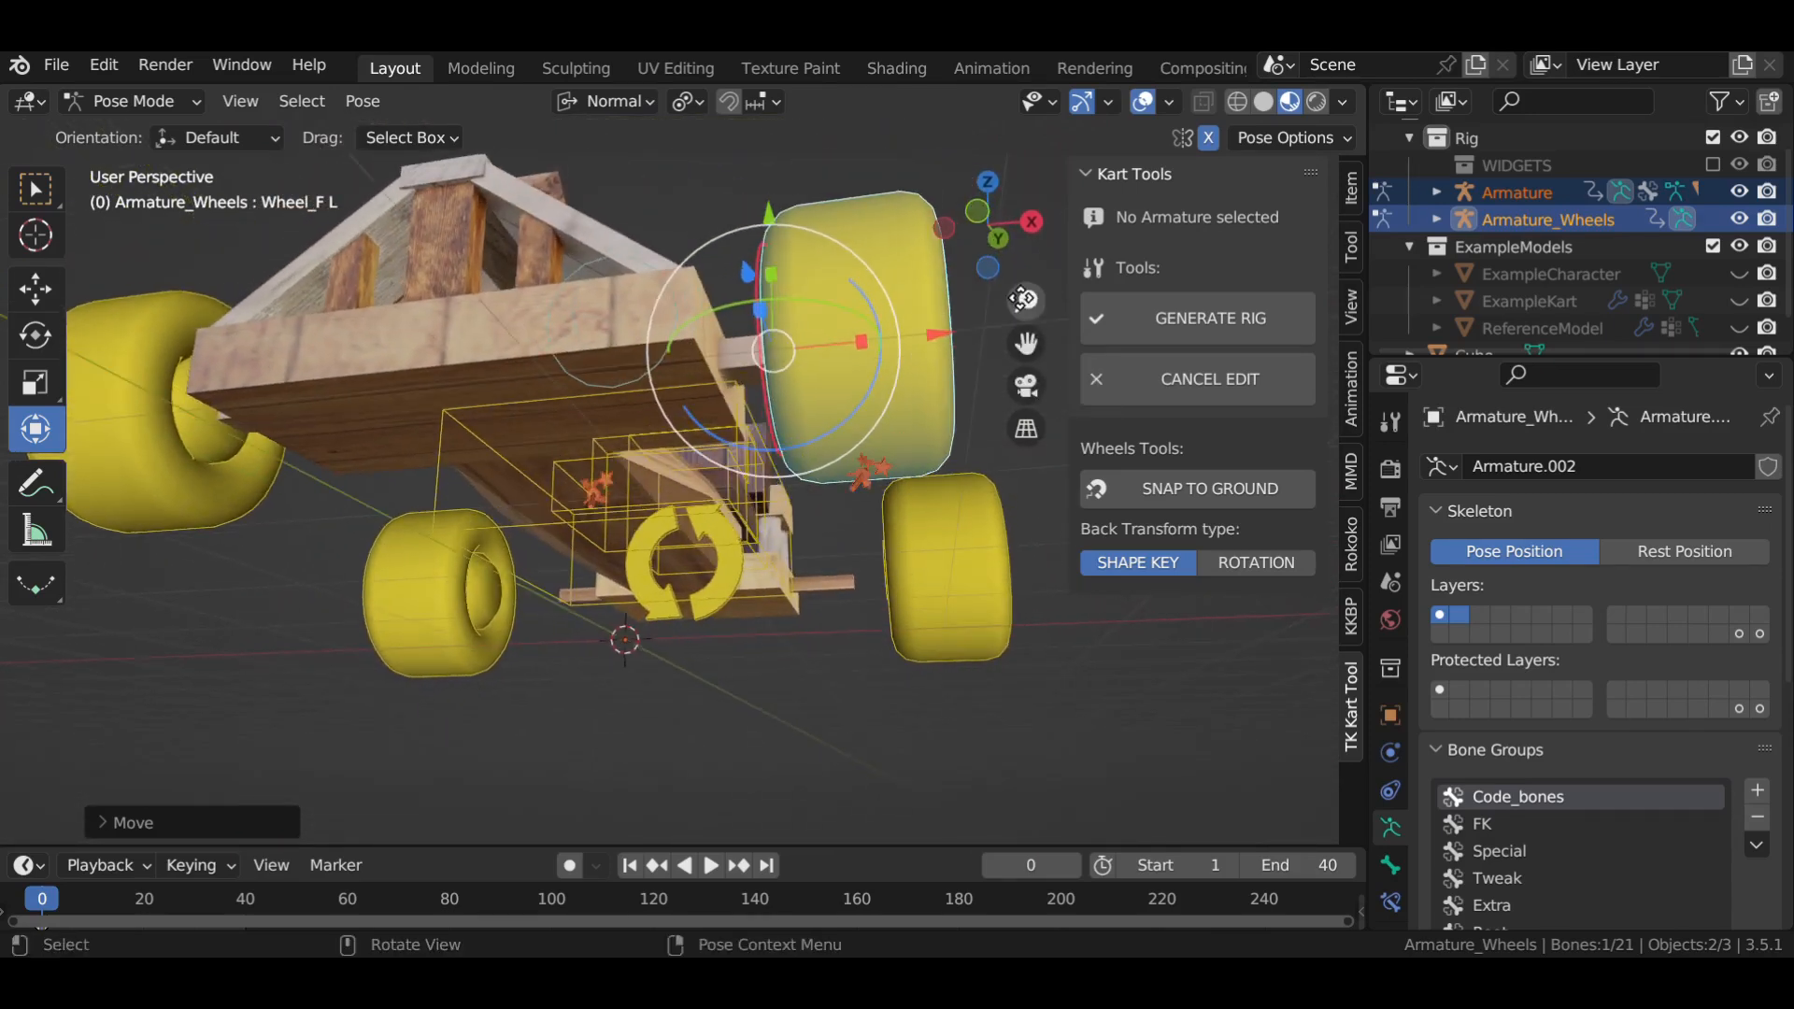
mouse_move(1027, 301)
mouse_down()
mouse_move(1027, 273)
mouse_move(1027, 315)
mouse_up()
middle_drag(901, 406, 686, 295)
middle_drag(214, 261, 169, 619)
Step: Fit the Wheel_B rear wheel bones inward and up onto the kart's back wheel centres
click(897, 697)
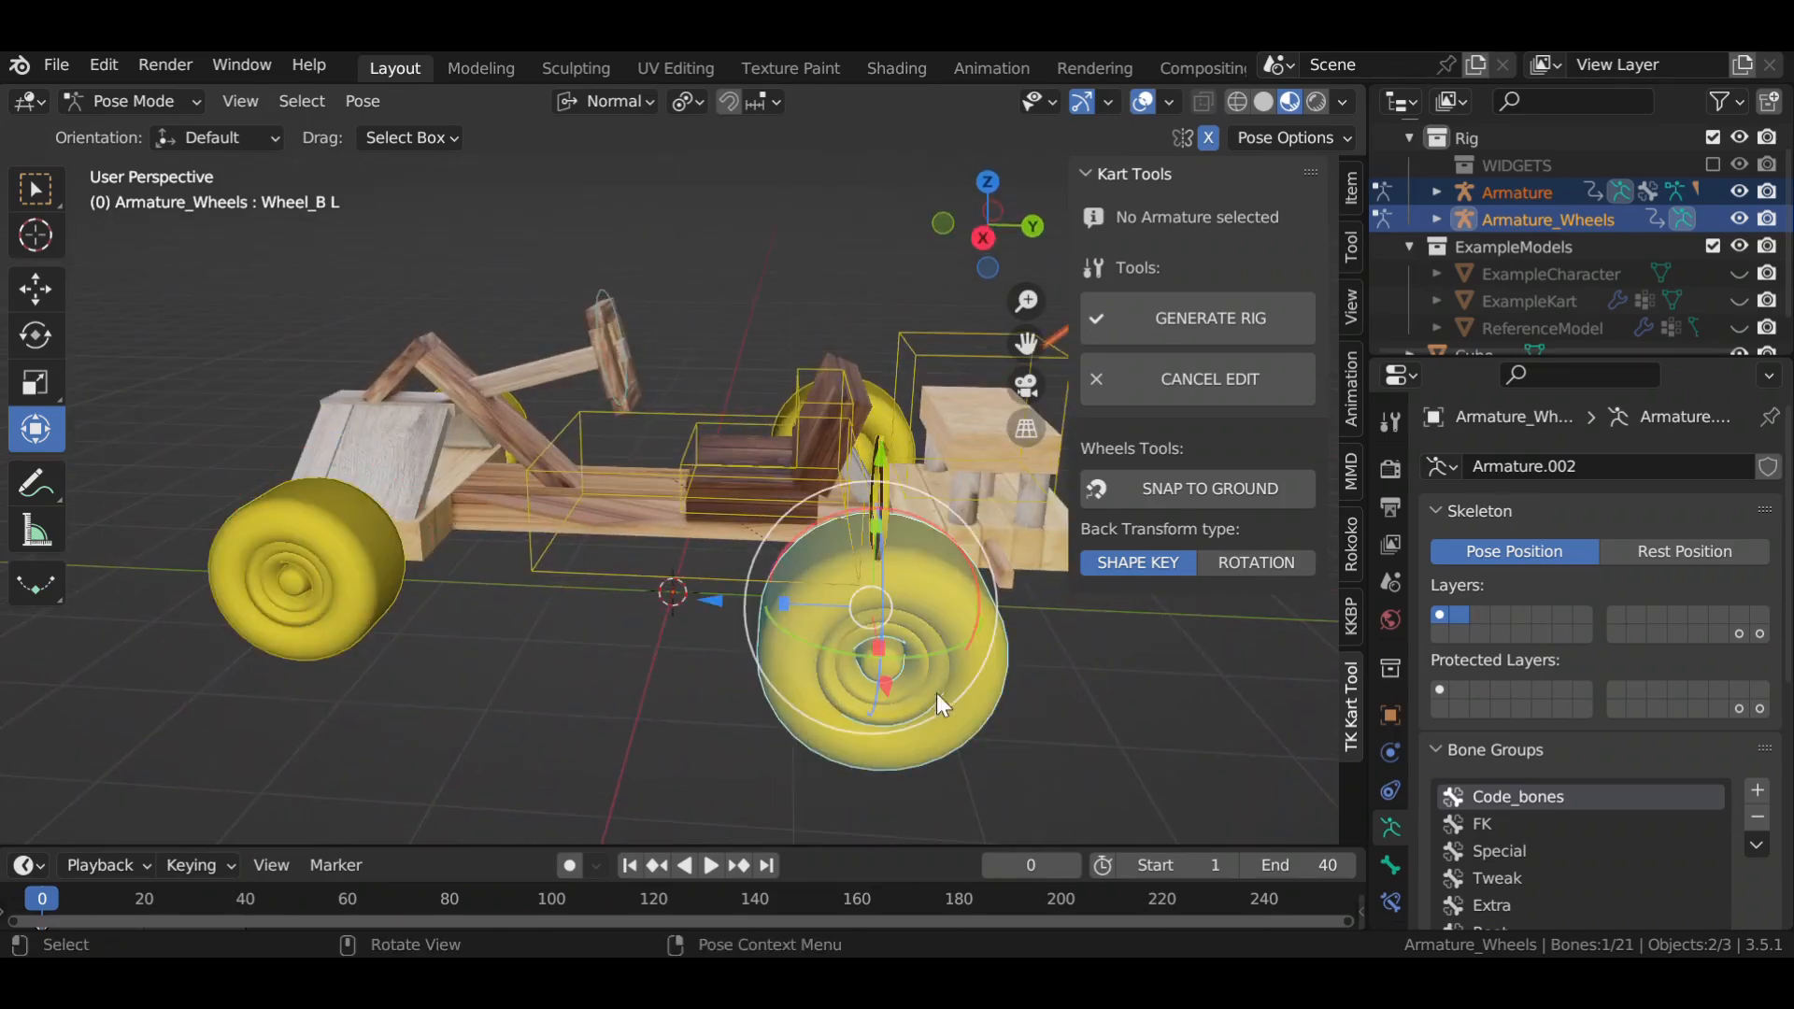
drag(726, 606, 853, 589)
middle_drag(853, 588, 383, 449)
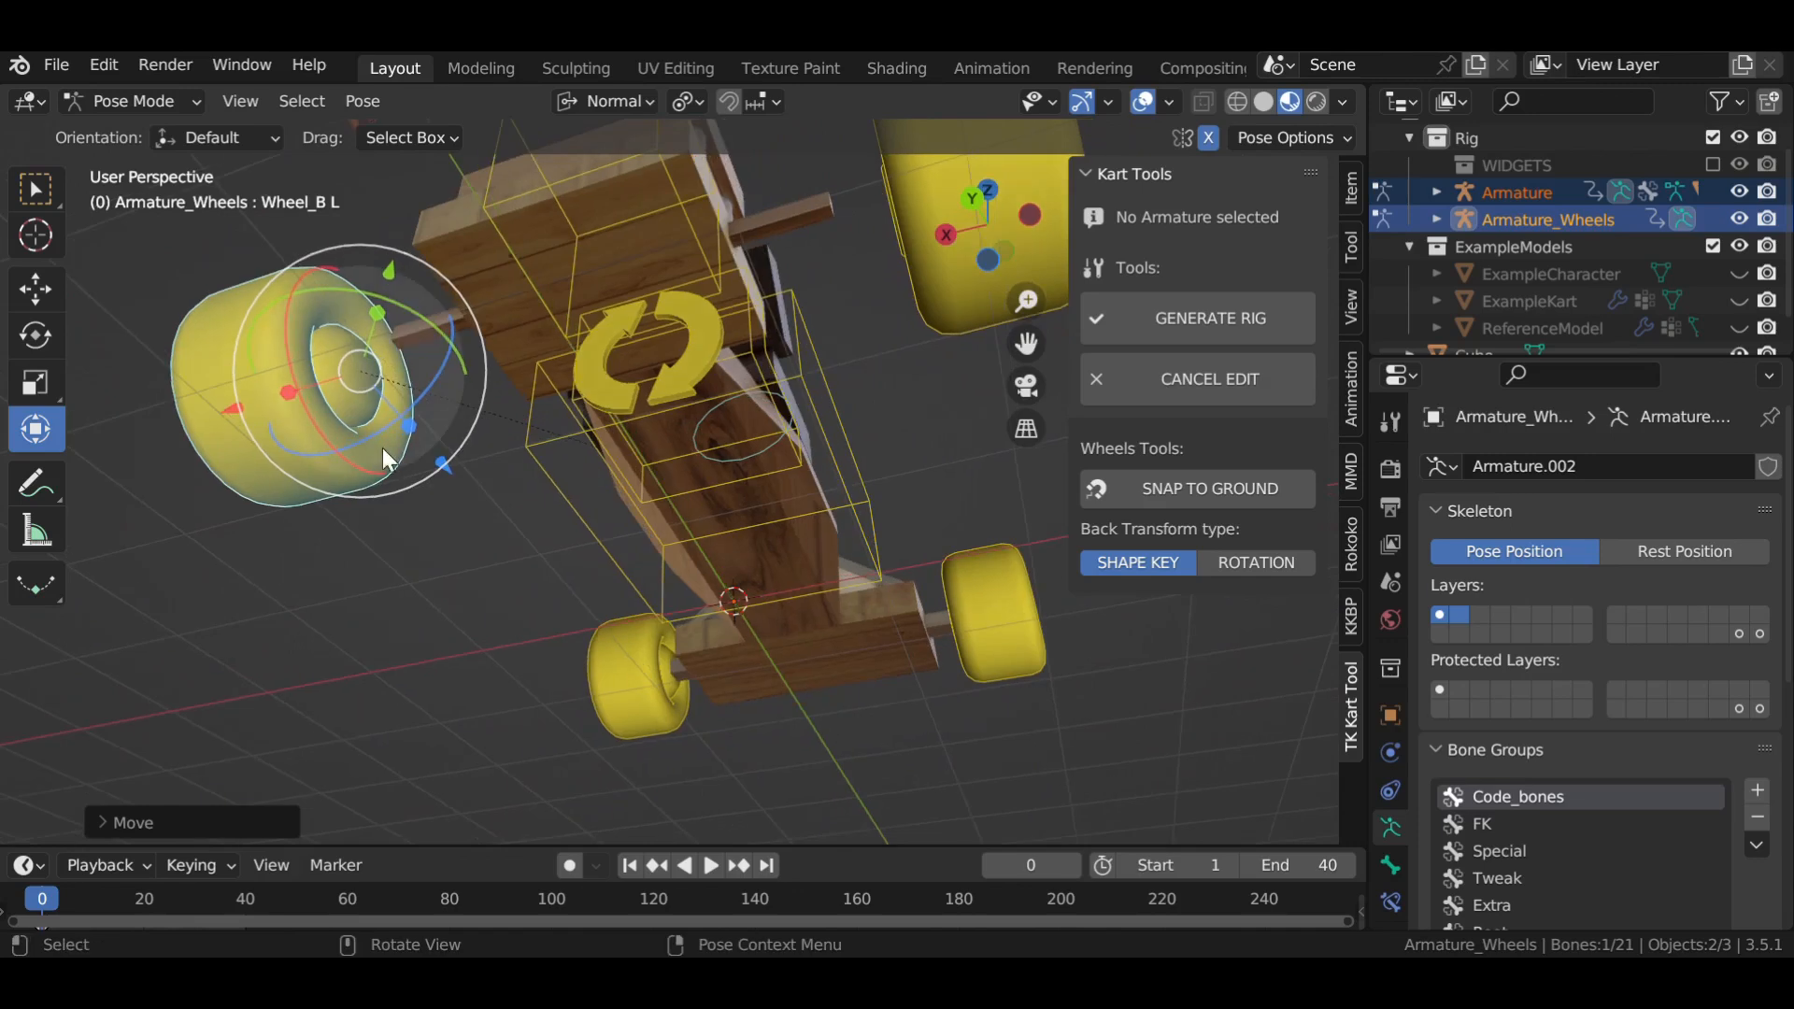
drag(241, 416, 293, 402)
drag(501, 447, 440, 352)
drag(435, 229, 429, 243)
middle_drag(551, 244, 624, 389)
drag(393, 501, 447, 507)
middle_drag(635, 651, 1009, 711)
middle_drag(1009, 393, 583, 362)
Step: Move and tilt the FX-Pipe L exhaust bone against the body with X-mirror enabled
click(543, 347)
key(g)
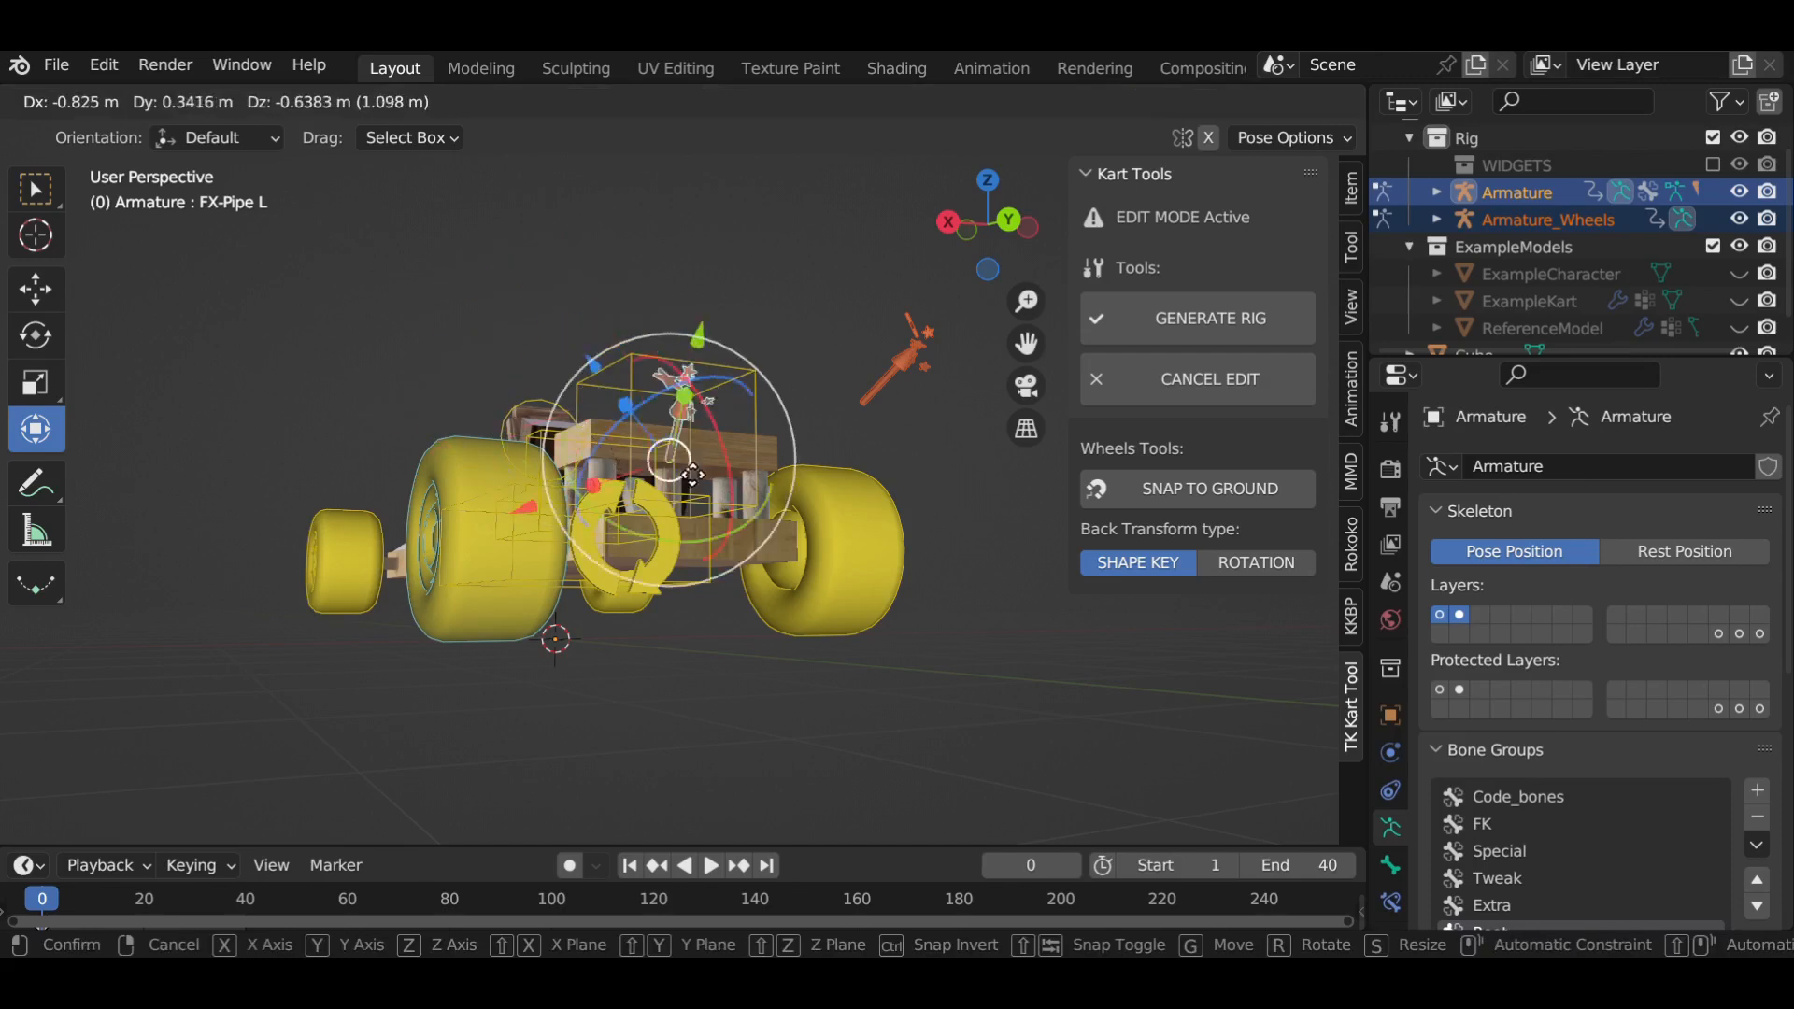
click(670, 539)
click(1208, 137)
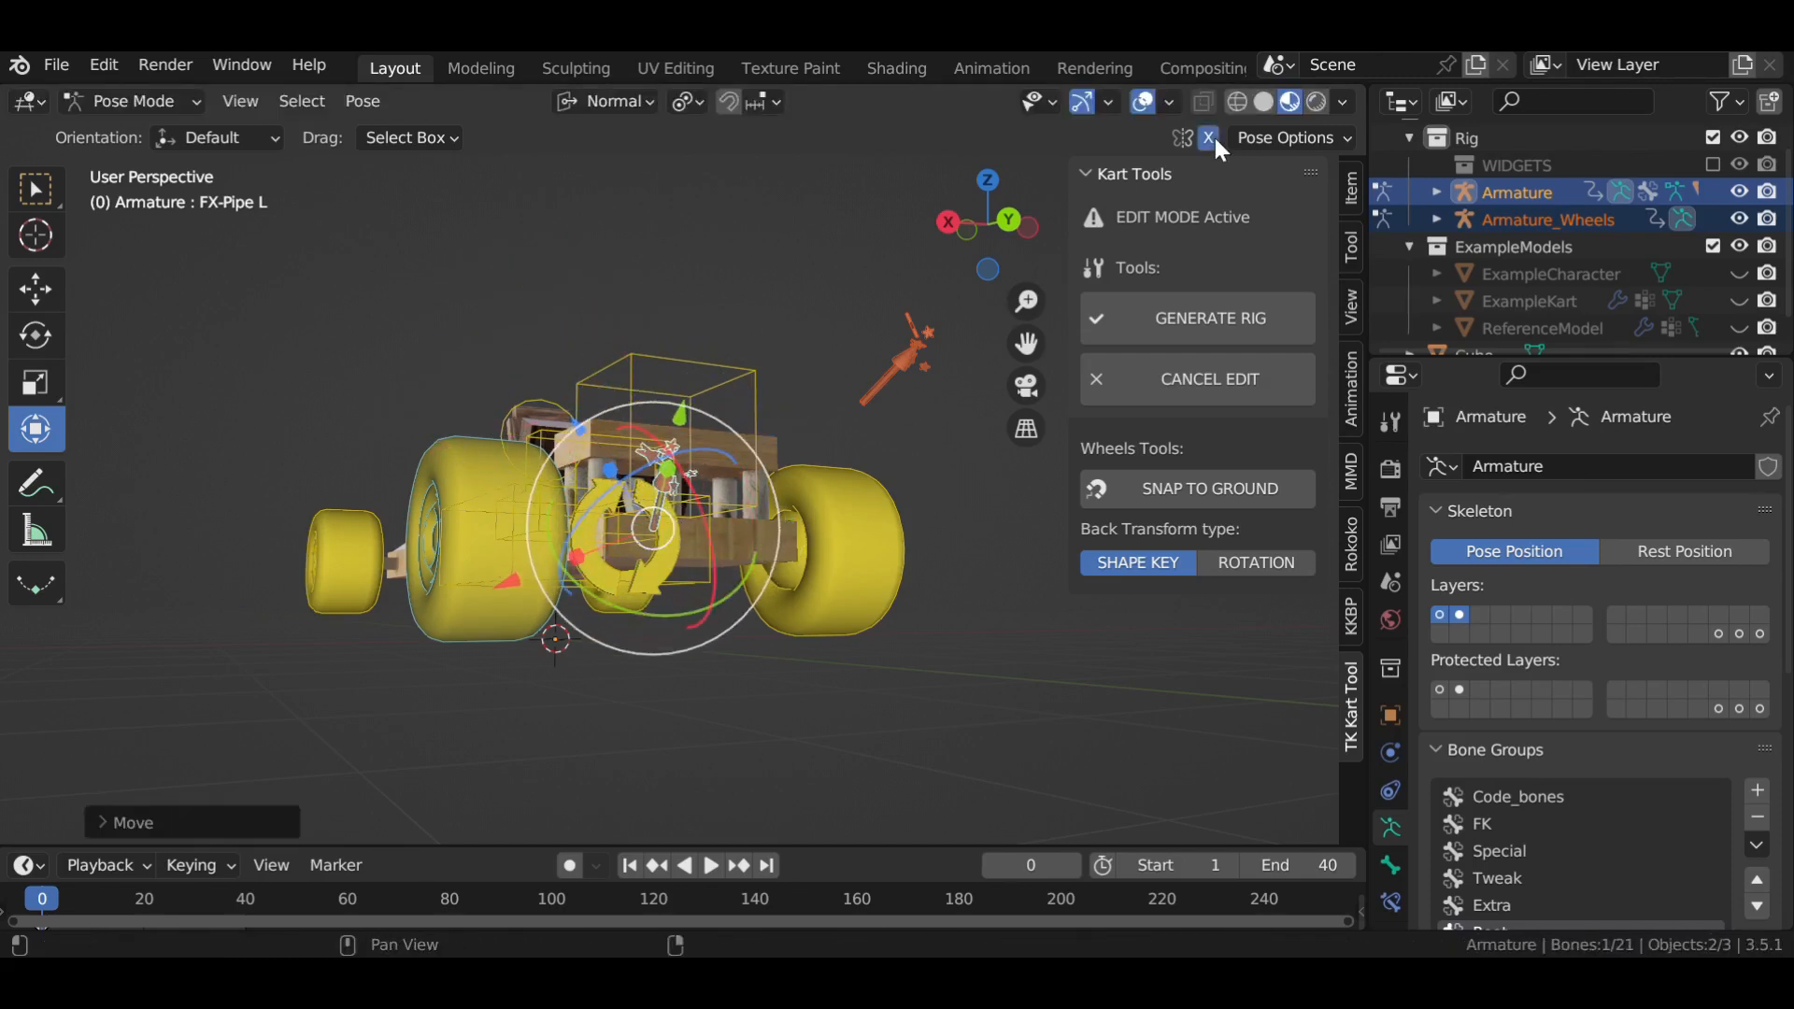
key(g)
click(671, 558)
middle_drag(671, 558, 552, 432)
key(g)
click(597, 469)
drag(650, 481, 687, 529)
middle_drag(696, 528, 764, 658)
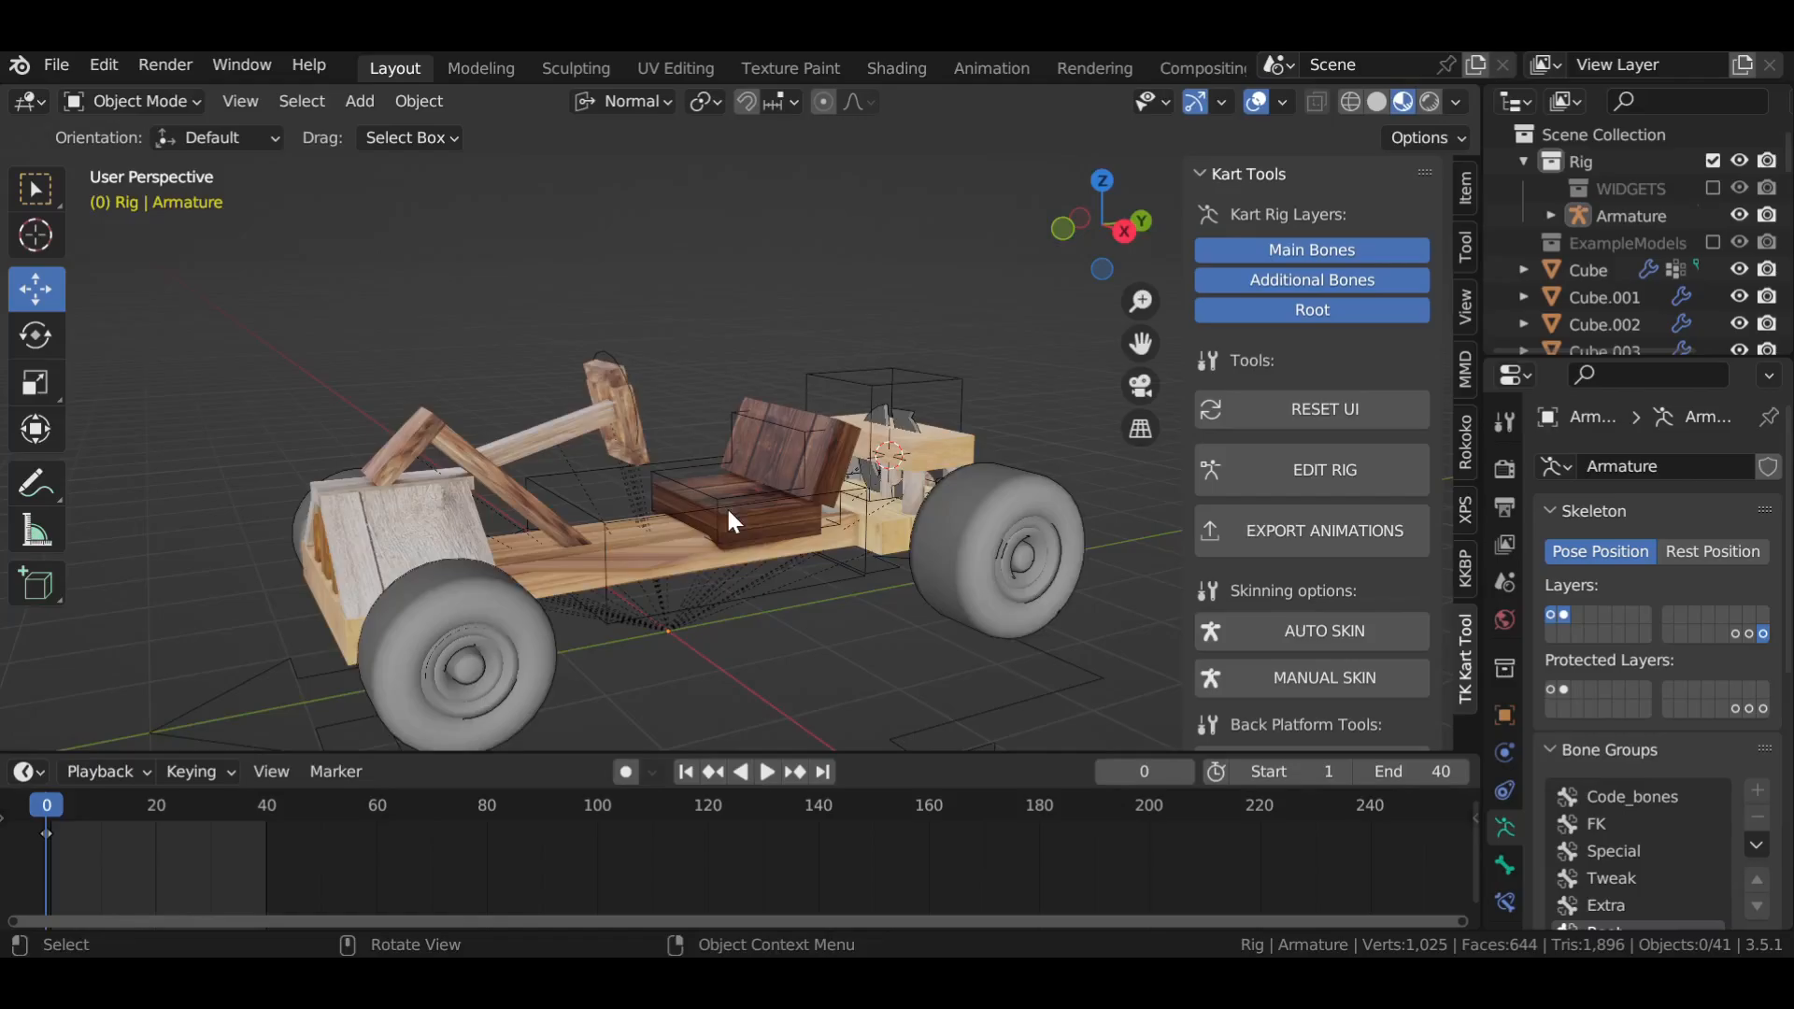
middle_drag(726, 506, 345, 425)
drag(1146, 329, 866, 277)
drag(1140, 303, 1139, 257)
middle_drag(995, 434, 1128, 445)
drag(1140, 344, 1004, 259)
middle_drag(1115, 444, 1125, 480)
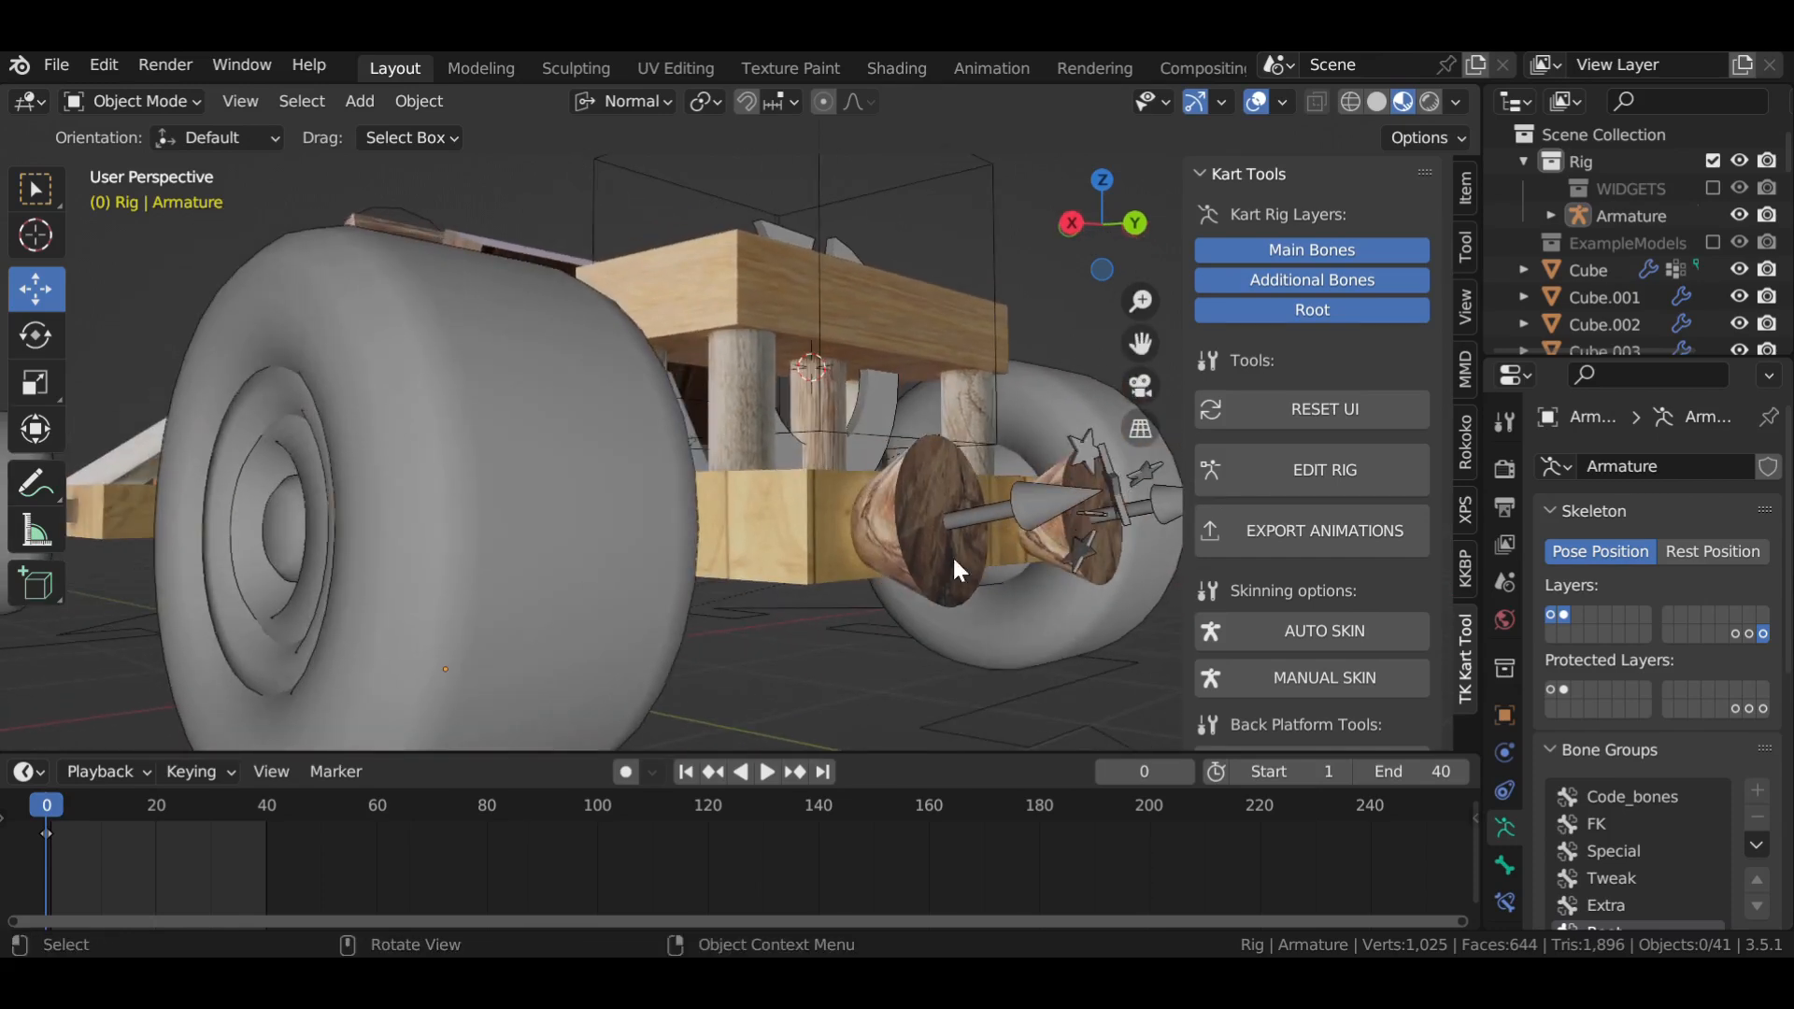
drag(1142, 341, 934, 557)
middle_drag(935, 557, 960, 583)
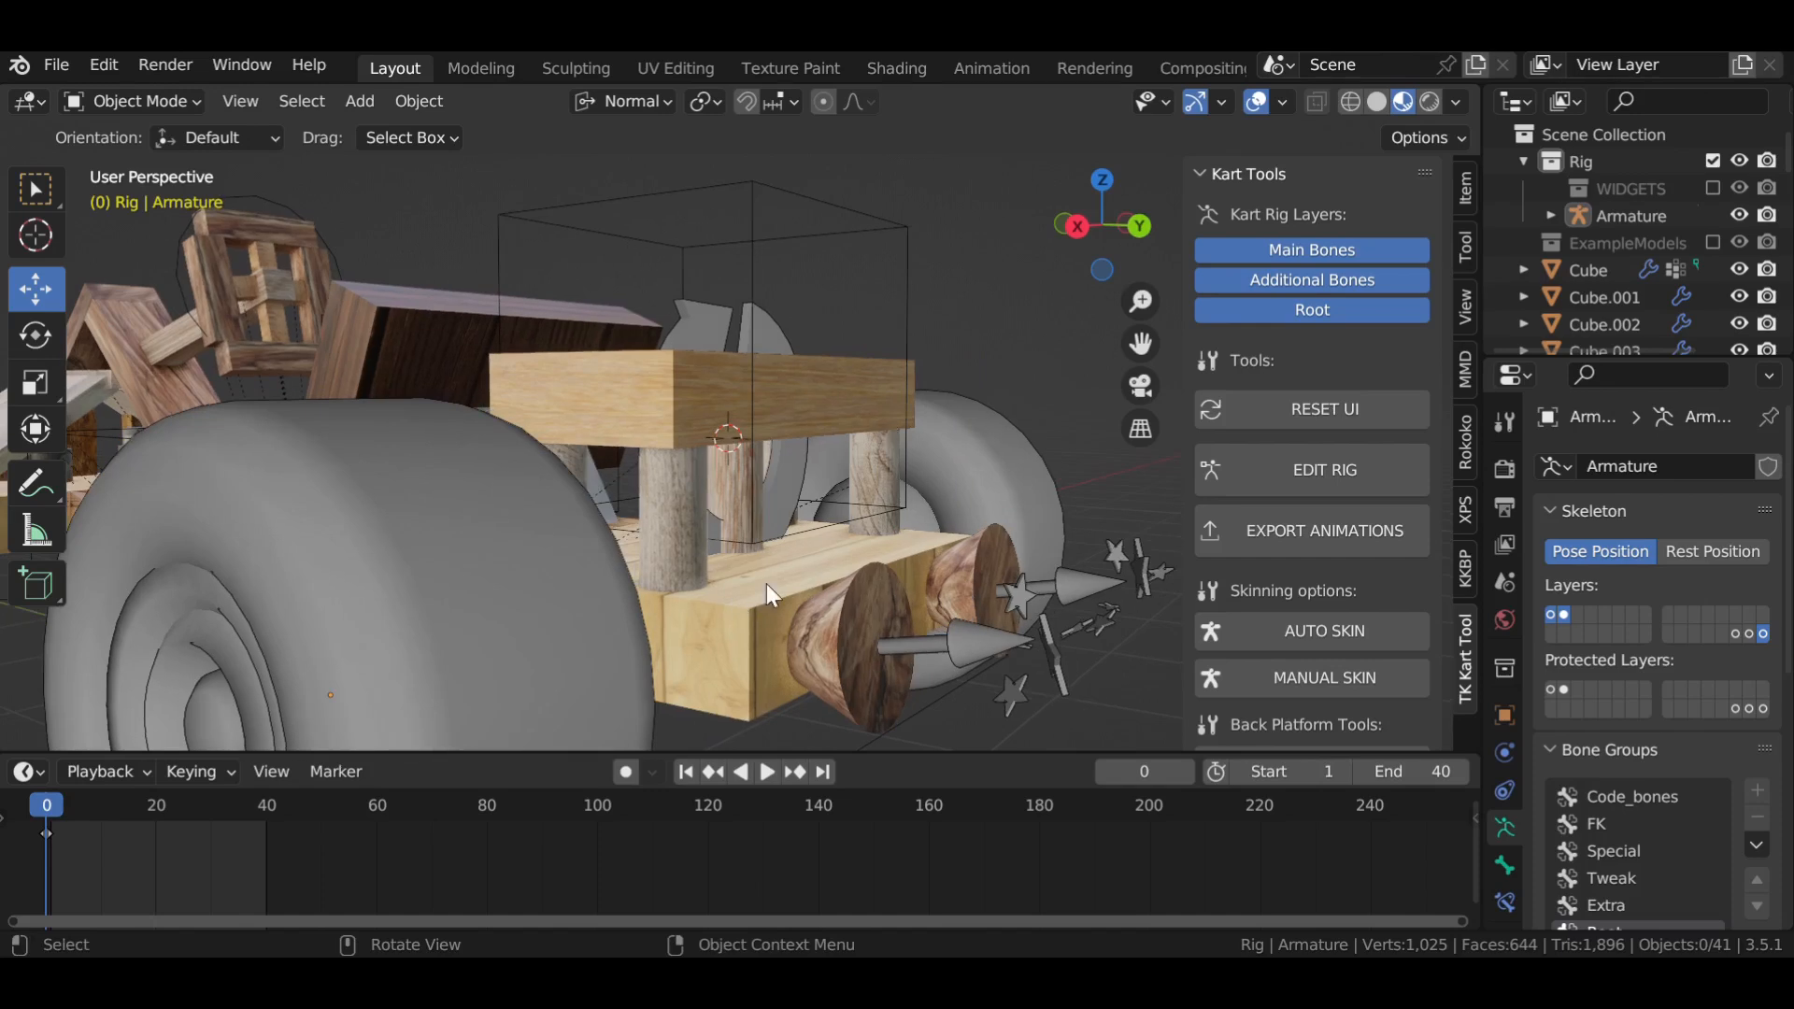
key(ctrl+q)
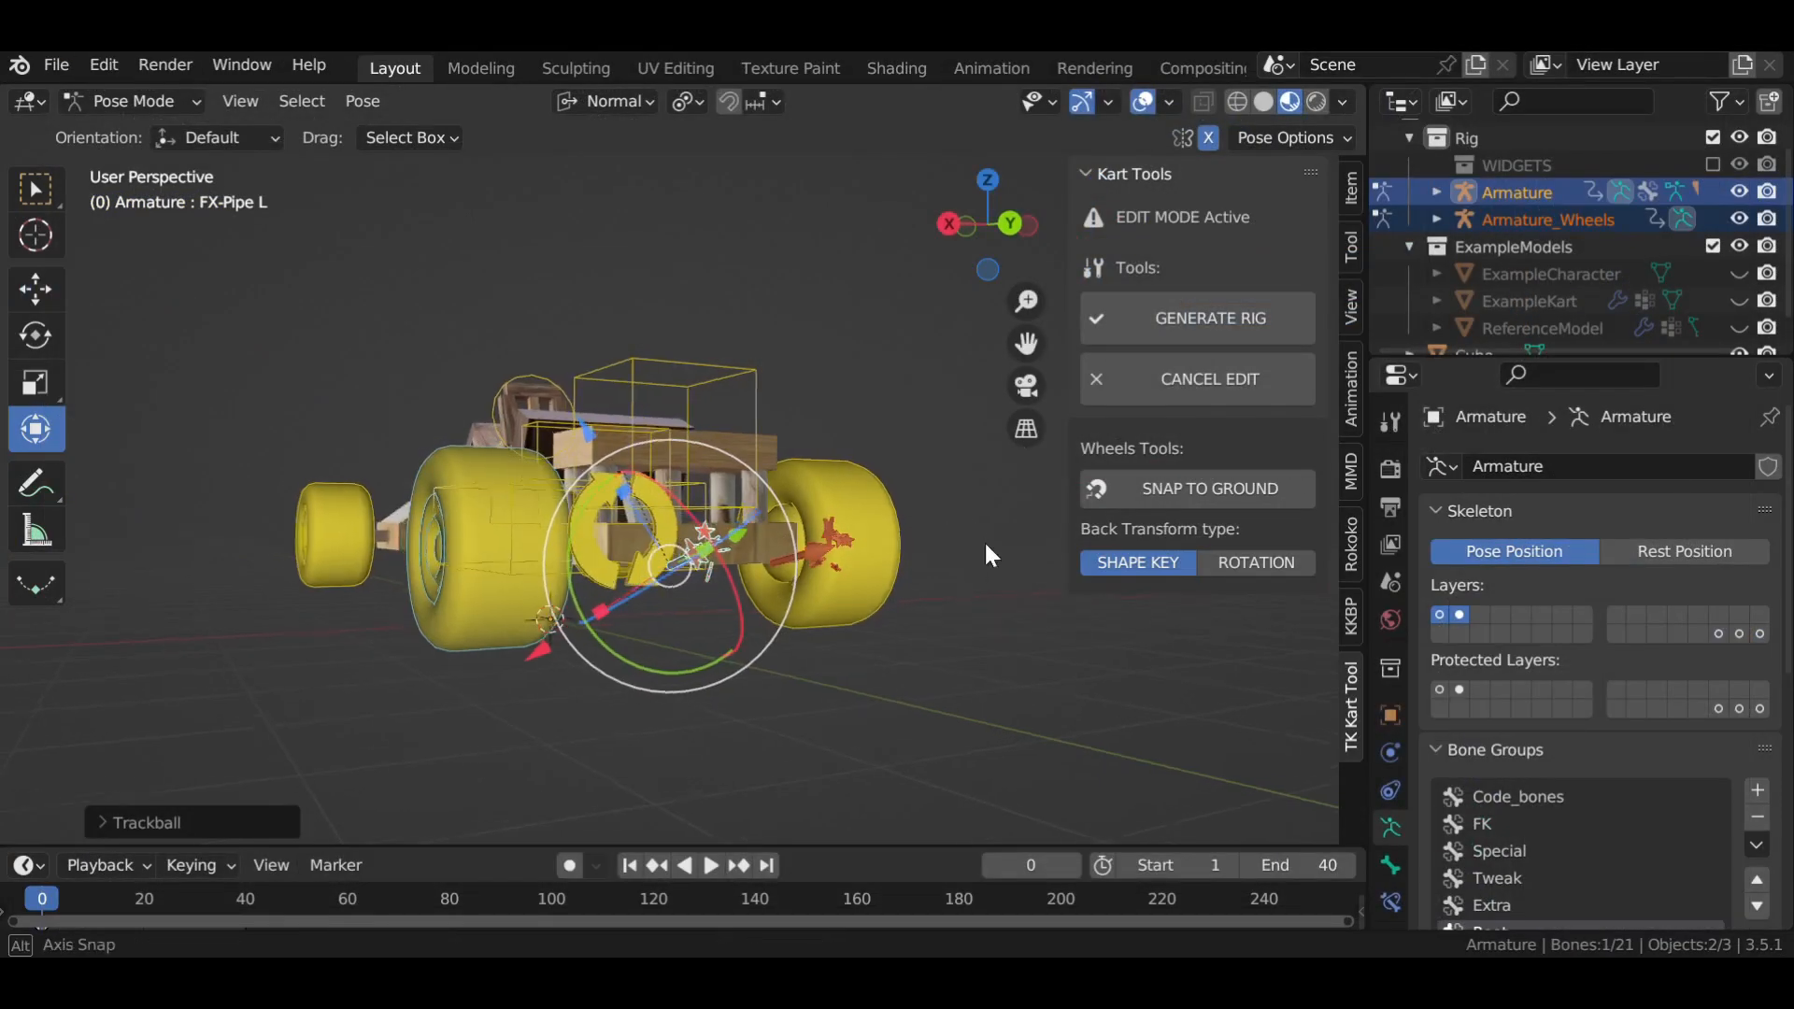
Step: Move and tilt the exhaust pipe bone onto the end of the pipe
middle_drag(1157, 627, 624, 372)
key(g)
click(752, 581)
drag(617, 437, 766, 467)
middle_drag(766, 467, 1030, 667)
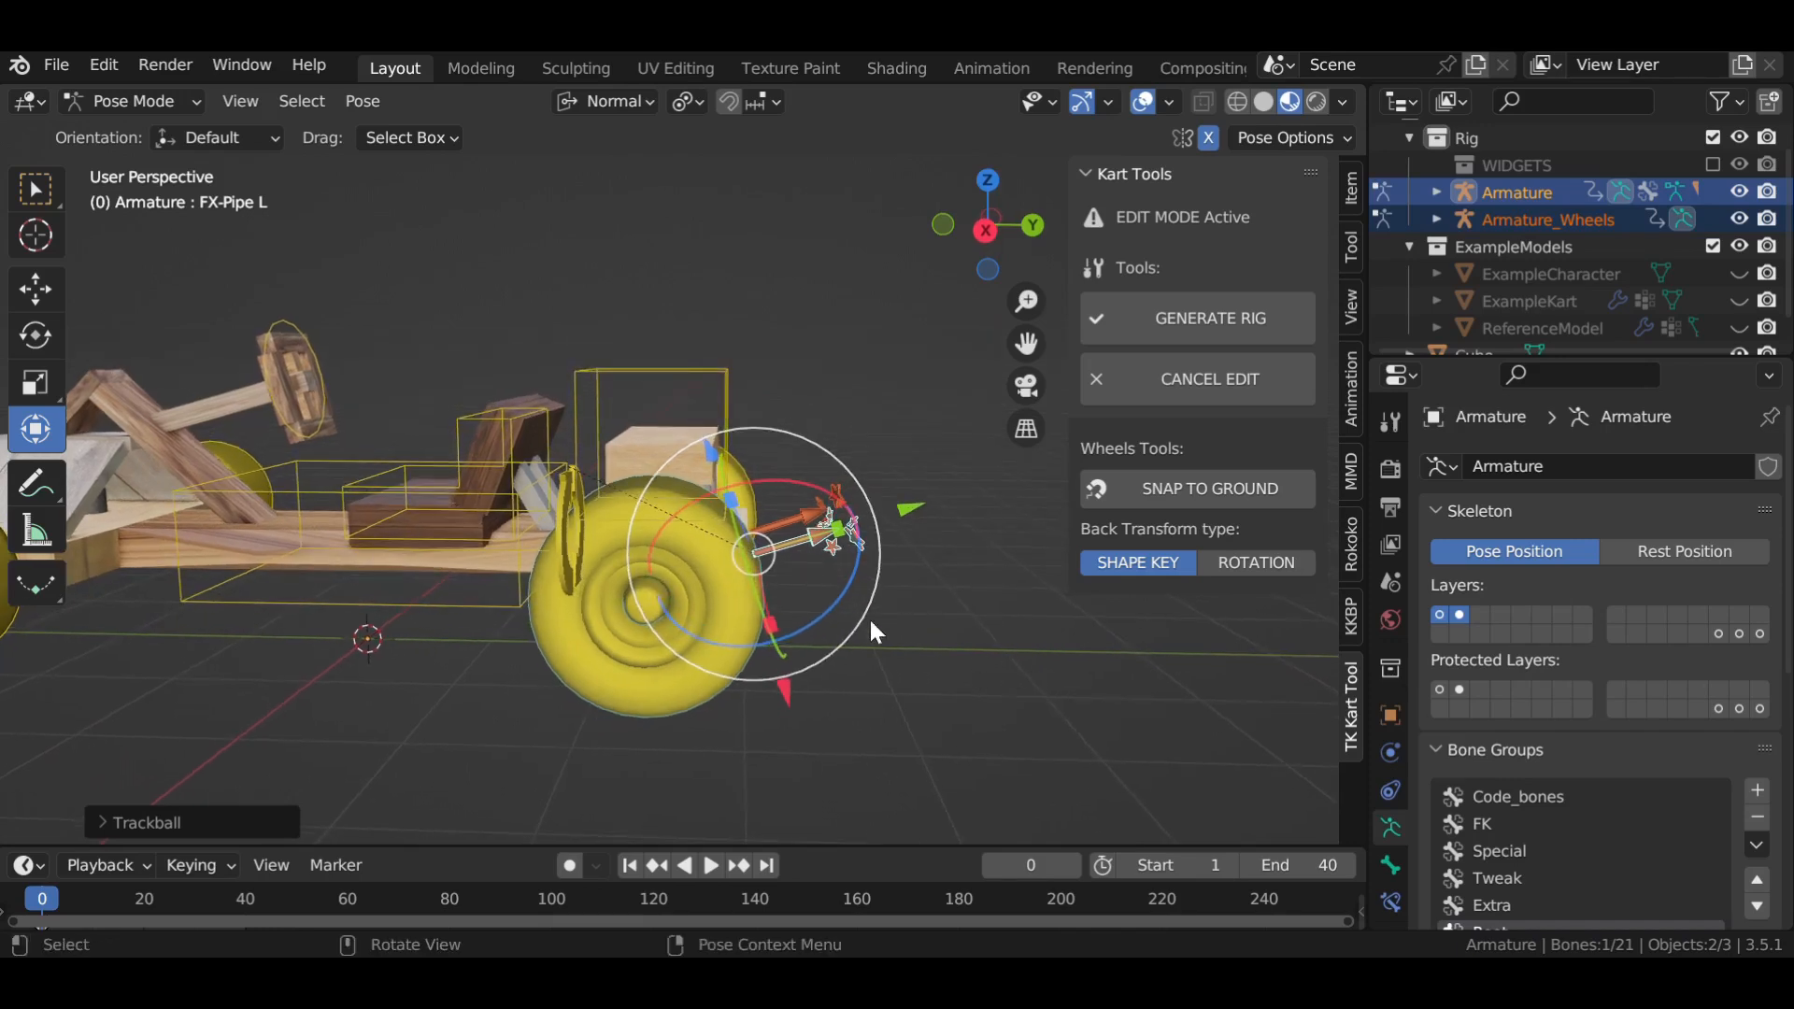
drag(757, 558, 778, 557)
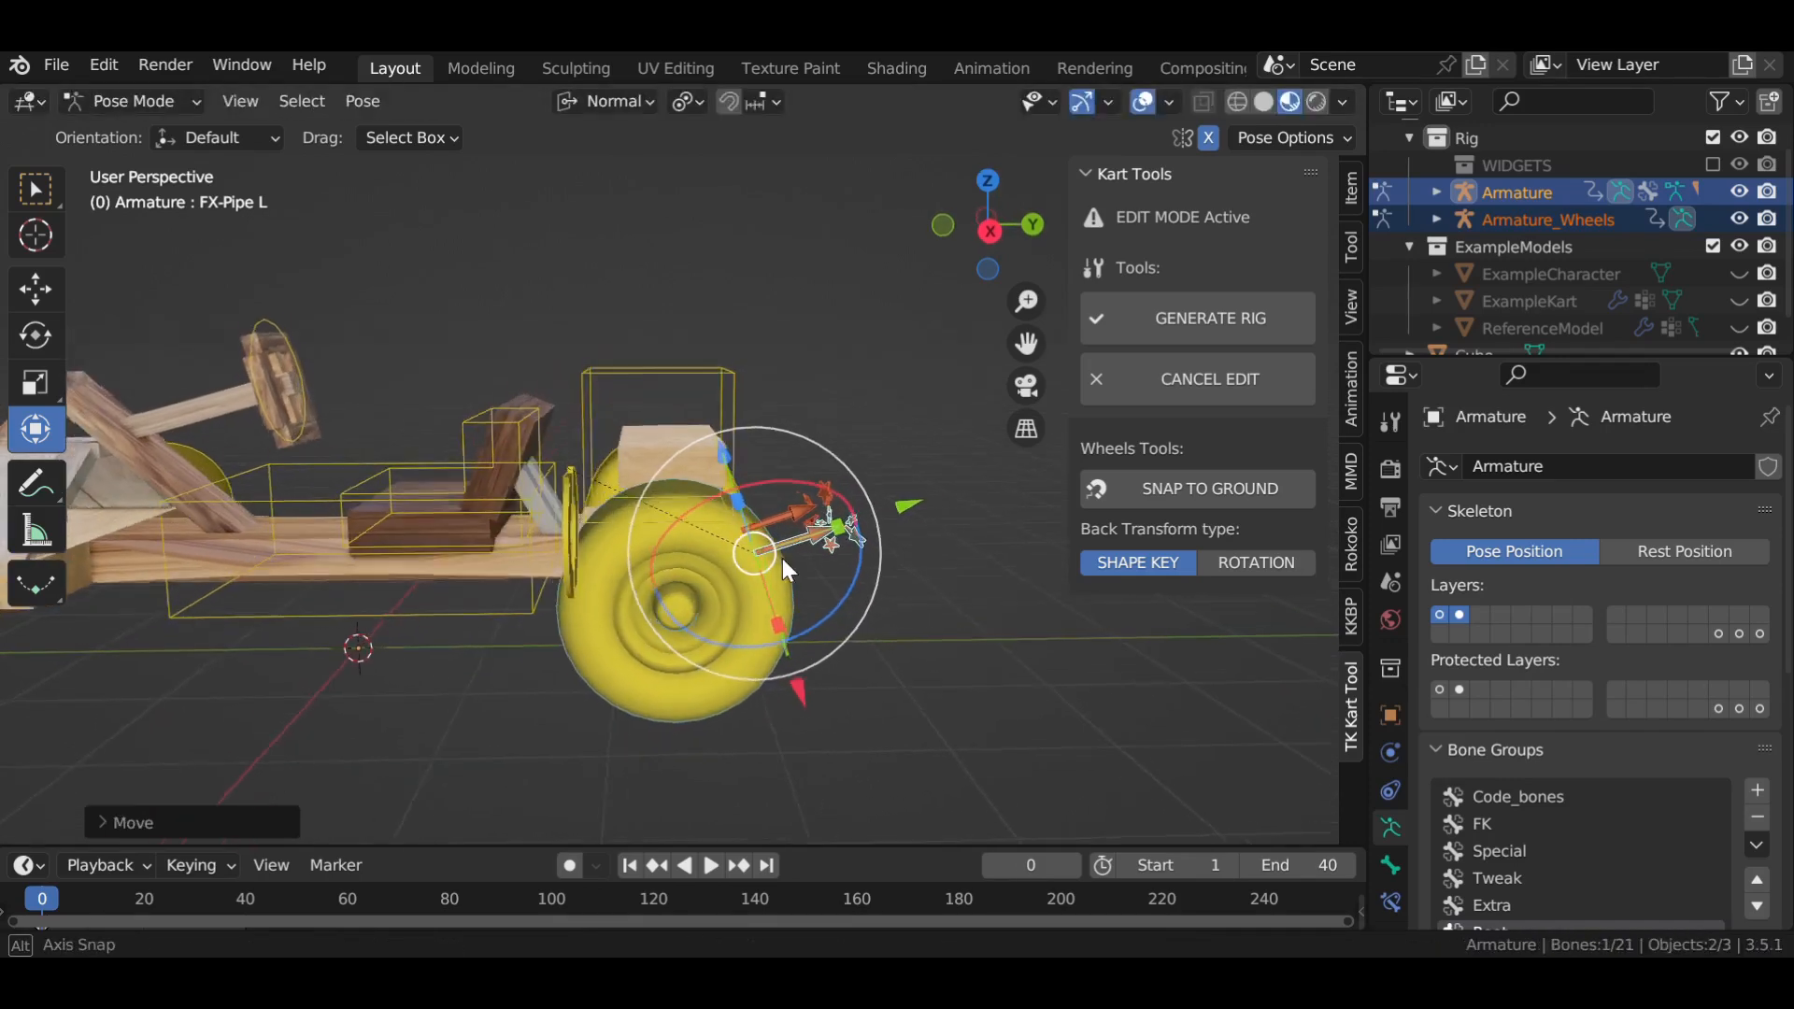
mouse_move(841, 524)
middle_down()
mouse_move(597, 506)
mouse_move(978, 417)
mouse_move(814, 458)
mouse_move(892, 540)
mouse_move(827, 501)
middle_up()
Step: Generate the kart rig from the adjusted bones and select the Cube mesh
click(1195, 318)
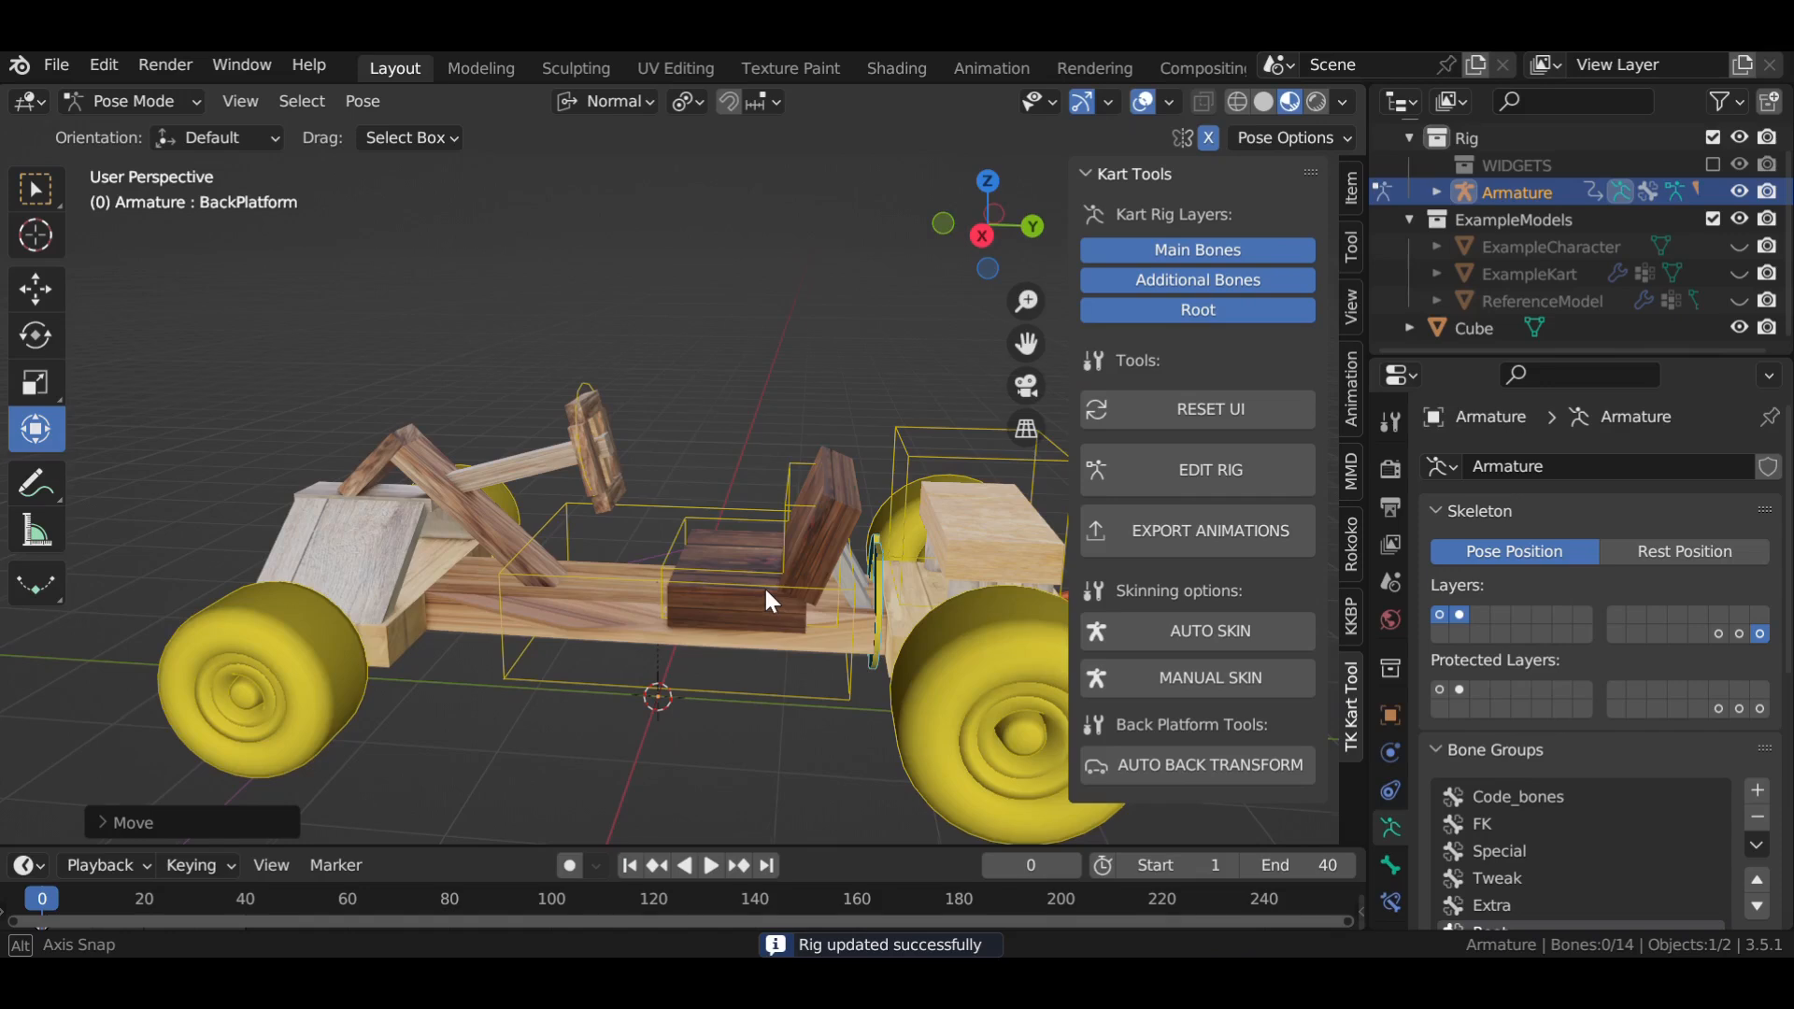
middle_drag(765, 585, 742, 574)
click(1498, 325)
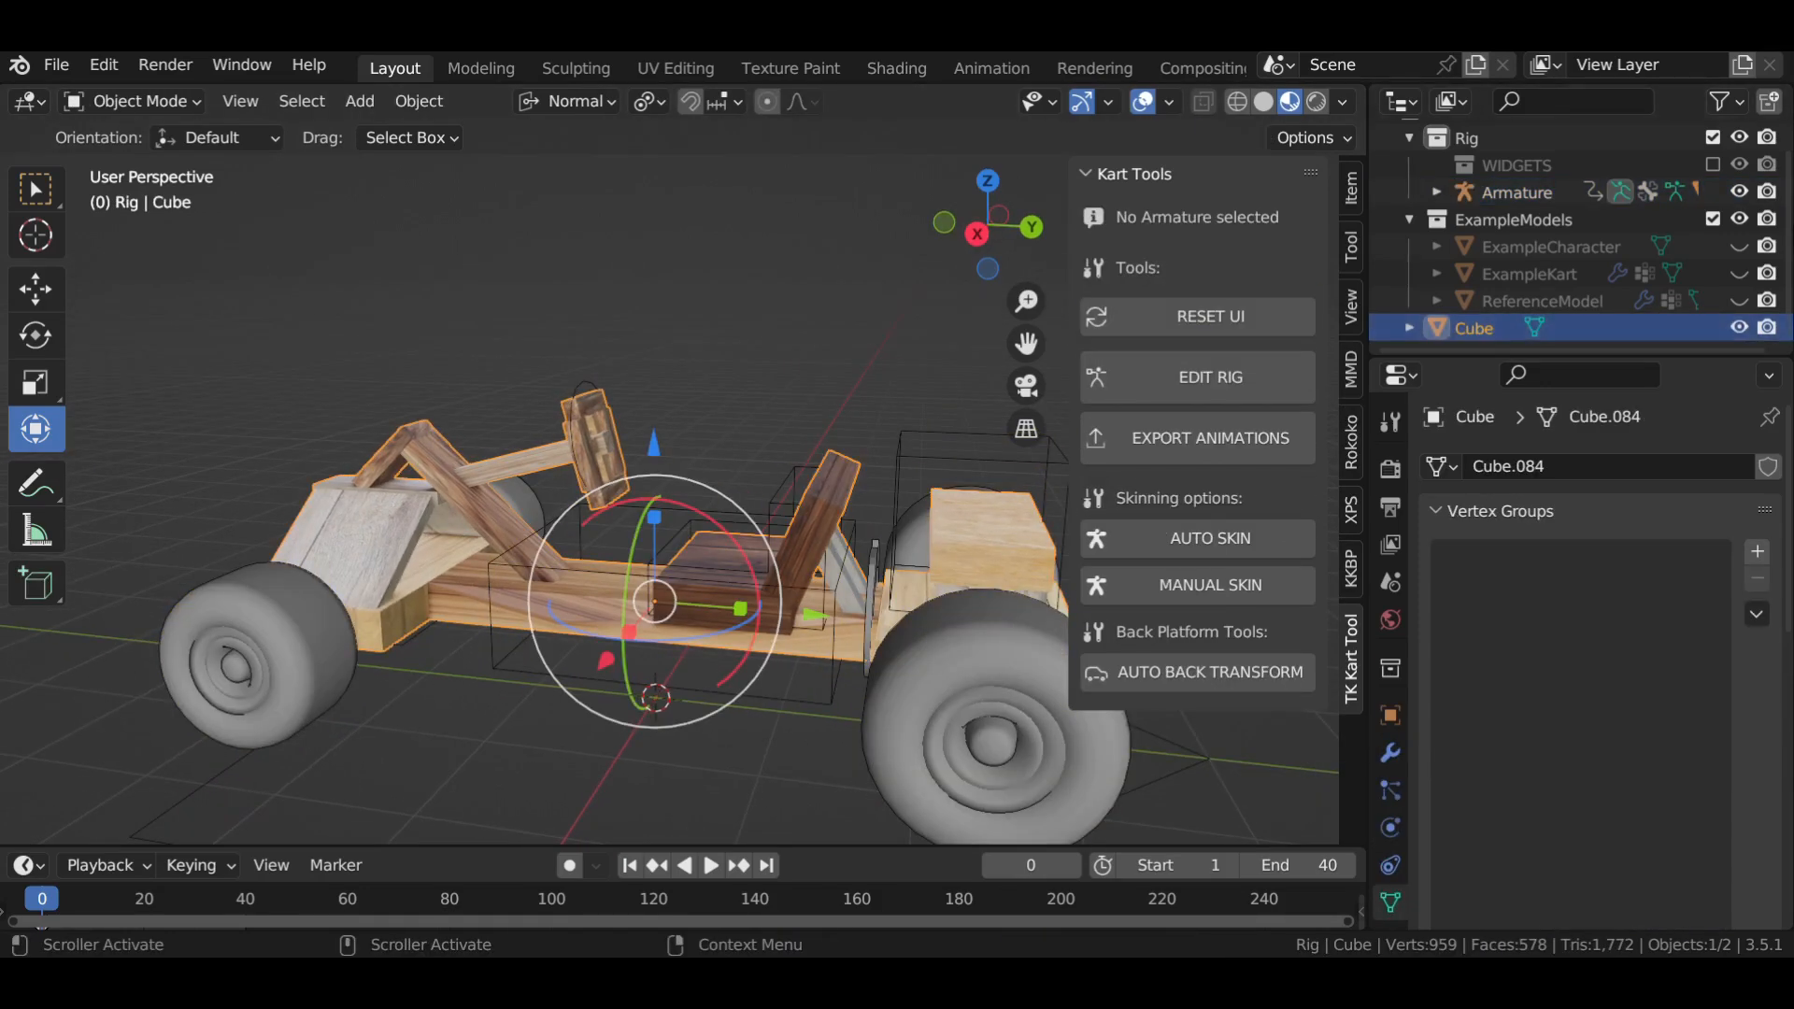
Step: Auto-skin the Cube mesh to the kart rig and inspect the result
middle_drag(743, 587, 632, 613)
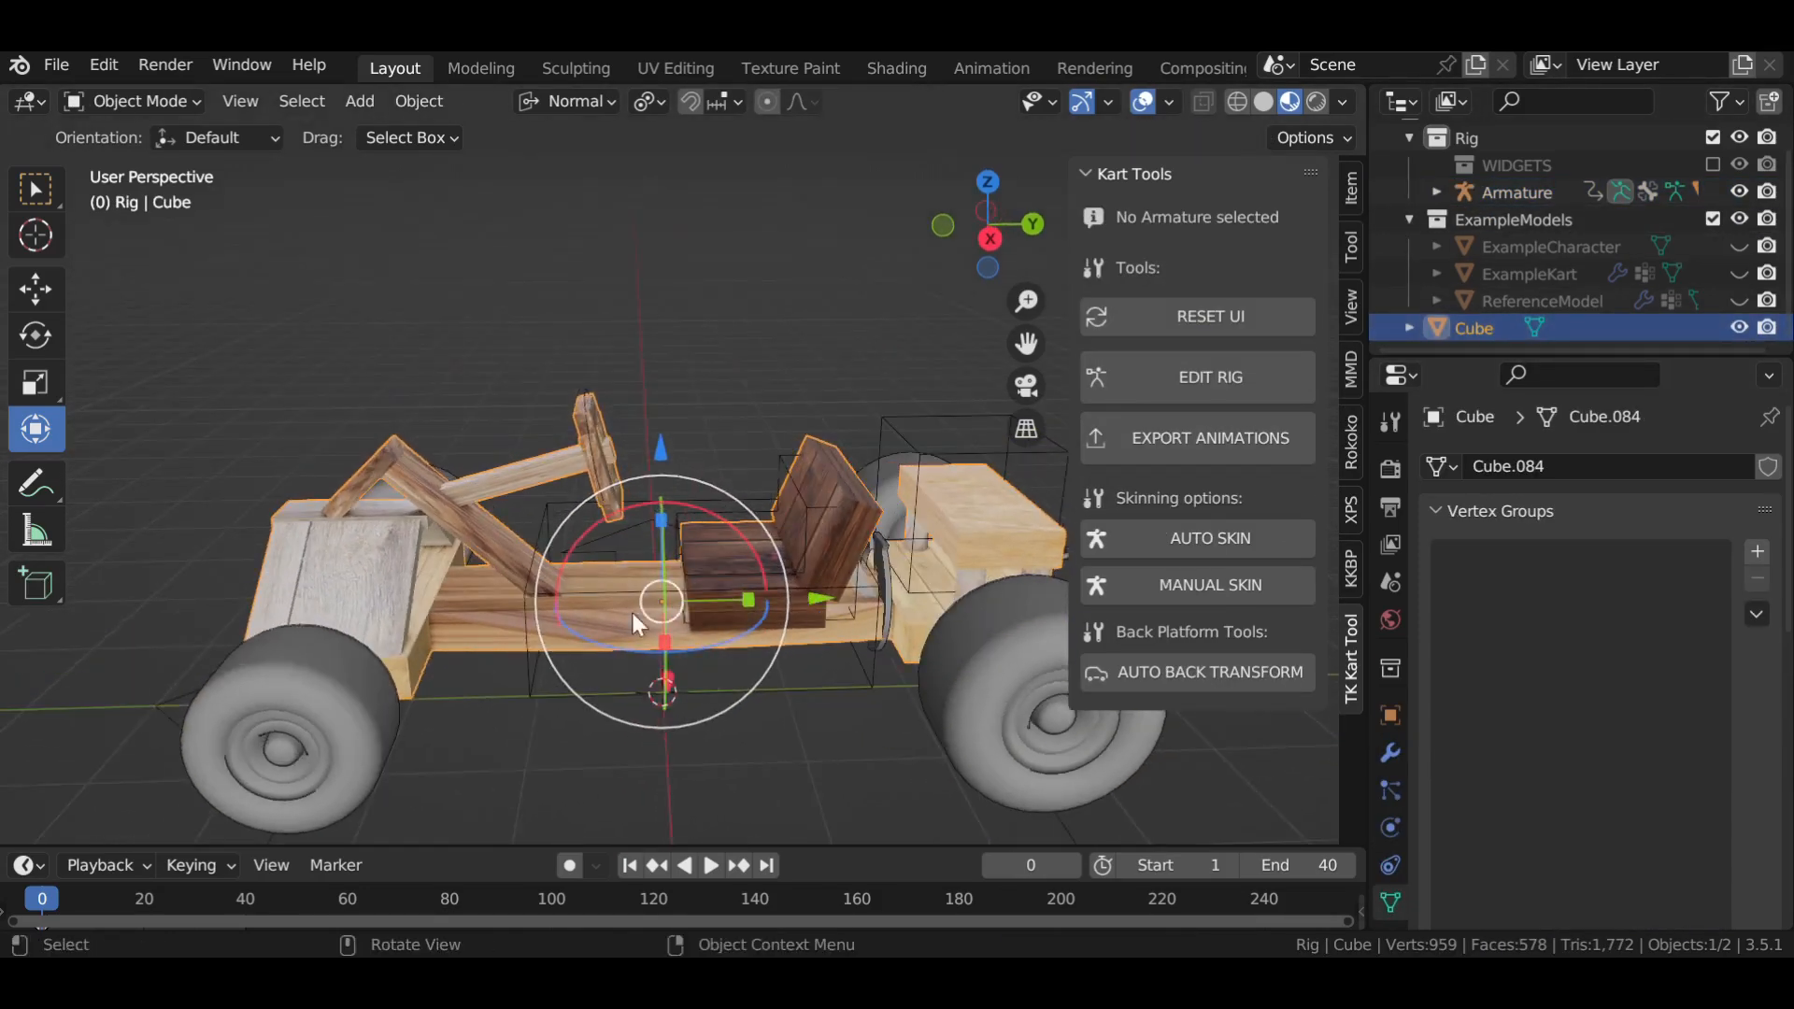
click(1170, 537)
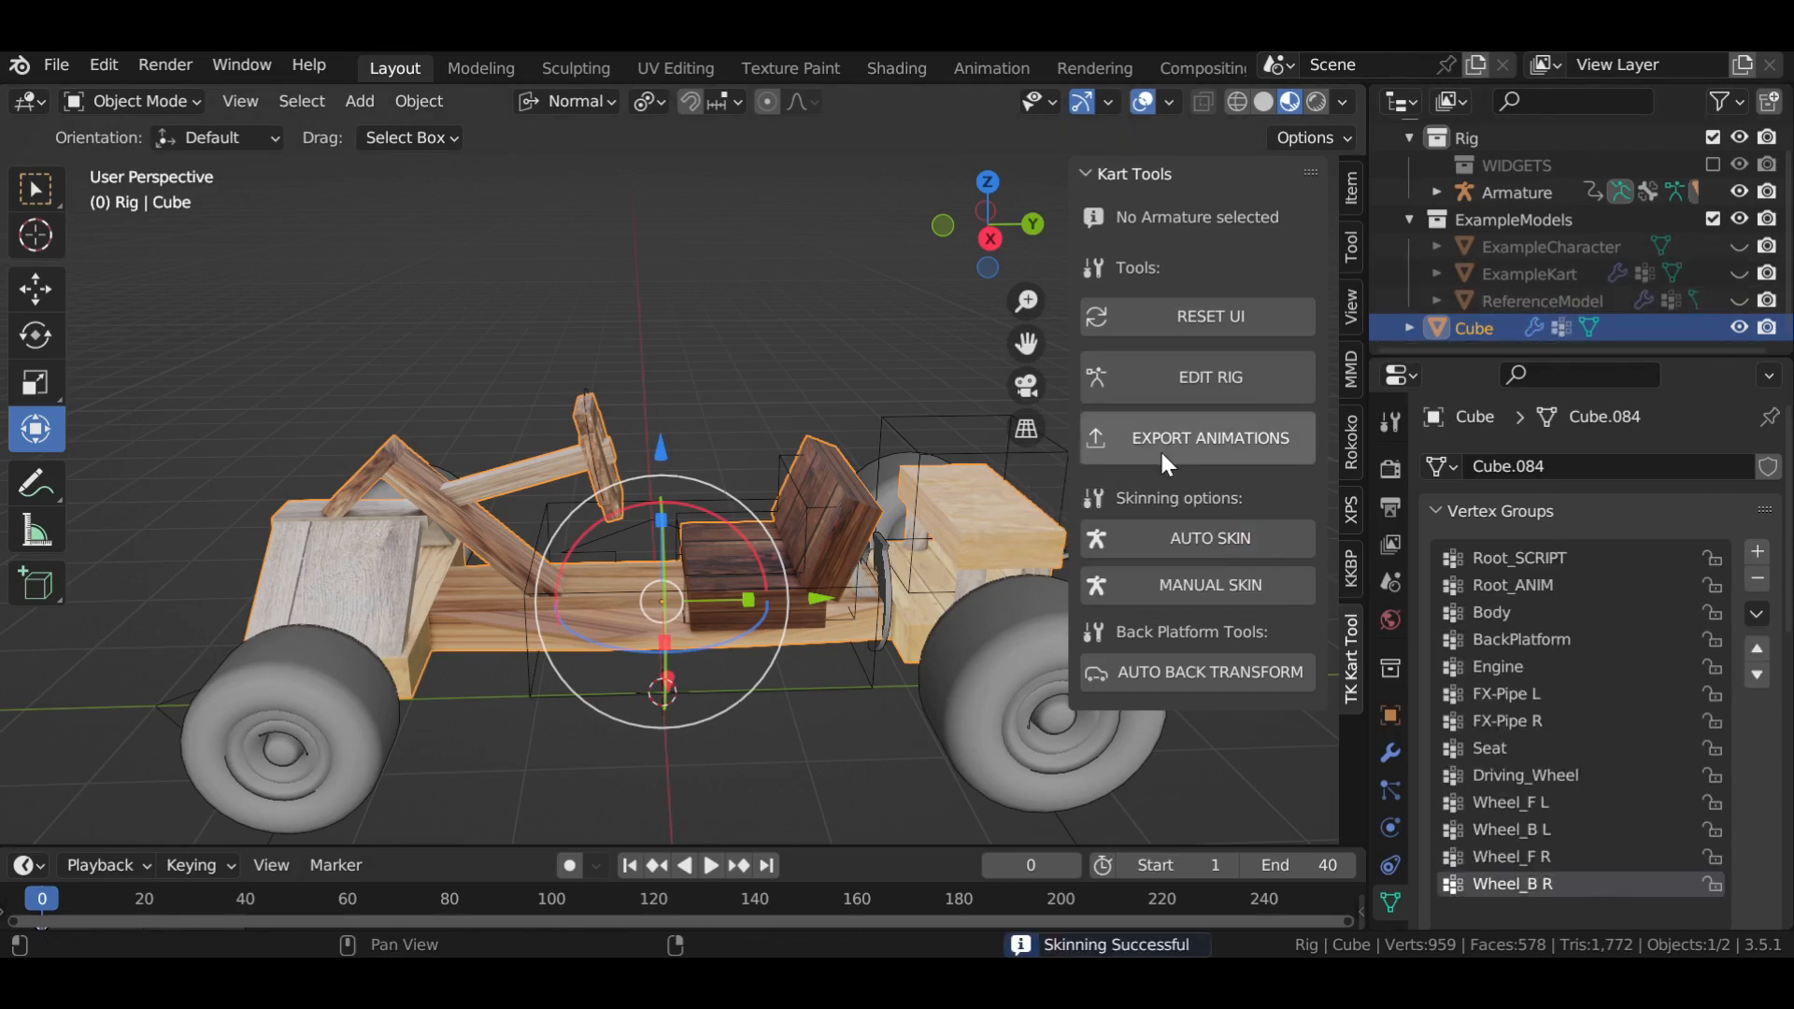
middle_drag(991, 495, 725, 532)
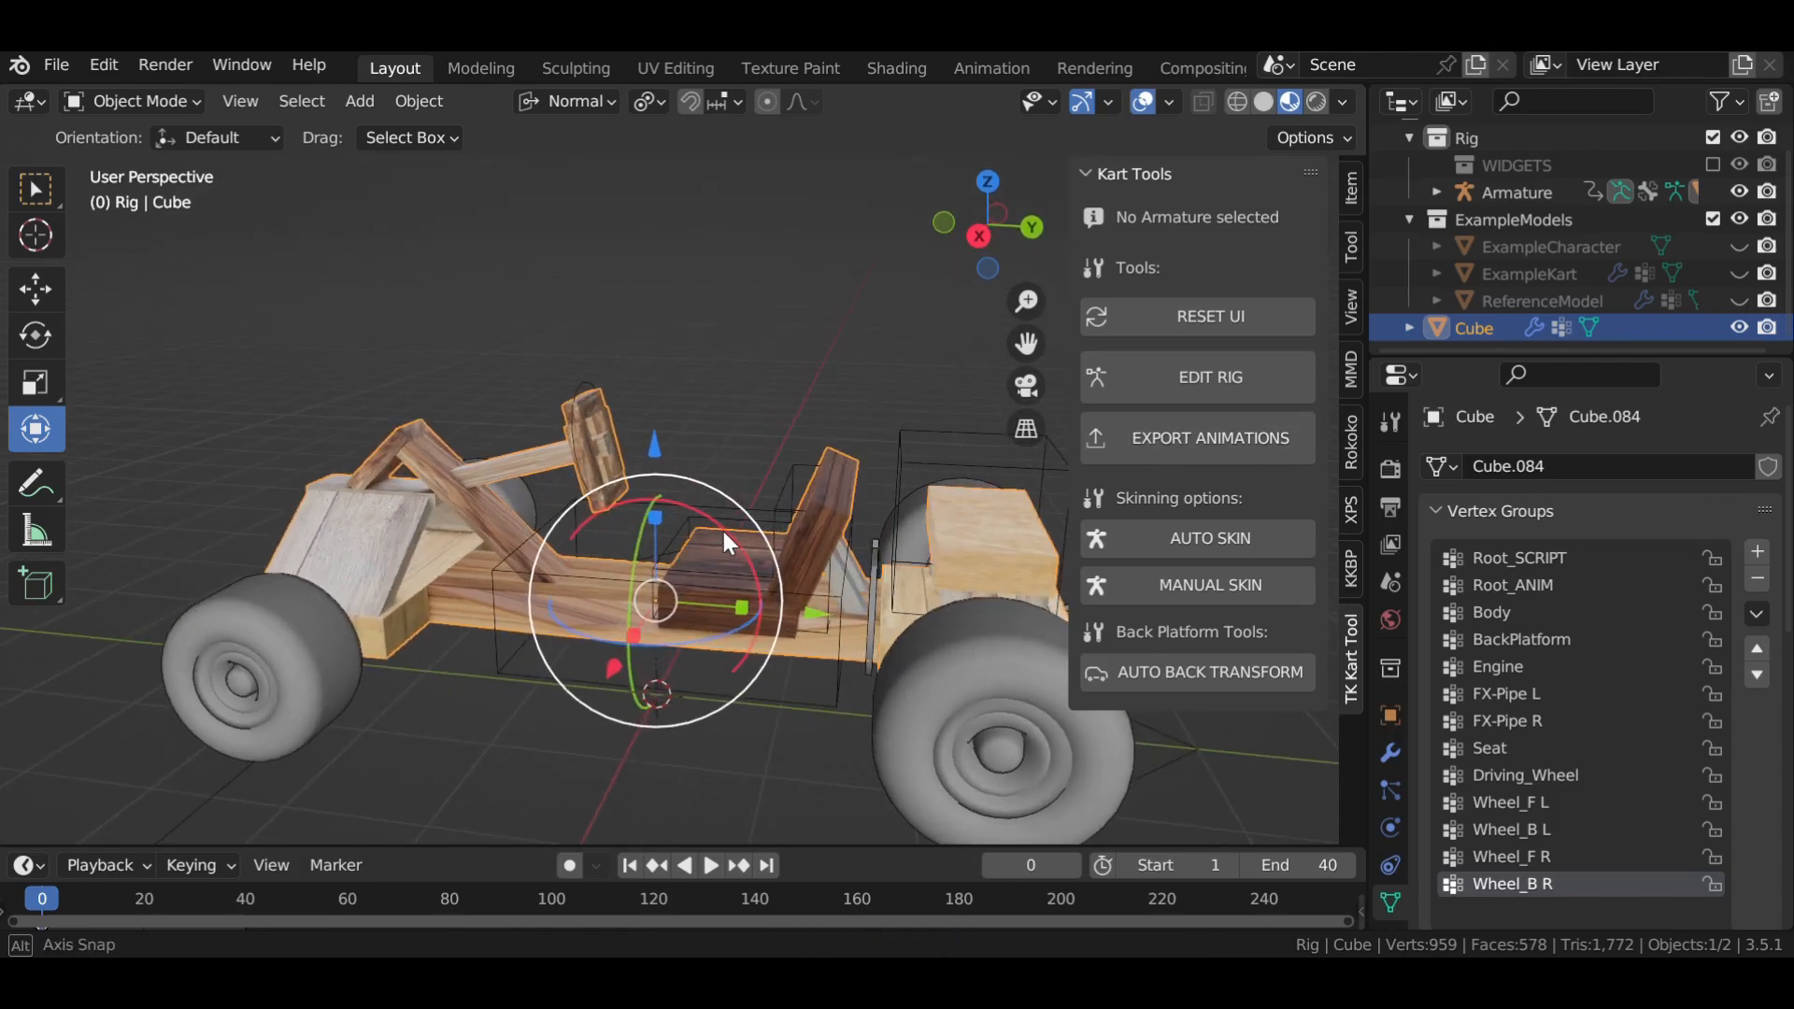
drag(1026, 301, 1026, 241)
middle_drag(972, 371, 899, 372)
drag(1026, 343, 1112, 380)
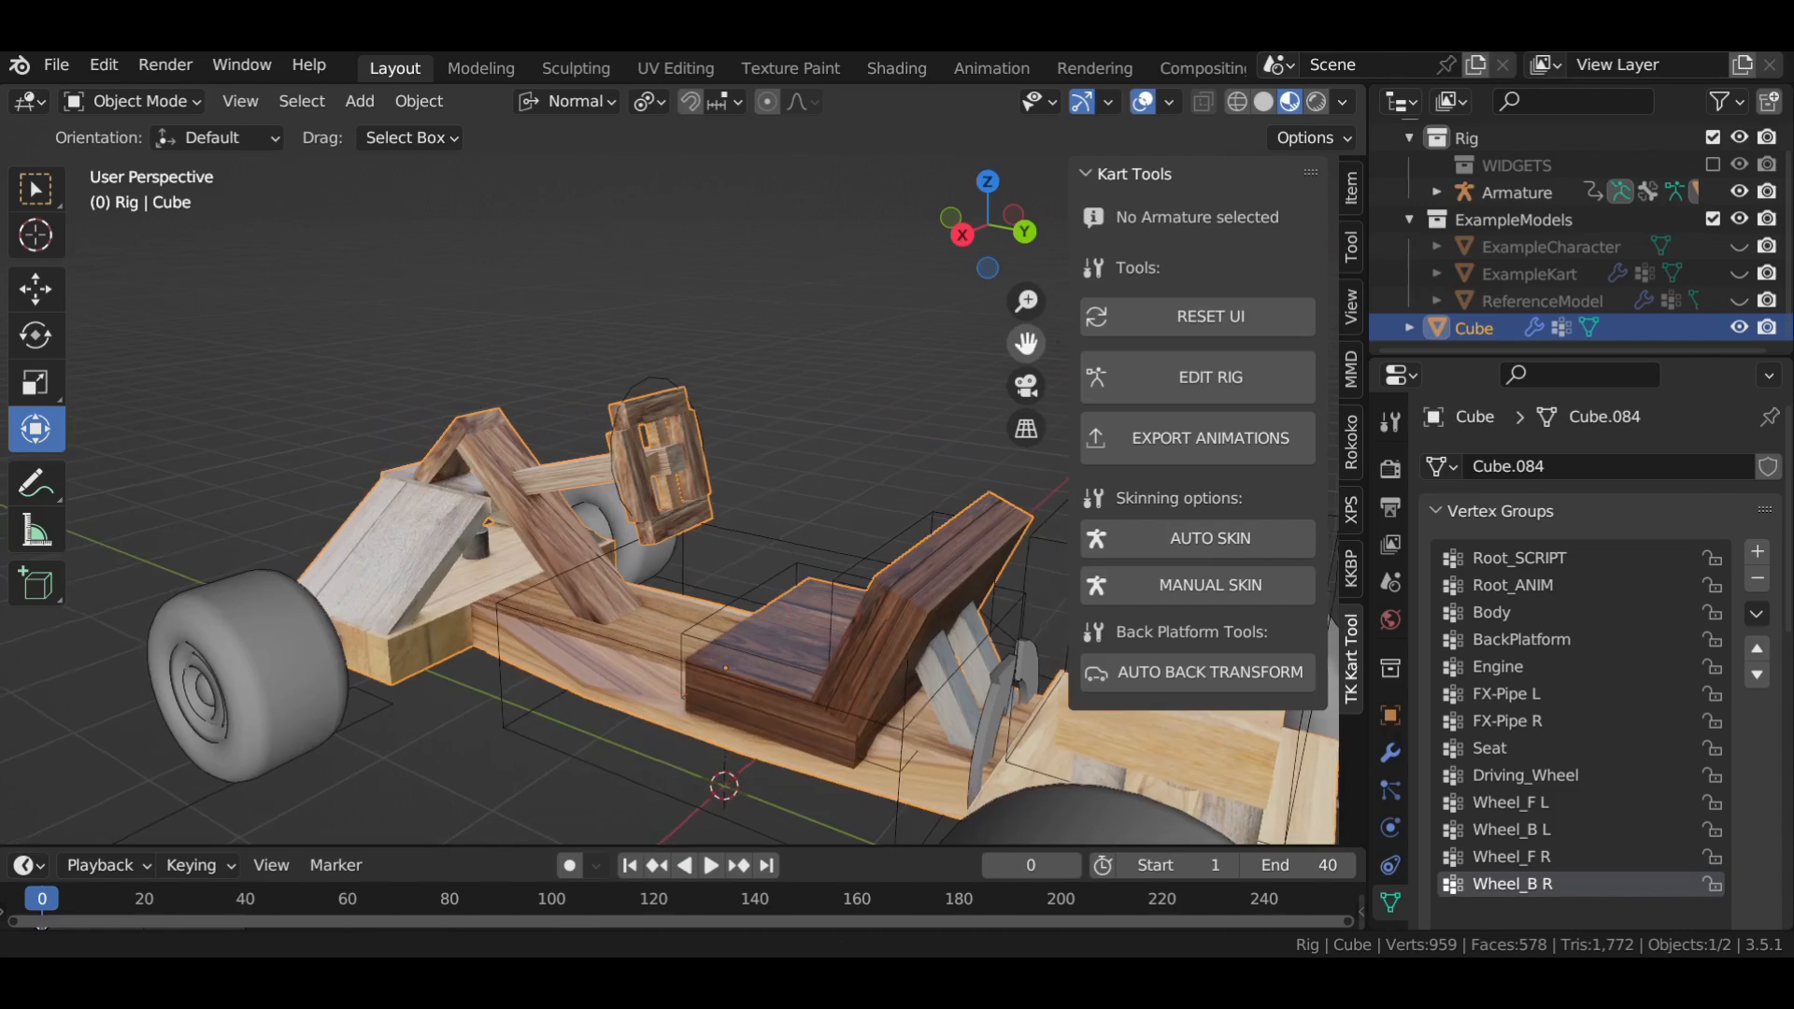
Step: Review the Cube's vertex groups in the outliner, then enter manual skinning mode
click(1411, 327)
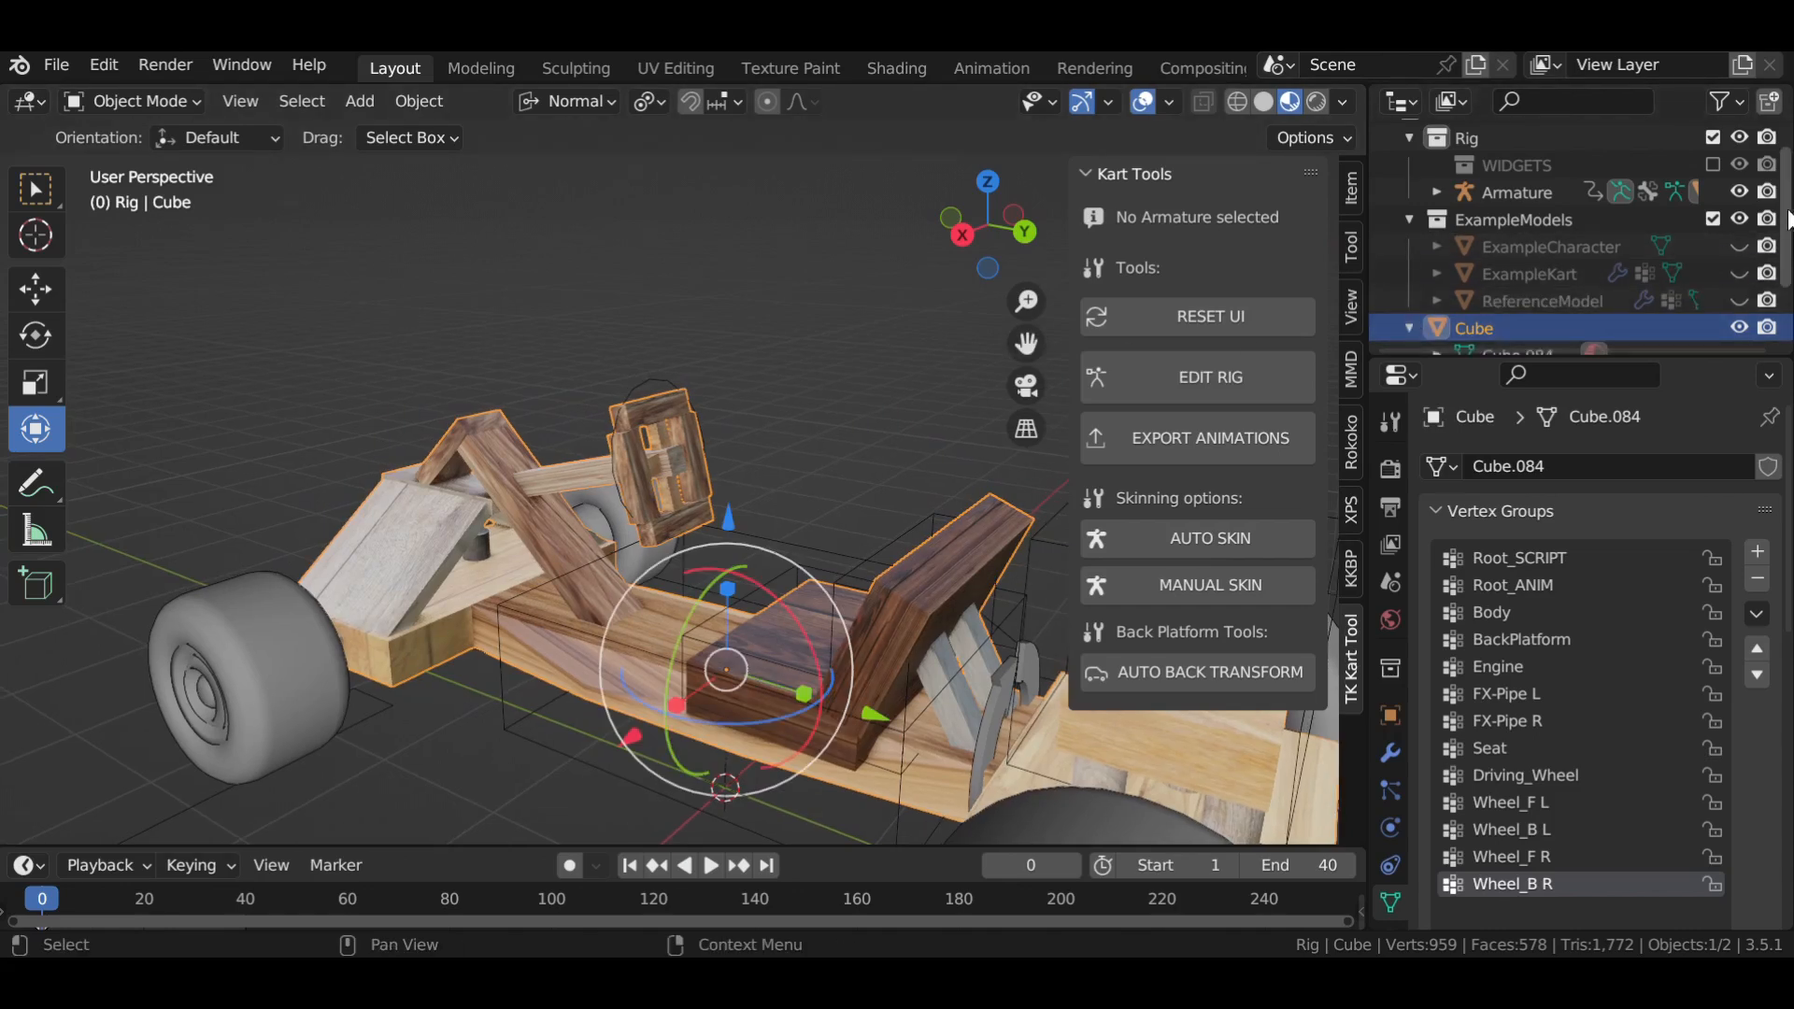
scroll(1406, 281, down, 2)
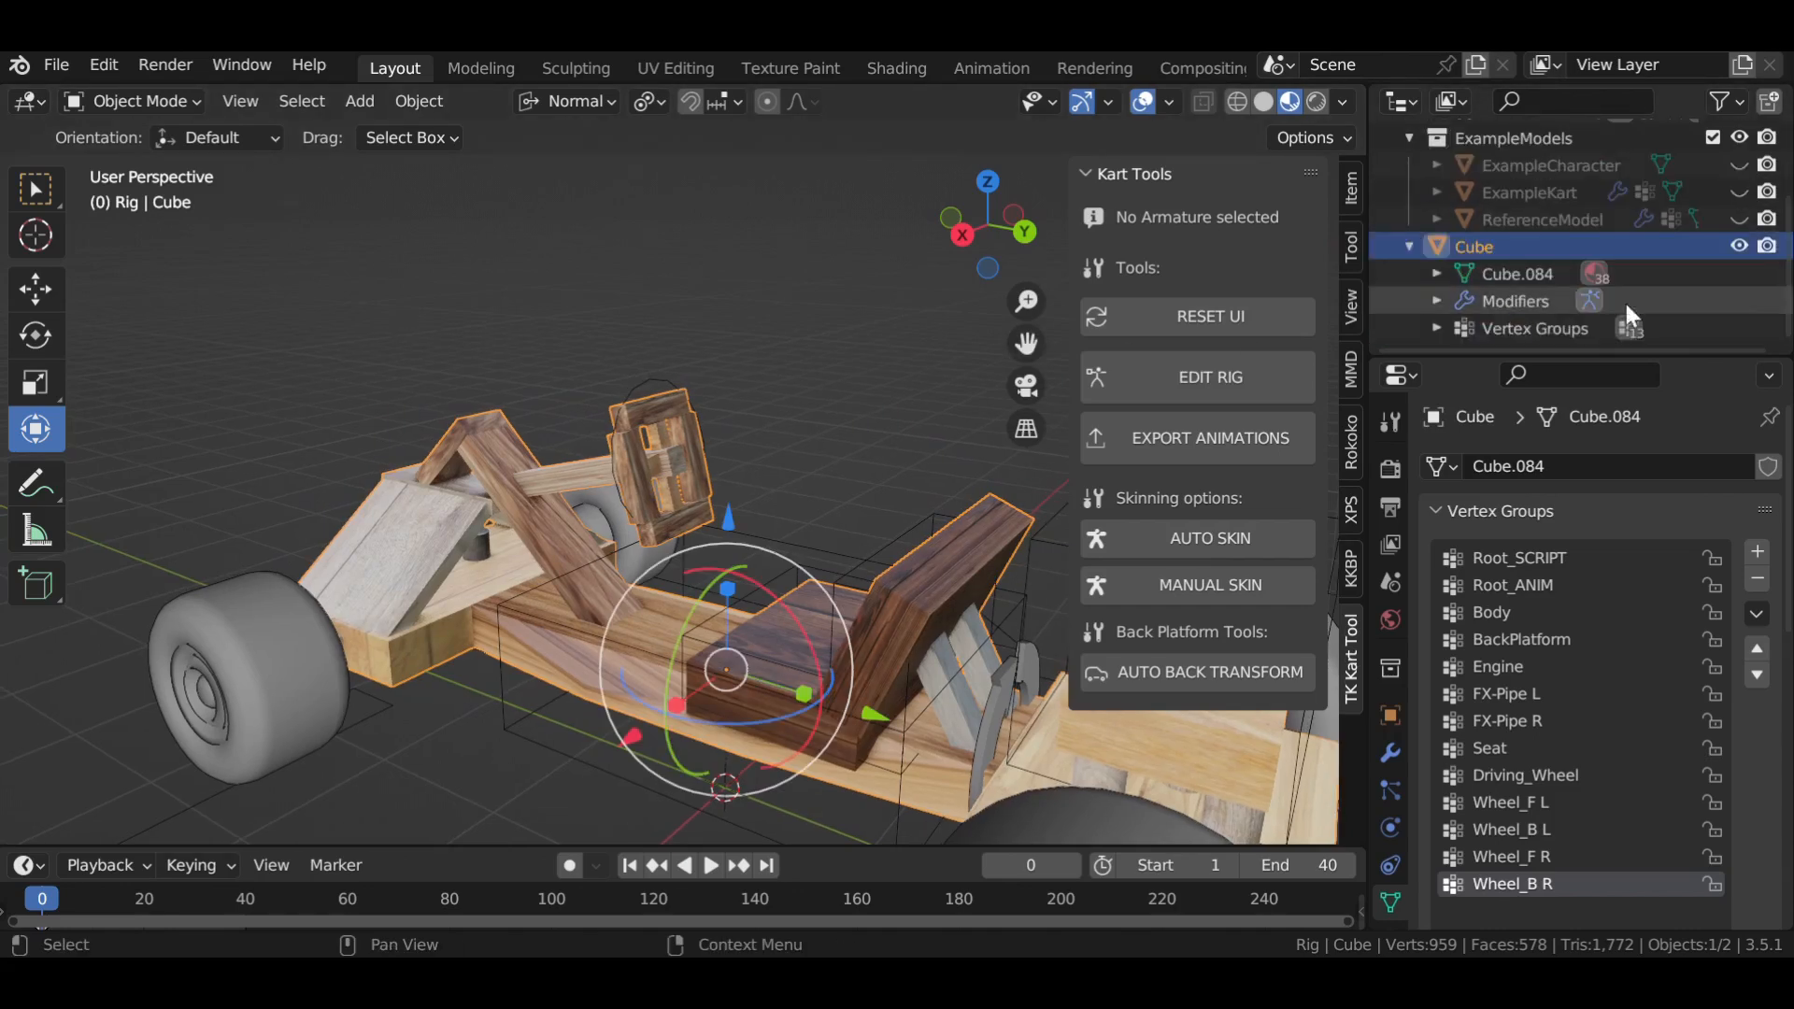
click(1410, 239)
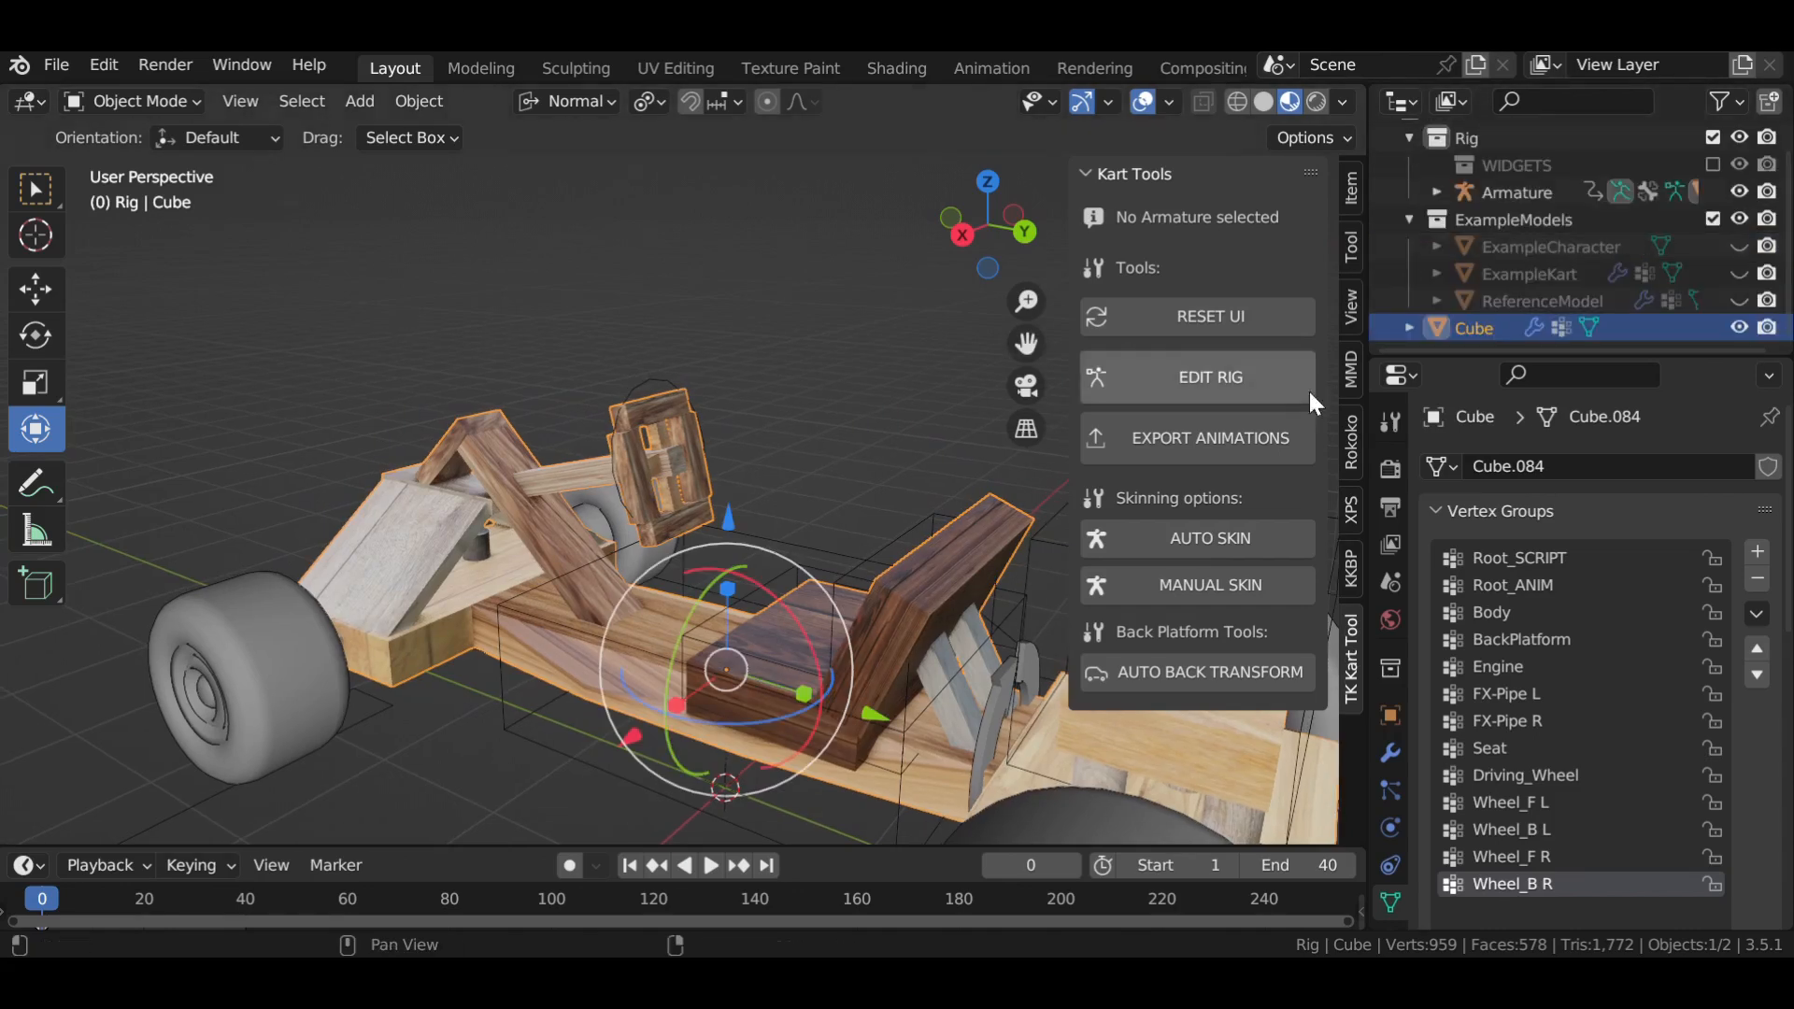
click(1173, 585)
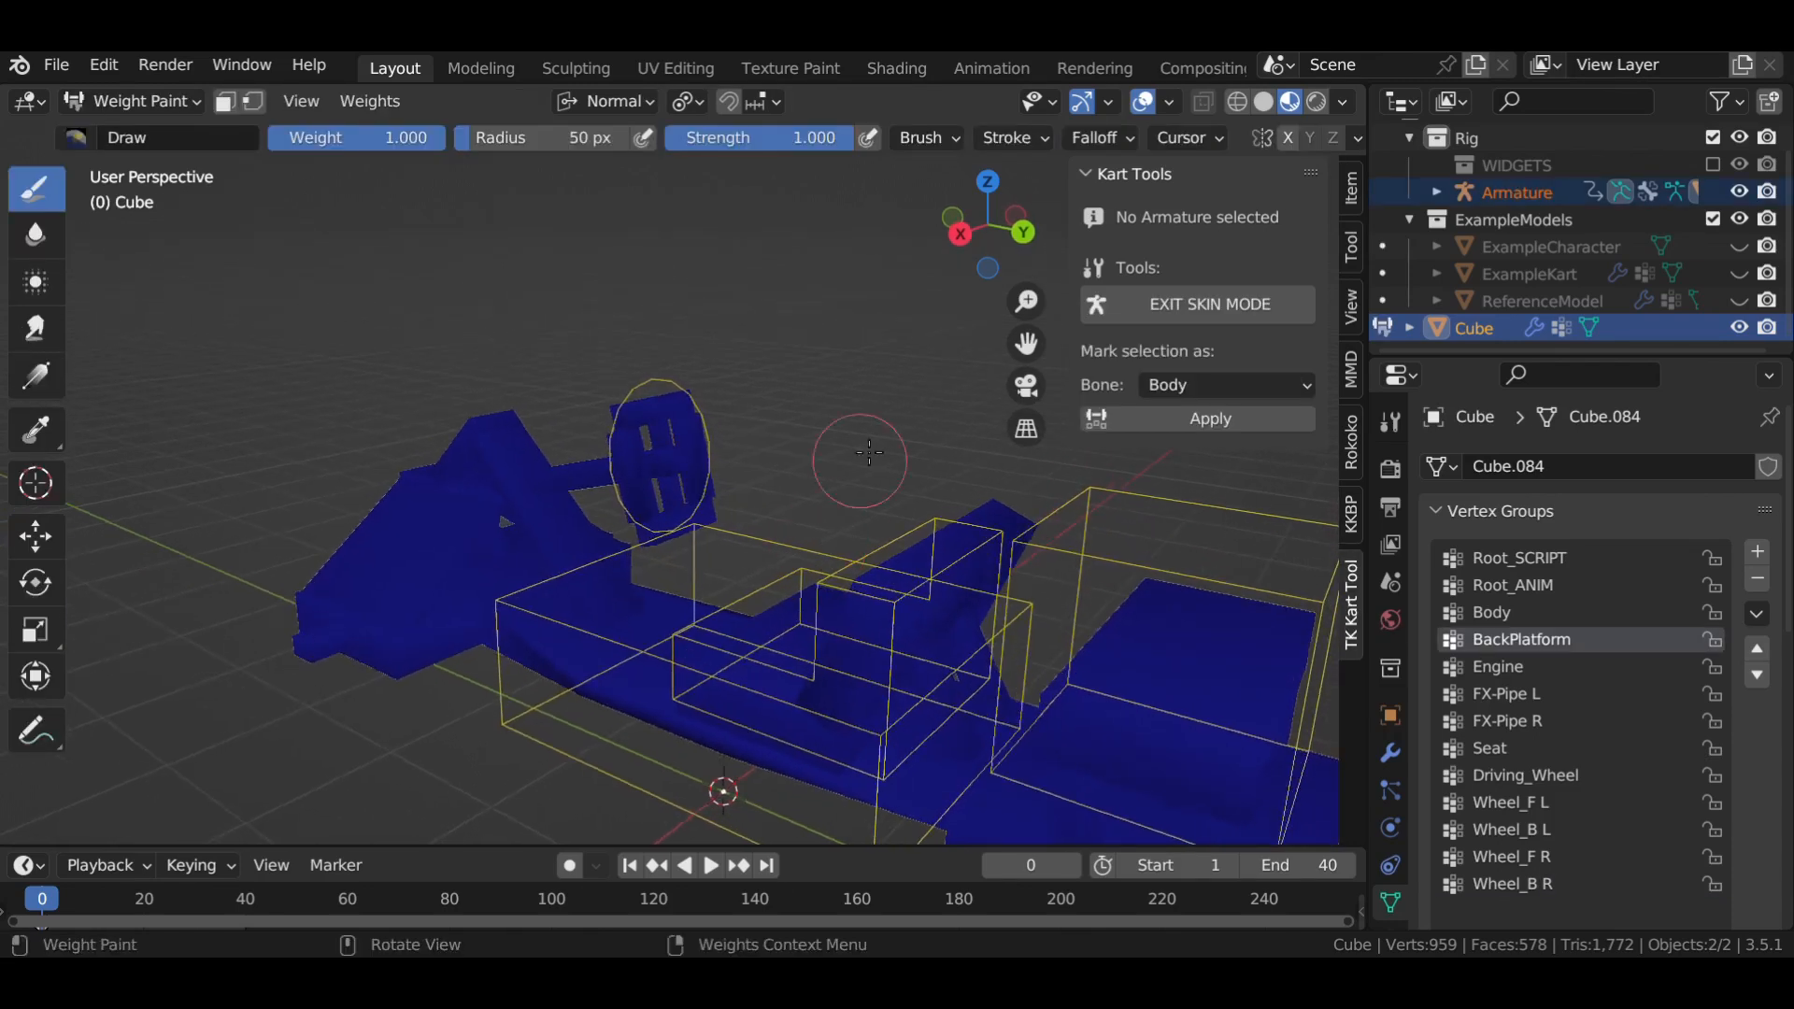
Step: Zoom in on the steering wheel, choose the Add brush and enlarge its radius
drag(1026, 301, 1026, 271)
middle_drag(897, 373, 961, 362)
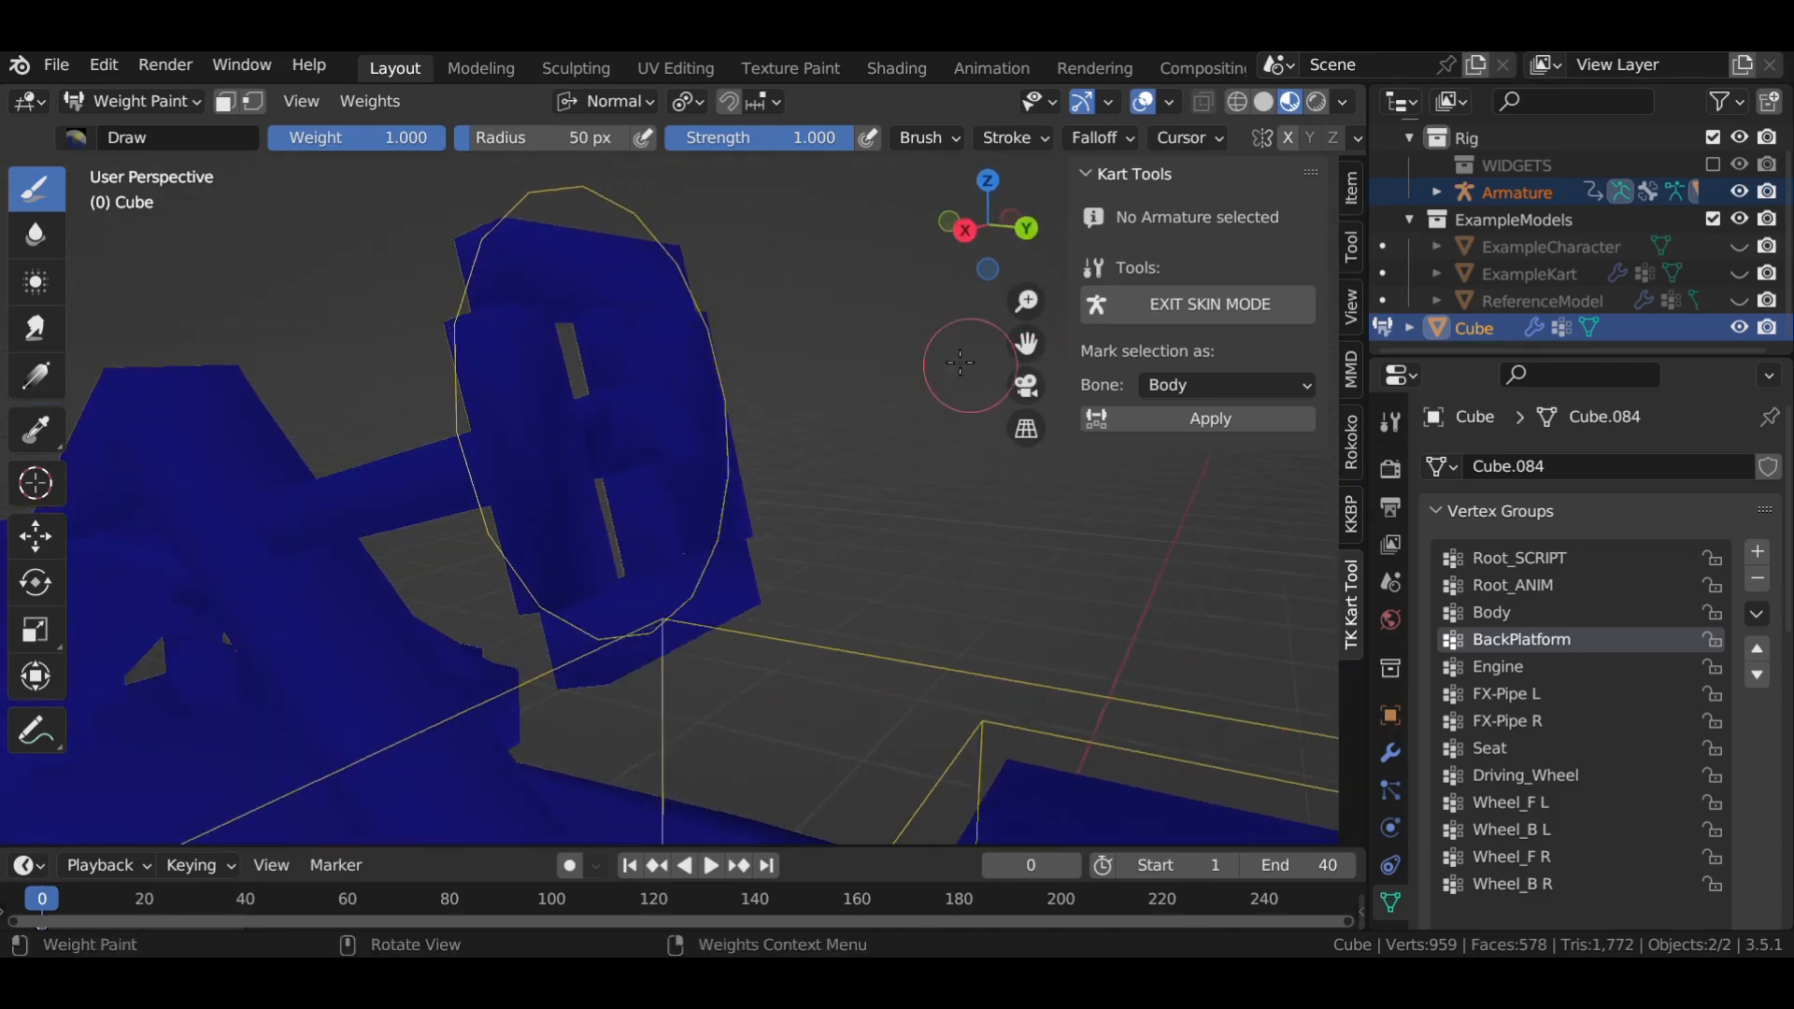
click(82, 135)
click(155, 202)
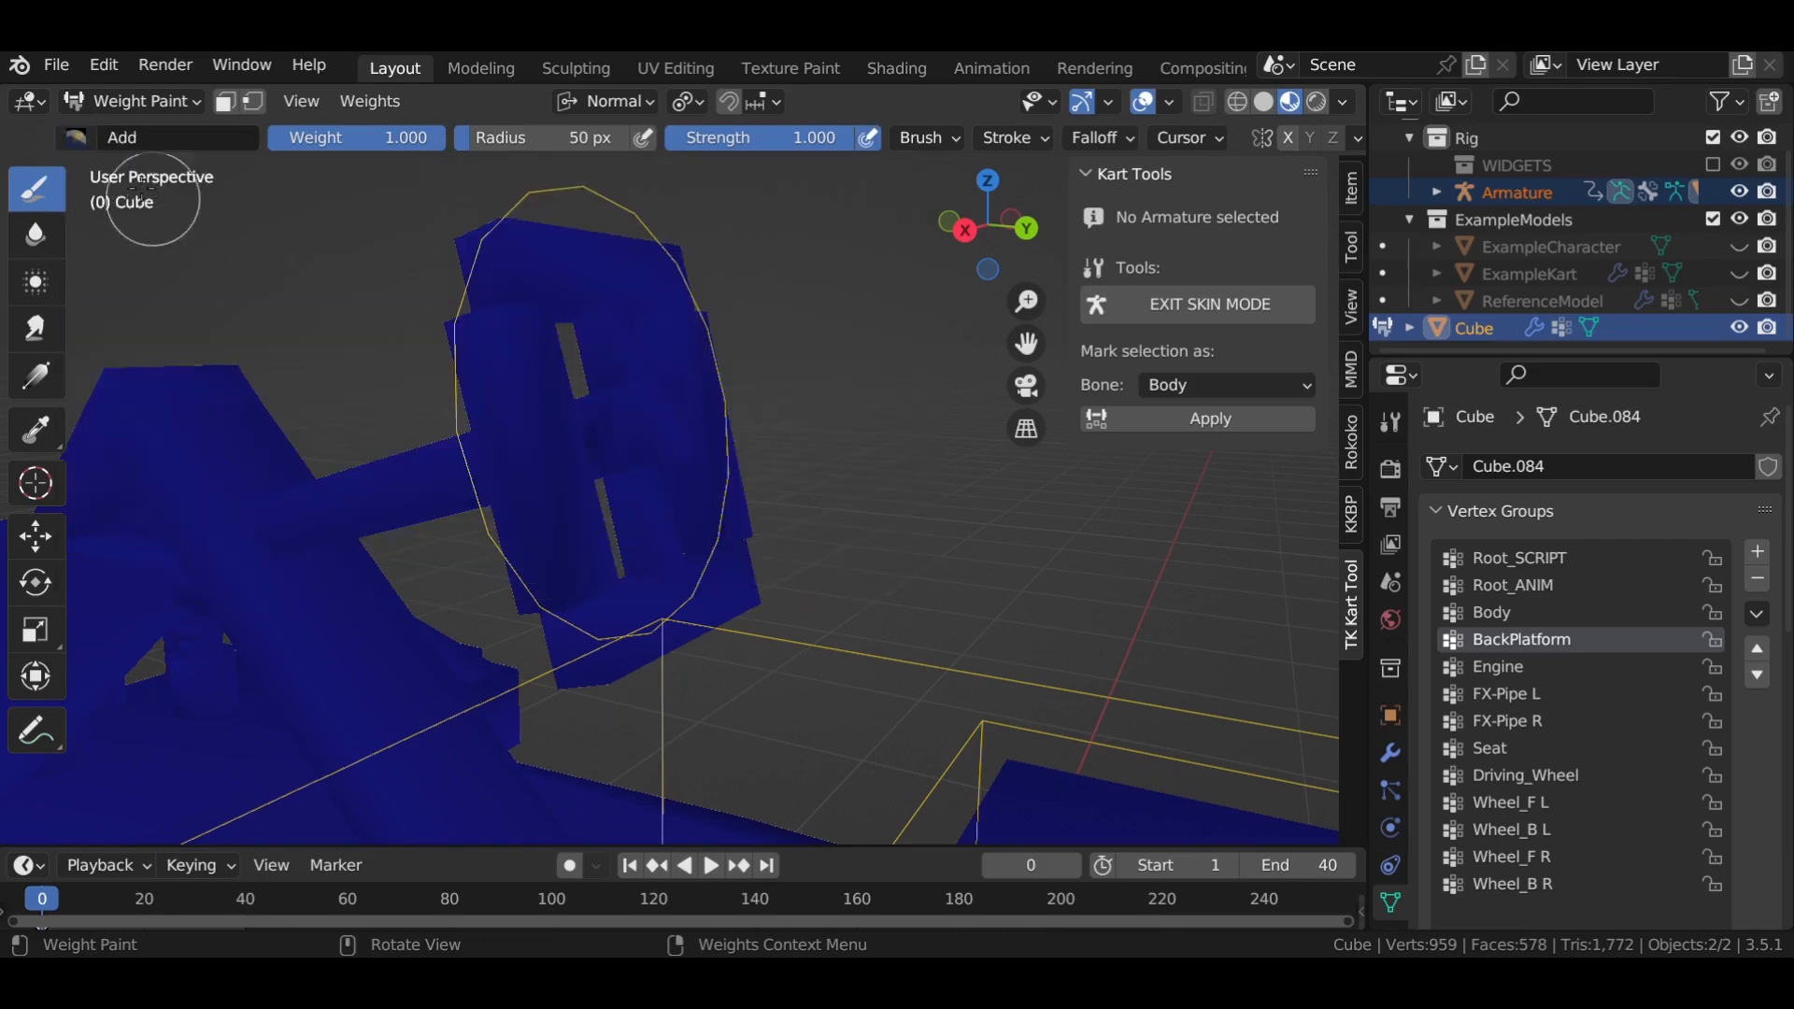
click(75, 136)
mouse_move(502, 131)
mouse_down()
mouse_move(561, 131)
mouse_move(512, 138)
mouse_up()
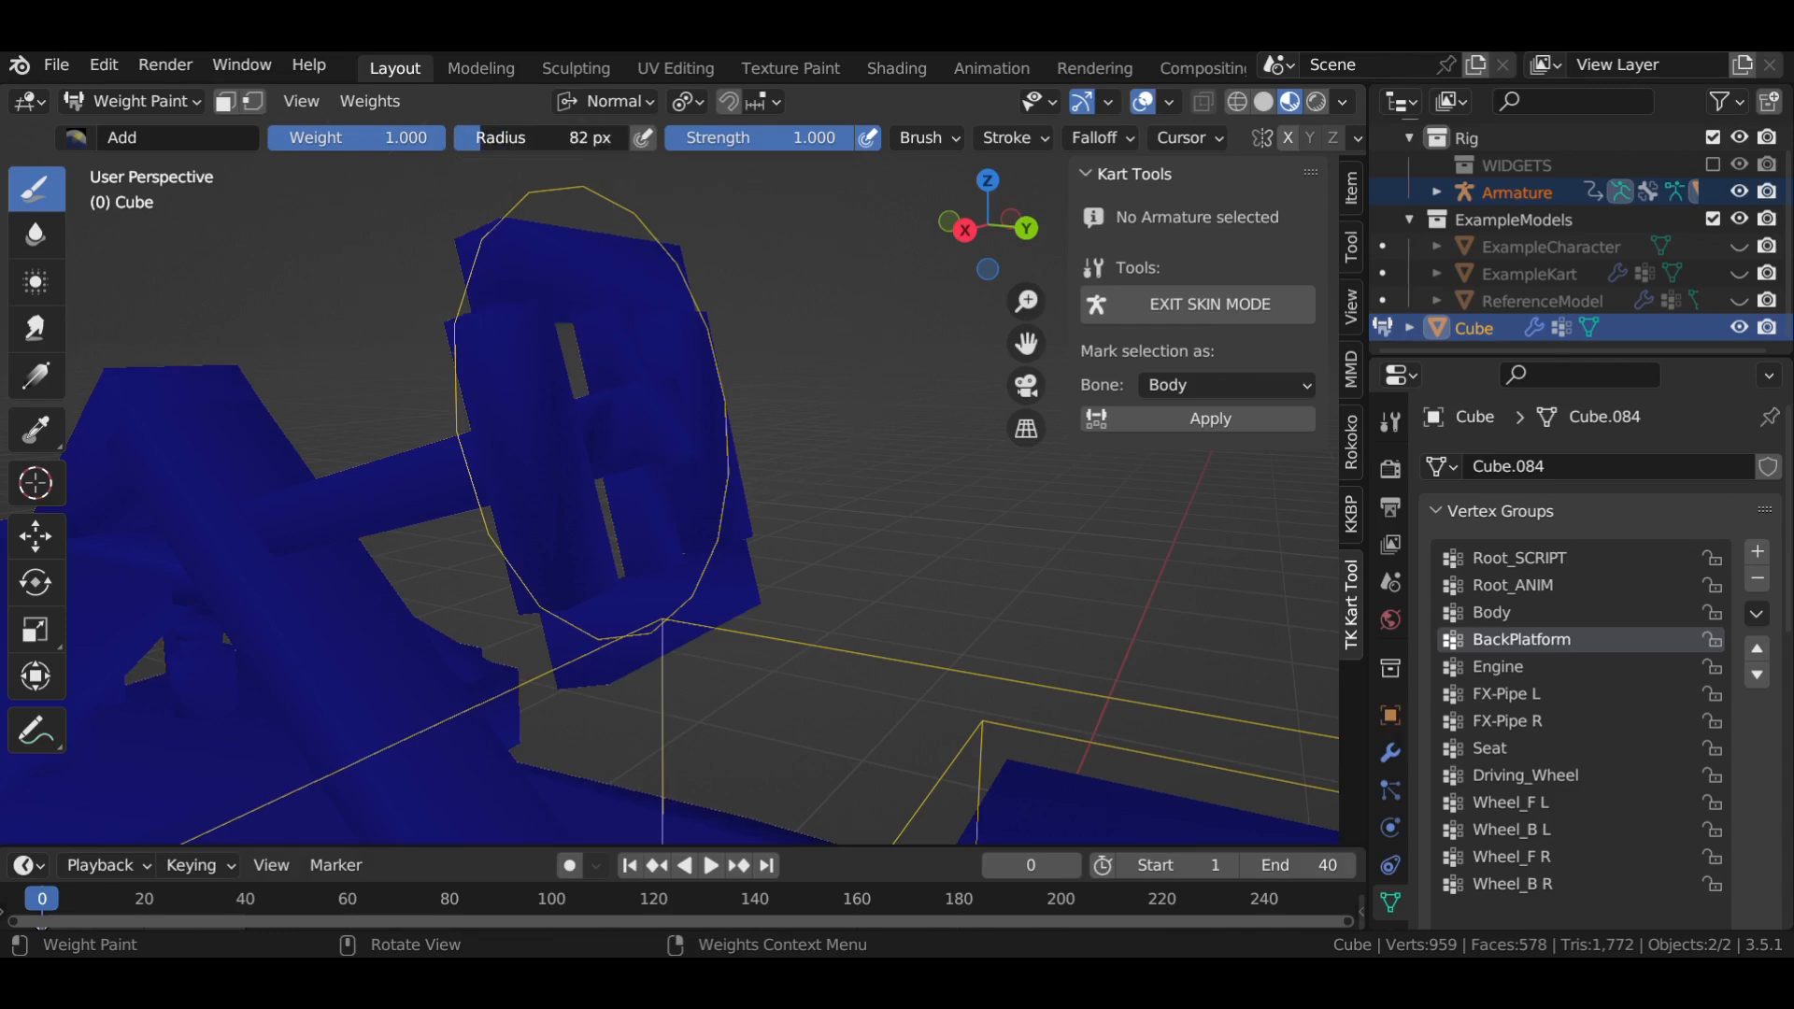
middle_drag(680, 381, 680, 367)
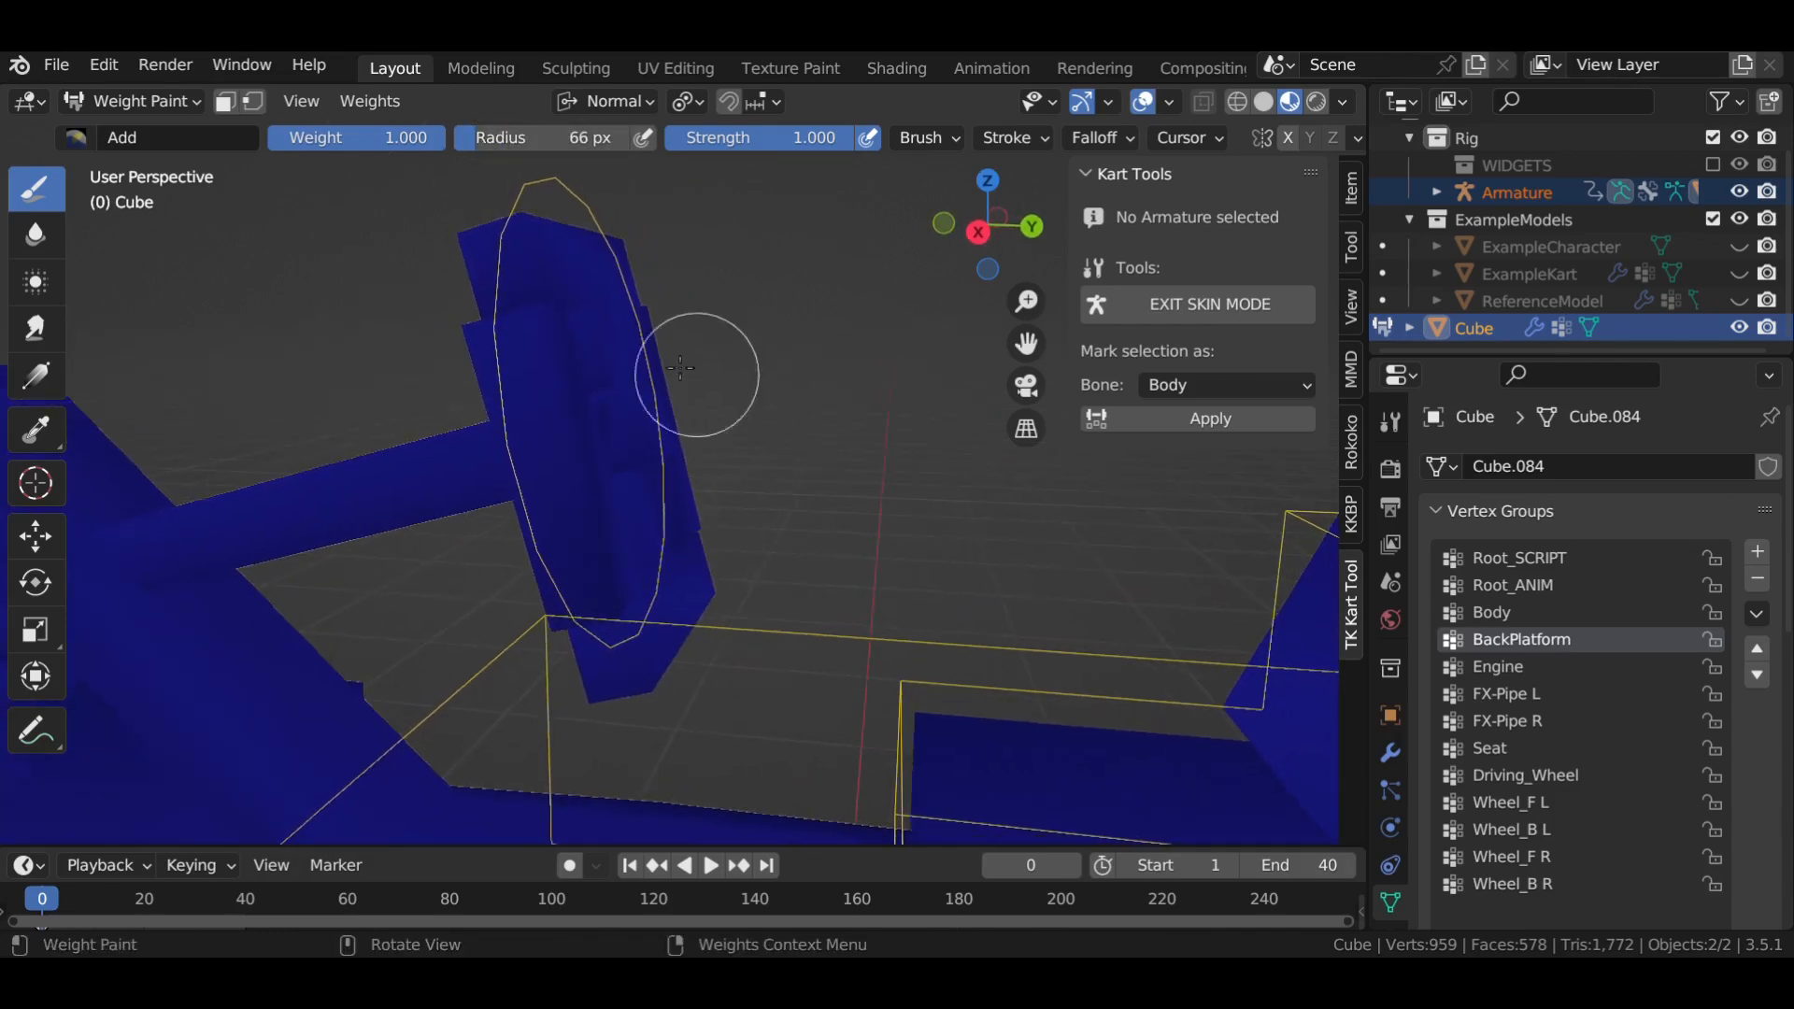
click(1198, 387)
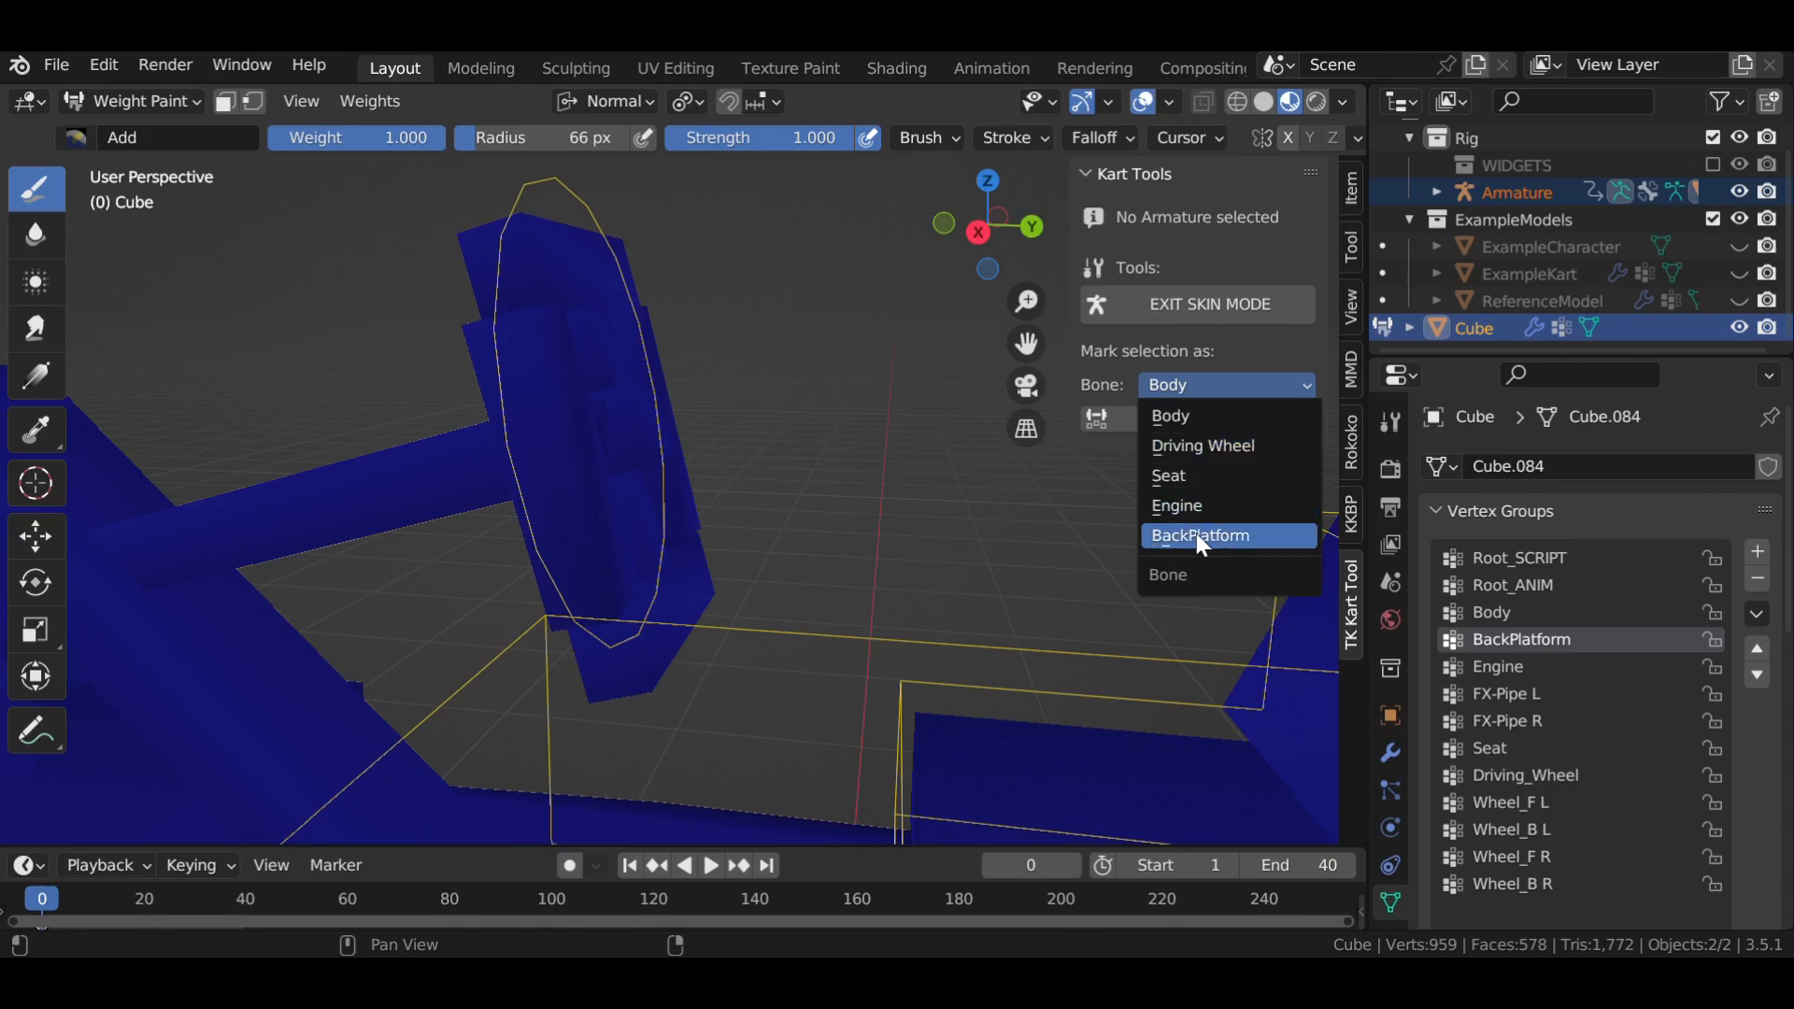
Step: Set Driving Wheel as the target bone and paint weight onto the steering column
middle_drag(681, 541, 985, 521)
drag(1026, 343, 542, 340)
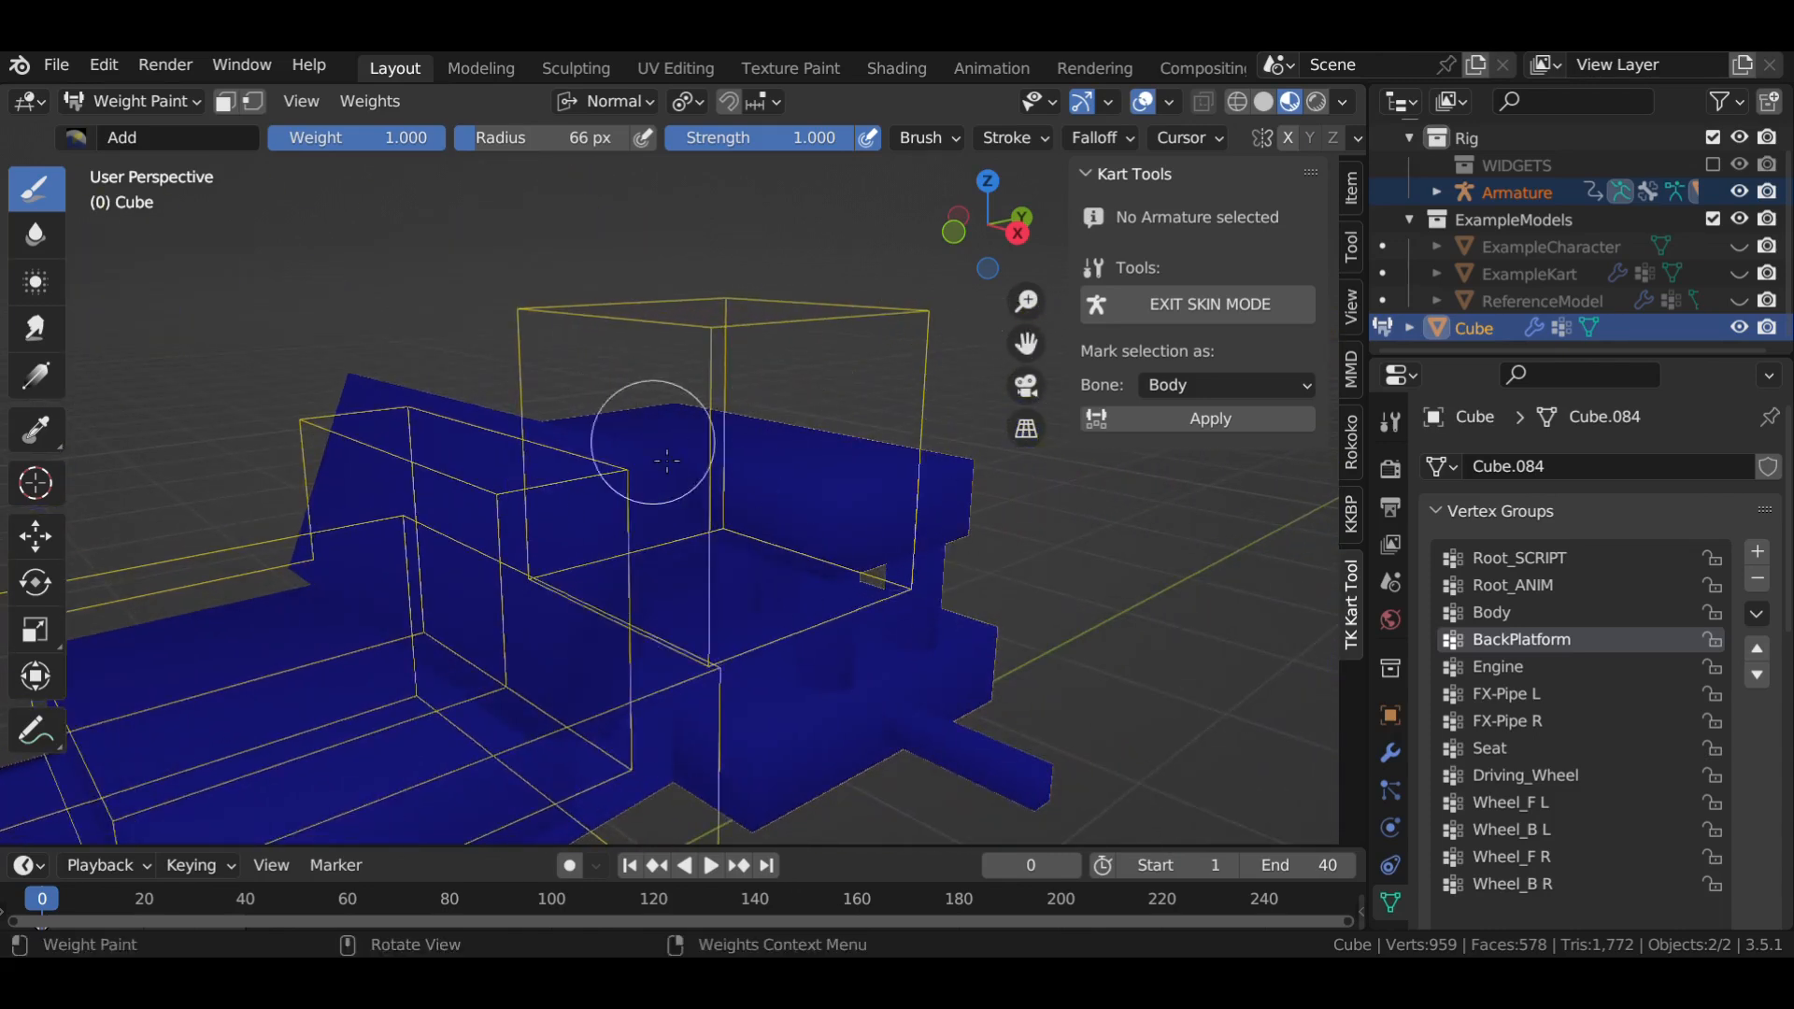
drag(1024, 348, 1588, 344)
middle_drag(849, 384, 762, 366)
click(1199, 391)
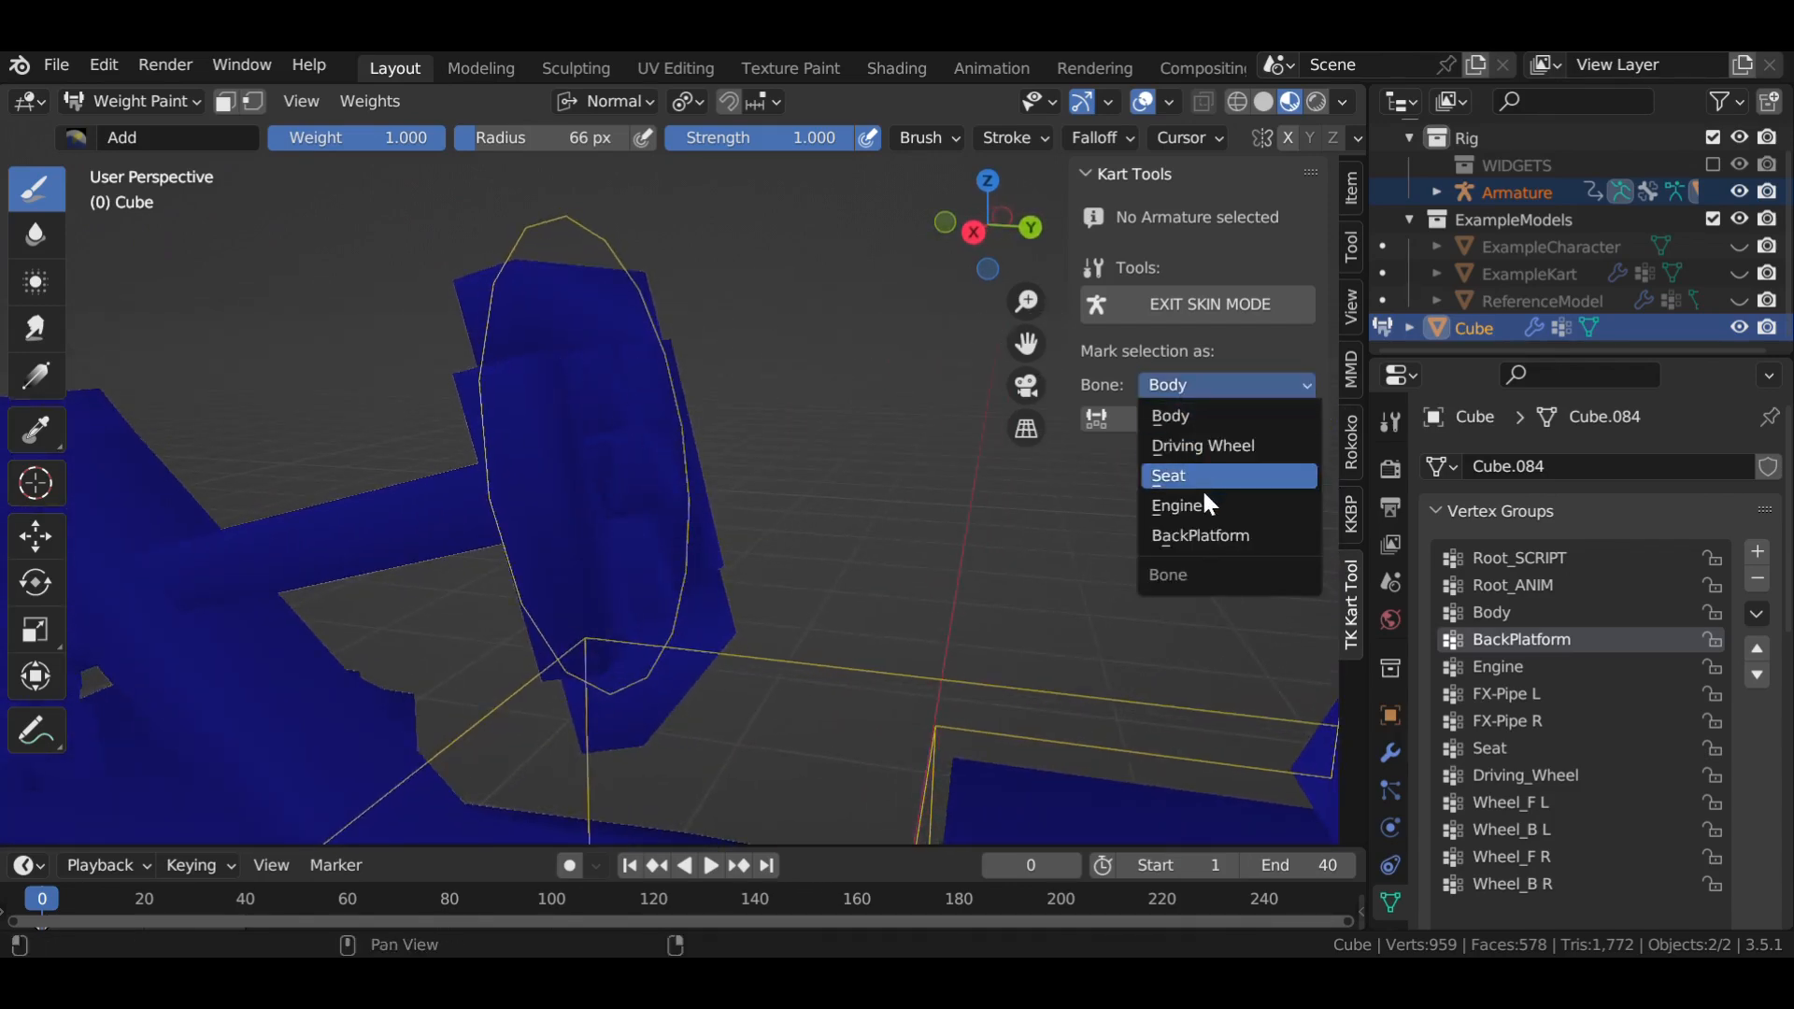
click(1190, 458)
middle_drag(934, 523, 760, 603)
mouse_move(761, 603)
mouse_down()
mouse_move(689, 641)
mouse_move(619, 509)
mouse_up()
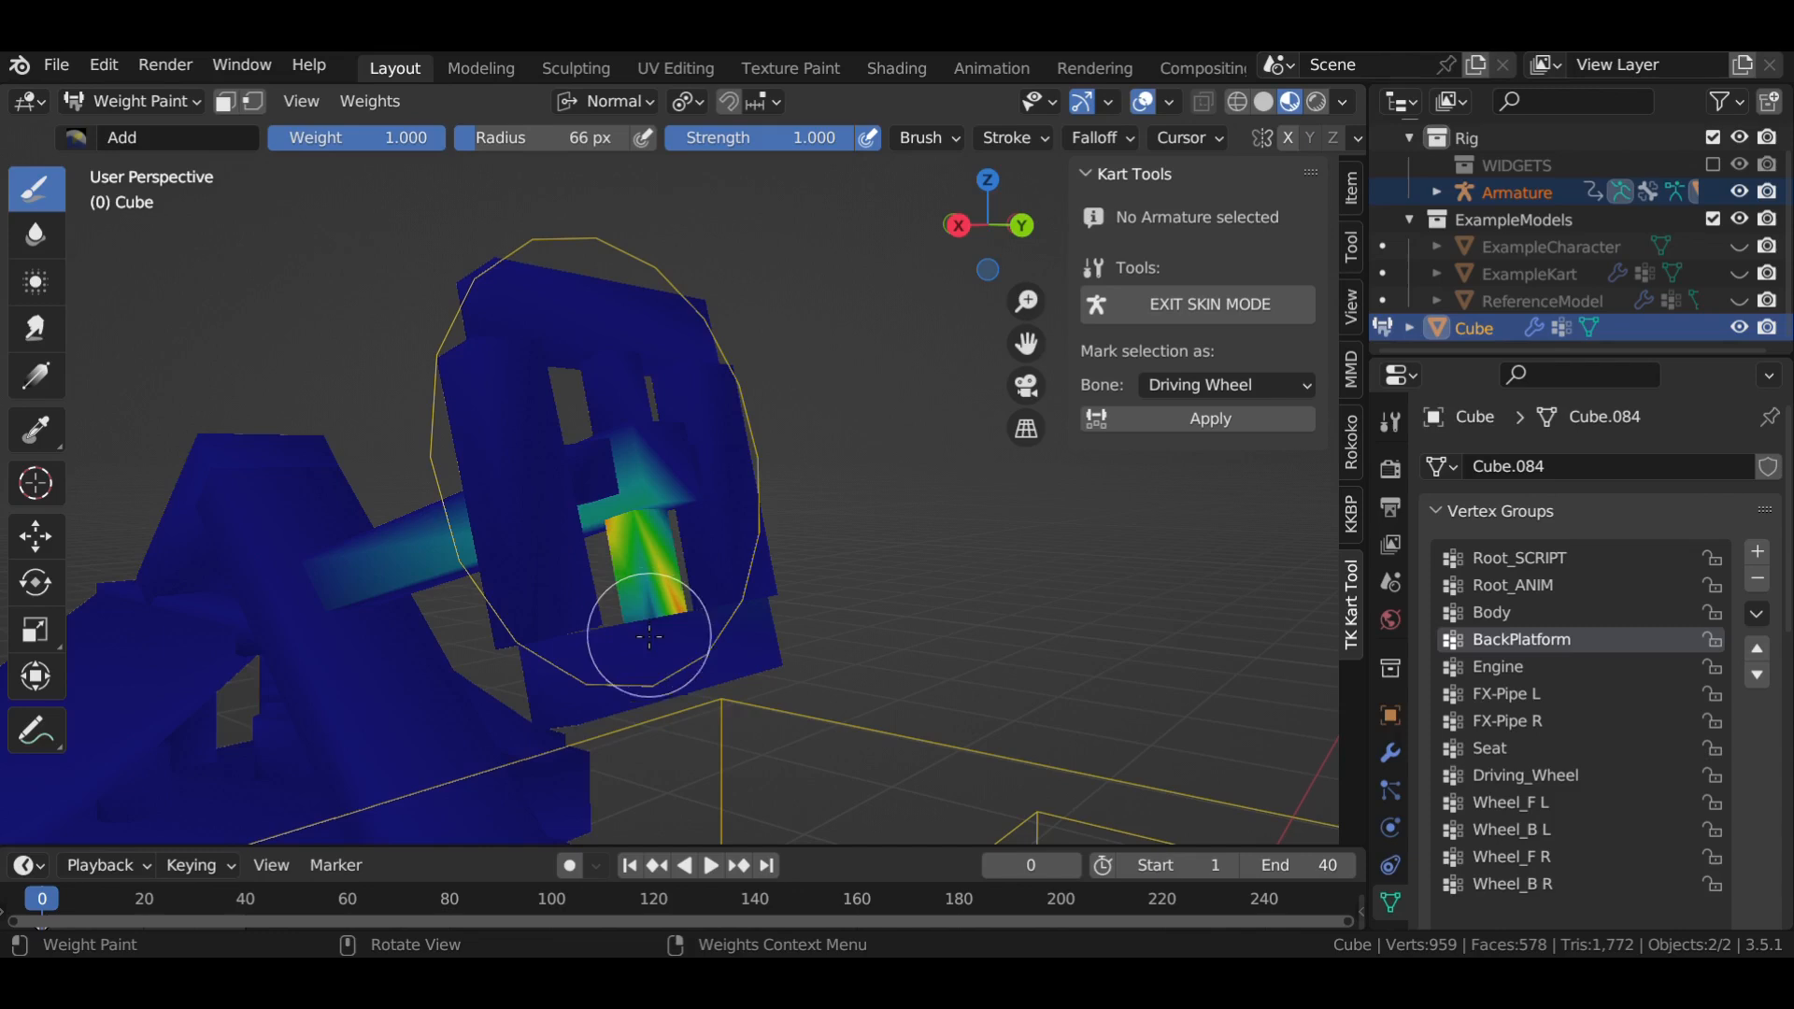
Step: Paint full weight across the steering wheel's top strip and its ends
middle_drag(649, 634, 625, 687)
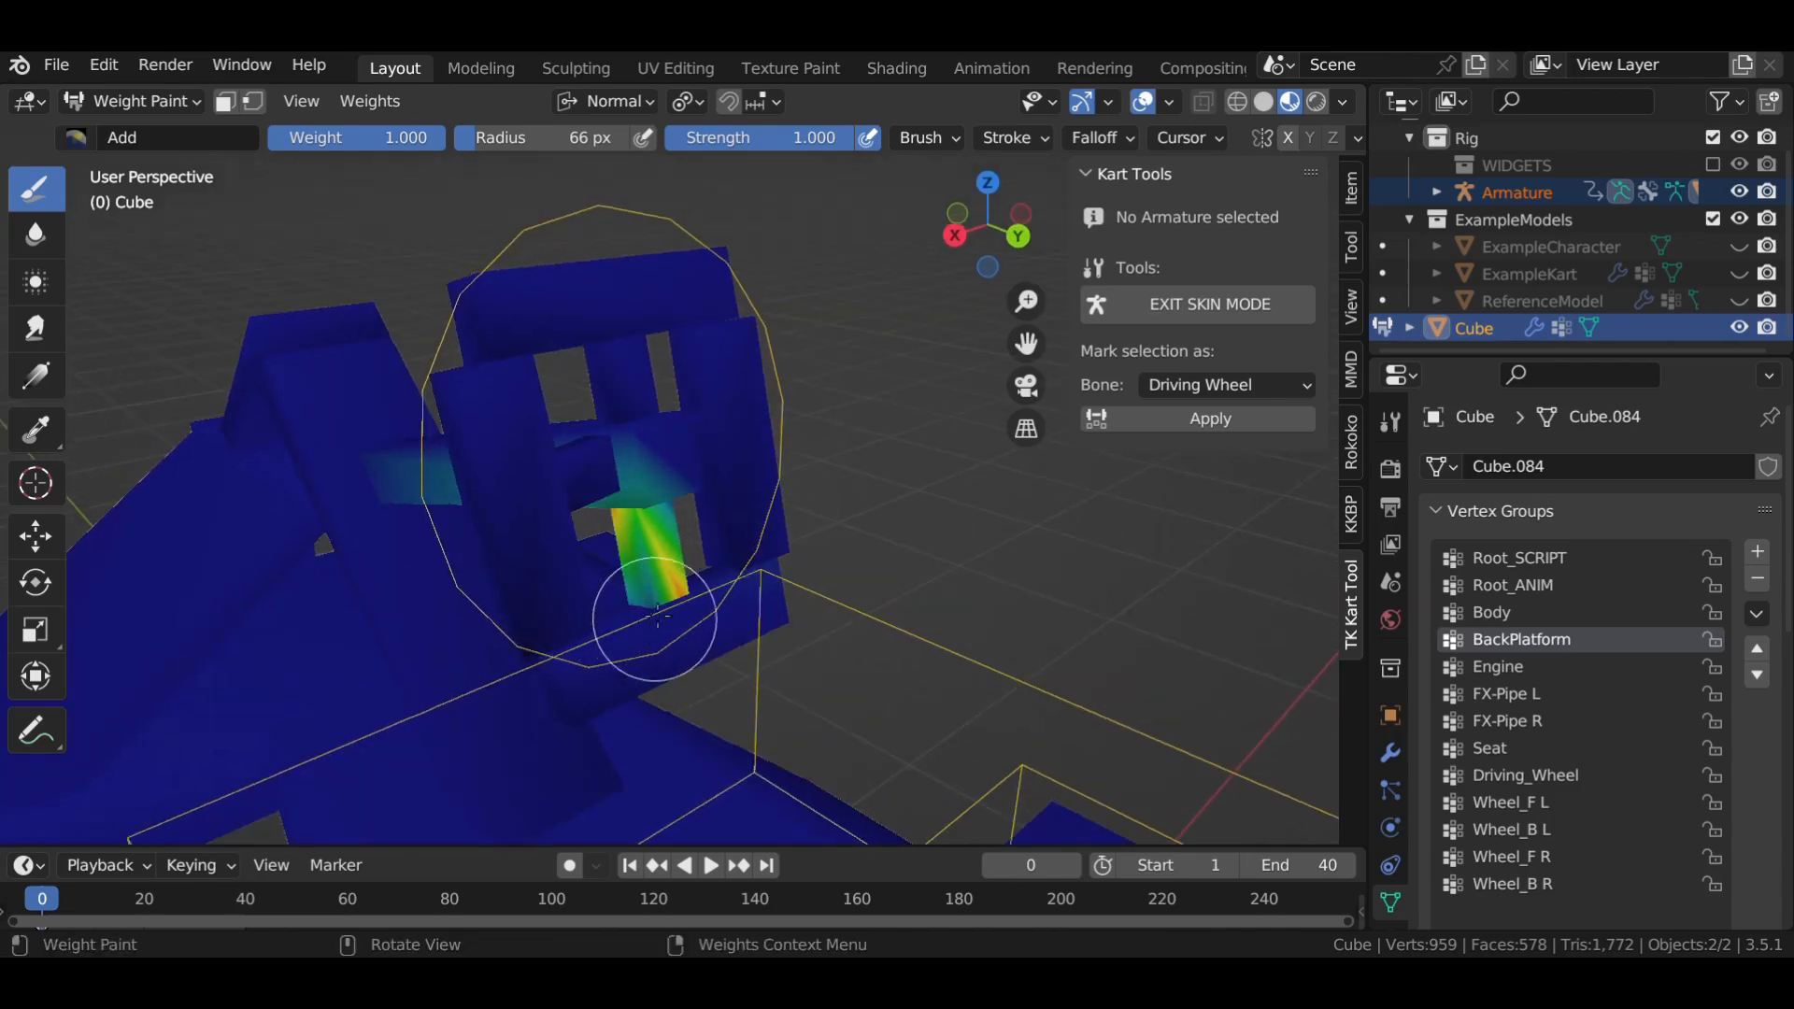
middle_drag(648, 603, 652, 600)
mouse_move(612, 345)
mouse_down()
mouse_move(552, 329)
mouse_move(490, 266)
mouse_move(518, 285)
mouse_move(472, 359)
mouse_up()
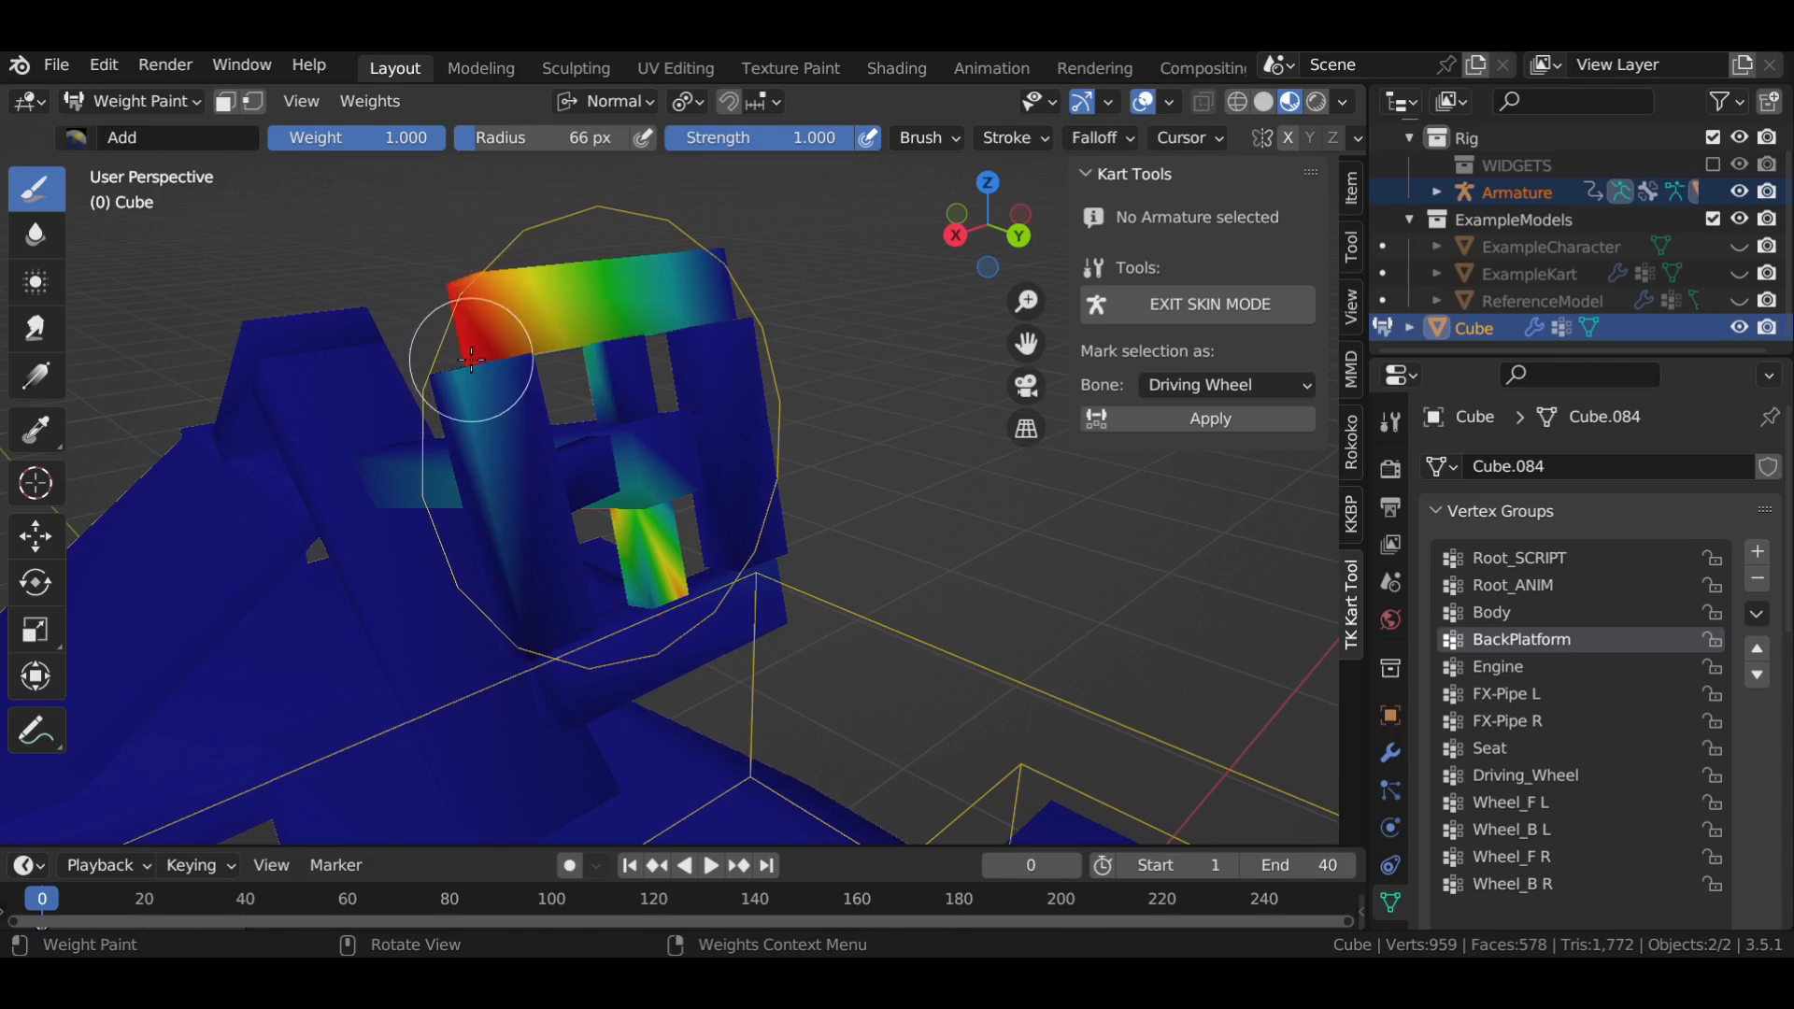
middle_drag(514, 327, 488, 304)
mouse_move(757, 310)
mouse_down()
mouse_move(756, 266)
mouse_move(767, 325)
mouse_up()
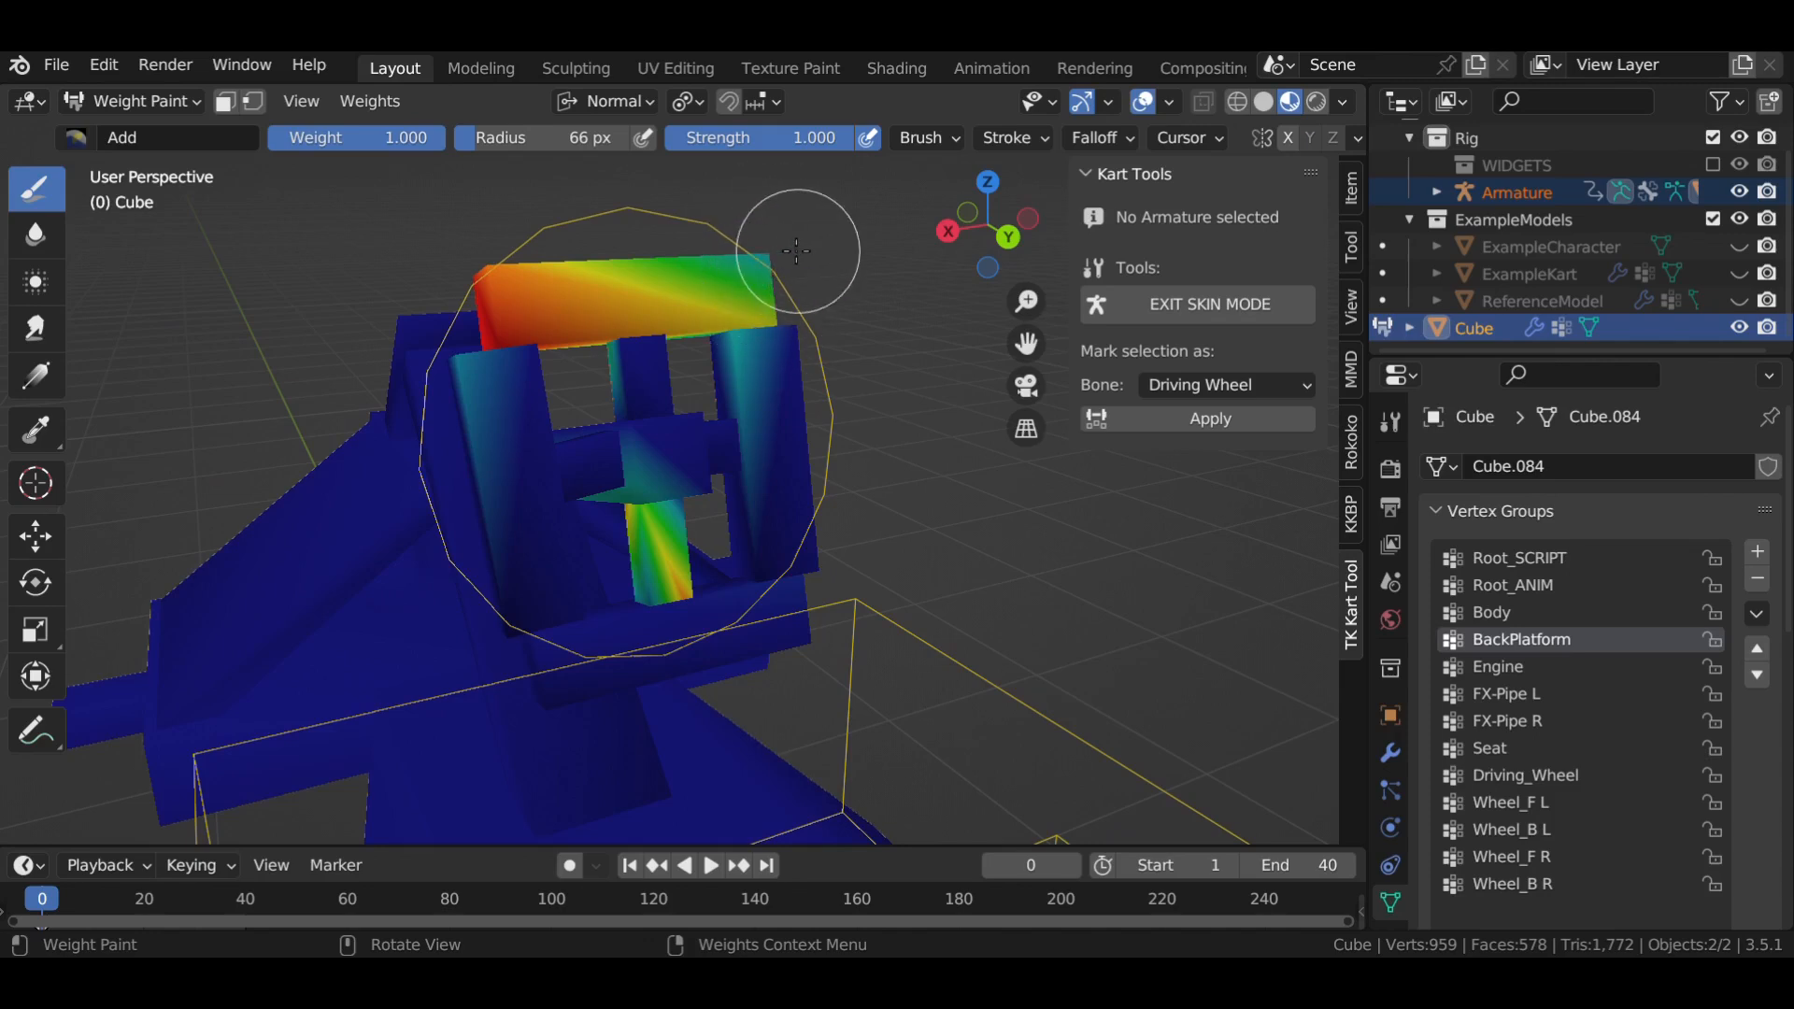
middle_drag(804, 292, 579, 299)
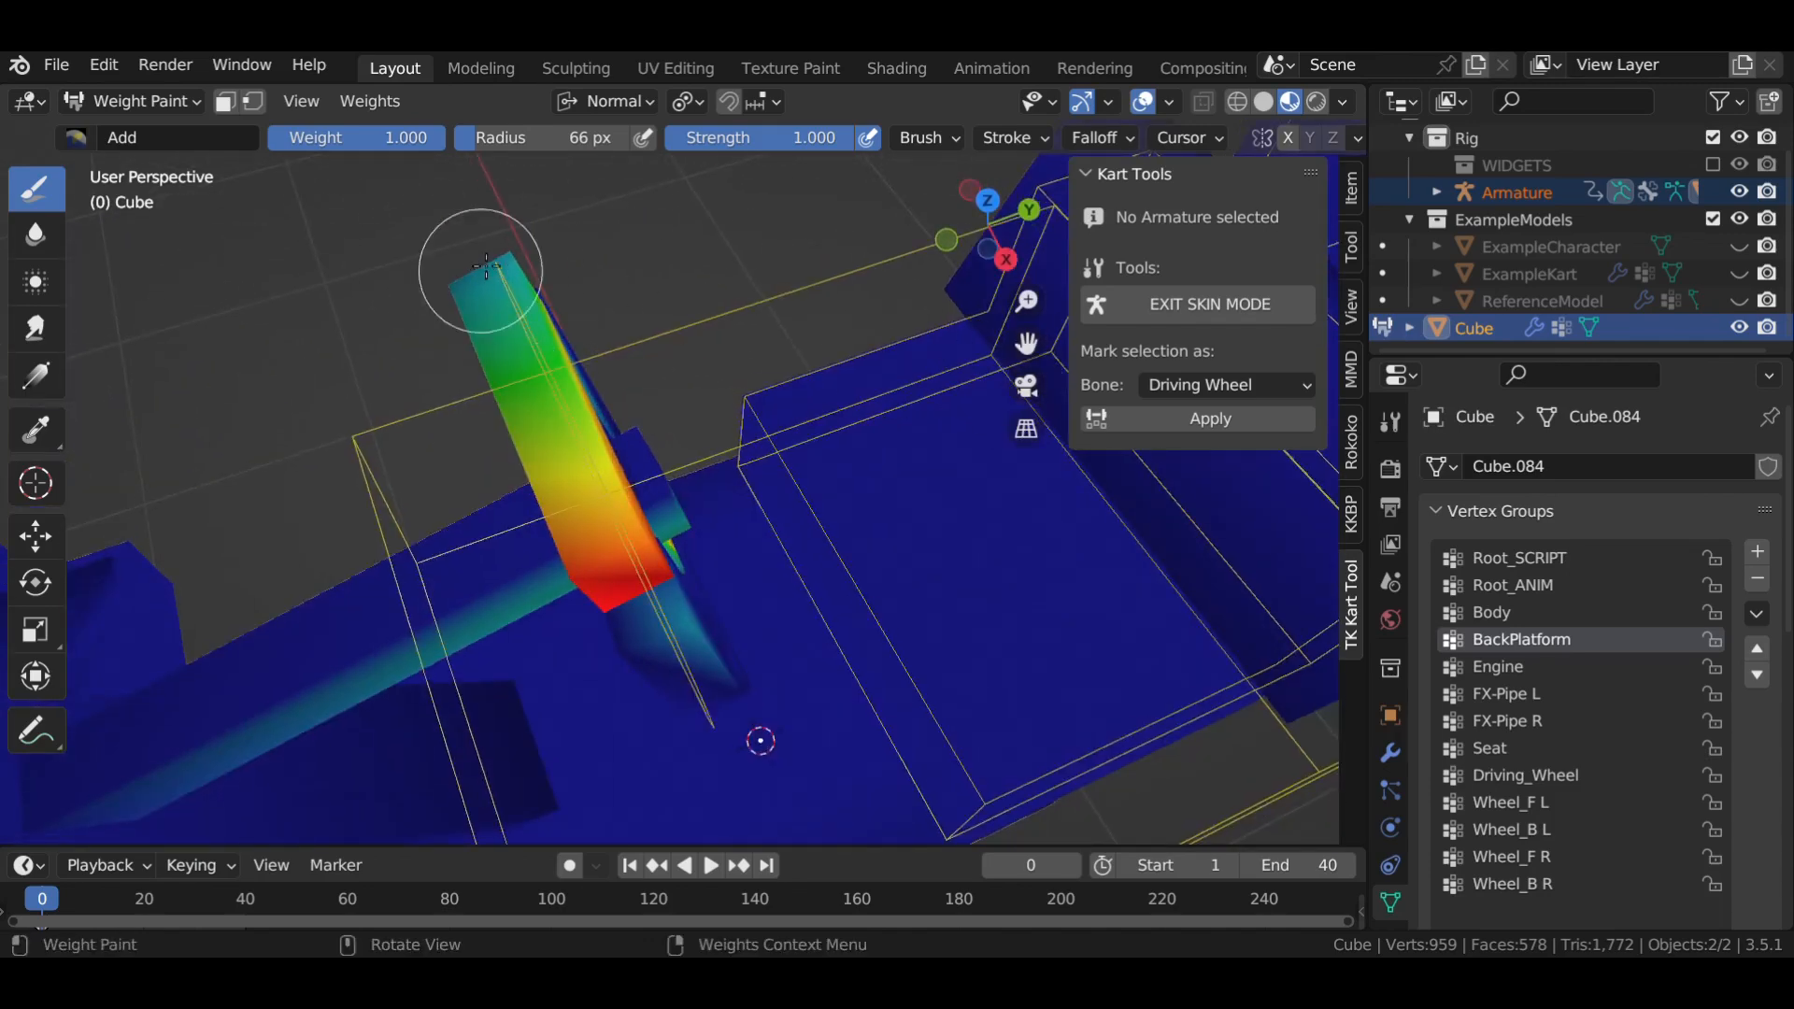
drag(453, 298, 464, 267)
middle_drag(549, 301, 333, 215)
middle_drag(751, 299, 740, 290)
mouse_move(740, 290)
mouse_down()
mouse_move(726, 319)
mouse_move(760, 321)
mouse_up()
mouse_move(761, 320)
middle_down()
mouse_move(741, 336)
mouse_move(701, 304)
mouse_move(660, 323)
middle_up()
drag(589, 297, 613, 266)
middle_drag(530, 286, 705, 259)
mouse_move(500, 333)
mouse_down()
mouse_move(437, 367)
mouse_move(512, 374)
mouse_up()
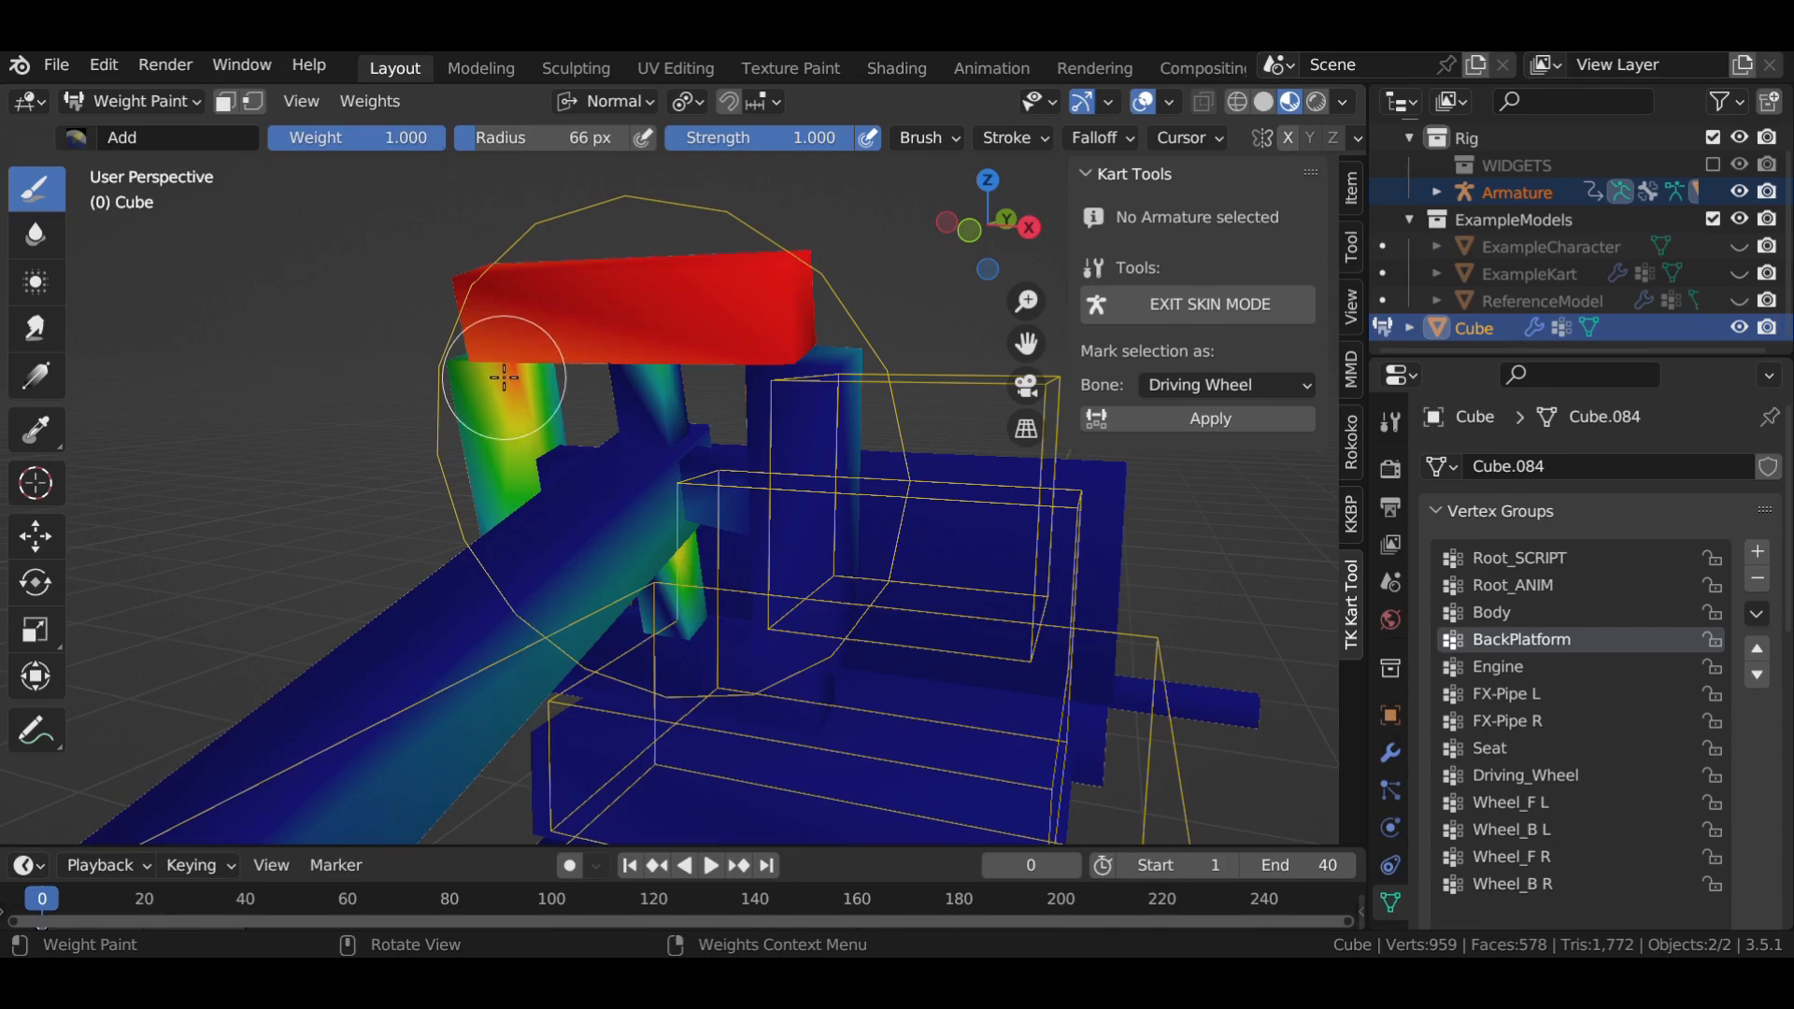
Step: Paint the right post's front face and the top of the left post red
middle_drag(515, 363, 820, 364)
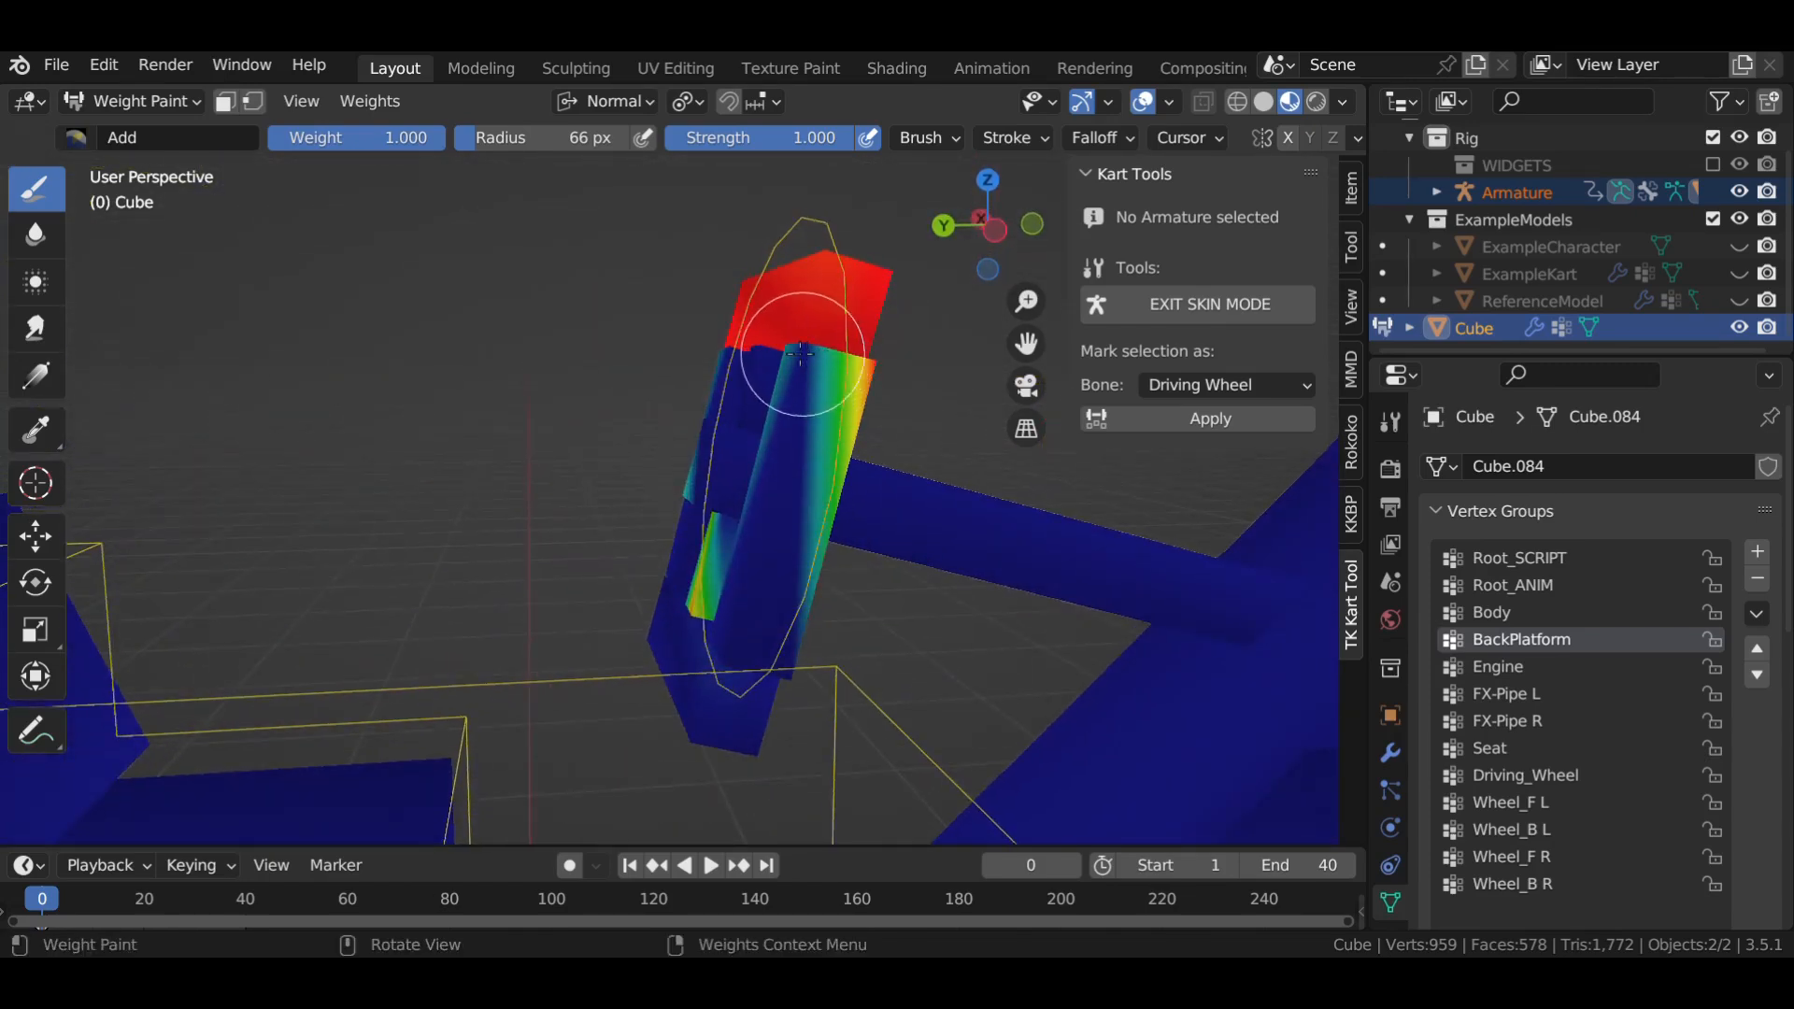
drag(805, 365, 805, 355)
mouse_move(801, 344)
middle_down()
mouse_move(876, 383)
mouse_move(794, 448)
mouse_move(776, 538)
mouse_move(800, 601)
mouse_move(788, 585)
middle_up()
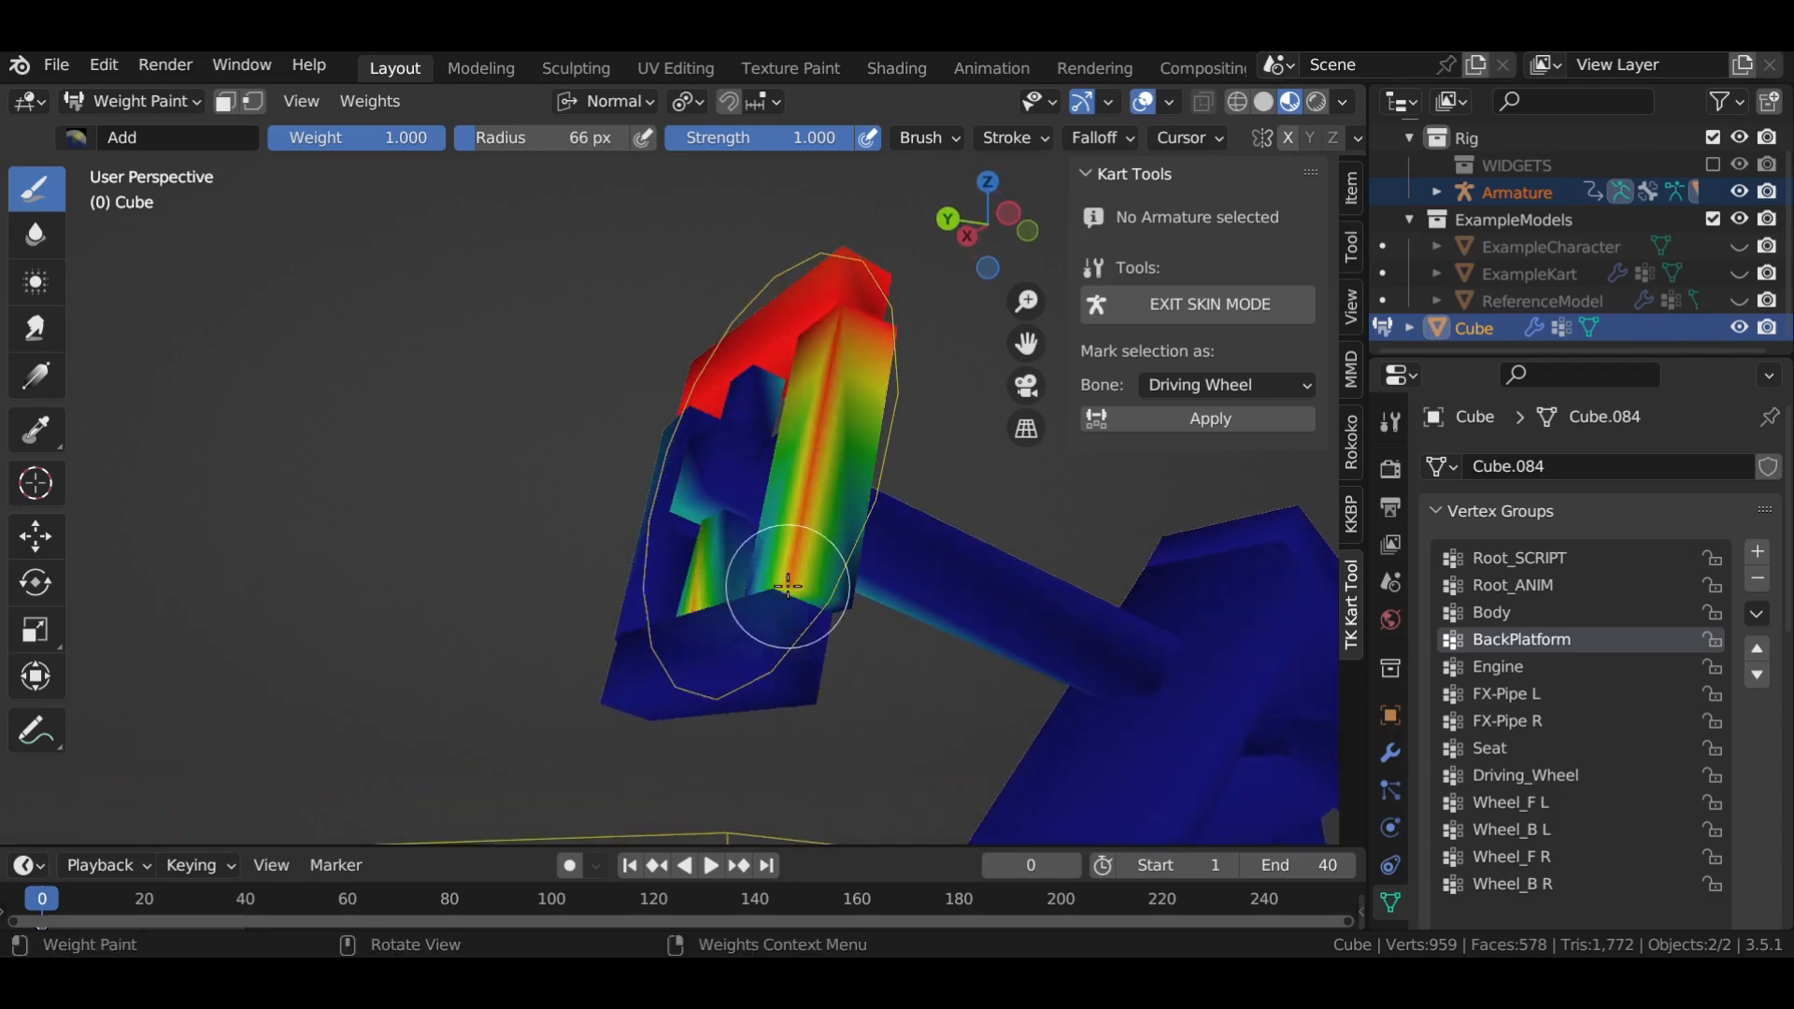
drag(850, 601, 846, 603)
middle_drag(847, 603, 795, 601)
drag(776, 610, 780, 607)
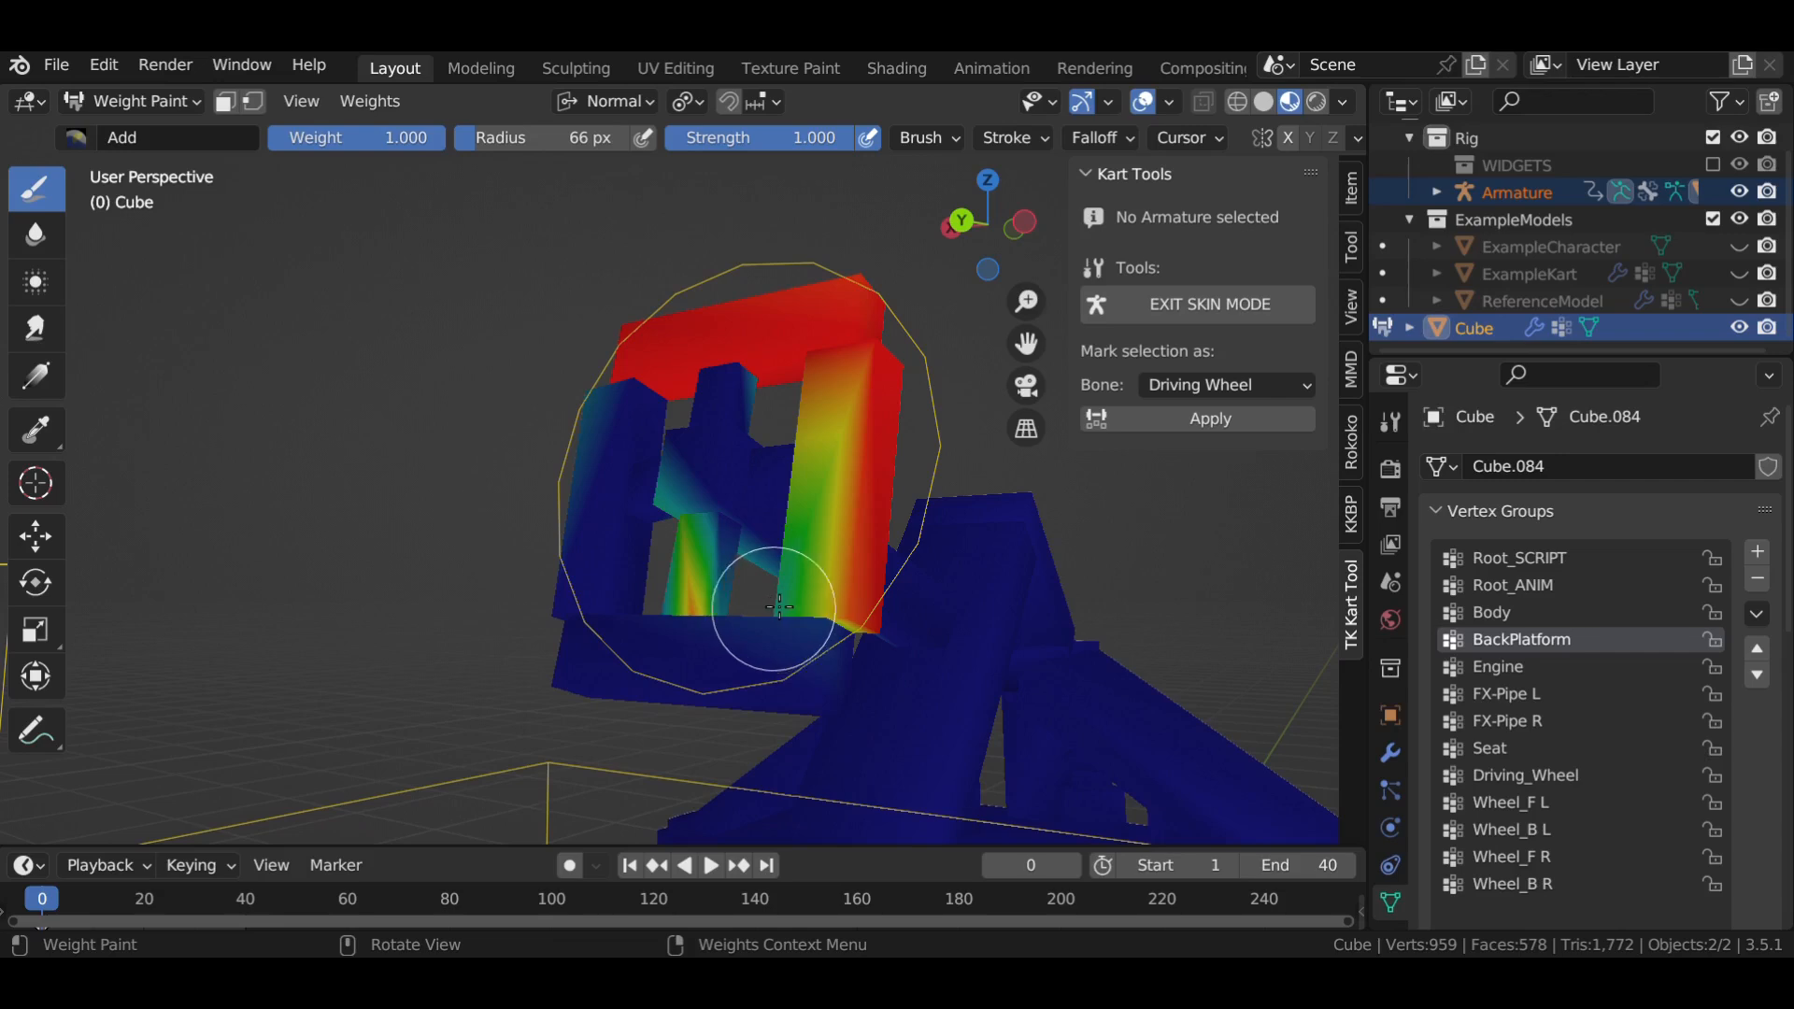
middle_drag(779, 608, 611, 356)
drag(617, 341, 611, 347)
click(613, 335)
middle_drag(590, 342, 683, 353)
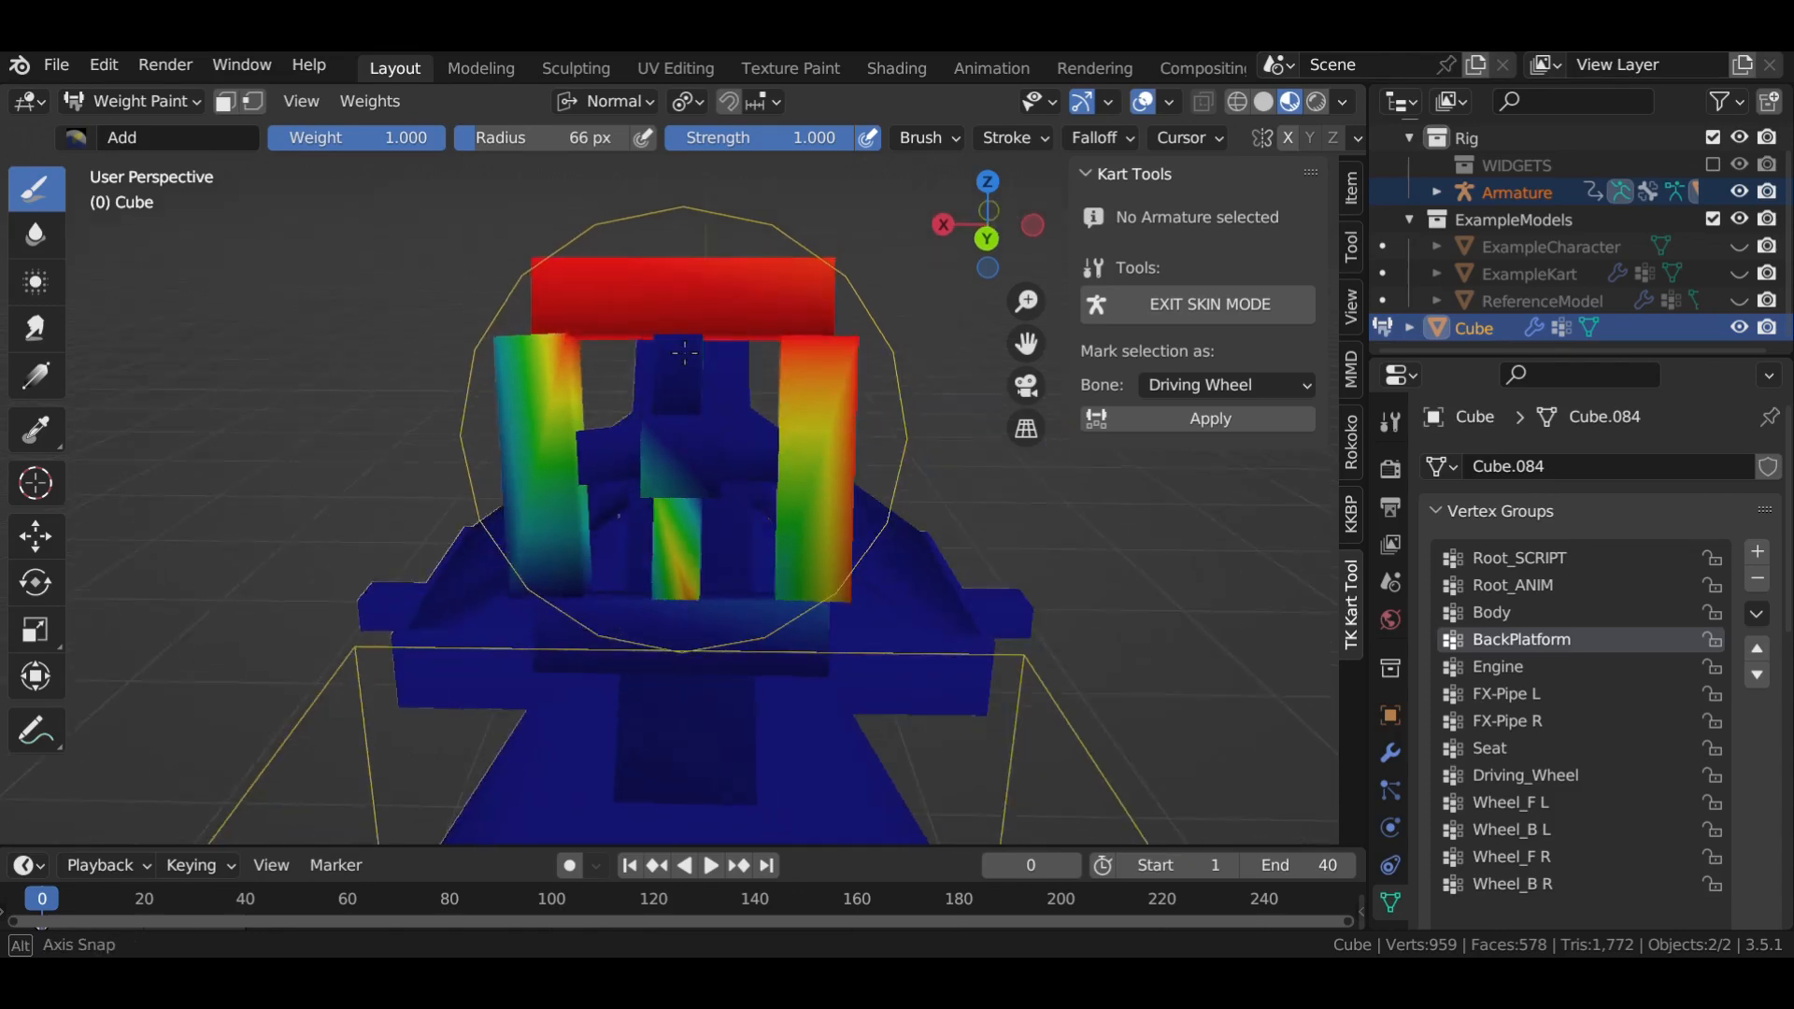
click(496, 340)
Step: Paint the lower left post and the whole right post solid red
middle_drag(505, 375, 332, 345)
drag(647, 608, 643, 615)
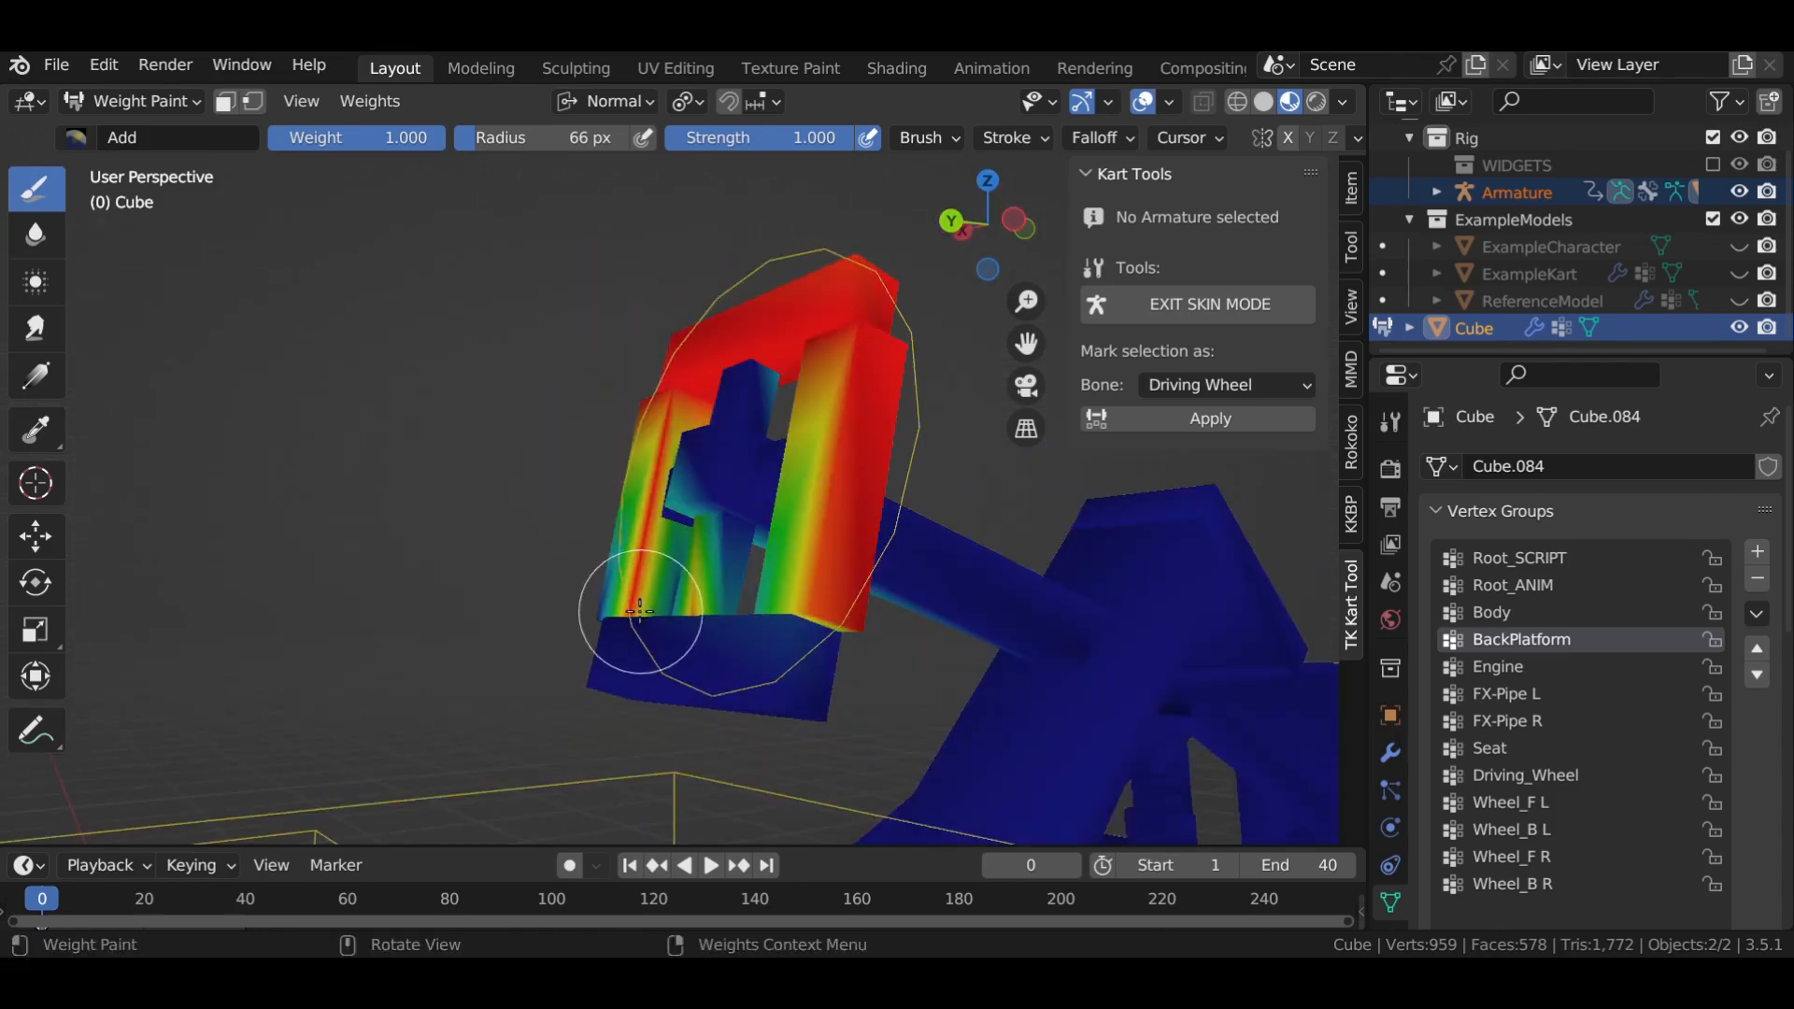
middle_drag(640, 609, 625, 591)
drag(565, 605, 552, 619)
middle_drag(520, 610, 727, 588)
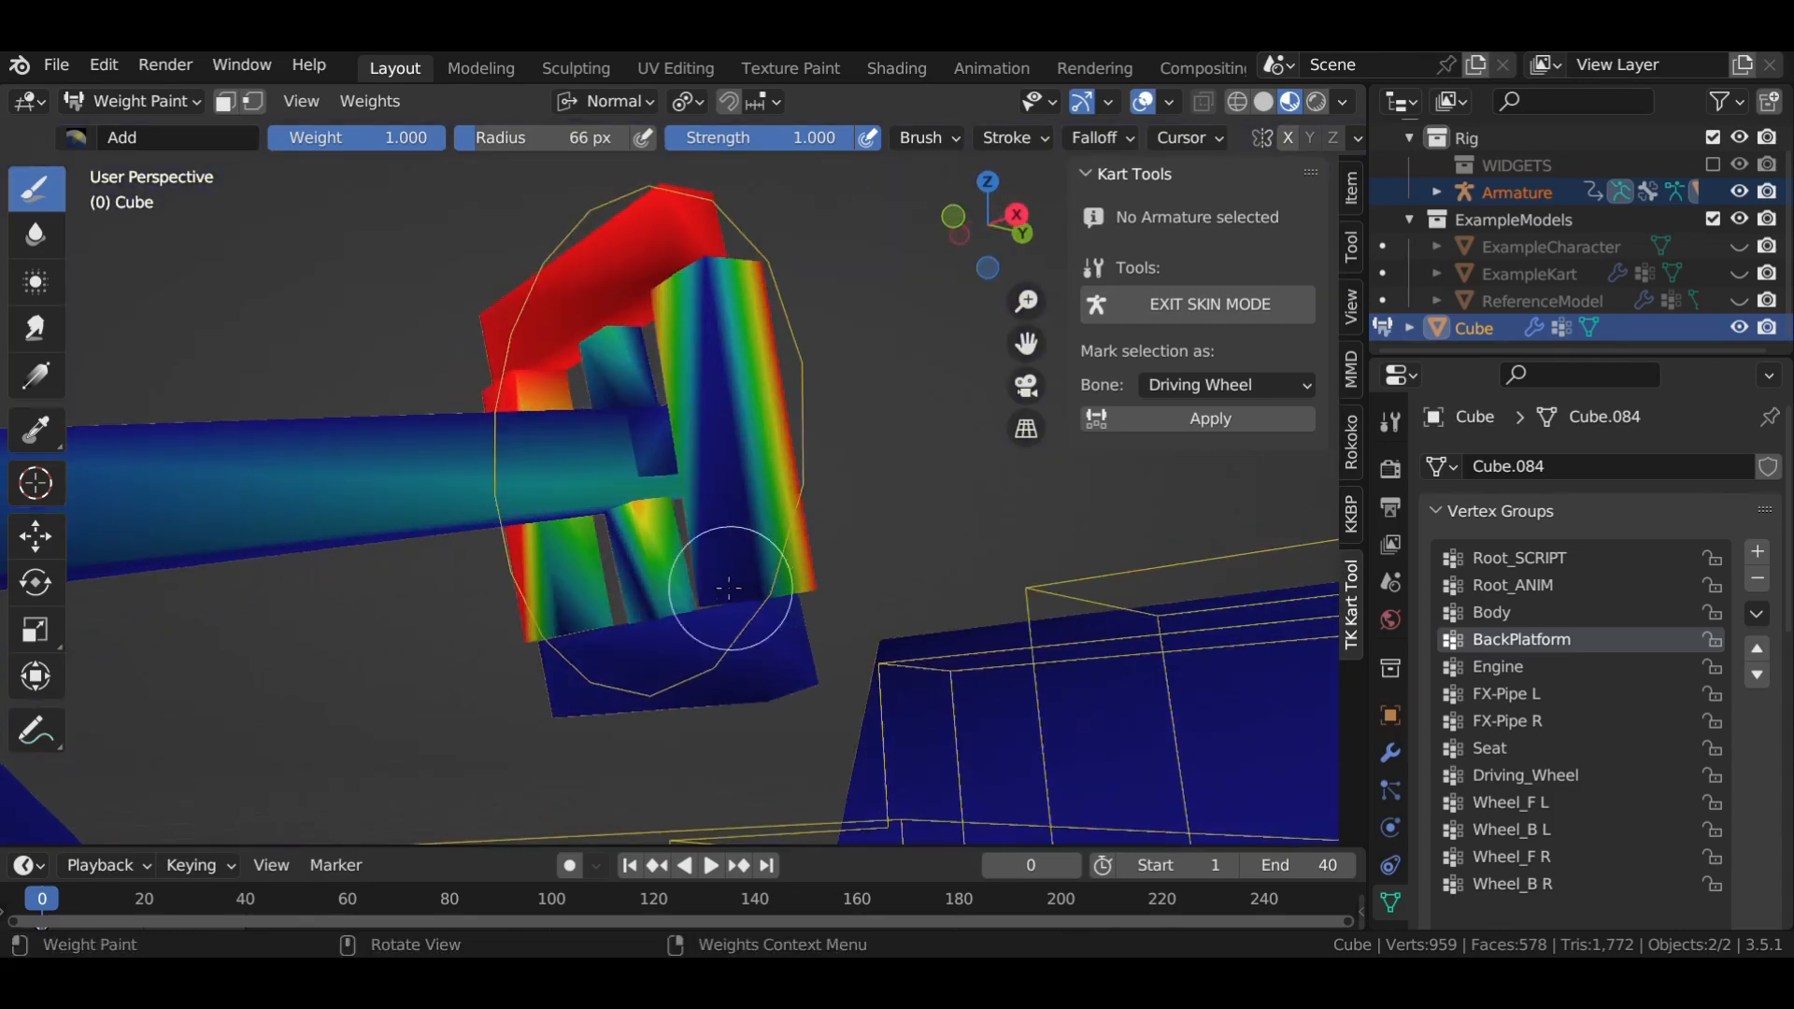
drag(755, 593, 727, 401)
drag(706, 270, 691, 340)
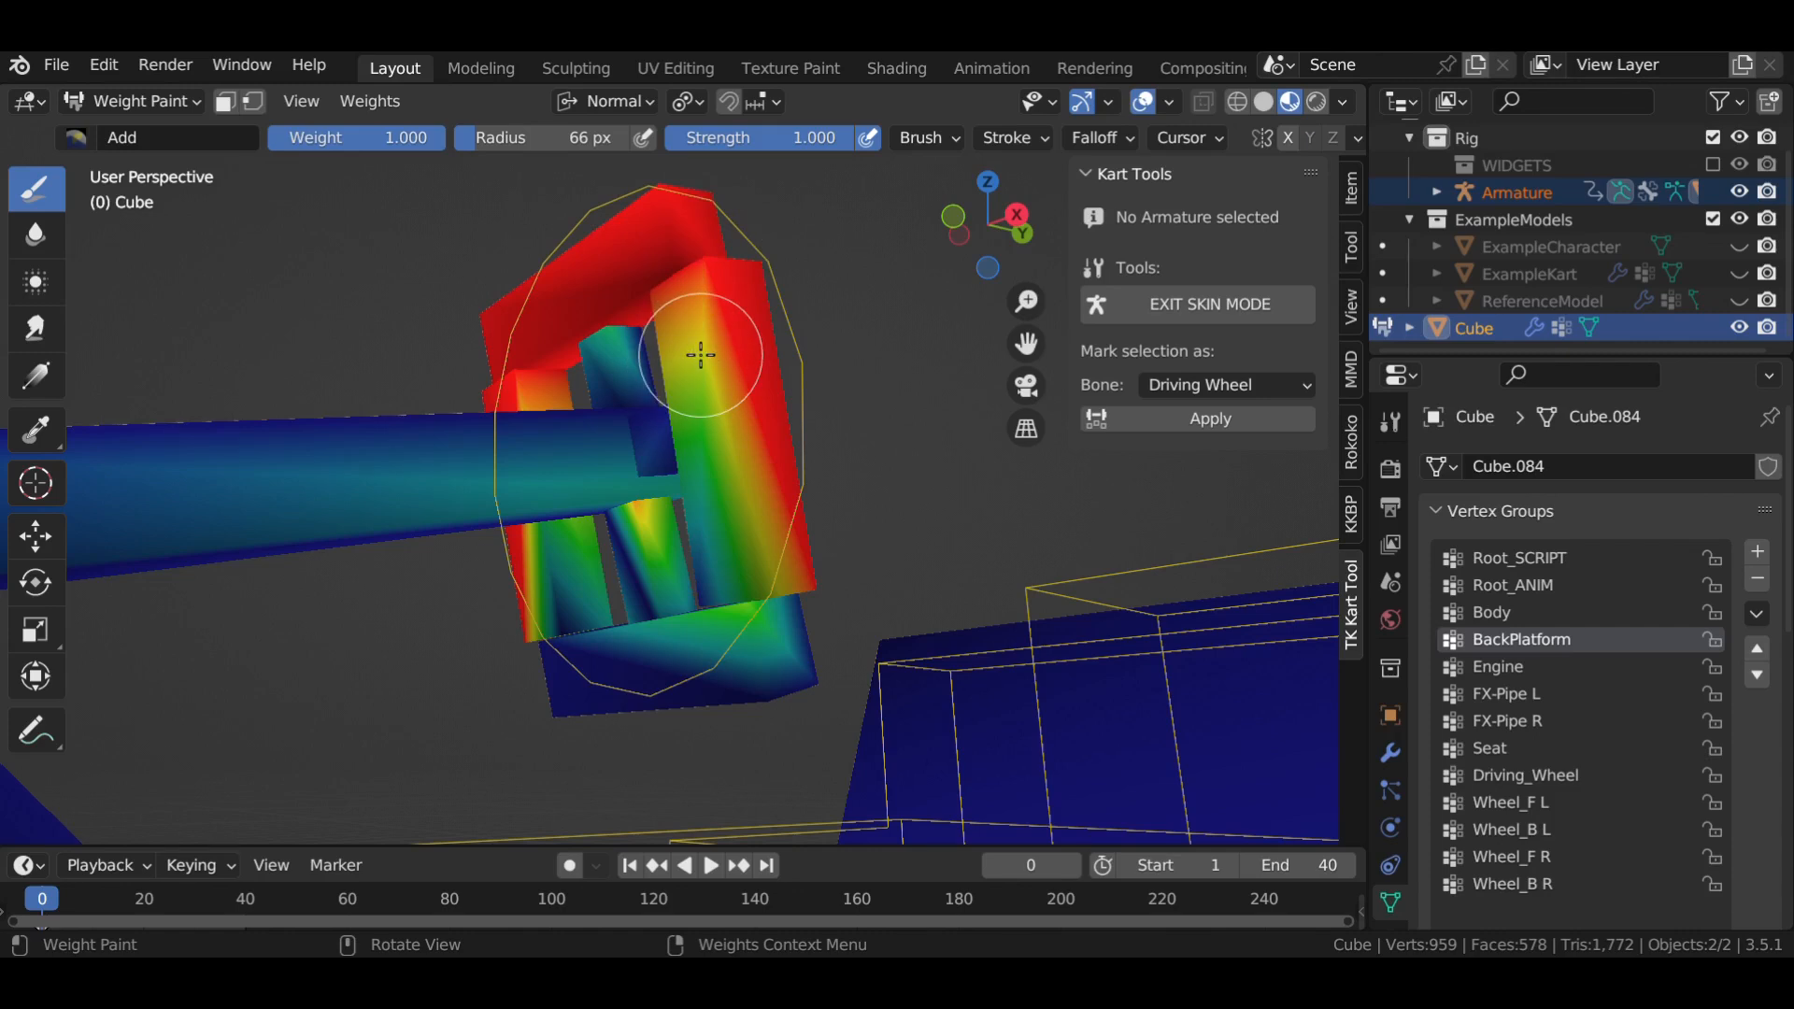
middle_drag(708, 304, 754, 453)
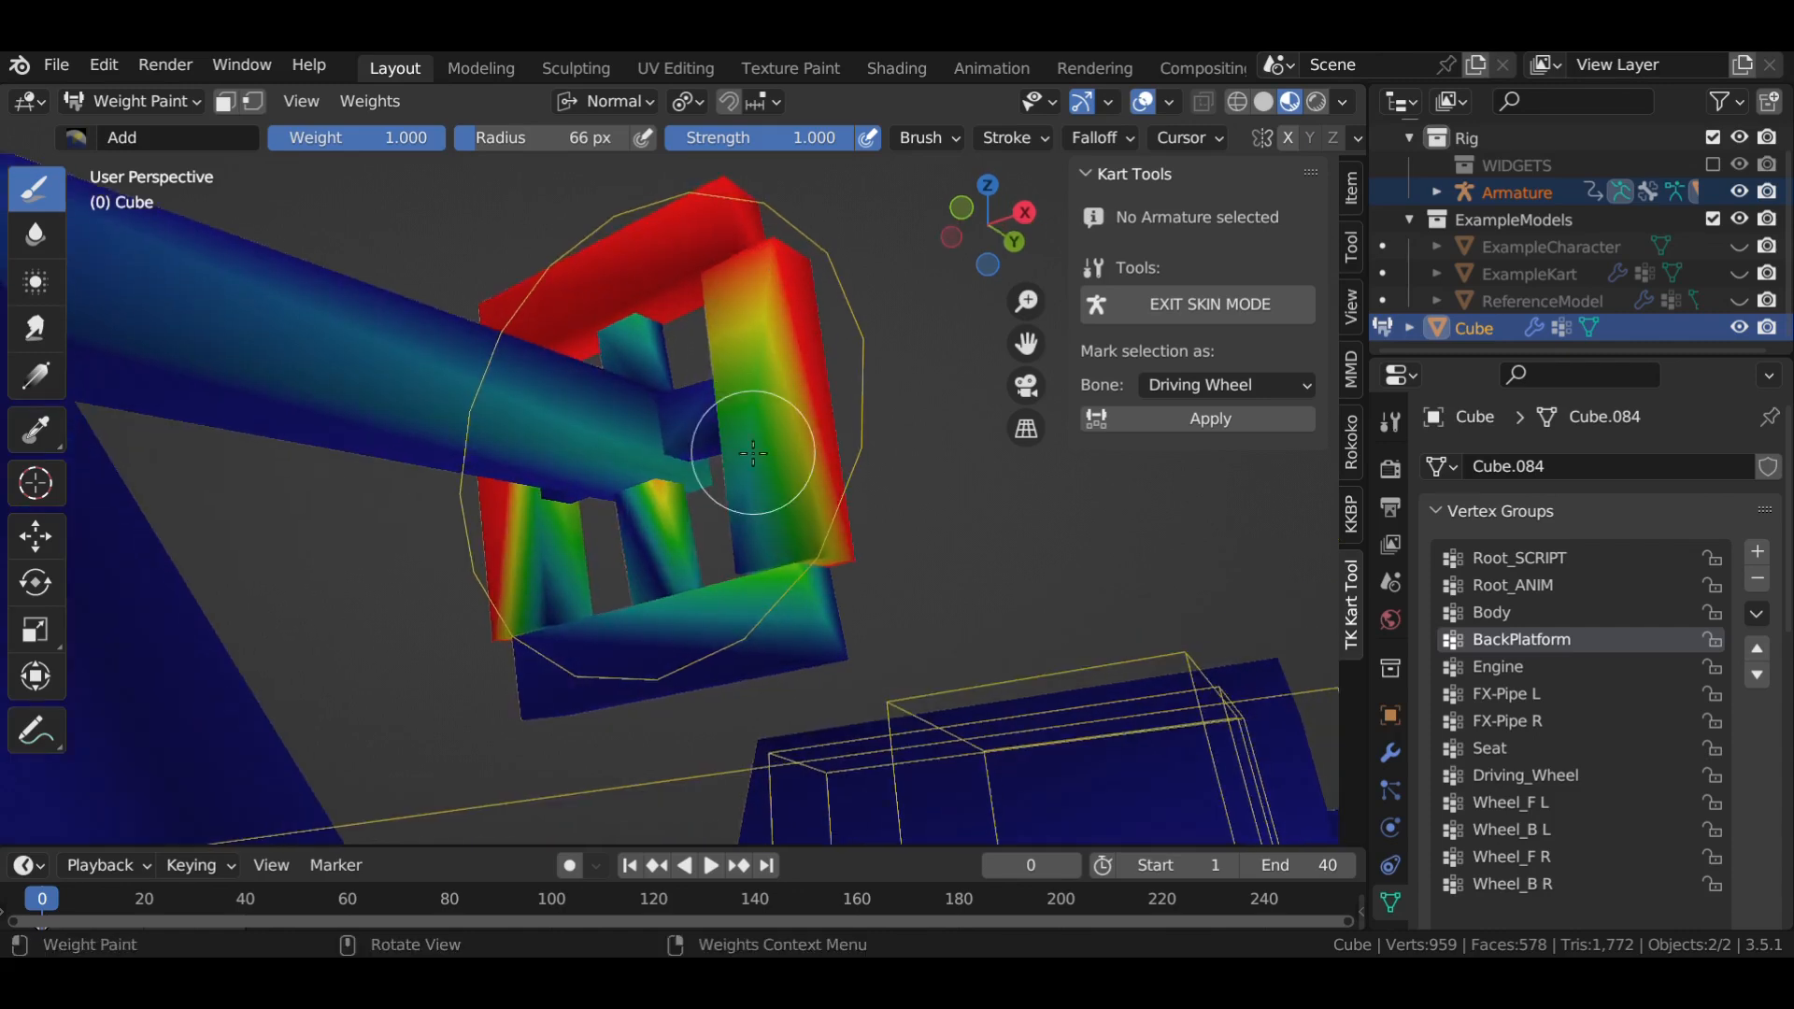
drag(737, 564, 808, 551)
mouse_move(808, 551)
middle_down()
mouse_move(781, 541)
mouse_move(761, 602)
middle_up()
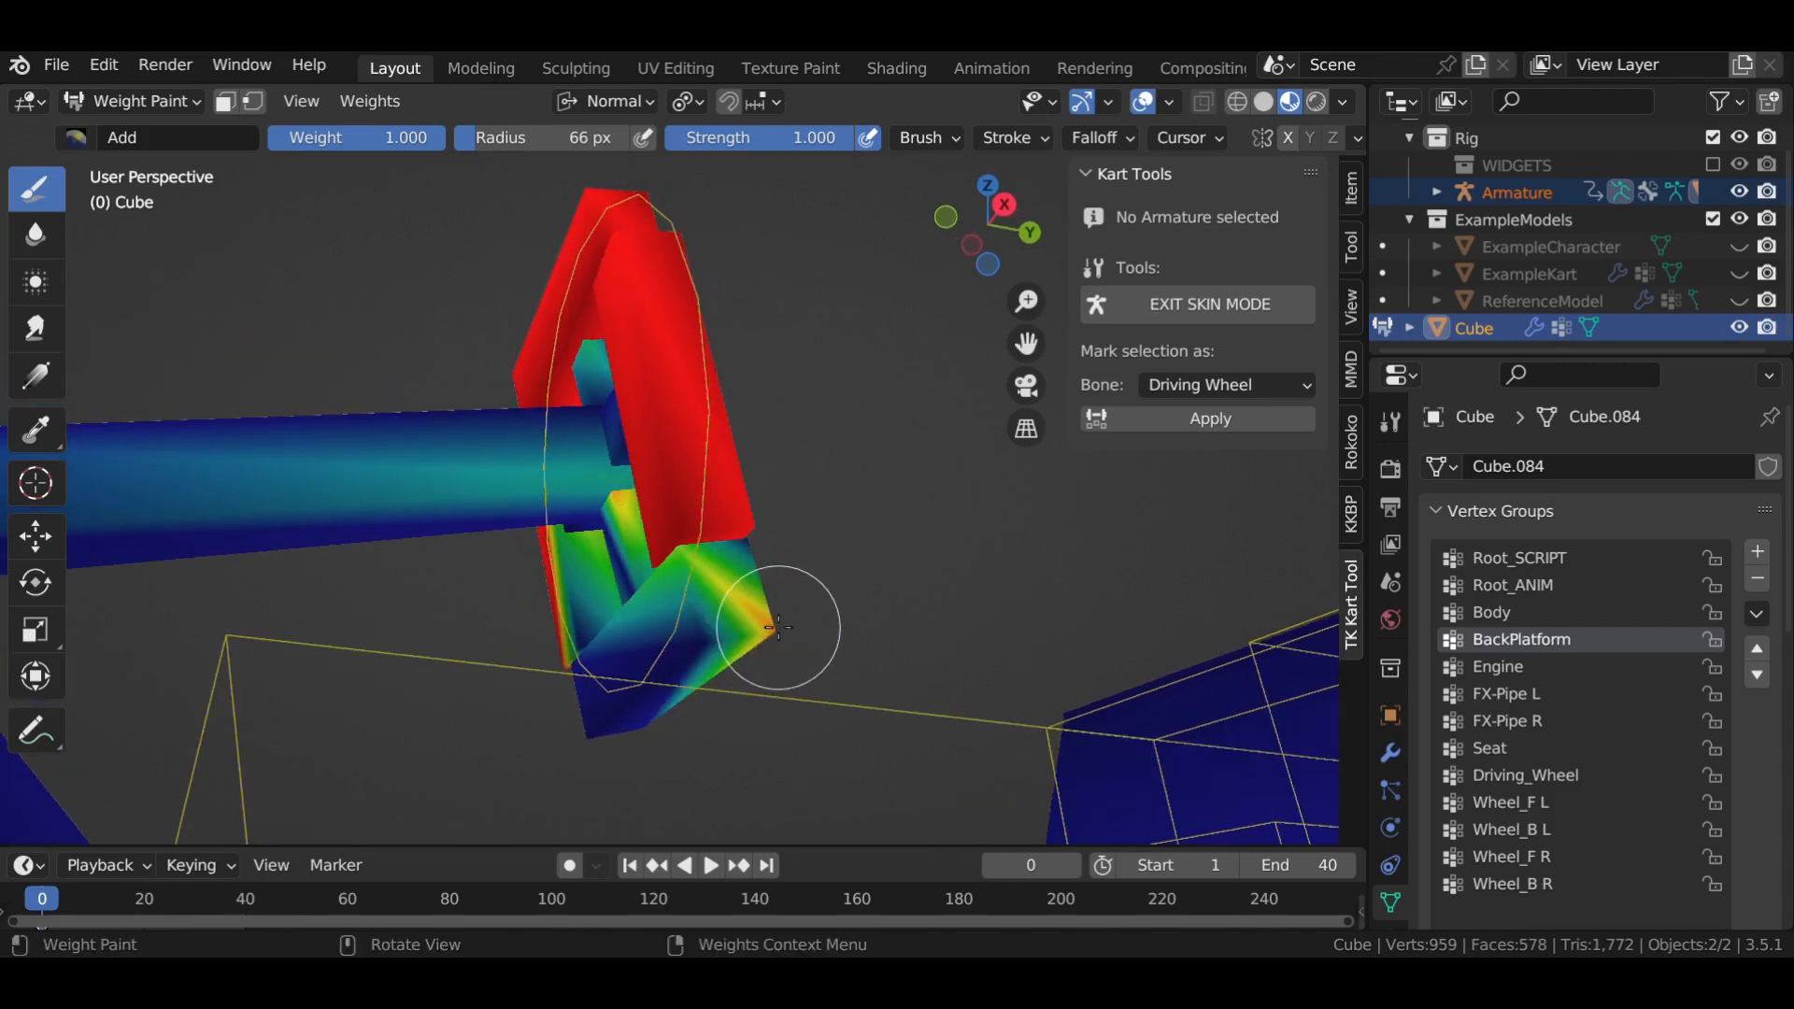
Step: Paint the bar's lower end and the ring's left and right inner bars red
middle_drag(702, 615, 624, 731)
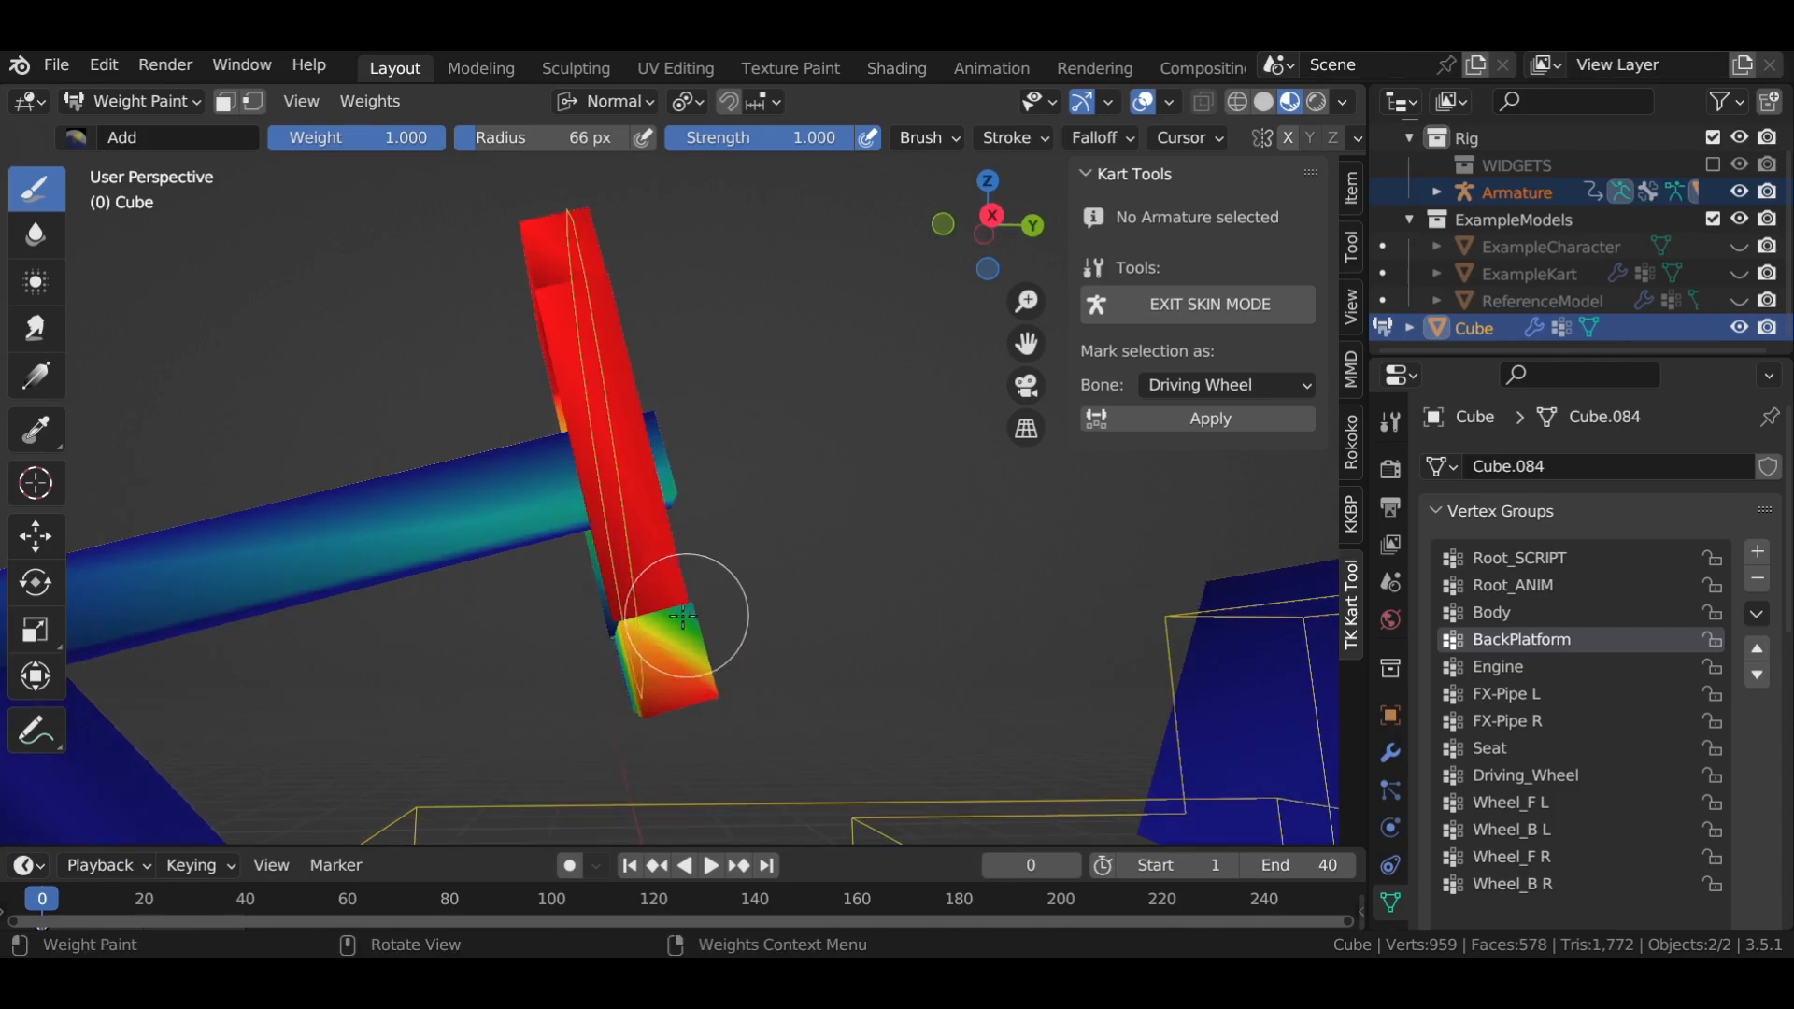
mouse_move(693, 604)
middle_down()
mouse_move(652, 669)
mouse_move(701, 620)
mouse_move(453, 600)
mouse_move(658, 596)
middle_up()
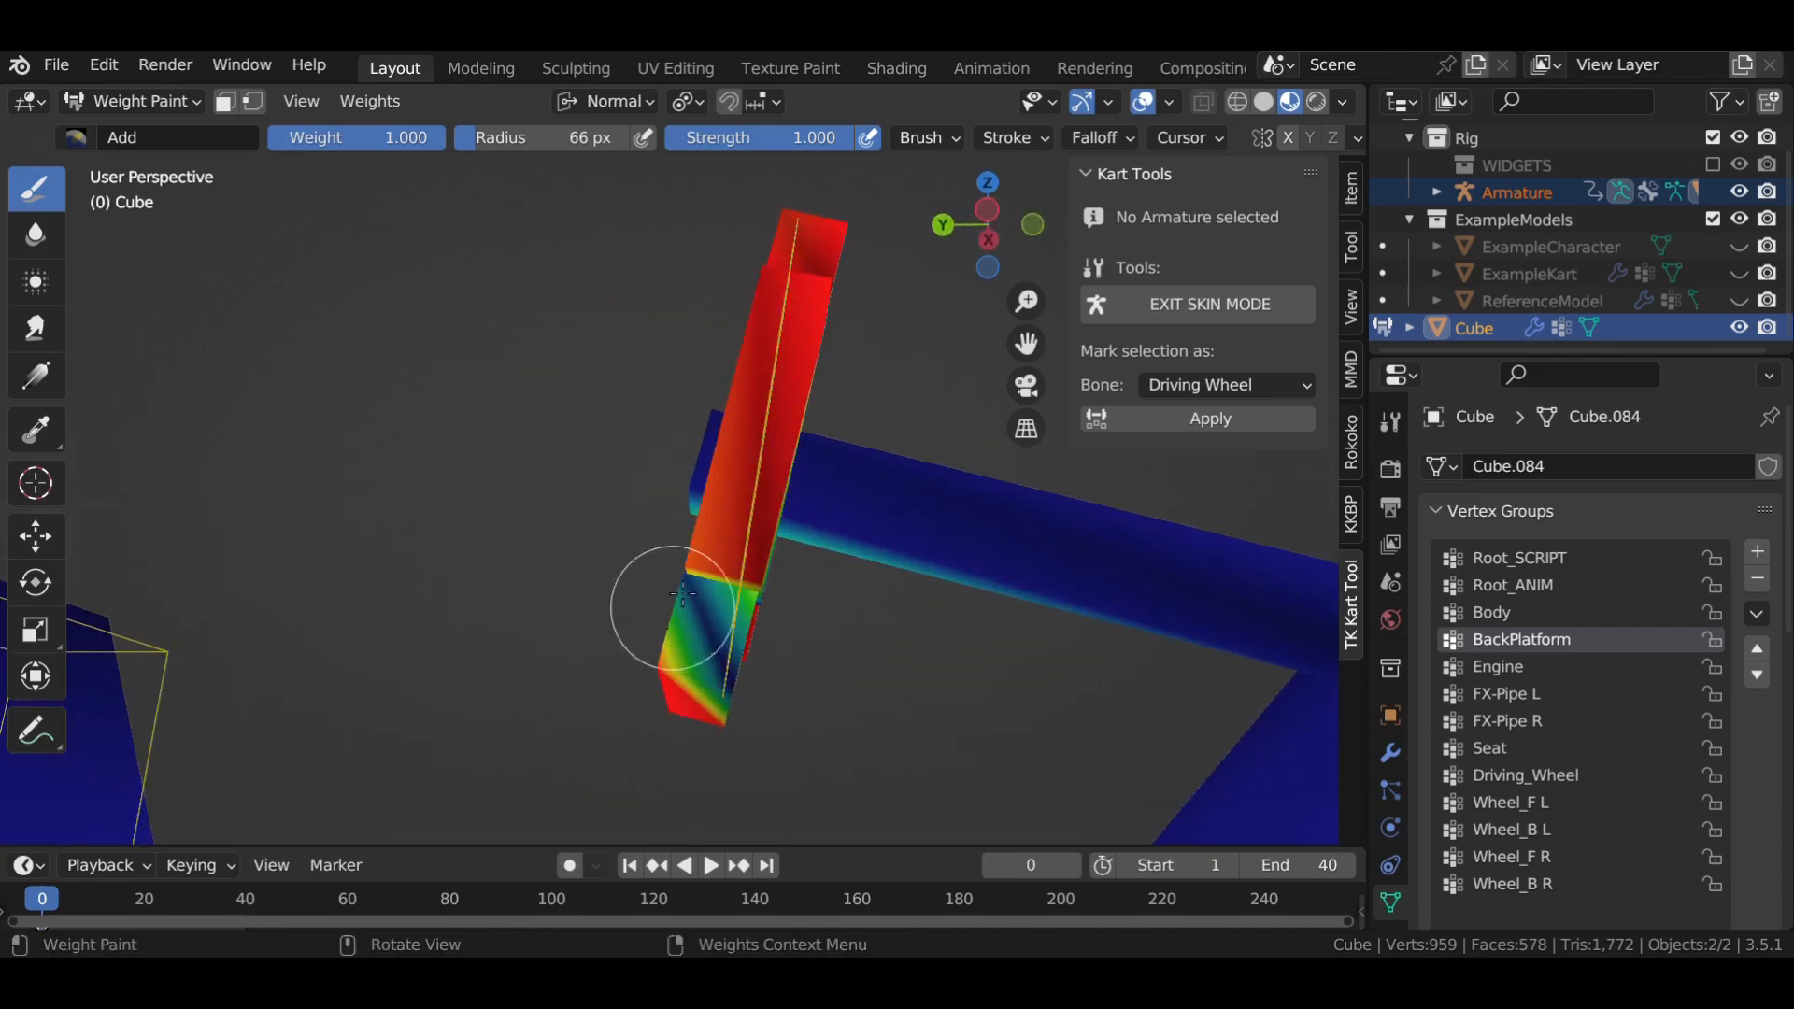
drag(730, 595, 765, 624)
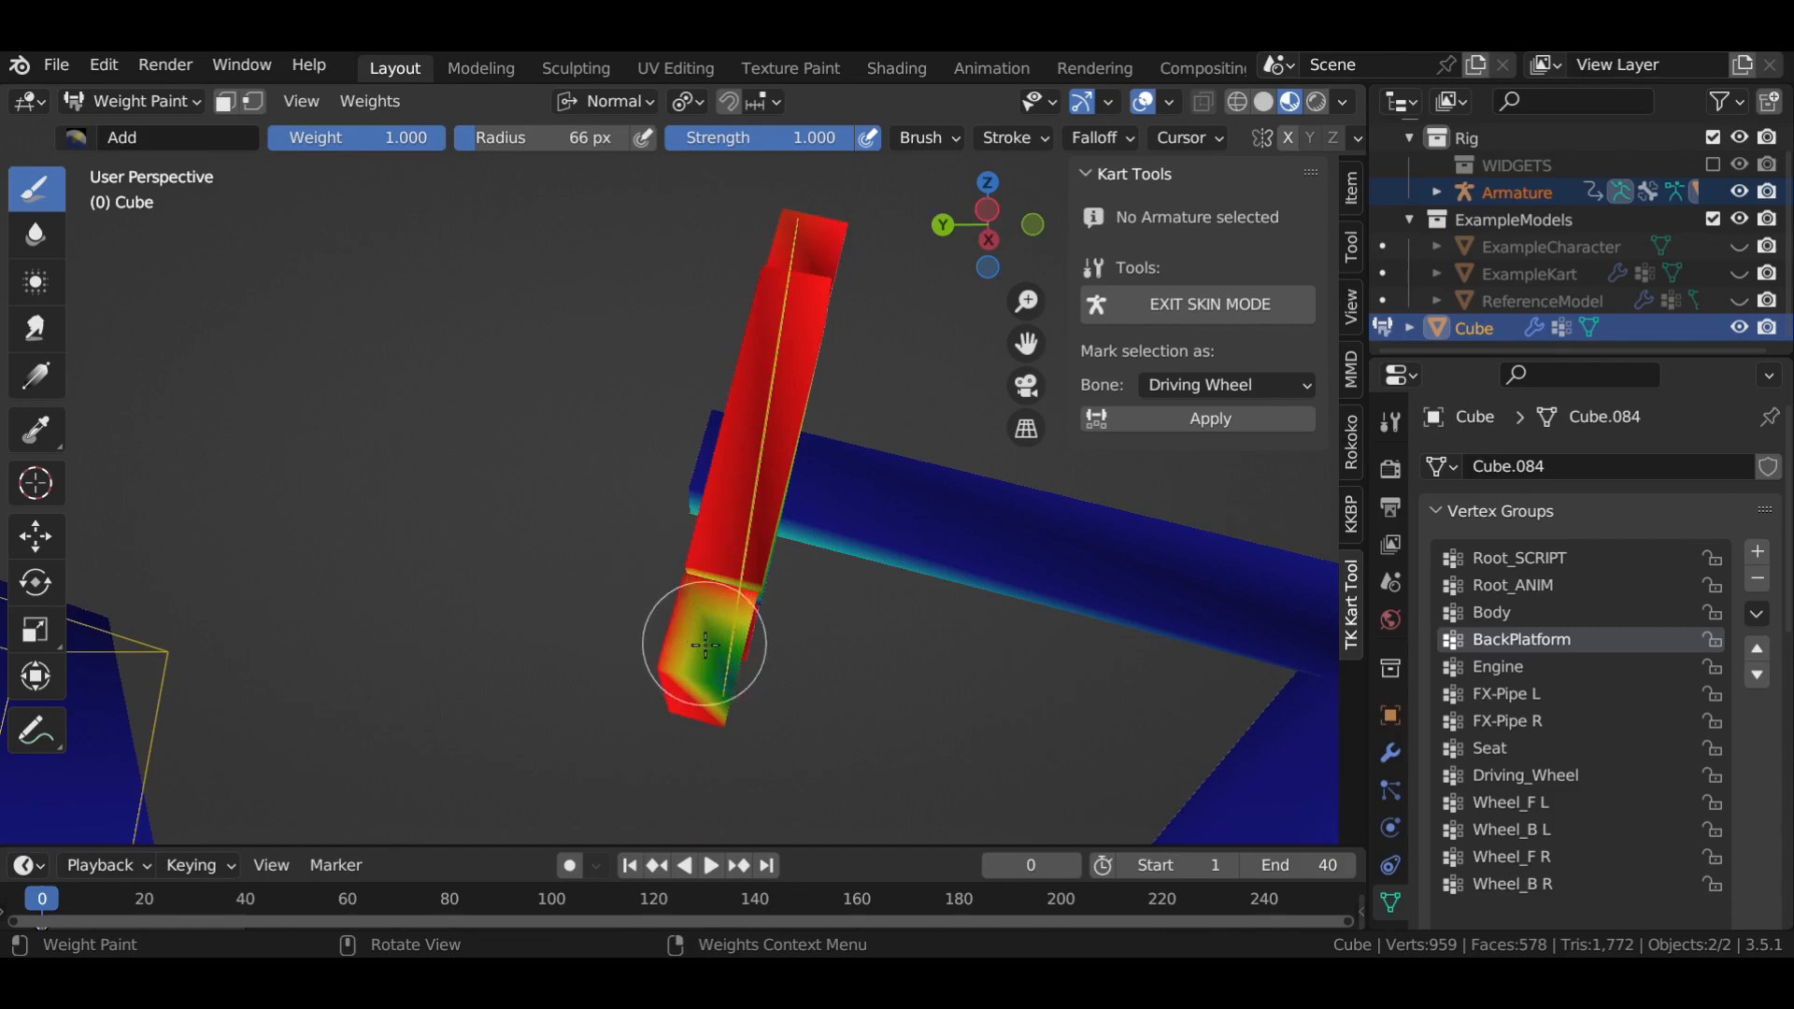
middle_drag(726, 691, 567, 587)
drag(631, 579, 629, 588)
mouse_move(628, 589)
middle_down()
mouse_move(857, 641)
mouse_move(654, 561)
mouse_move(738, 591)
middle_up()
drag(738, 590, 748, 592)
mouse_move(748, 593)
middle_down()
mouse_move(629, 561)
mouse_move(768, 587)
middle_up()
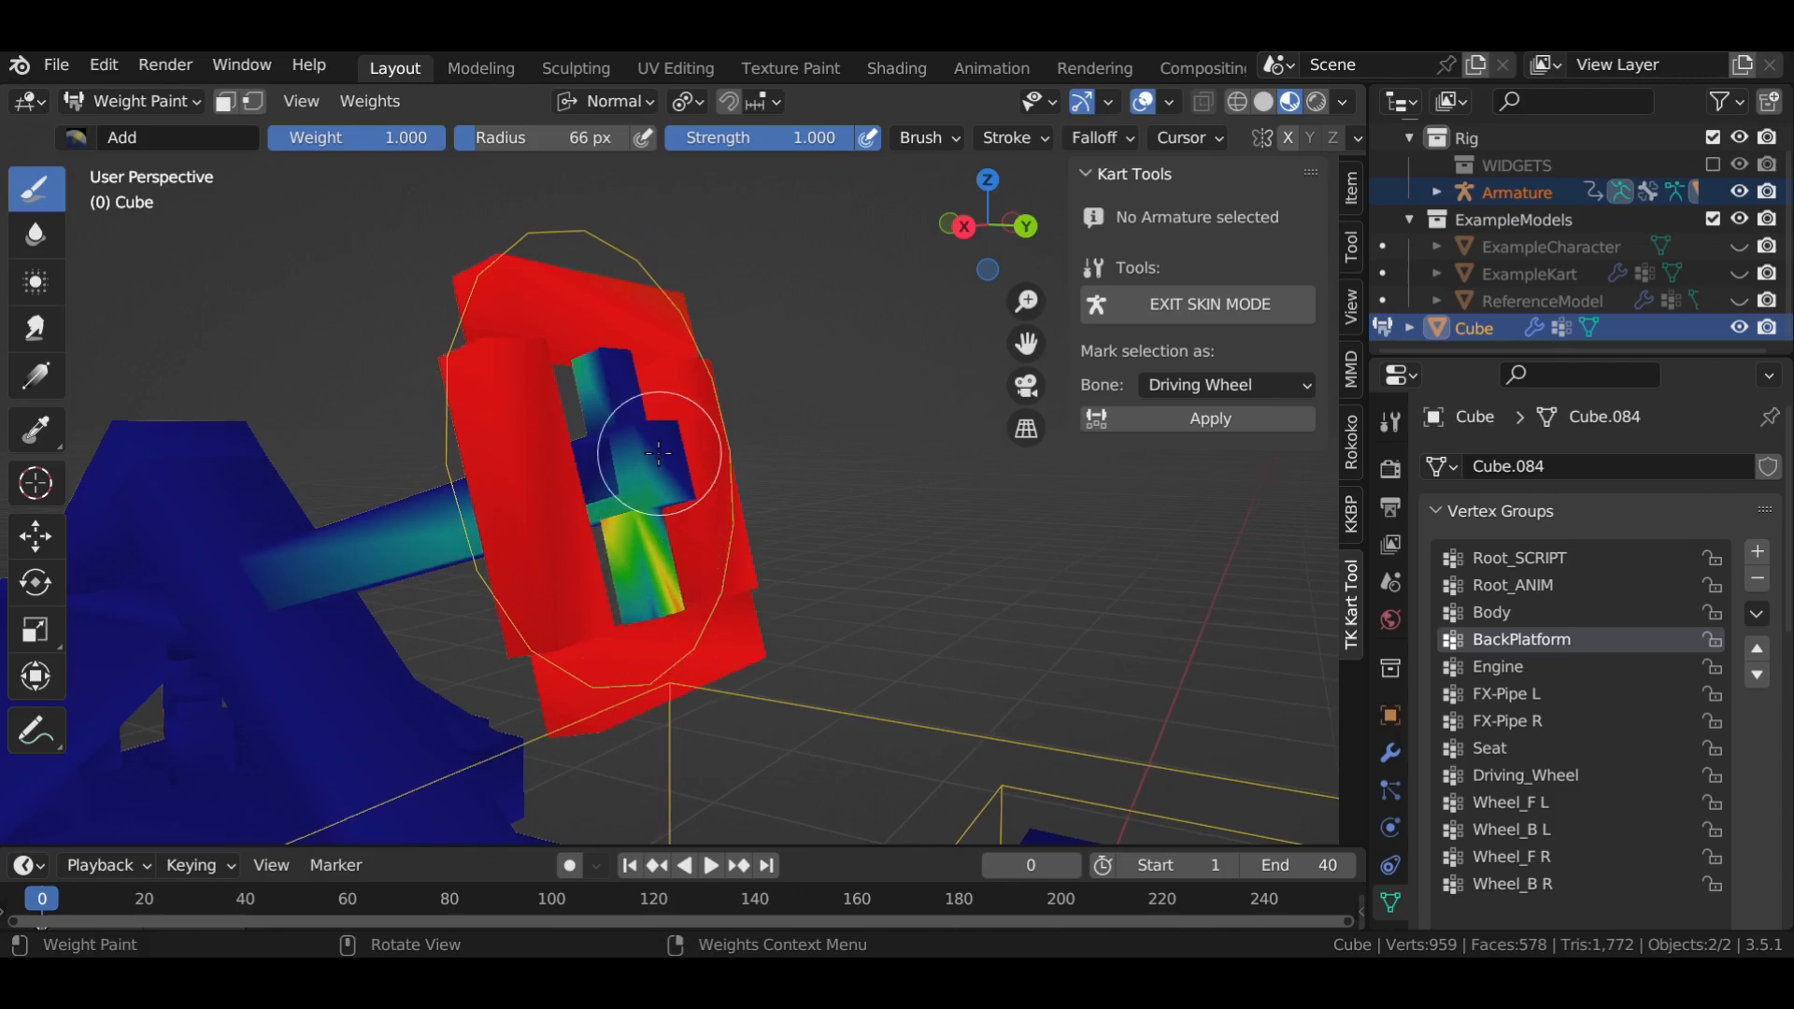
middle_drag(659, 453, 601, 355)
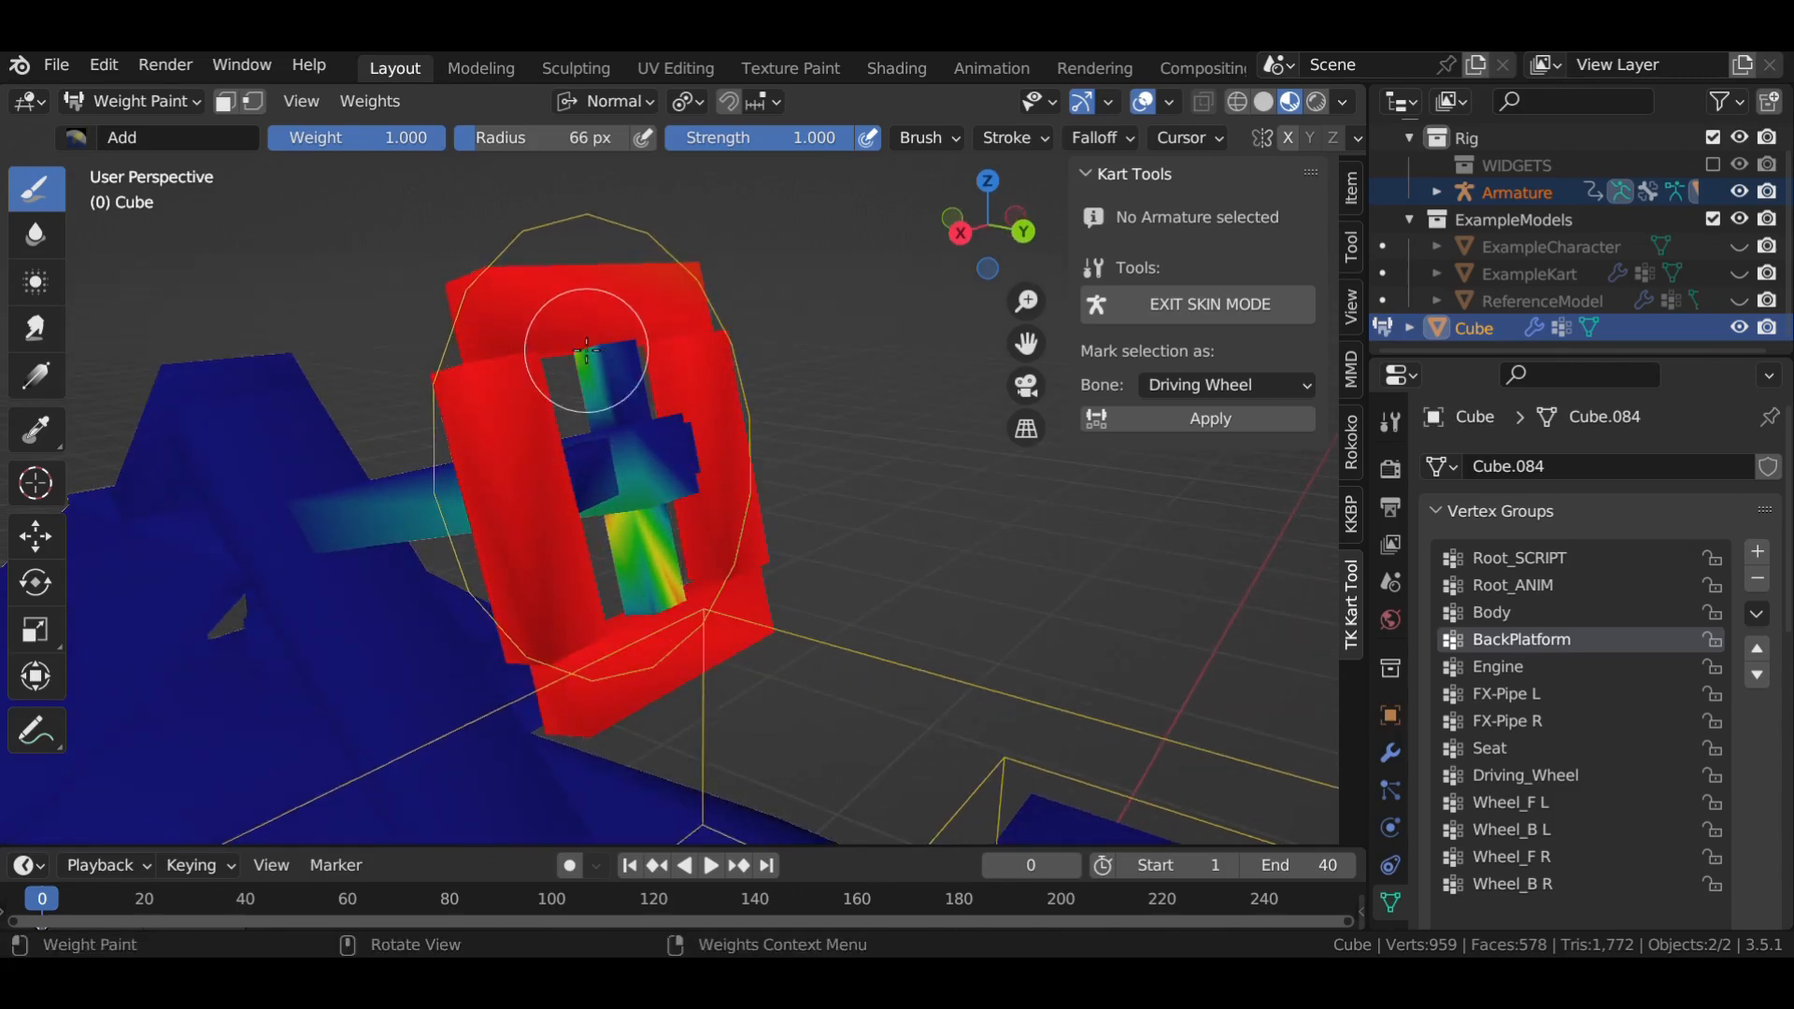
middle_drag(641, 338, 733, 348)
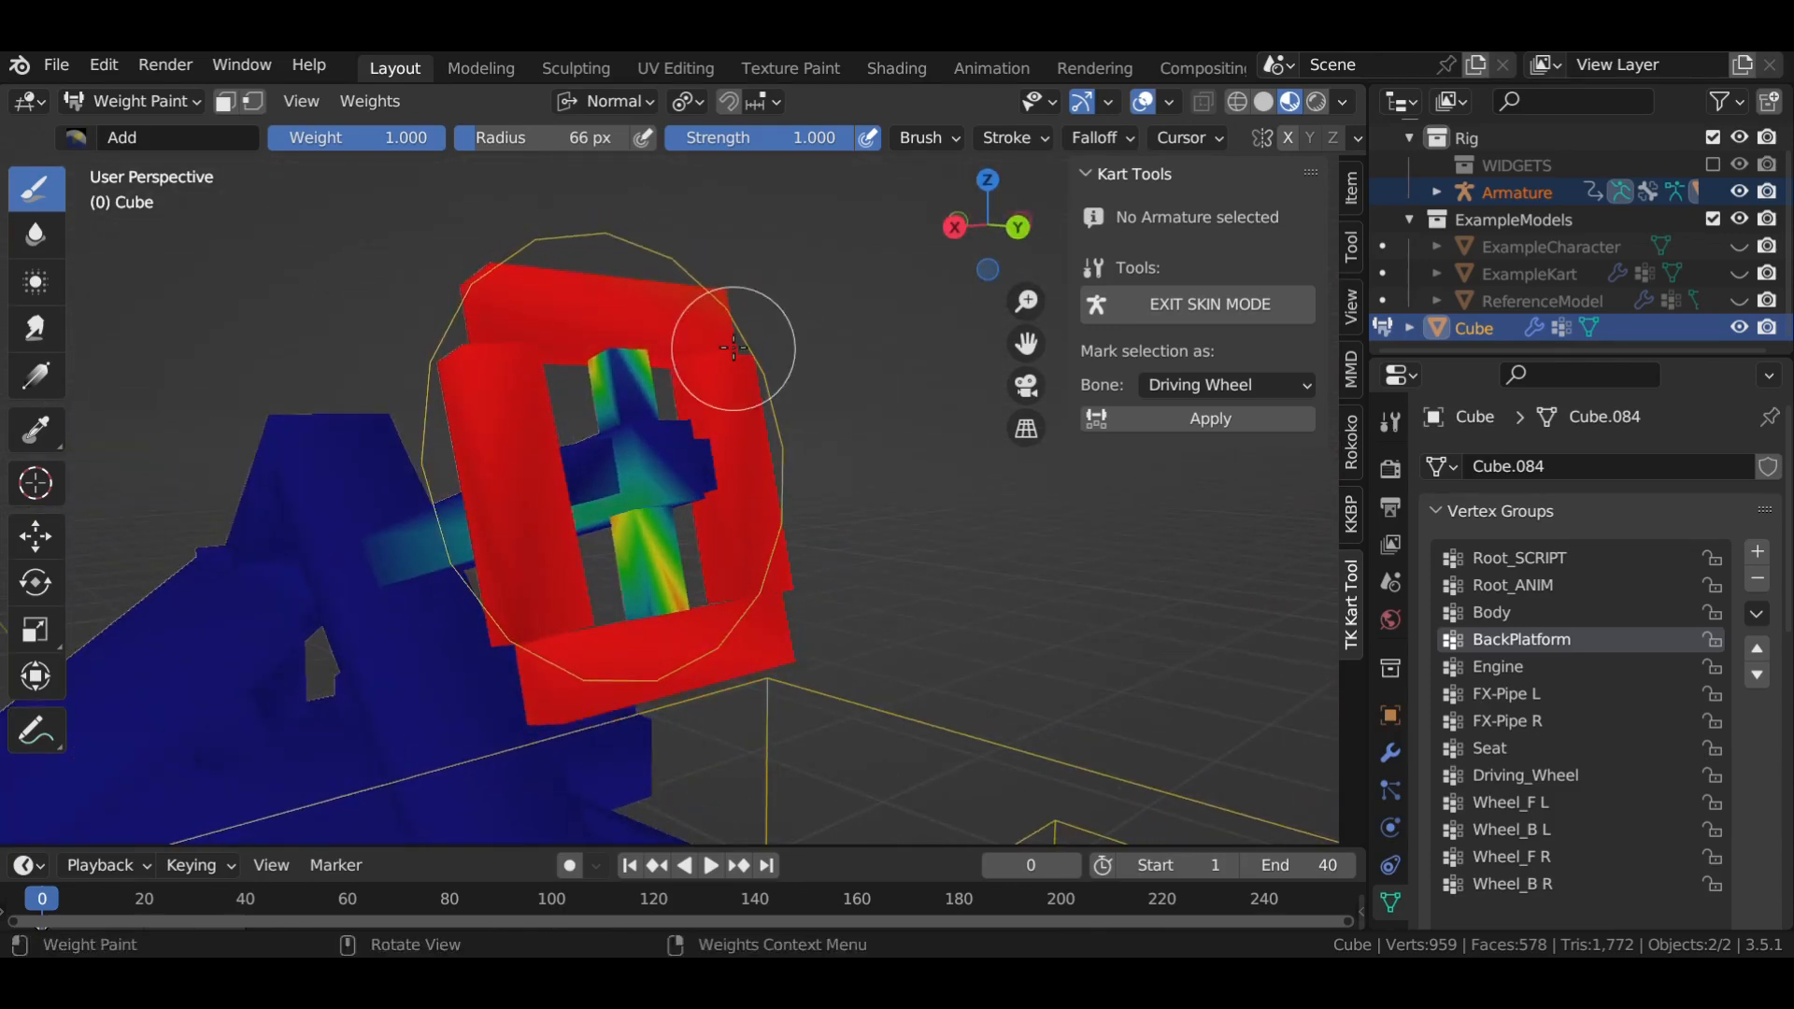
click(103, 138)
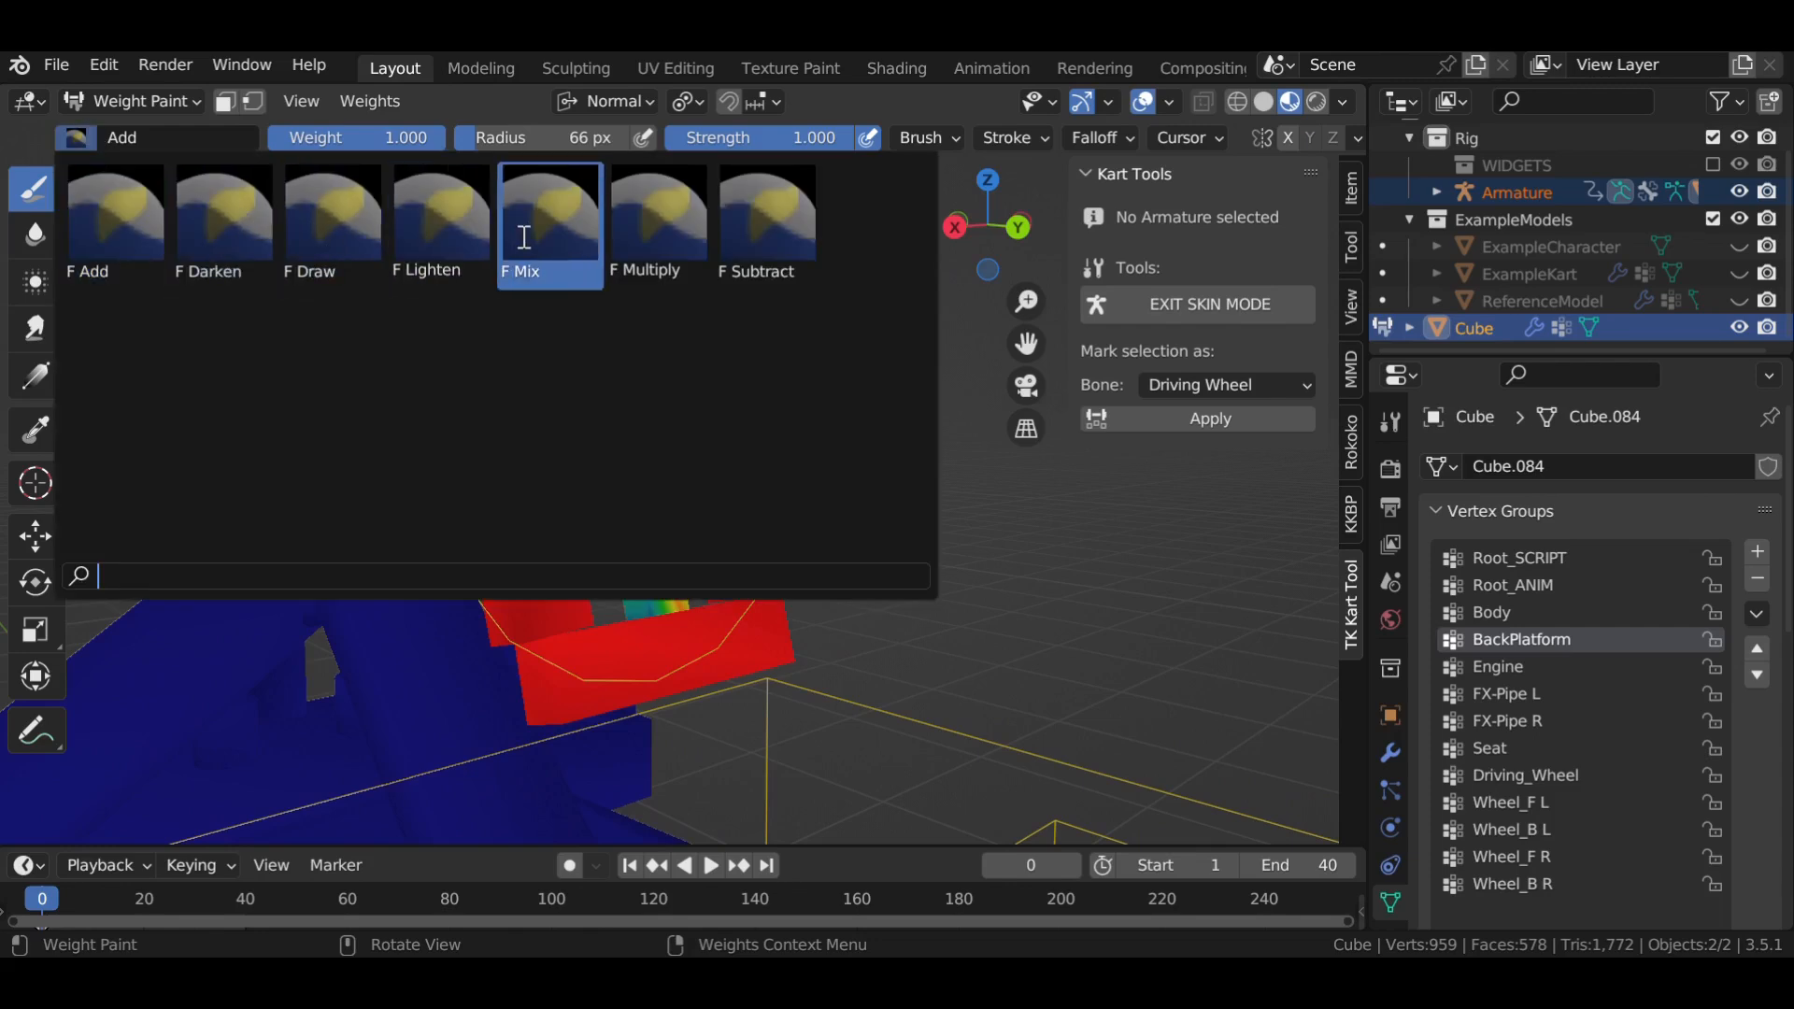
Step: Remove weight from the central steering column using the Subtract brush
click(762, 224)
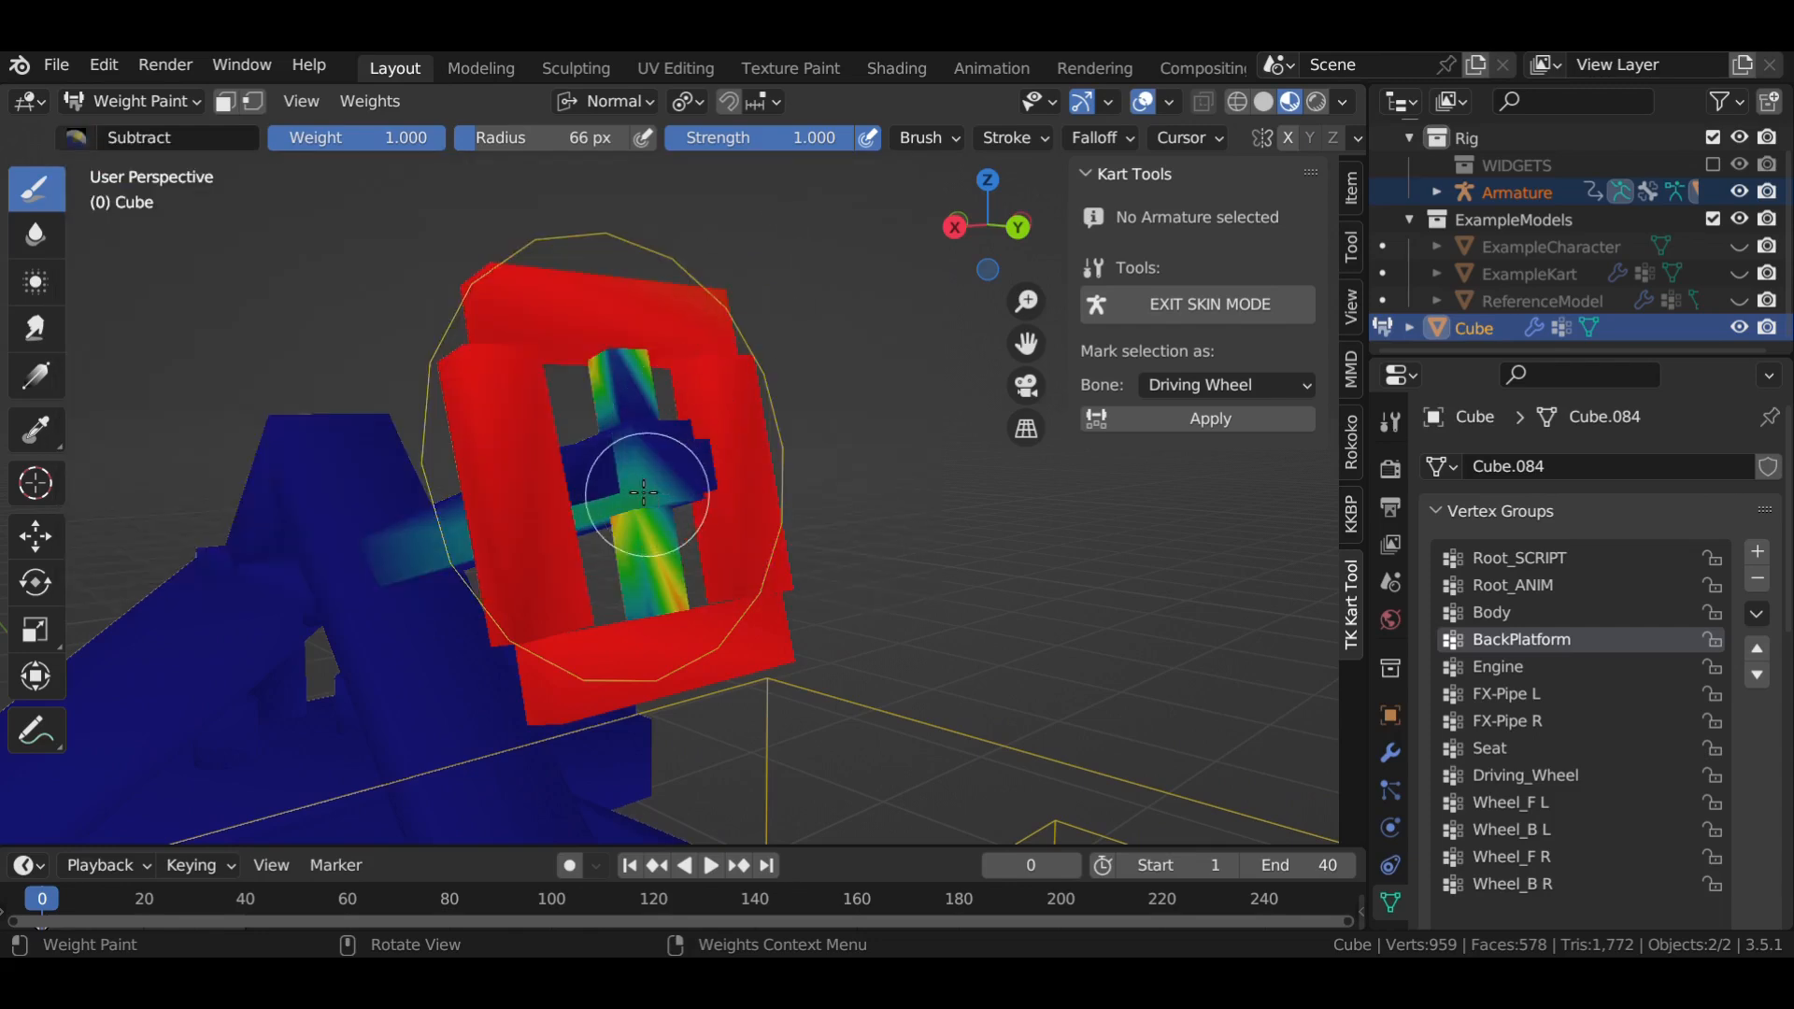
mouse_move(658, 499)
mouse_down()
mouse_move(608, 486)
mouse_move(659, 500)
mouse_up()
mouse_move(764, 403)
middle_down()
mouse_move(822, 401)
mouse_move(654, 411)
mouse_move(776, 411)
middle_up()
Step: Apply the painted weights to the Driving Wheel bone and check the wheel
click(1209, 418)
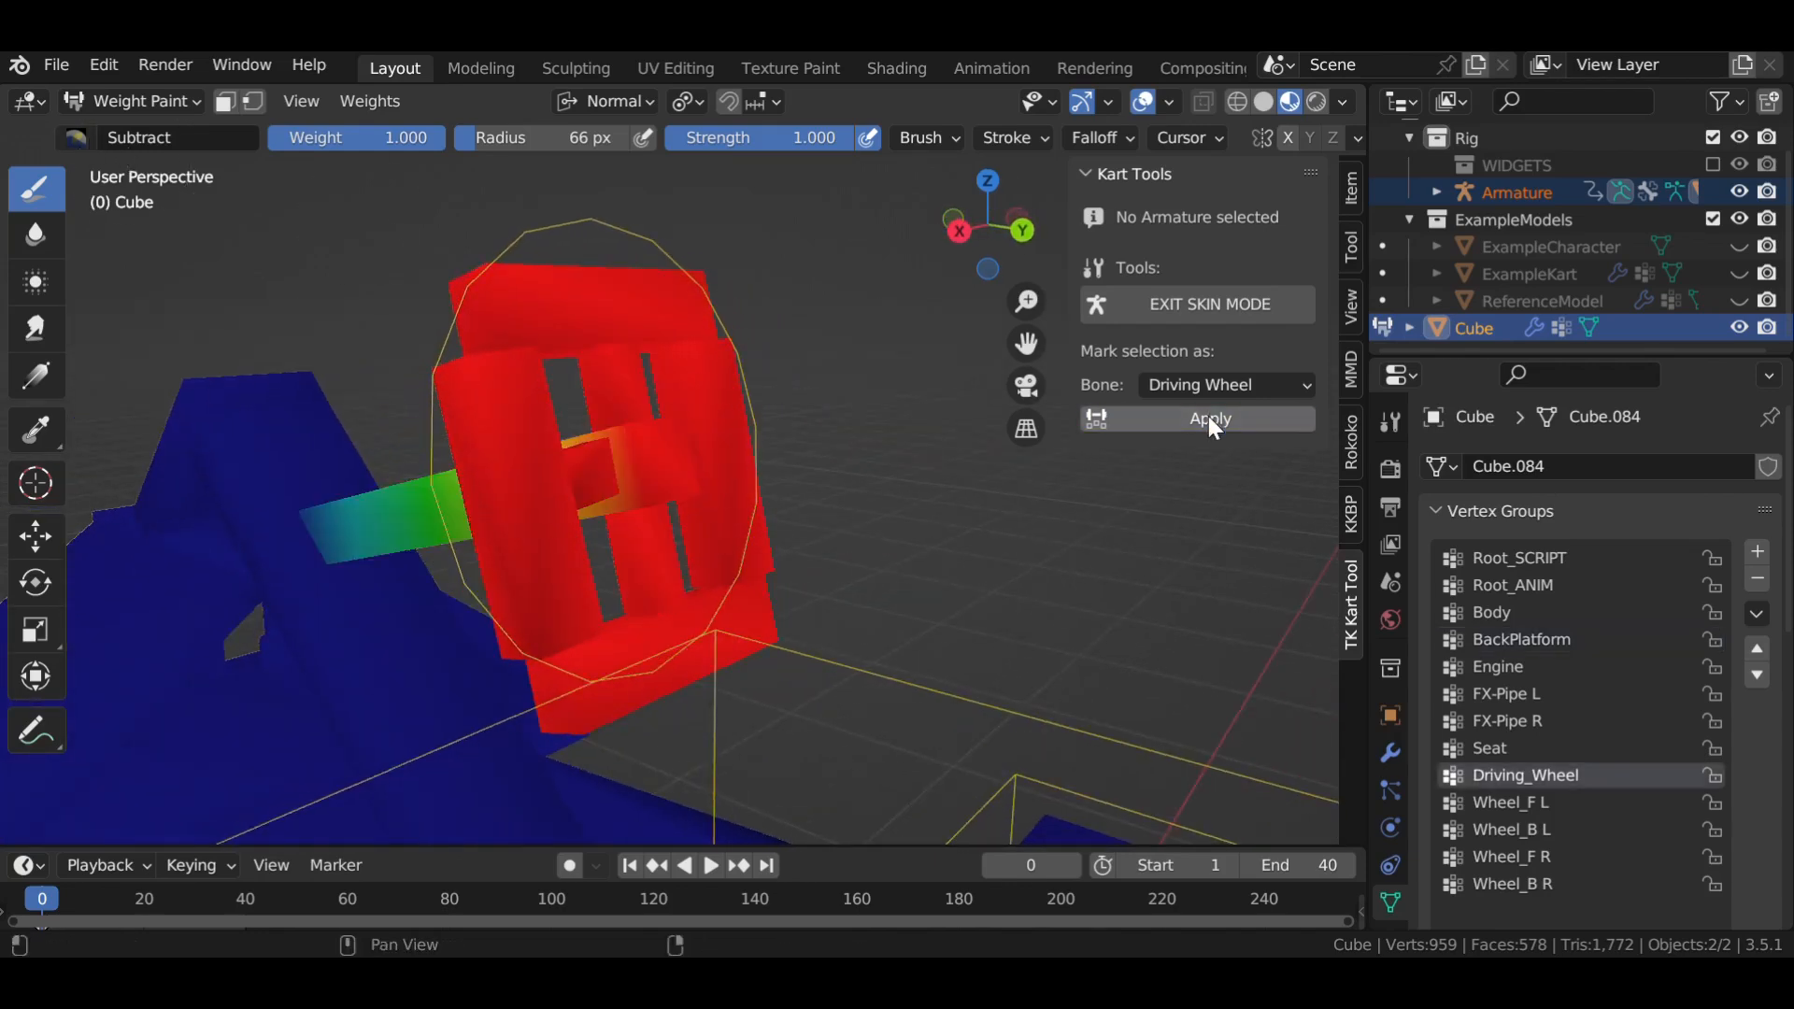
mouse_move(1208, 416)
middle_down()
mouse_move(1144, 477)
mouse_move(1197, 428)
middle_up()
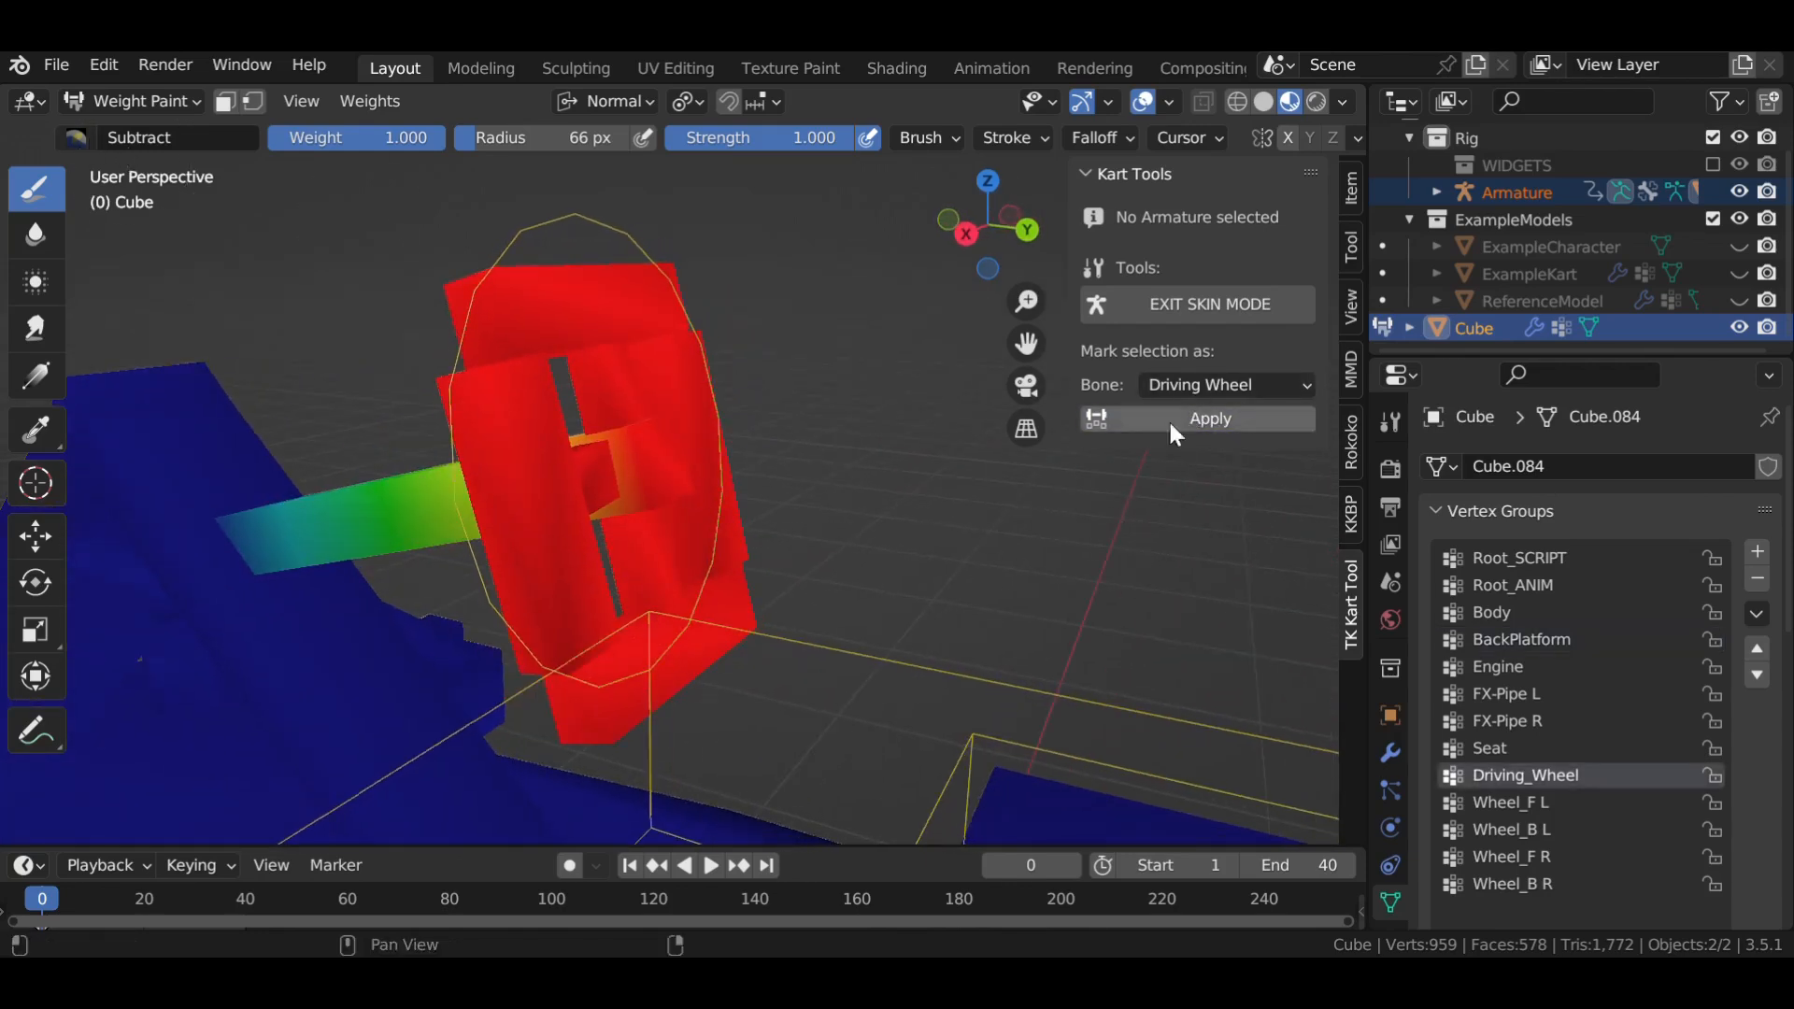
middle_drag(878, 443, 628, 513)
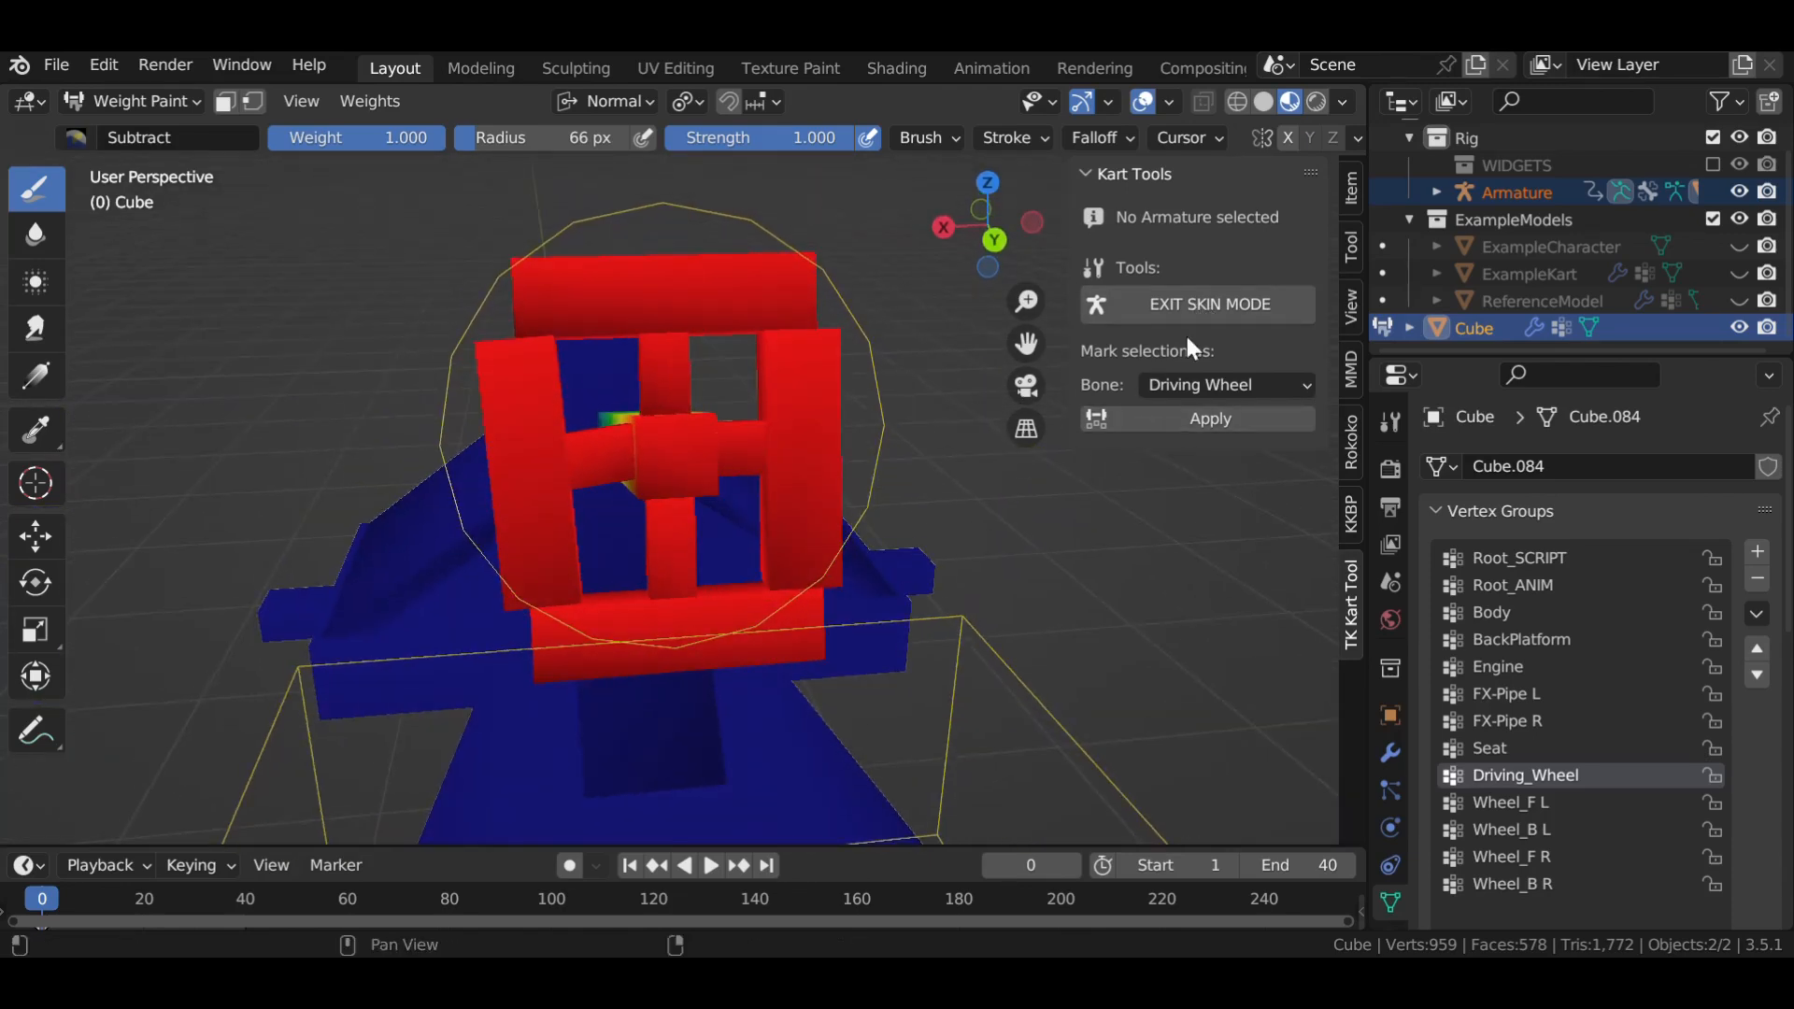
middle_drag(941, 452, 1093, 430)
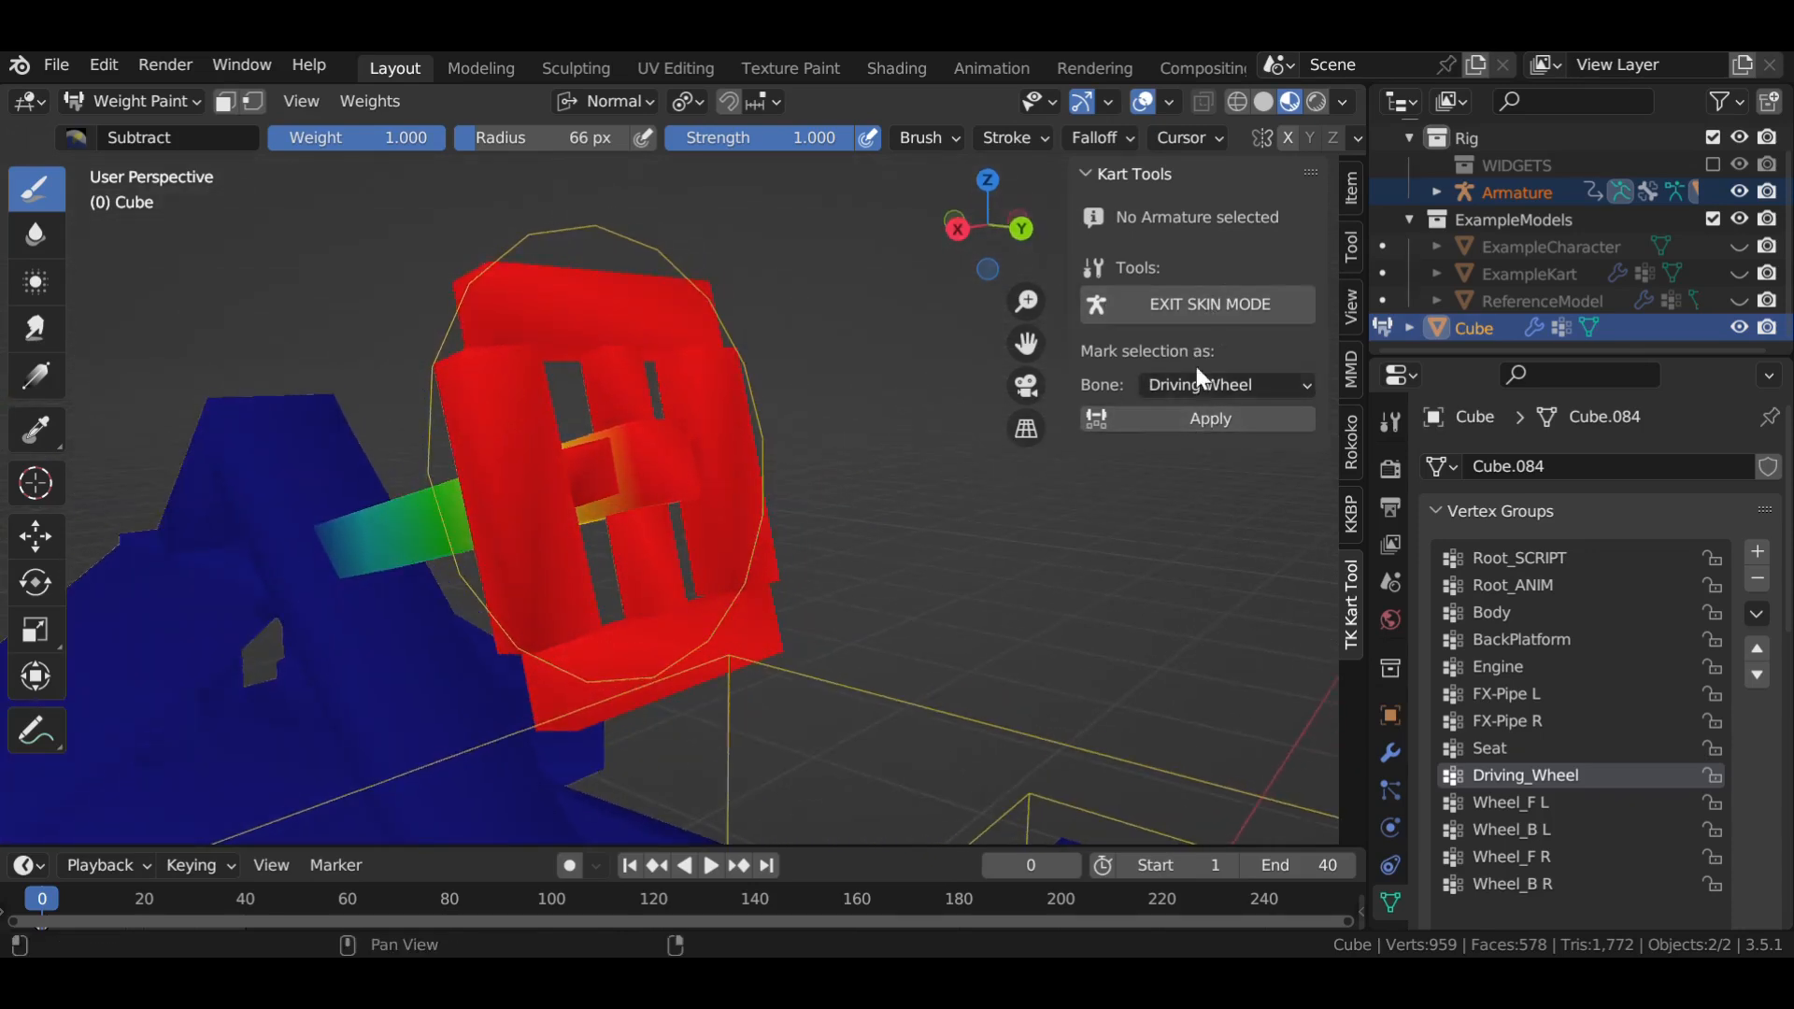
Step: Exit skin mode to return to the textured kart in Pose Mode
click(1181, 316)
middle_drag(1112, 366, 815, 412)
middle_drag(664, 205, 782, 200)
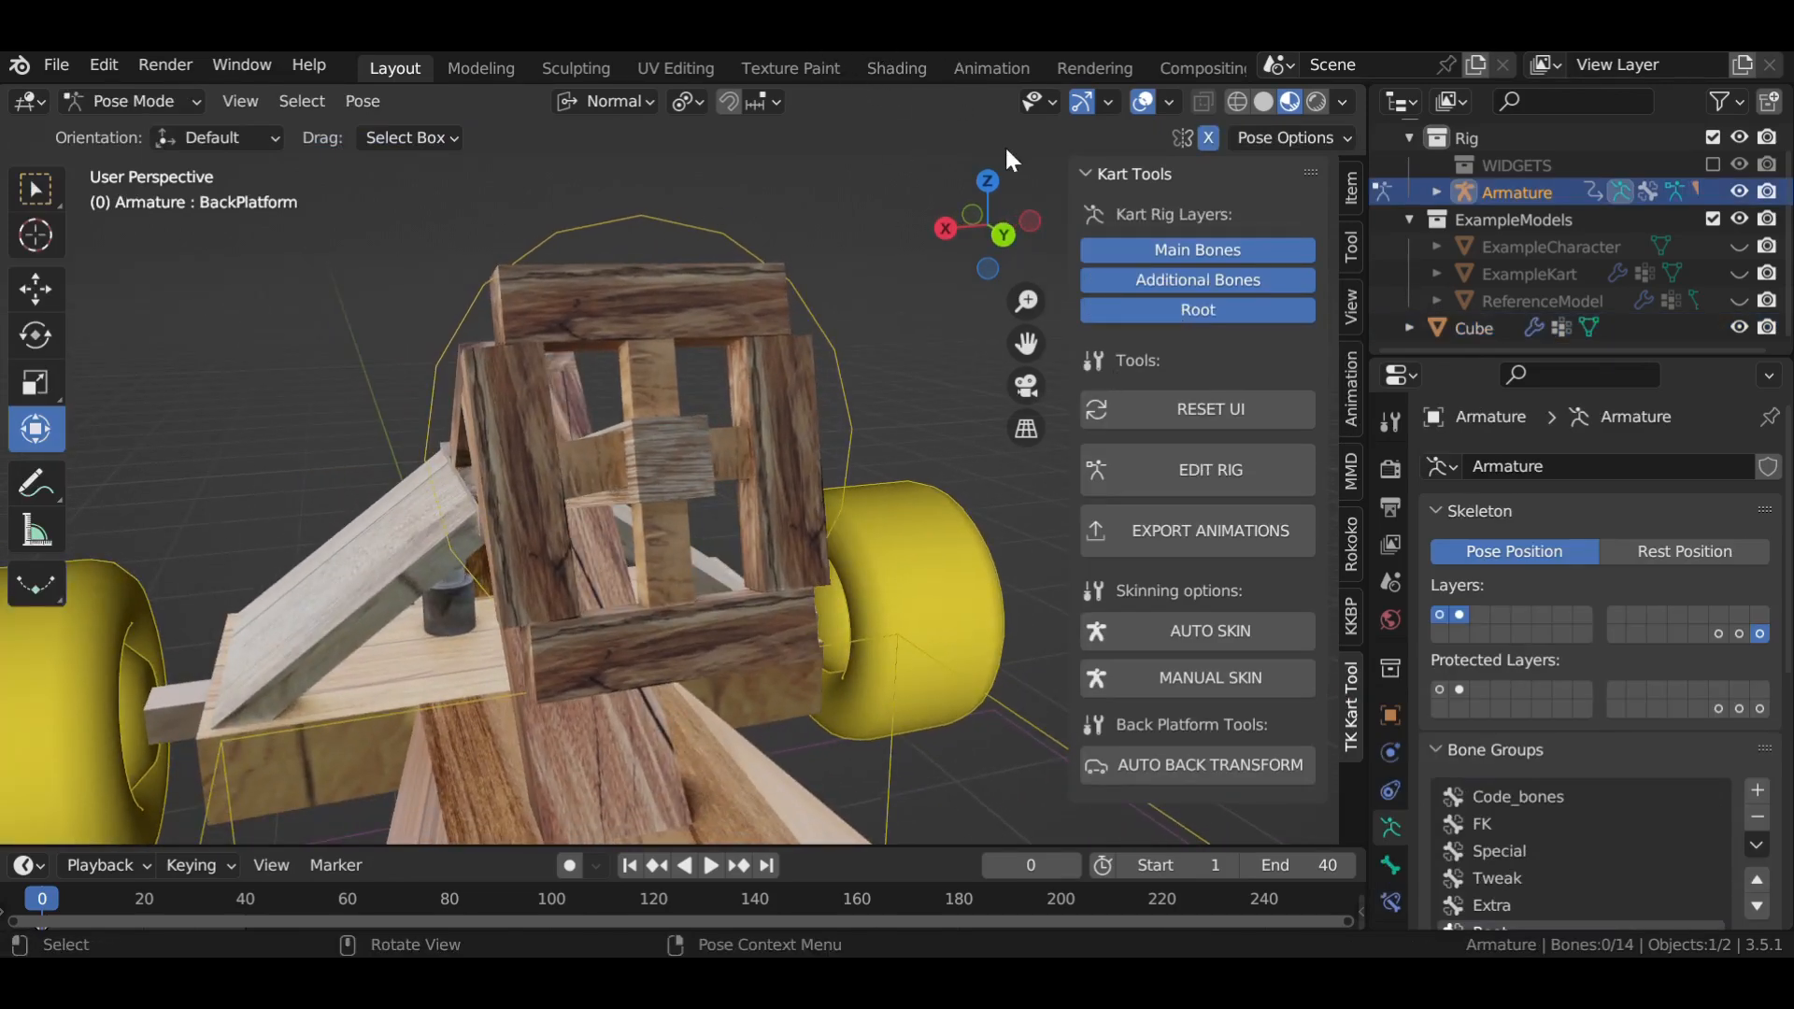
Step: Look through the Shading and Rendering workspaces and resize the editor area
scroll(623, 73, down, 1)
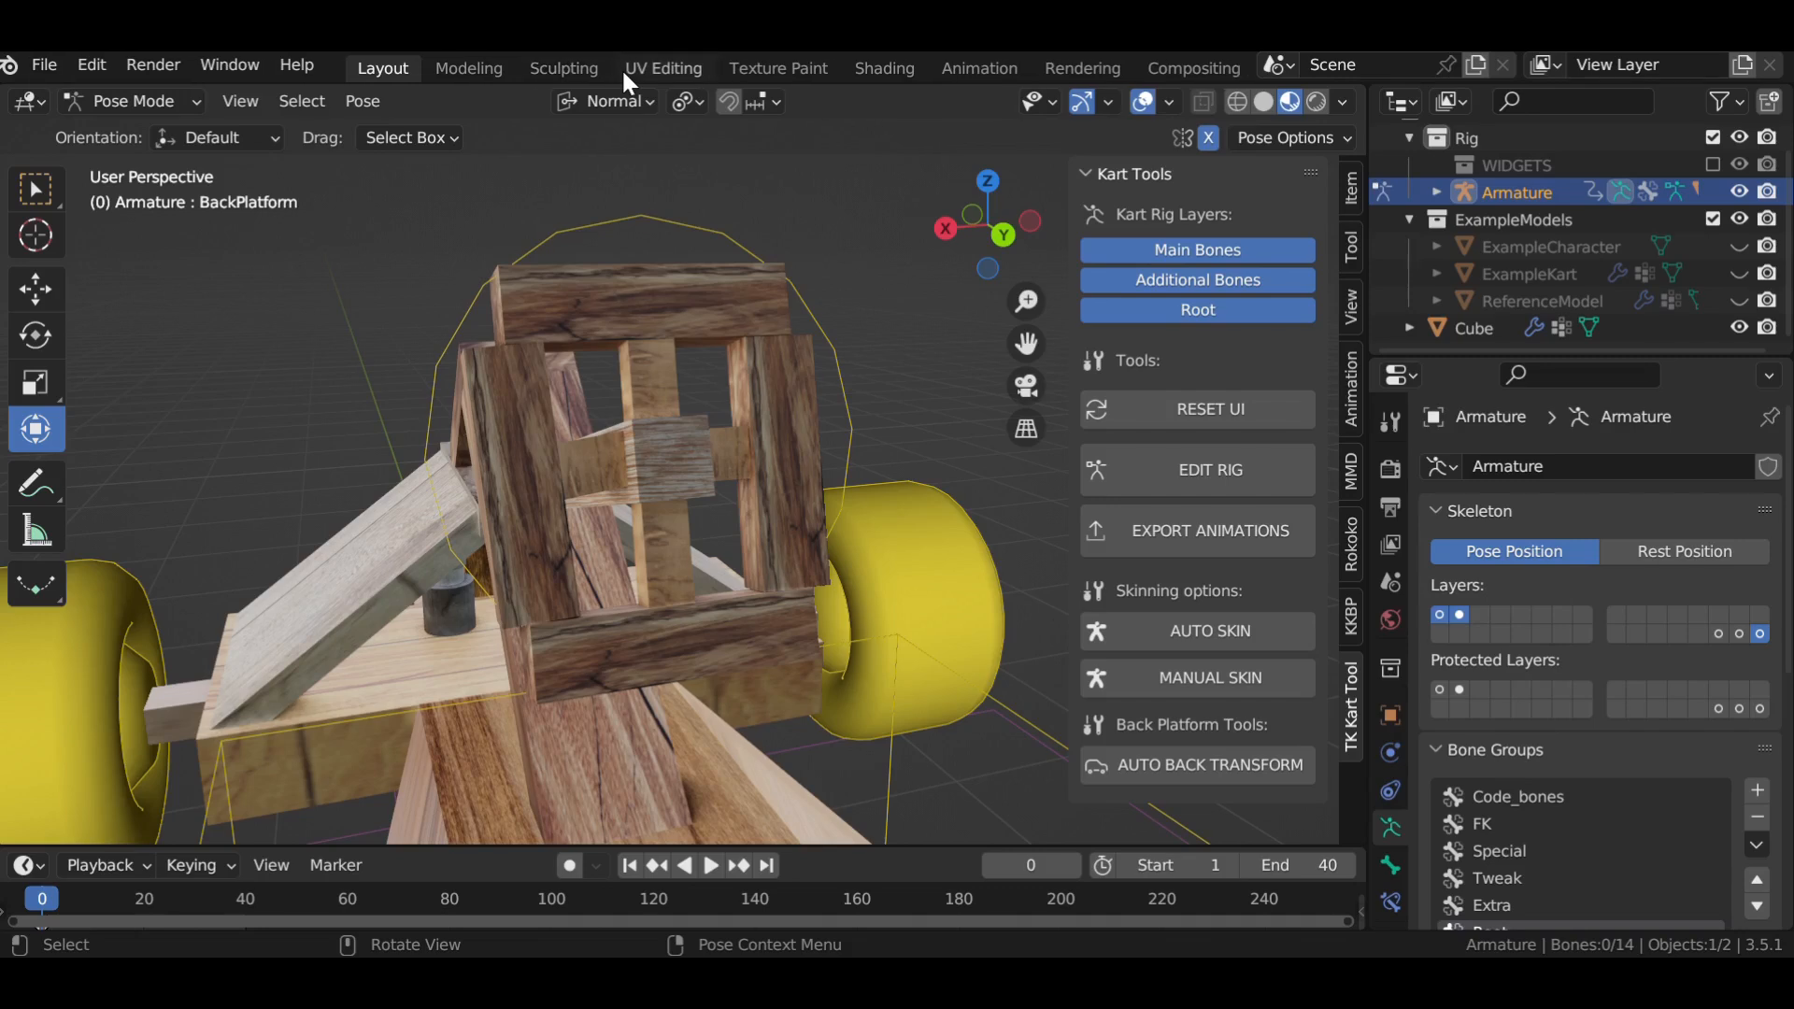
scroll(621, 68, down, 5)
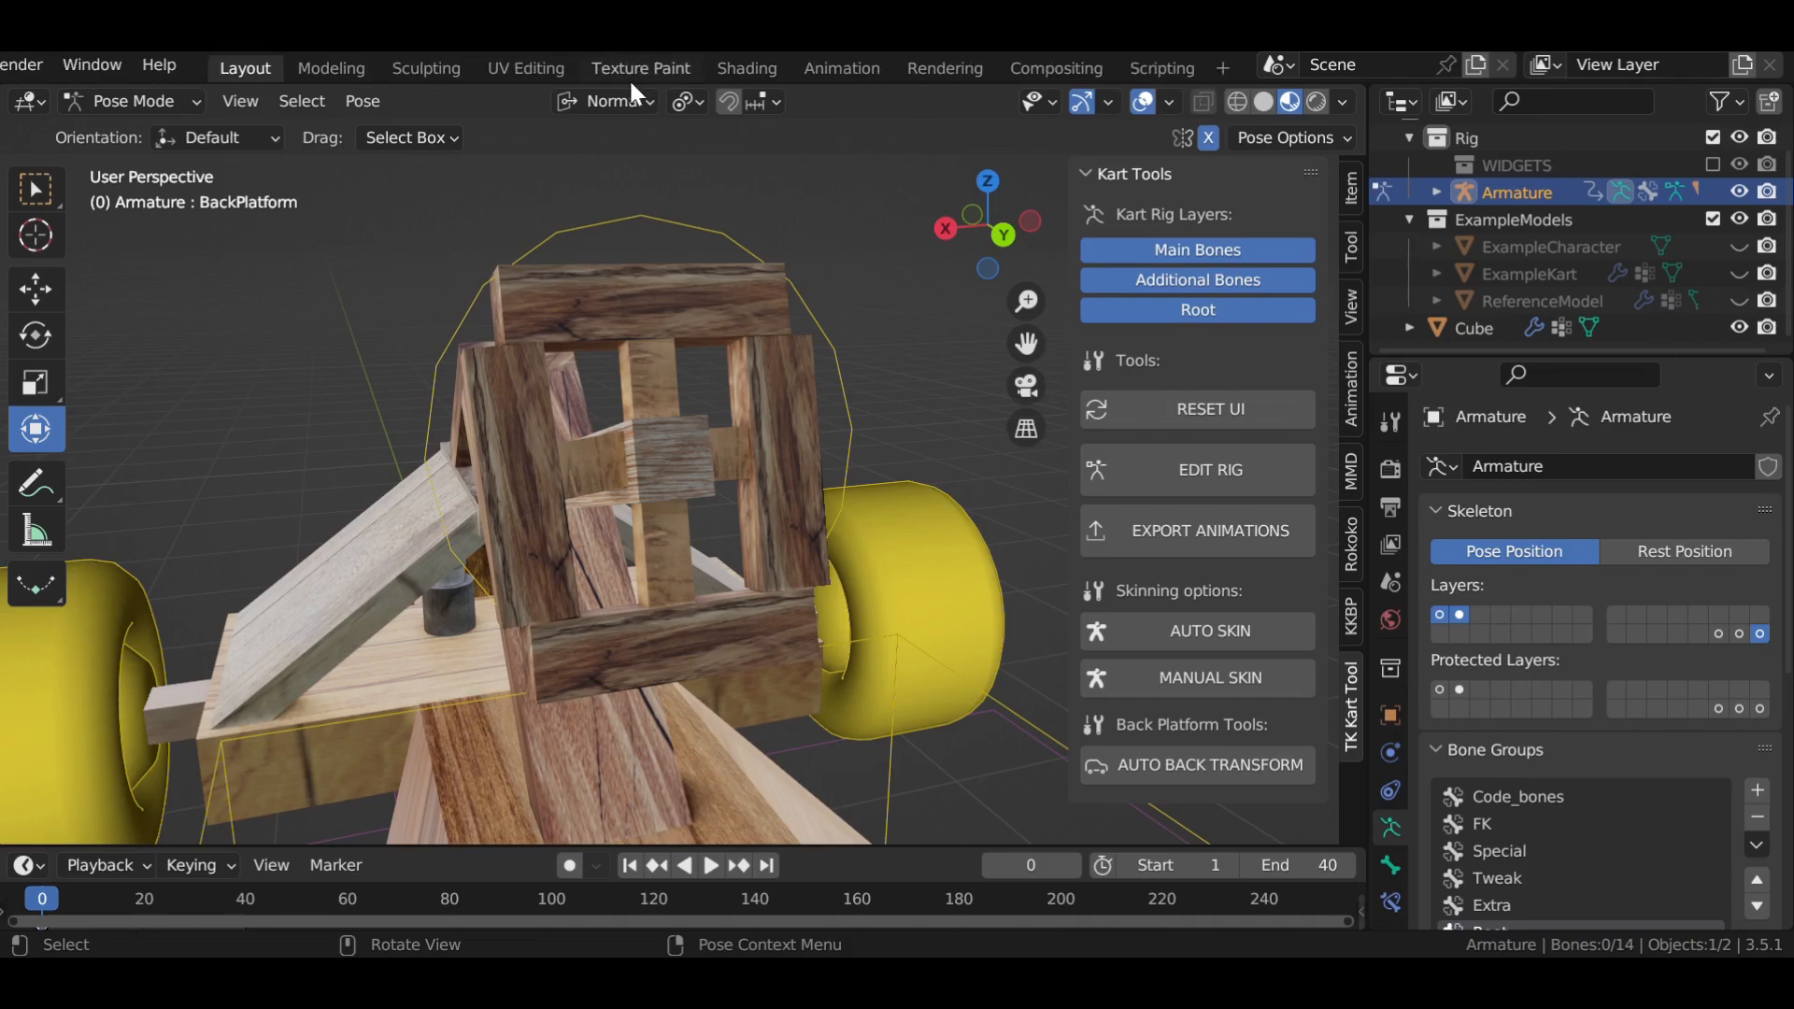
click(707, 70)
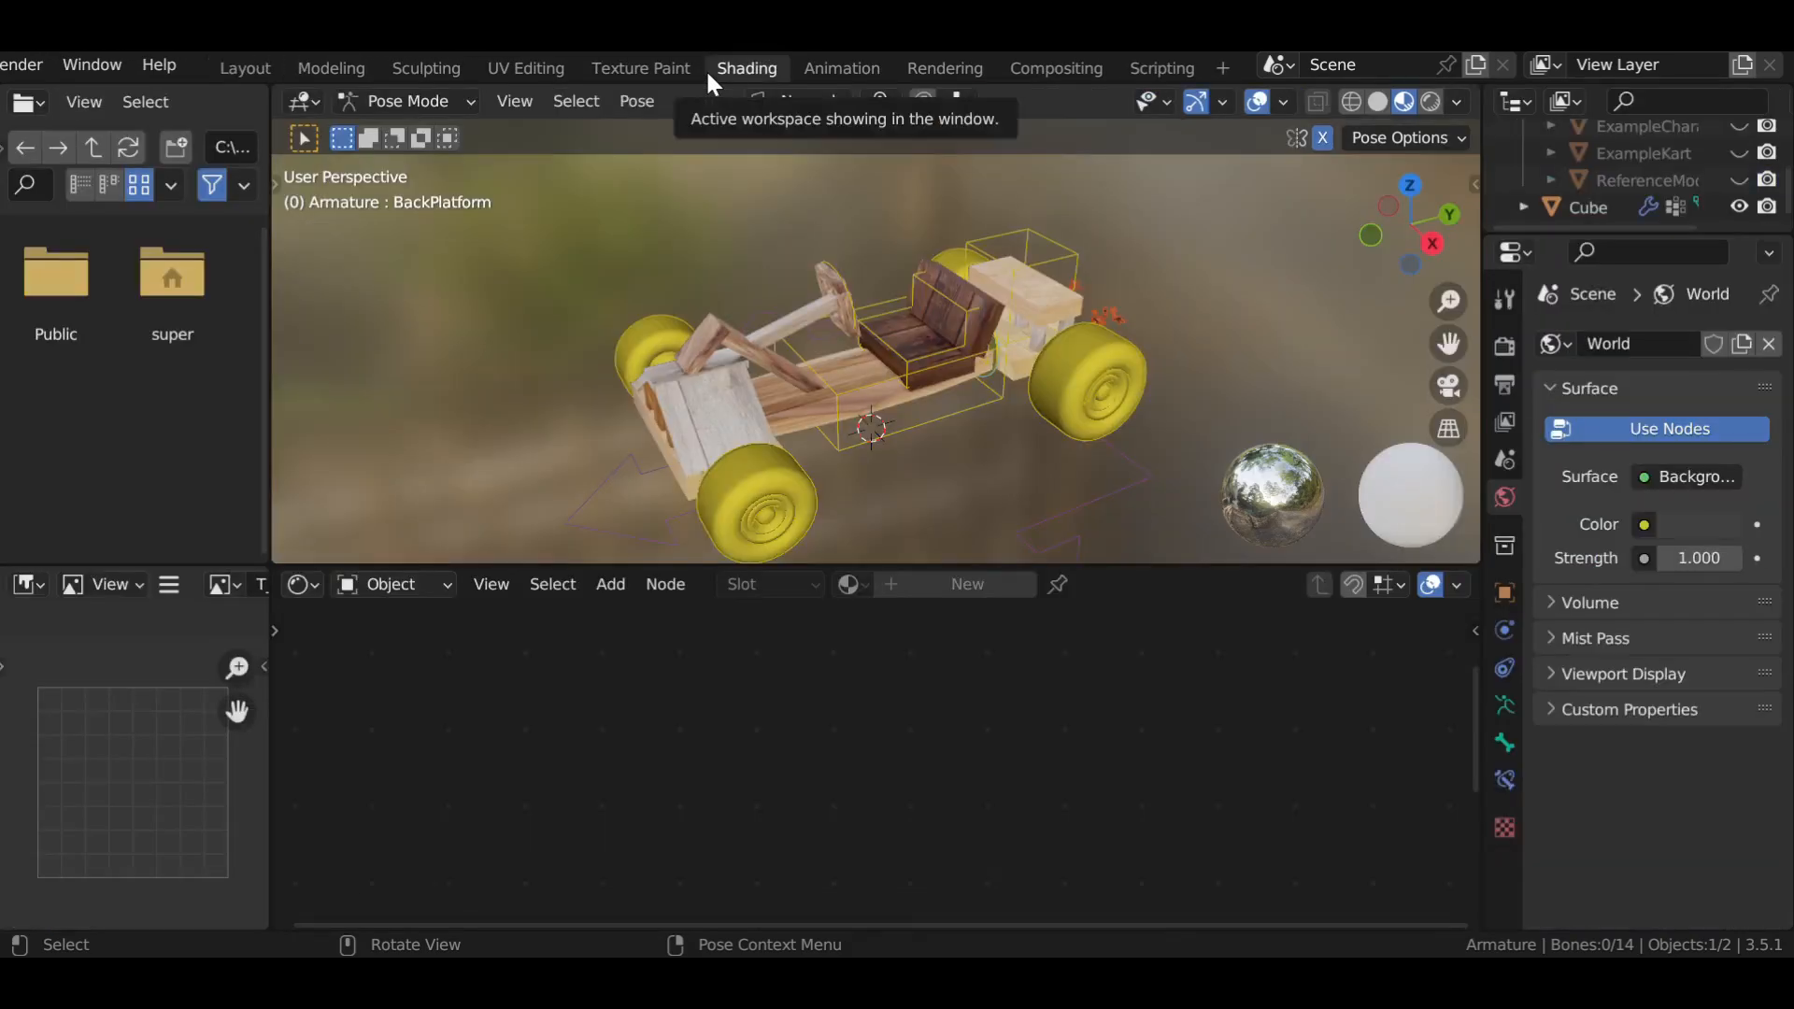
scroll(1152, 67, up, 4)
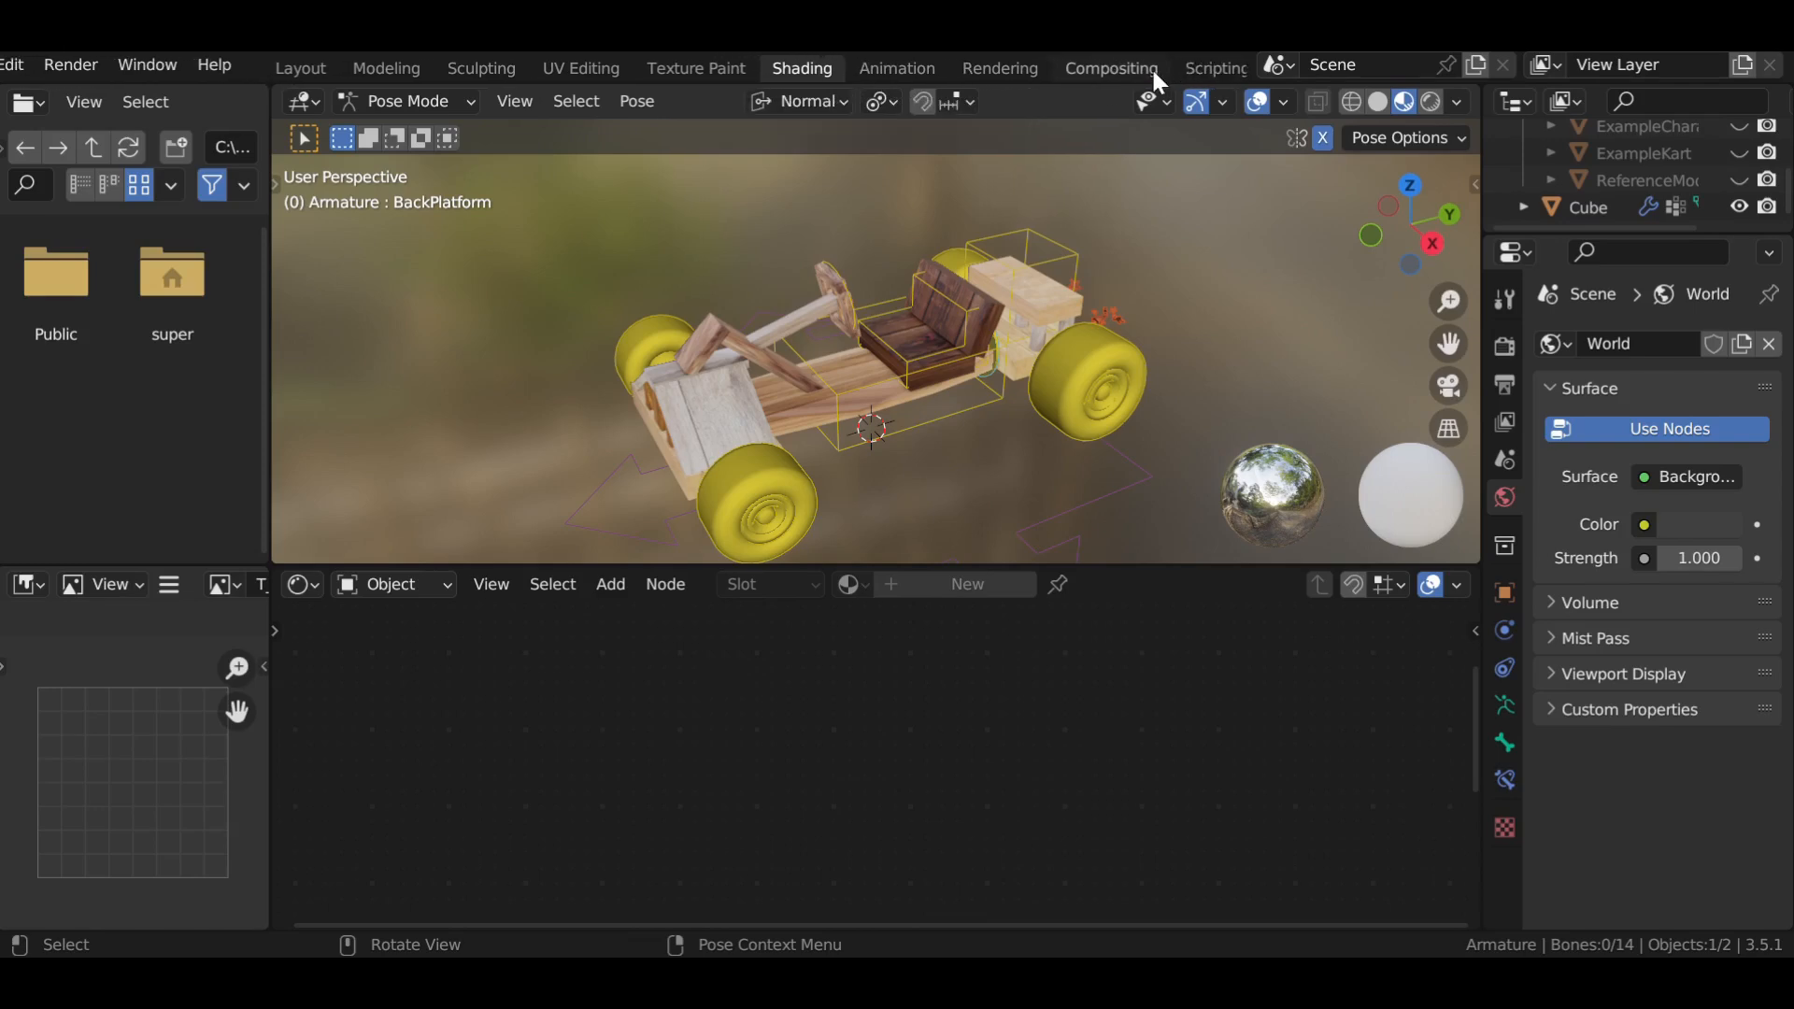
scroll(1151, 66, up, 3)
click(1110, 73)
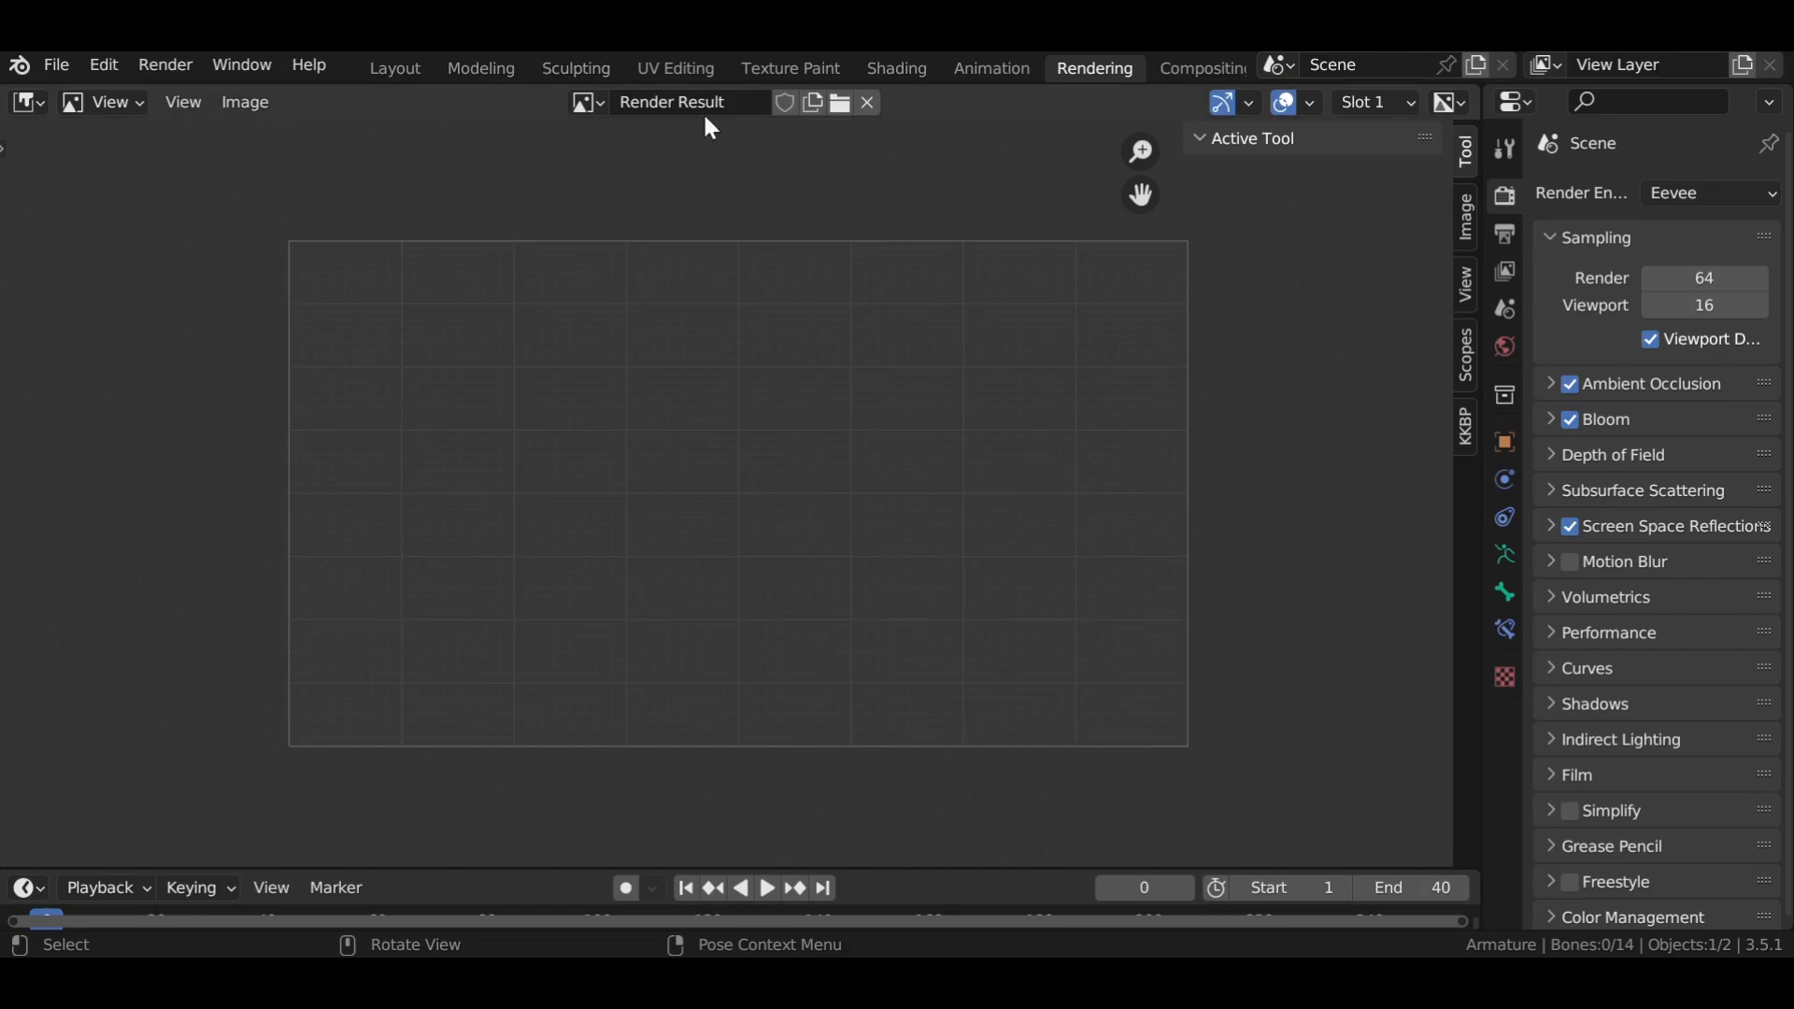
drag(1152, 77, 1135, 114)
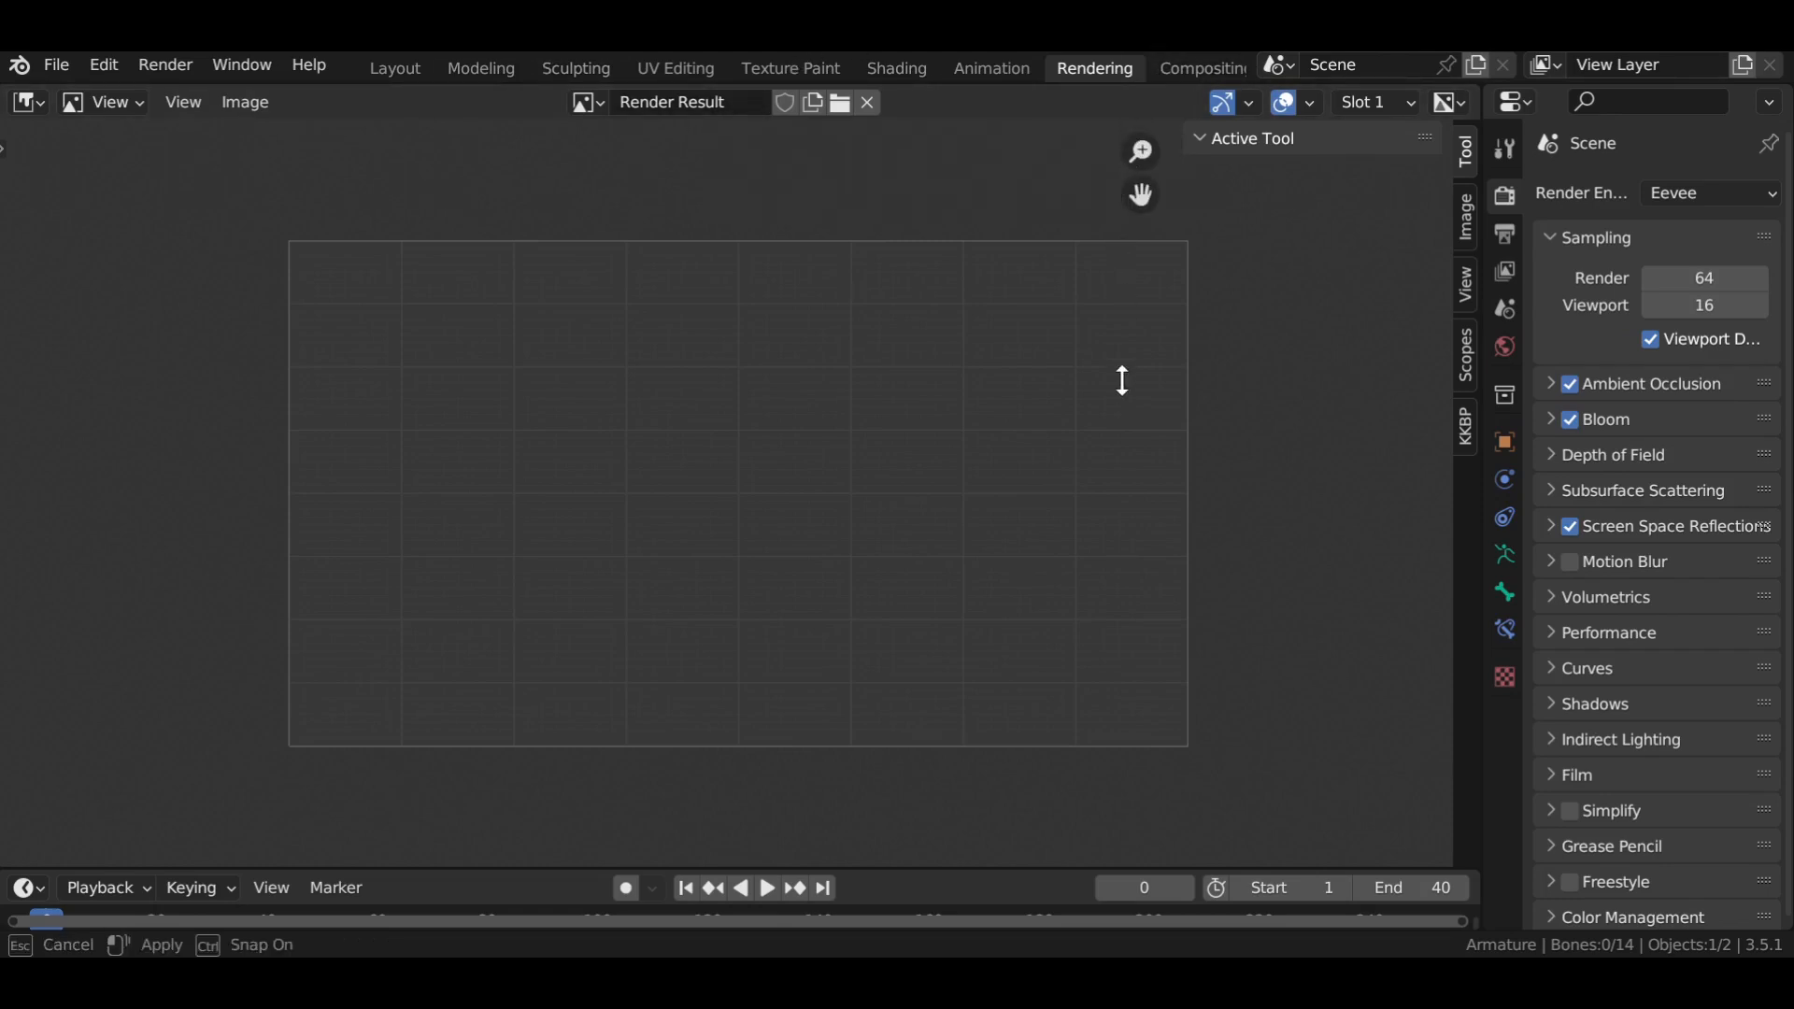
drag(1122, 380, 1122, 380)
Step: Switch to the Animation workspace and zoom in on the posed kart
click(1174, 65)
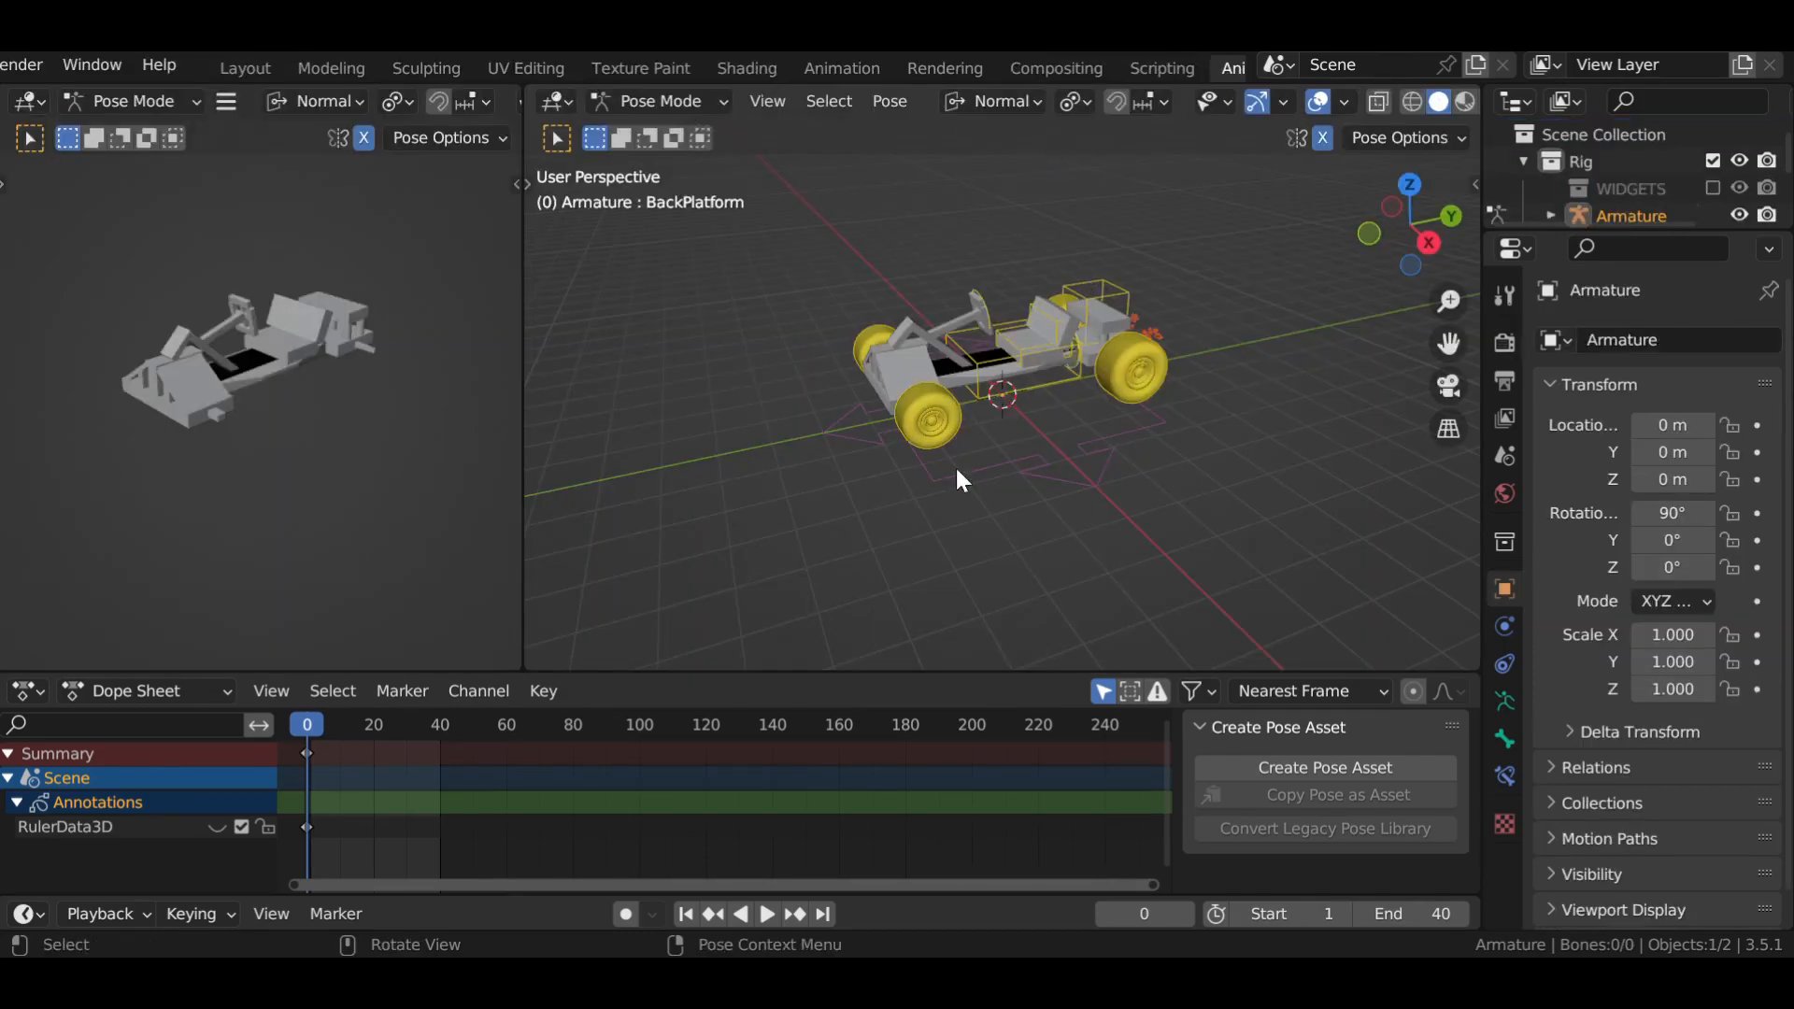
middle_drag(1093, 435, 1028, 456)
drag(1450, 301, 1450, 252)
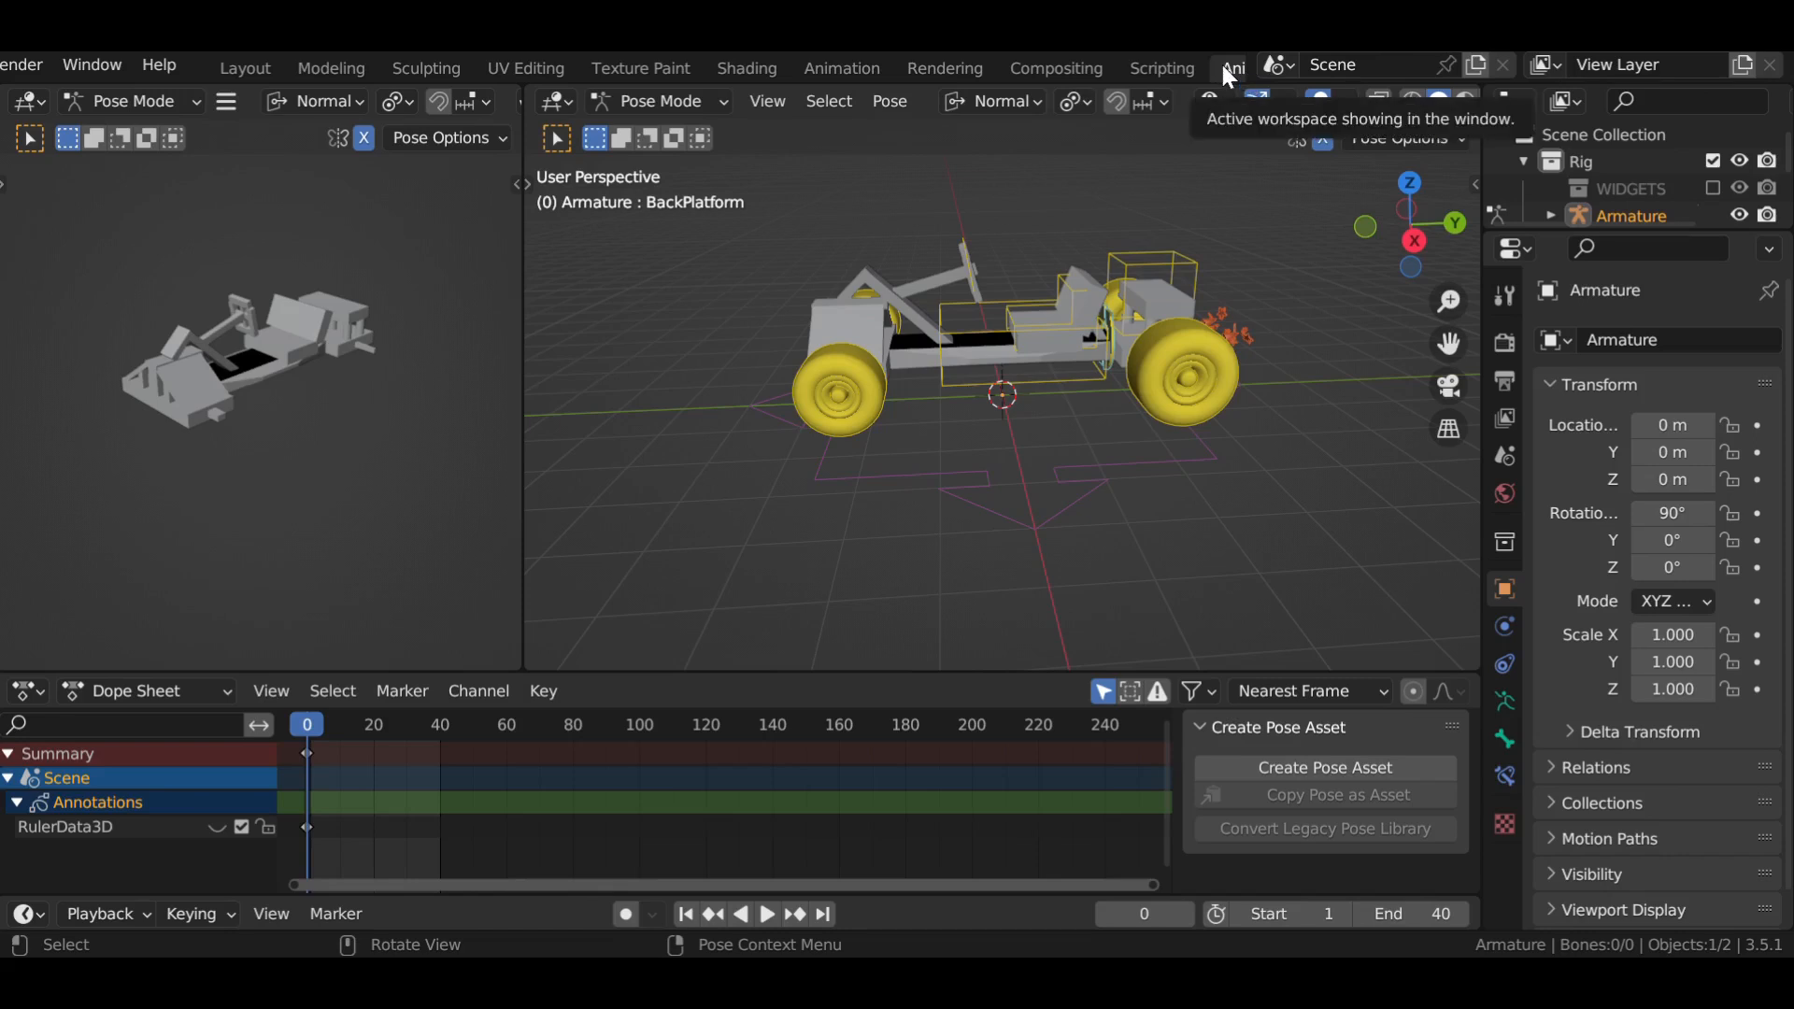
scroll(1220, 63, down, 3)
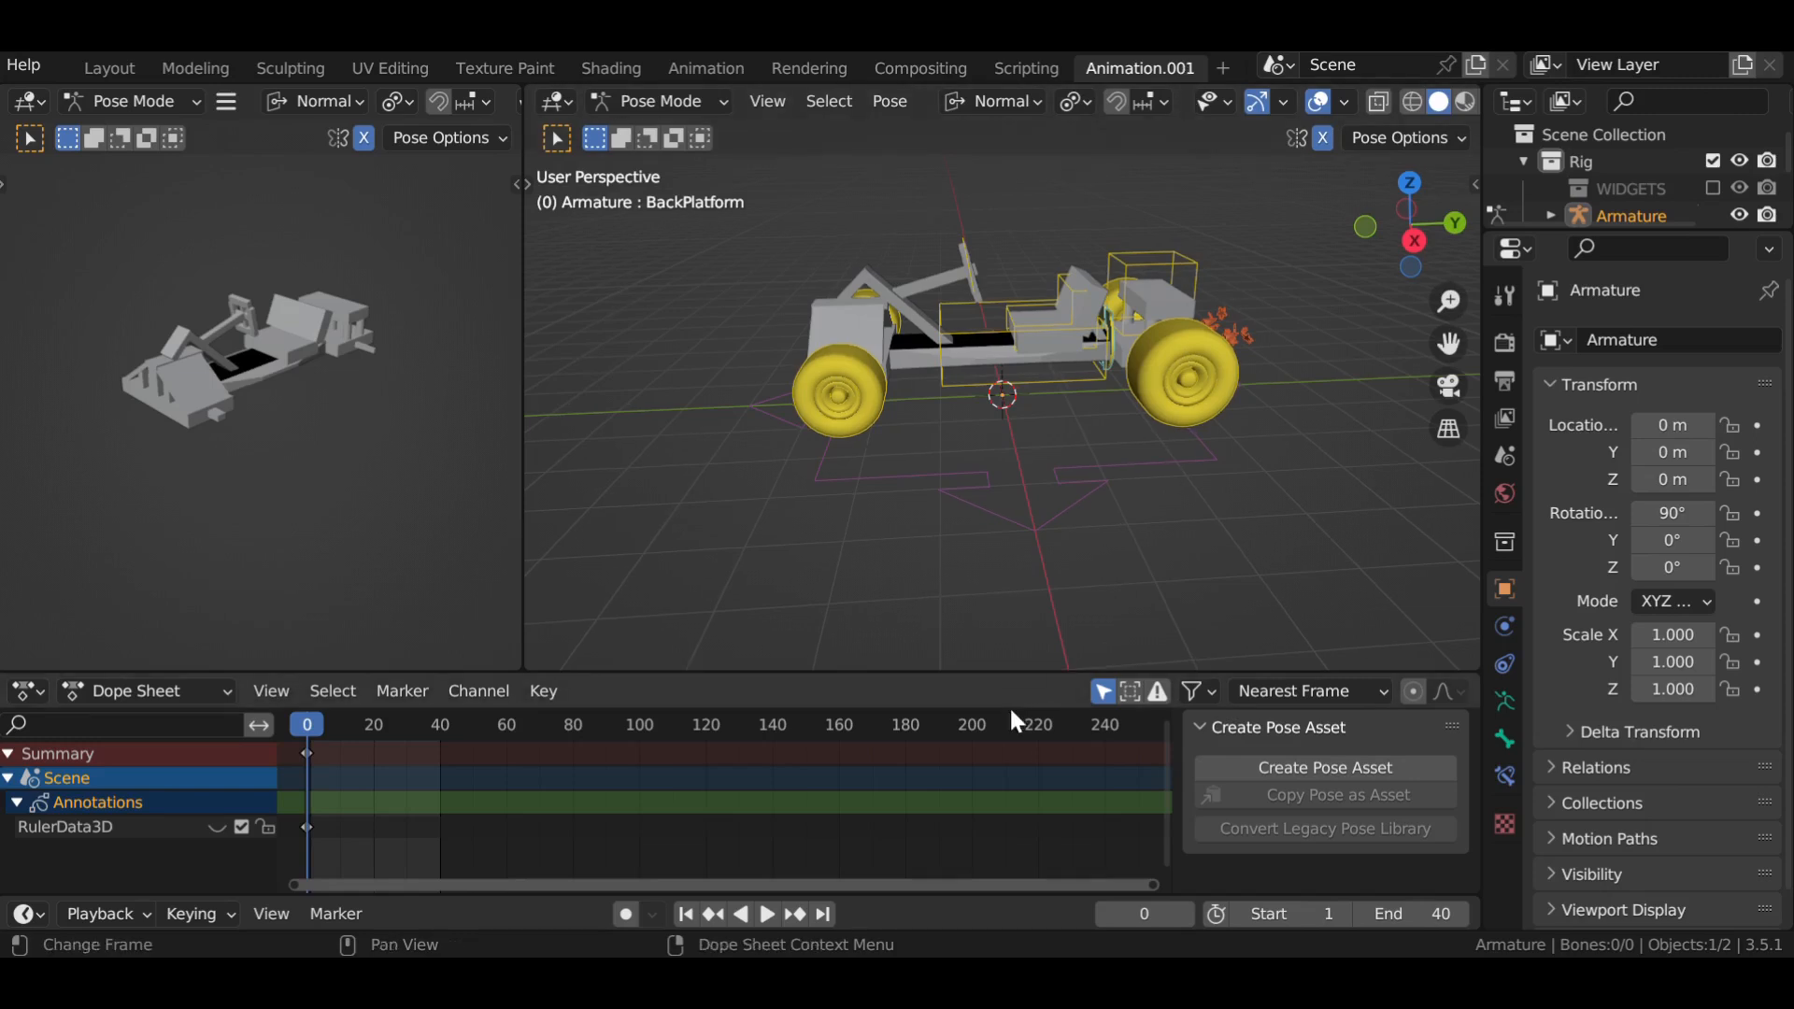
click(667, 70)
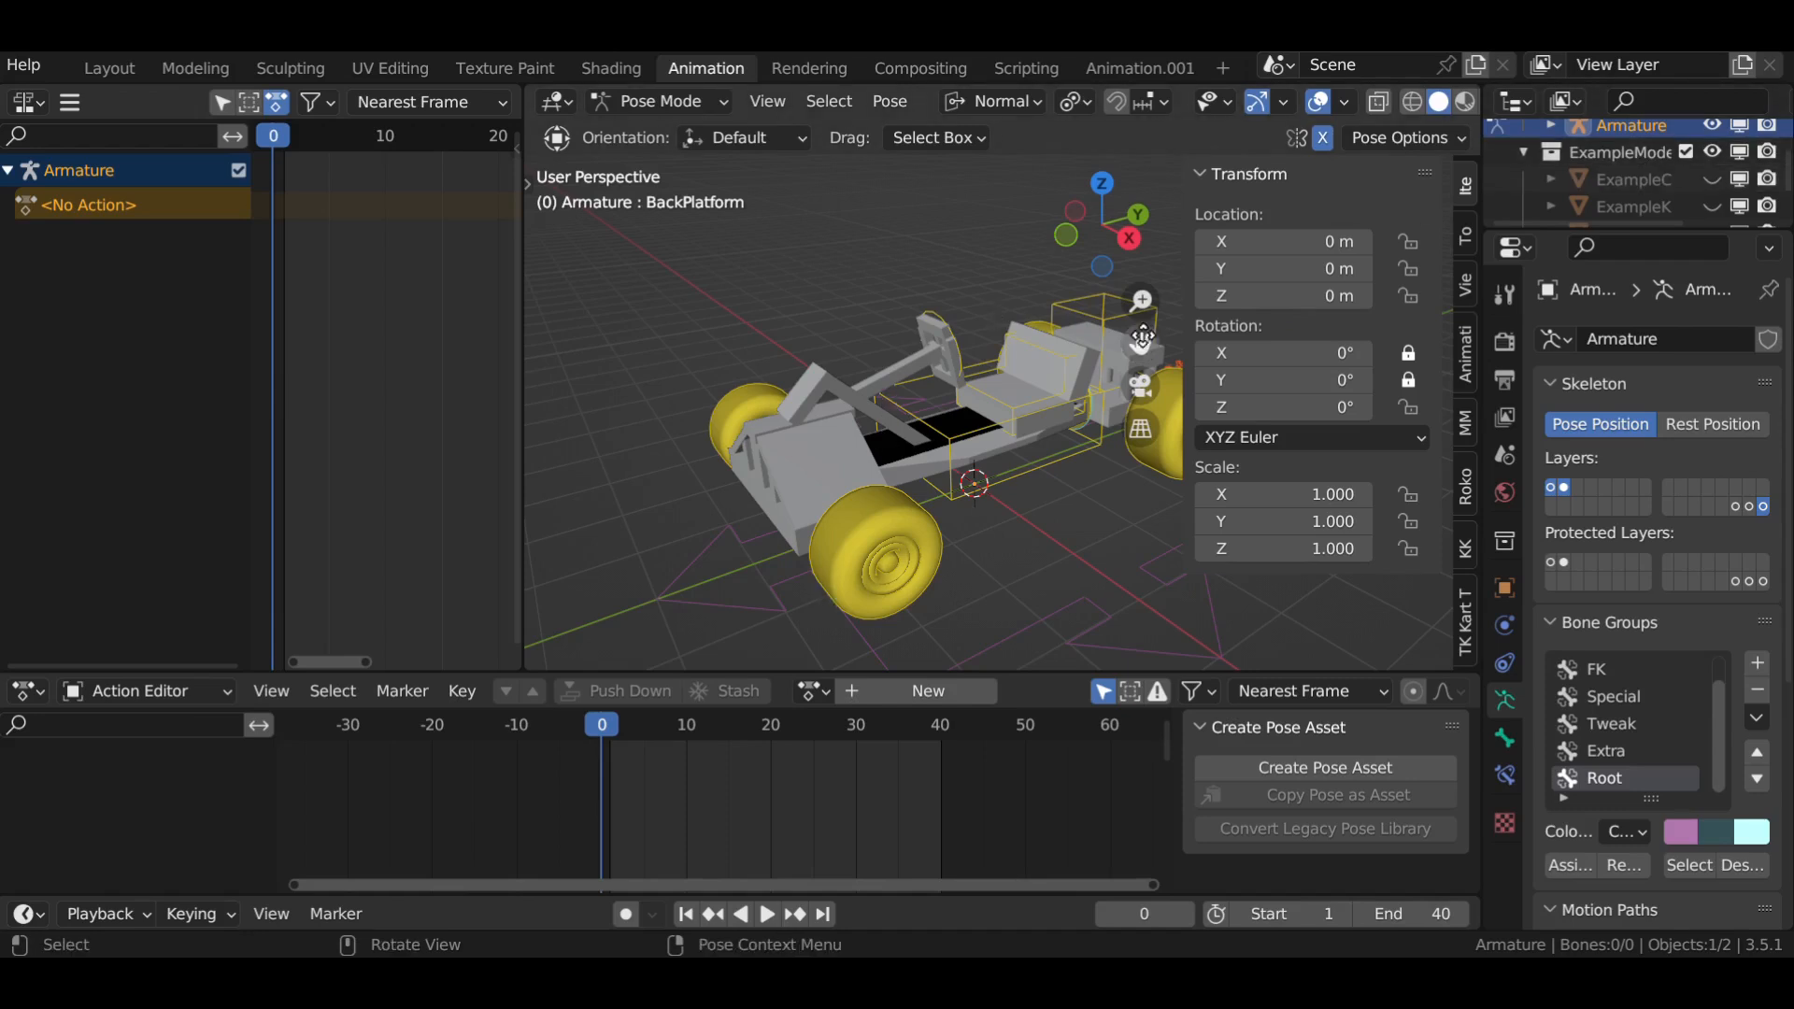
Step: Select all kart bones and assign the turning_left action in the Action Editor
click(1642, 133)
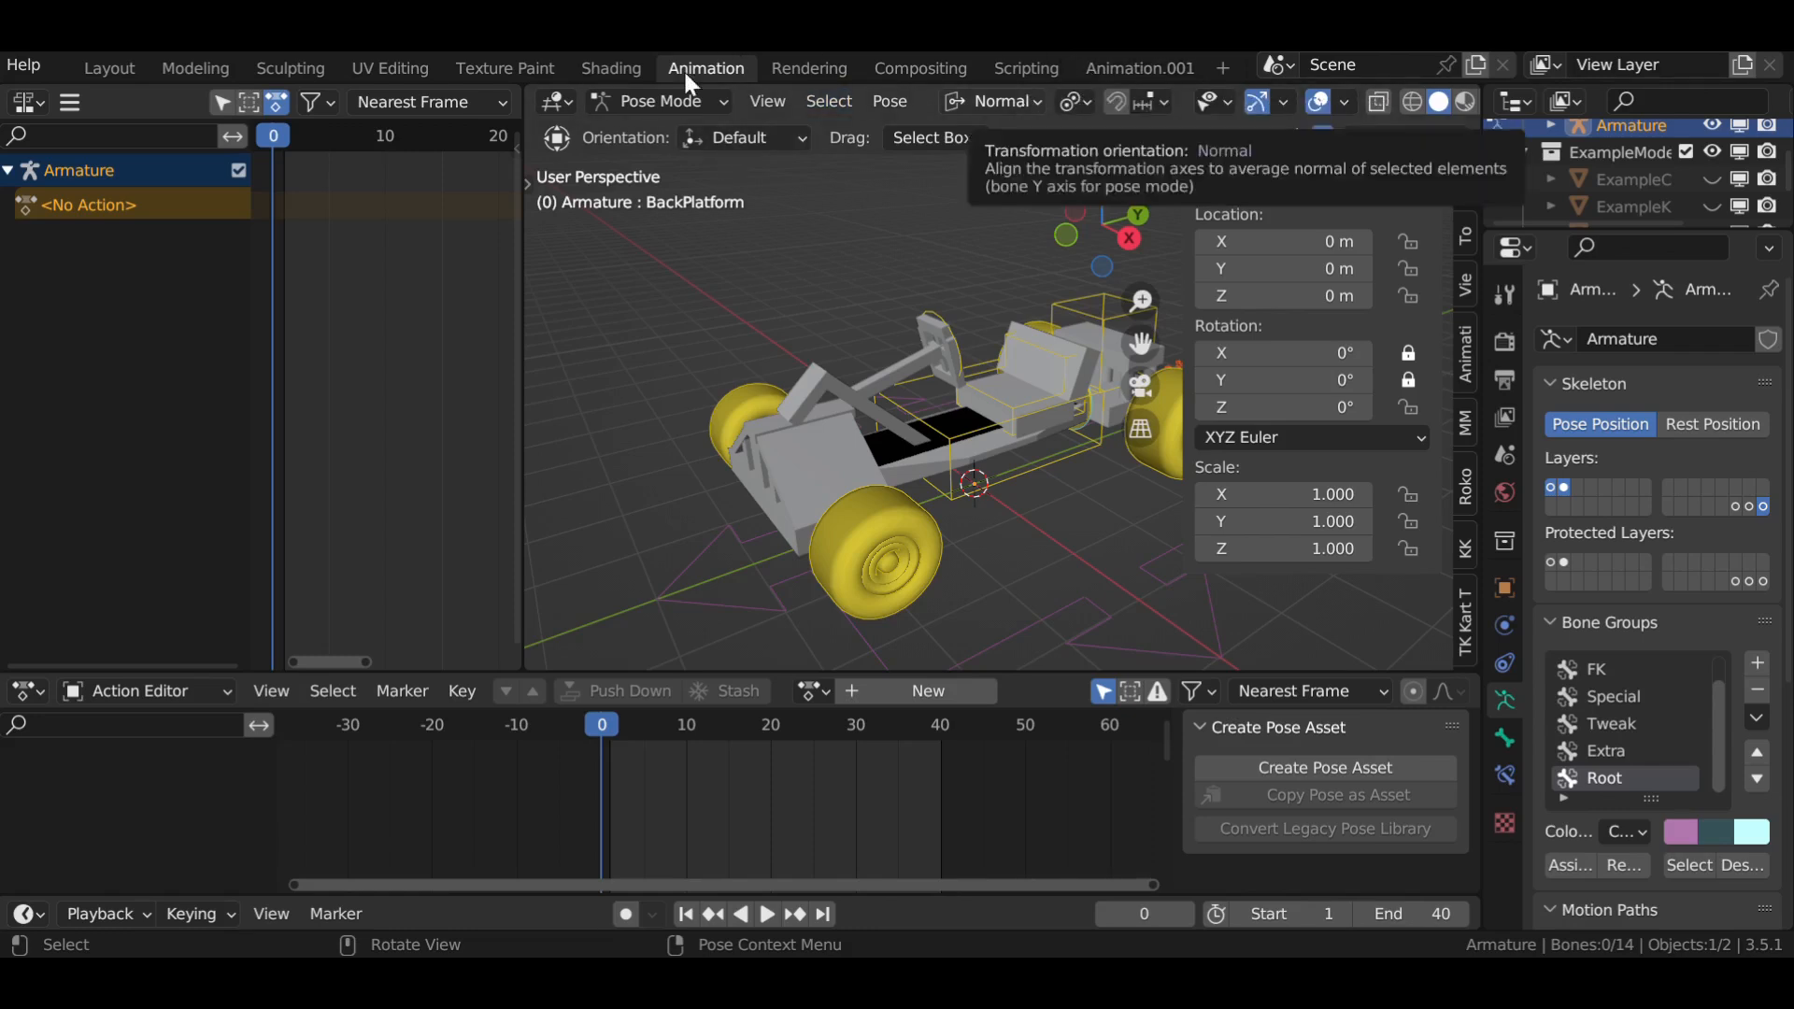
drag(1141, 345, 1025, 318)
middle_drag(1052, 415, 1104, 409)
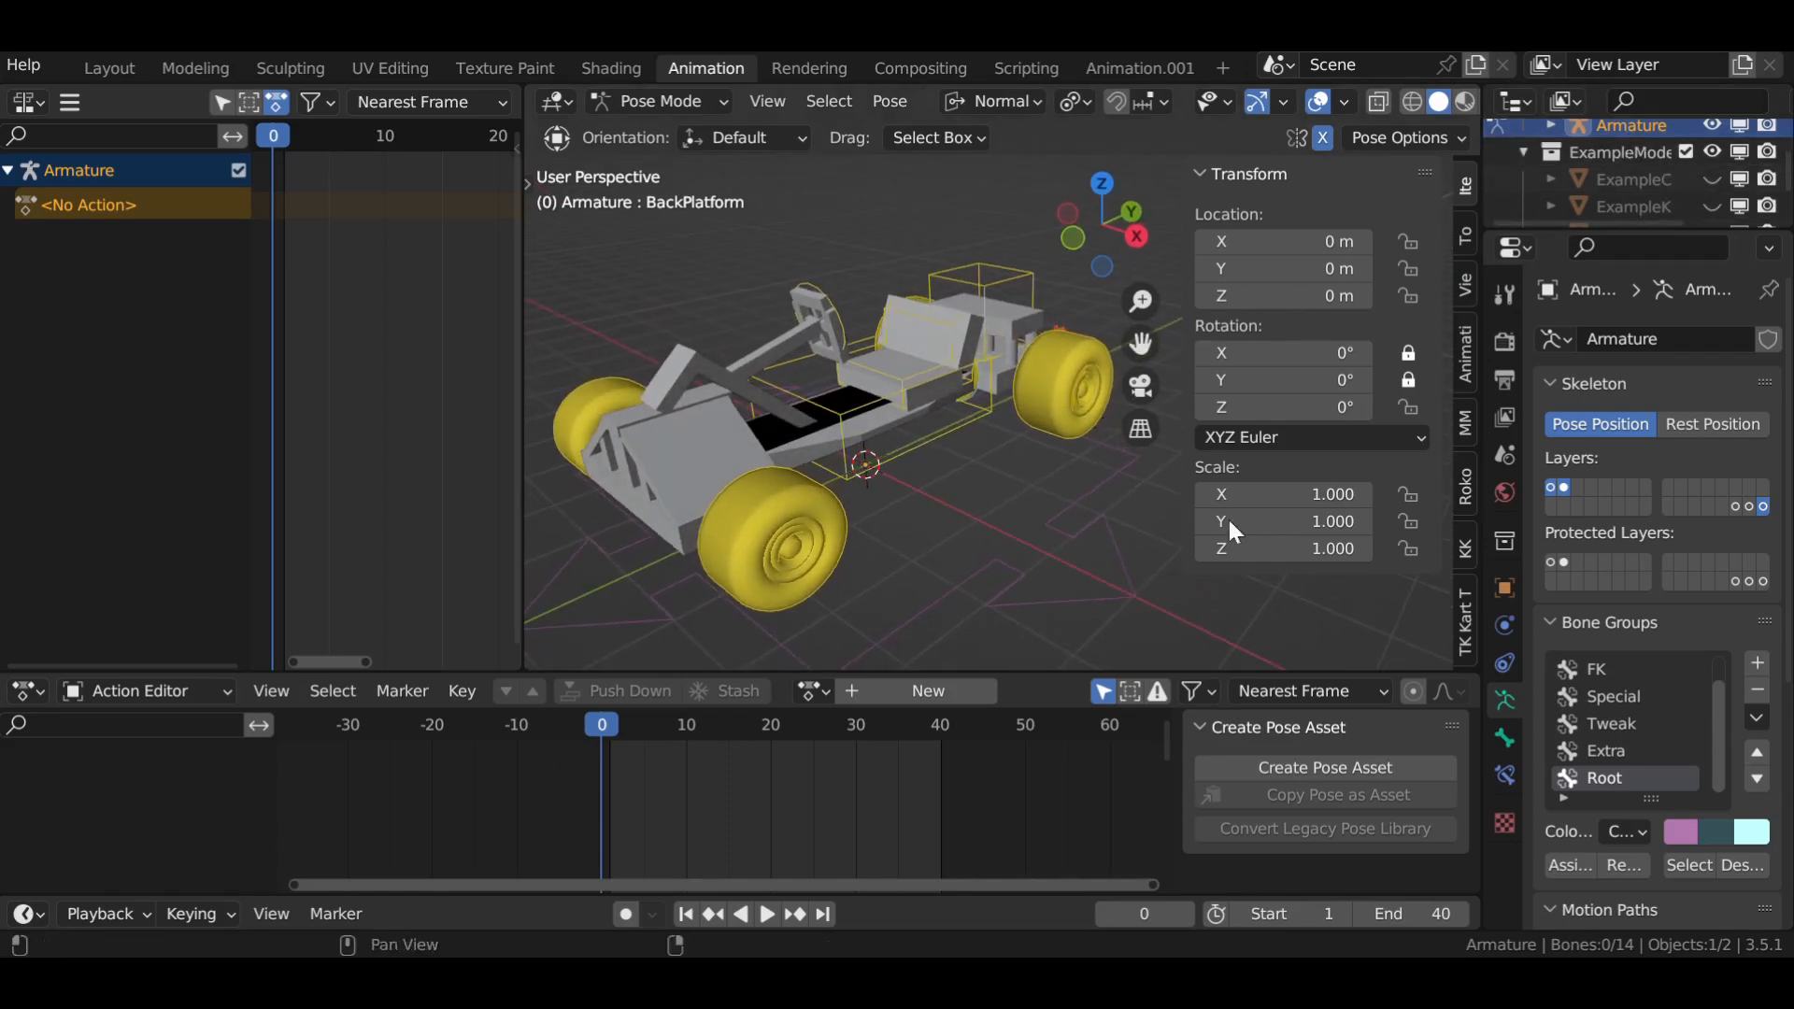
click(811, 691)
click(1089, 865)
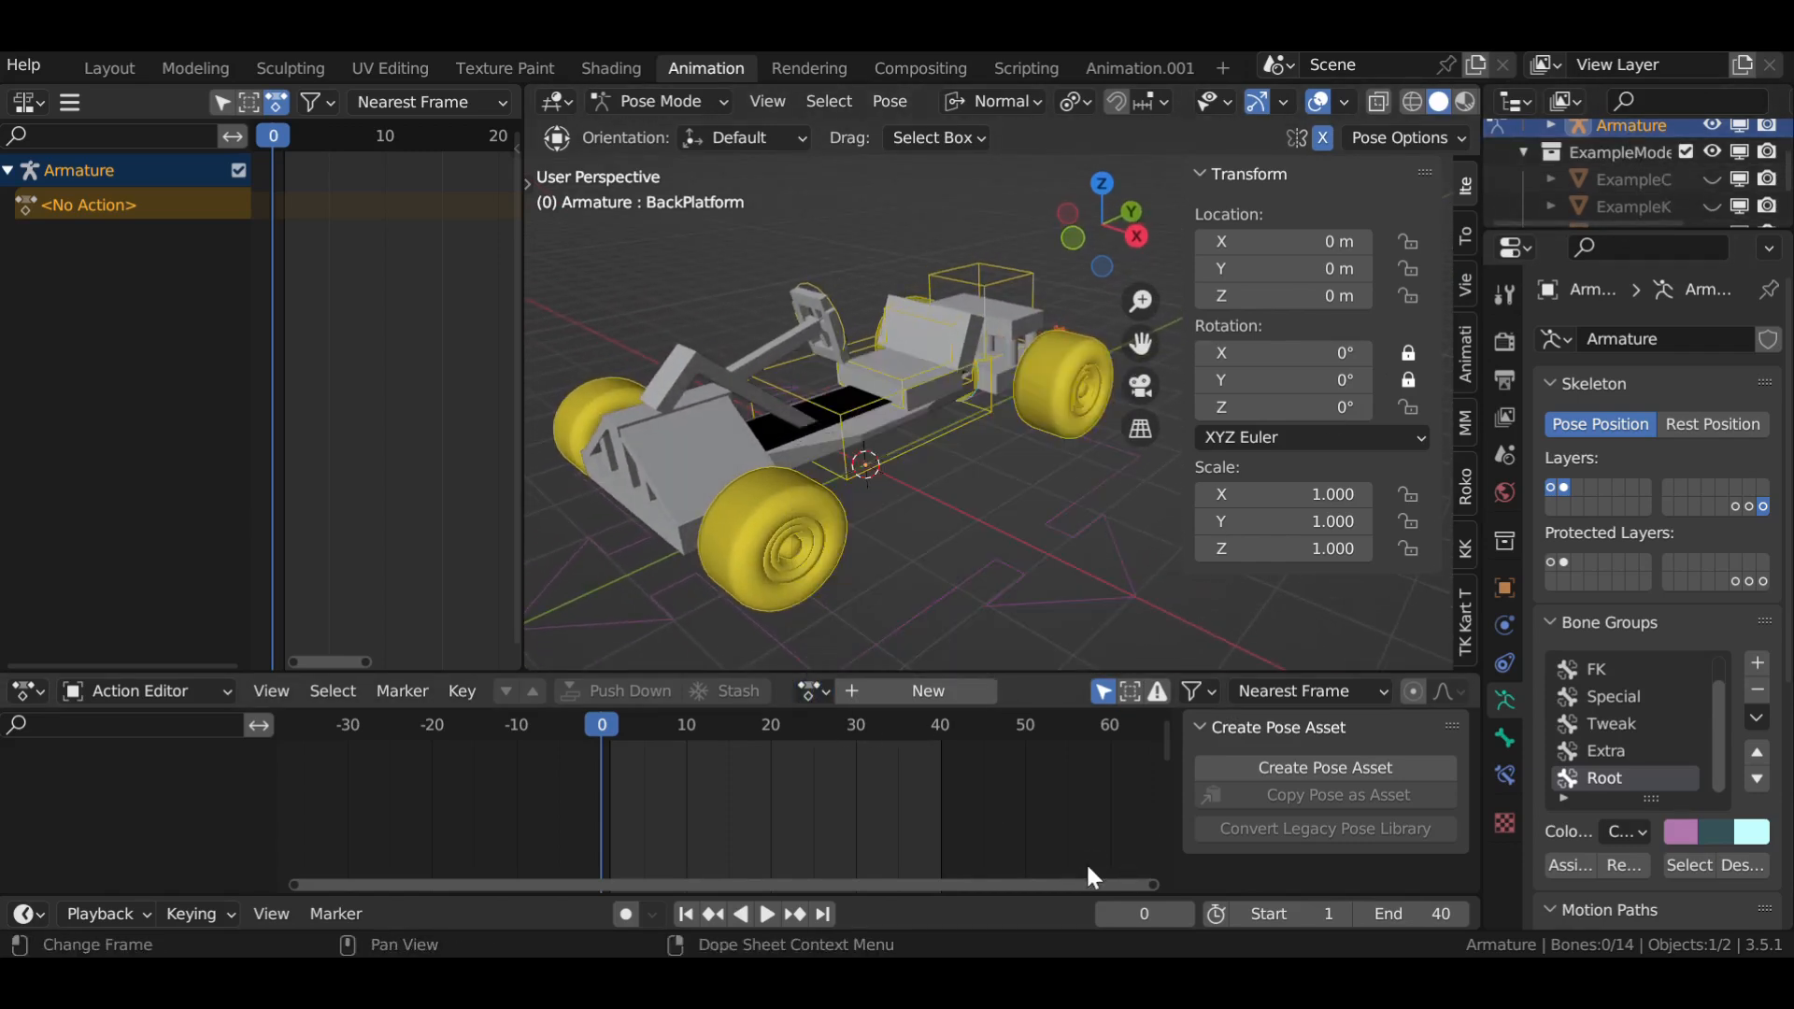
click(1624, 183)
click(1622, 127)
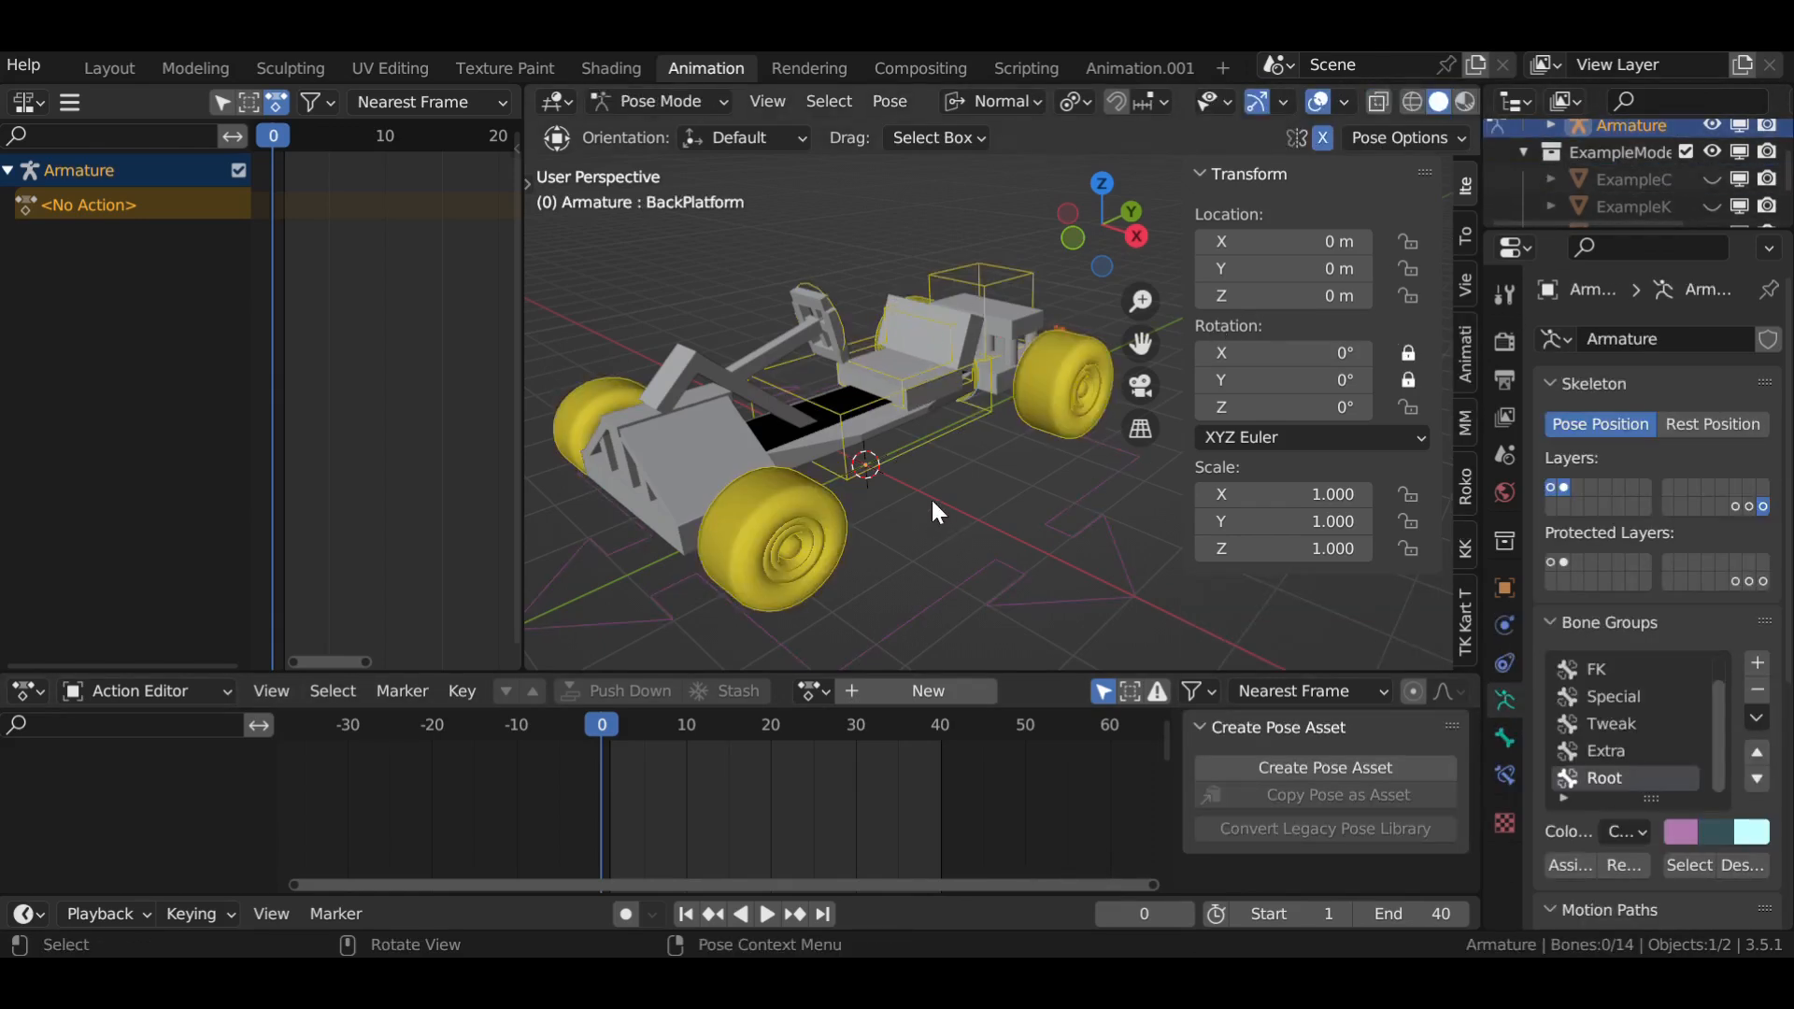
click(811, 690)
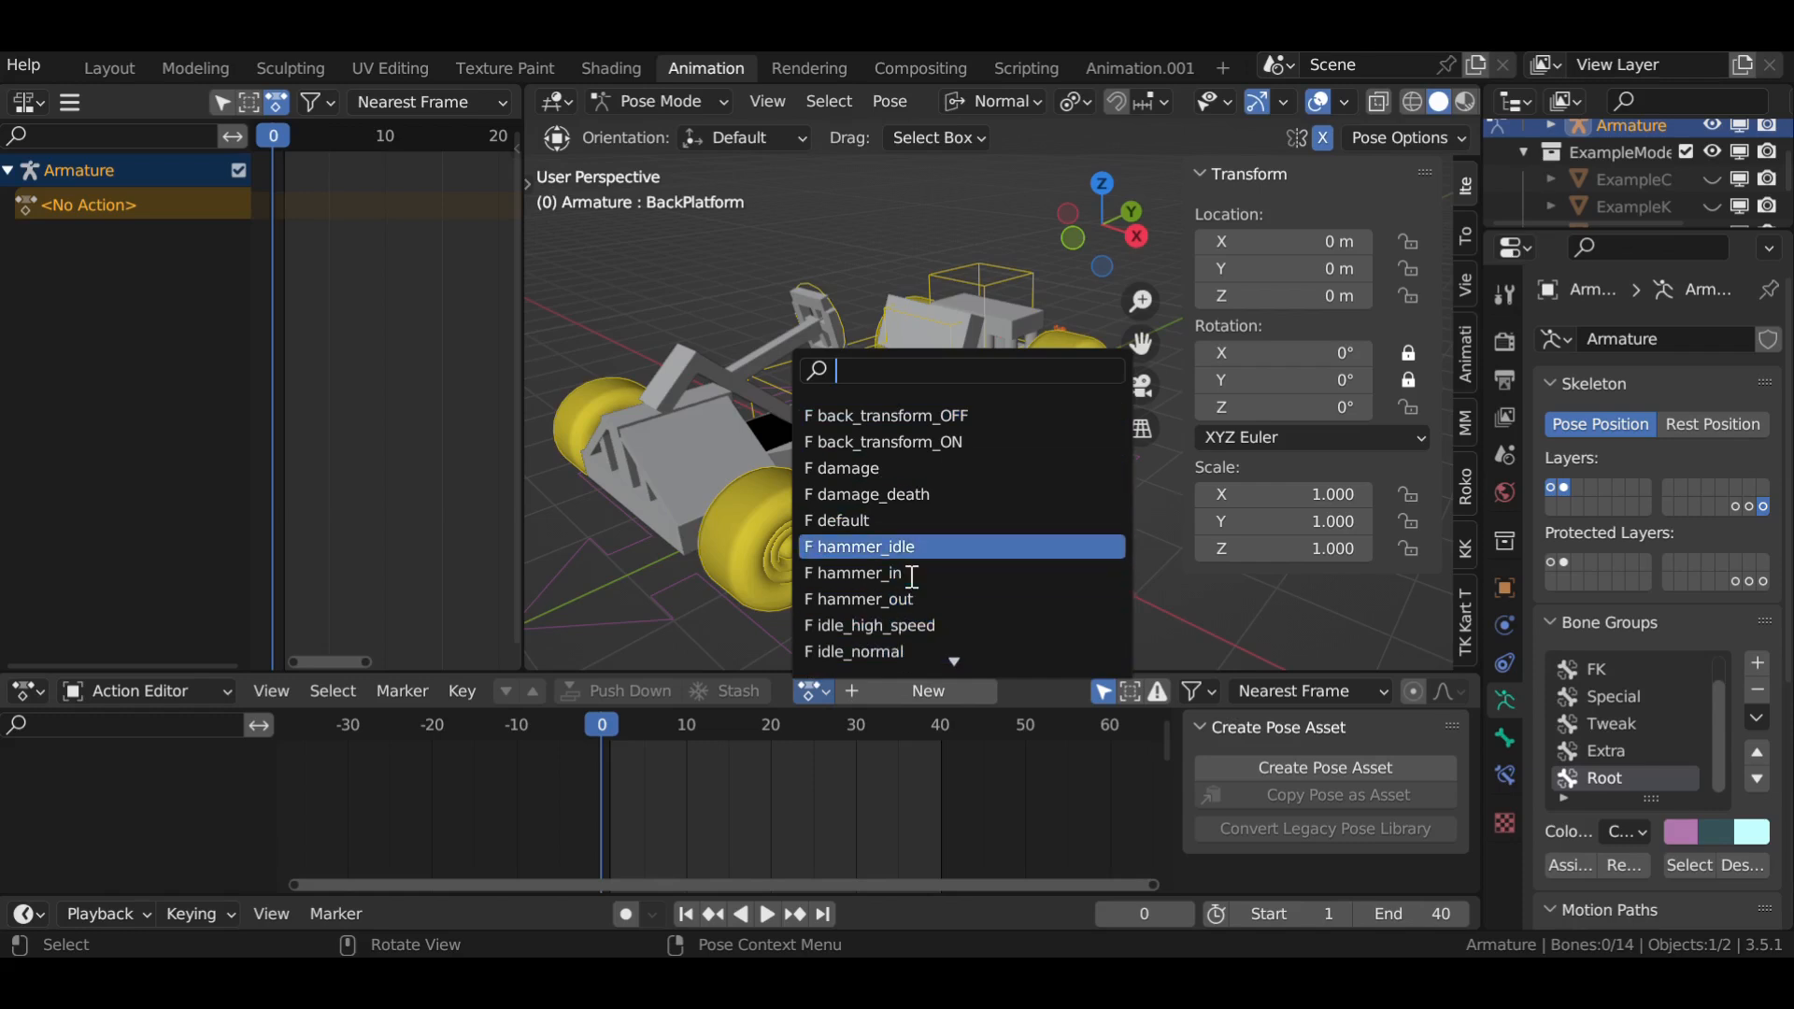
scroll(912, 577, down, 4)
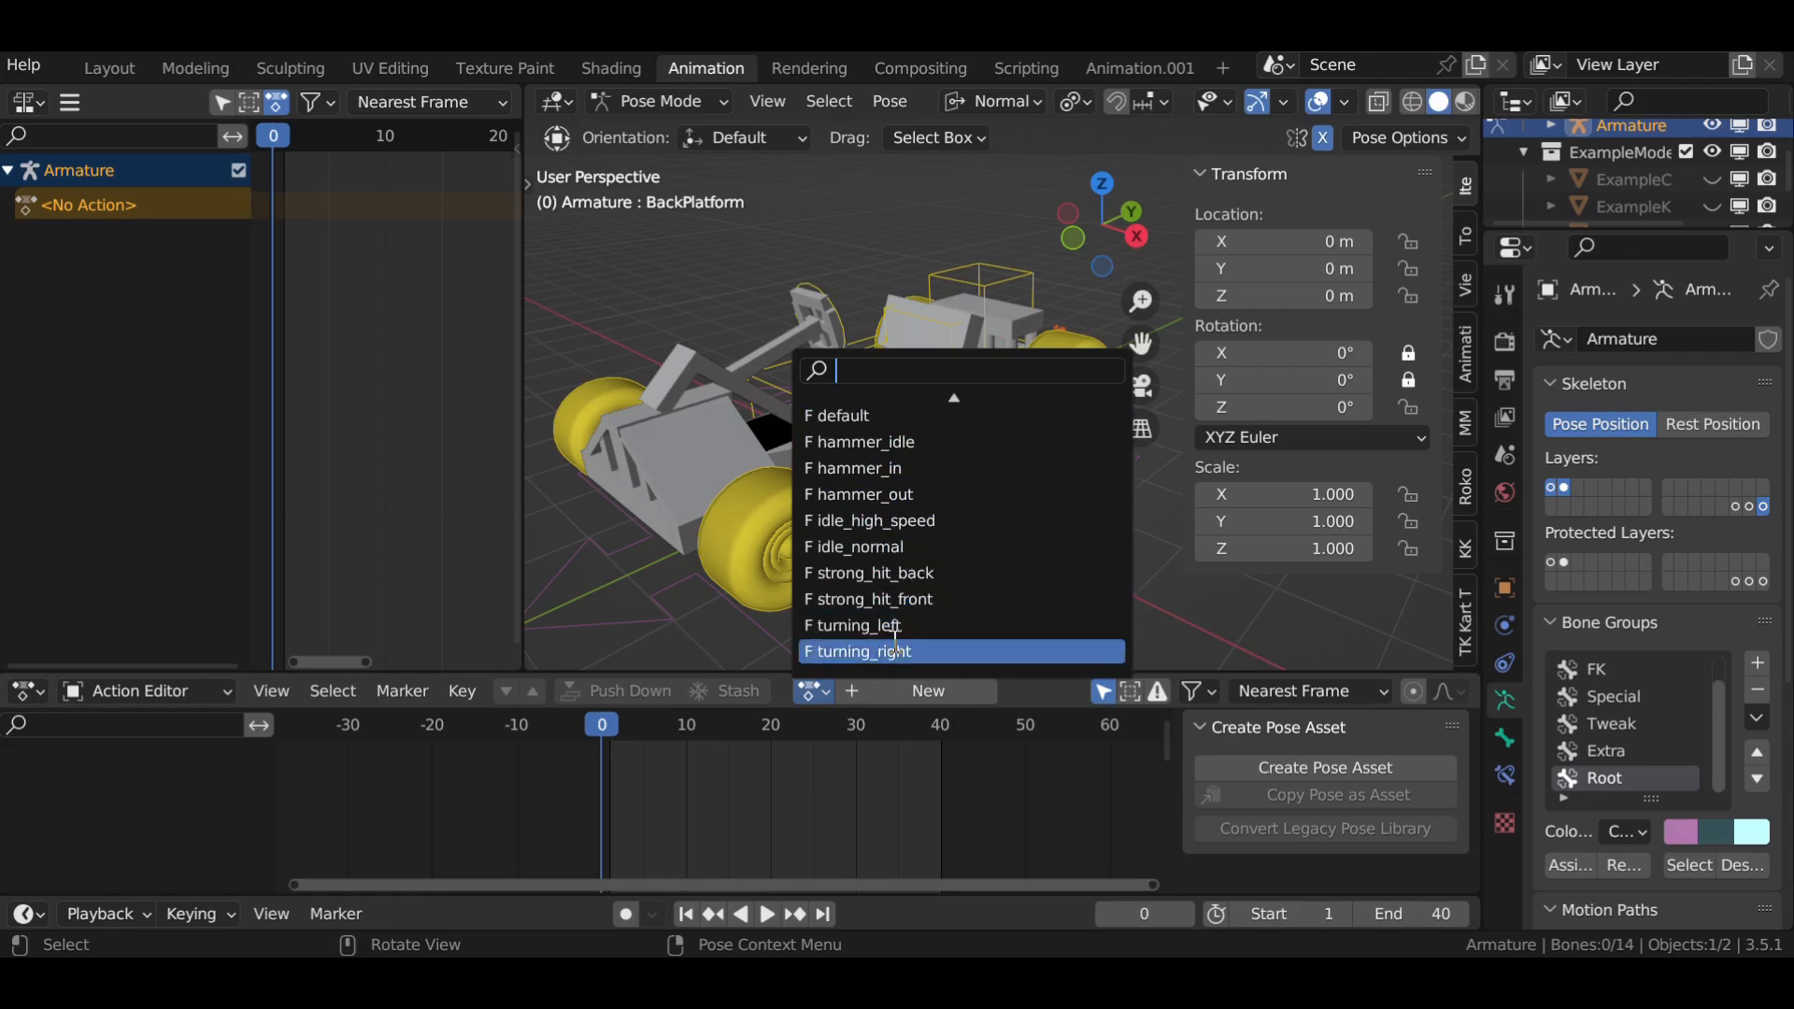
click(886, 625)
Step: Scrub and play turning_left from frame 0 around the kart, then return to the Layout workspace
drag(609, 727, 660, 725)
drag(1128, 296, 1097, 368)
middle_drag(934, 402, 710, 385)
drag(1124, 365, 1139, 523)
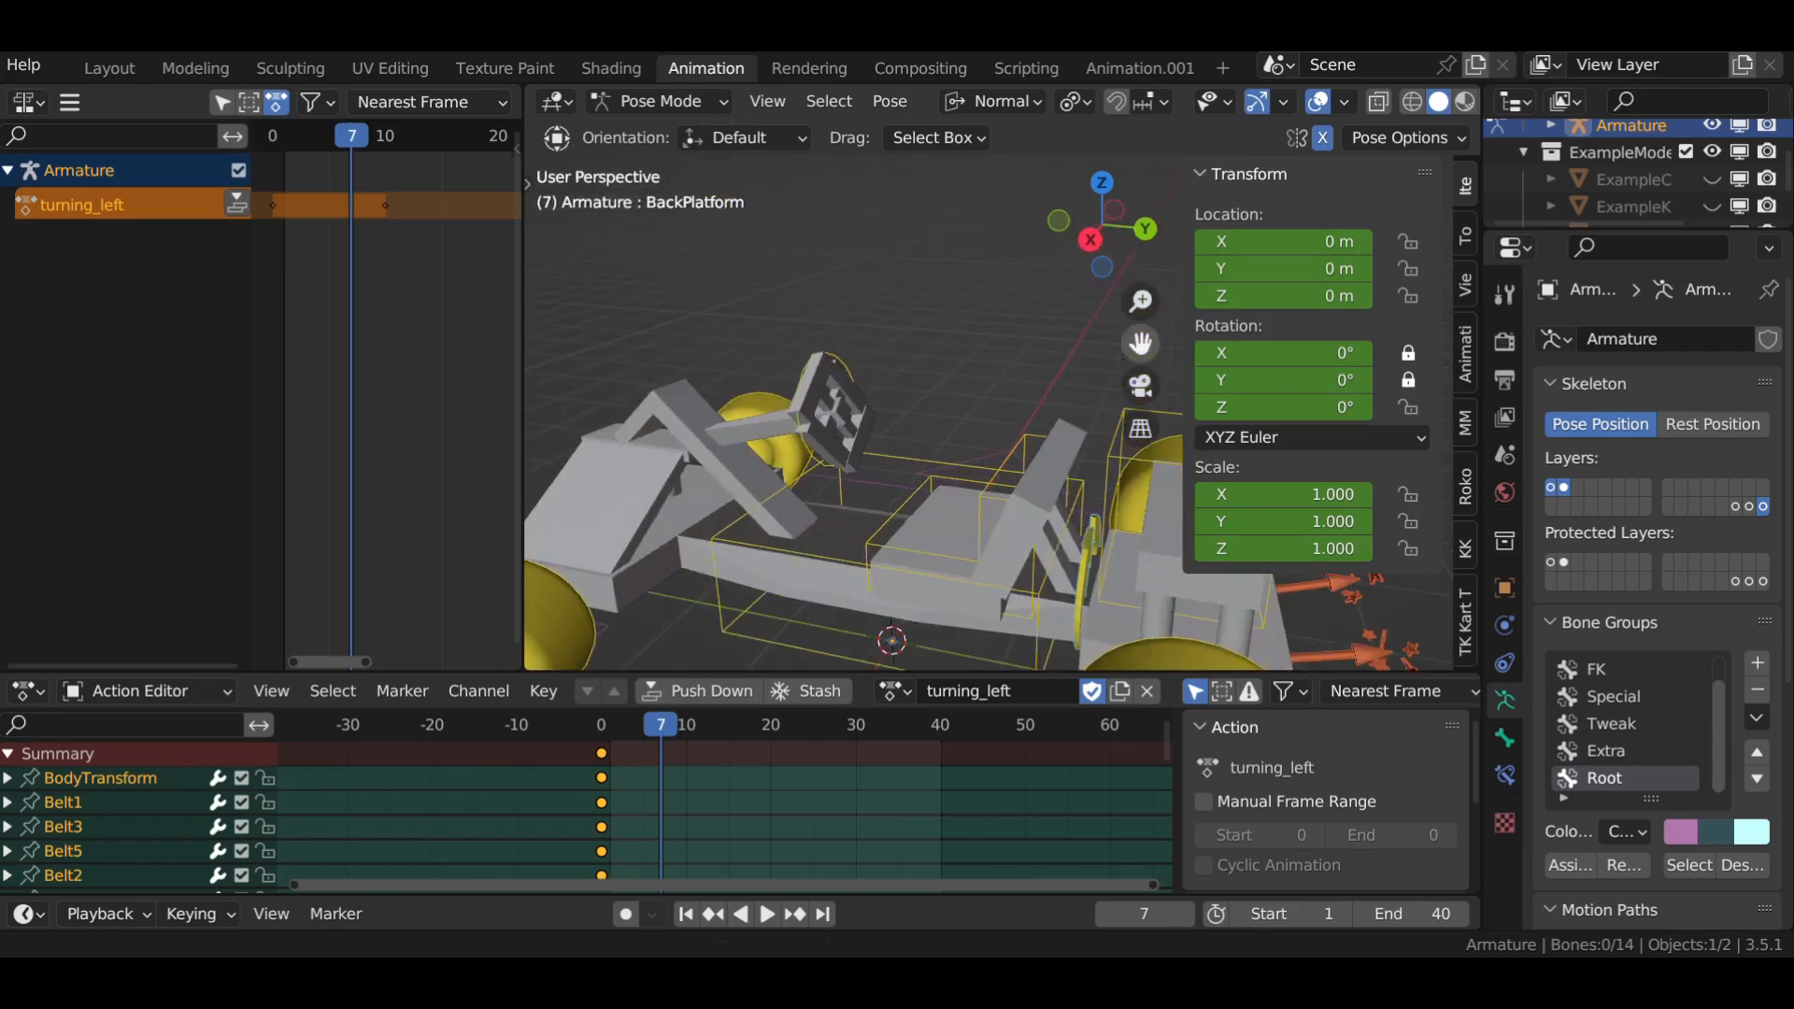
drag(1141, 300, 1137, 373)
middle_drag(887, 369, 736, 366)
key(space)
drag(664, 716, 564, 743)
key(space)
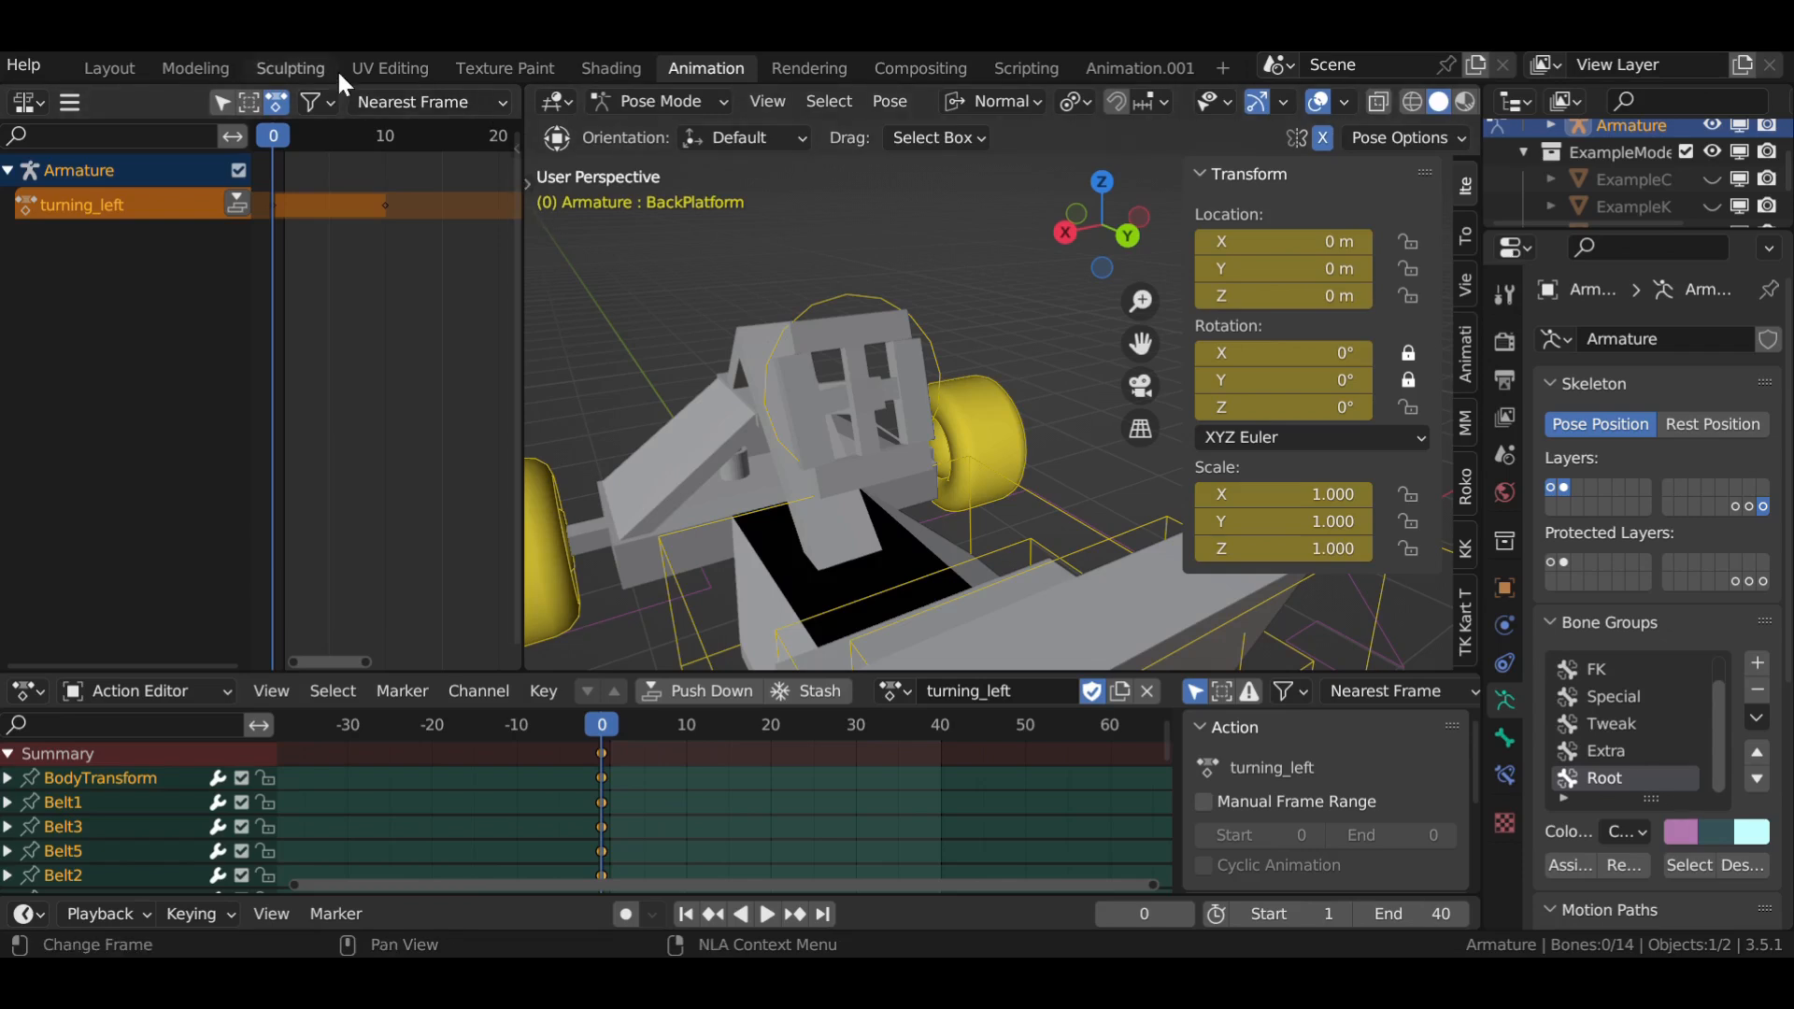
click(139, 64)
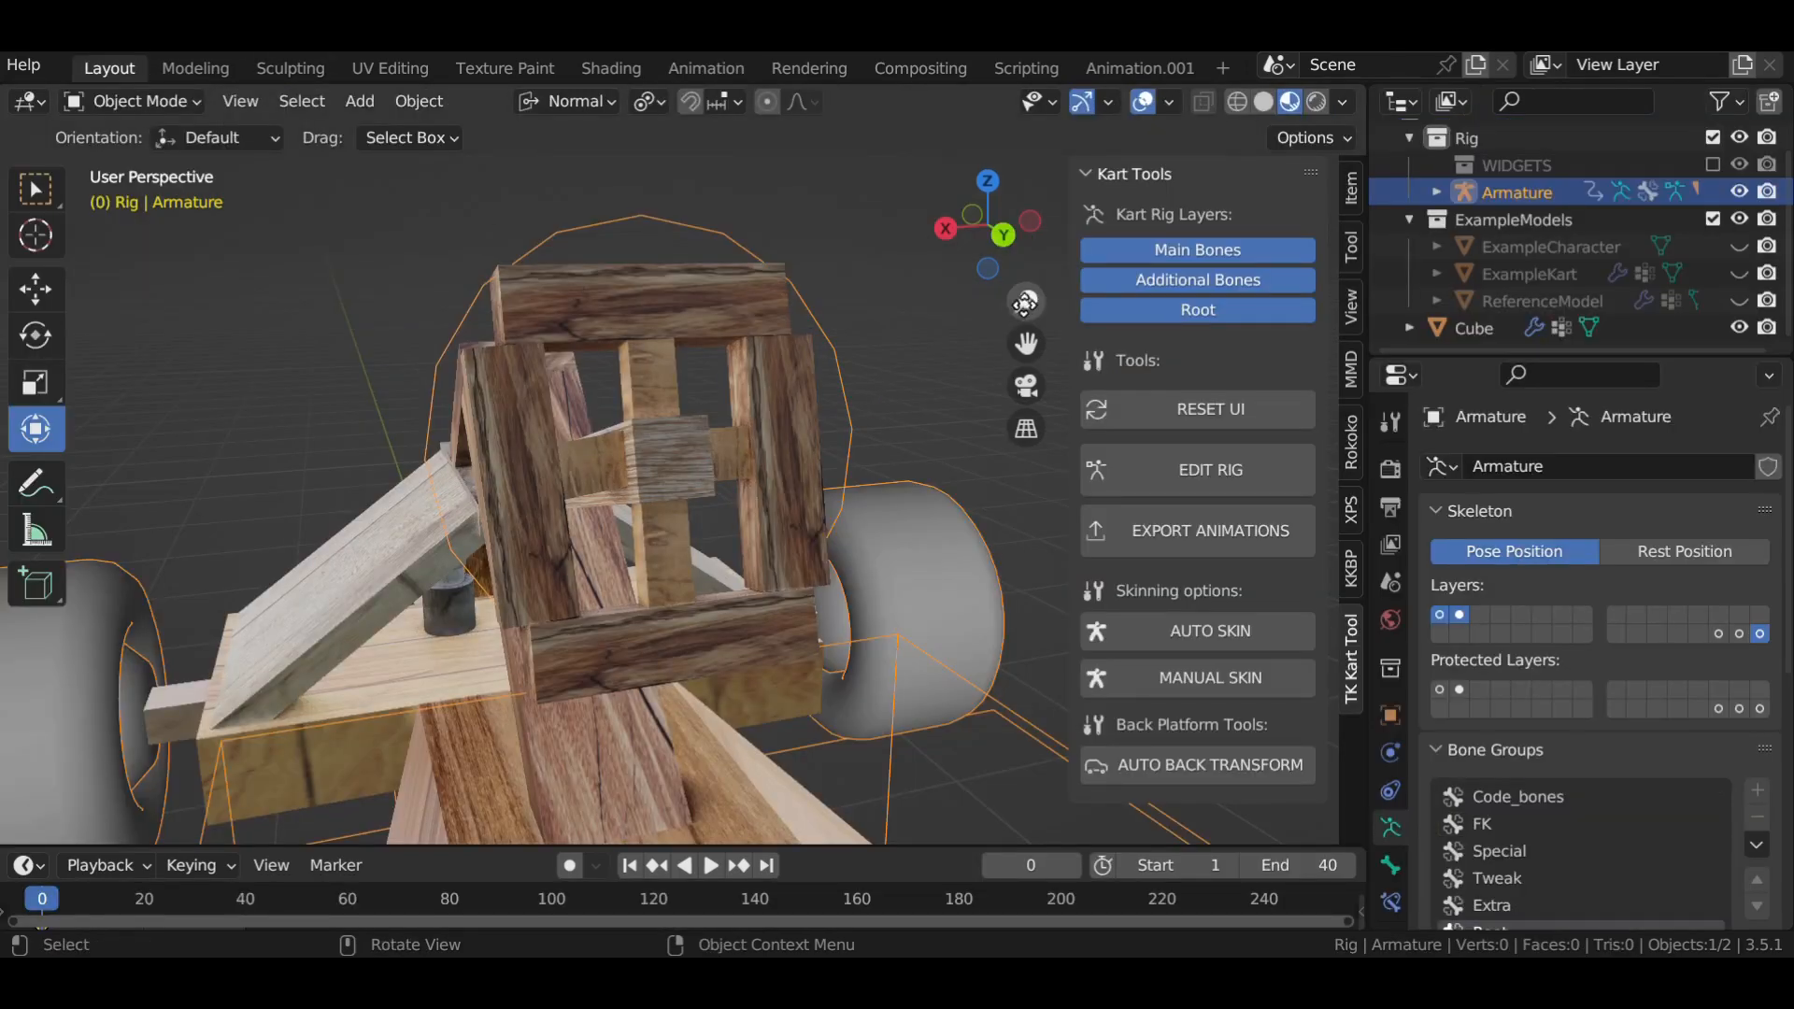
scroll(1025, 302, down, 7)
middle_drag(1006, 309, 1122, 408)
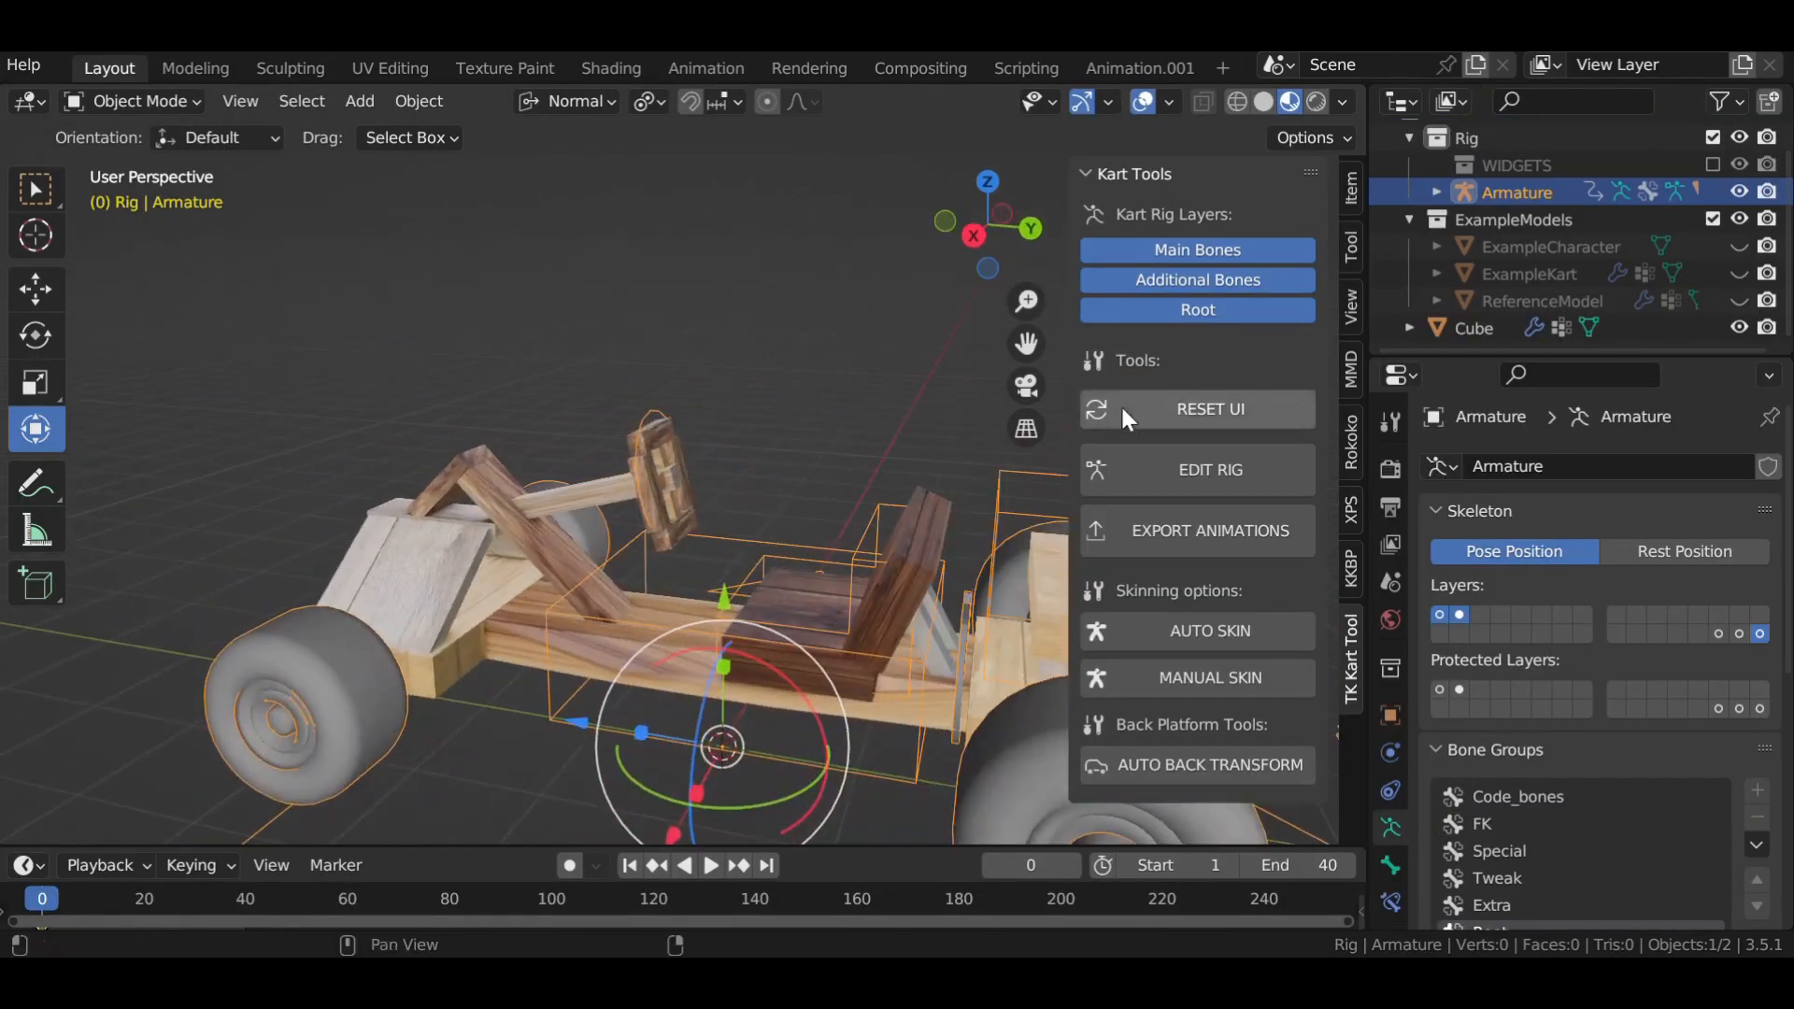
middle_drag(1007, 351, 735, 435)
middle_drag(636, 501, 697, 521)
middle_drag(1045, 332, 929, 370)
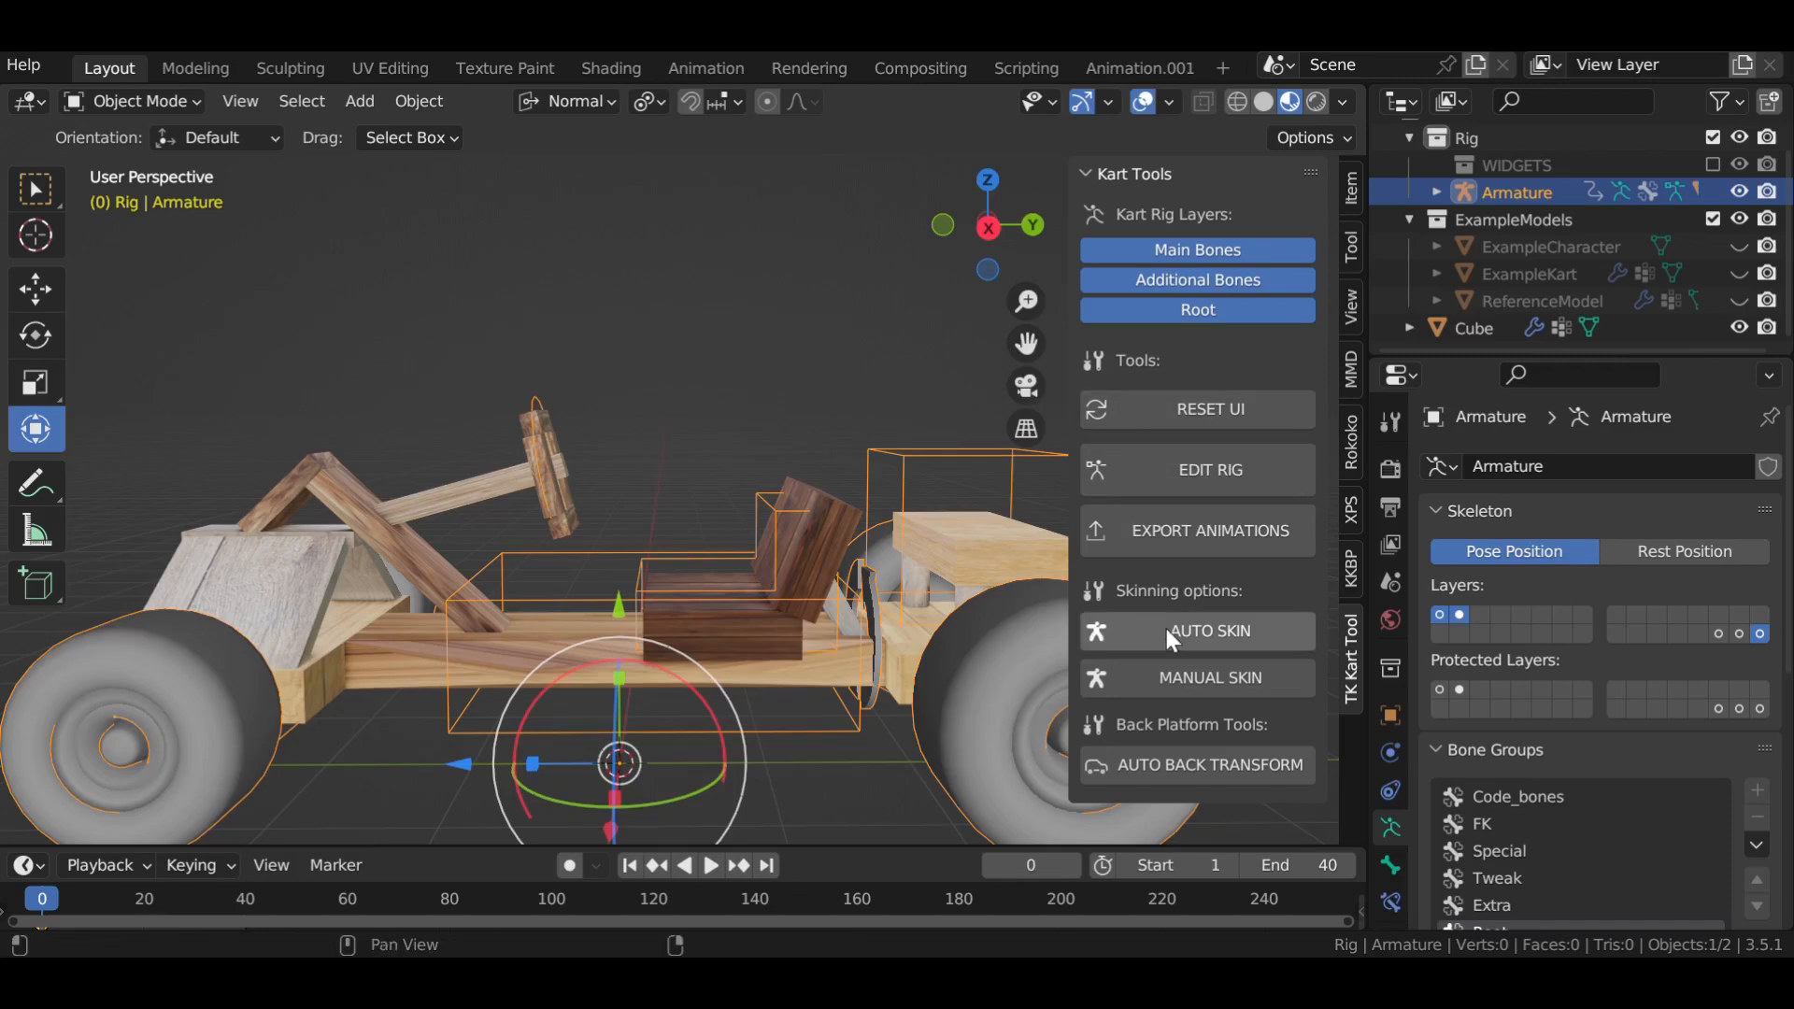
click(1171, 551)
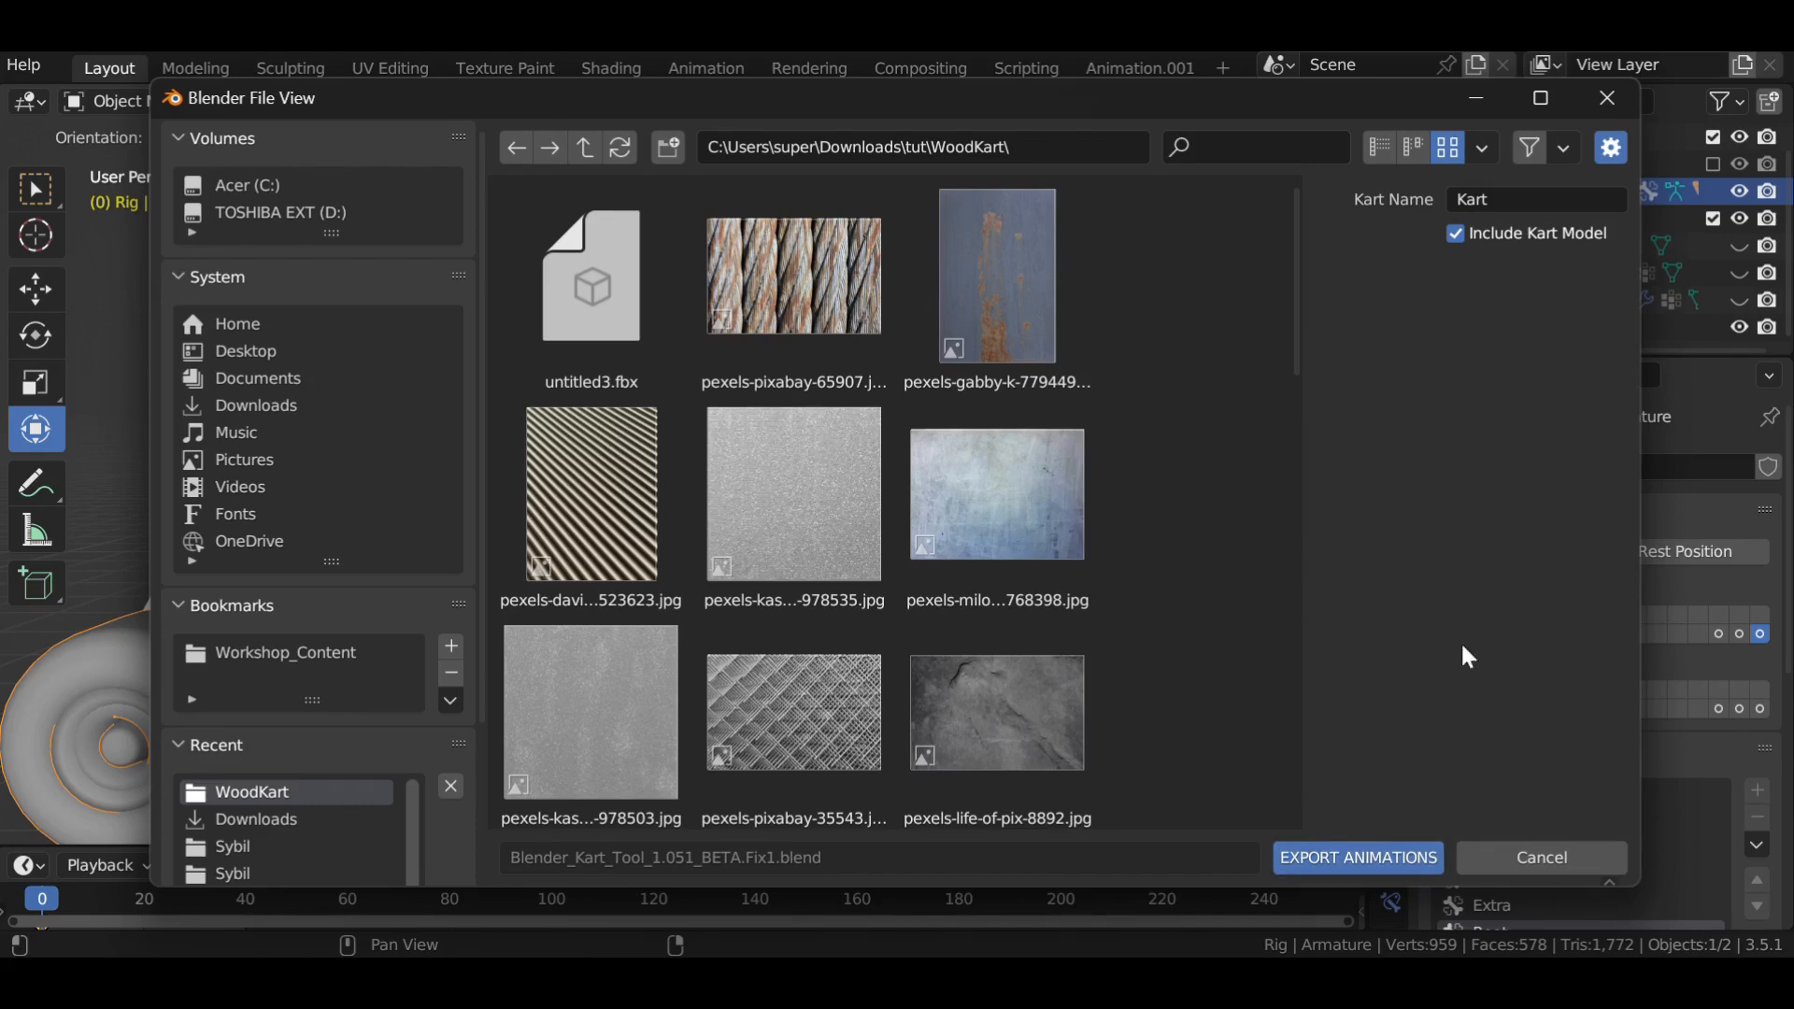
Step: Export Kart_Animations.fbx into the WoodKart folder, then close Blender without saving
click(1379, 858)
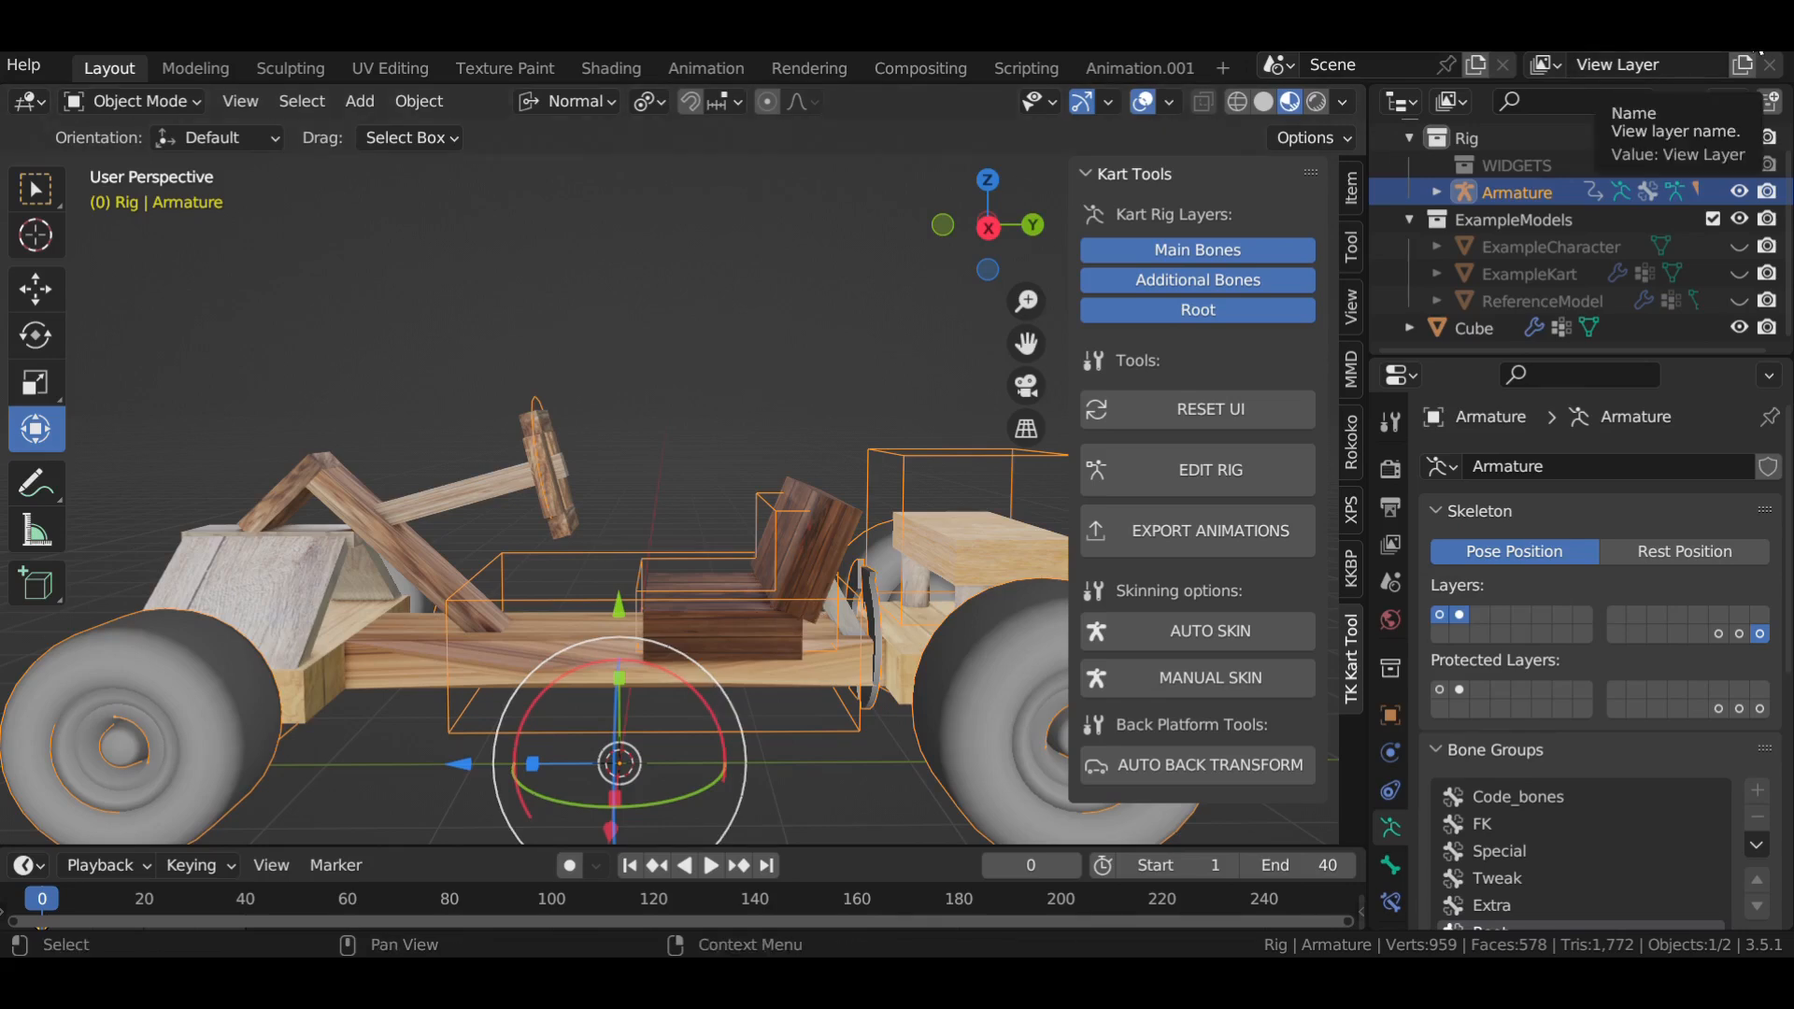
click(1766, 35)
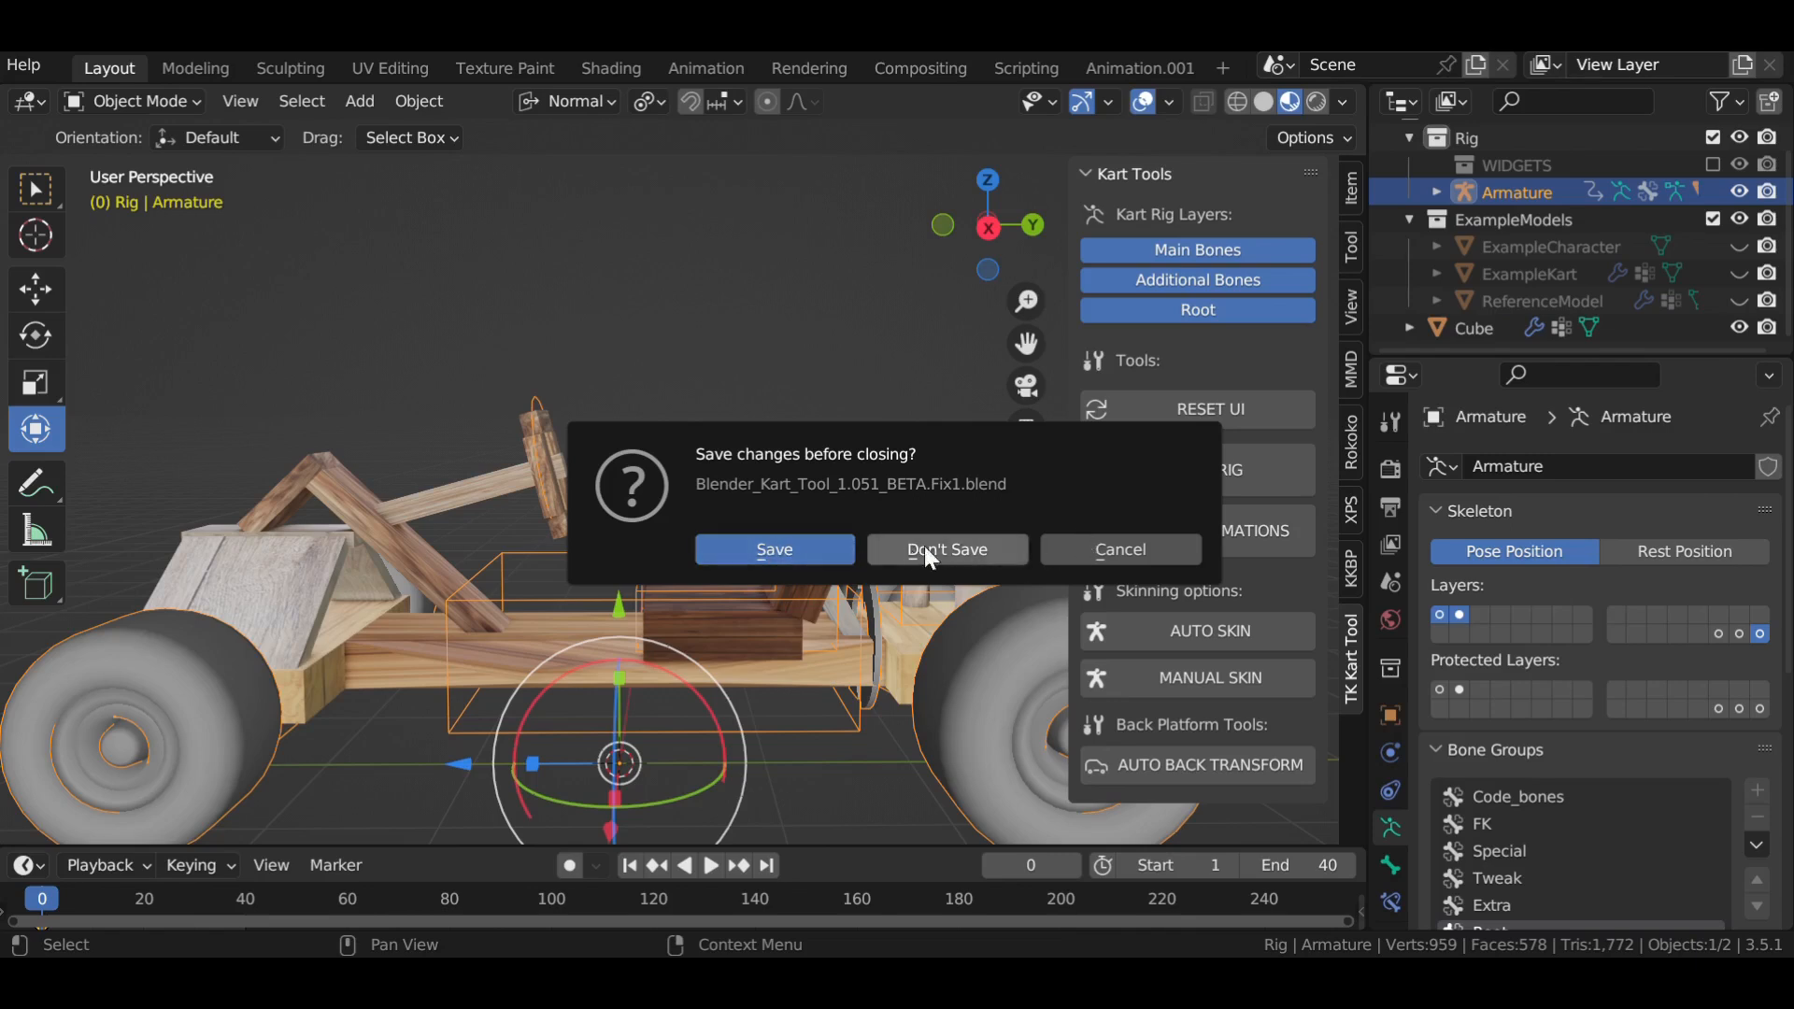
click(973, 547)
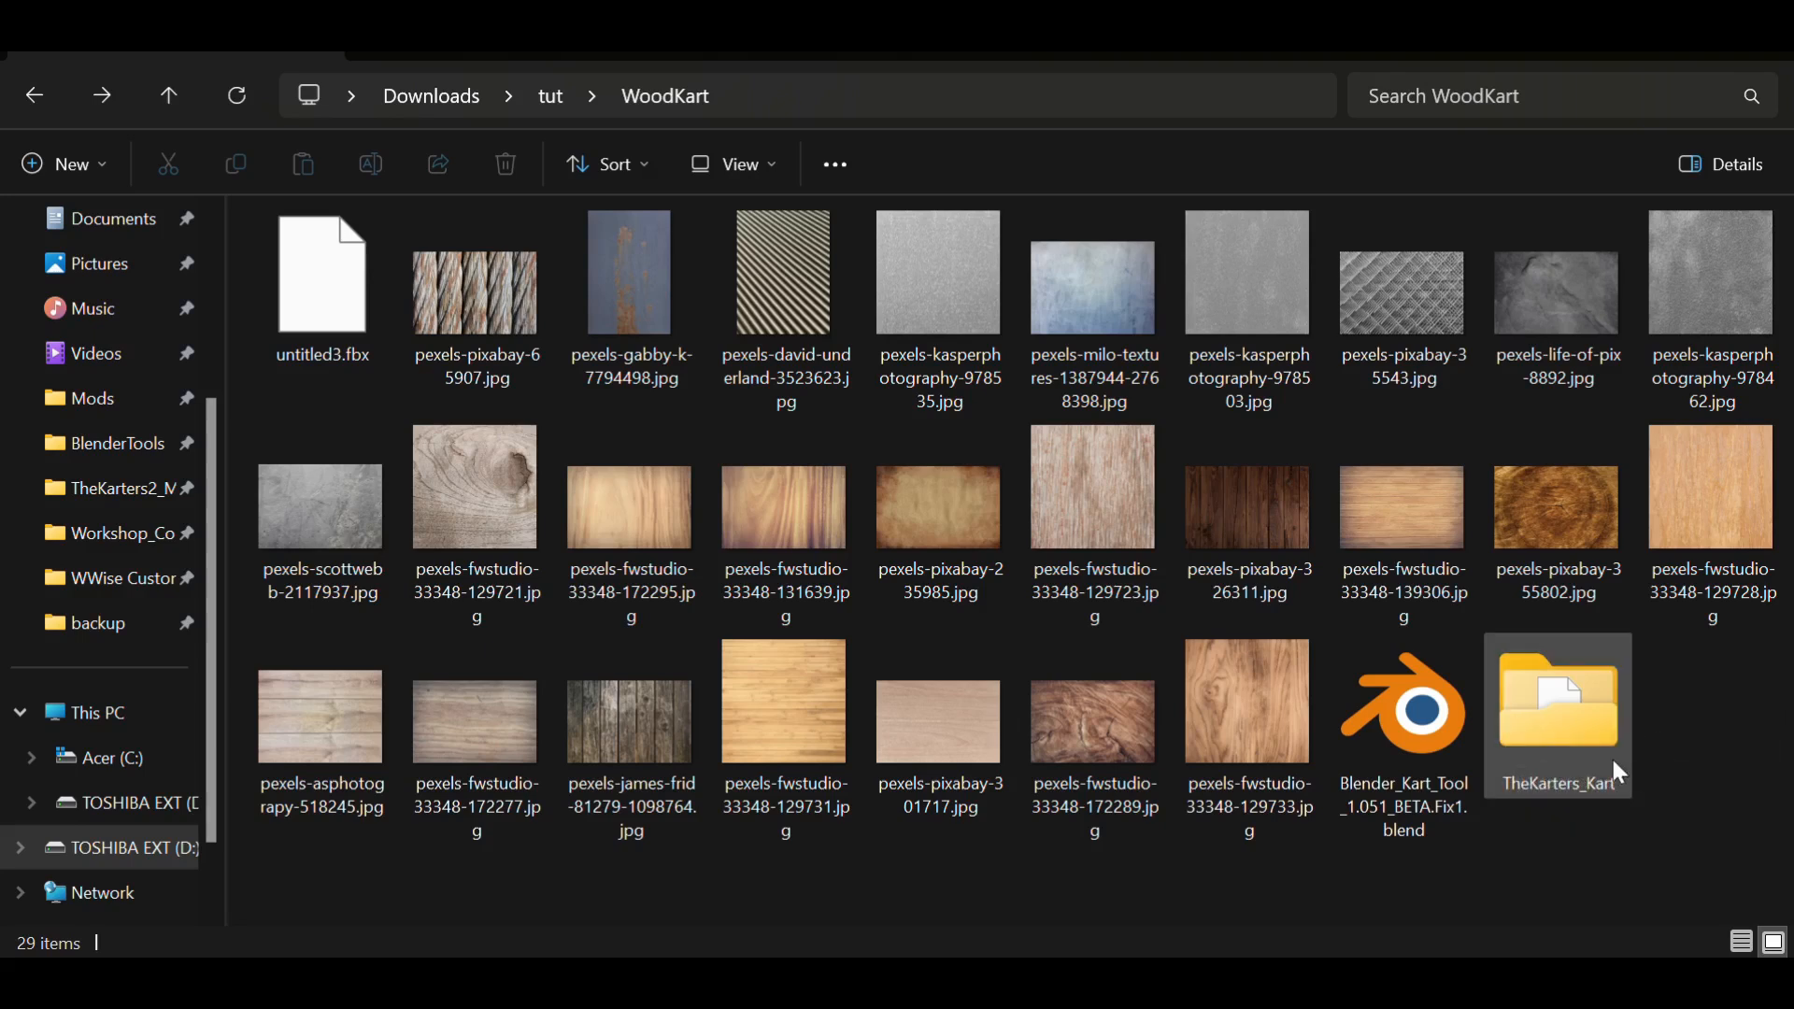
Step: Copy all 26 pexels texture images into TheKarters_Kart beside Kart_Animations.fbx
mouse_move(1607, 757)
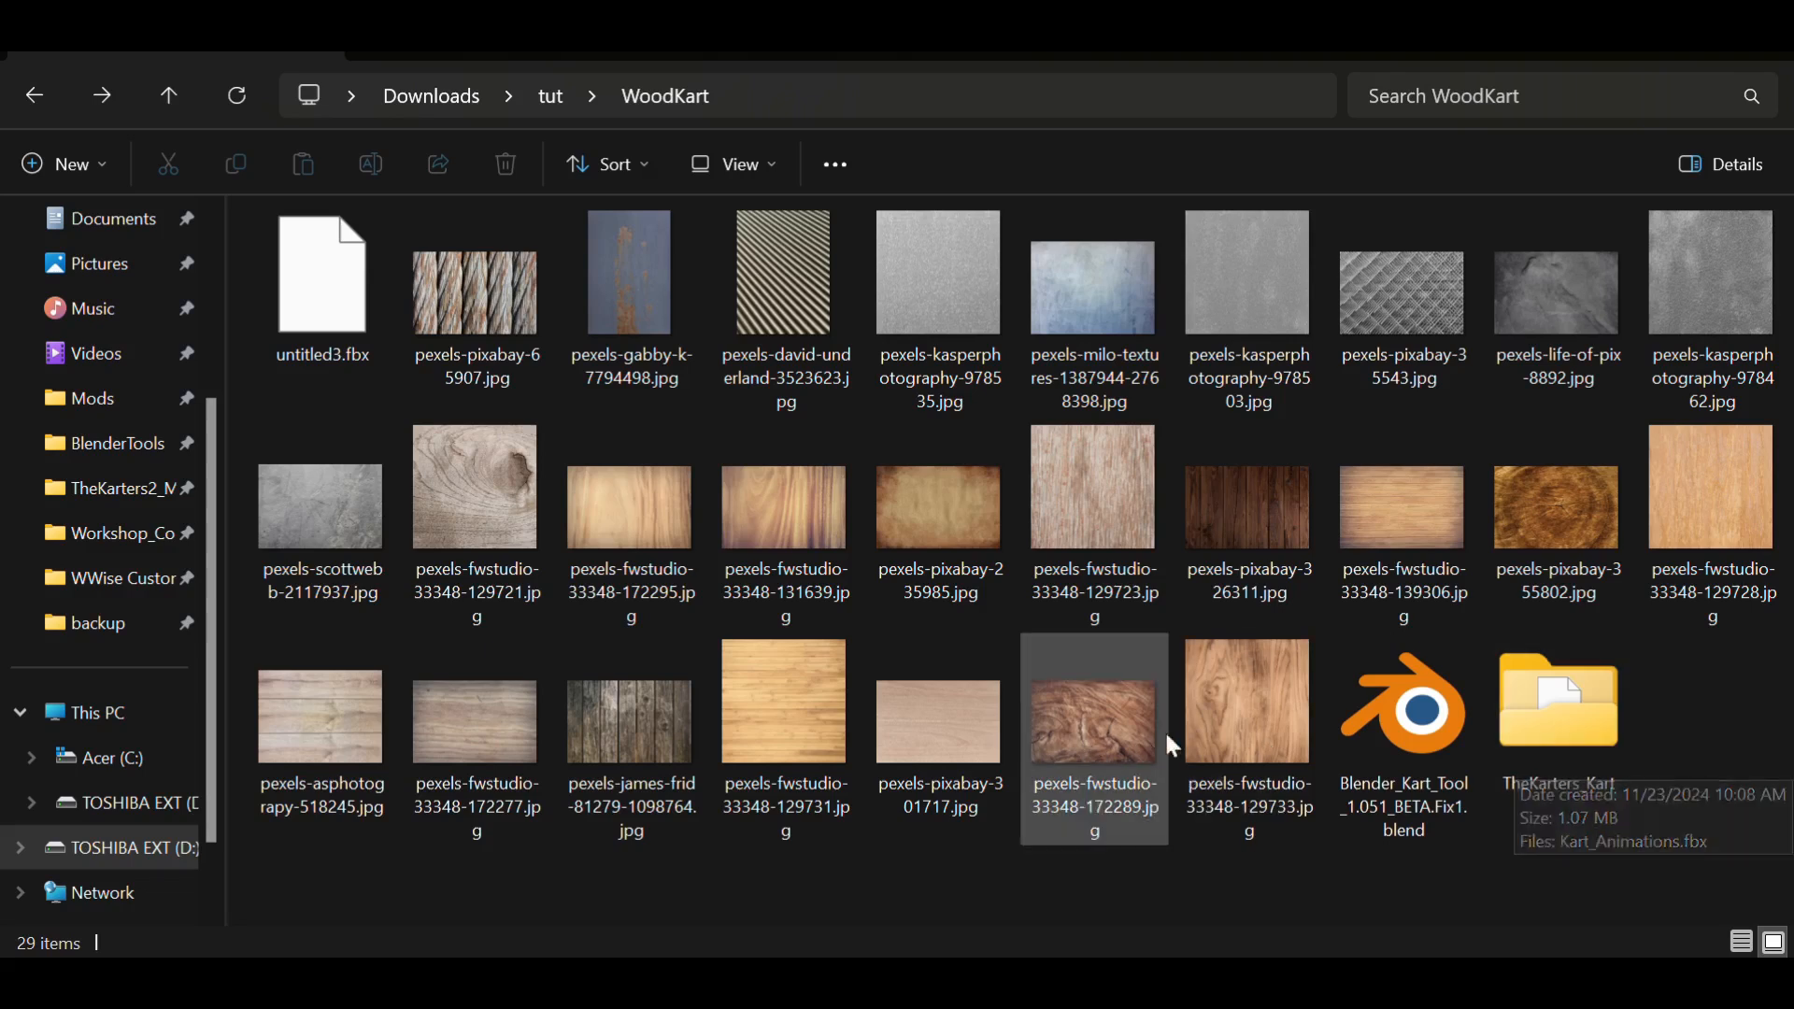
click(1205, 733)
shift+click(519, 345)
key(ctrl+c)
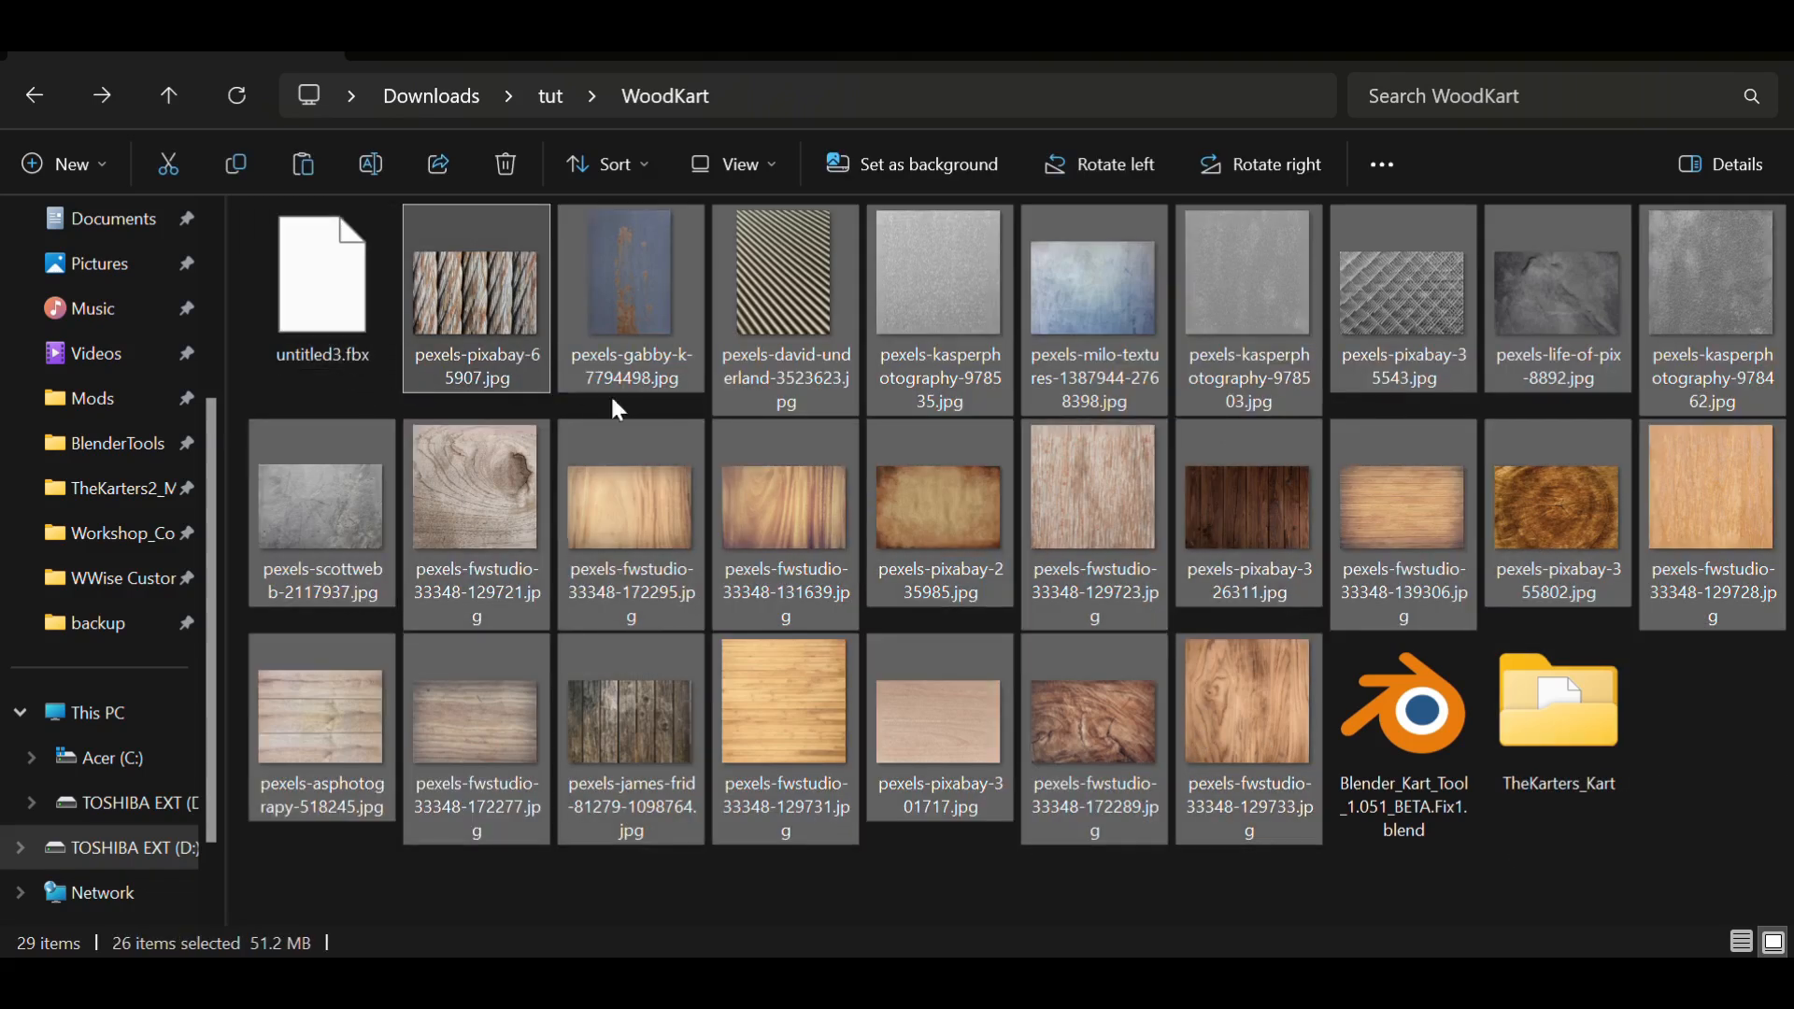
double_click(1577, 755)
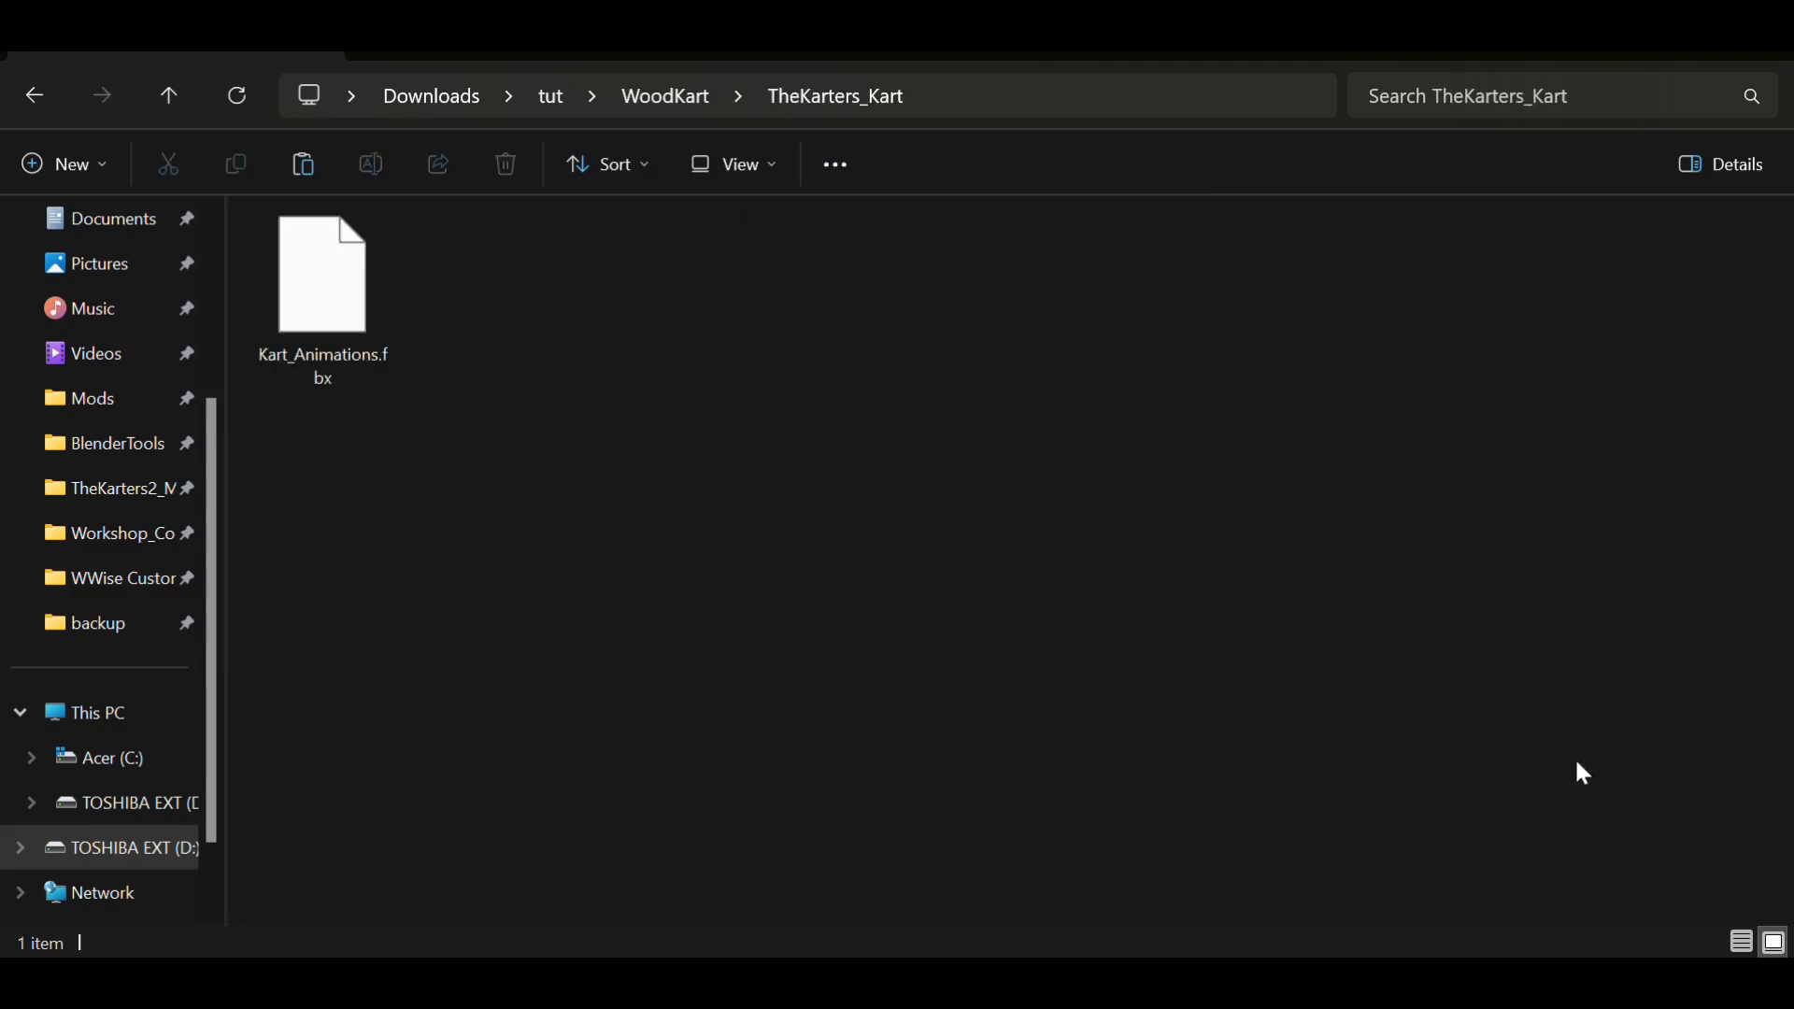
key(ctrl+v)
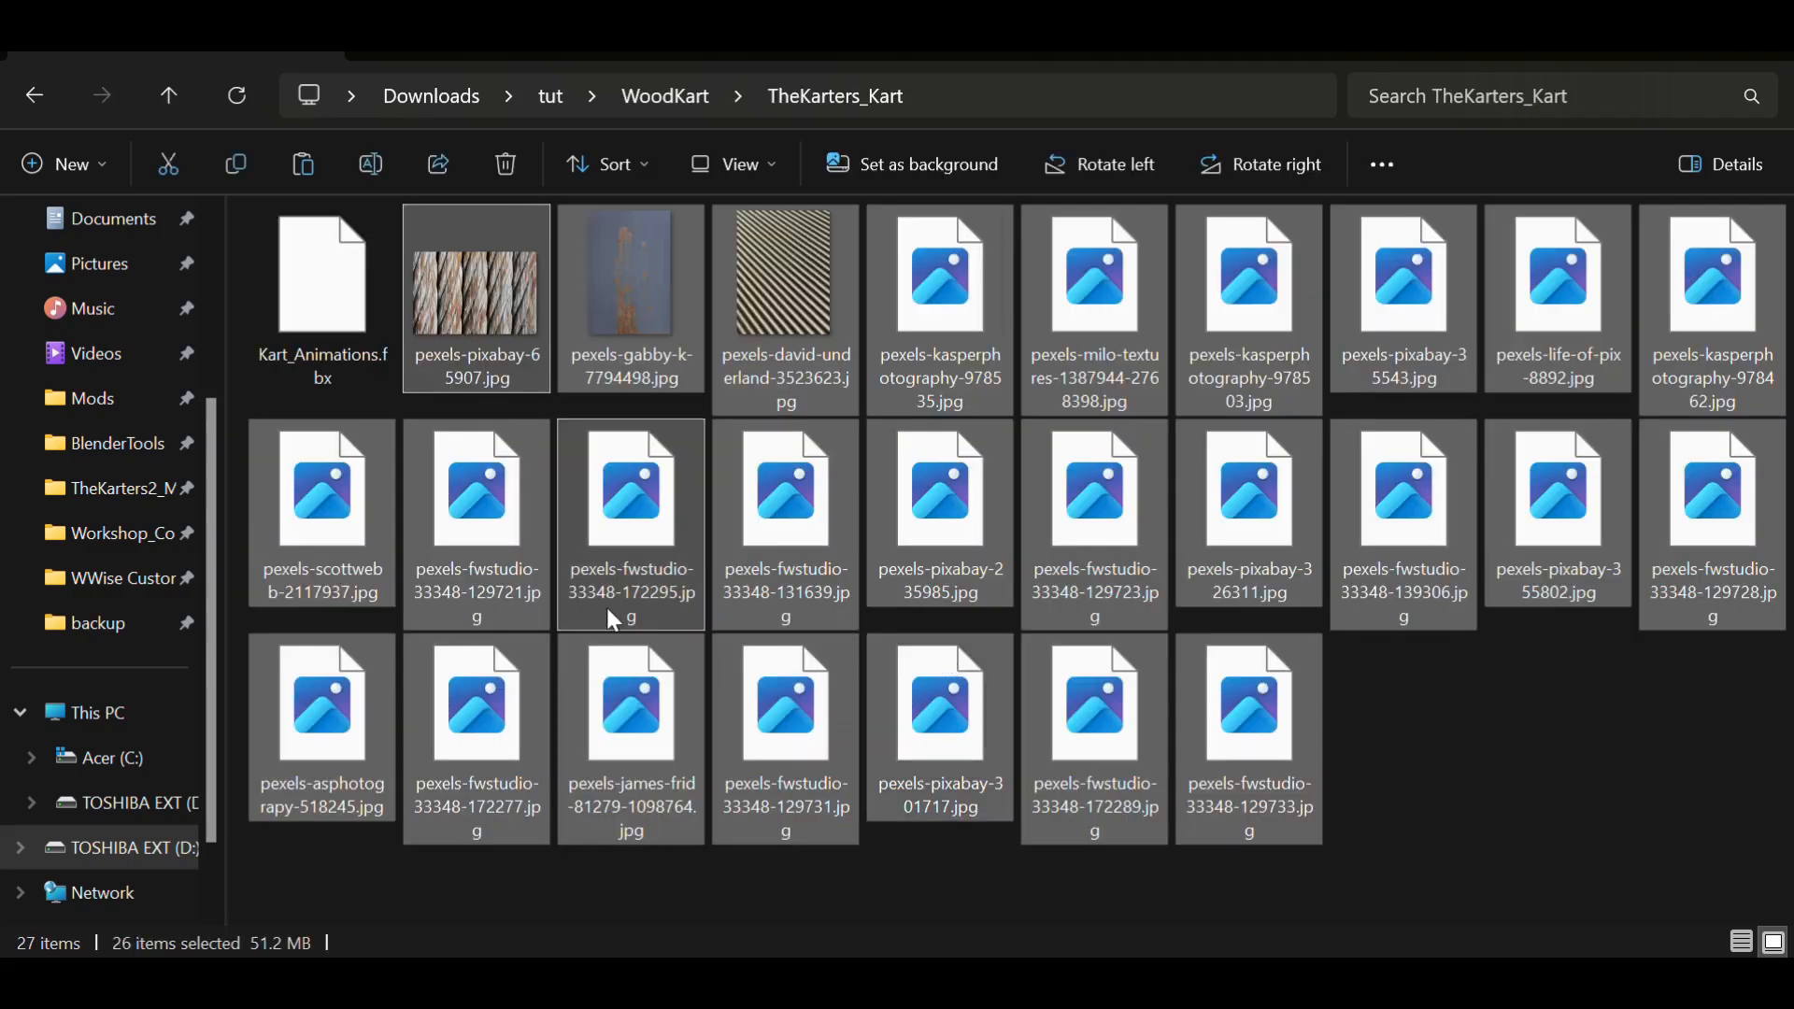
click(361, 361)
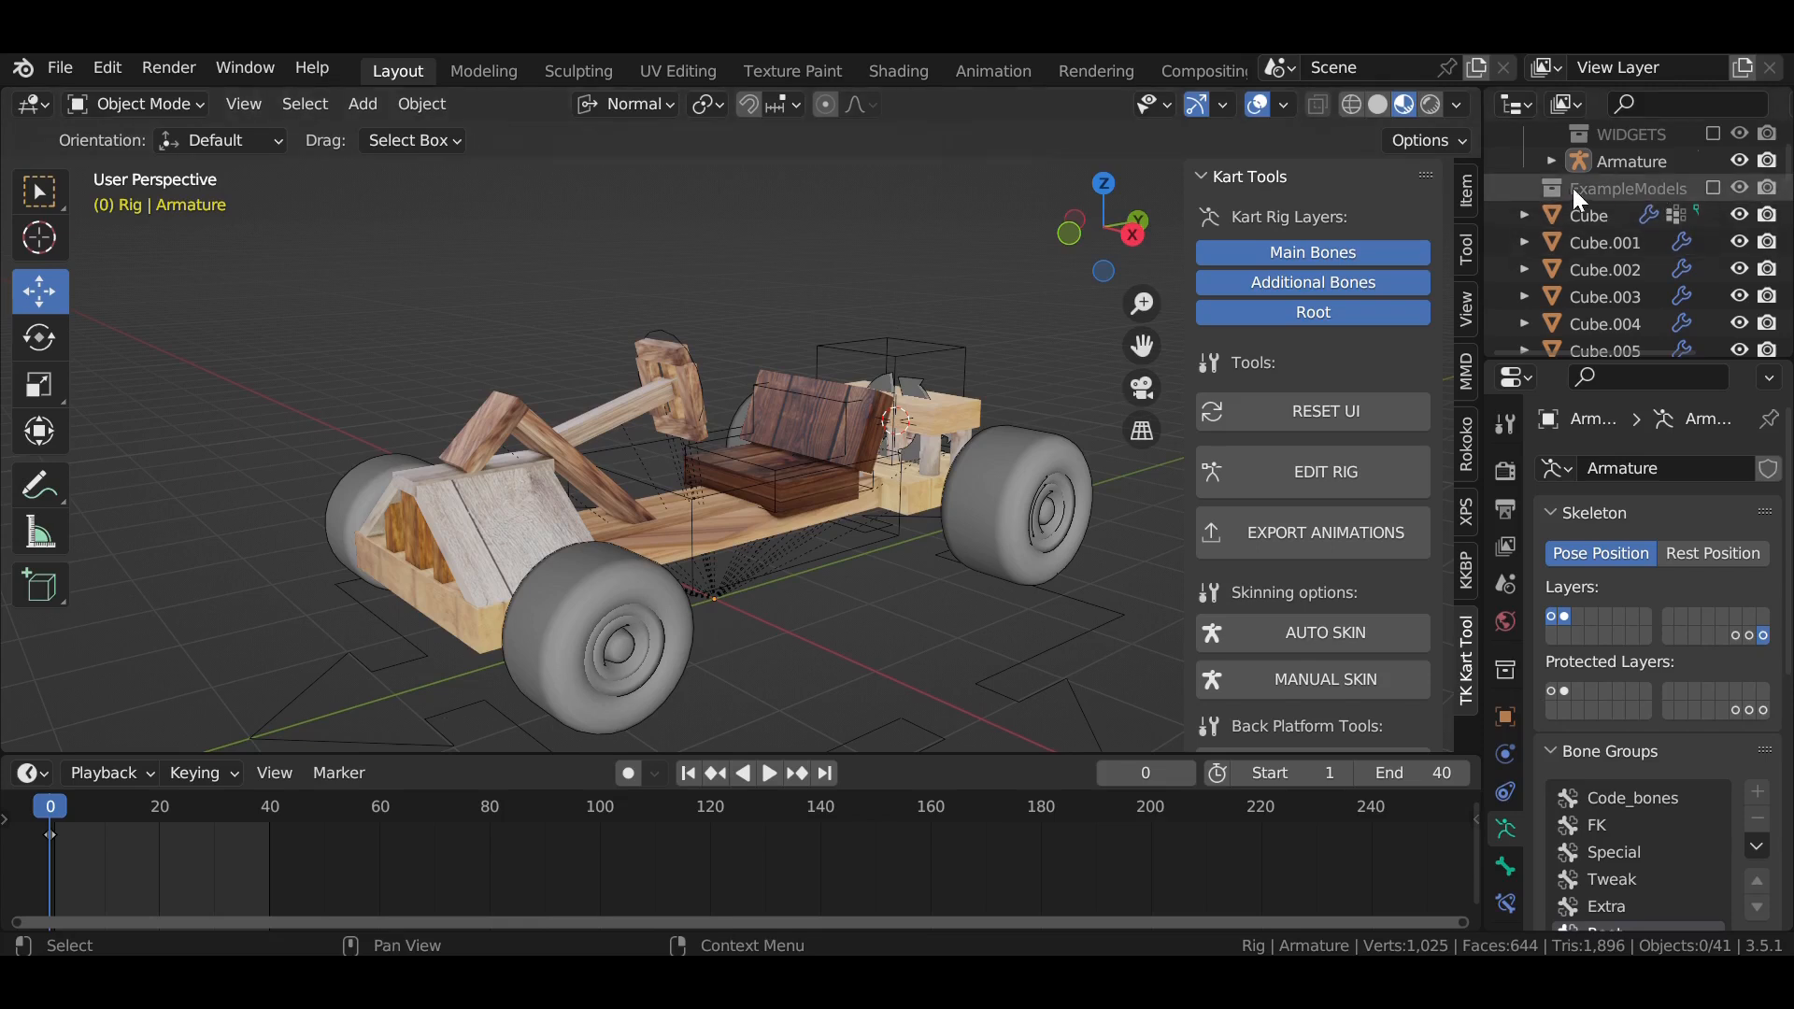
Step: Include the ExampleModels collection and hide the white ExampleKart body
click(1713, 188)
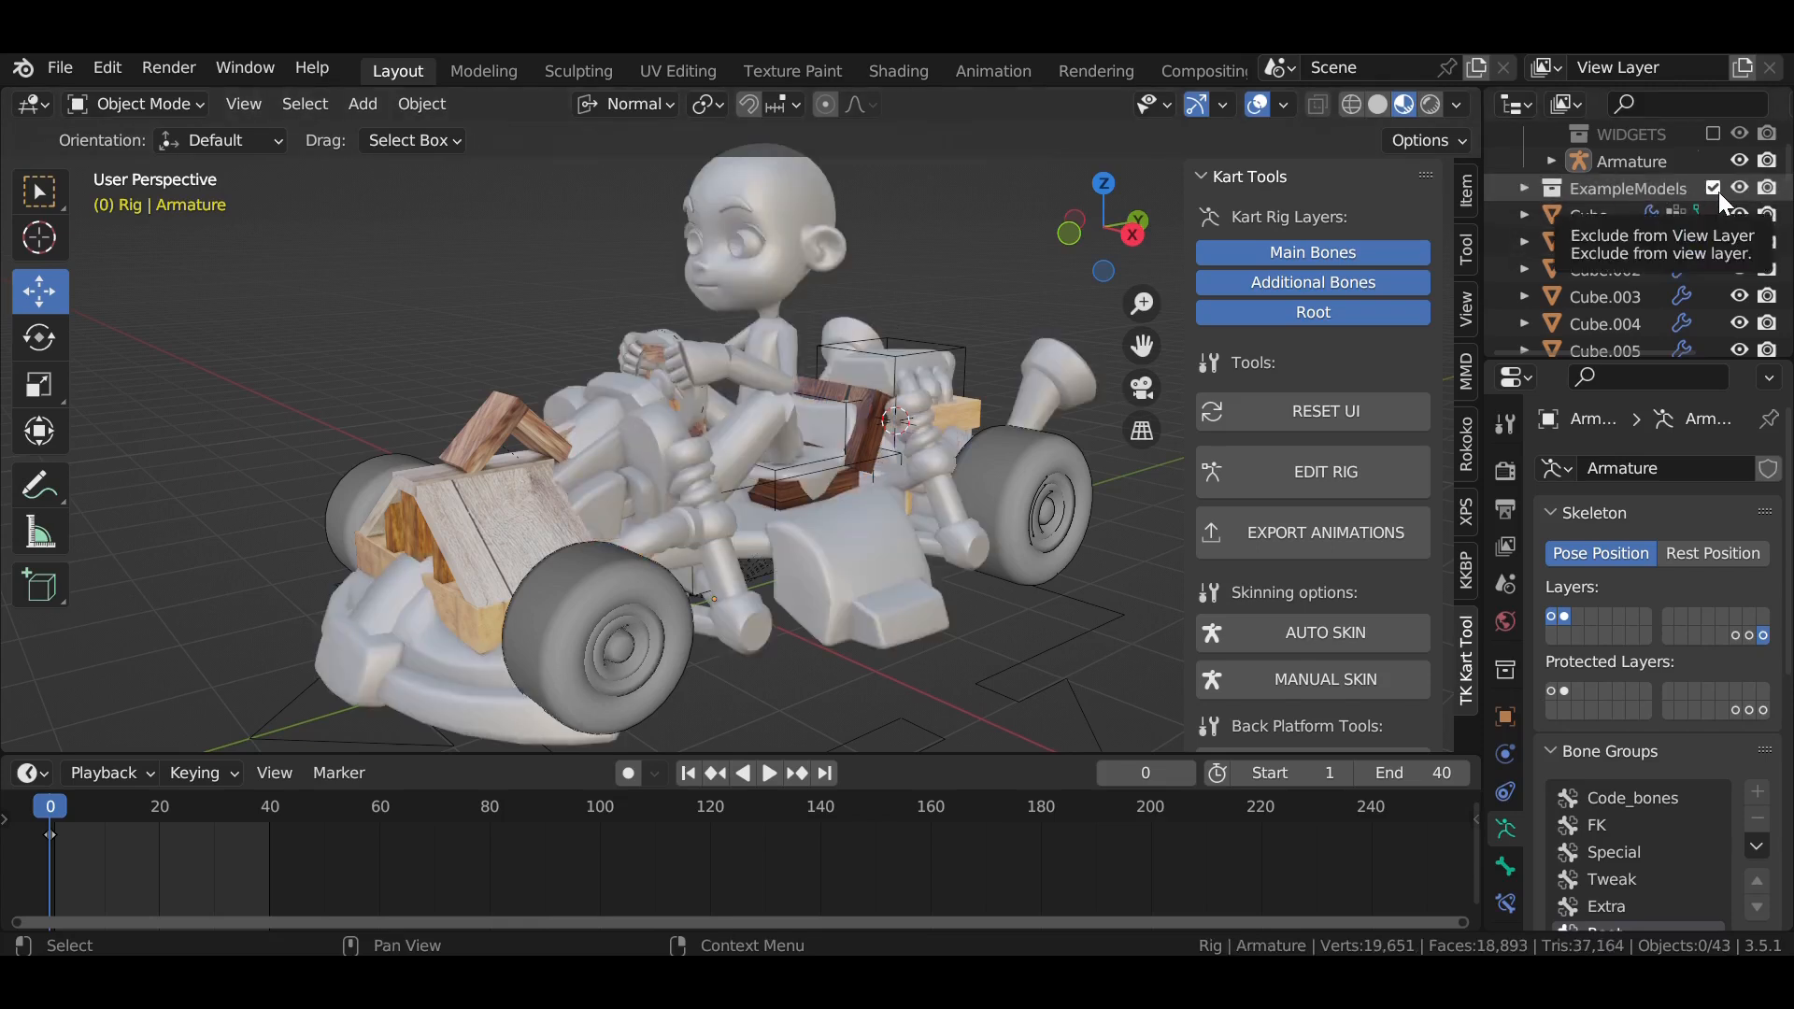
click(1522, 188)
click(1740, 243)
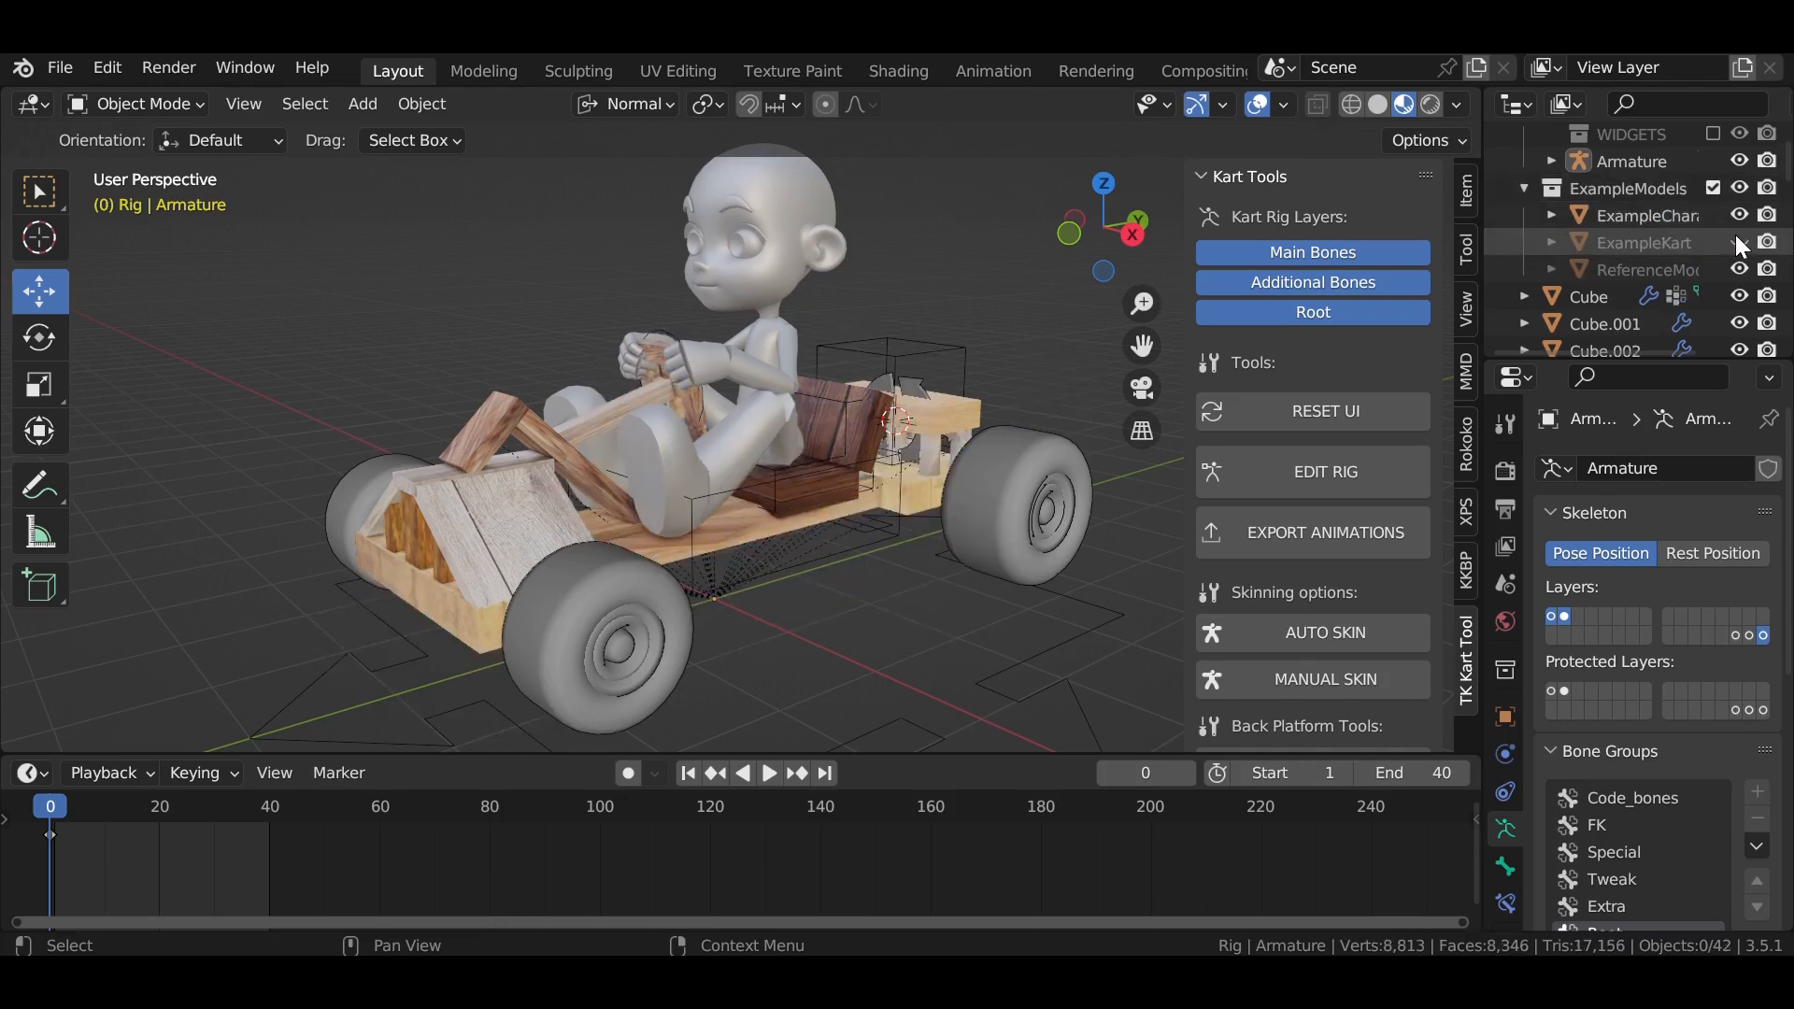
middle_drag(962, 436, 917, 437)
middle_drag(1168, 398, 319, 370)
middle_drag(826, 361, 579, 367)
drag(1141, 345, 1142, 247)
Step: Inspect the example character seated in the wooden kart from several angles, toggling its visibility
middle_drag(953, 394, 1096, 415)
middle_drag(748, 375, 811, 398)
drag(1141, 345, 1142, 470)
drag(1142, 304, 1142, 374)
click(1740, 215)
click(1739, 215)
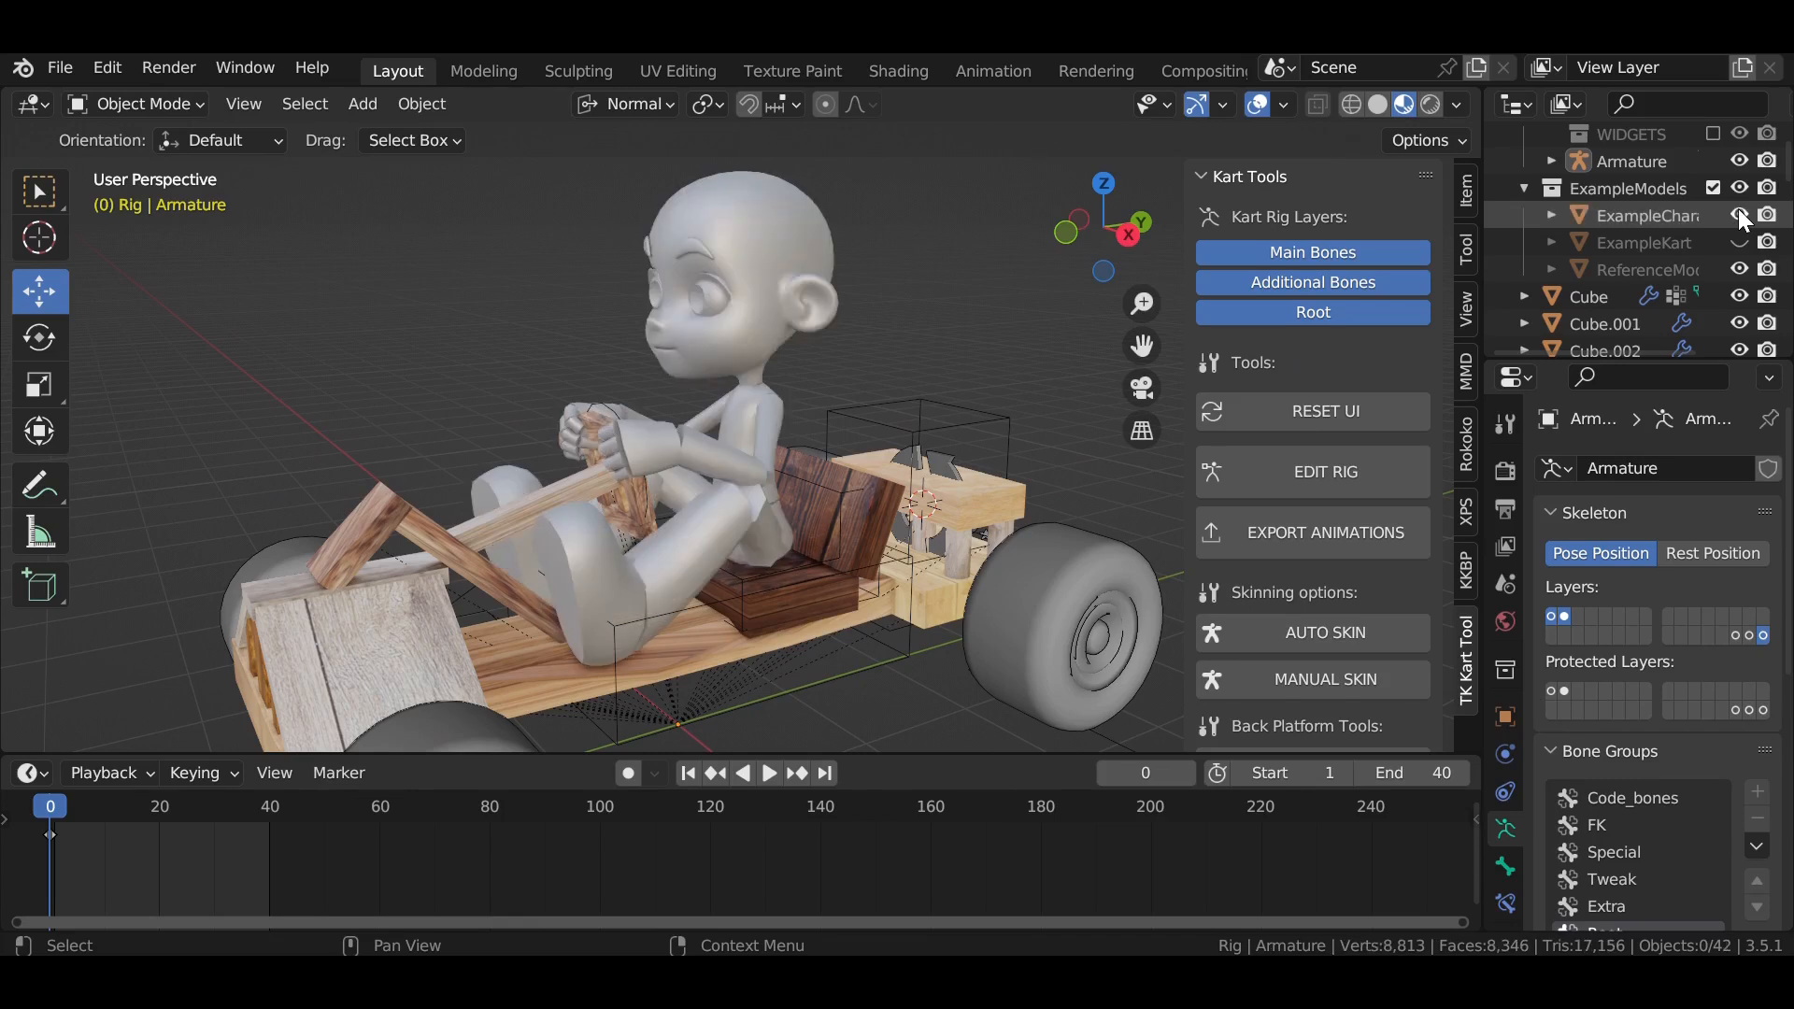
middle_drag(537, 507, 636, 475)
middle_drag(747, 482, 688, 484)
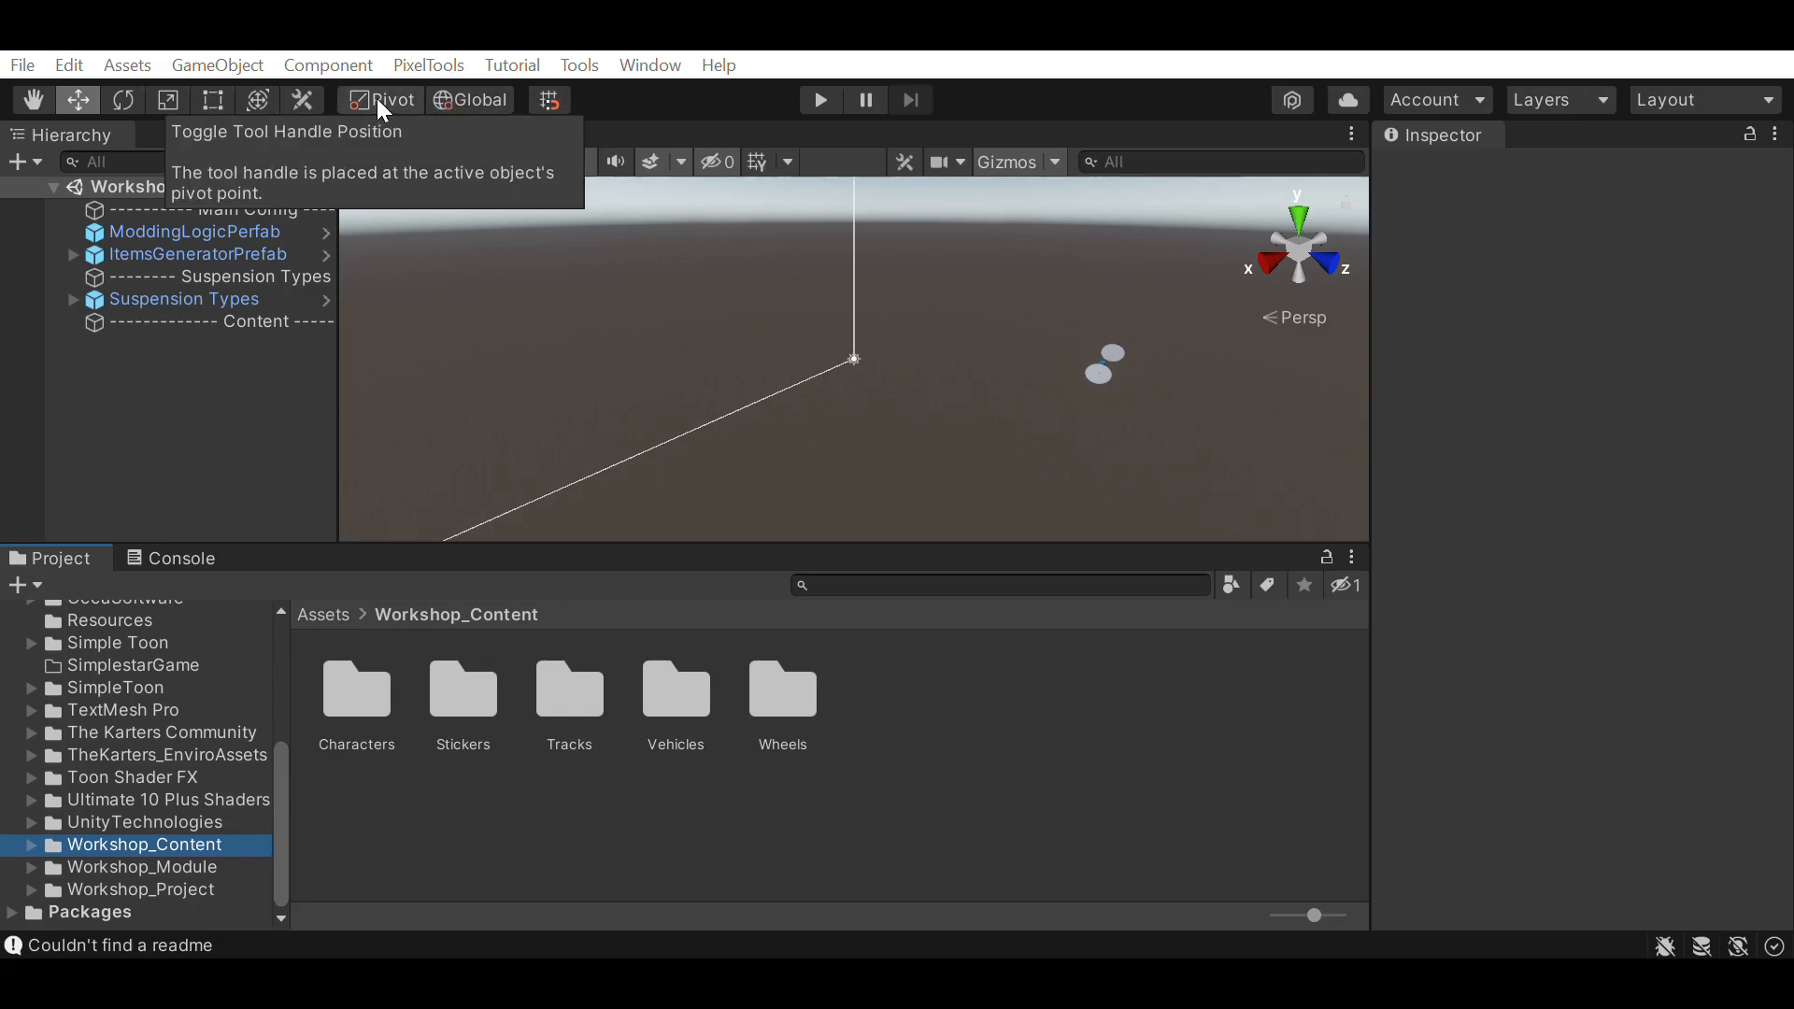
Step: Load the Workshop Content Gen scene via PixelTools and browse to the Workshop_Module folder
click(414, 68)
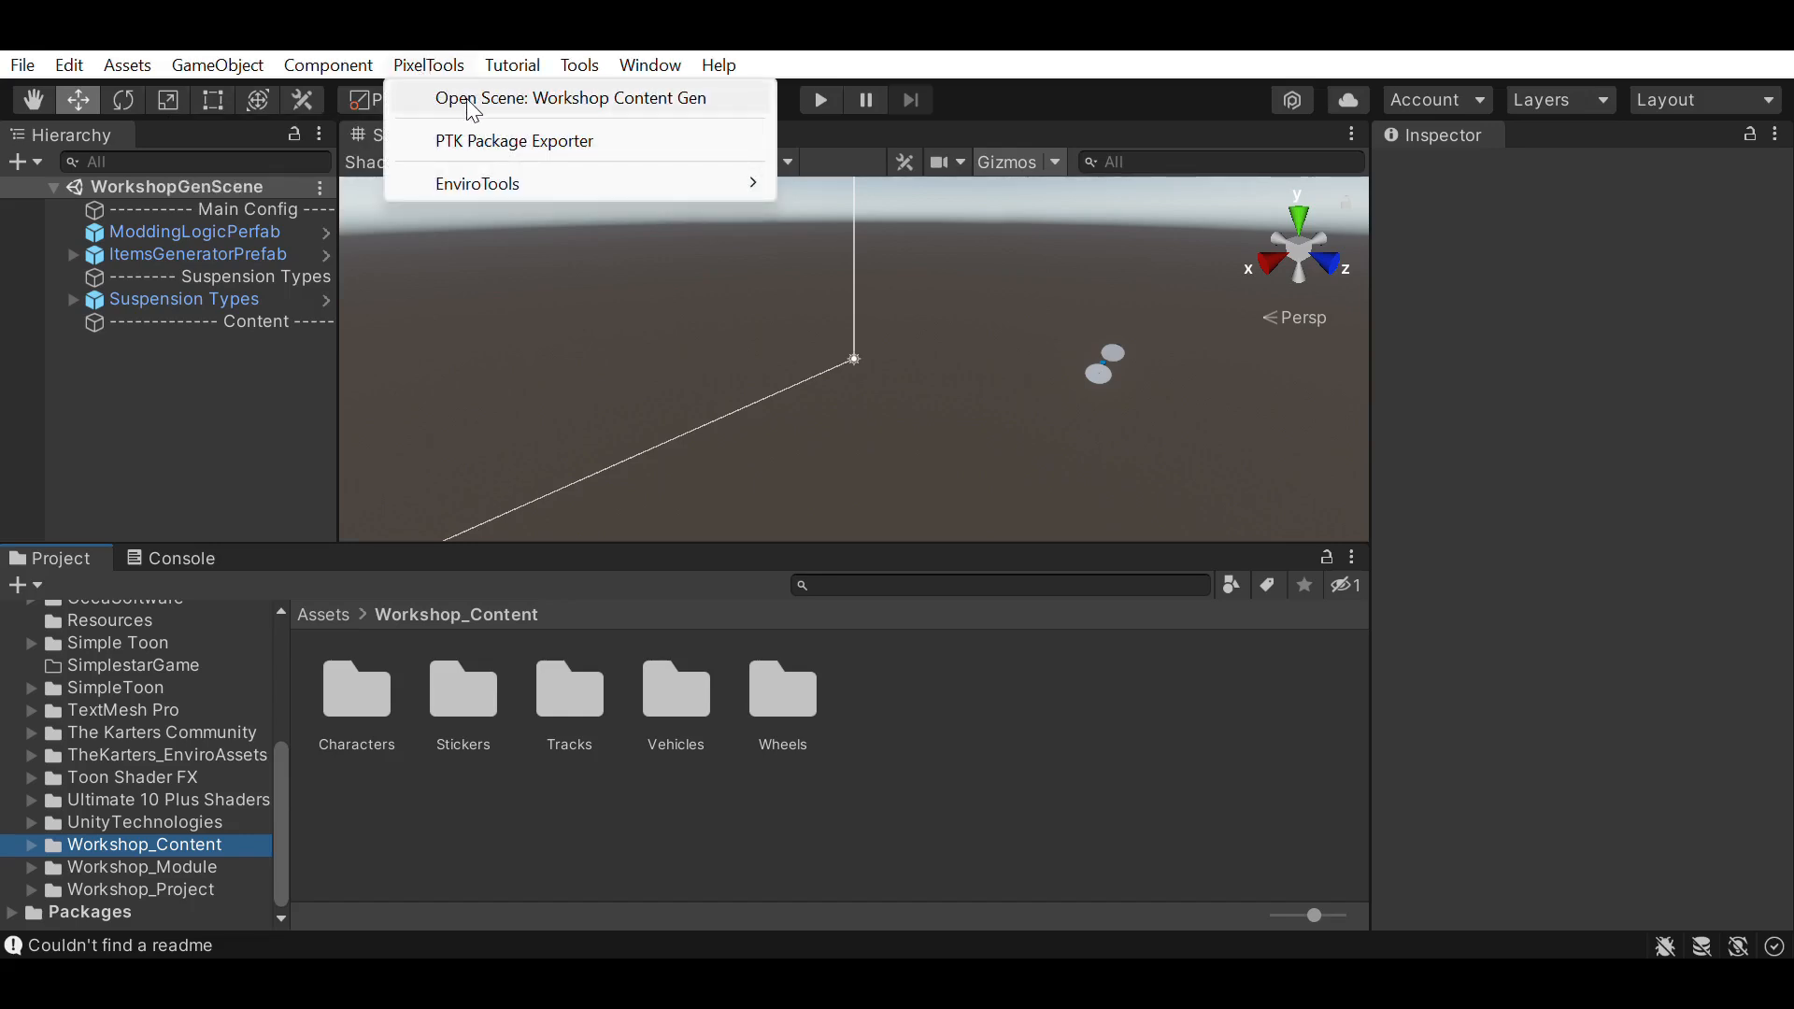
click(474, 110)
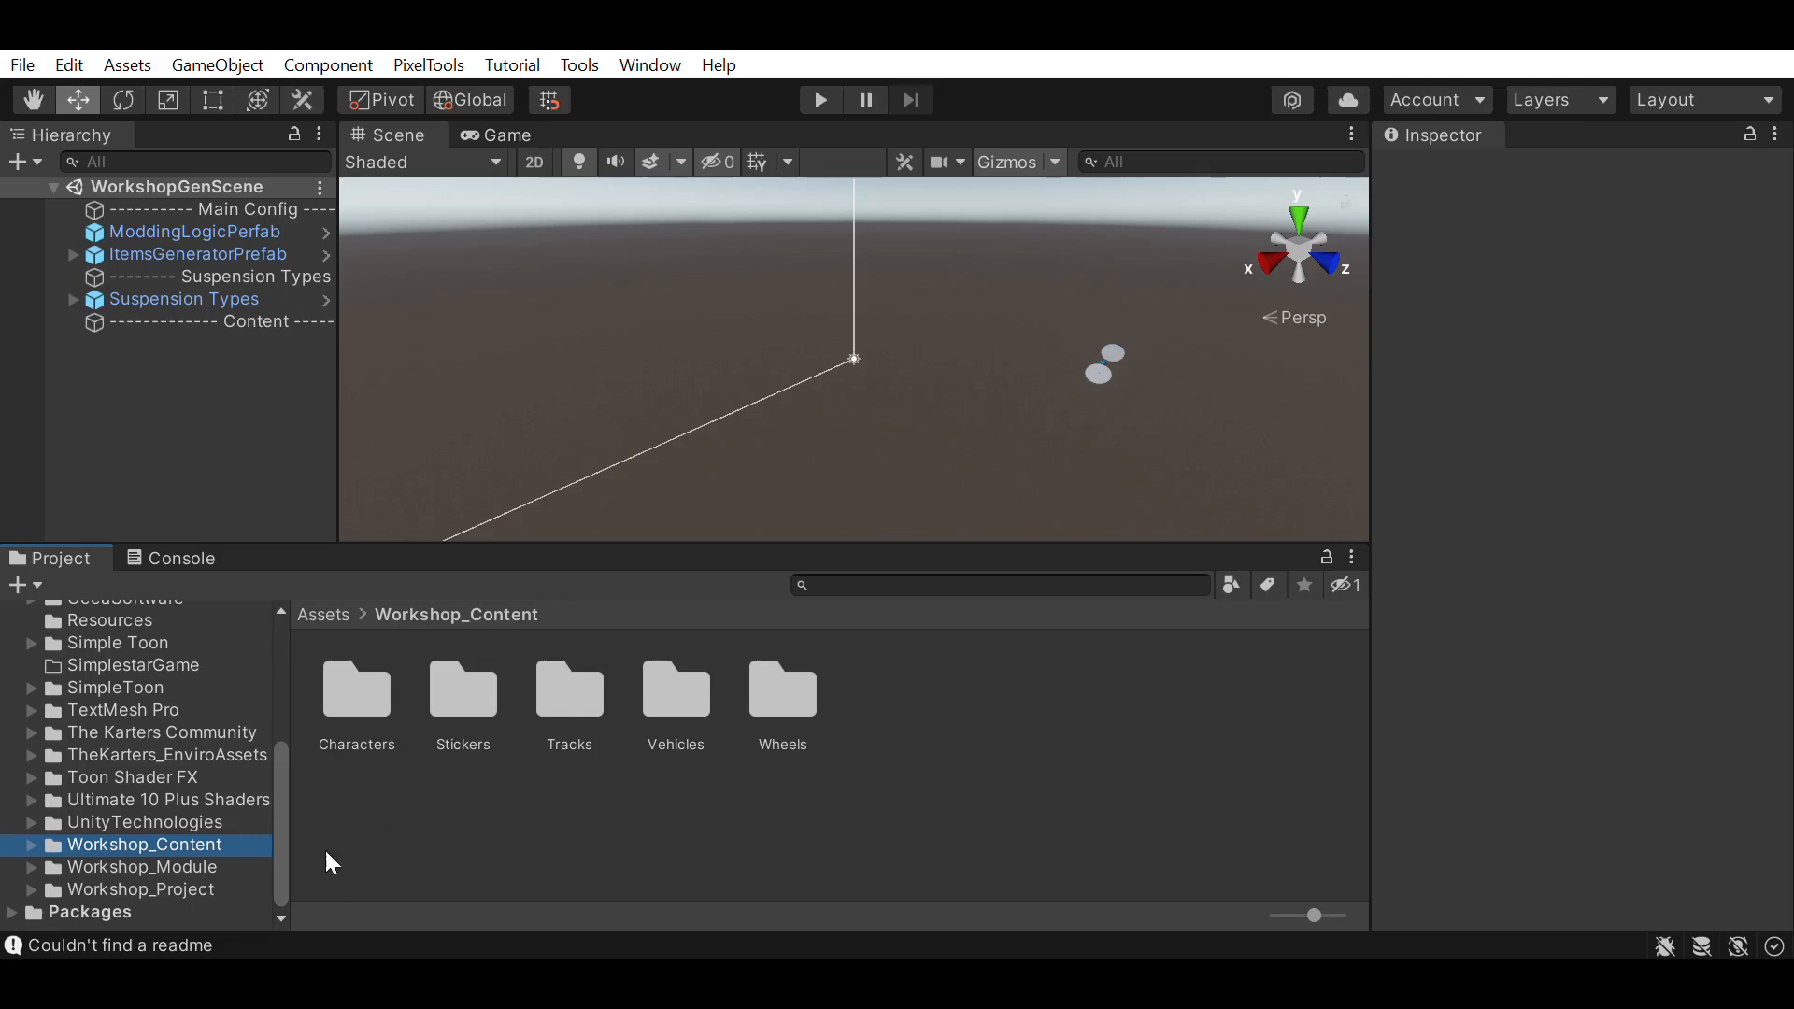
click(222, 866)
key(Down)
click(209, 848)
click(219, 865)
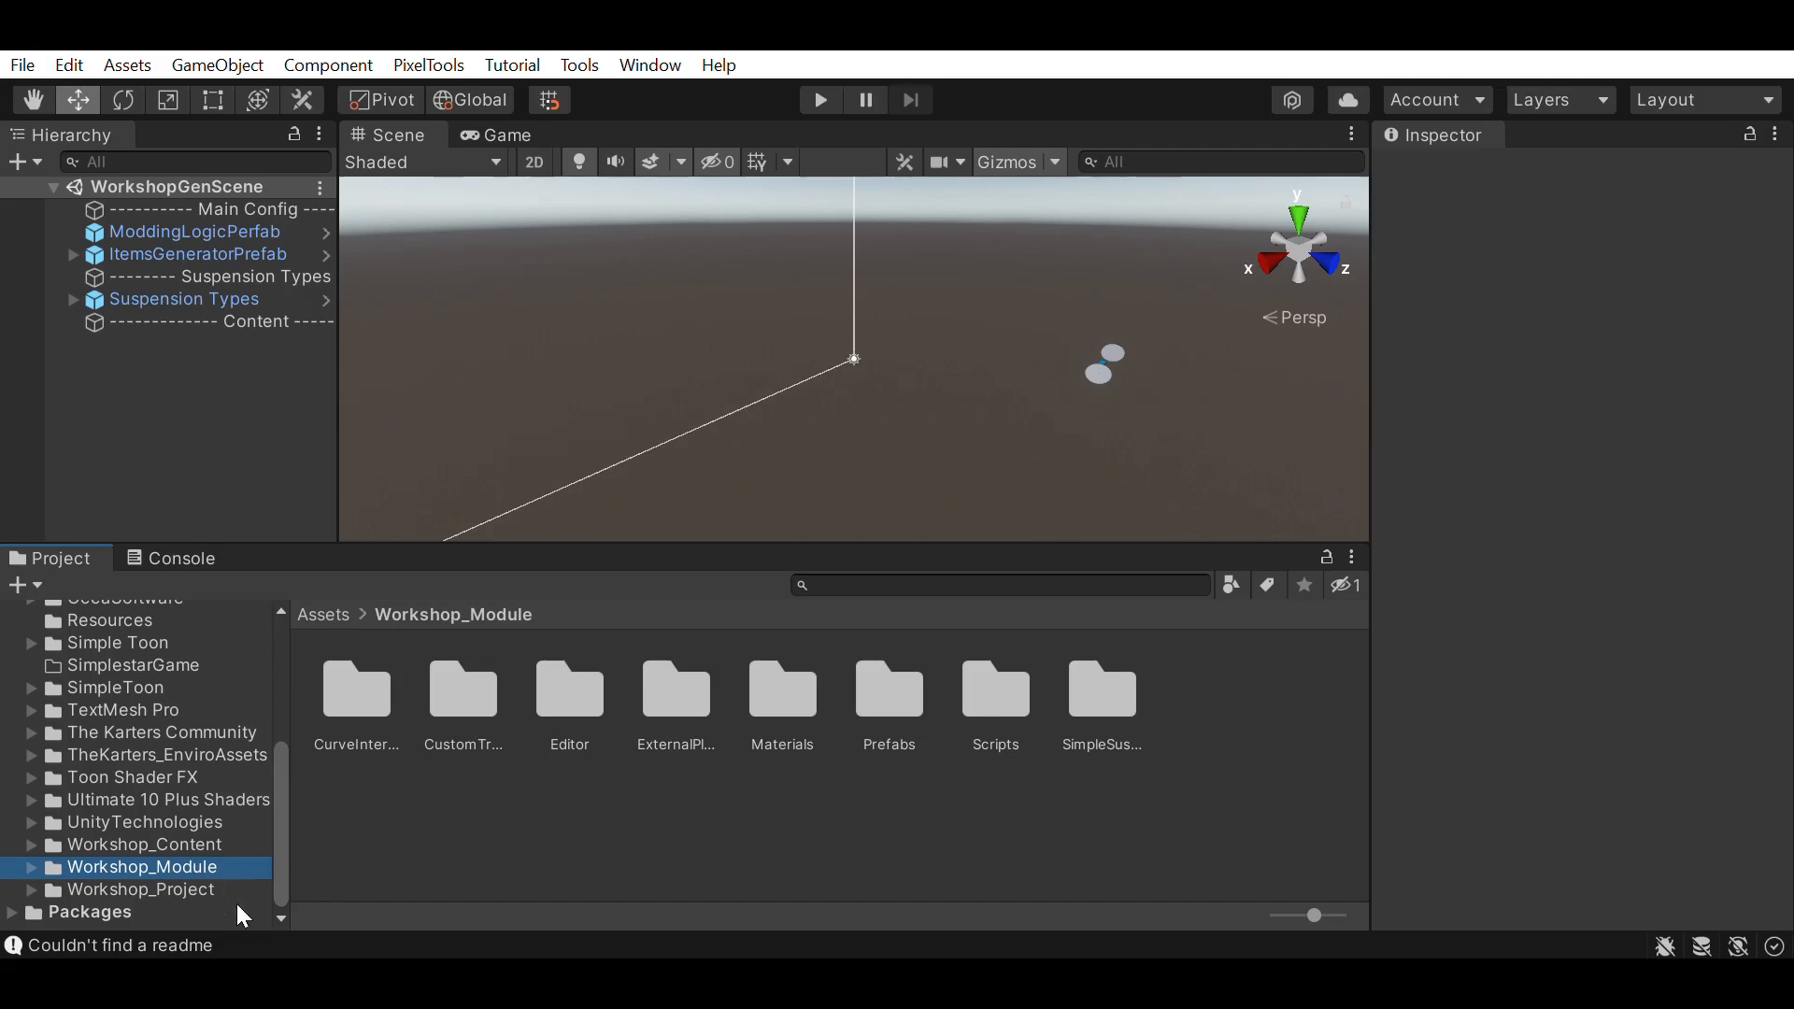
click(216, 891)
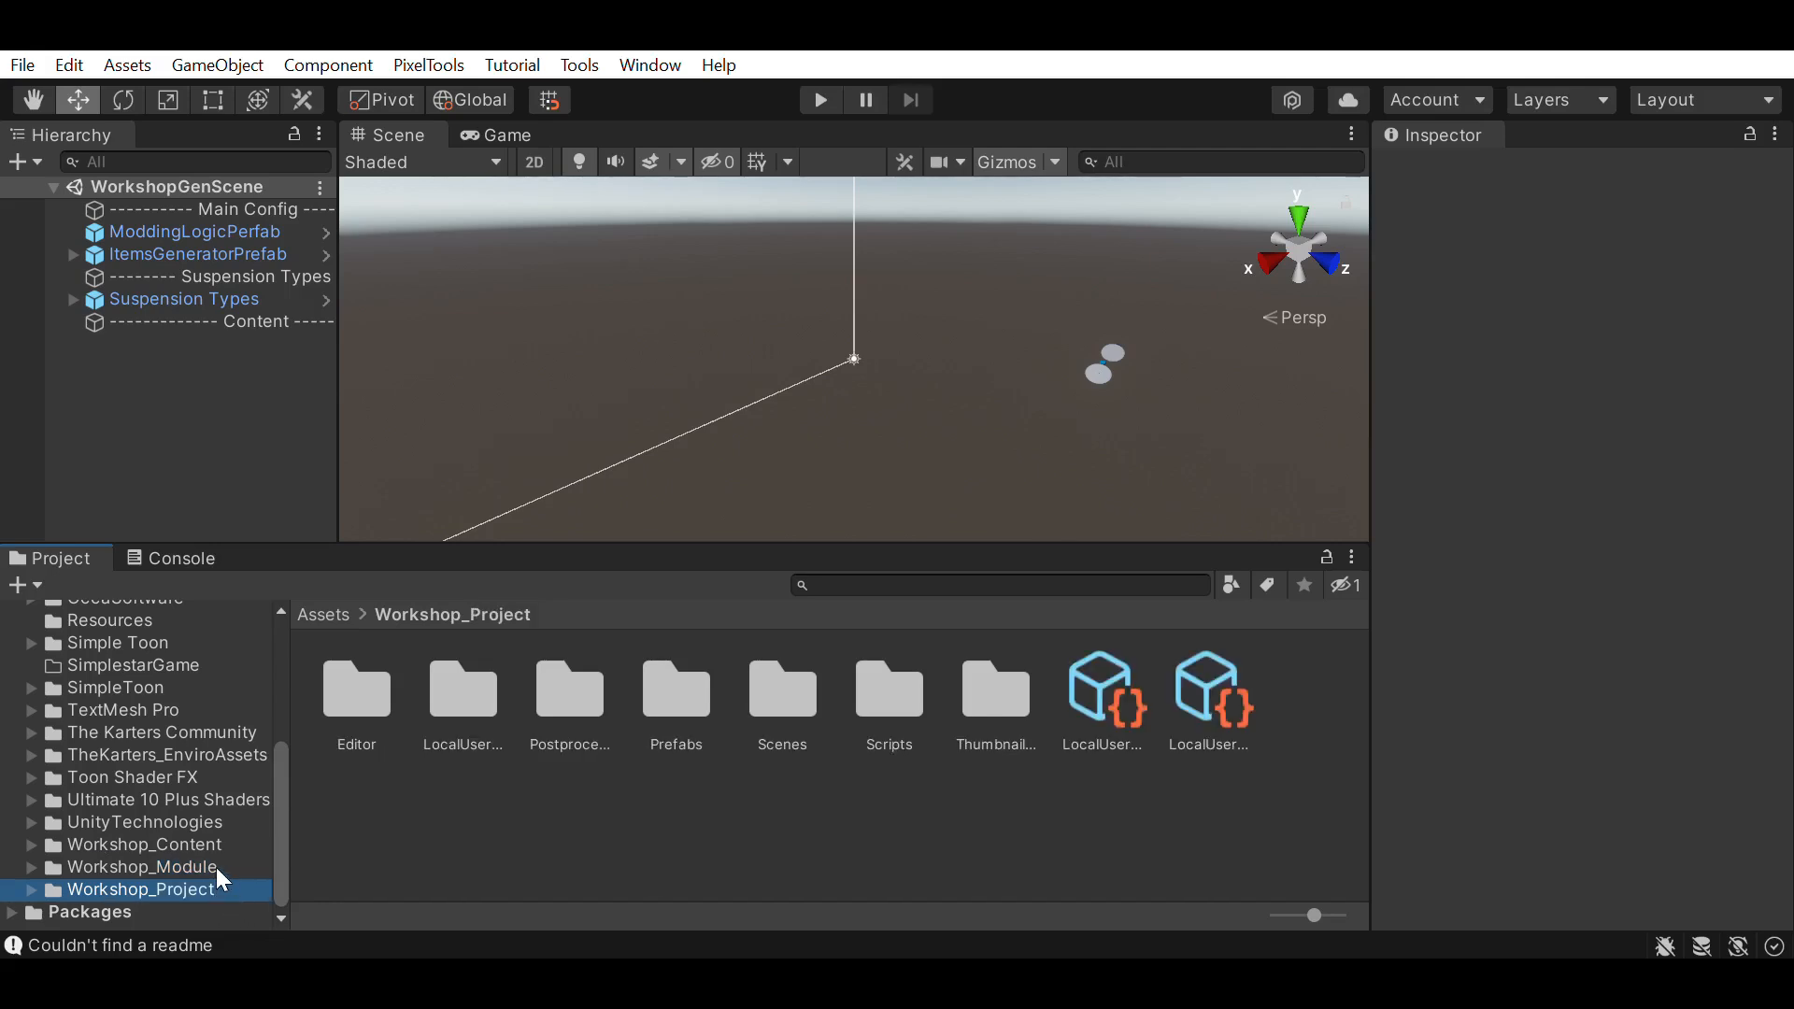
click(210, 861)
click(194, 847)
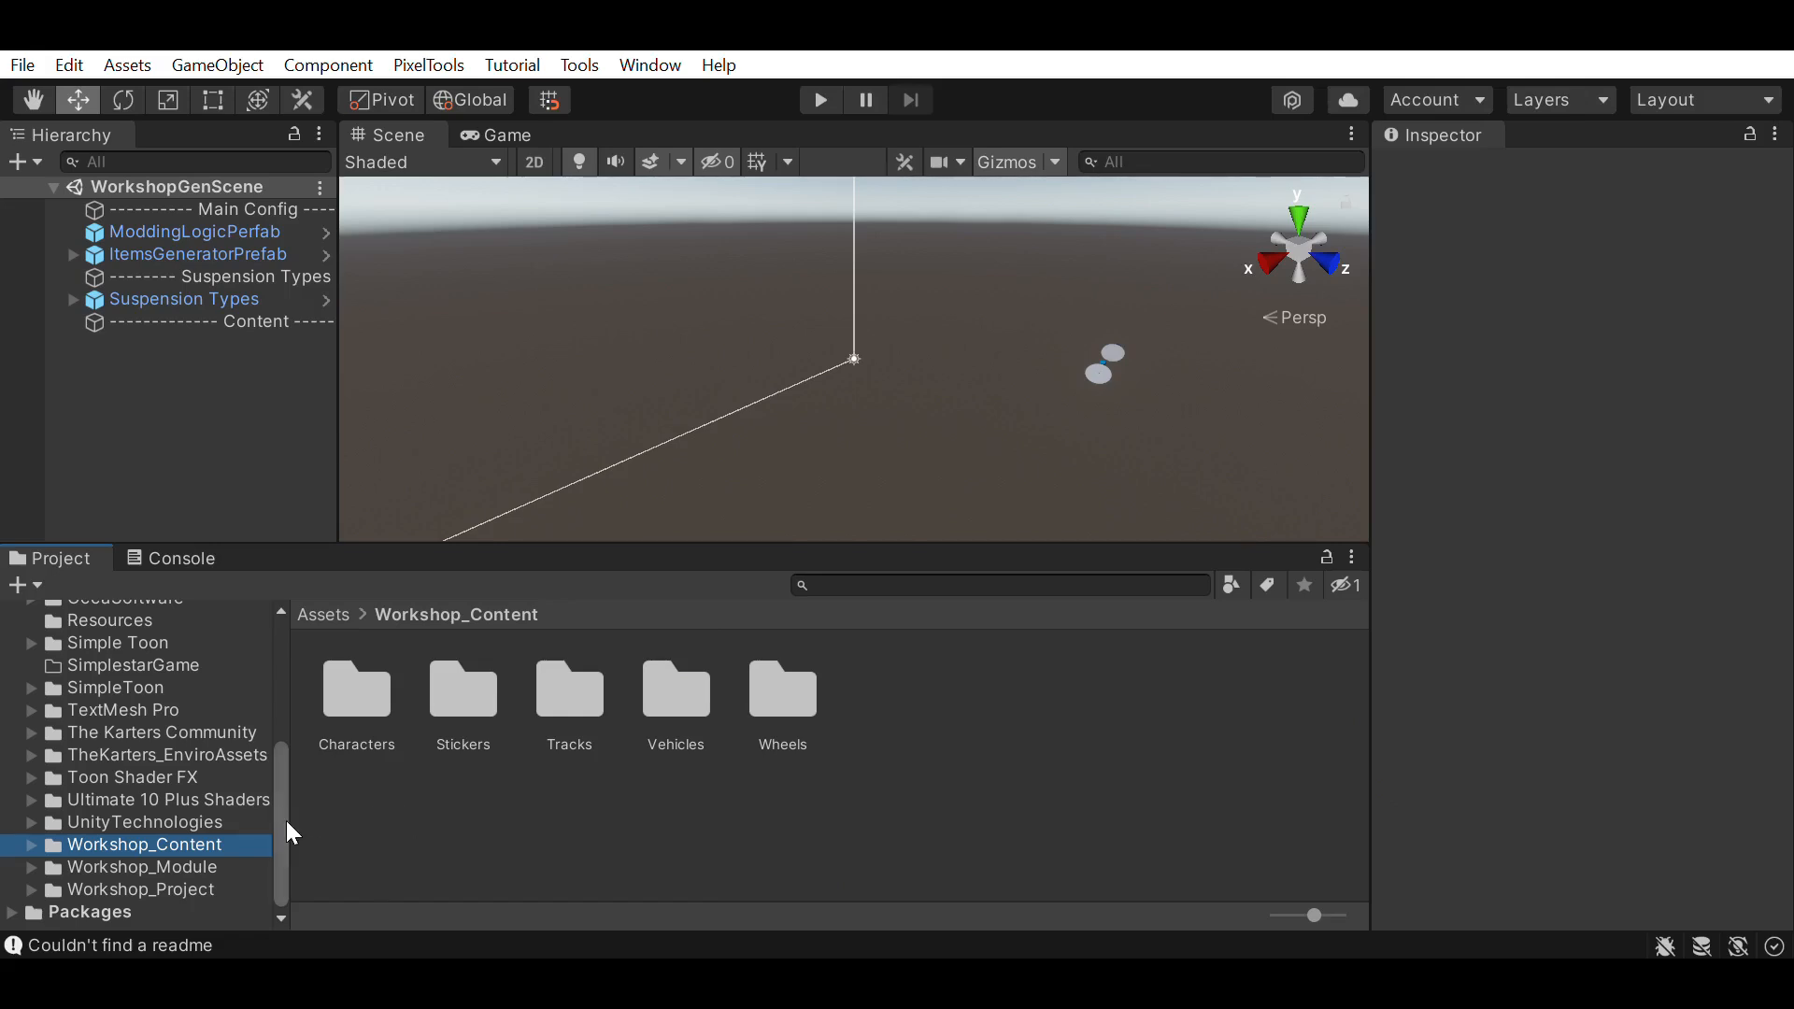
click(230, 871)
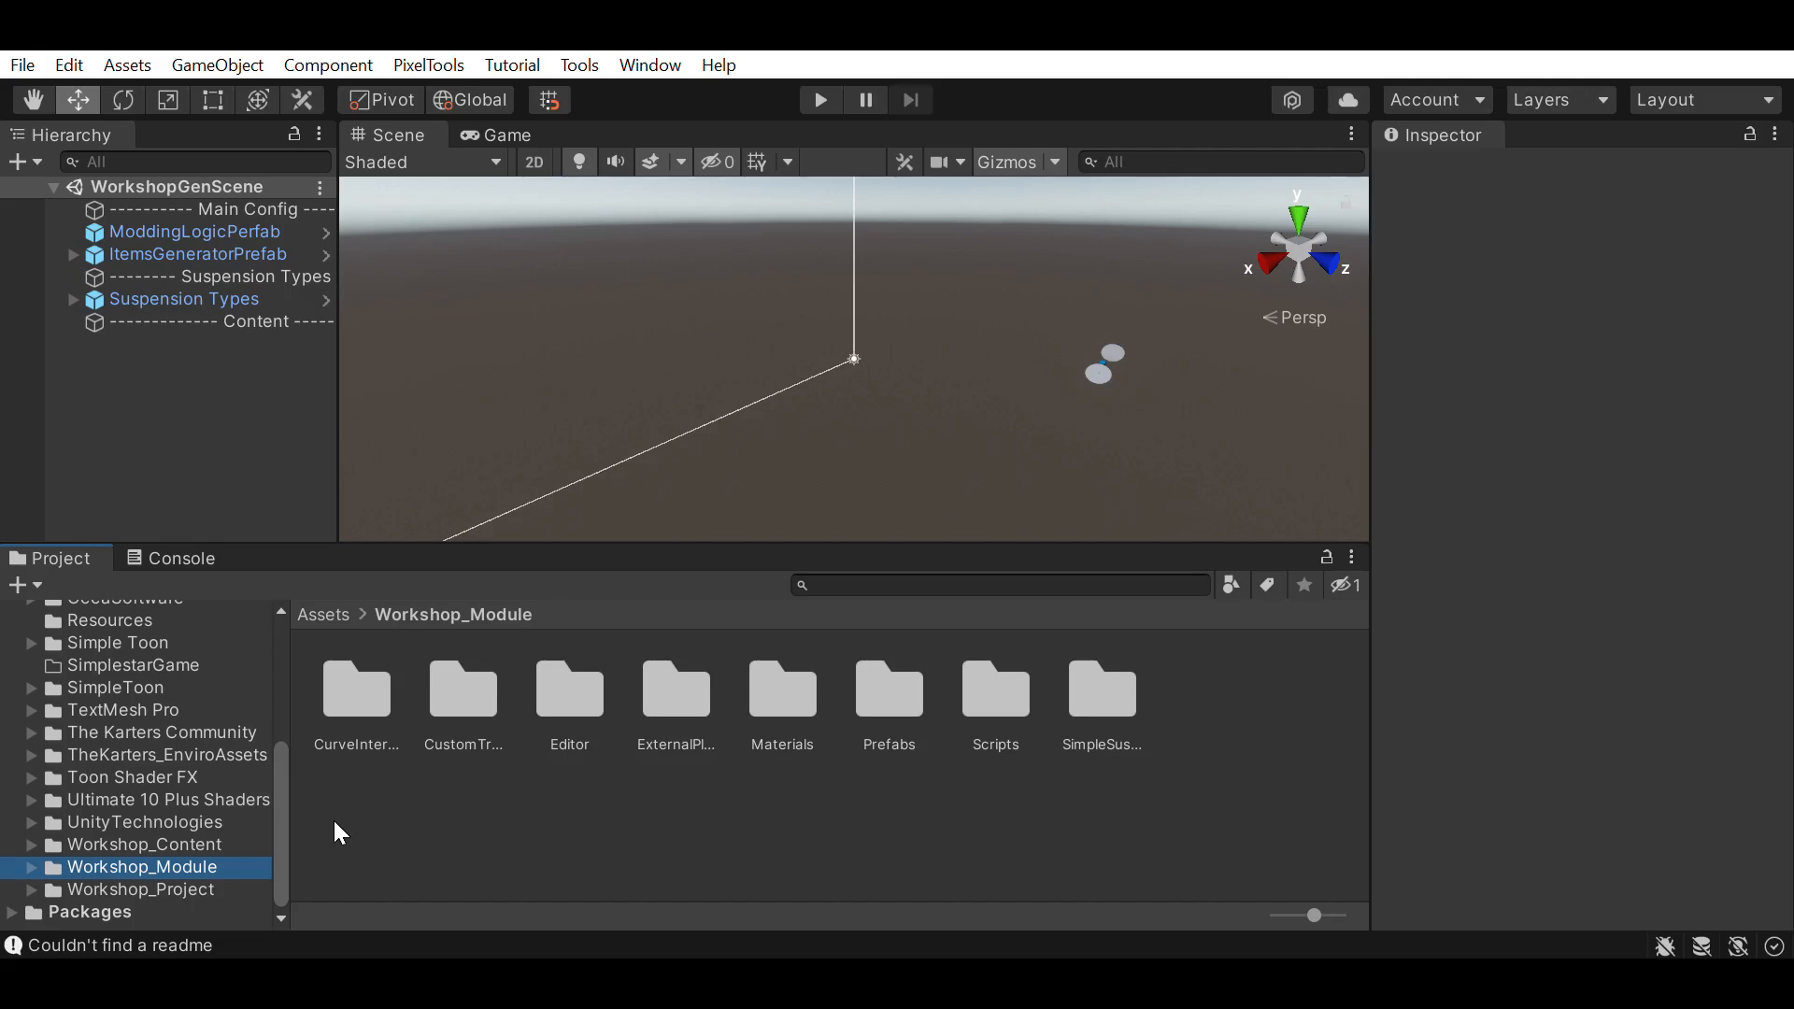
Step: Expand Workshop_Content > Vehicles and select the new-vehicle template folder
click(228, 846)
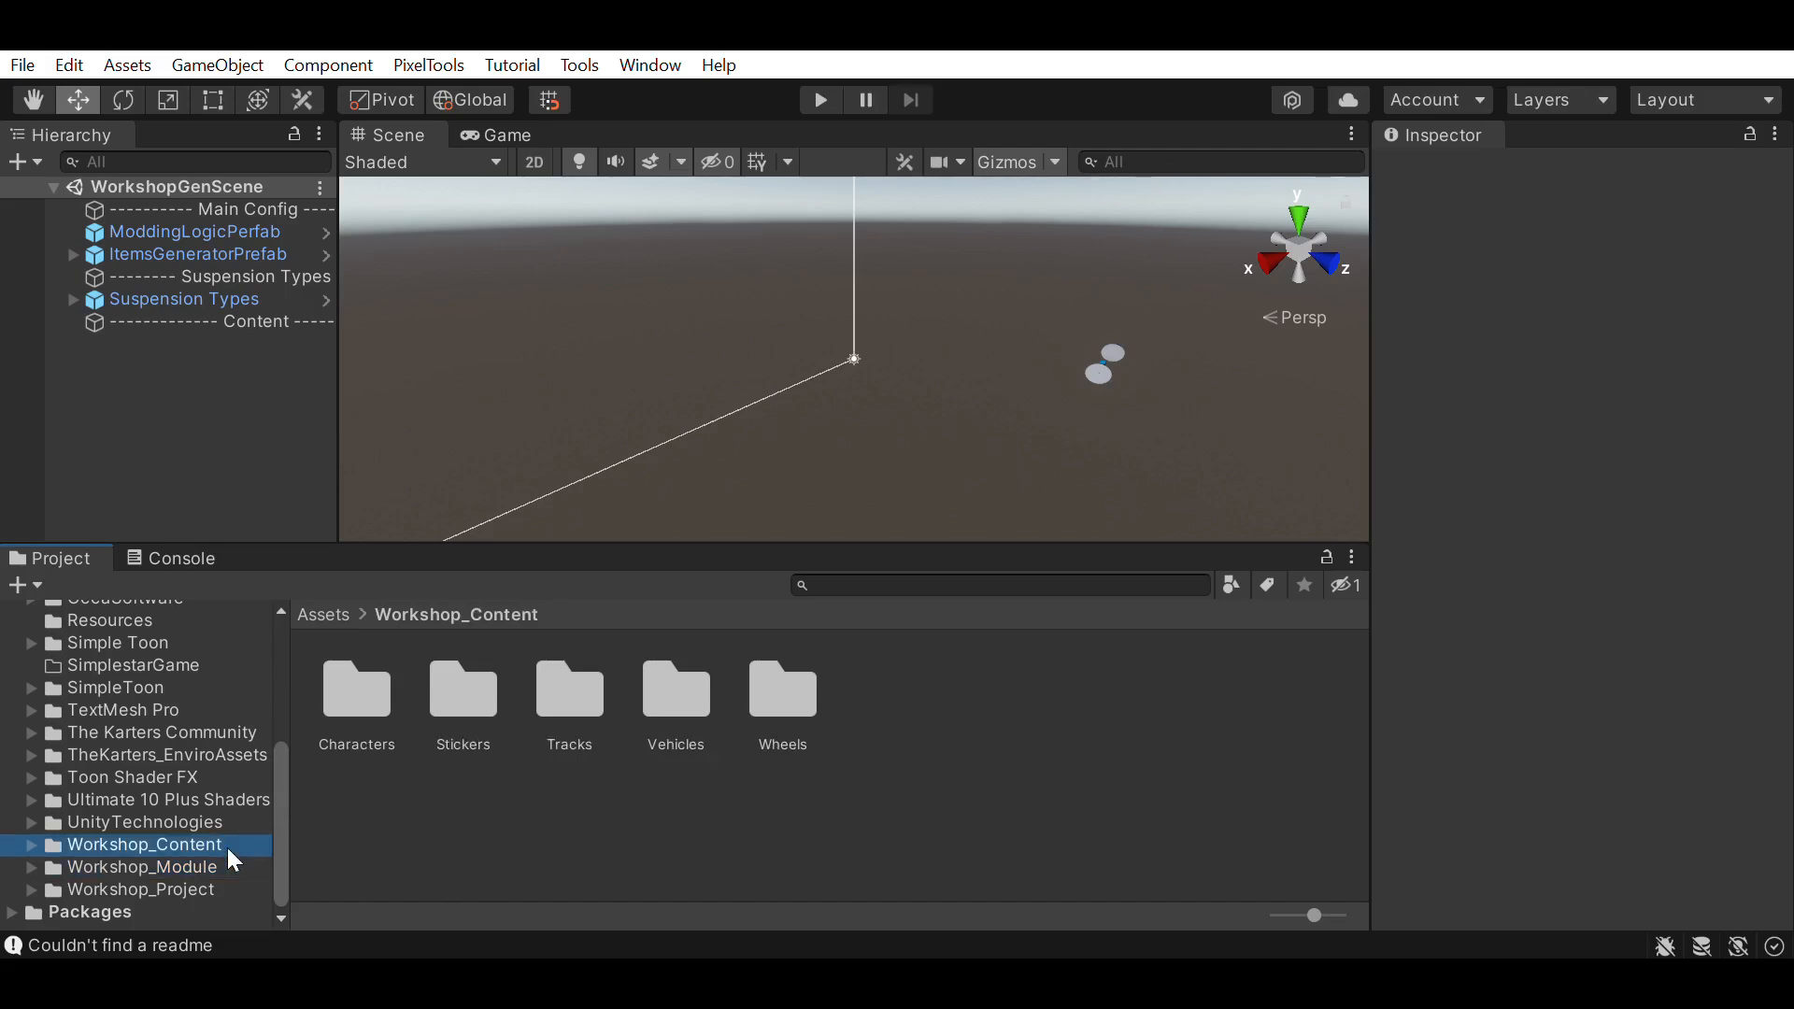
double_click(227, 847)
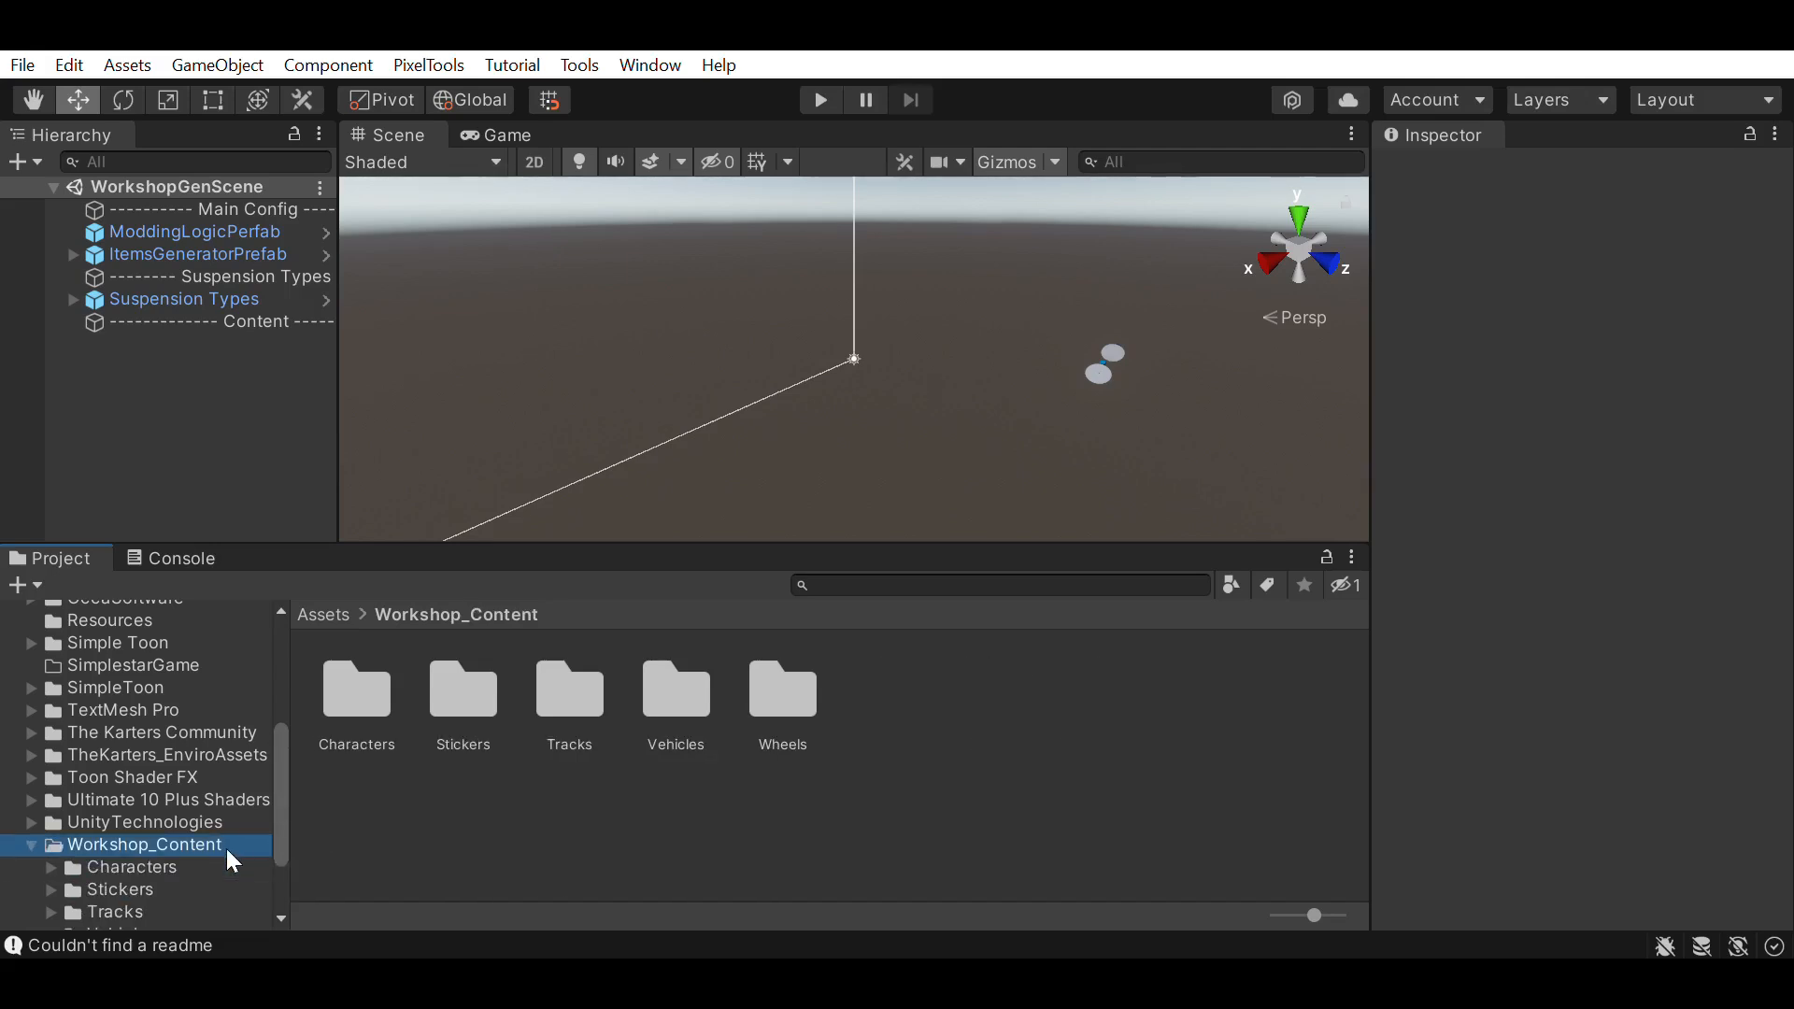
drag(280, 815, 279, 847)
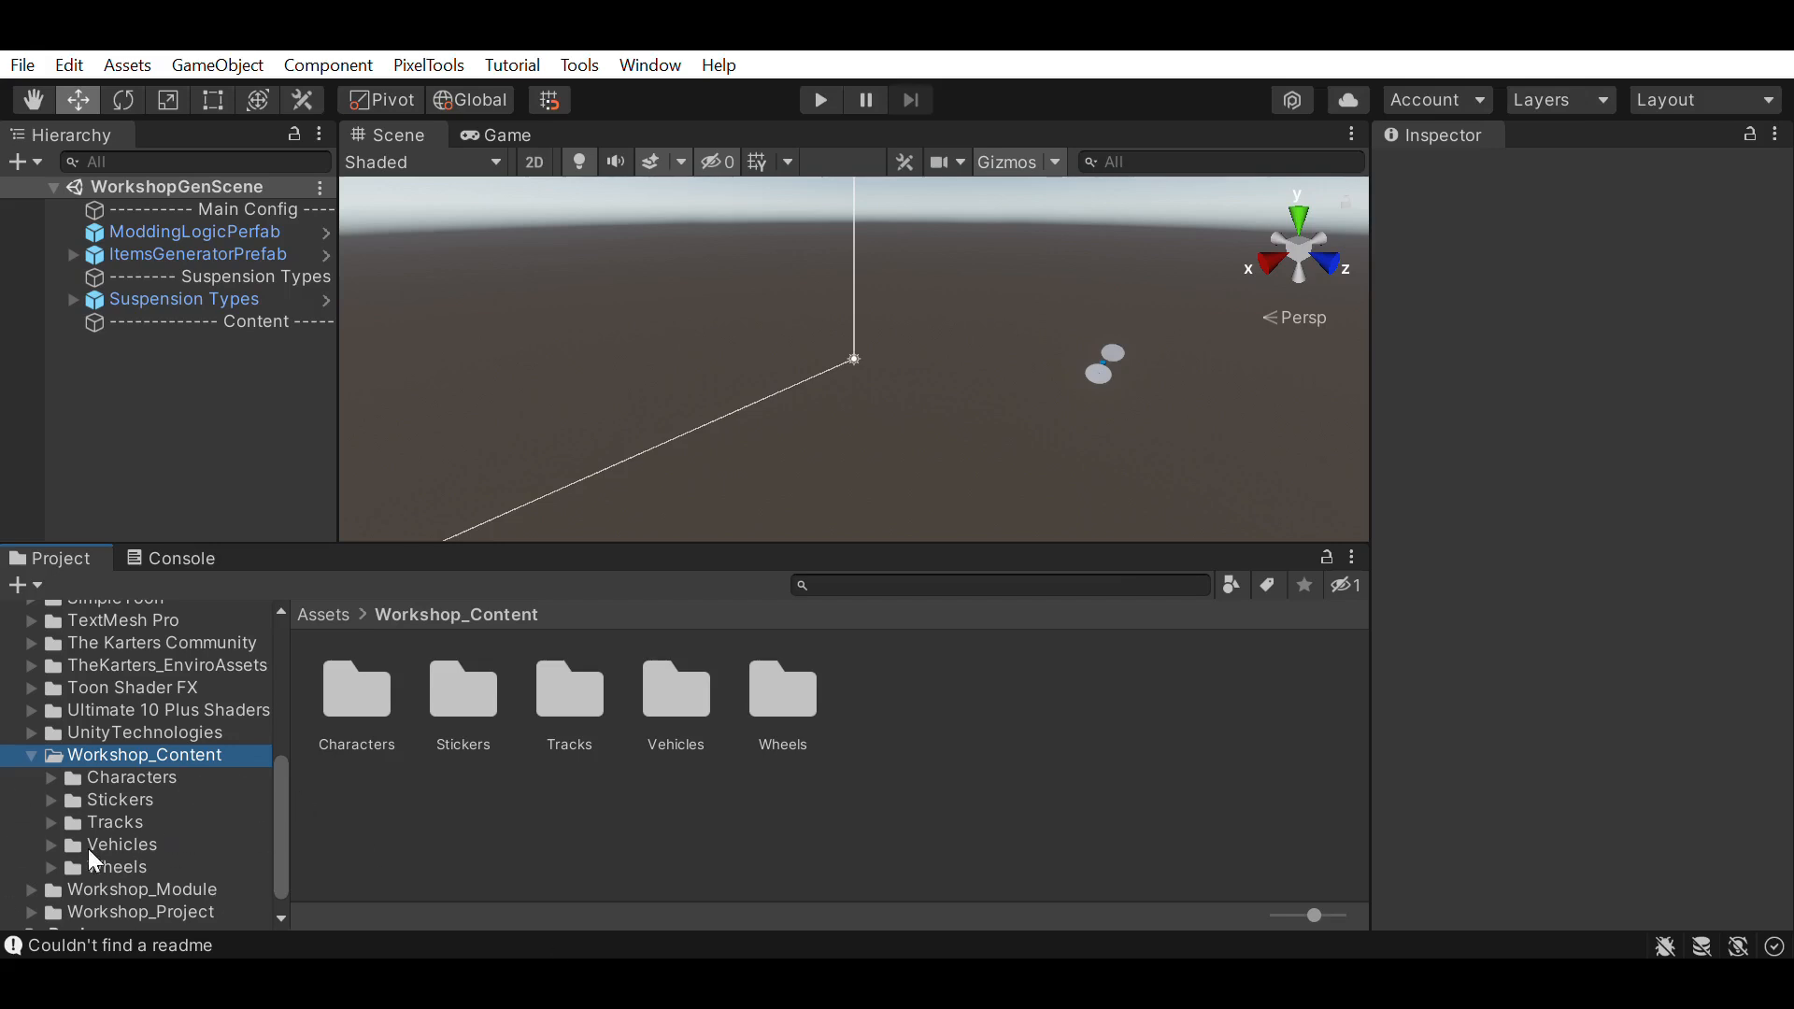
click(49, 847)
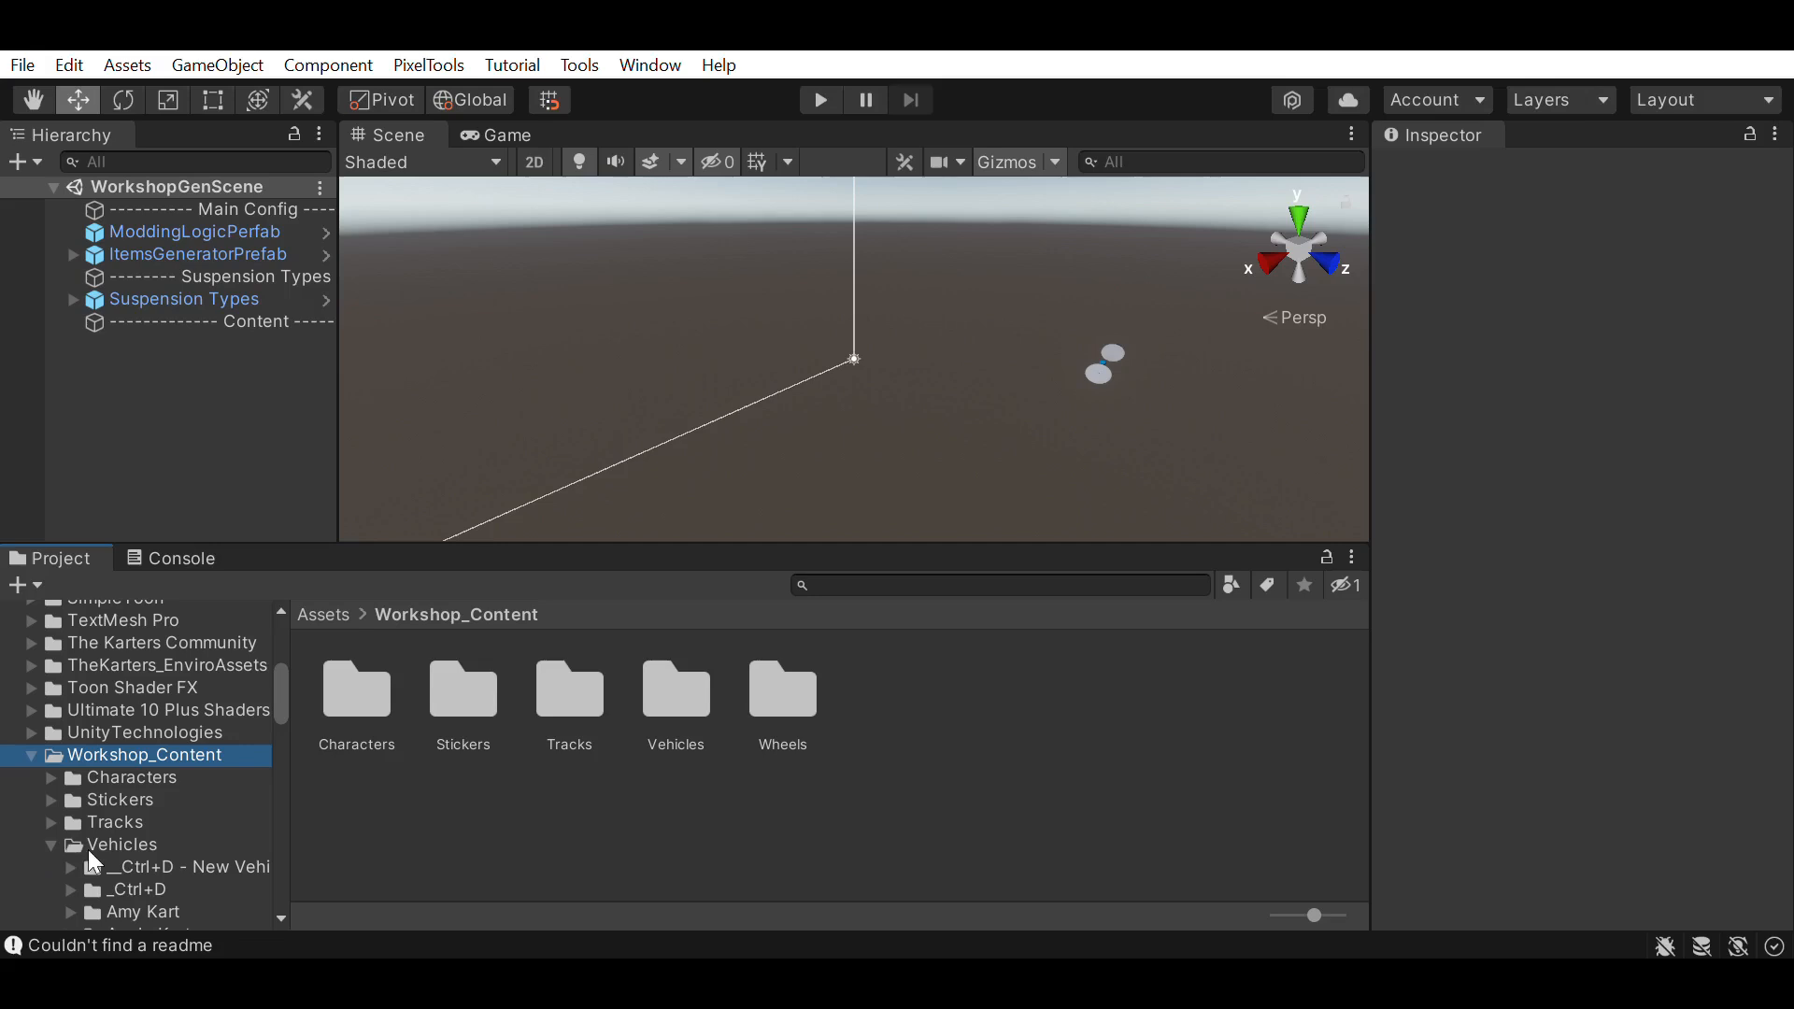
click(159, 866)
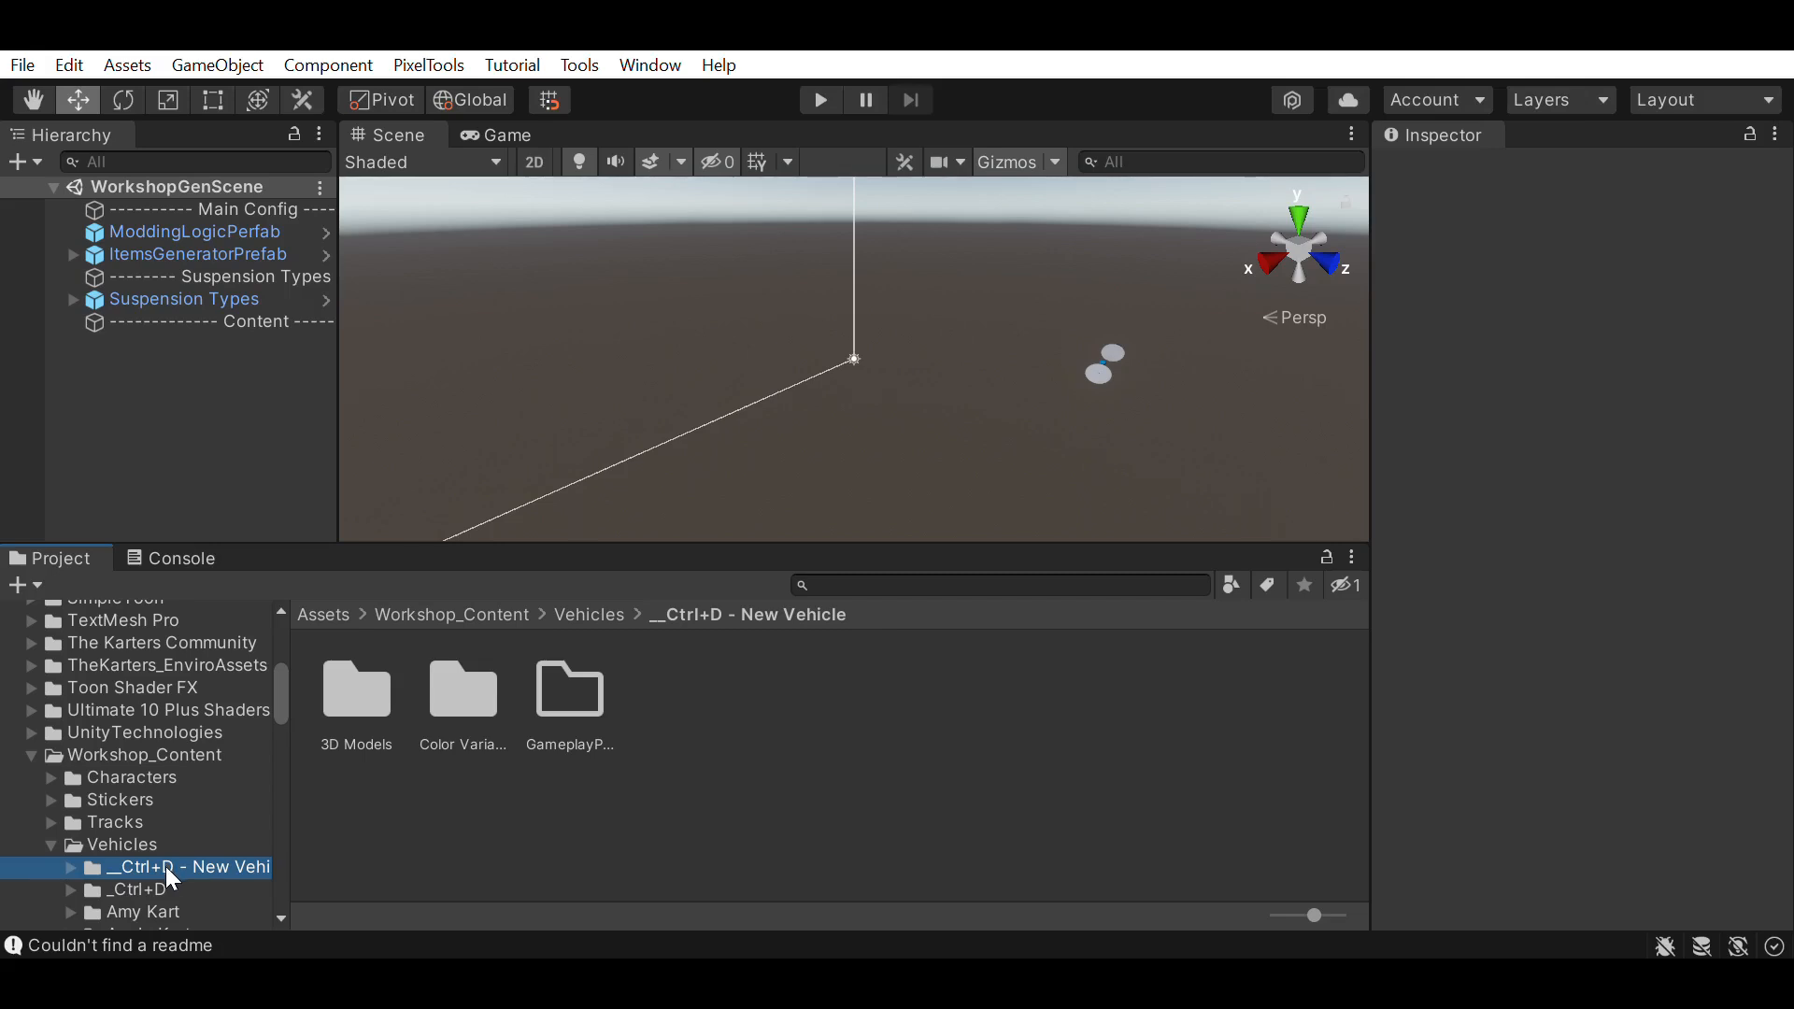
Step: Duplicate the template folder and rename the copy WoodKart
key(ctrl+d)
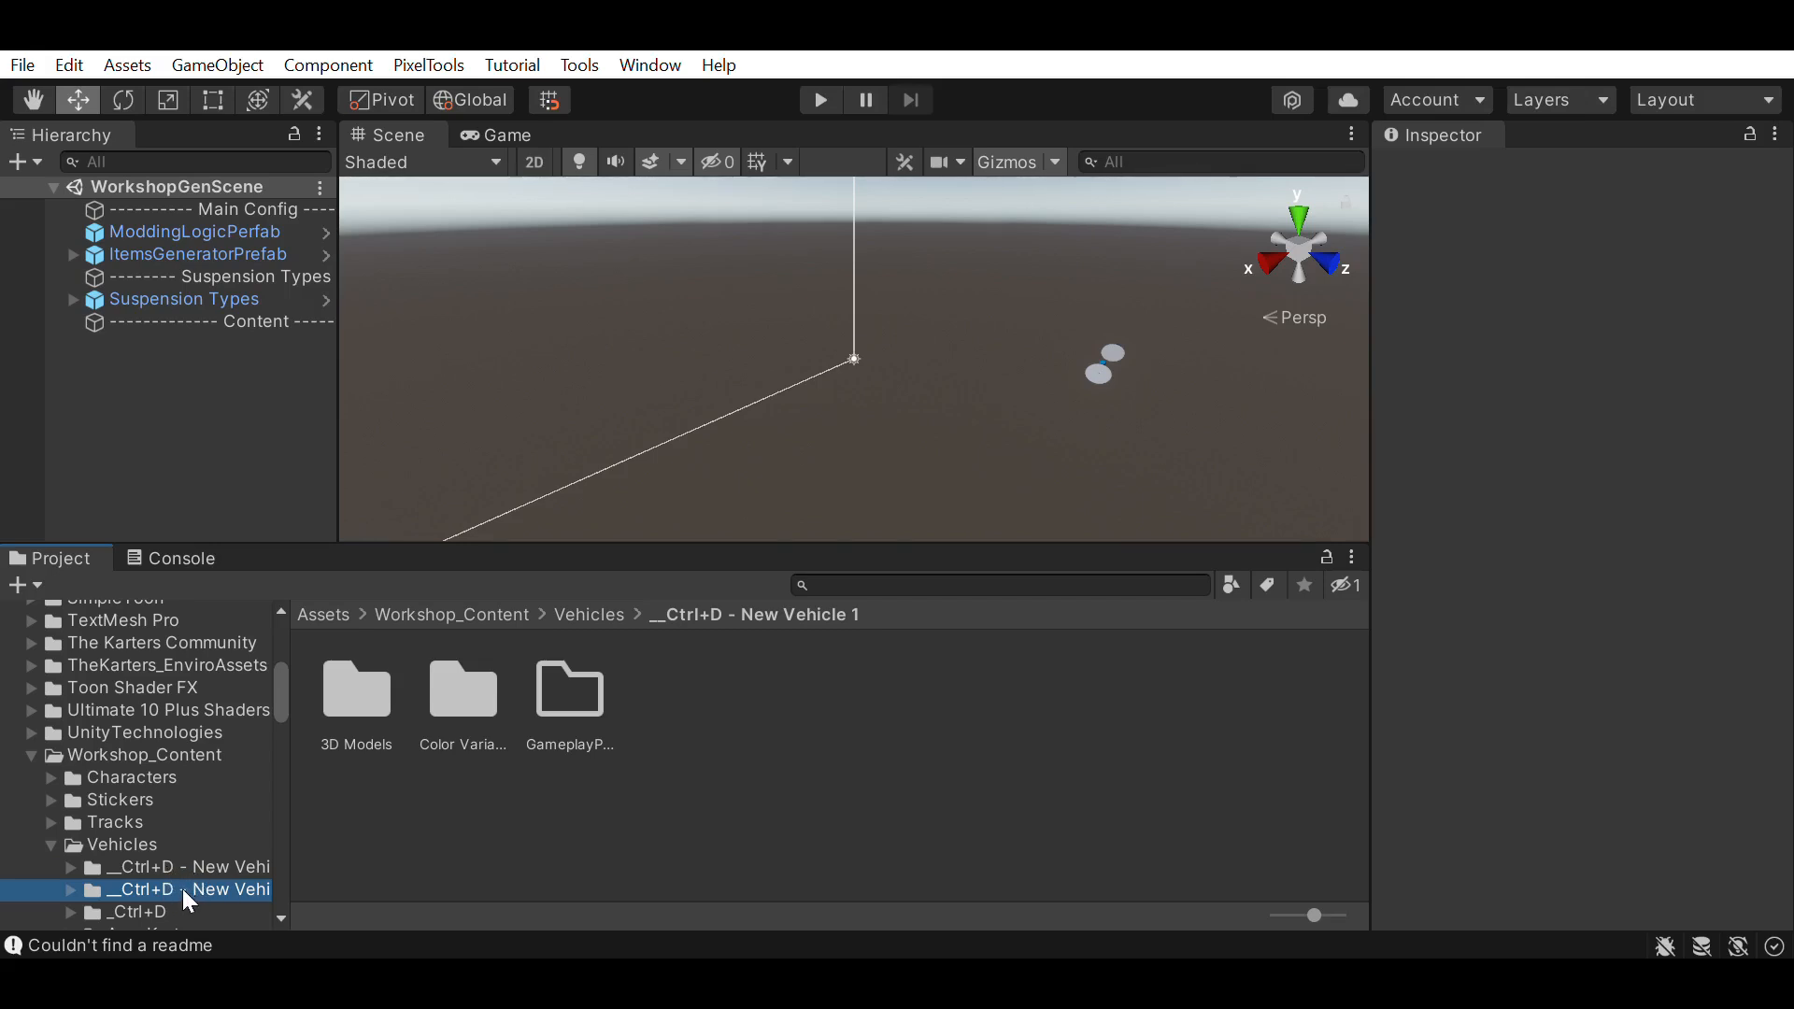
click(182, 889)
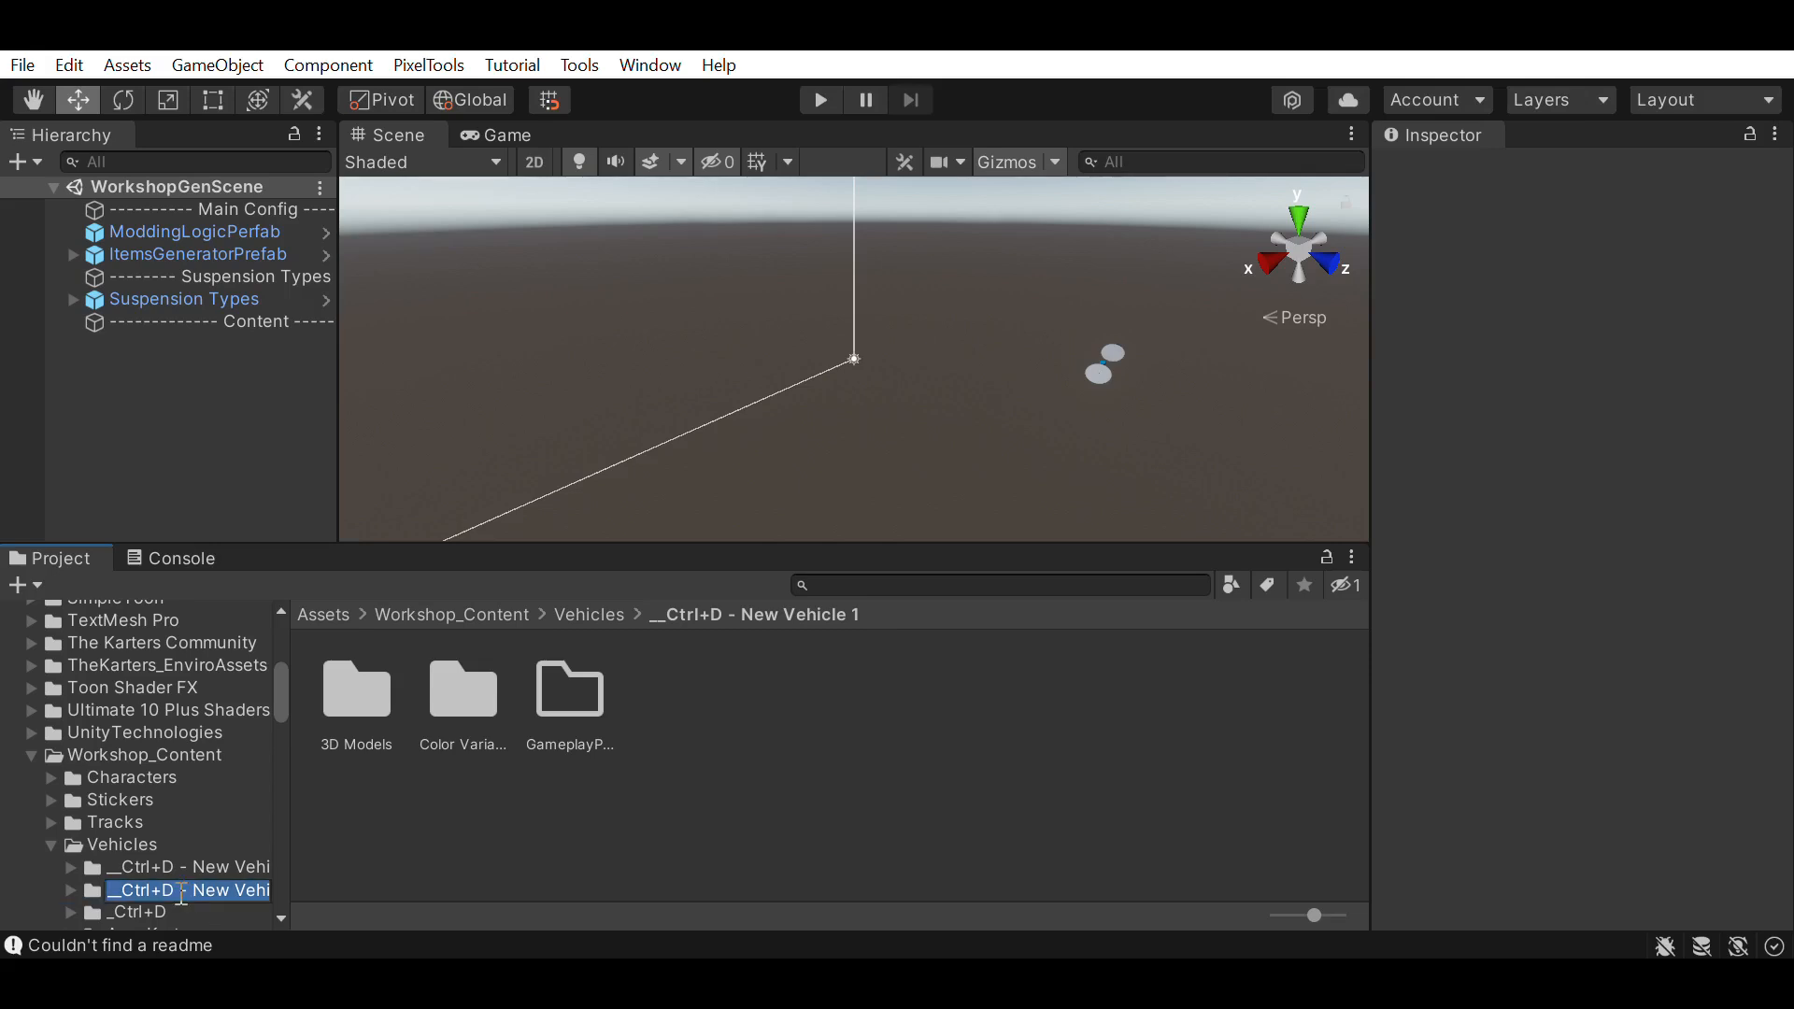
text(Wo)
text(Kart)
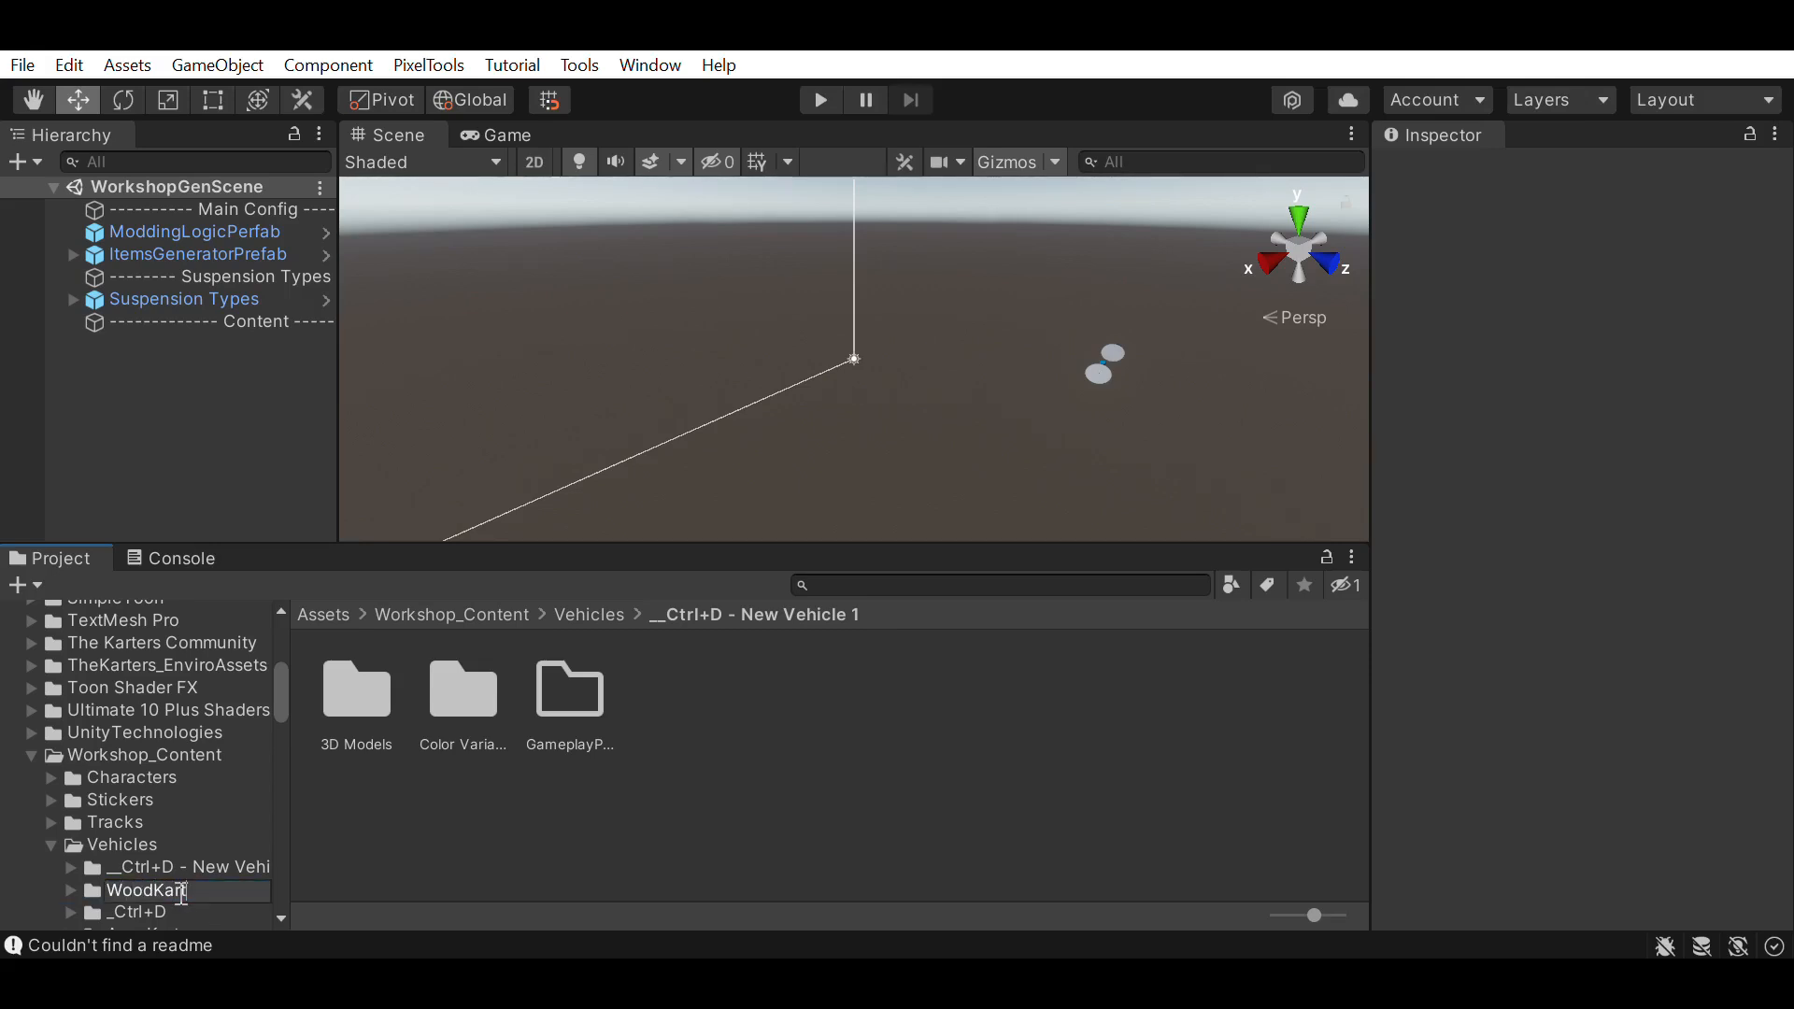
key(Return)
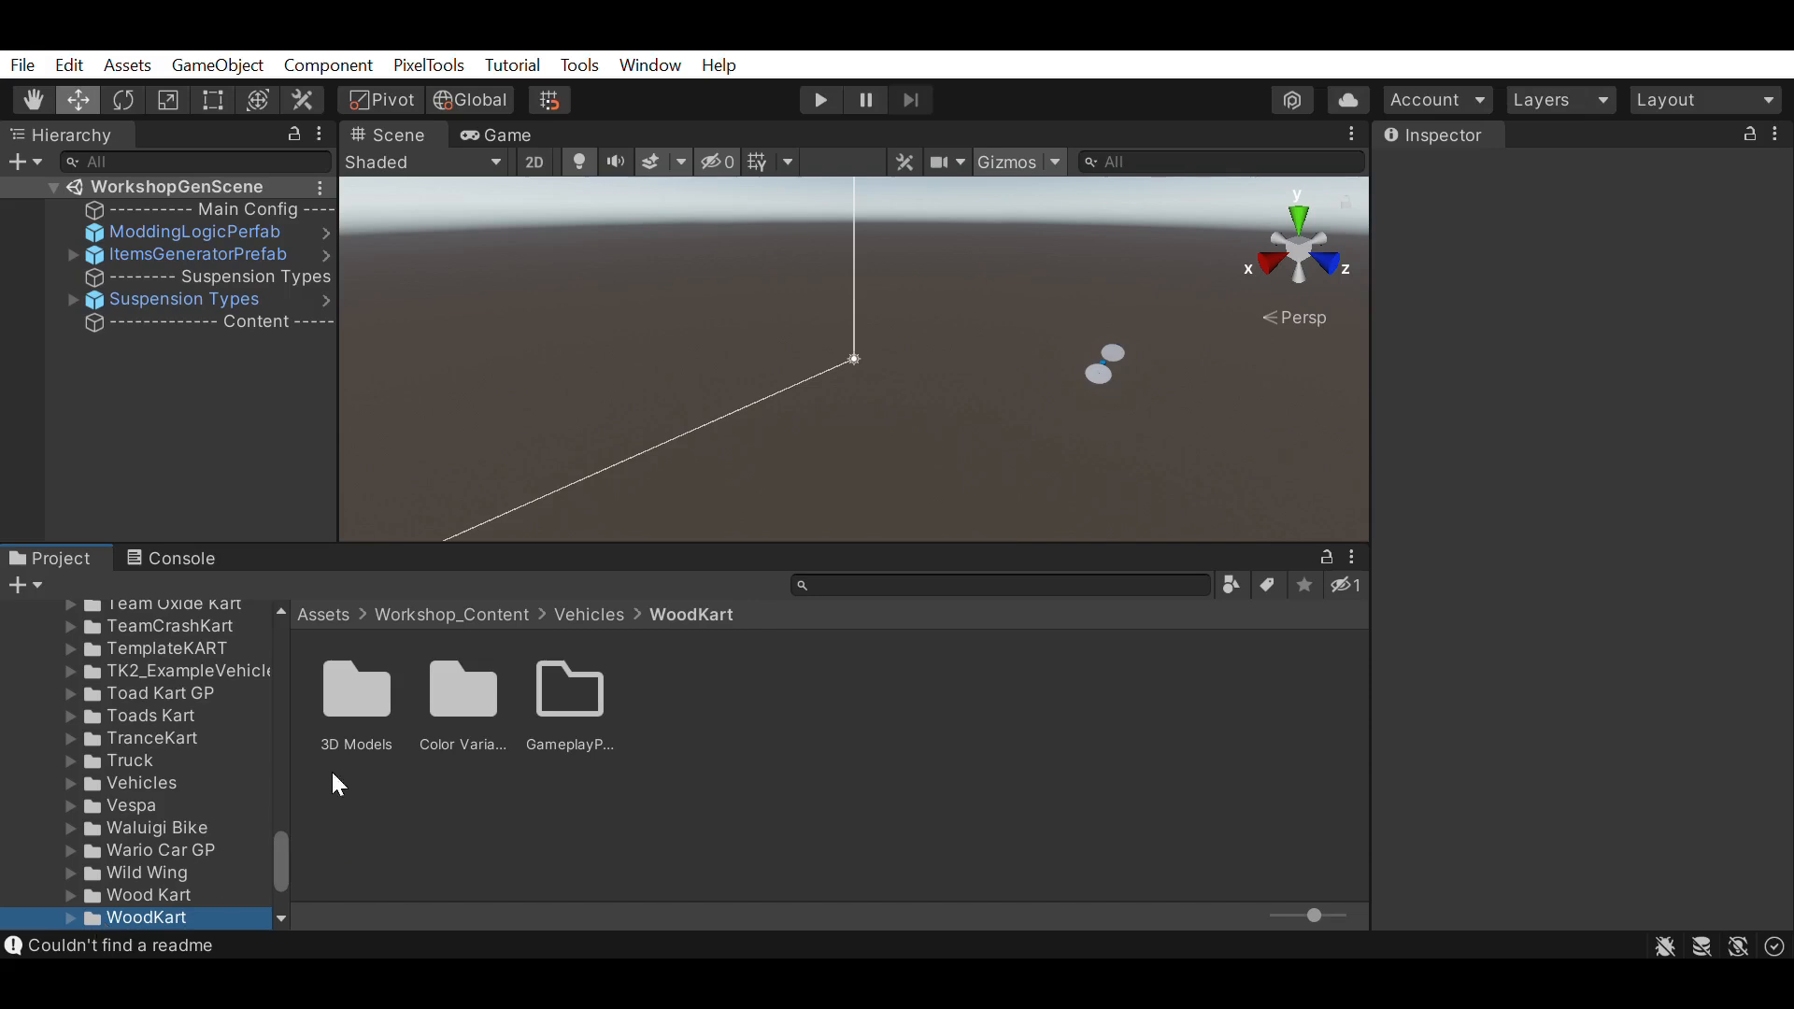
Step: Open WoodKart's 3D Models folder and reveal it in File Explorer
click(361, 719)
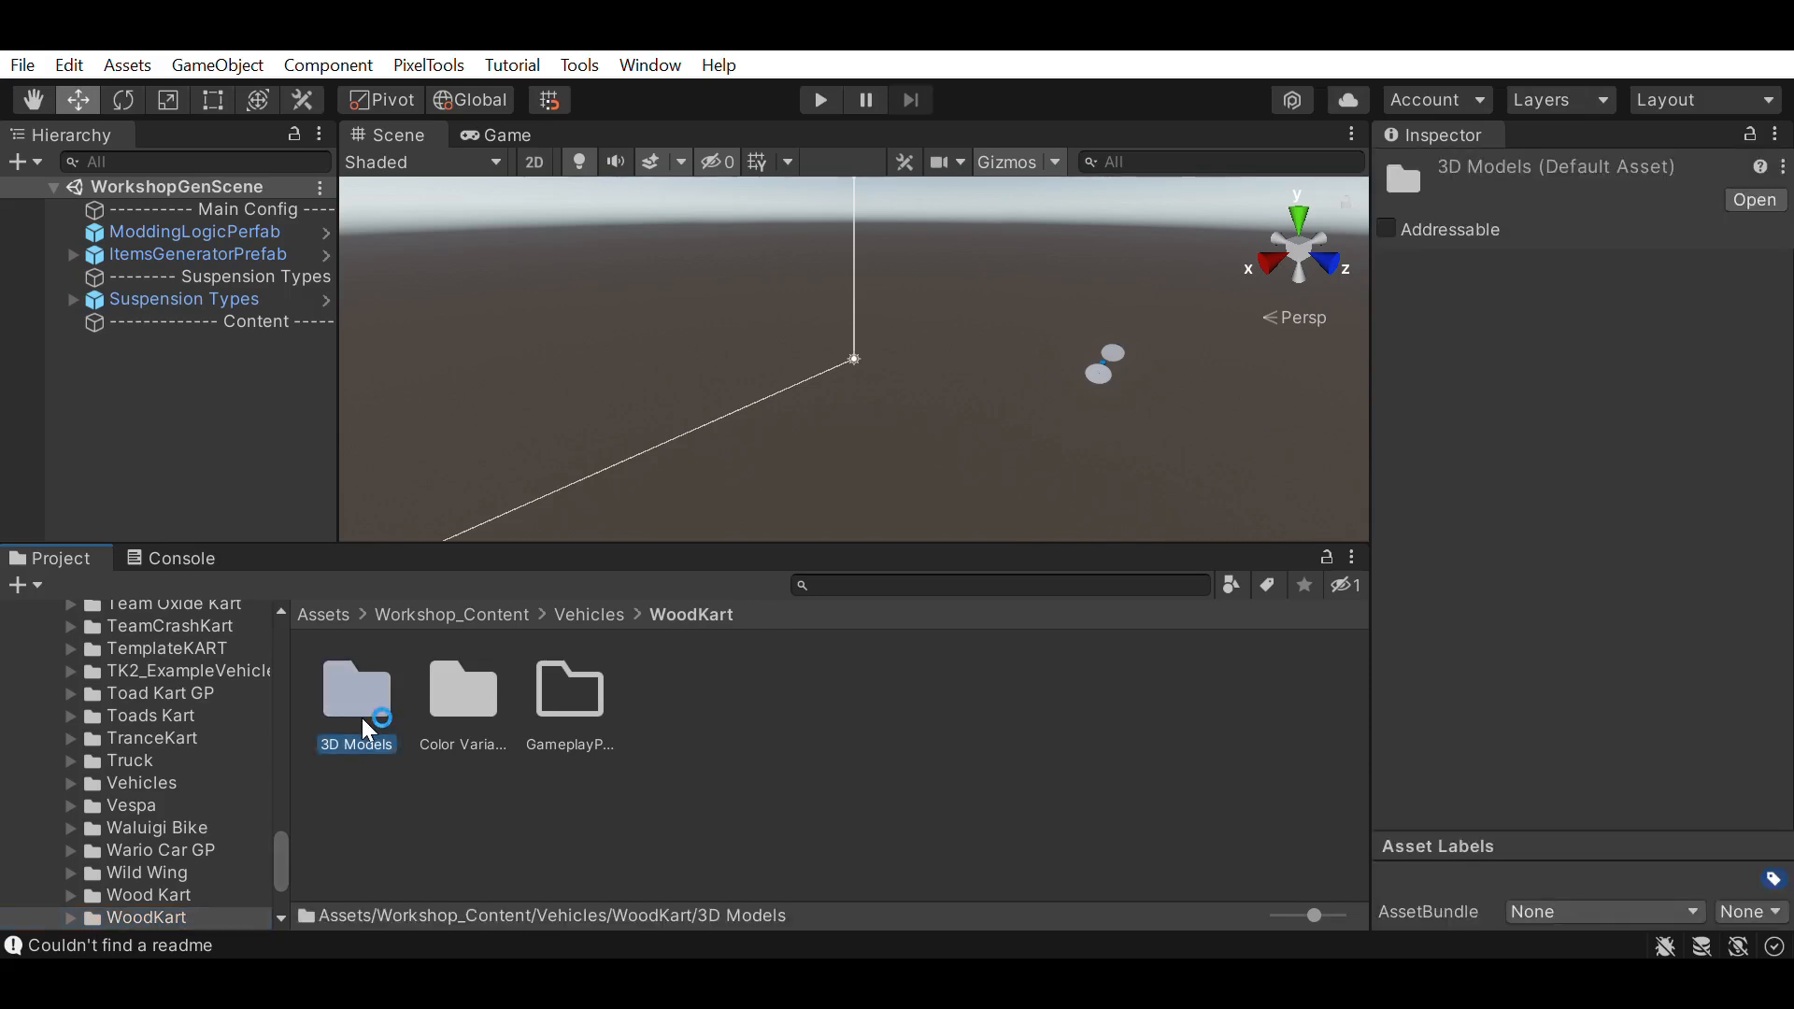
double_click(362, 718)
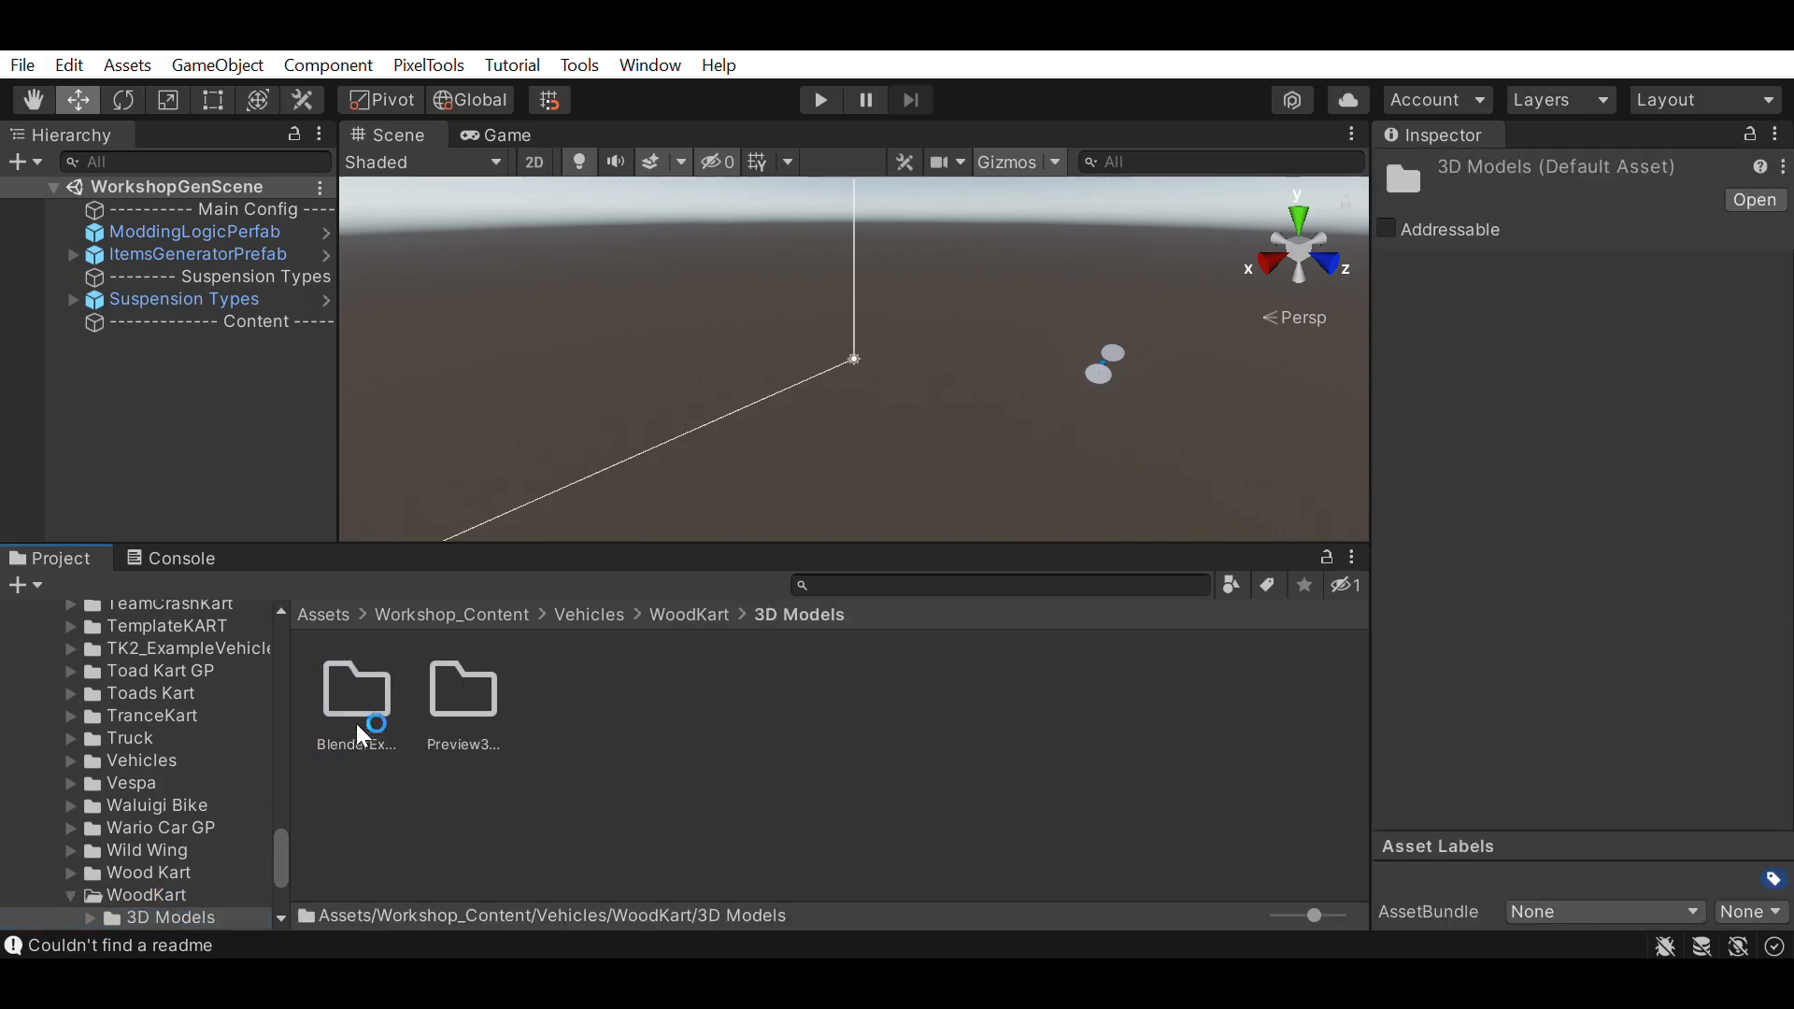
right_click(598, 738)
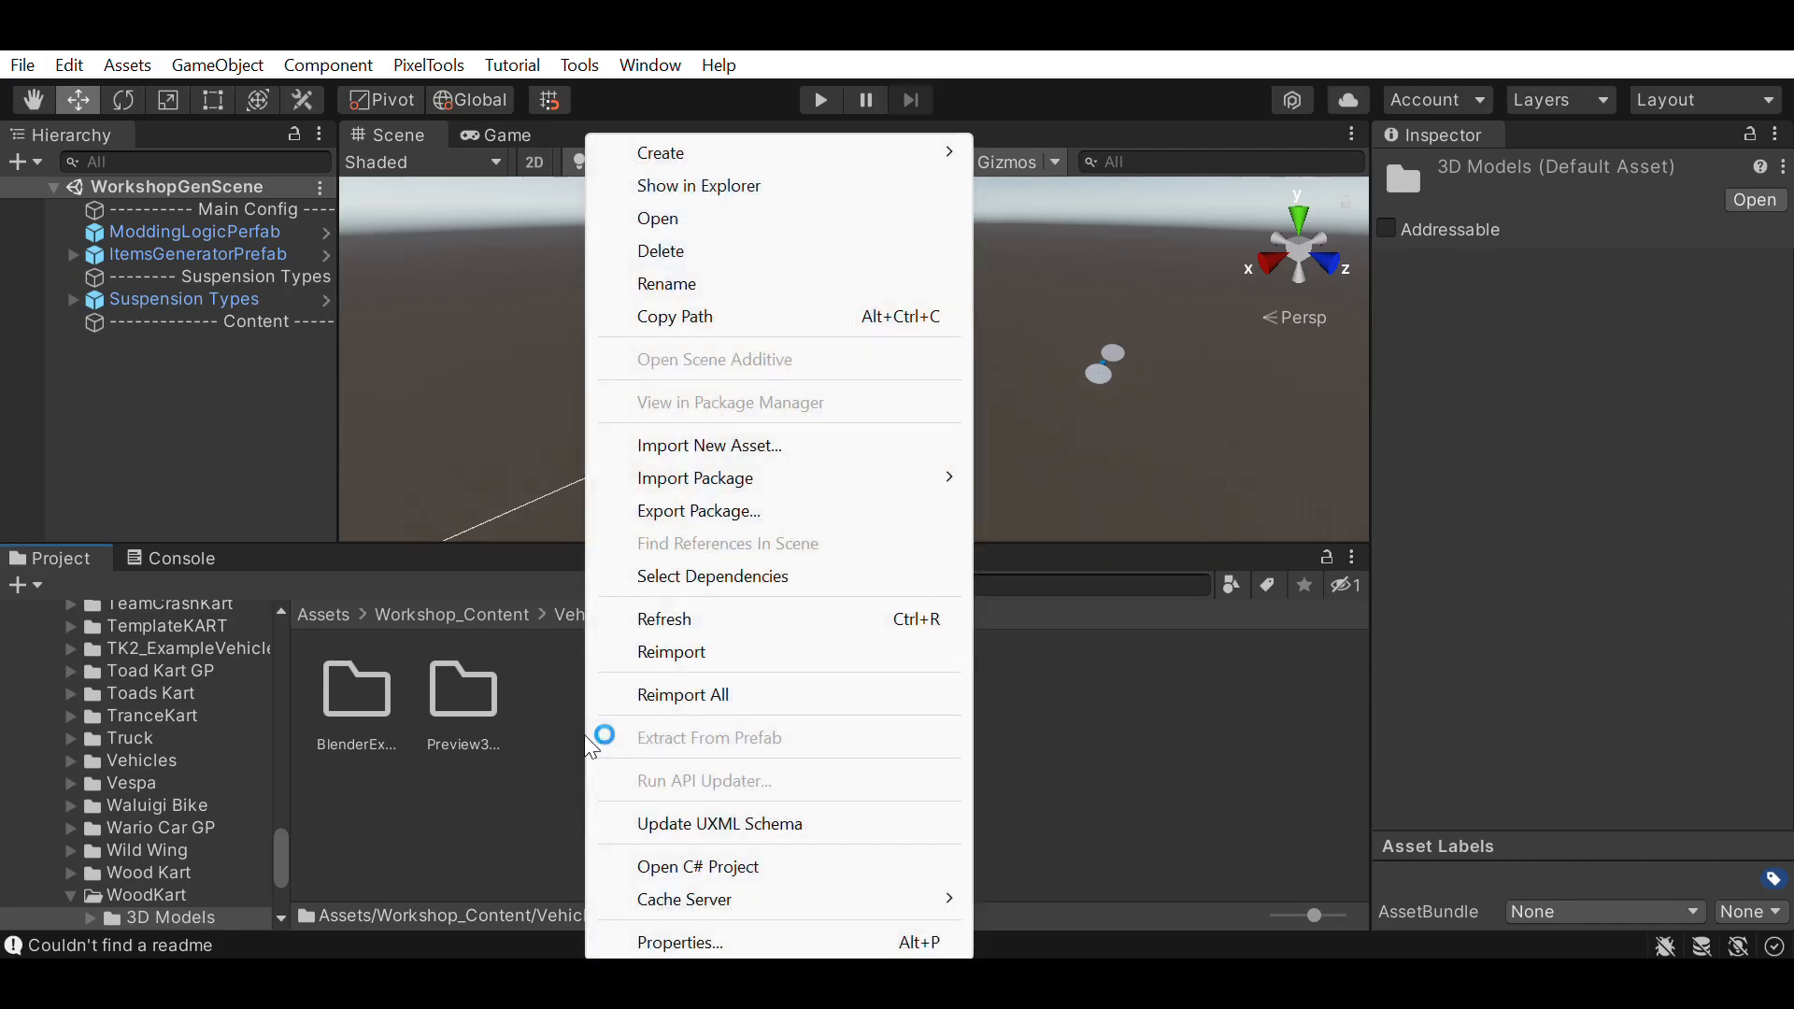
click(697, 190)
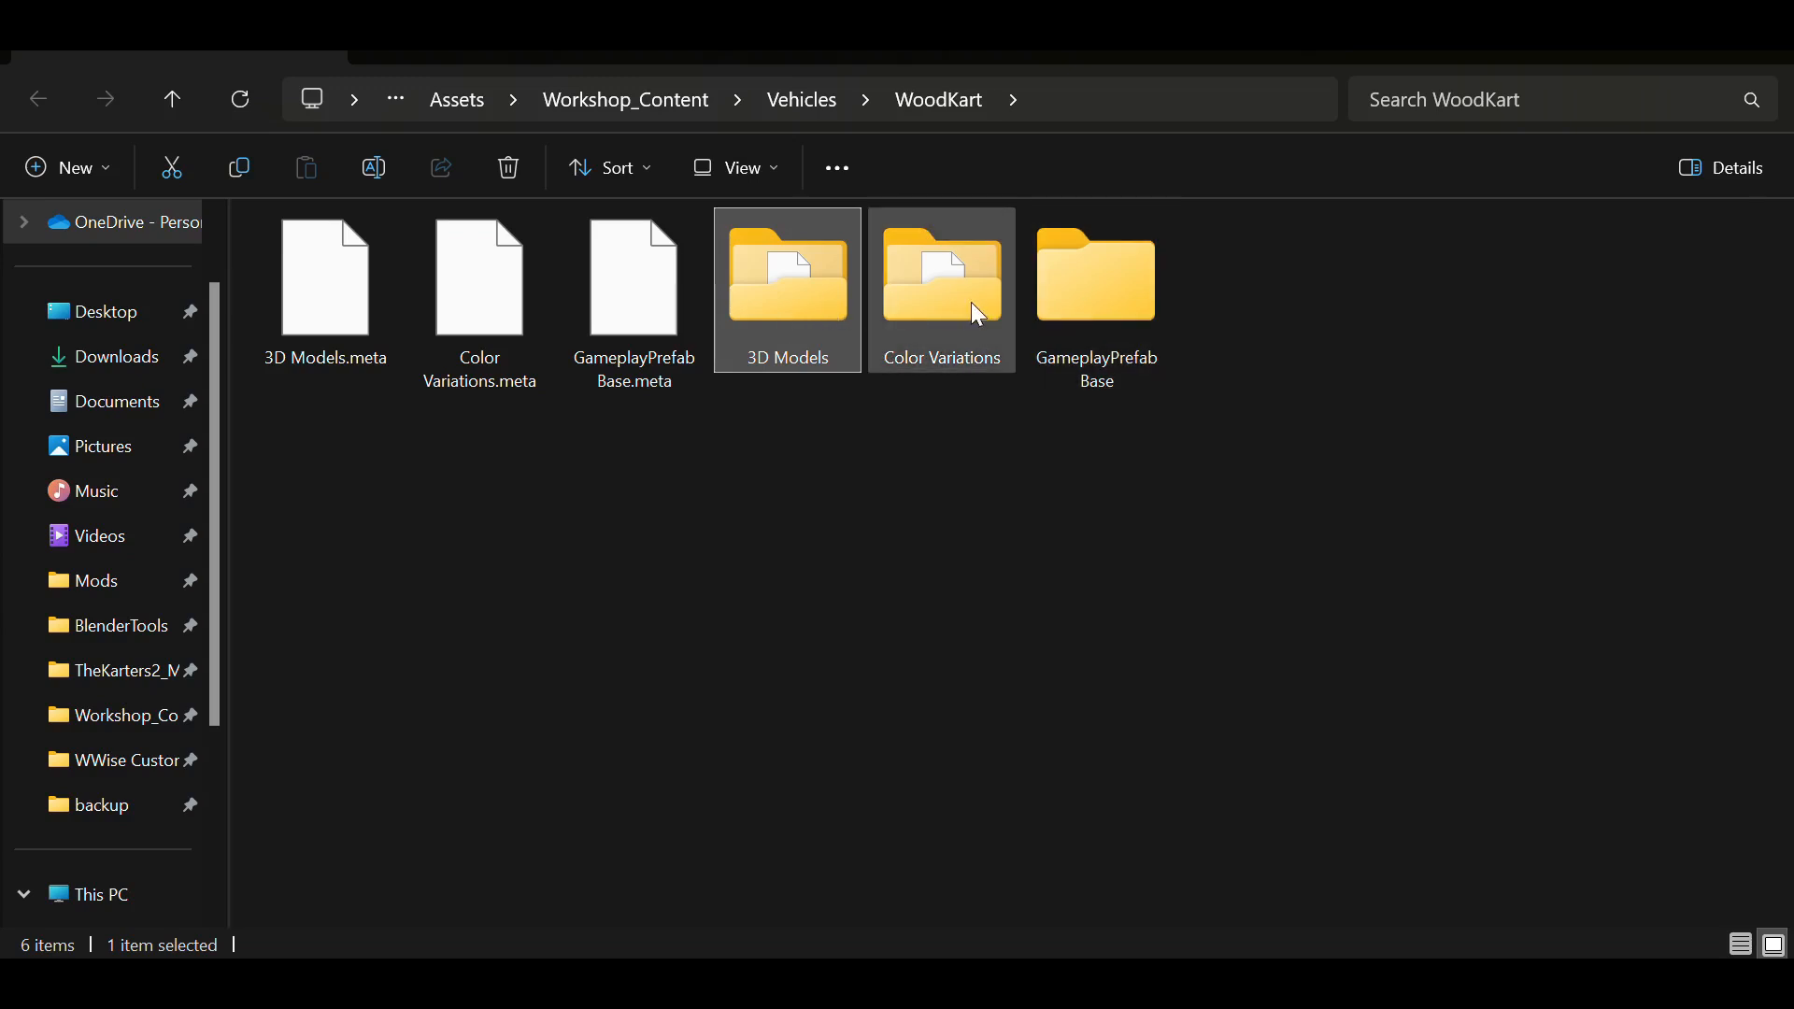
Step: Copy Kart_Animations.fbx and the 27 texture files from TheKarters_Kart into WoodKart's 3D Models folder
double_click(774, 302)
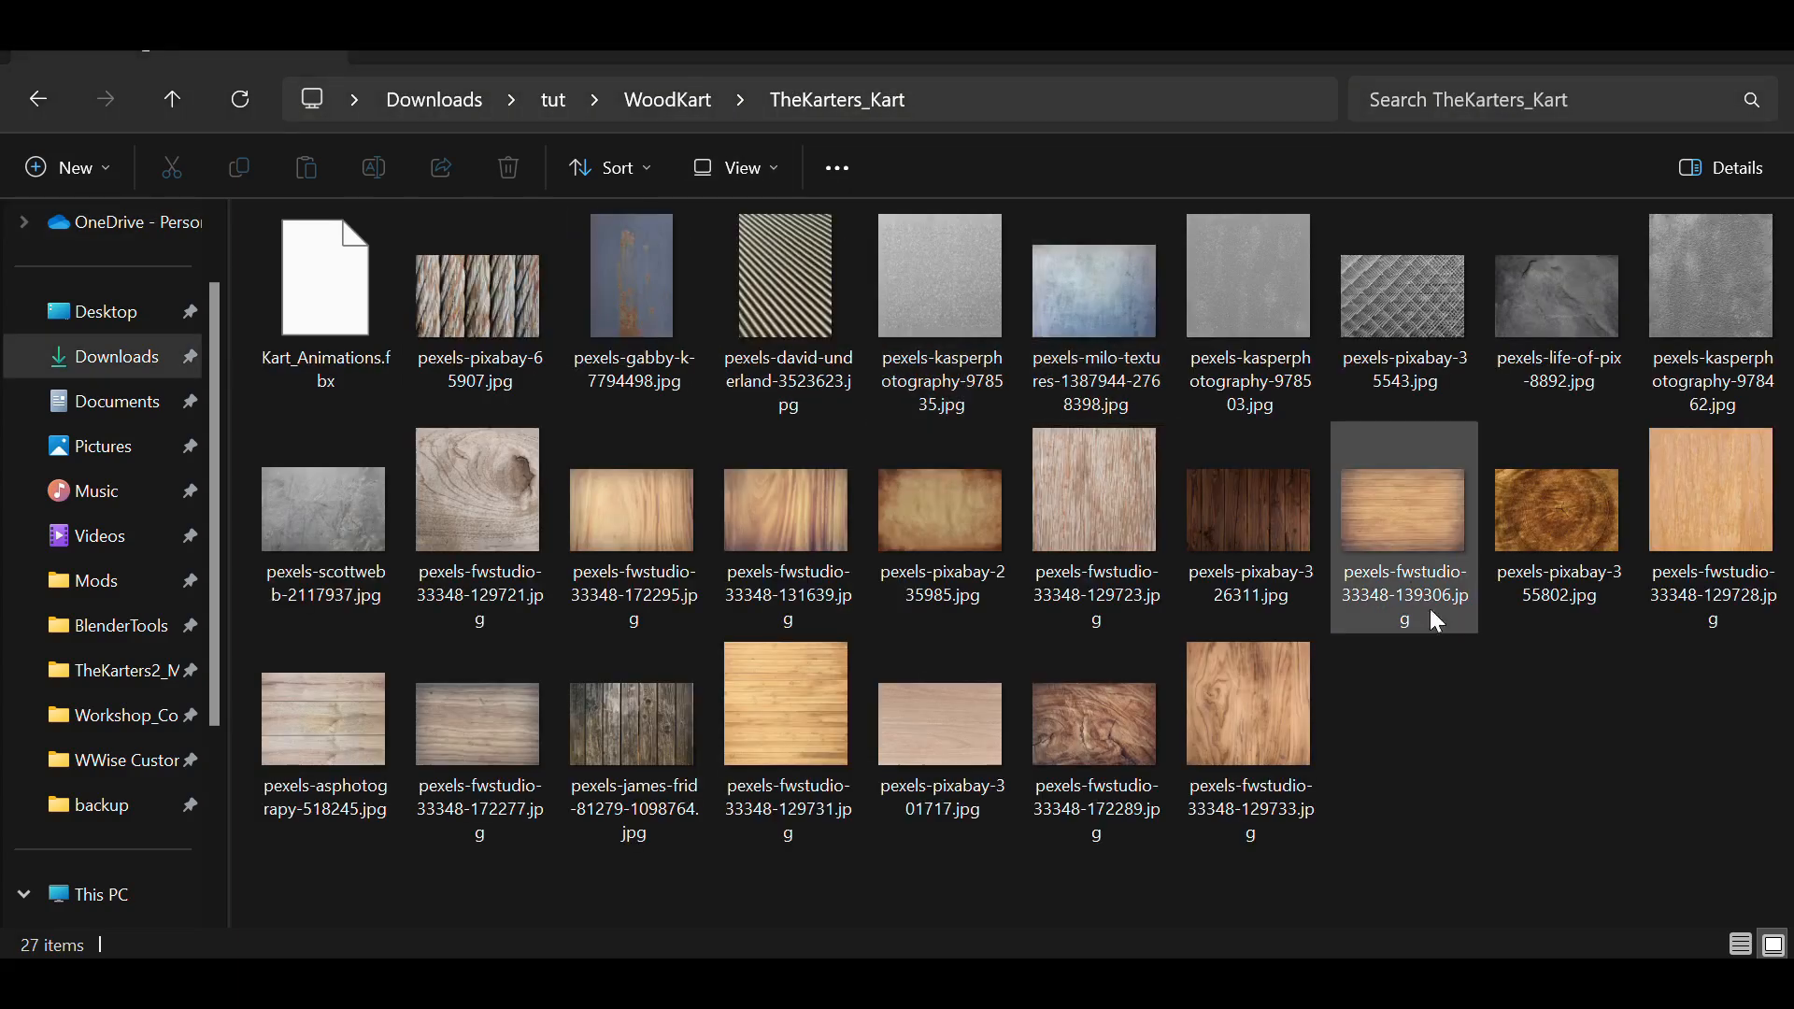
drag(1719, 755, 385, 287)
key(ctrl+c)
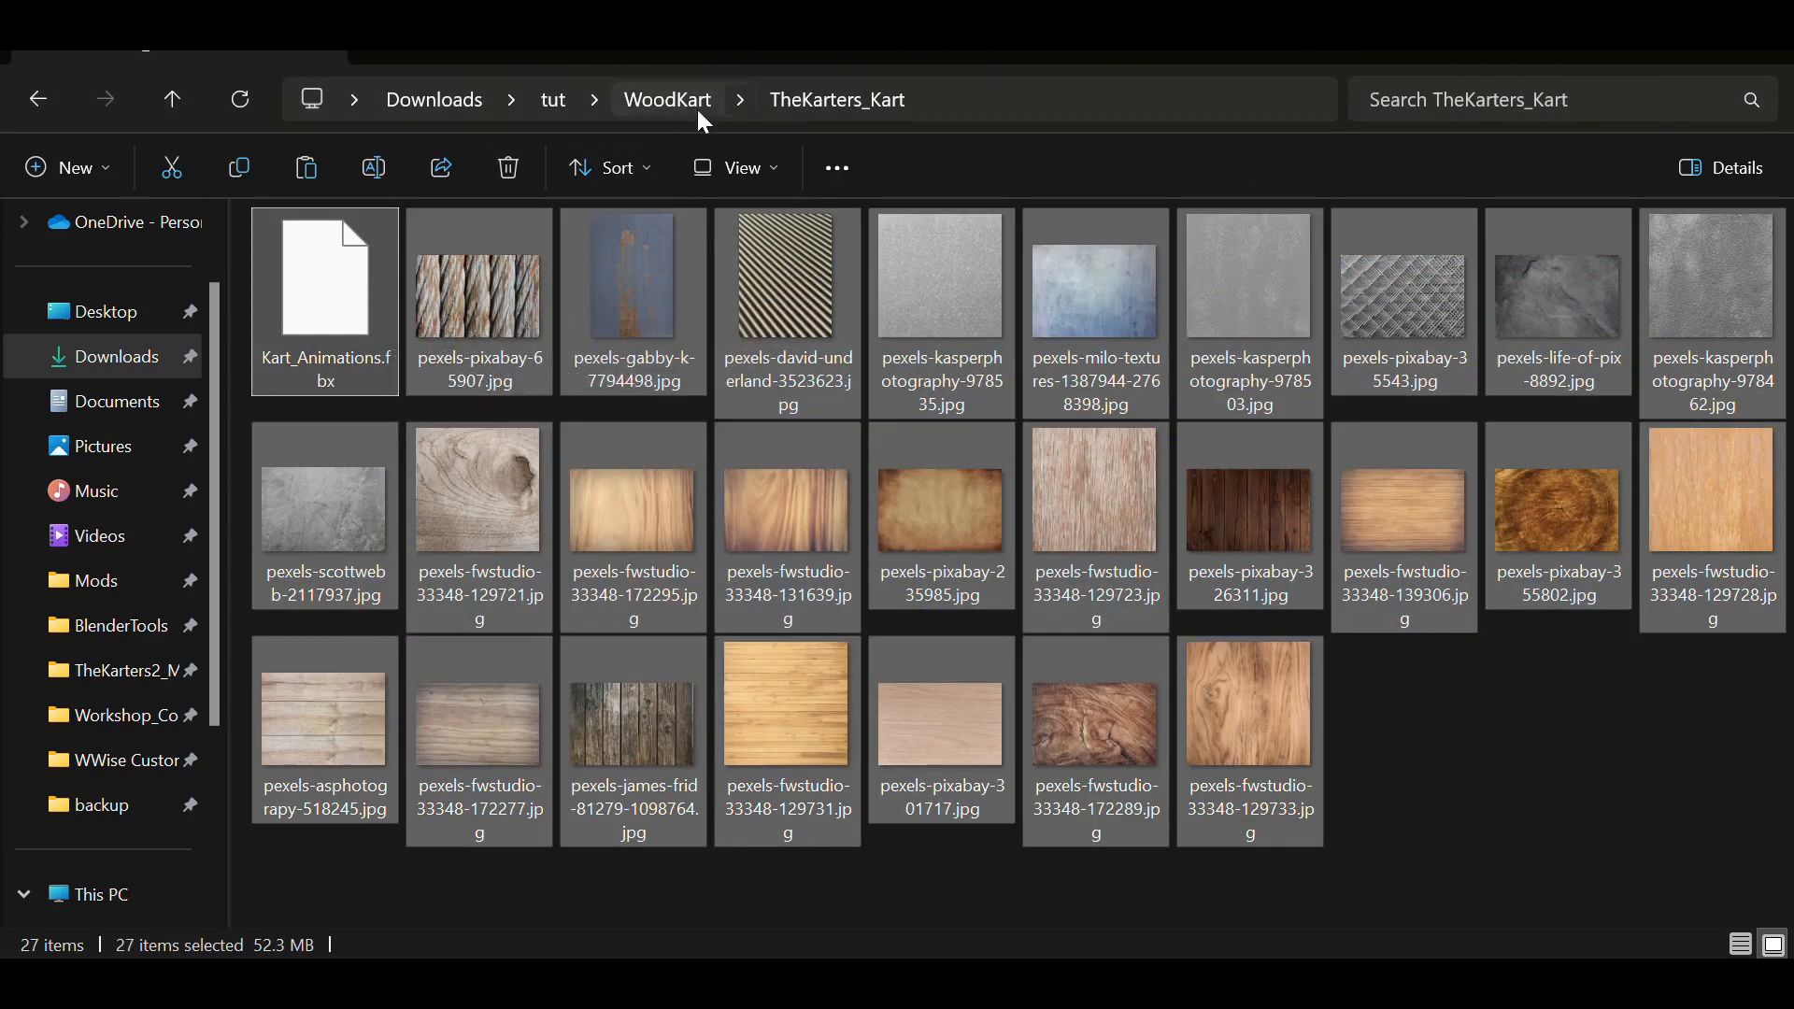
key(alt+Left)
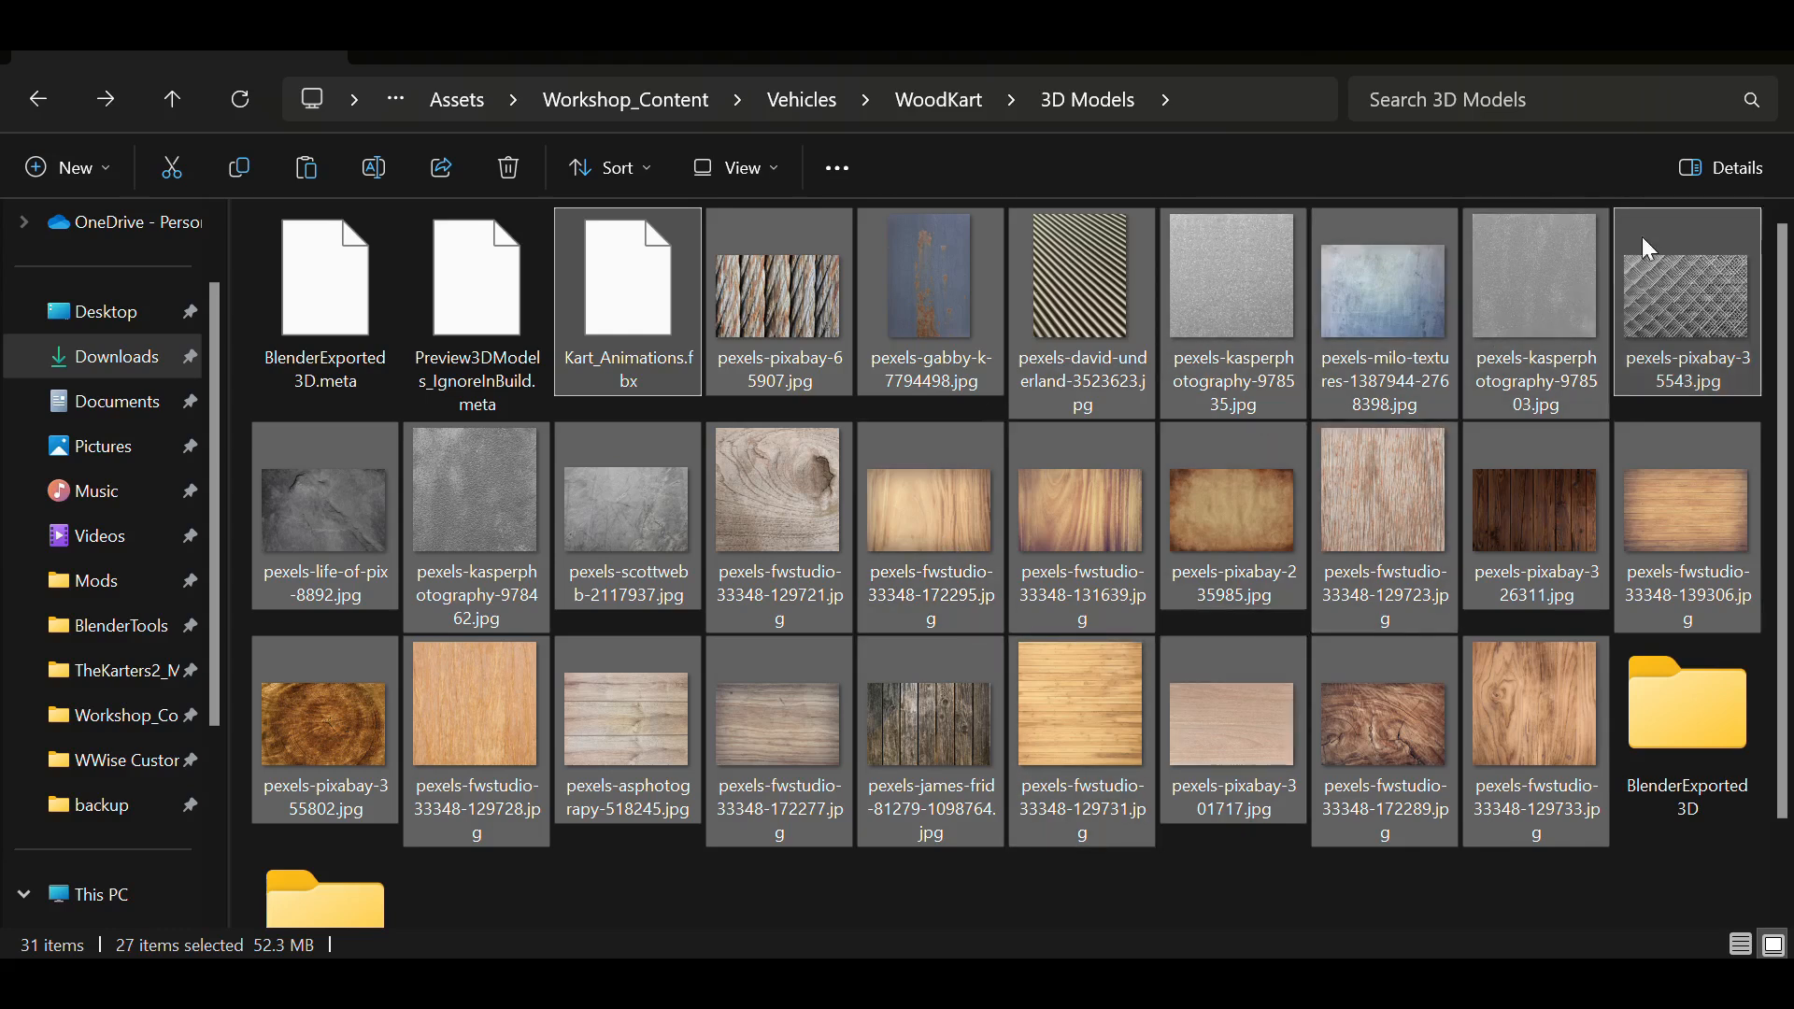
click(1694, 56)
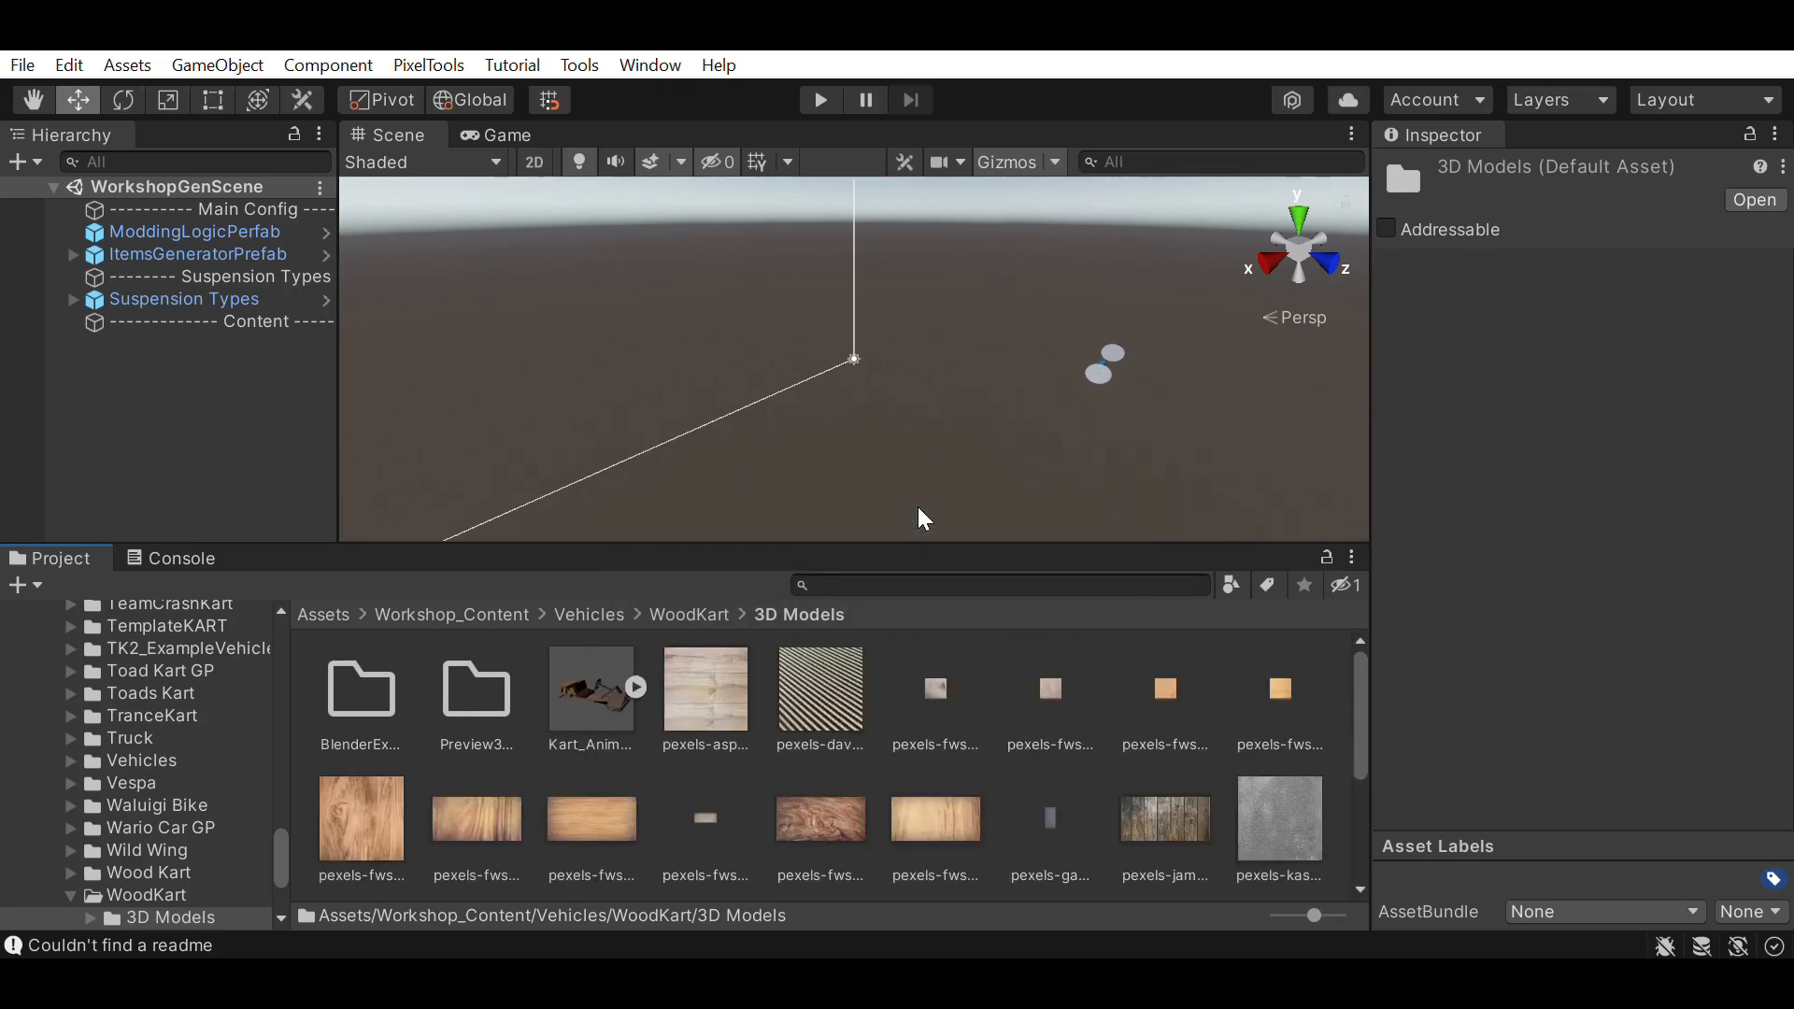
Step: Inspect the imported Kart_Animations model's import settings
click(572, 701)
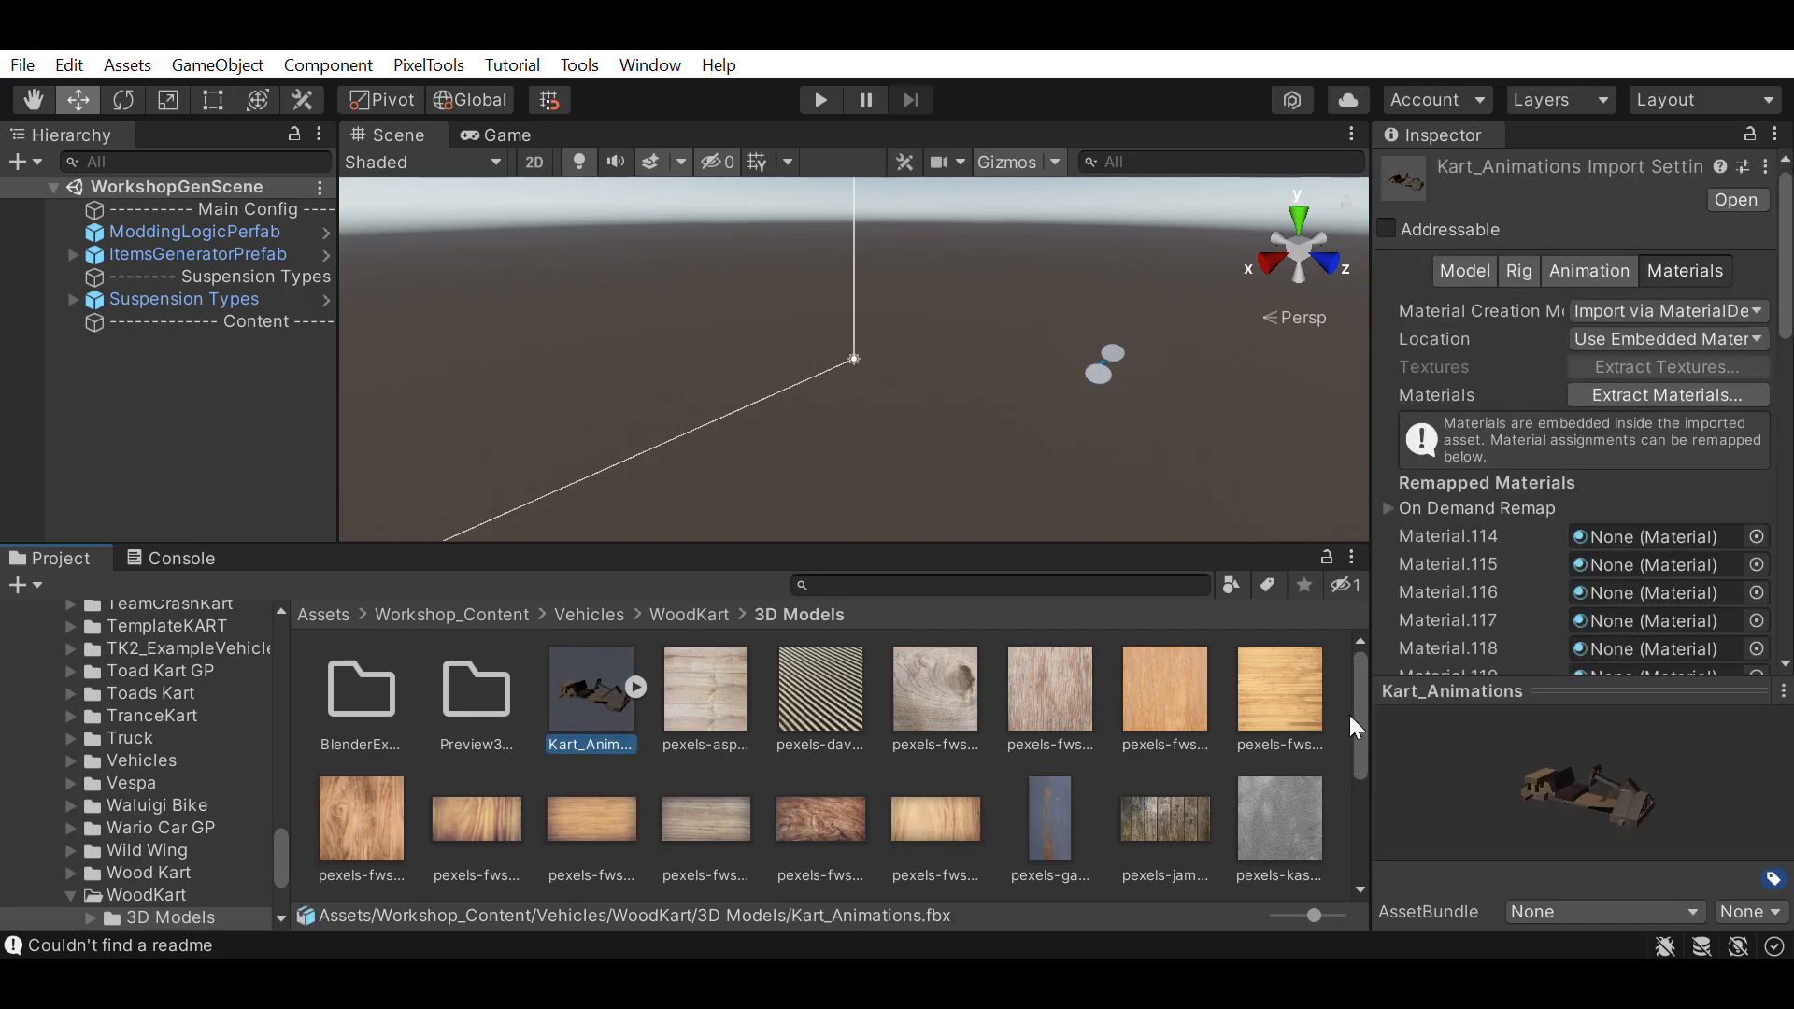
scroll(1357, 720, down, 1)
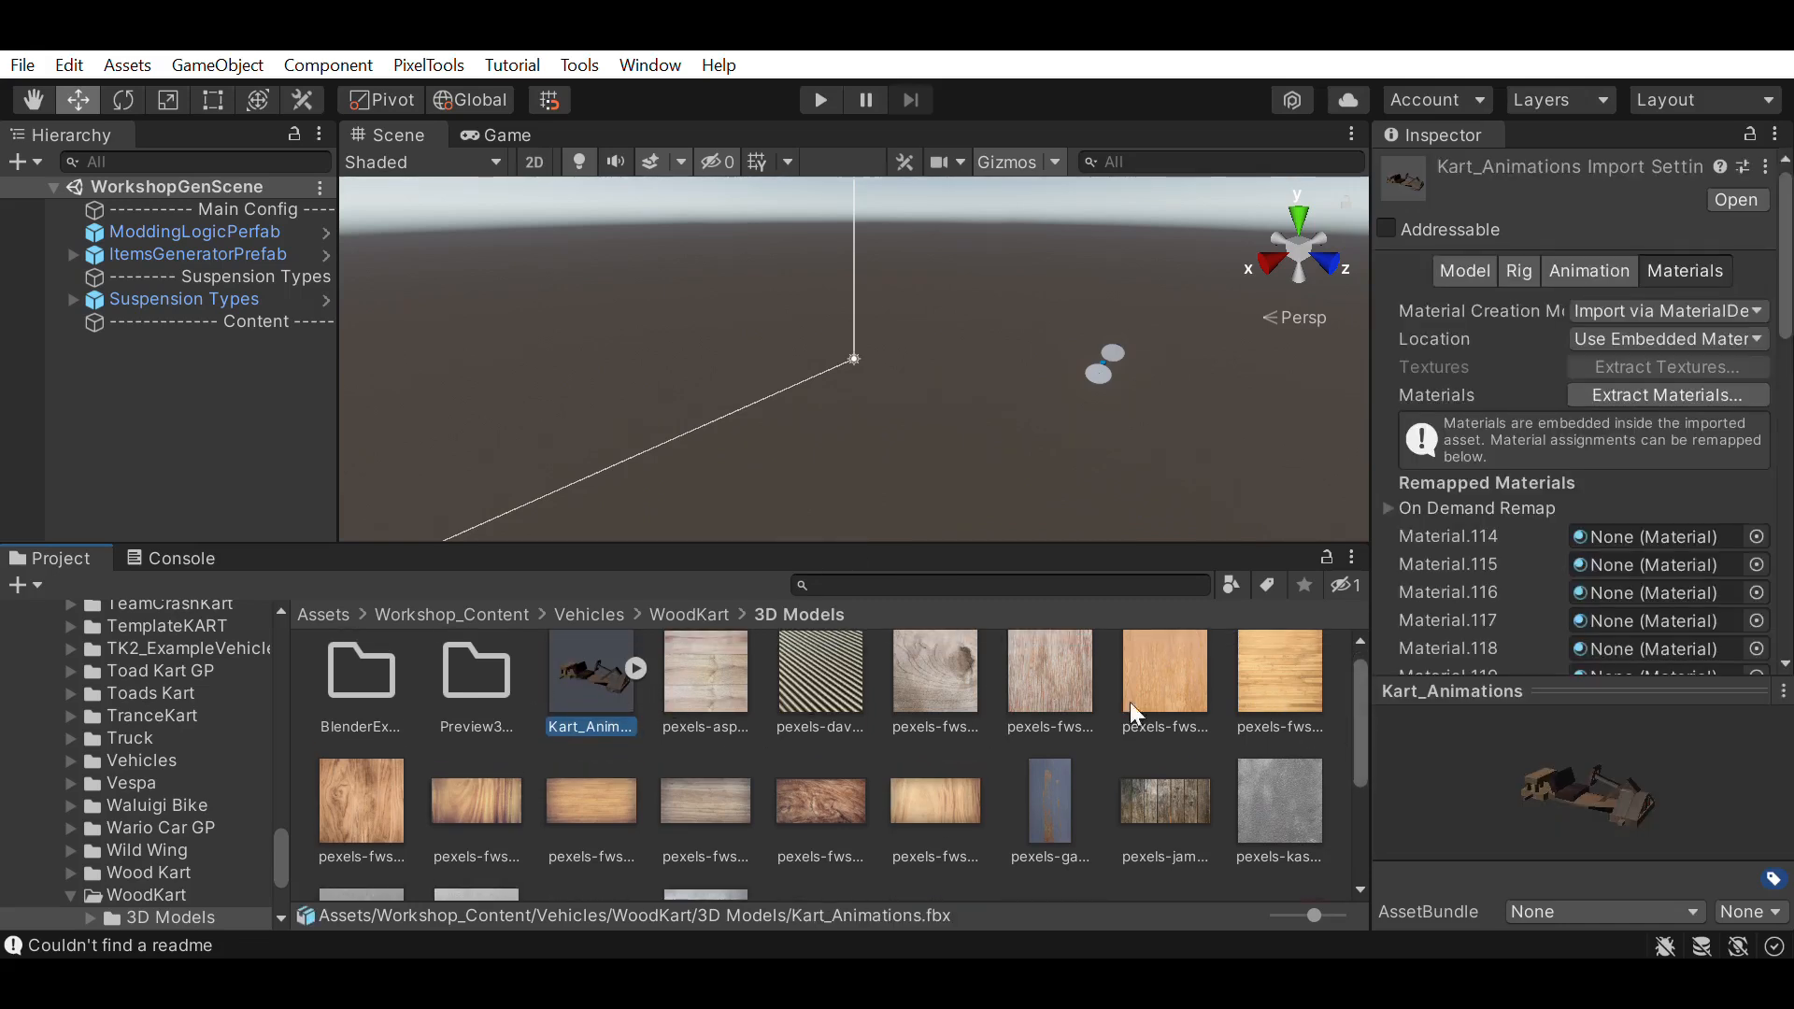
drag(1371, 764, 1332, 677)
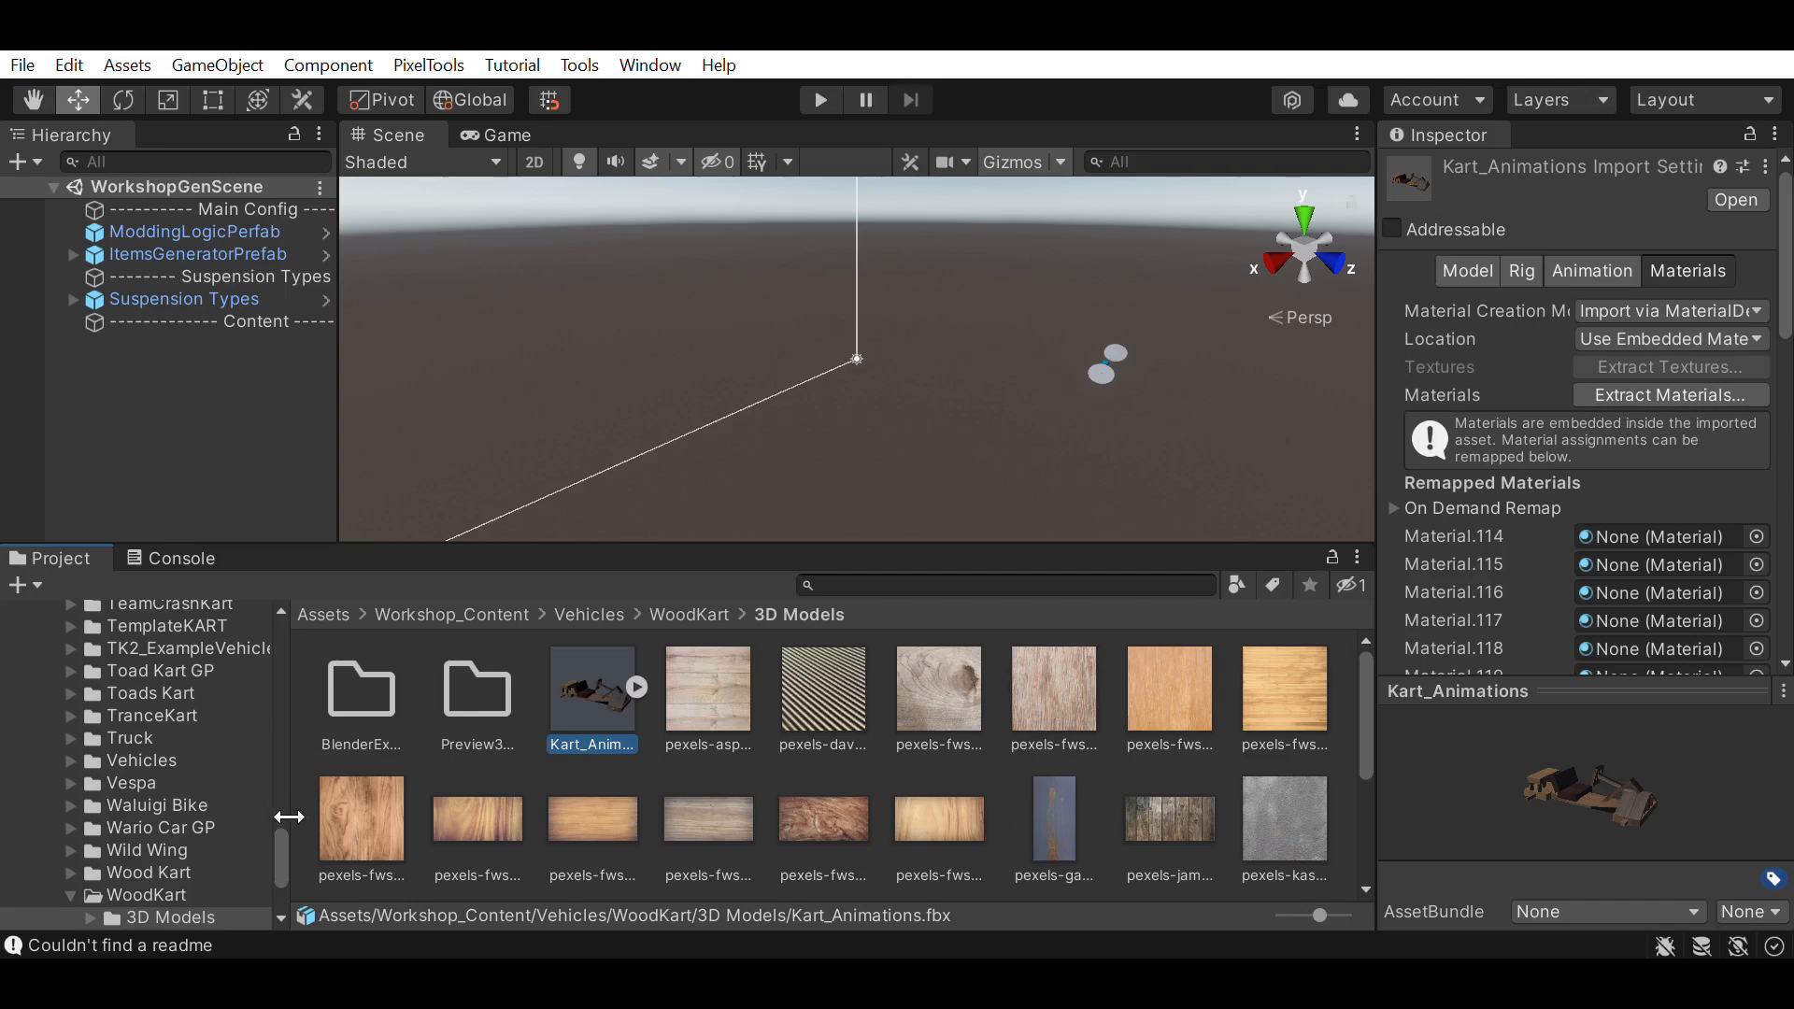
scroll(286, 845, down, 1)
Step: Place the PTK_VehicleCore prefab from Workshop_Module > Prefabs > Vehicle Core into the scene
mouse_move(286, 845)
mouse_down()
mouse_move(279, 874)
mouse_move(277, 860)
mouse_up()
click(30, 868)
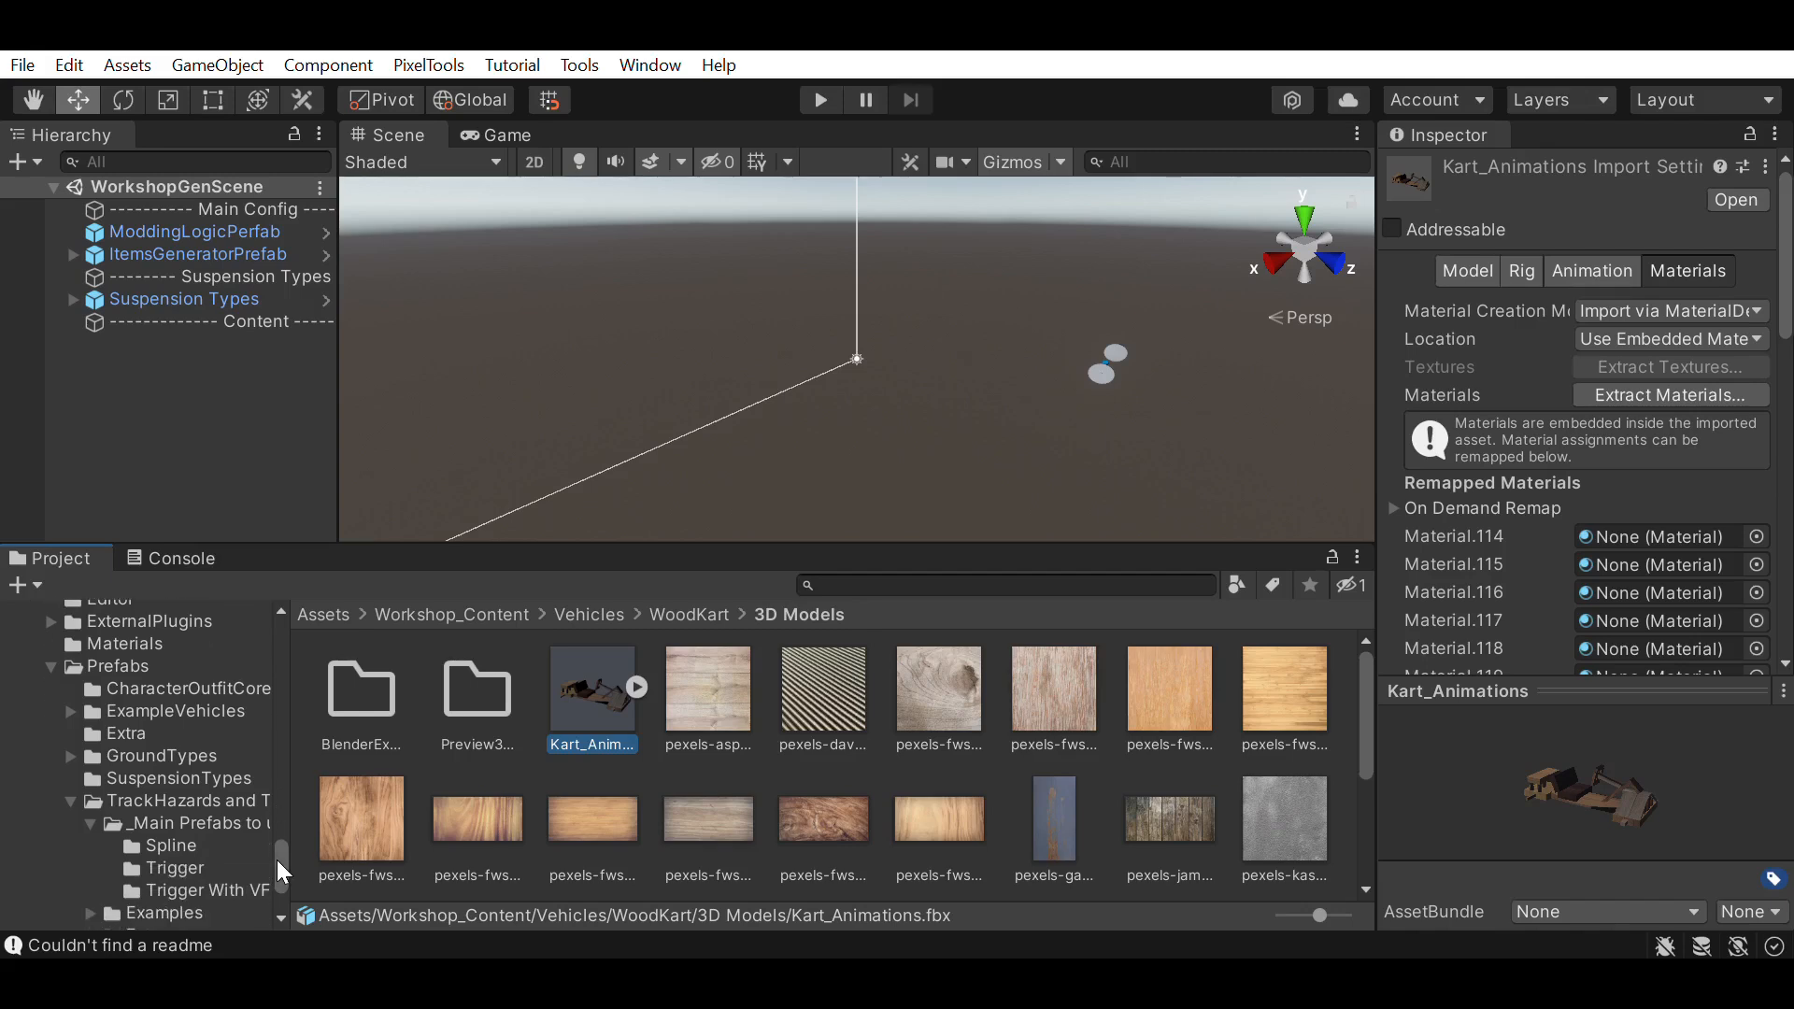
click(71, 801)
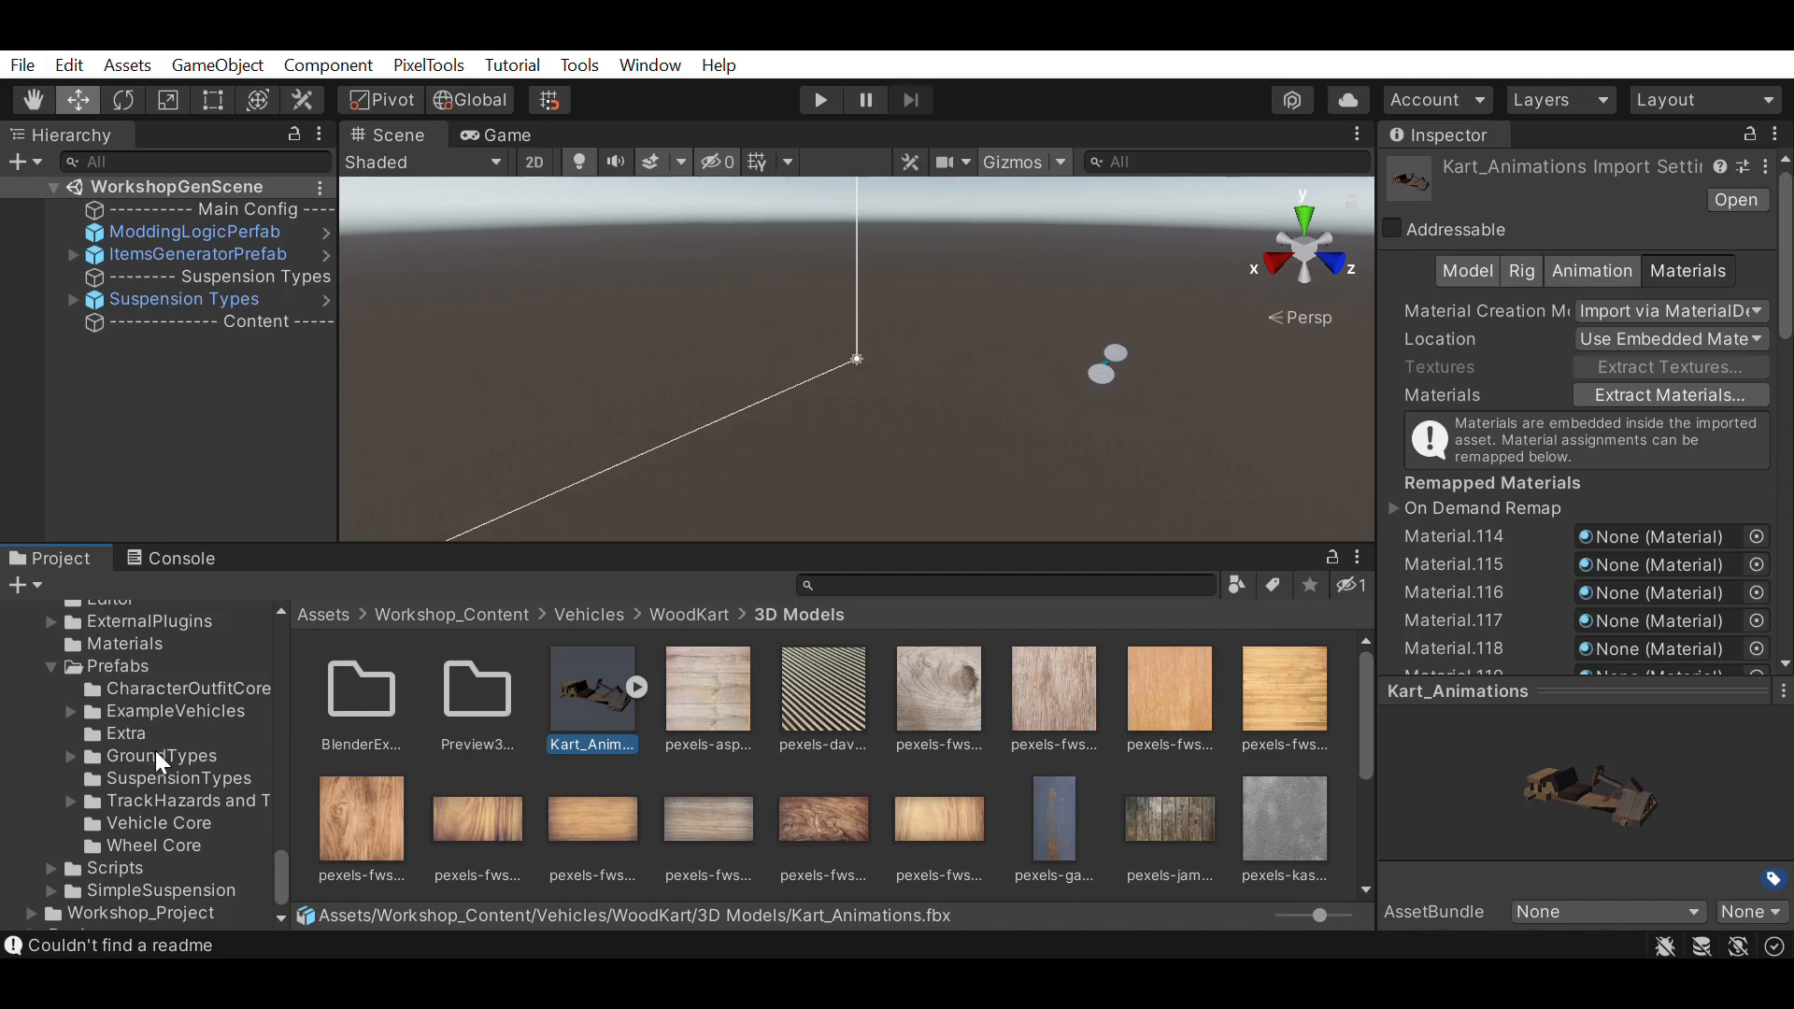
click(131, 824)
drag(358, 715, 168, 392)
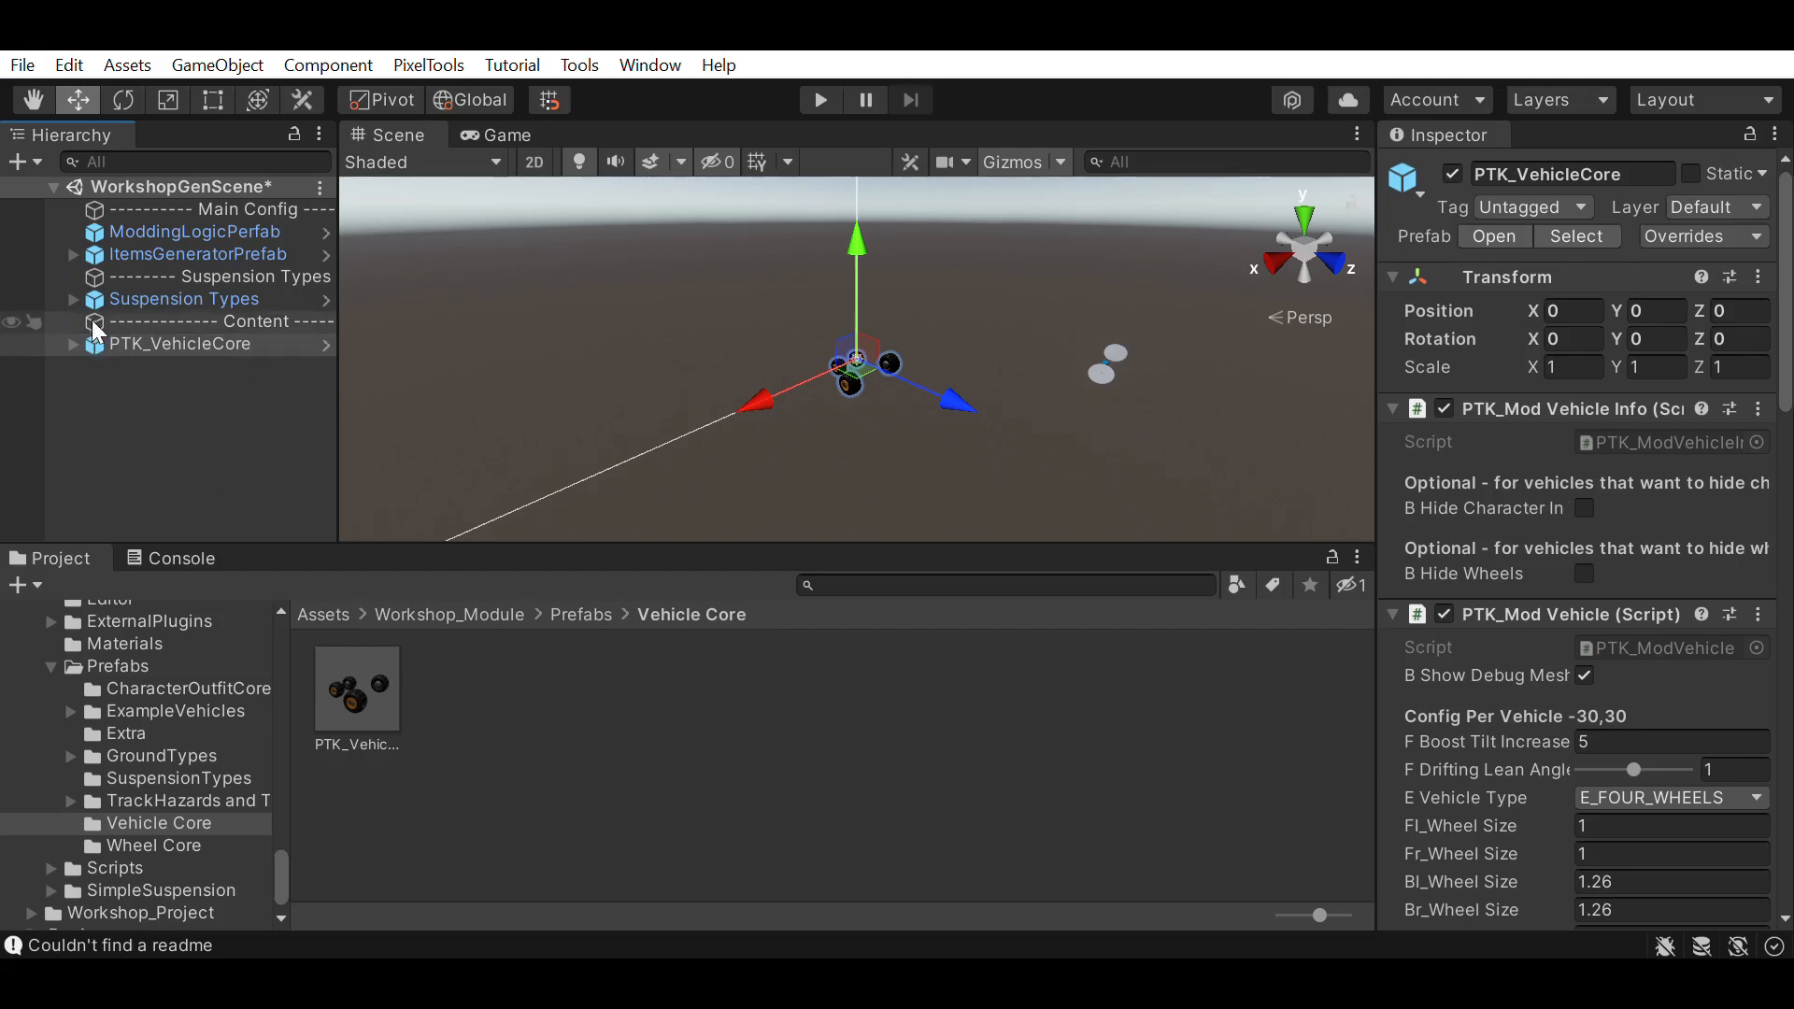
Step: Try parenting PTK_VehicleCore under Content, then move it back to the scene root
click(125, 348)
drag(125, 347, 172, 327)
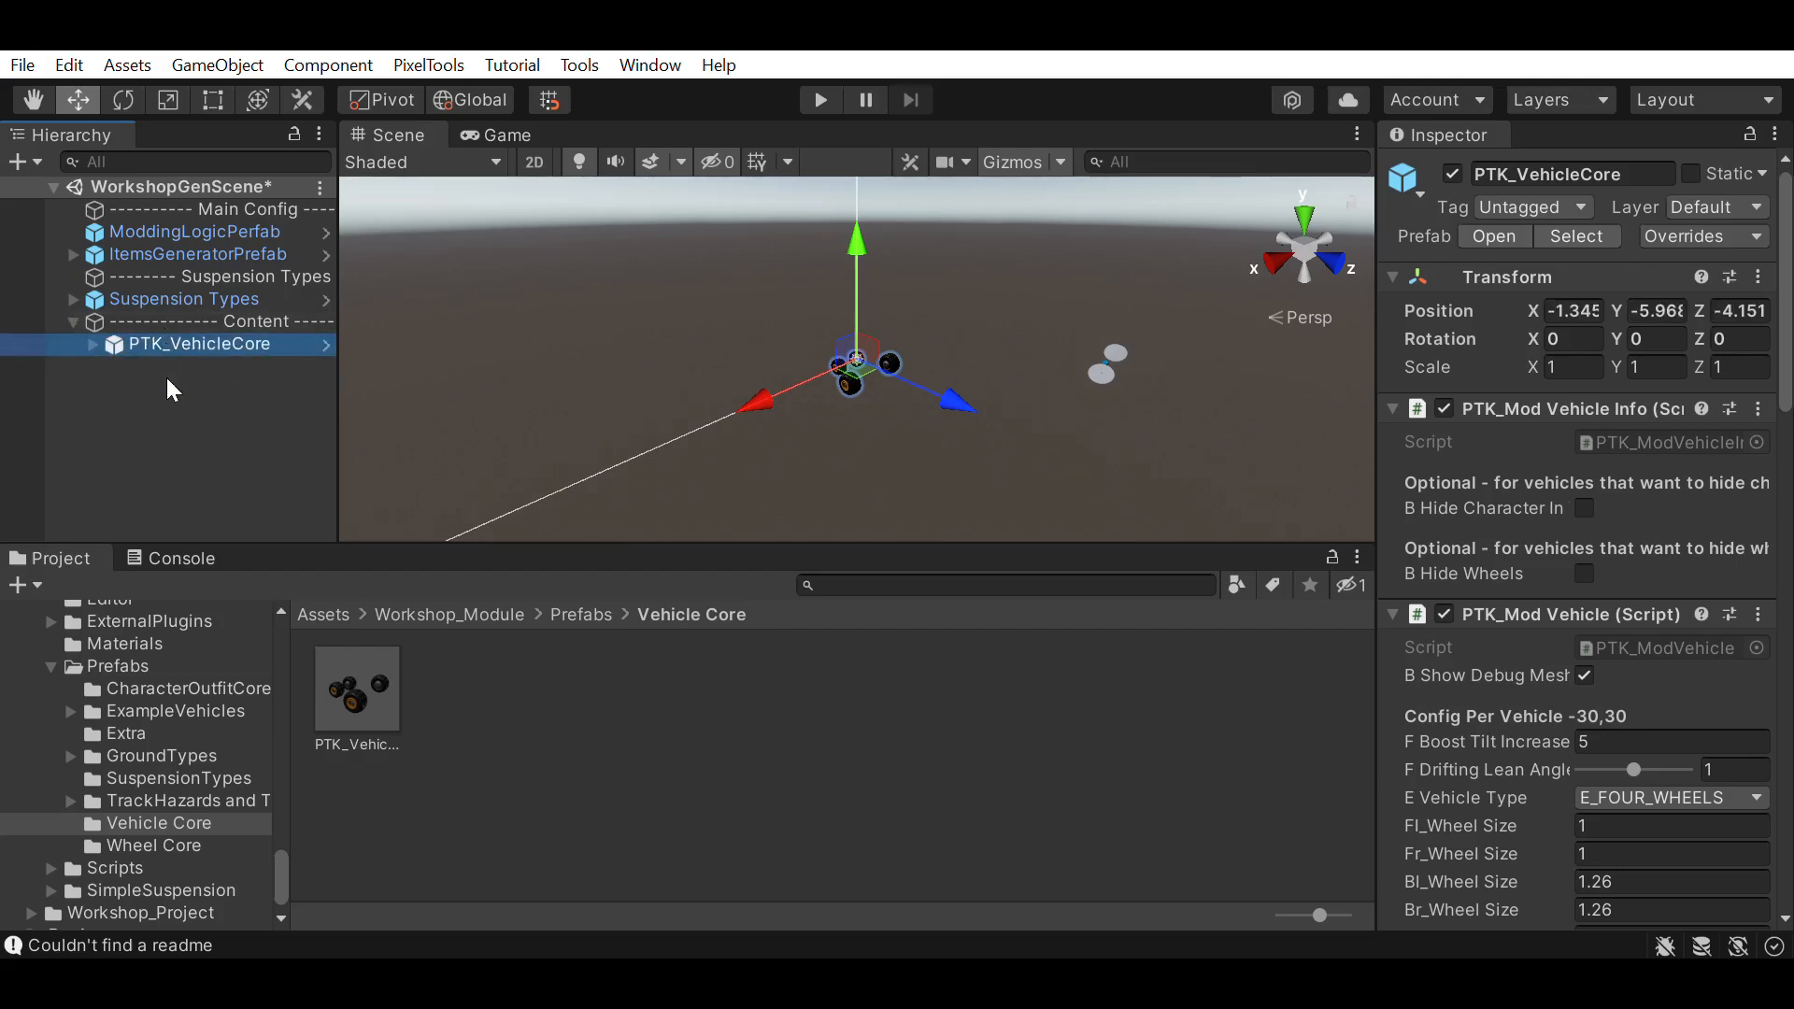
drag(137, 403, 133, 407)
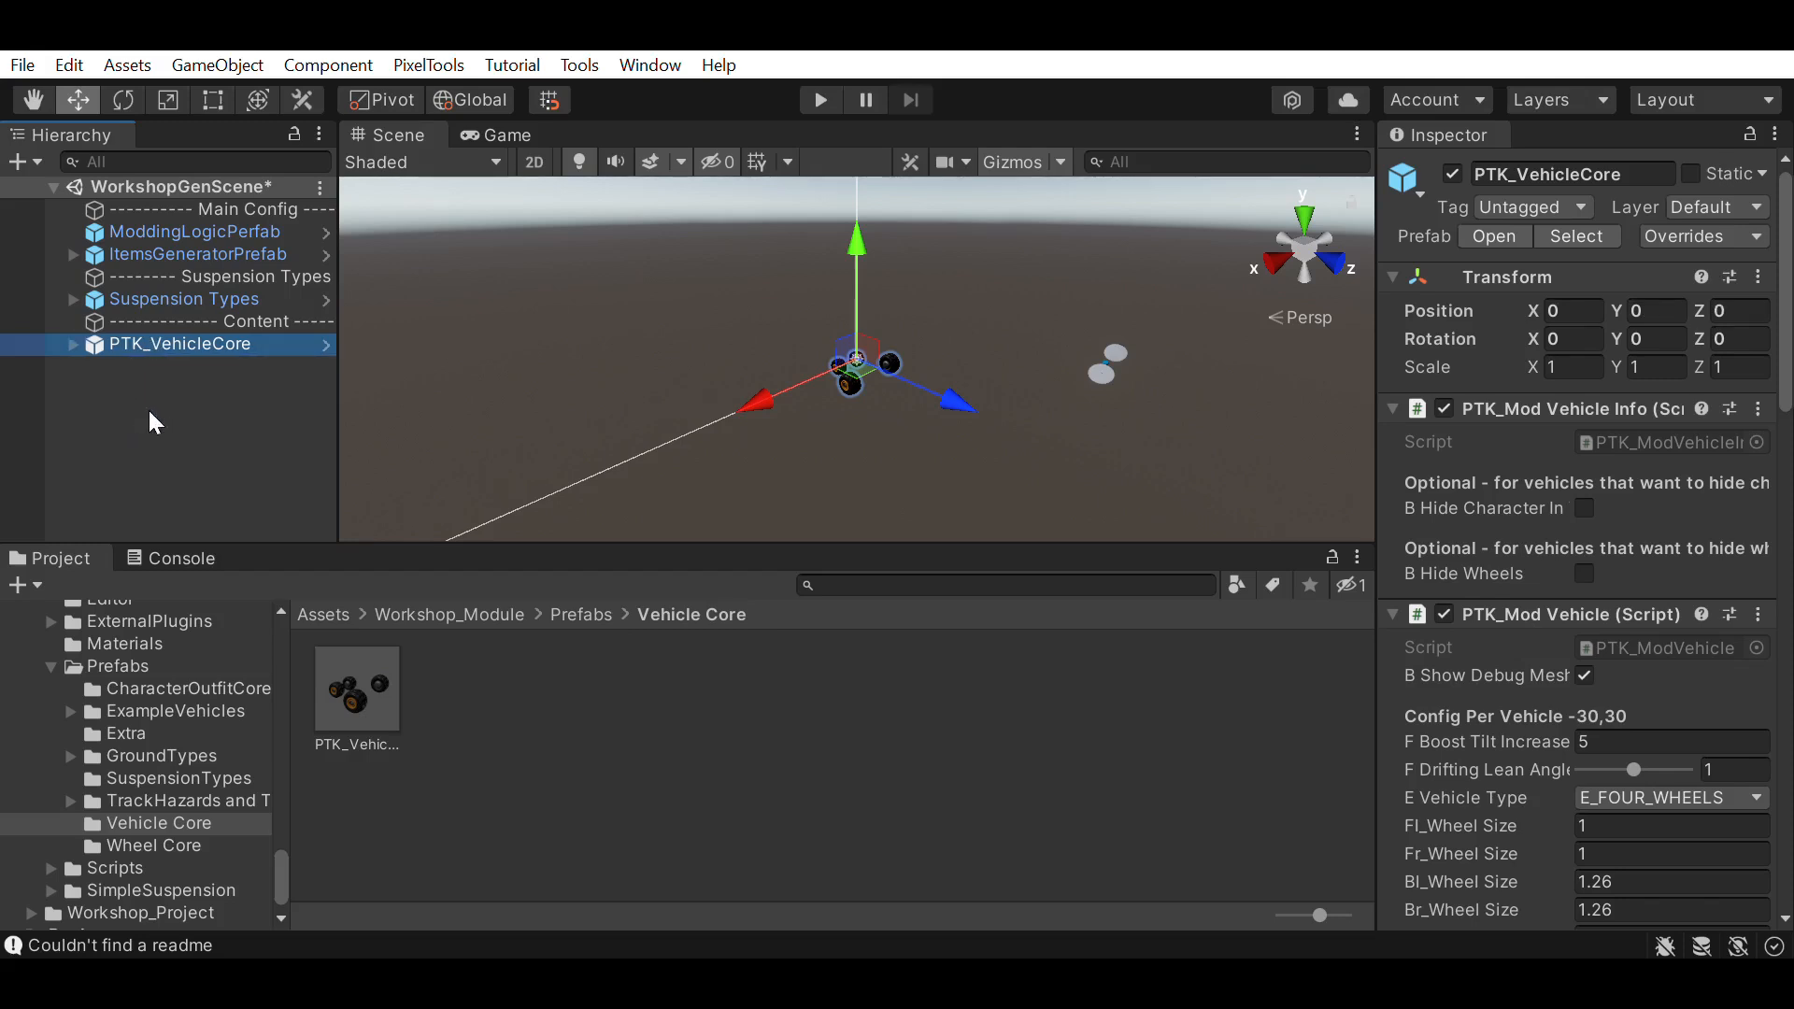
click(49, 668)
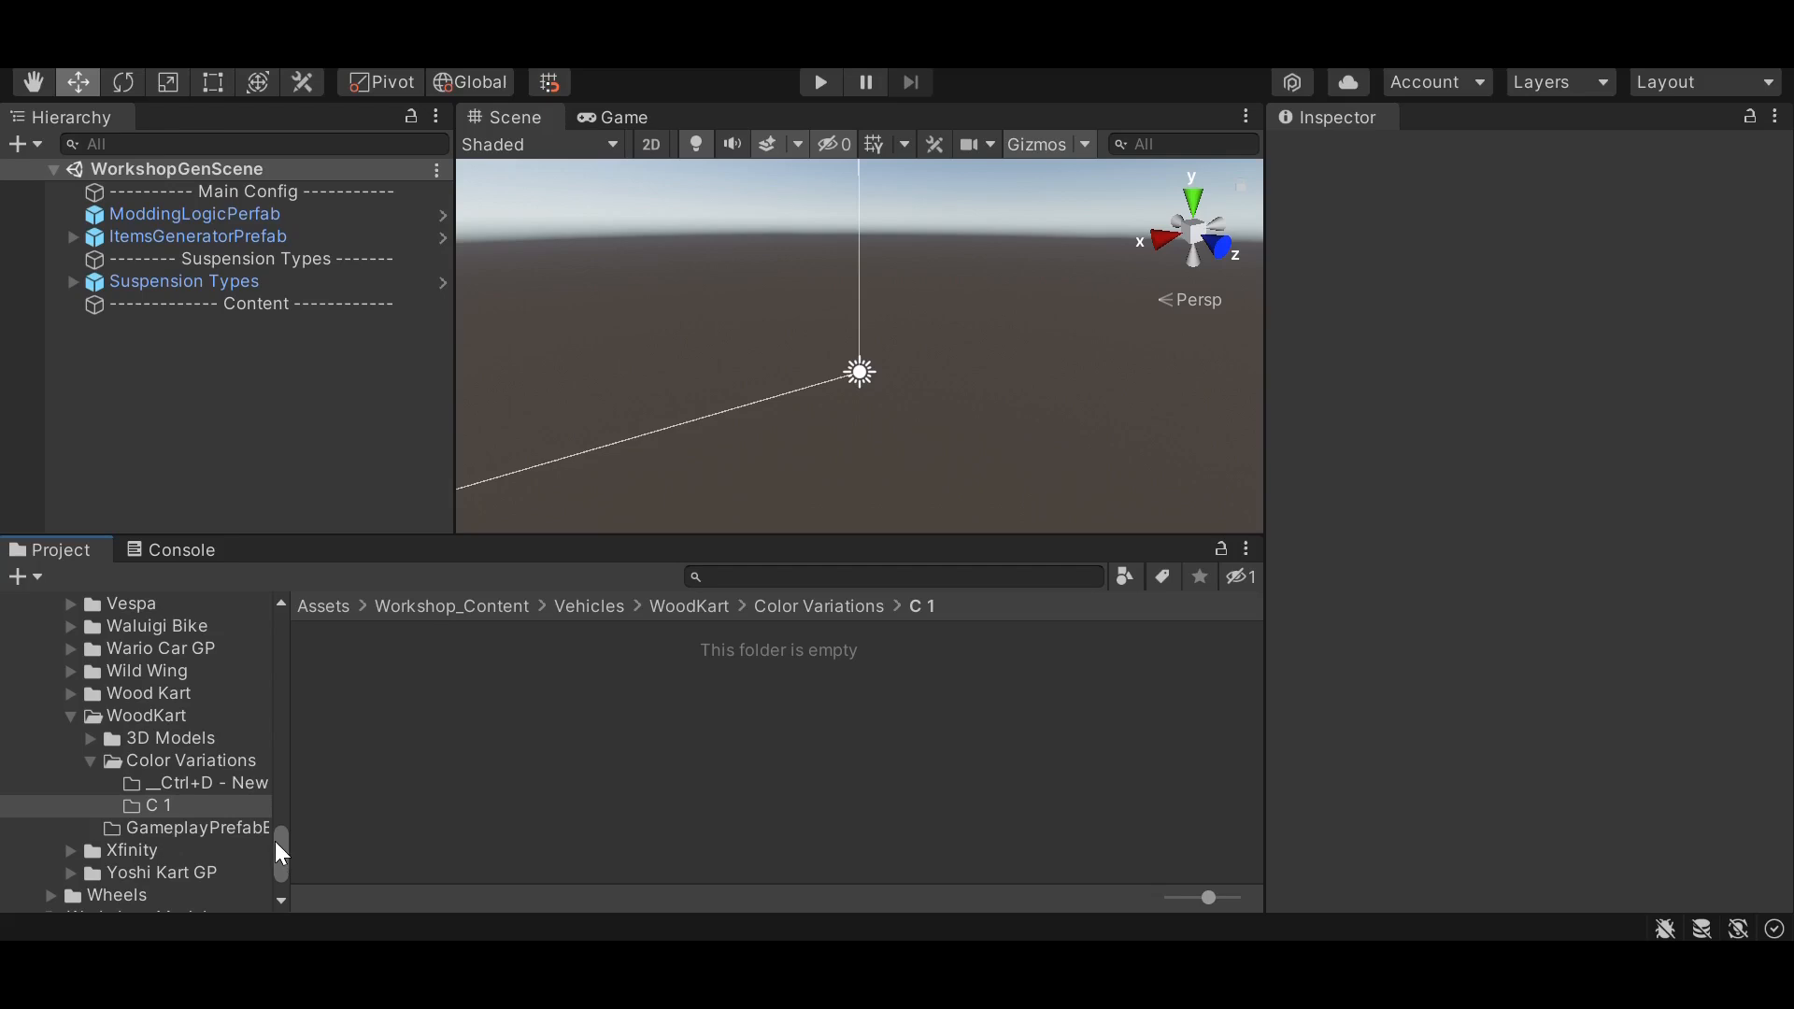
Step: Add the PTK_VehicleCore prefab from Workshop_Module > Prefabs > Vehicle Core to the scene again
drag(277, 842, 277, 868)
click(31, 851)
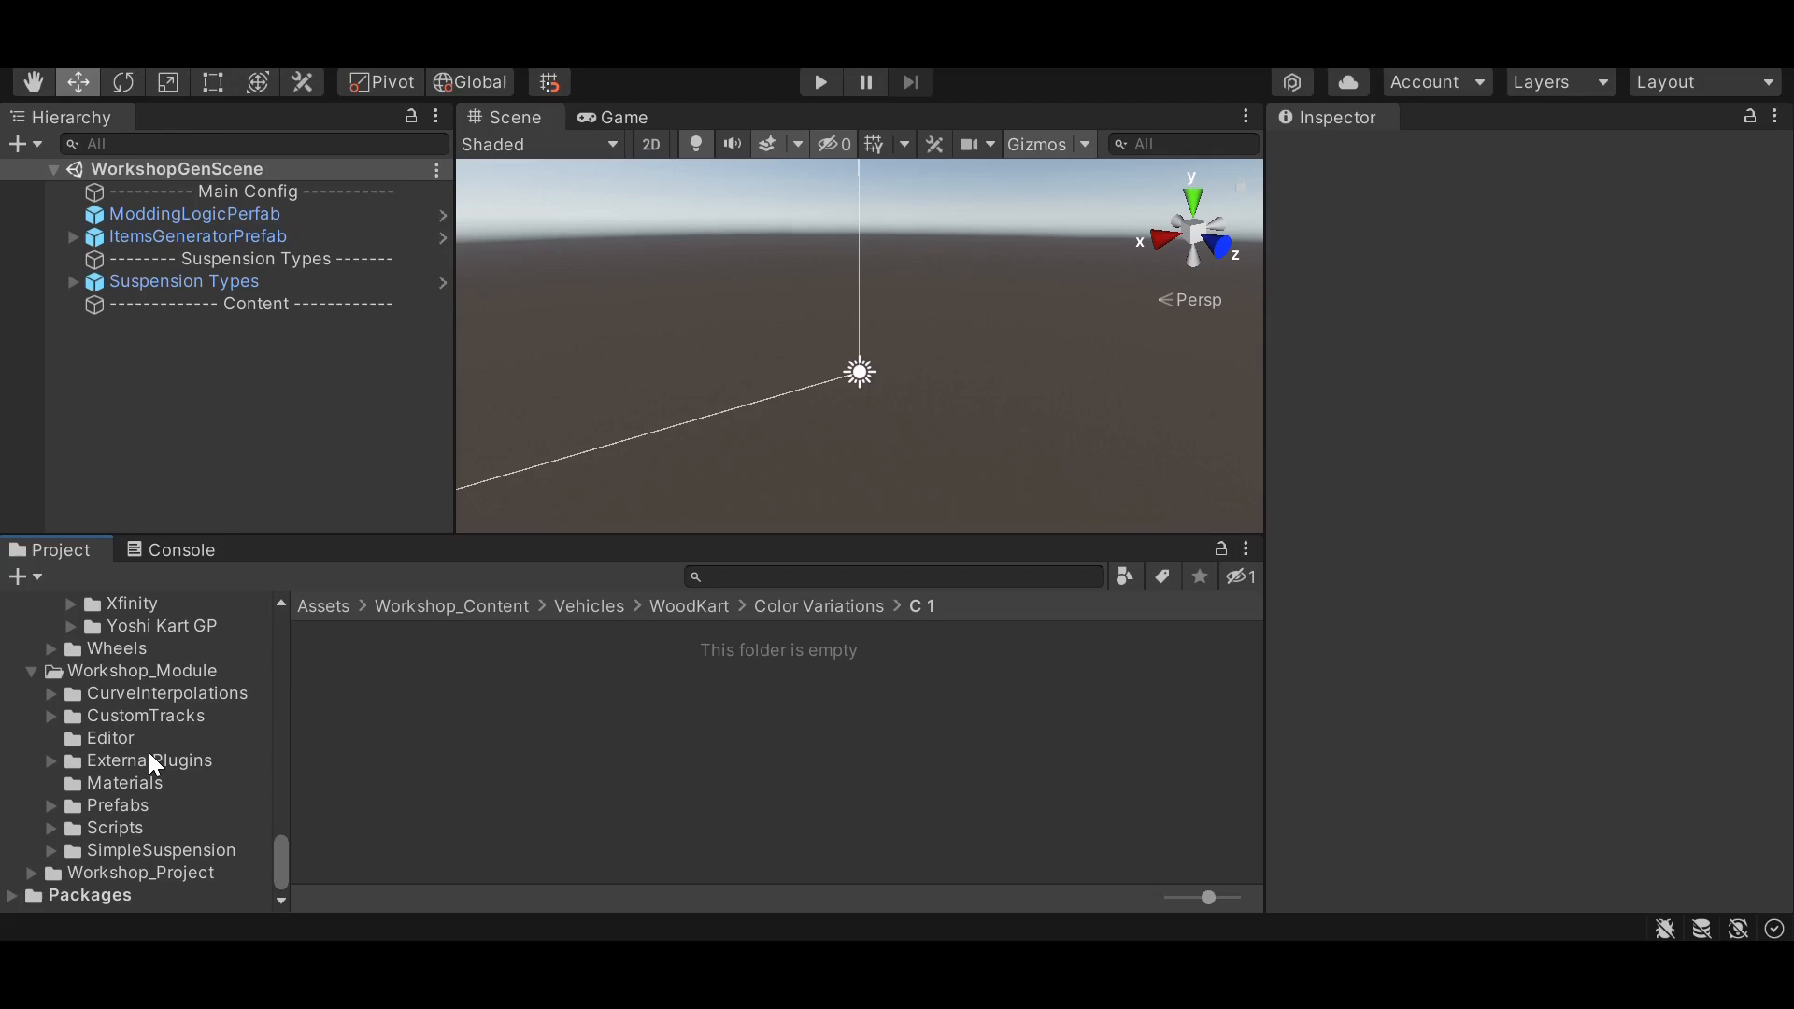
click(116, 808)
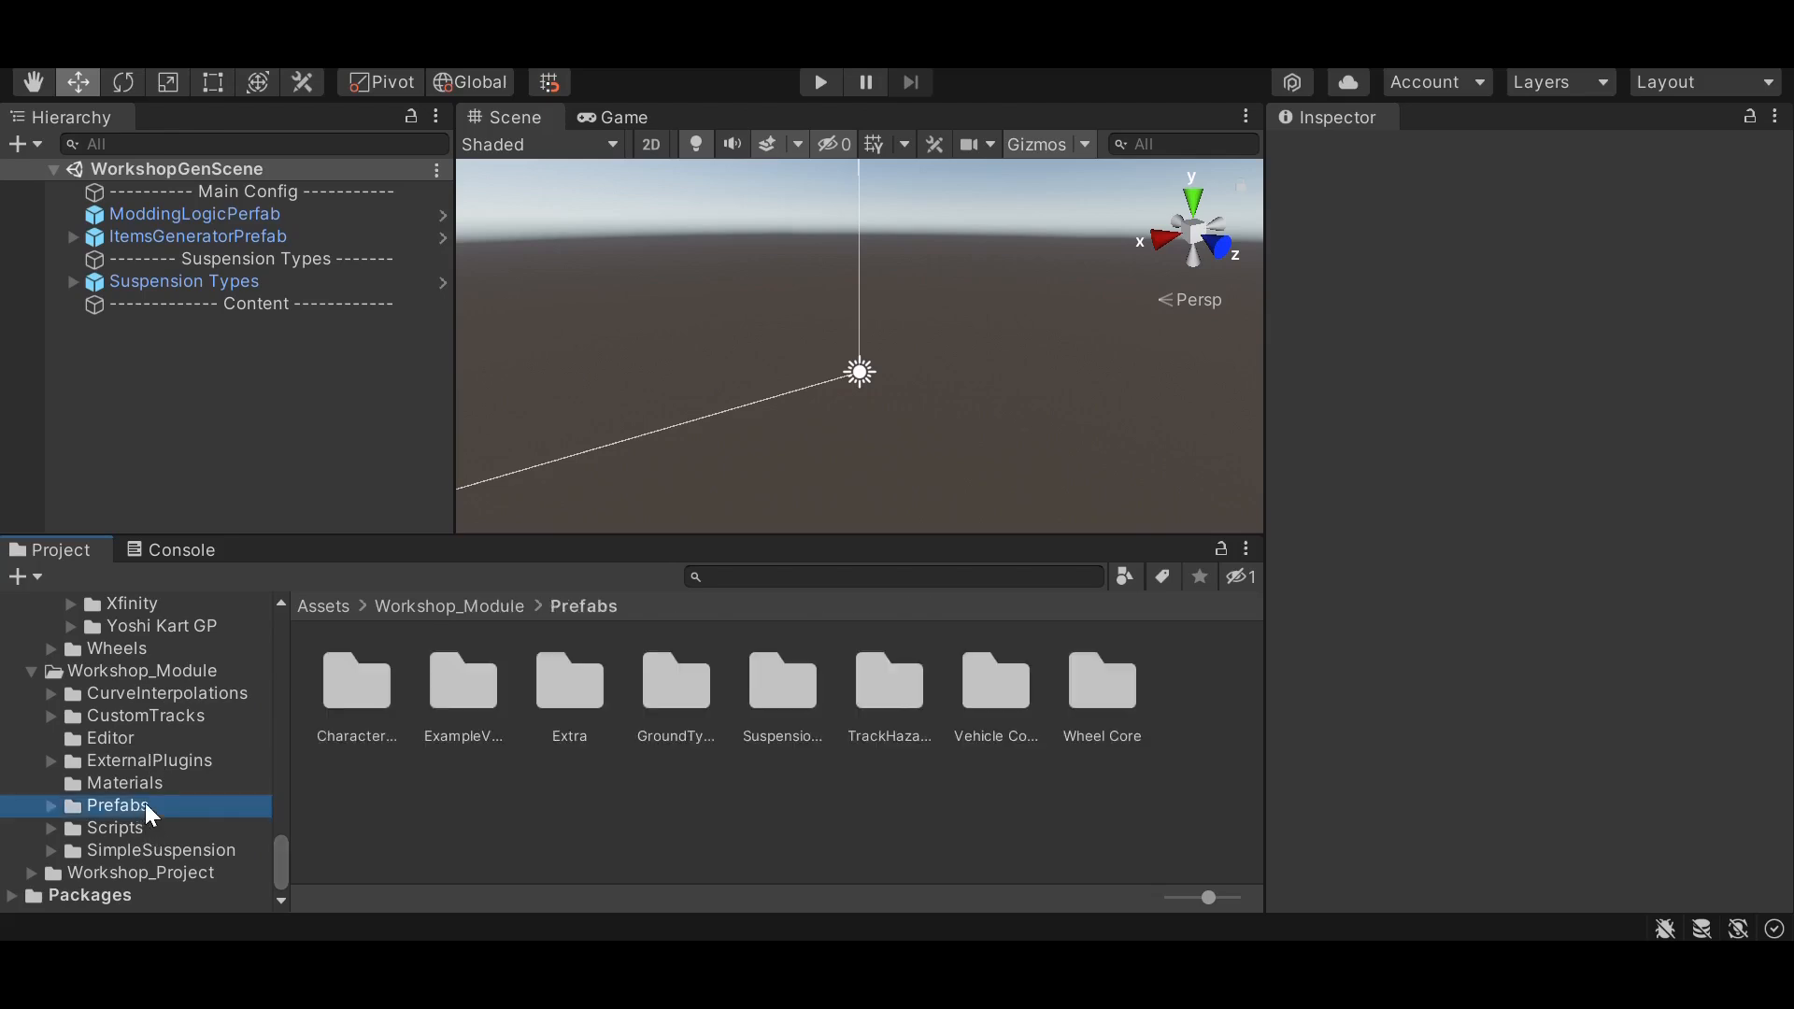
click(52, 806)
drag(278, 873, 267, 911)
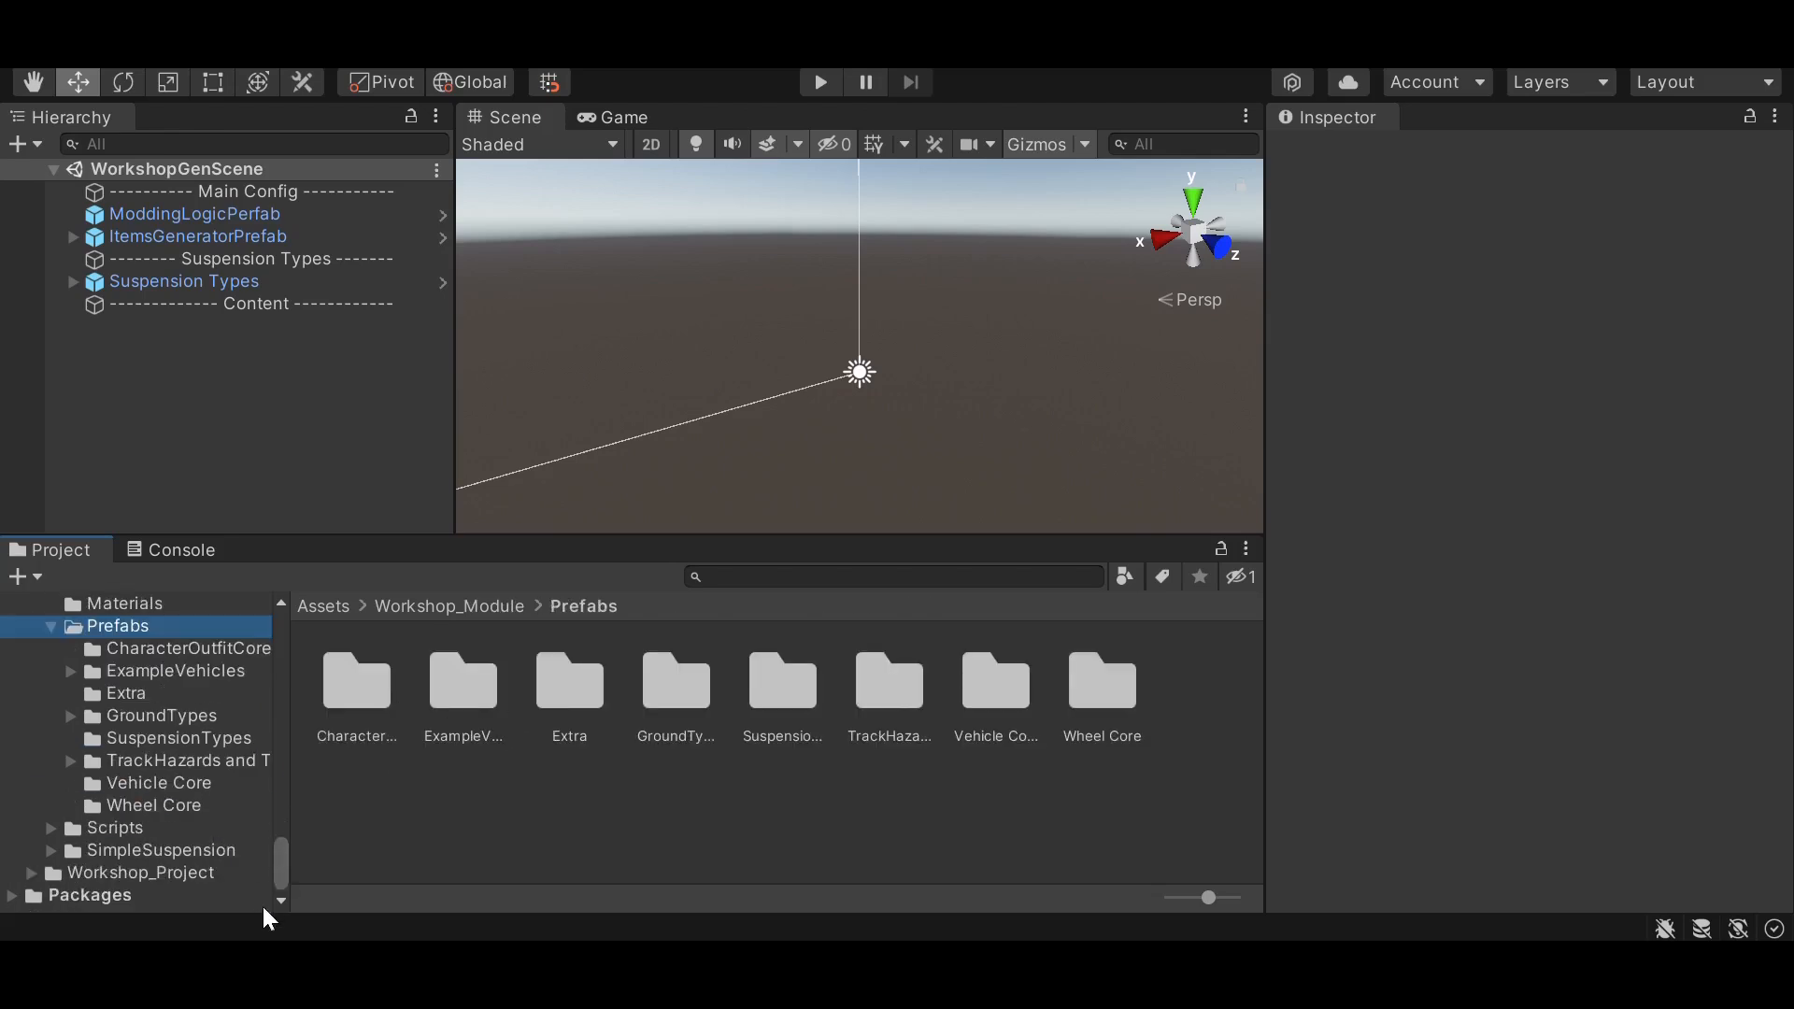
click(187, 785)
drag(357, 686, 187, 393)
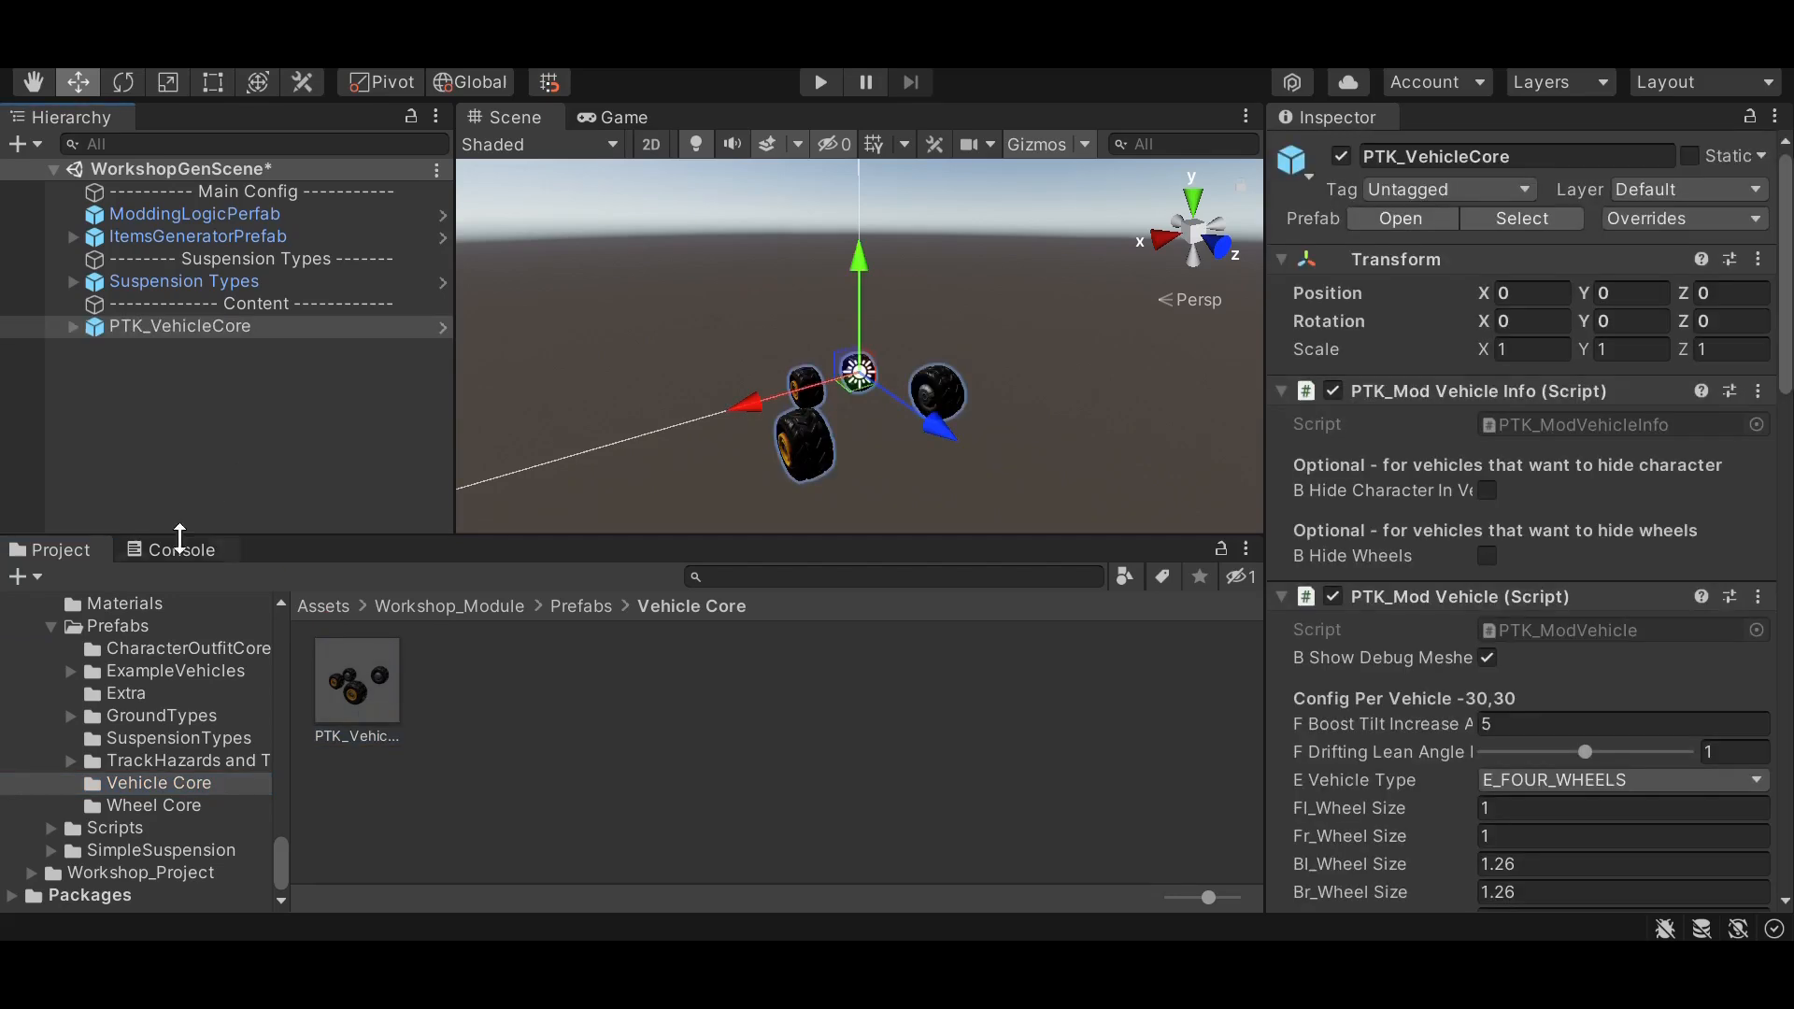
Step: Widen the Inspector for PTK_VehicleCore's settings and select Kart_Animations in WoodKart's 3D Models
click(50, 626)
click(29, 672)
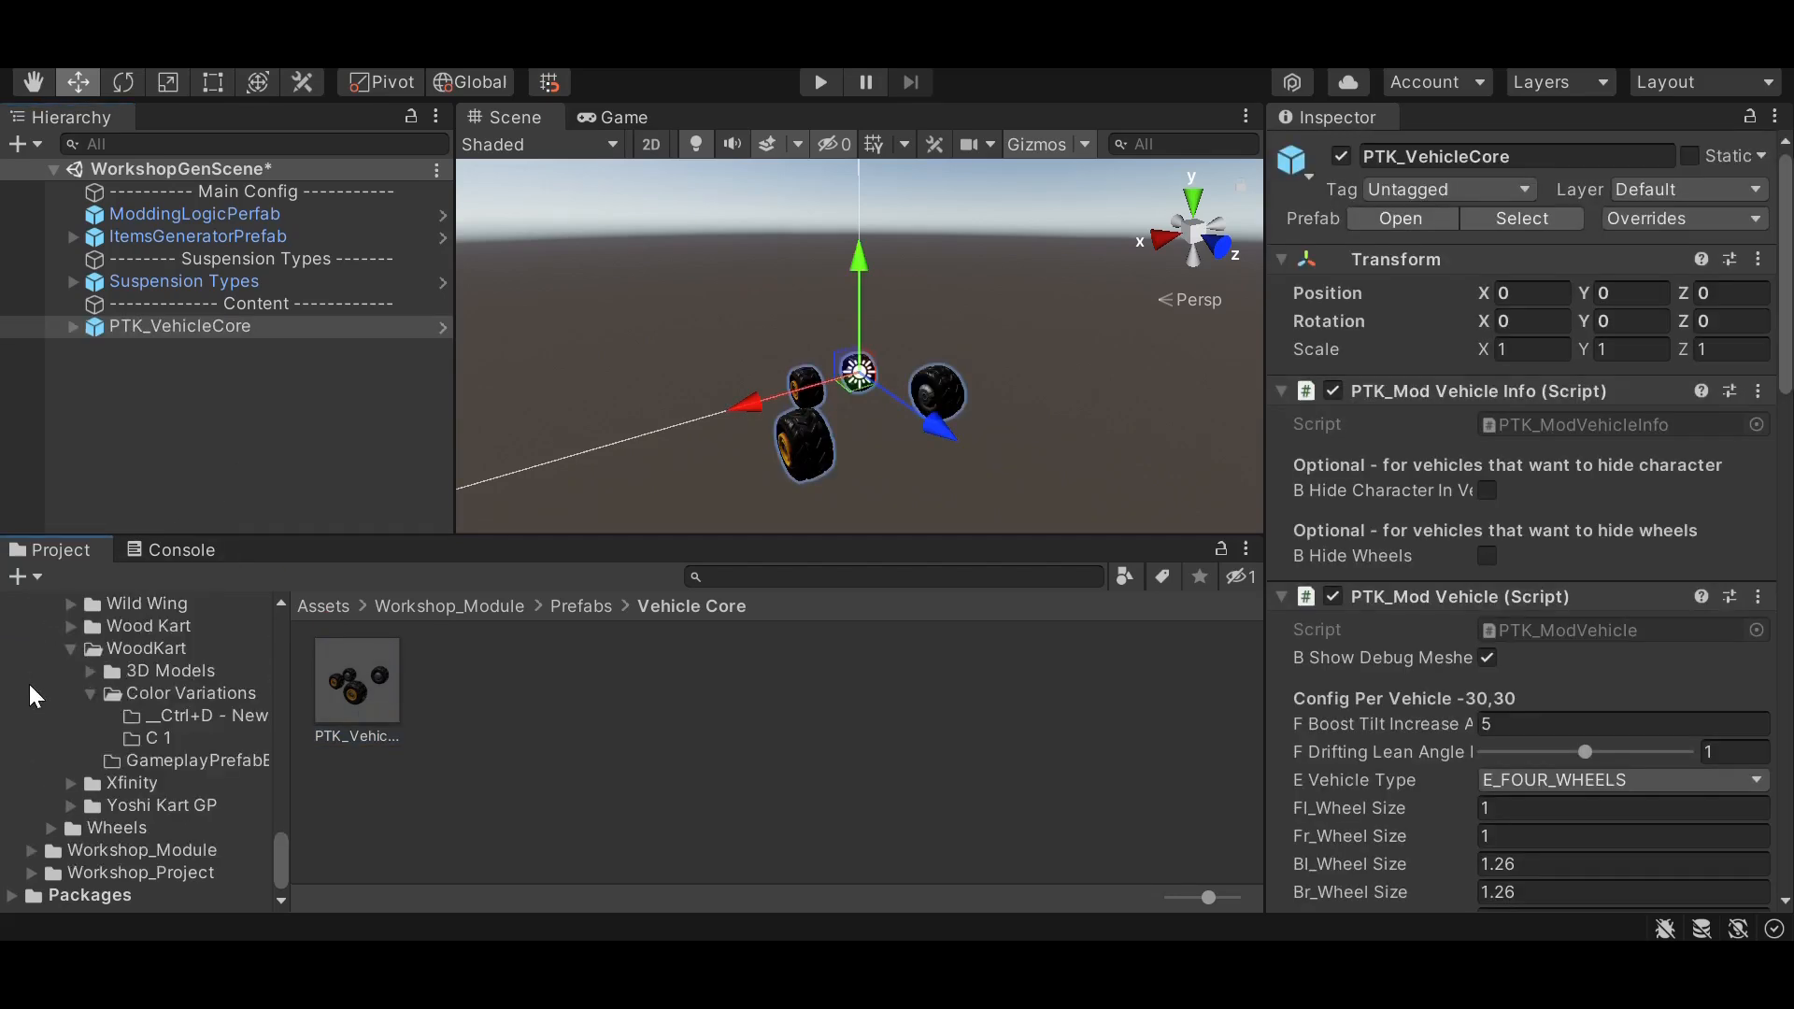
click(168, 675)
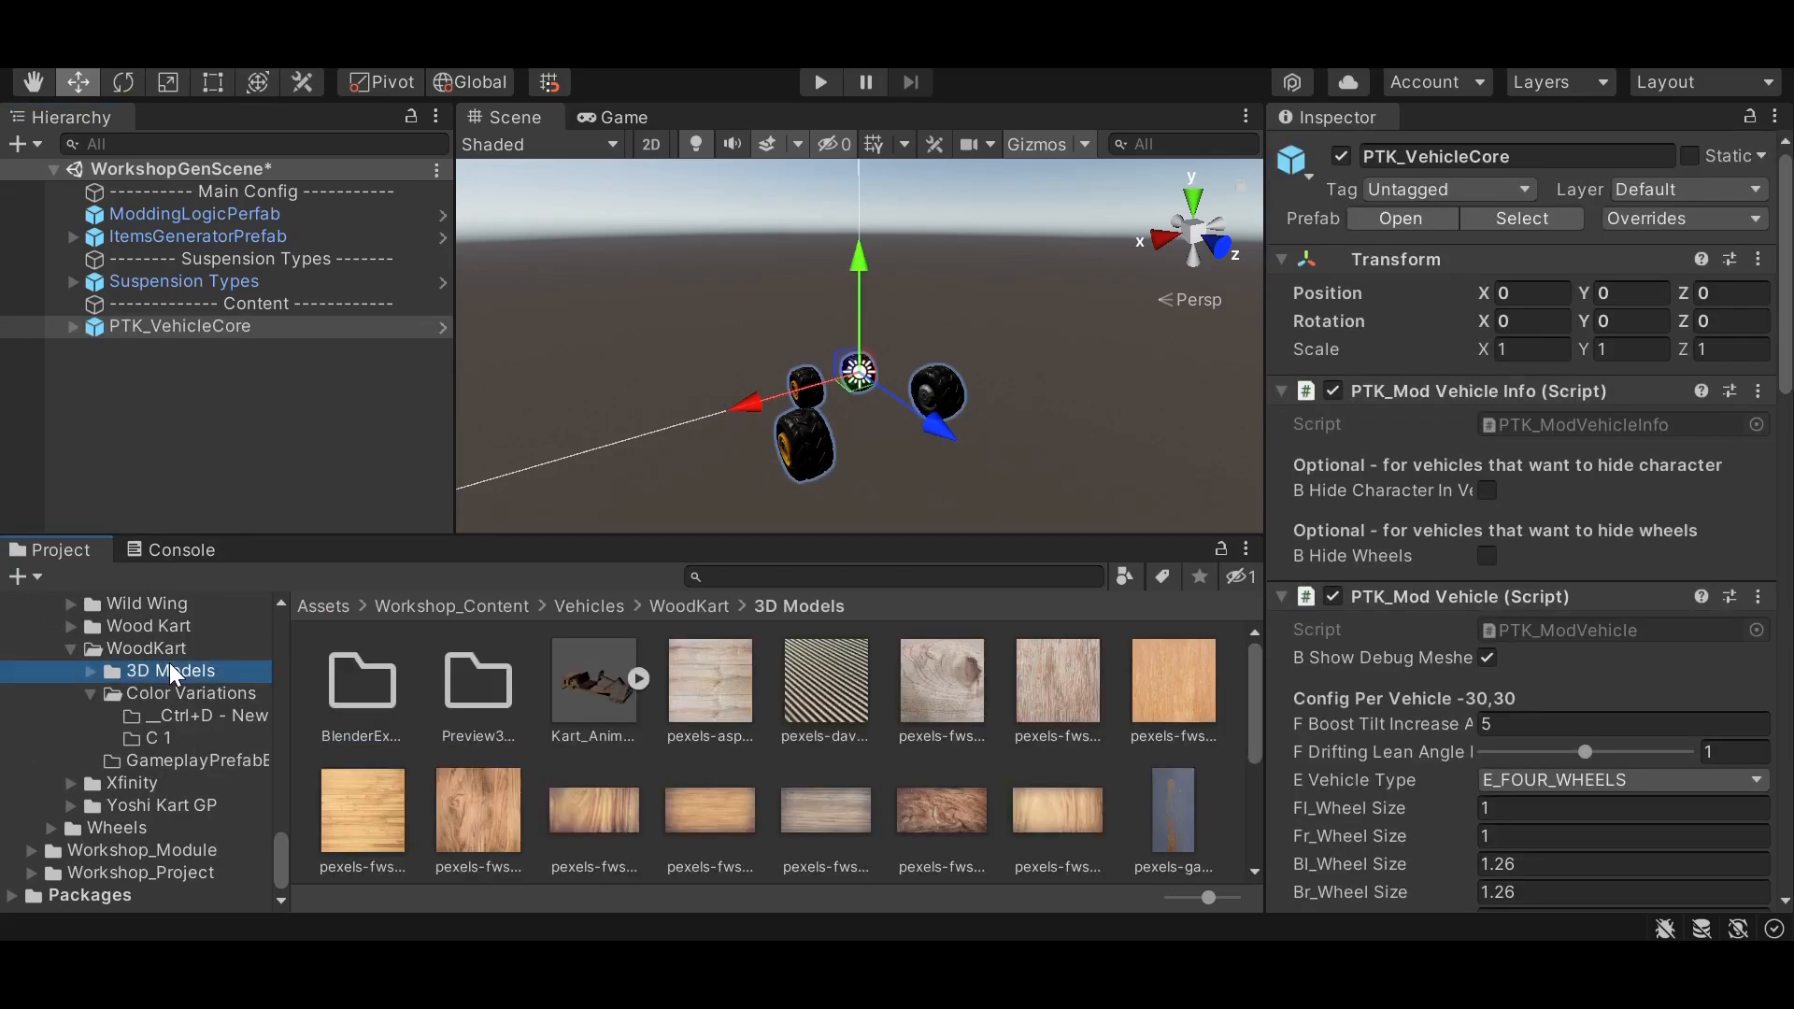
right_drag(561, 478, 501, 532)
key(w)
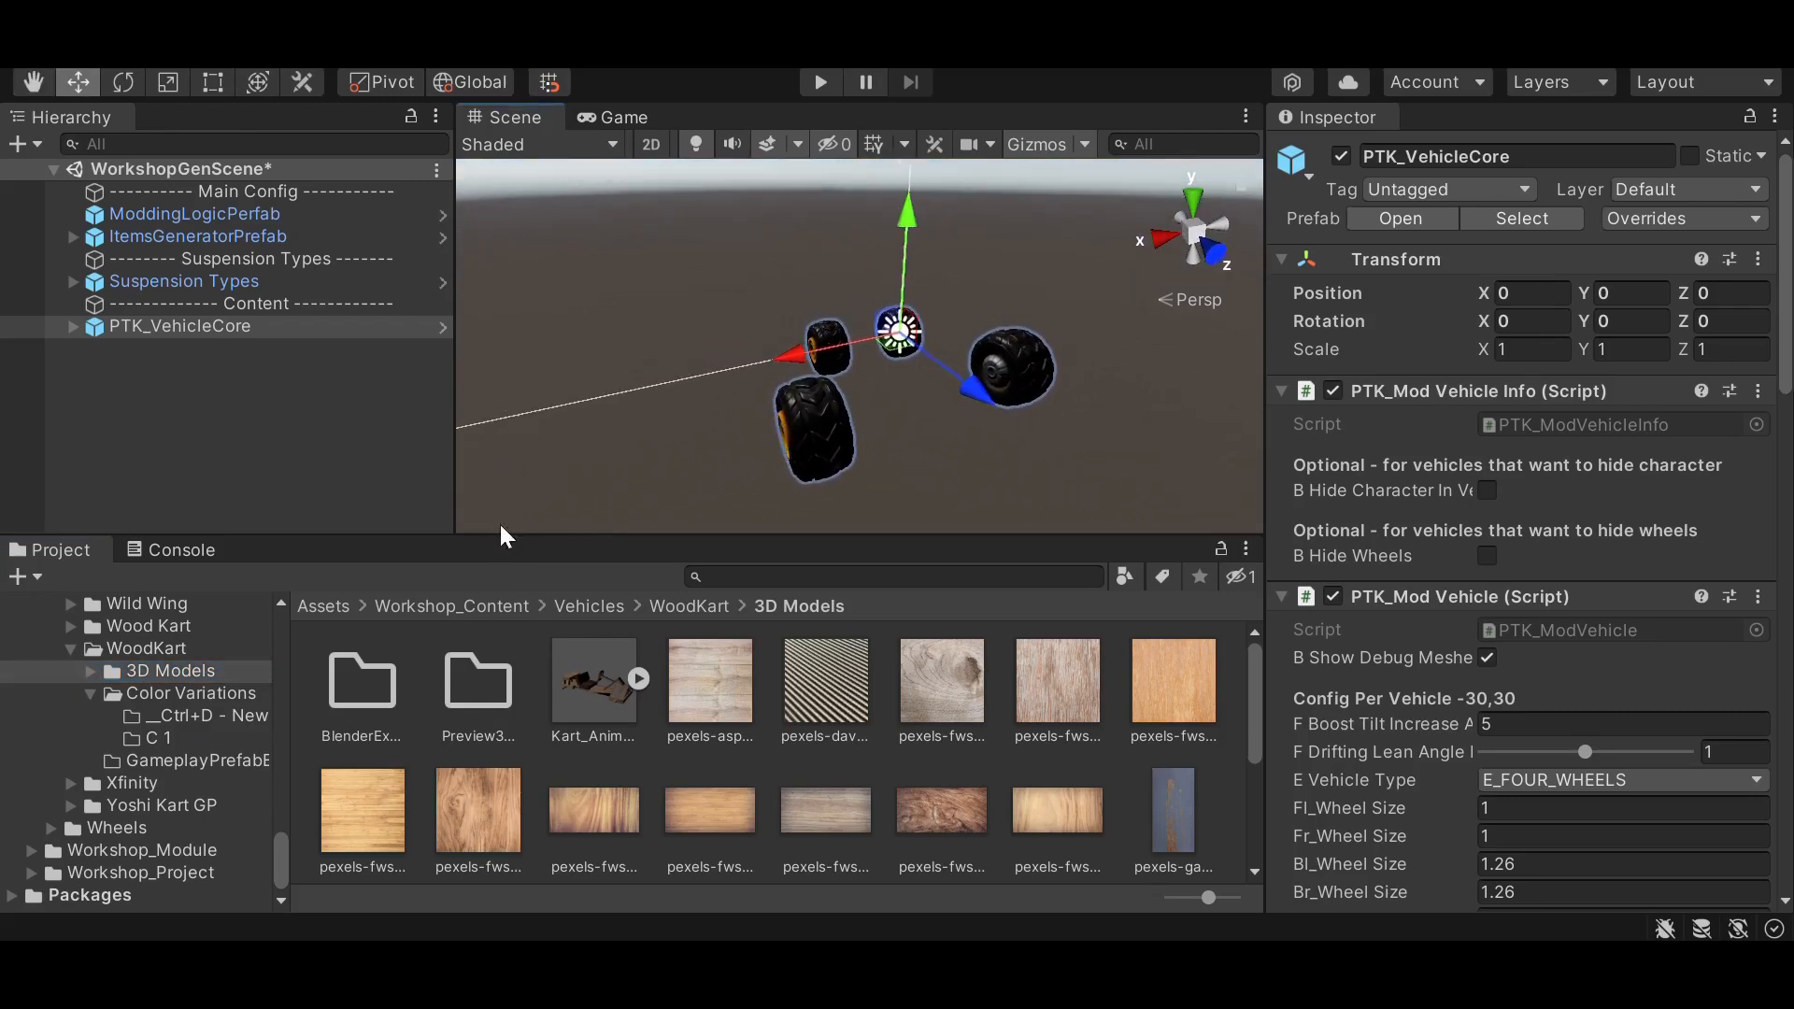
click(1186, 484)
drag(1257, 484, 1114, 487)
click(217, 331)
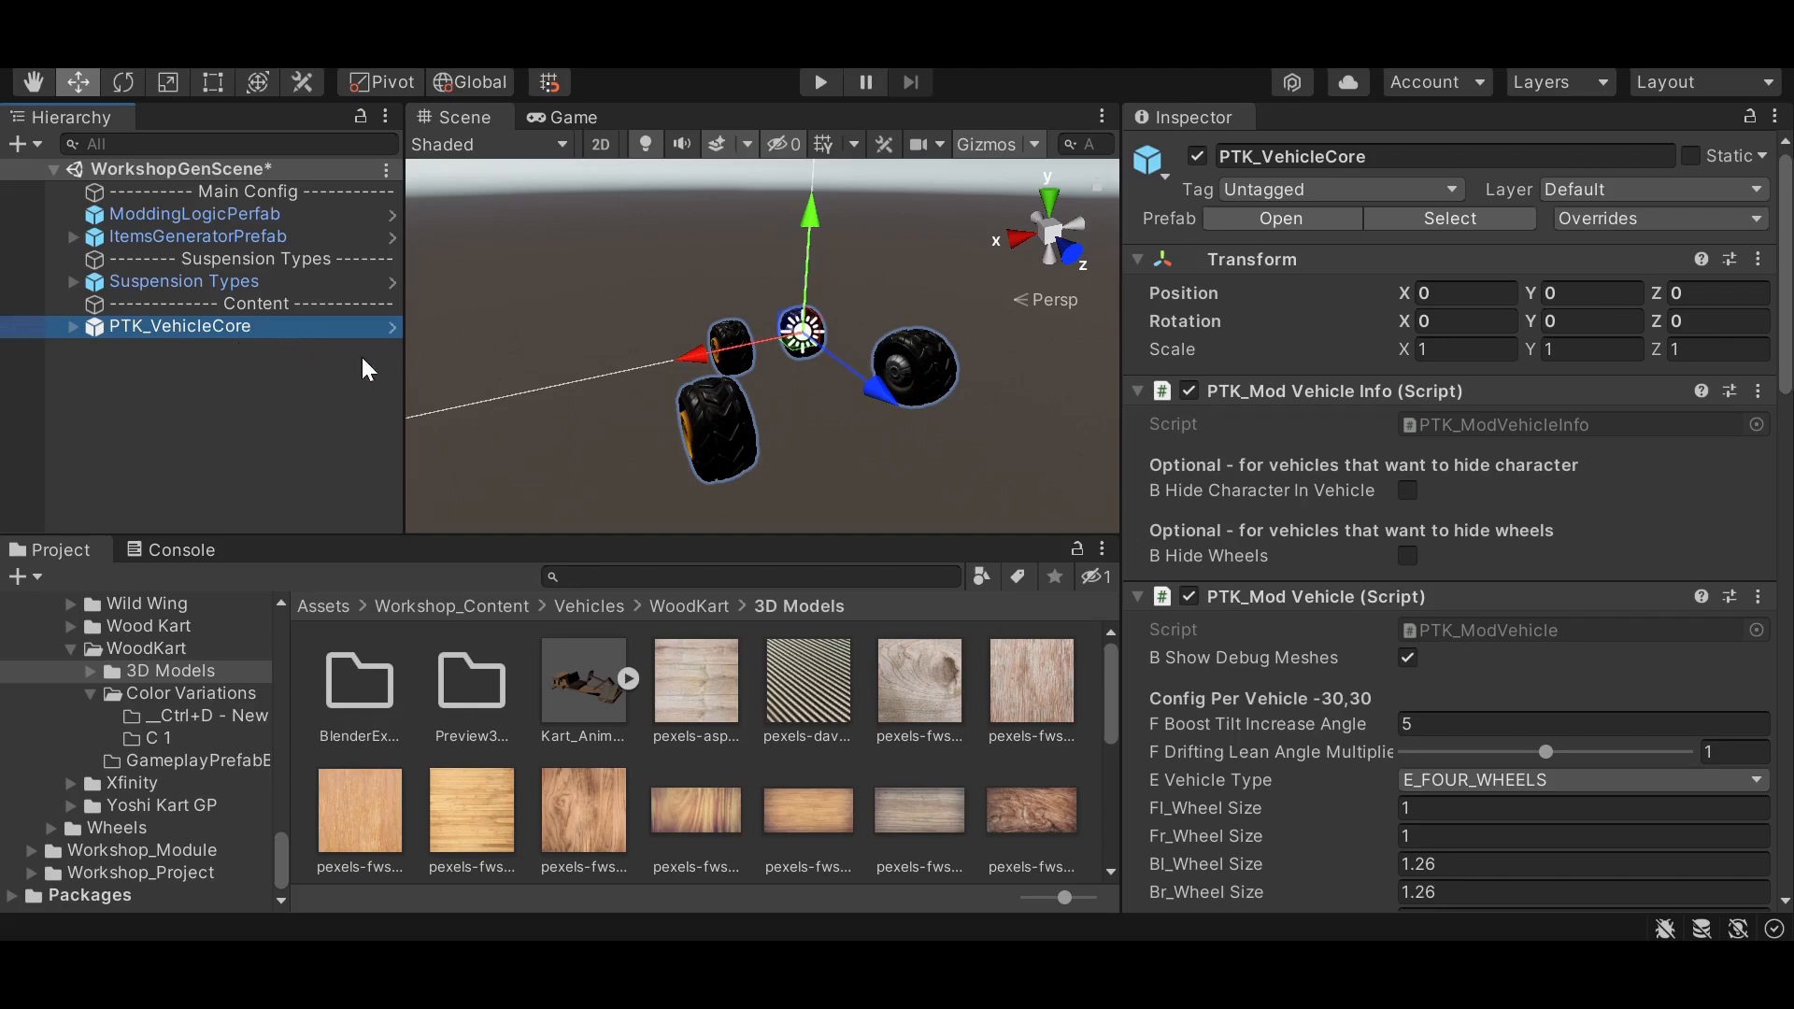
click(580, 687)
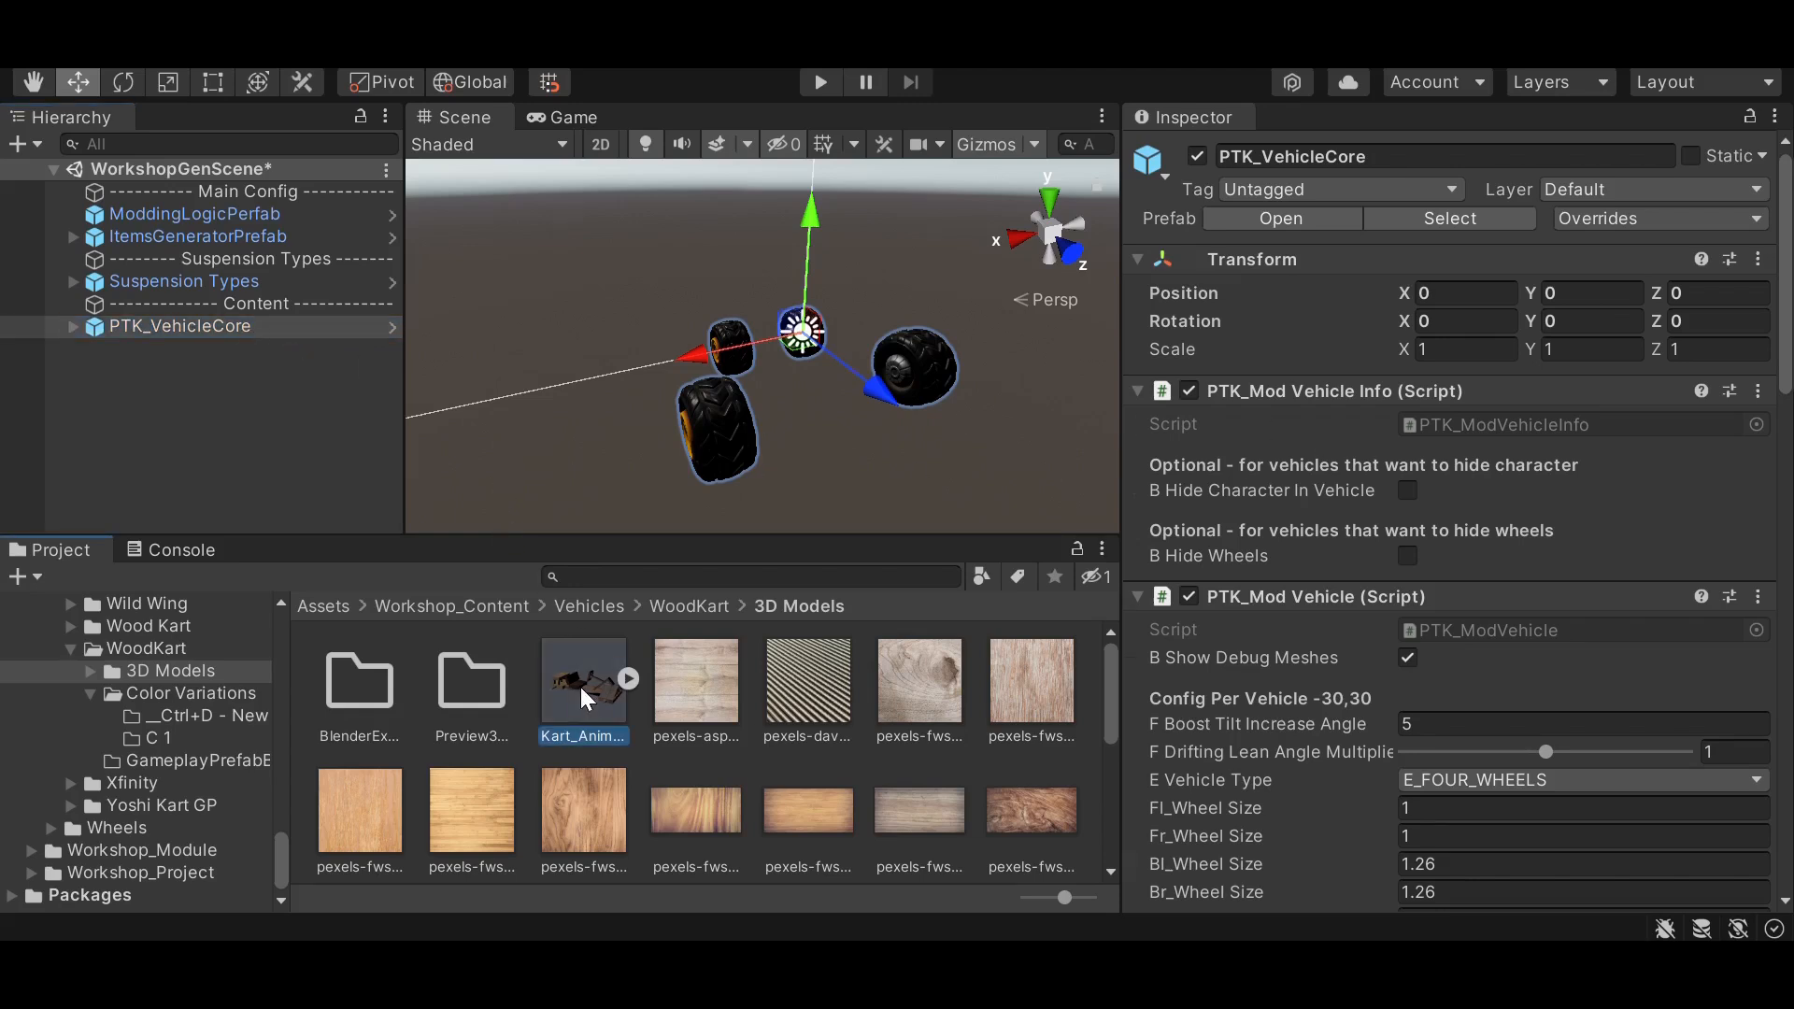
Step: Parent the Kart_Animations model under PTK_VehicleCore and review PTK_VehicleCore's settings
drag(593, 705, 192, 325)
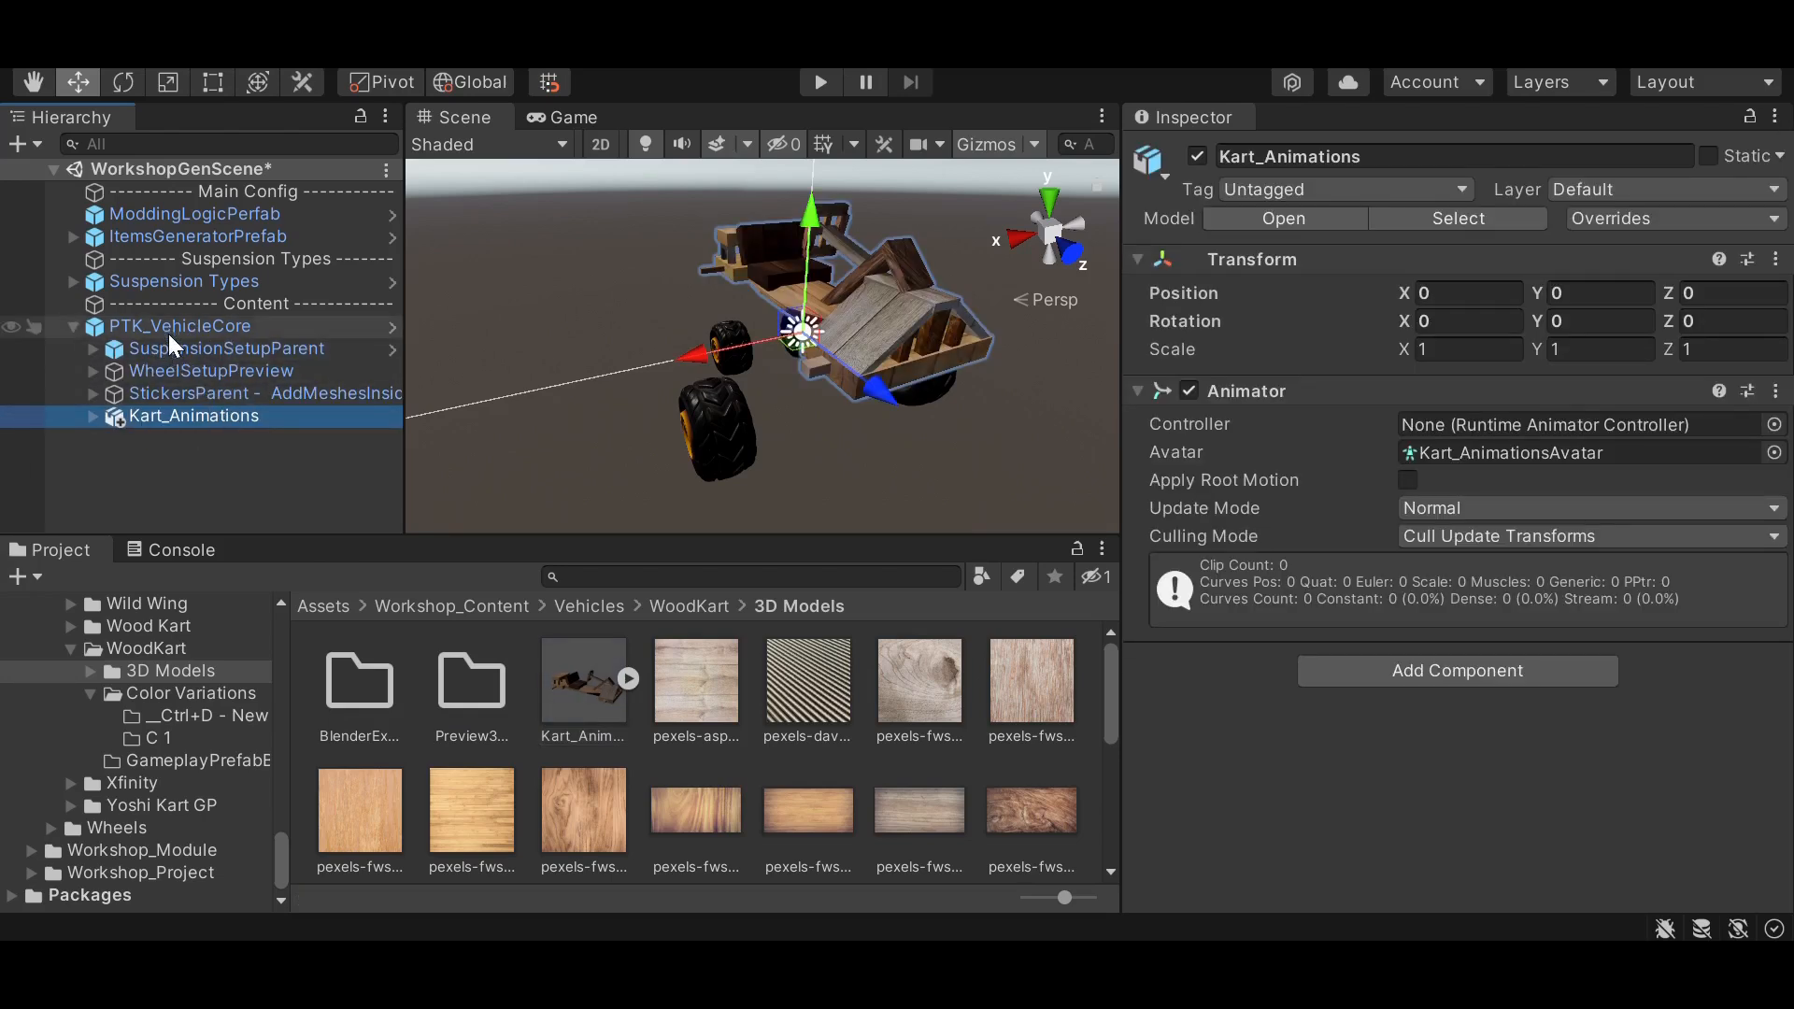
click(198, 329)
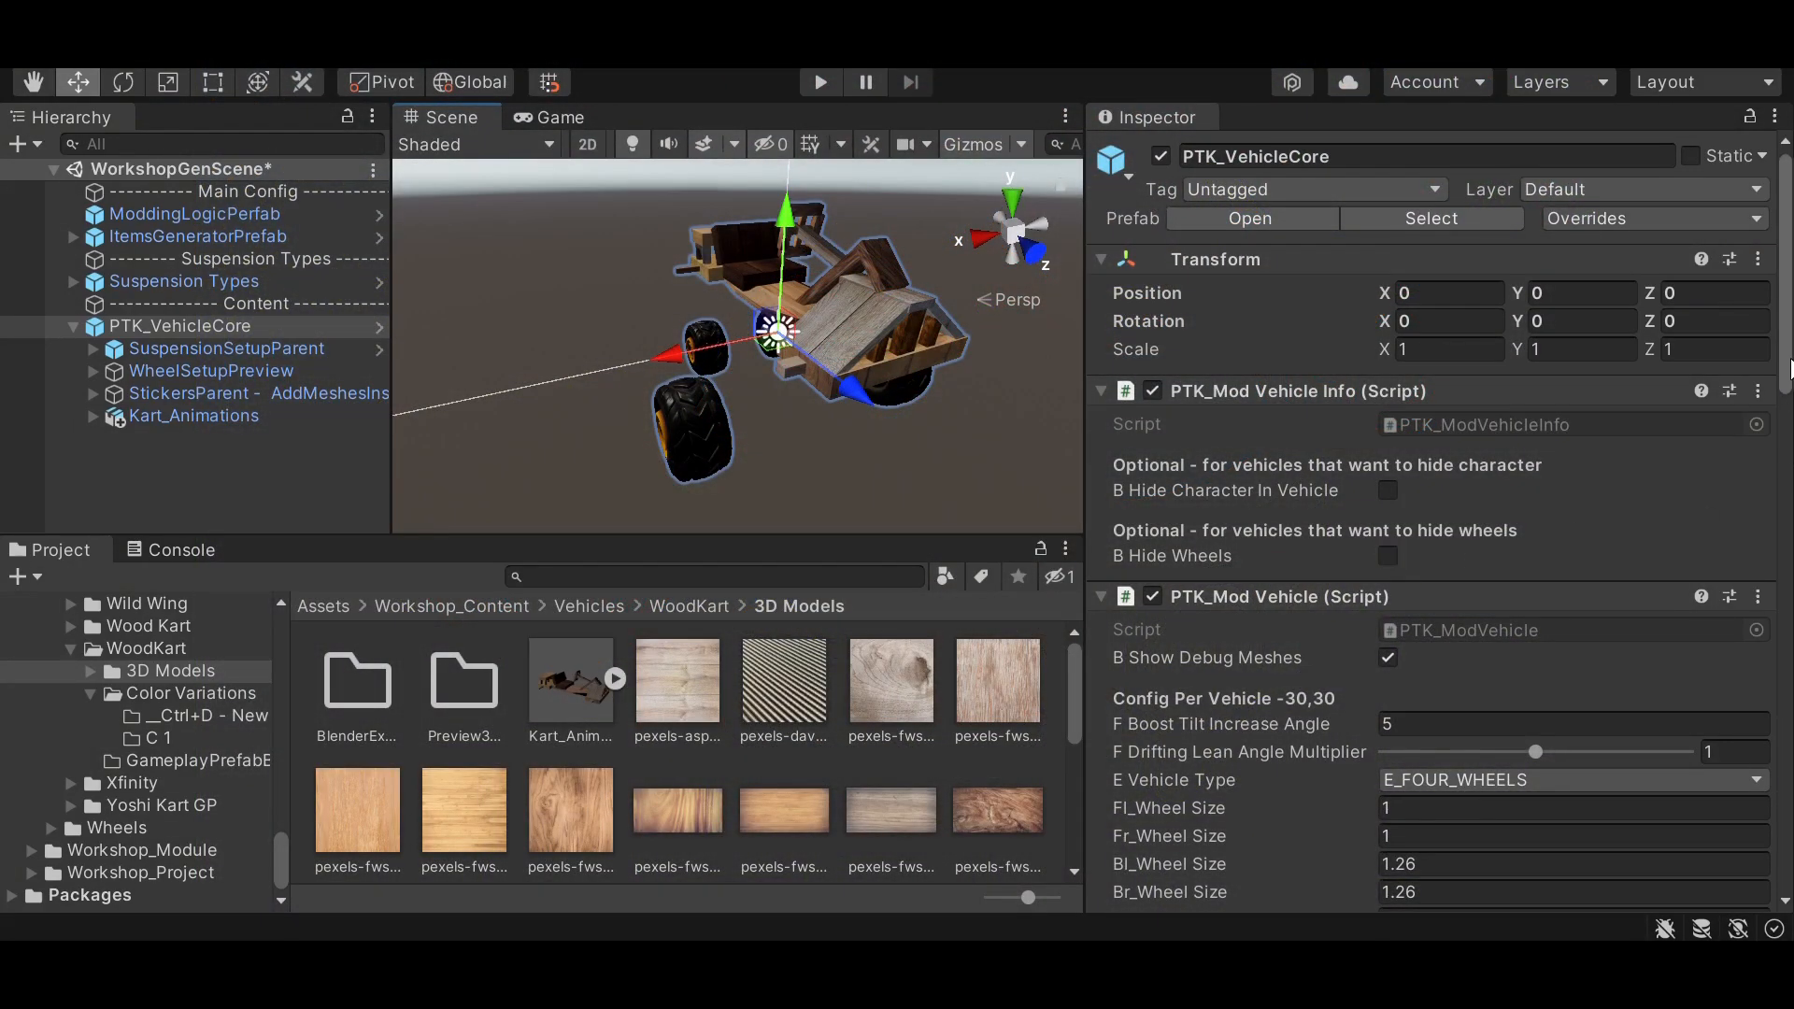
scroll(1790, 369, down, 6)
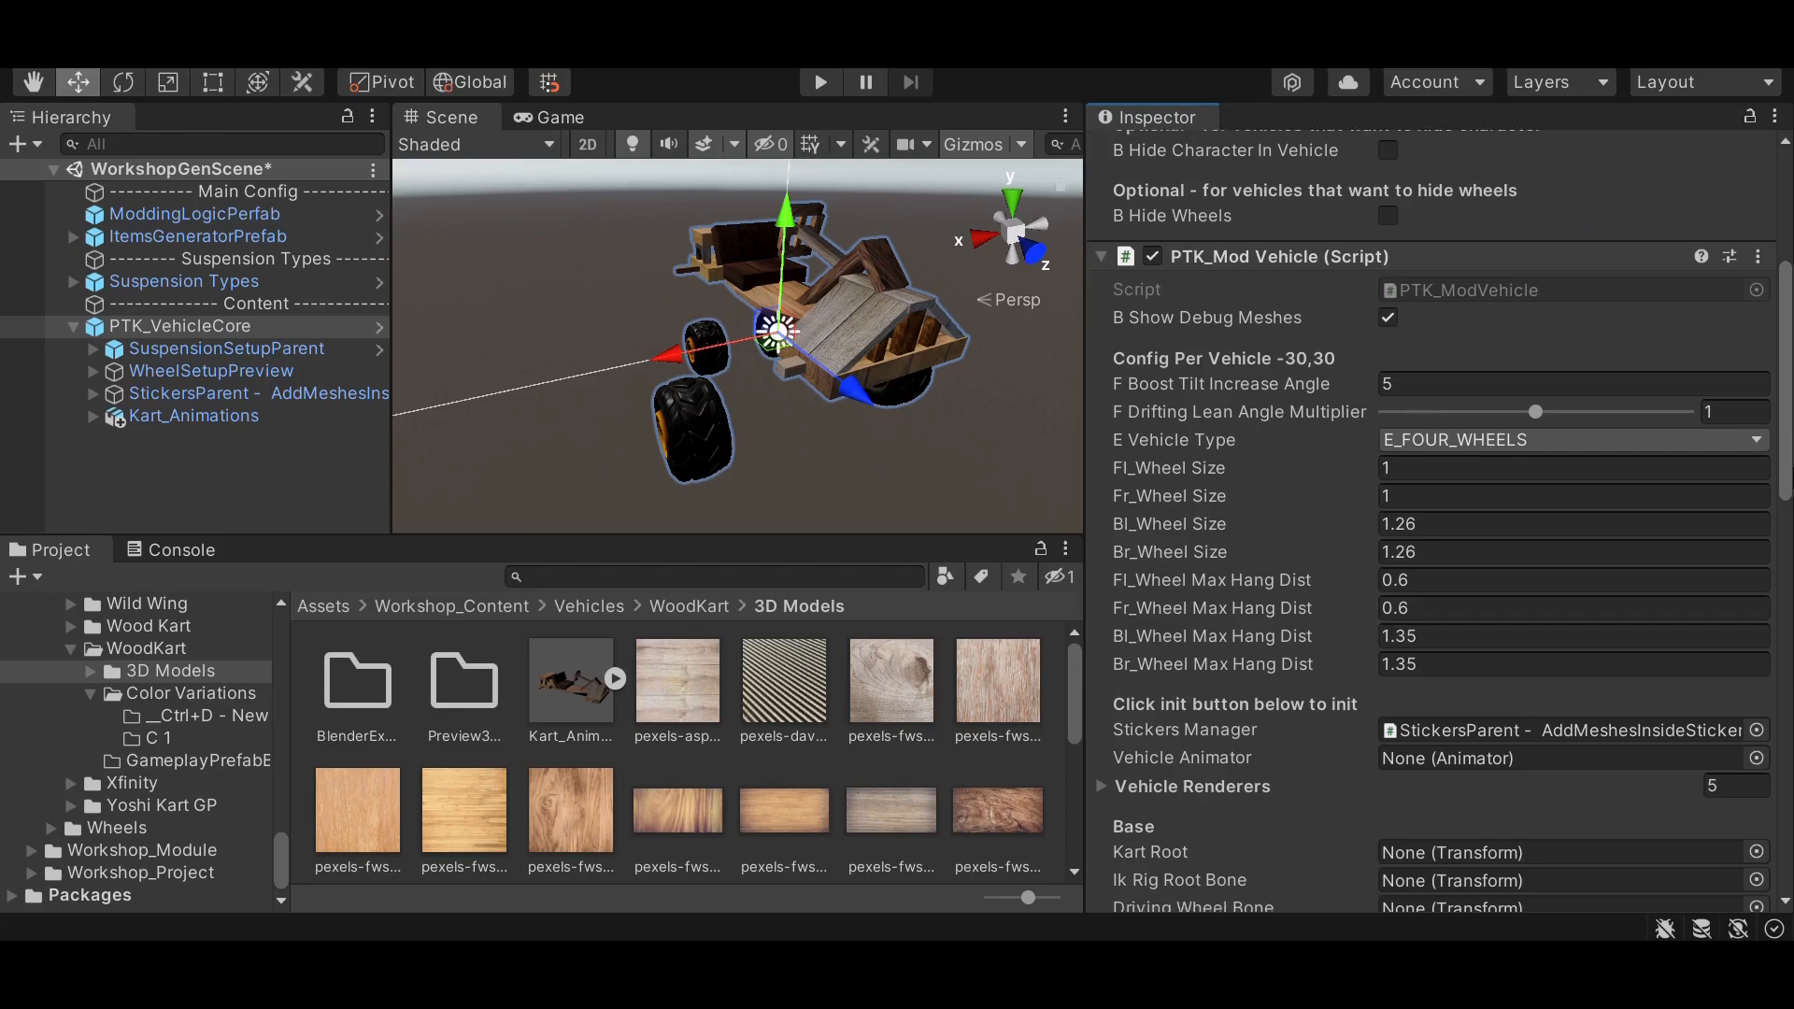
Step: Run Init Model so the kart's animator, bones and animation clips fill in
scroll(1541, 467, down, 1)
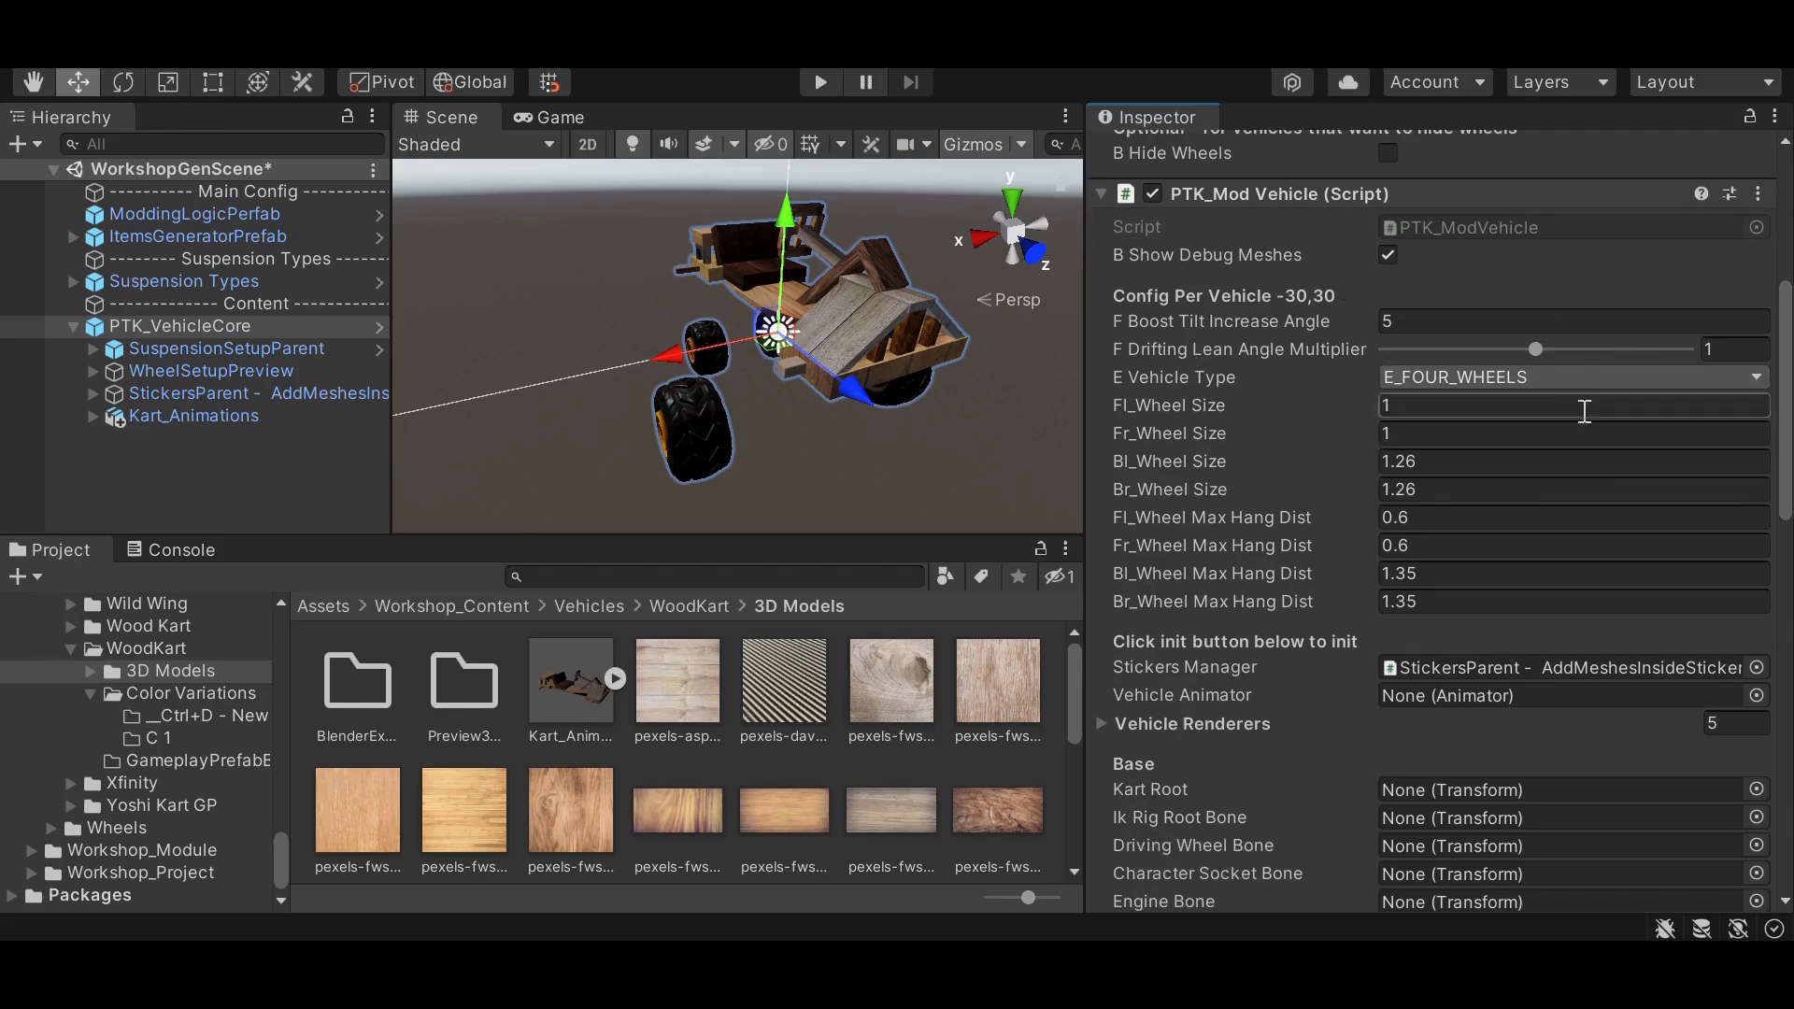
drag(1786, 514, 1787, 869)
click(1414, 581)
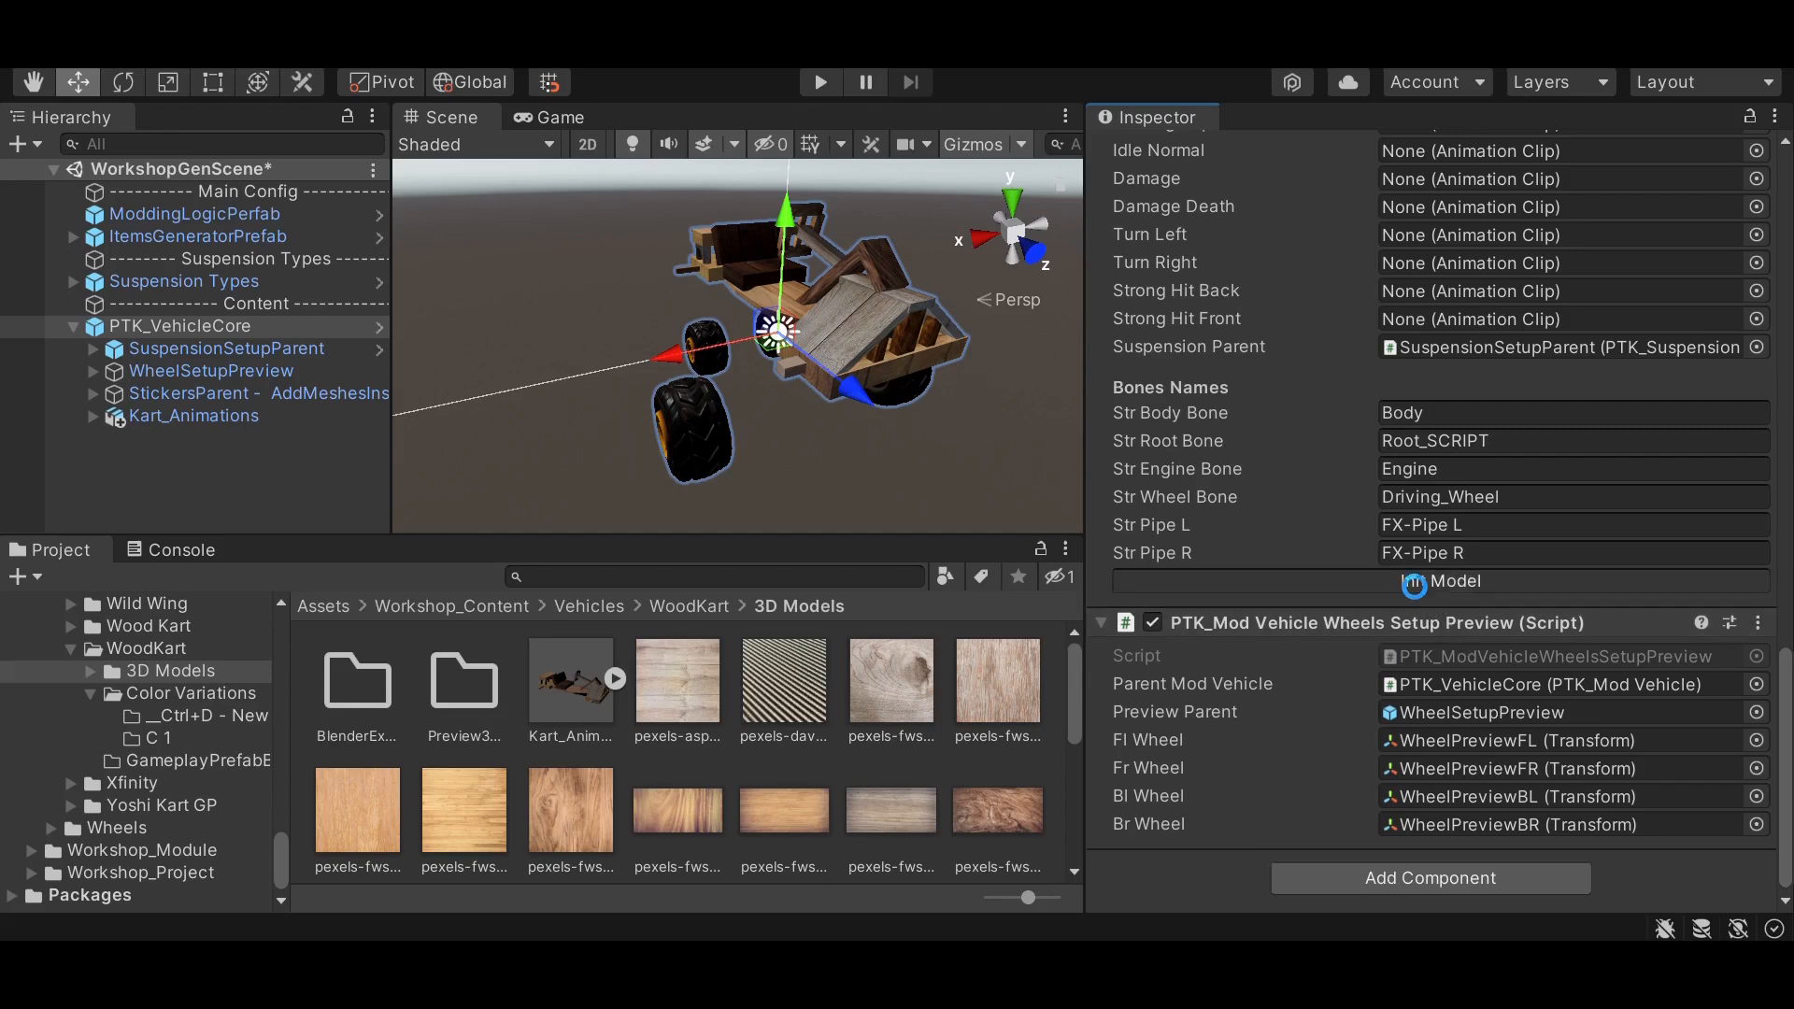
alt+drag(748, 439, 809, 472)
alt+scroll(793, 480, up, 3)
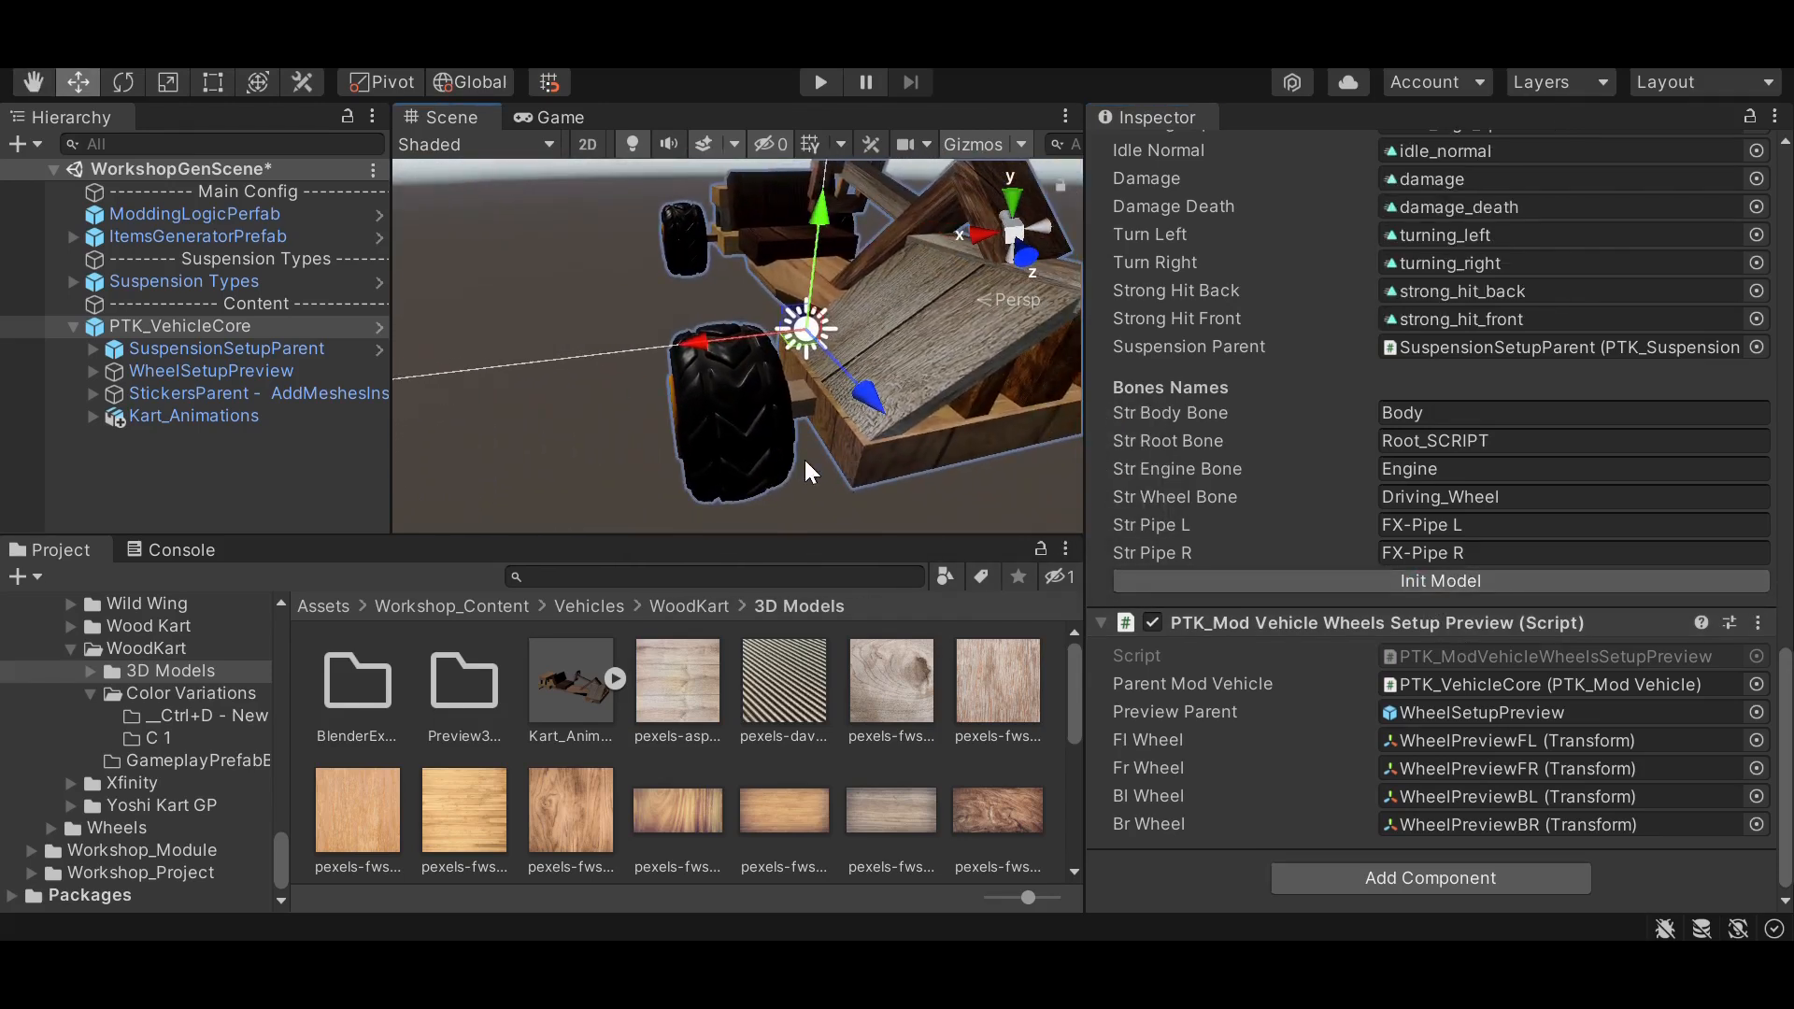
alt+scroll(925, 393, down, 5)
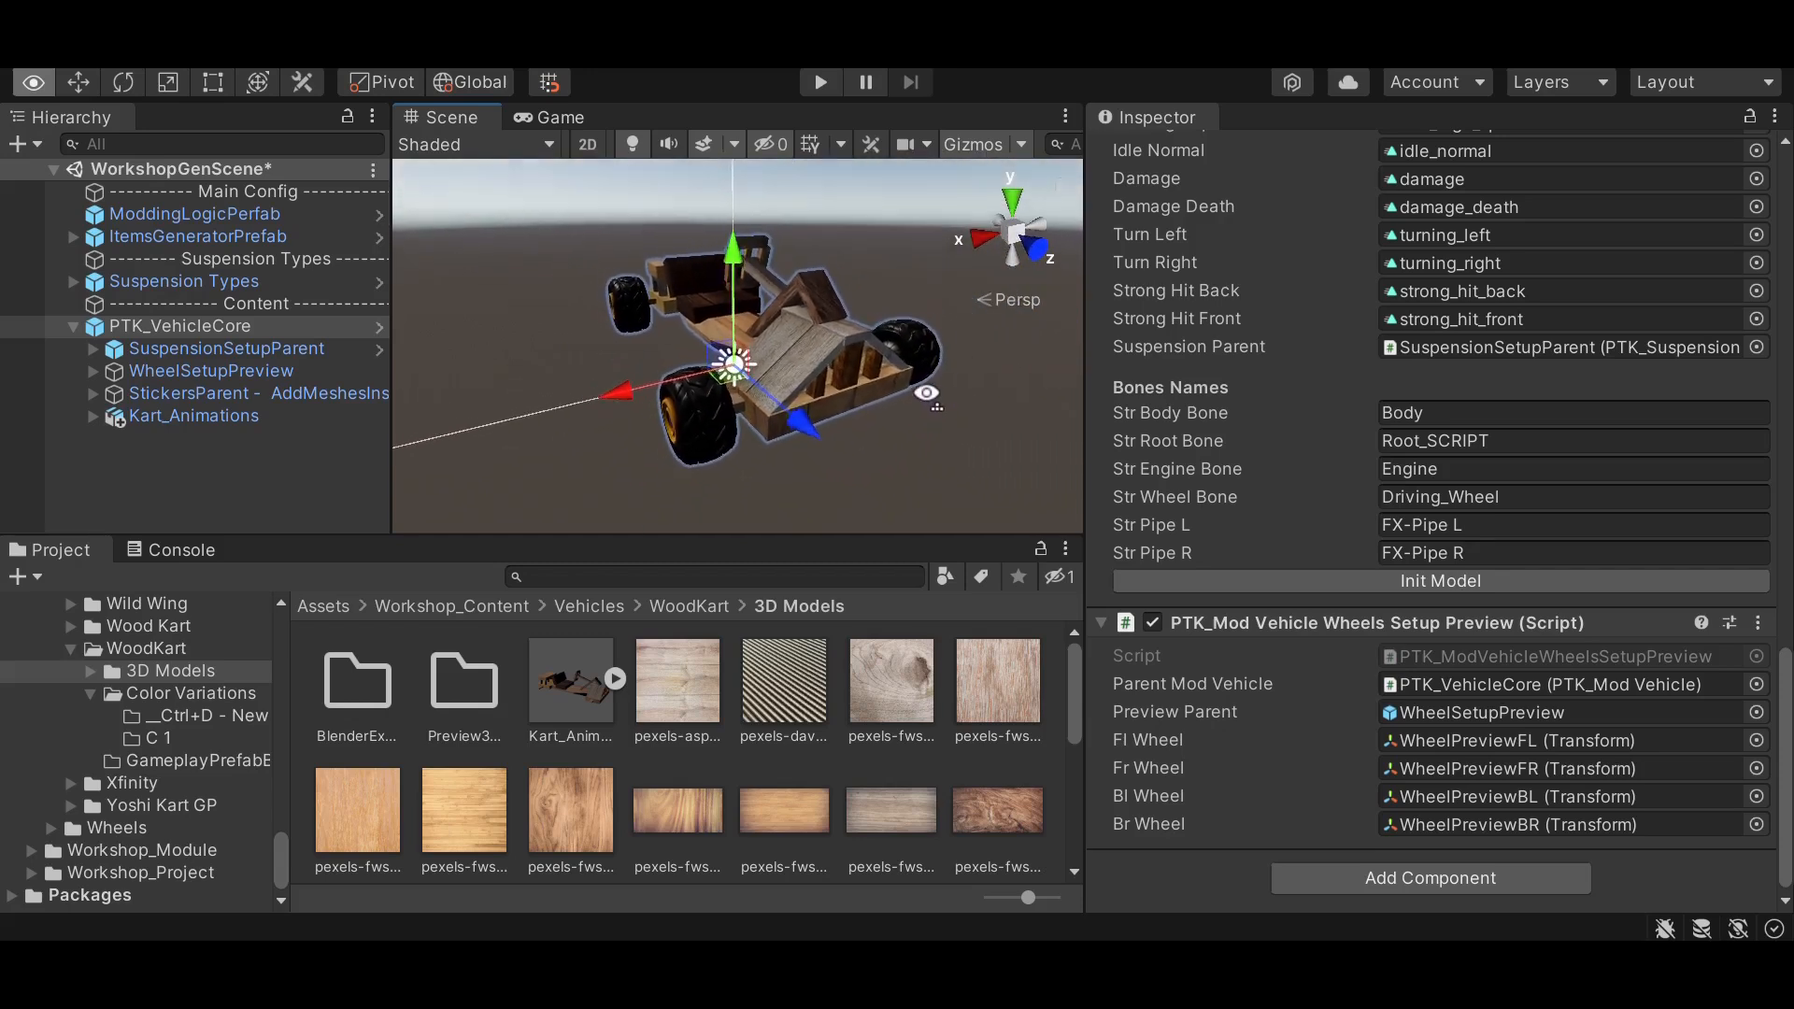
alt+scroll(926, 394, up, 3)
Step: Enlarge the front-left wheel size, then undo the wheel size change
drag(1788, 703, 1787, 297)
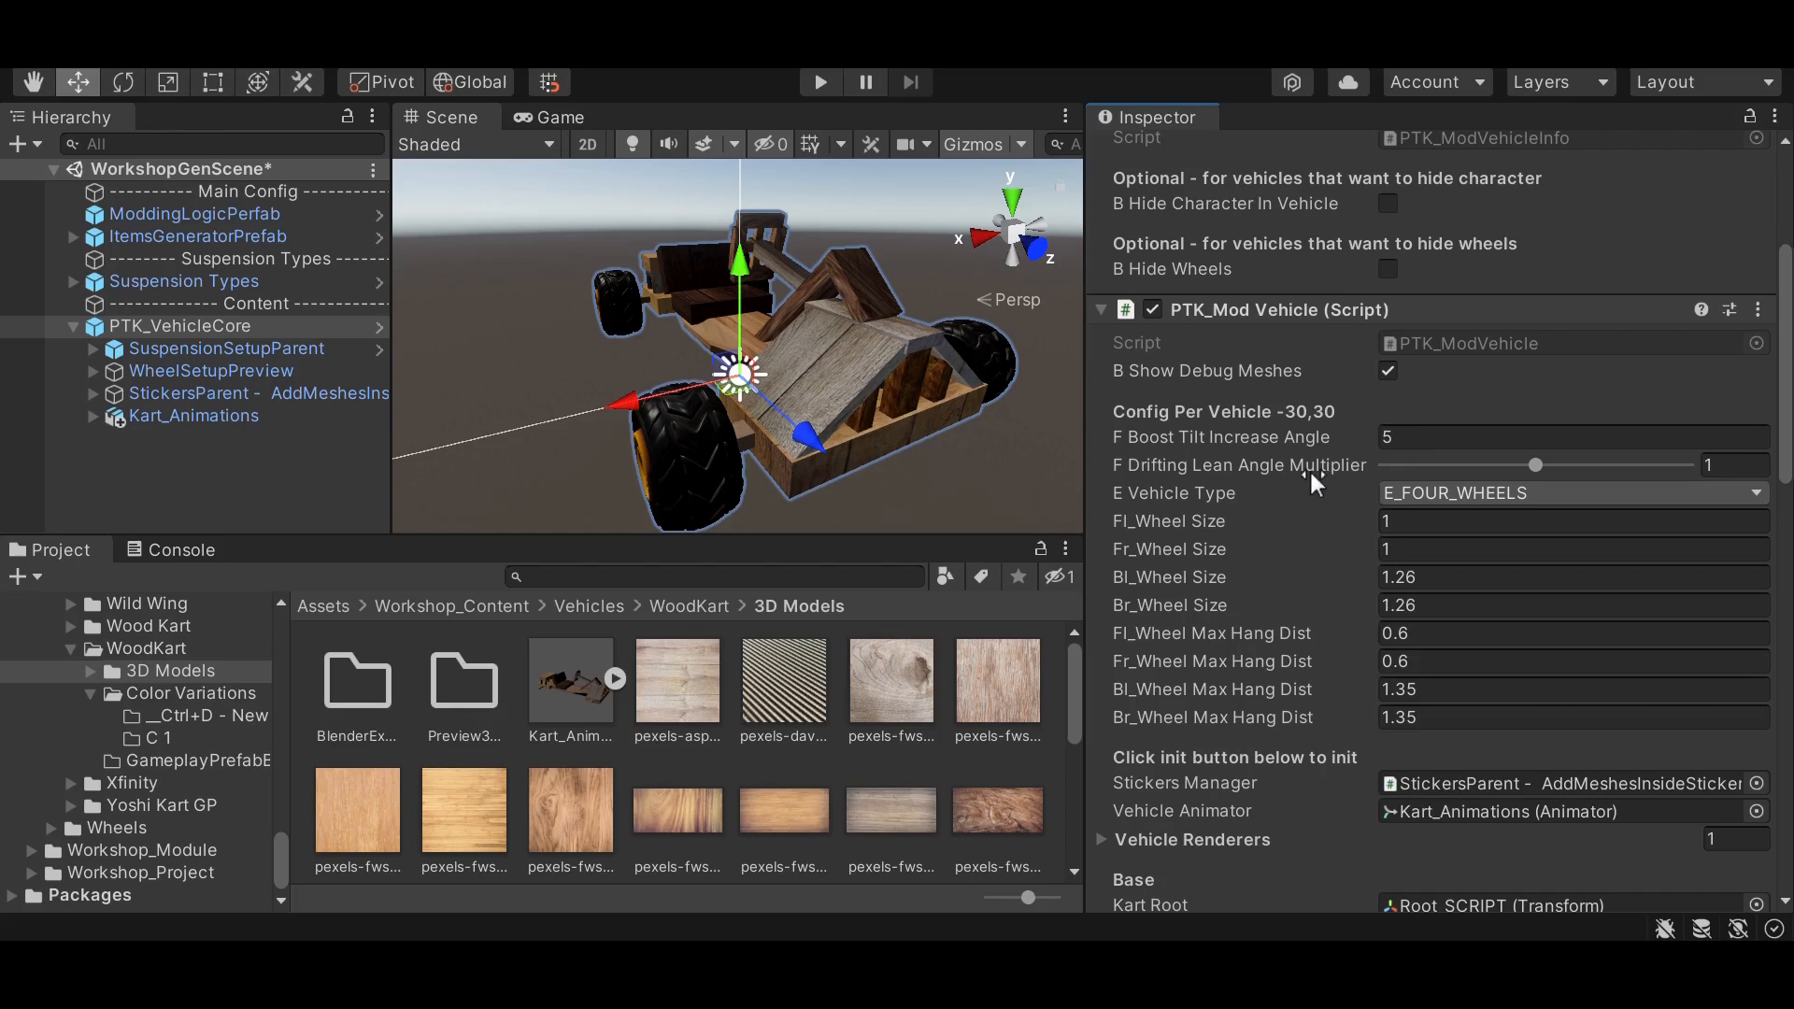
mouse_move(1309, 468)
scroll(1788, 451, down, 2)
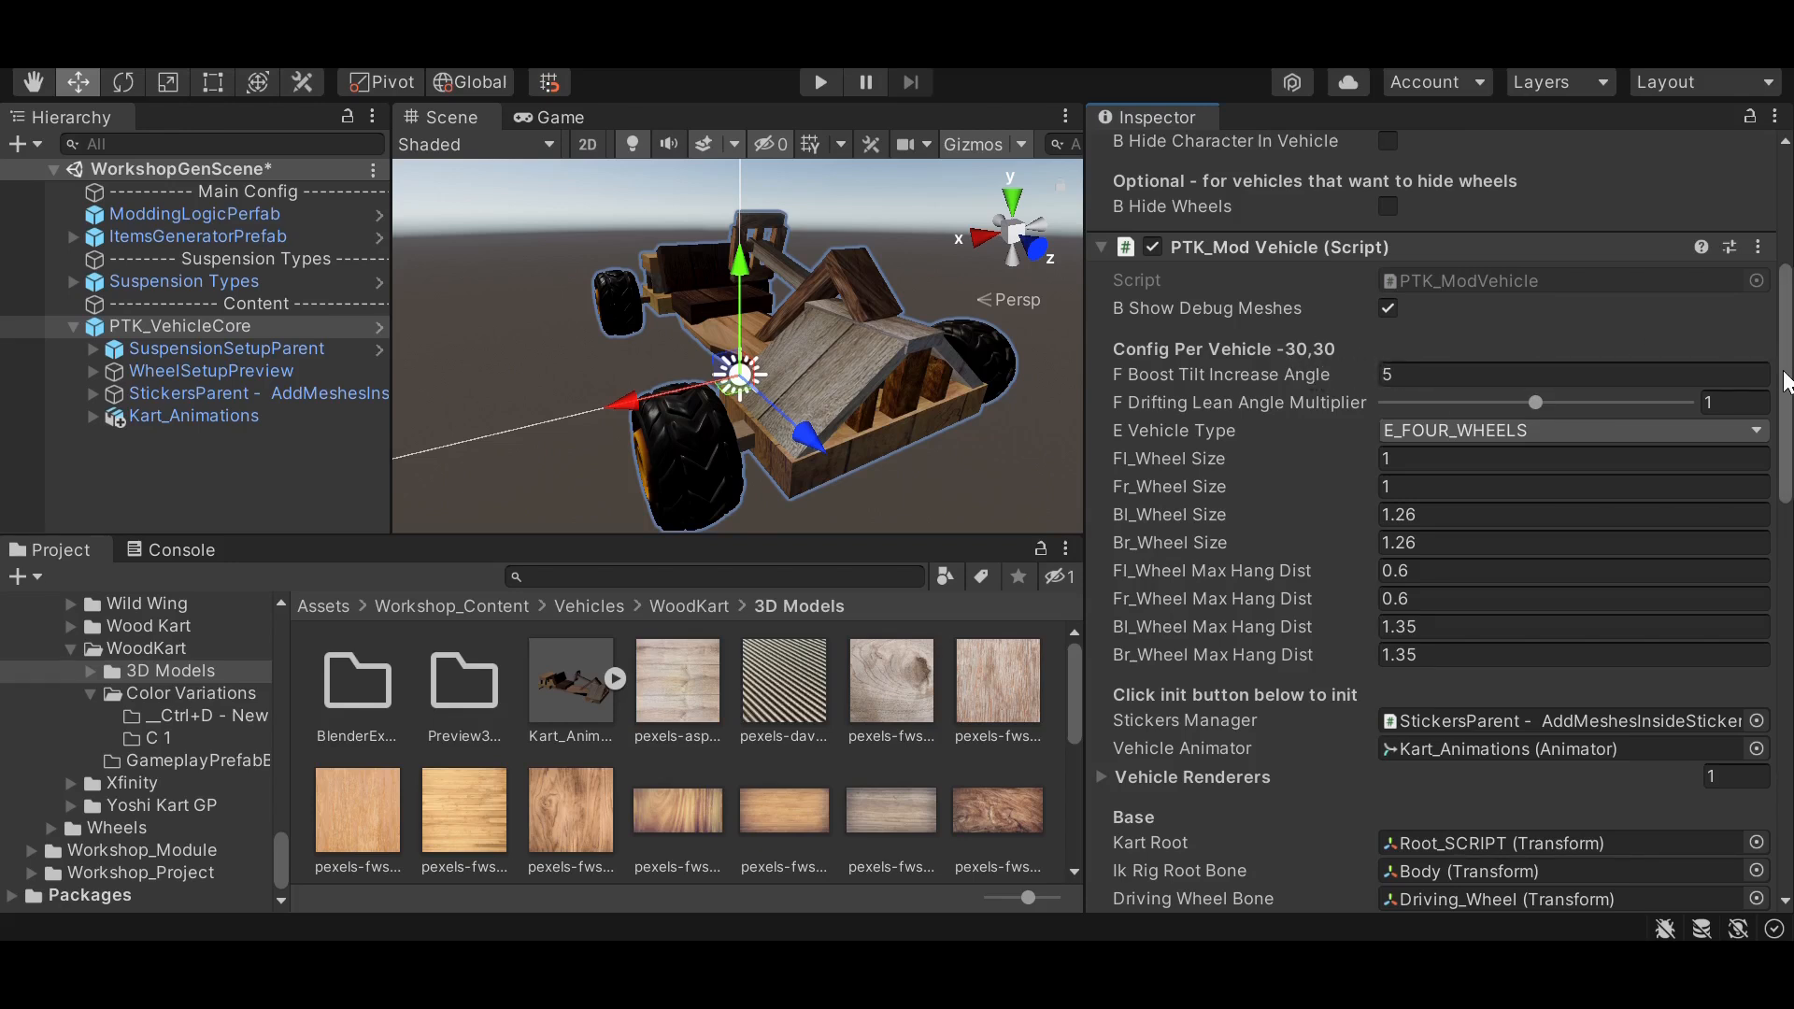
scroll(1243, 369, down, 3)
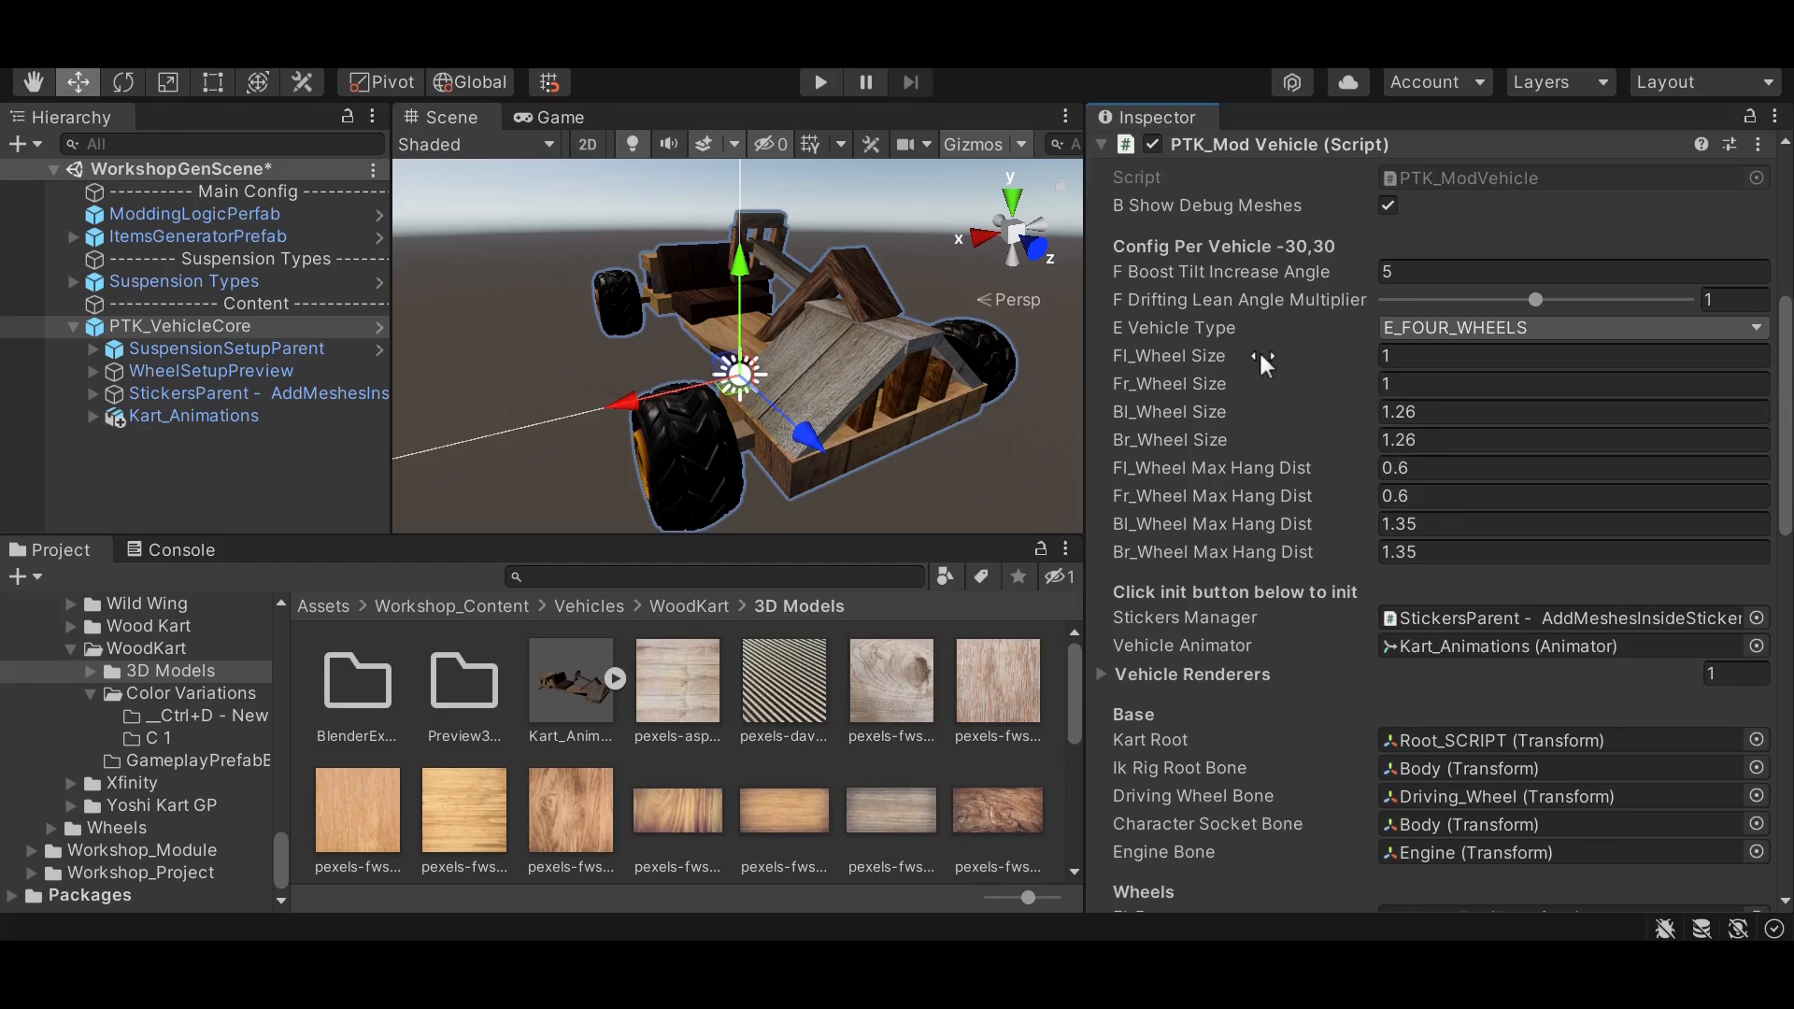
drag(1222, 353, 1307, 413)
key(ctrl+z)
key(ctrl+z)
key(ctrl+z)
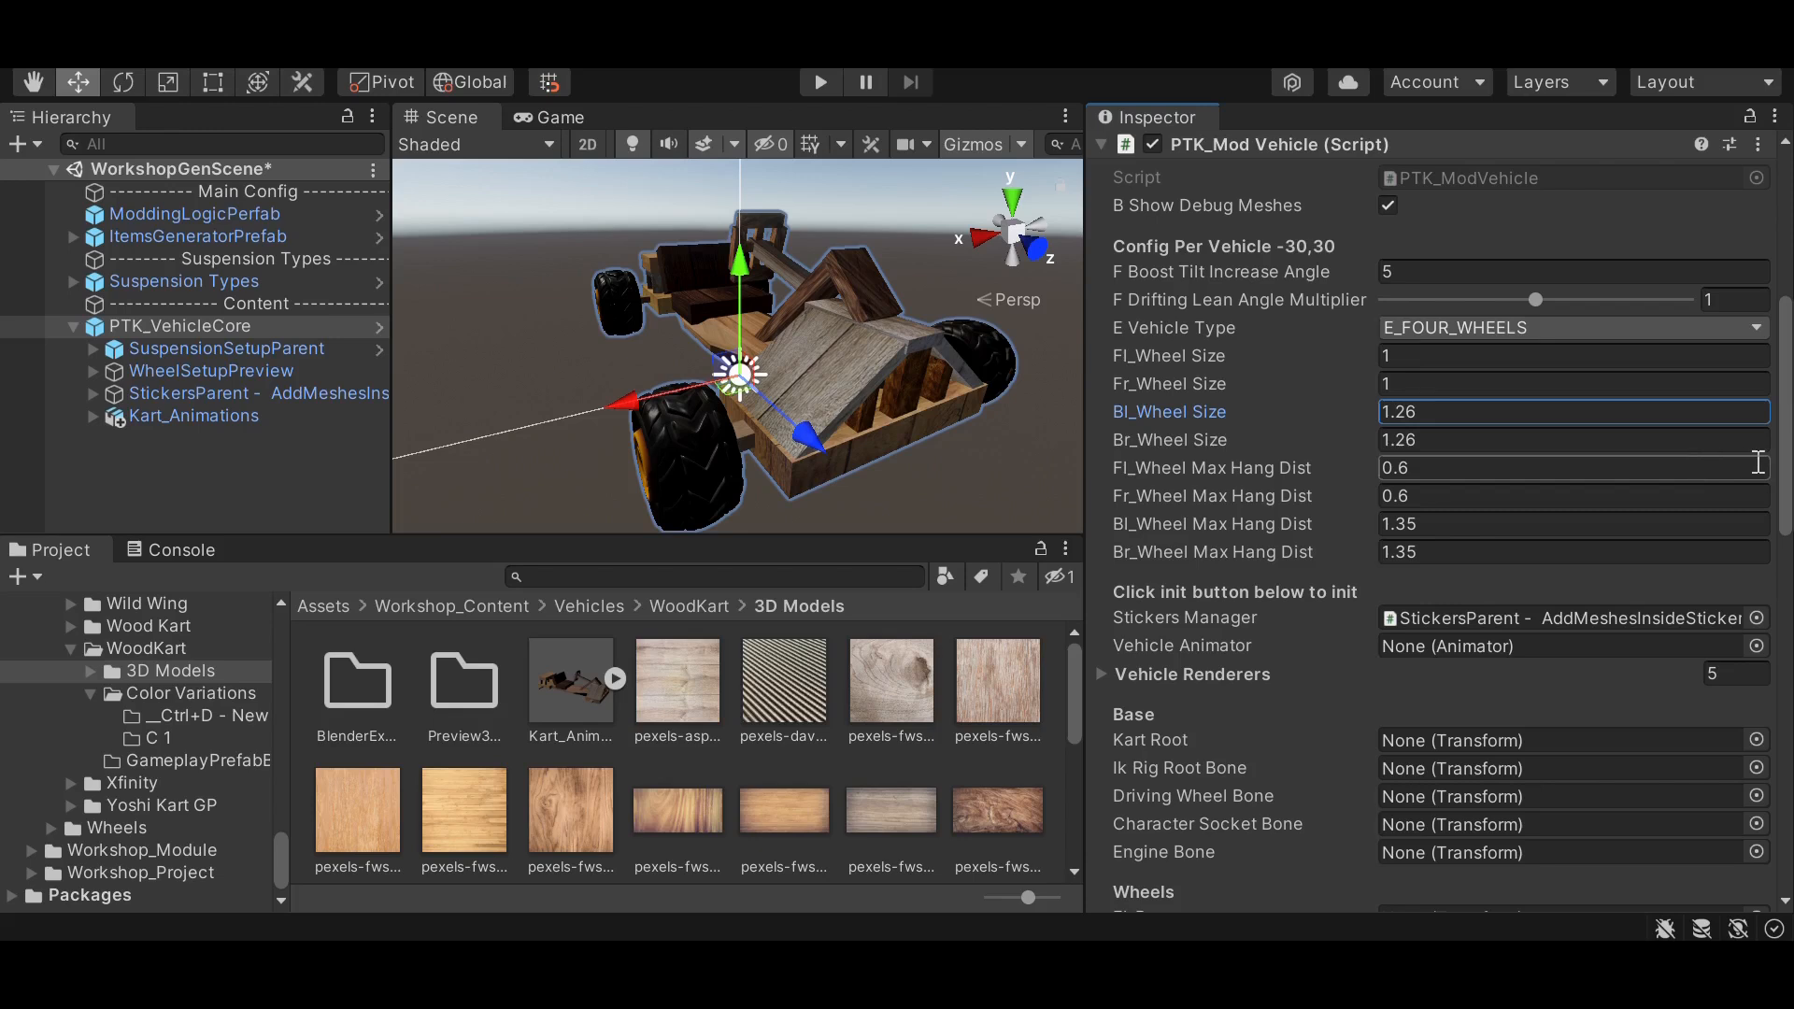
Step: Check the front-left and front-right wheel hang distance fields
scroll(1777, 501, down, 2)
scroll(1777, 500, down, 1)
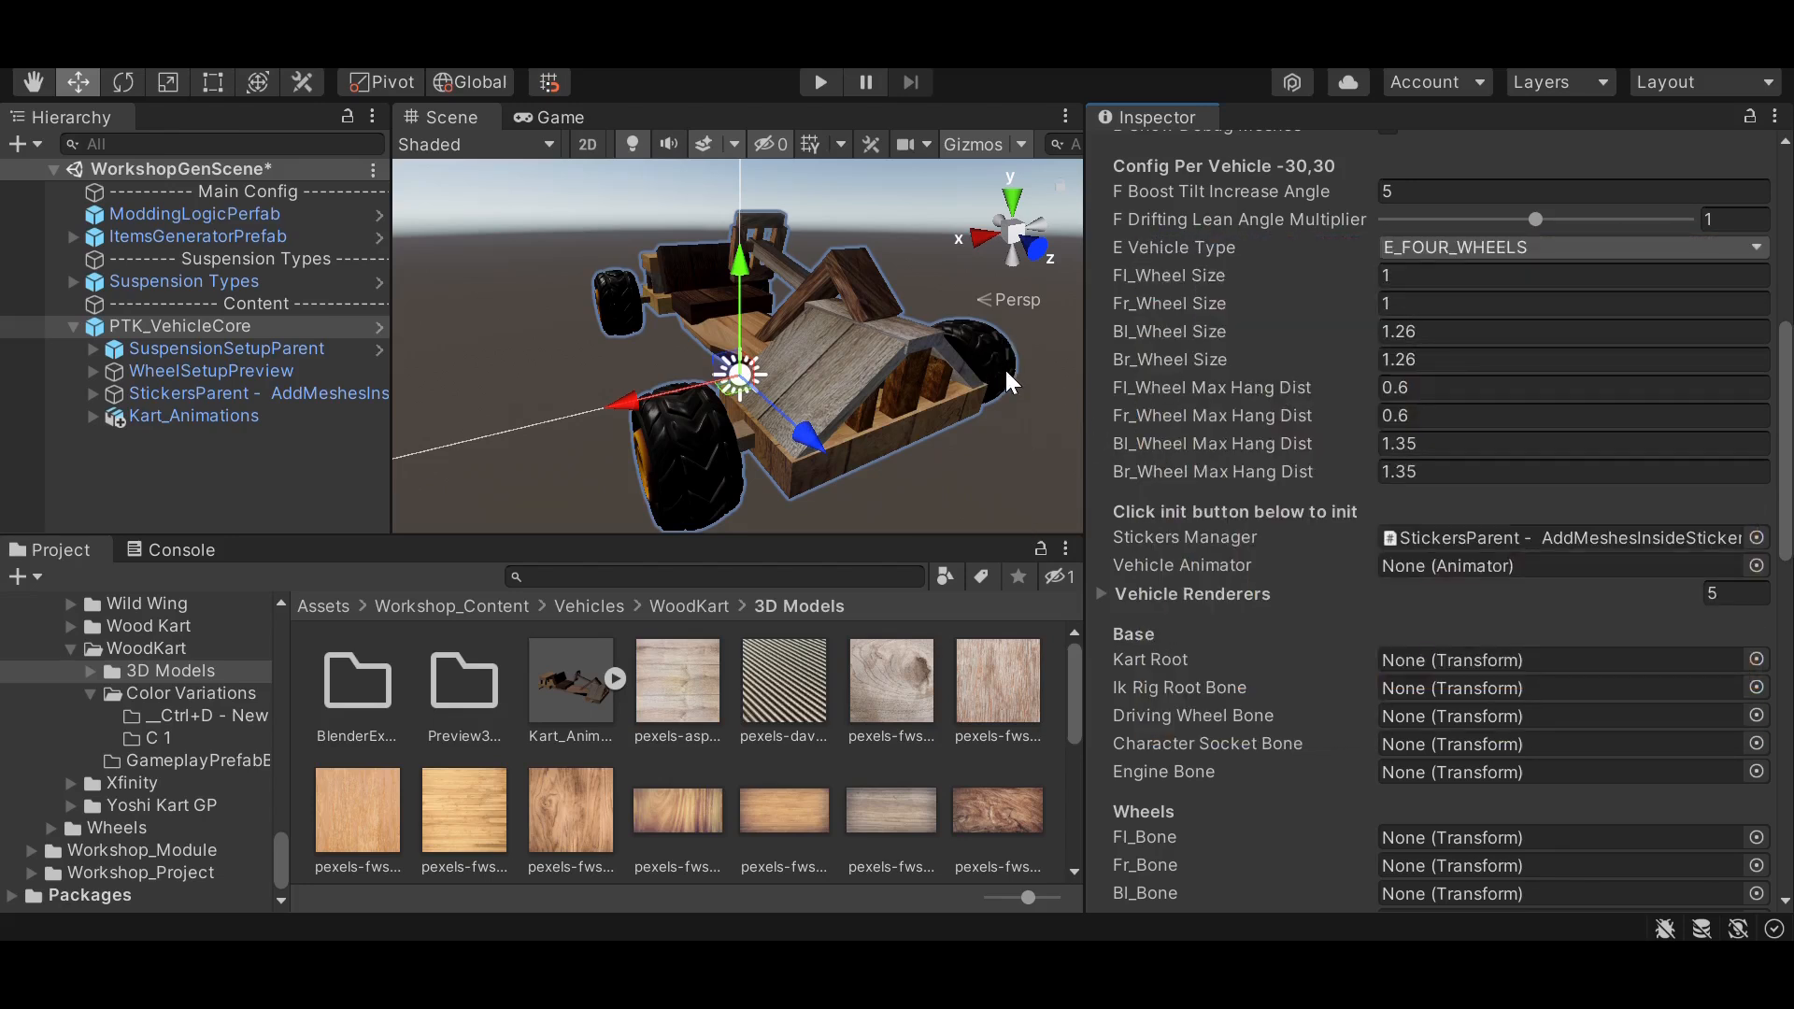
alt+drag(790, 463, 736, 490)
scroll(742, 472, up, 3)
scroll(739, 502, down, 5)
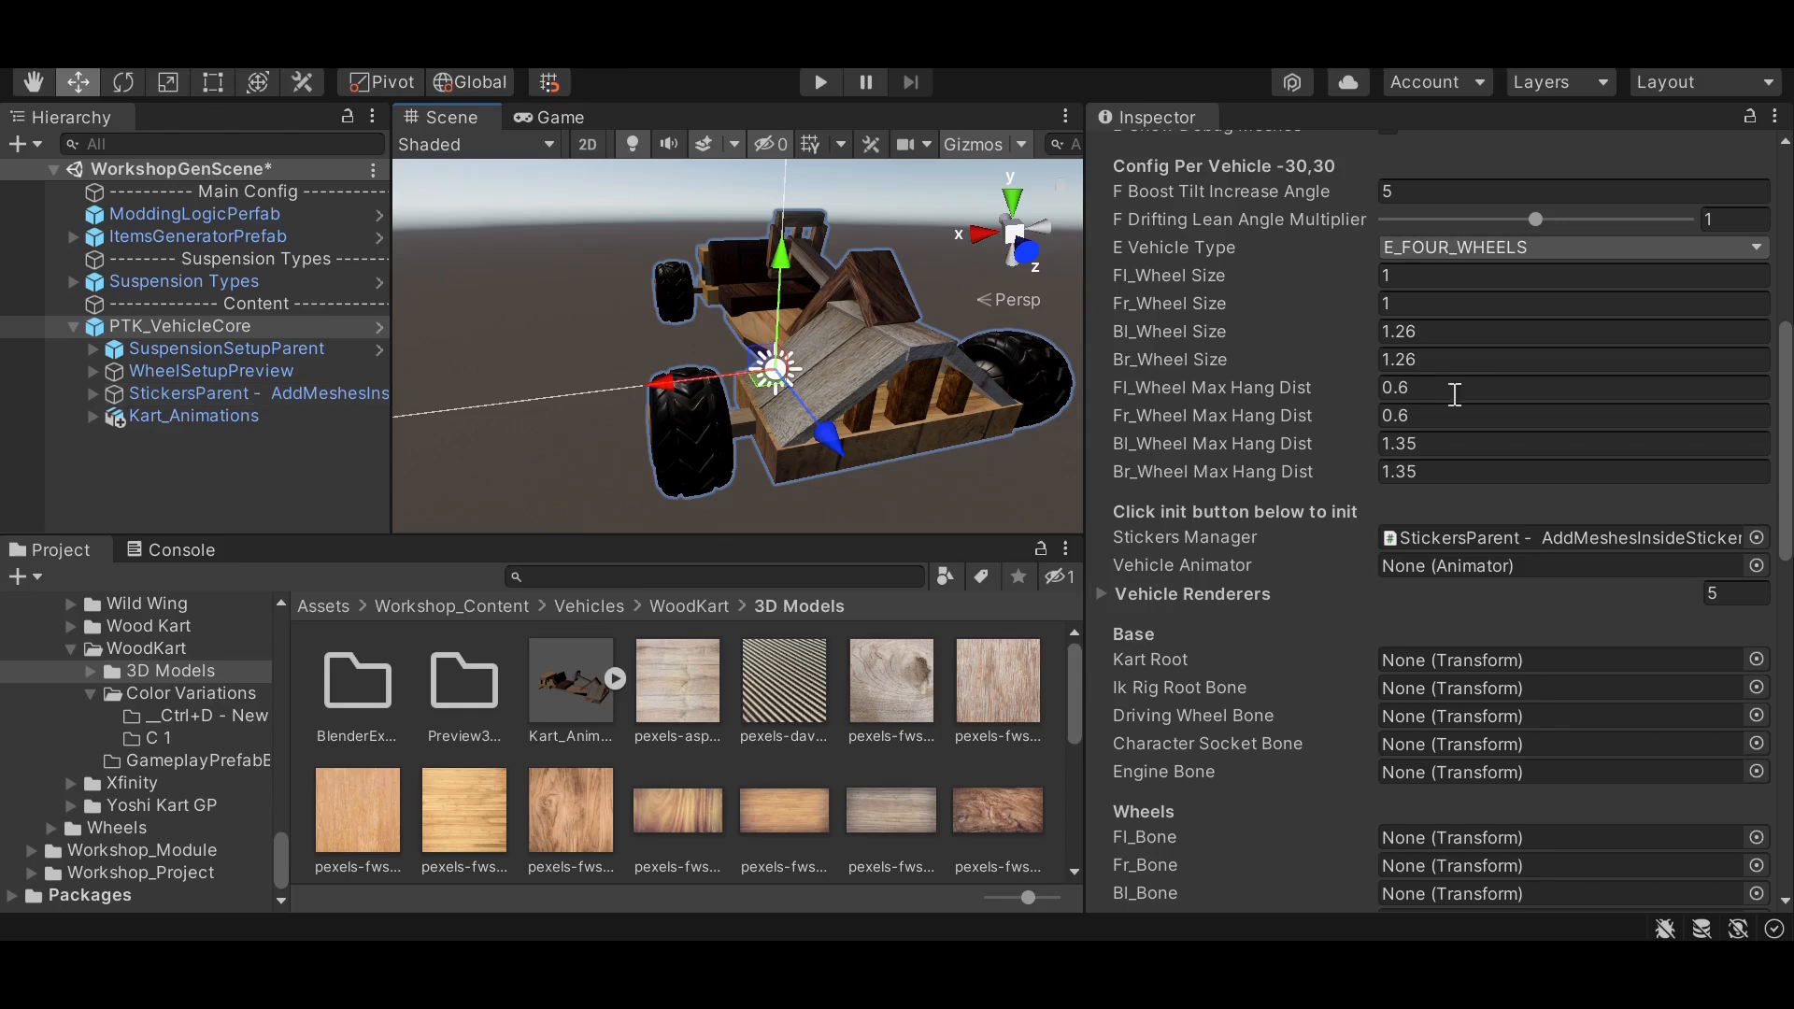
click(1425, 387)
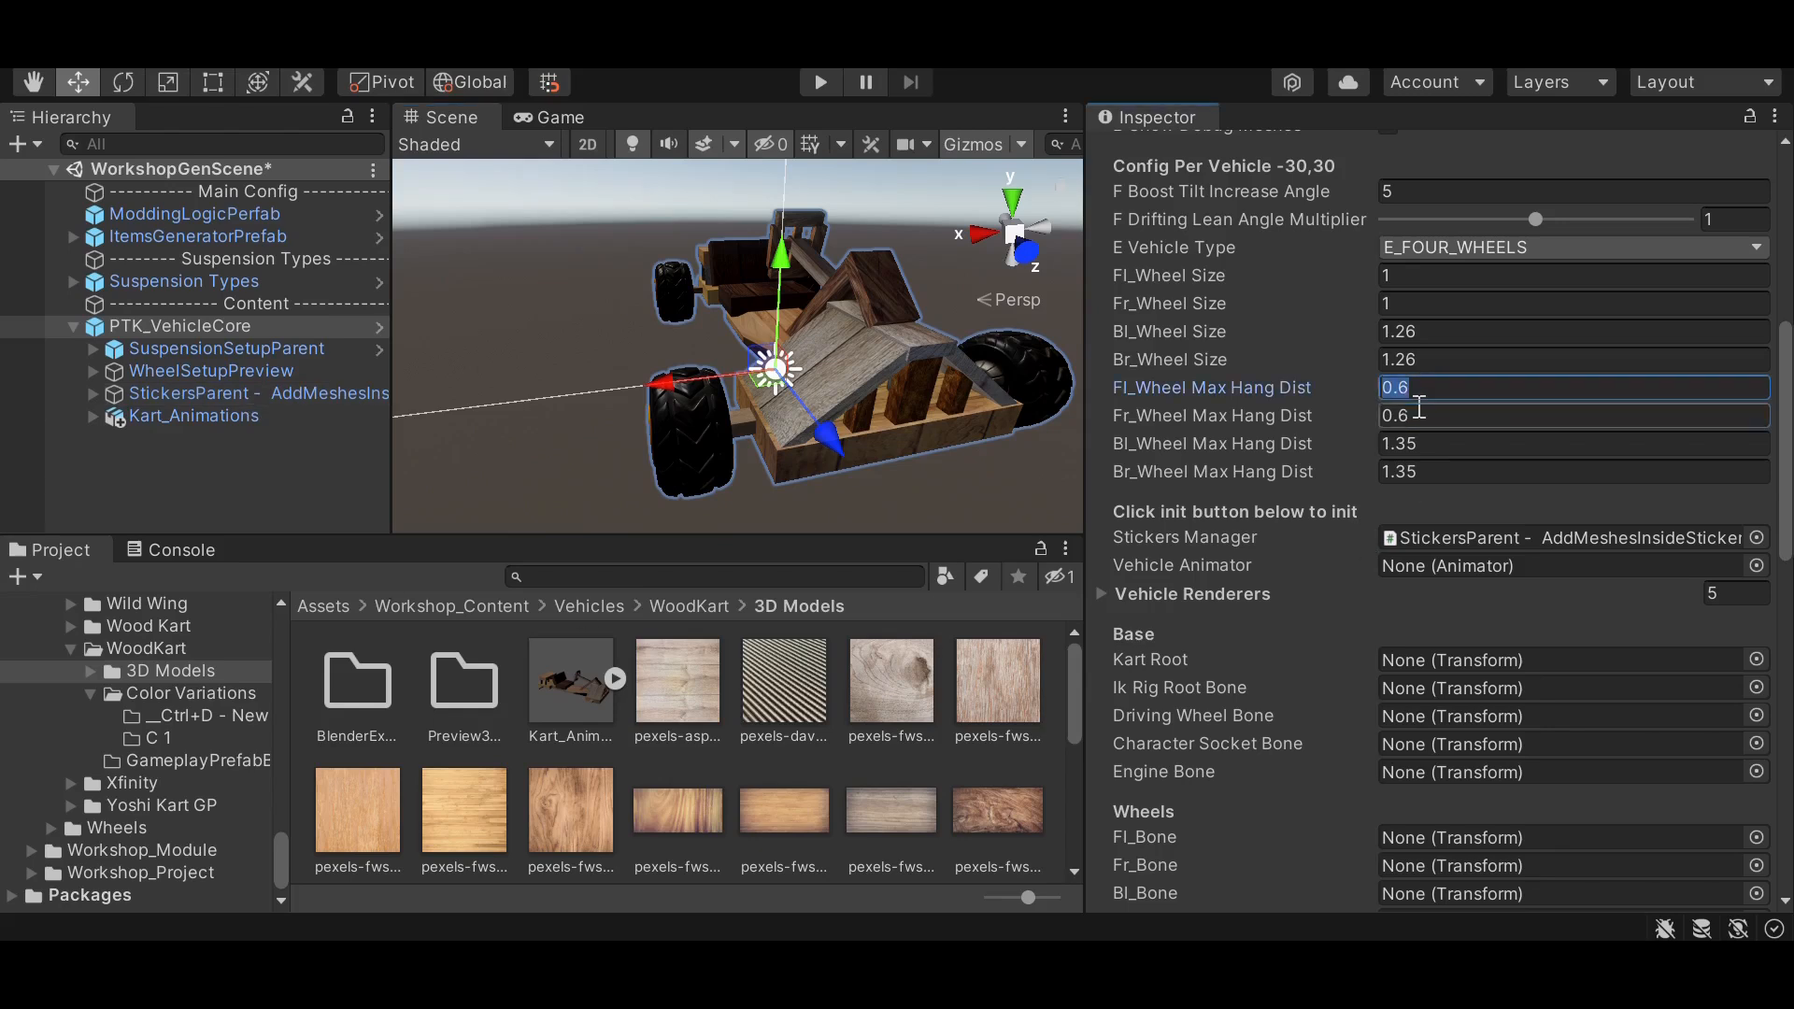
click(1423, 408)
mouse_move(923, 407)
right_down()
mouse_move(928, 388)
mouse_move(925, 420)
right_up()
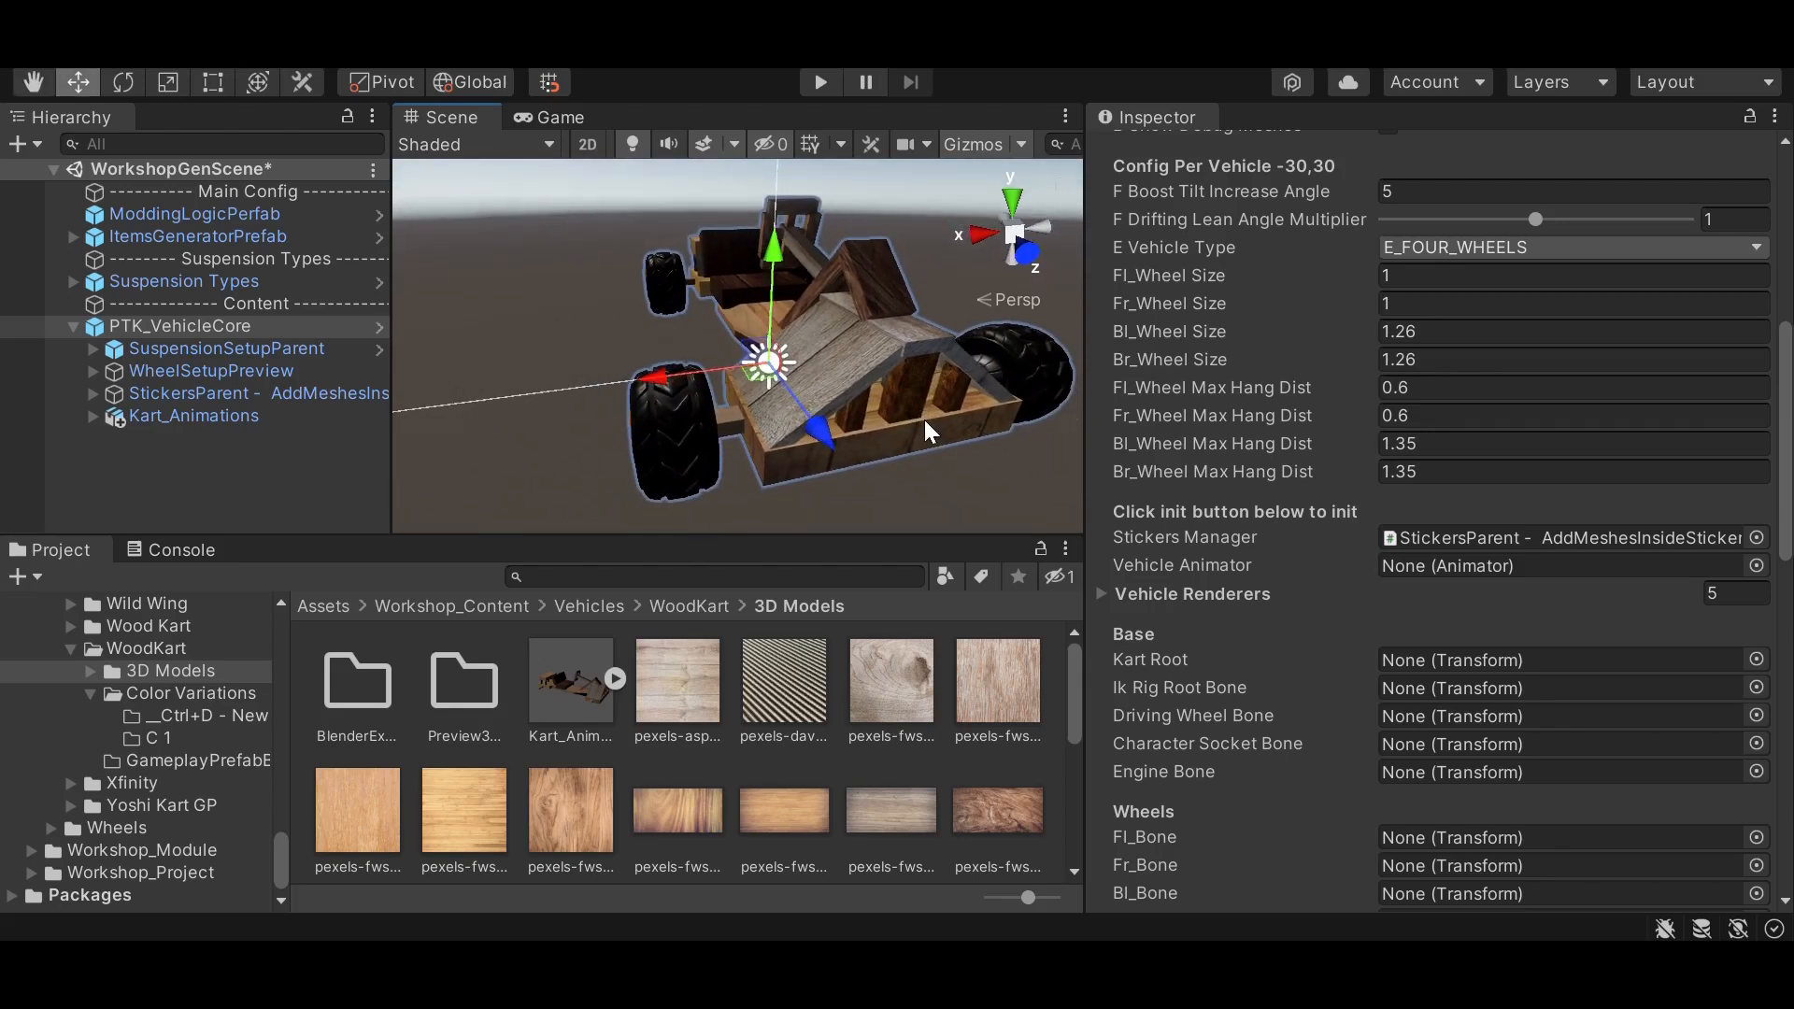
Step: Re-initialize the model so Kart_Animations, bones, FX-Pipe exhausts and clips are reassigned
drag(1786, 503, 1787, 752)
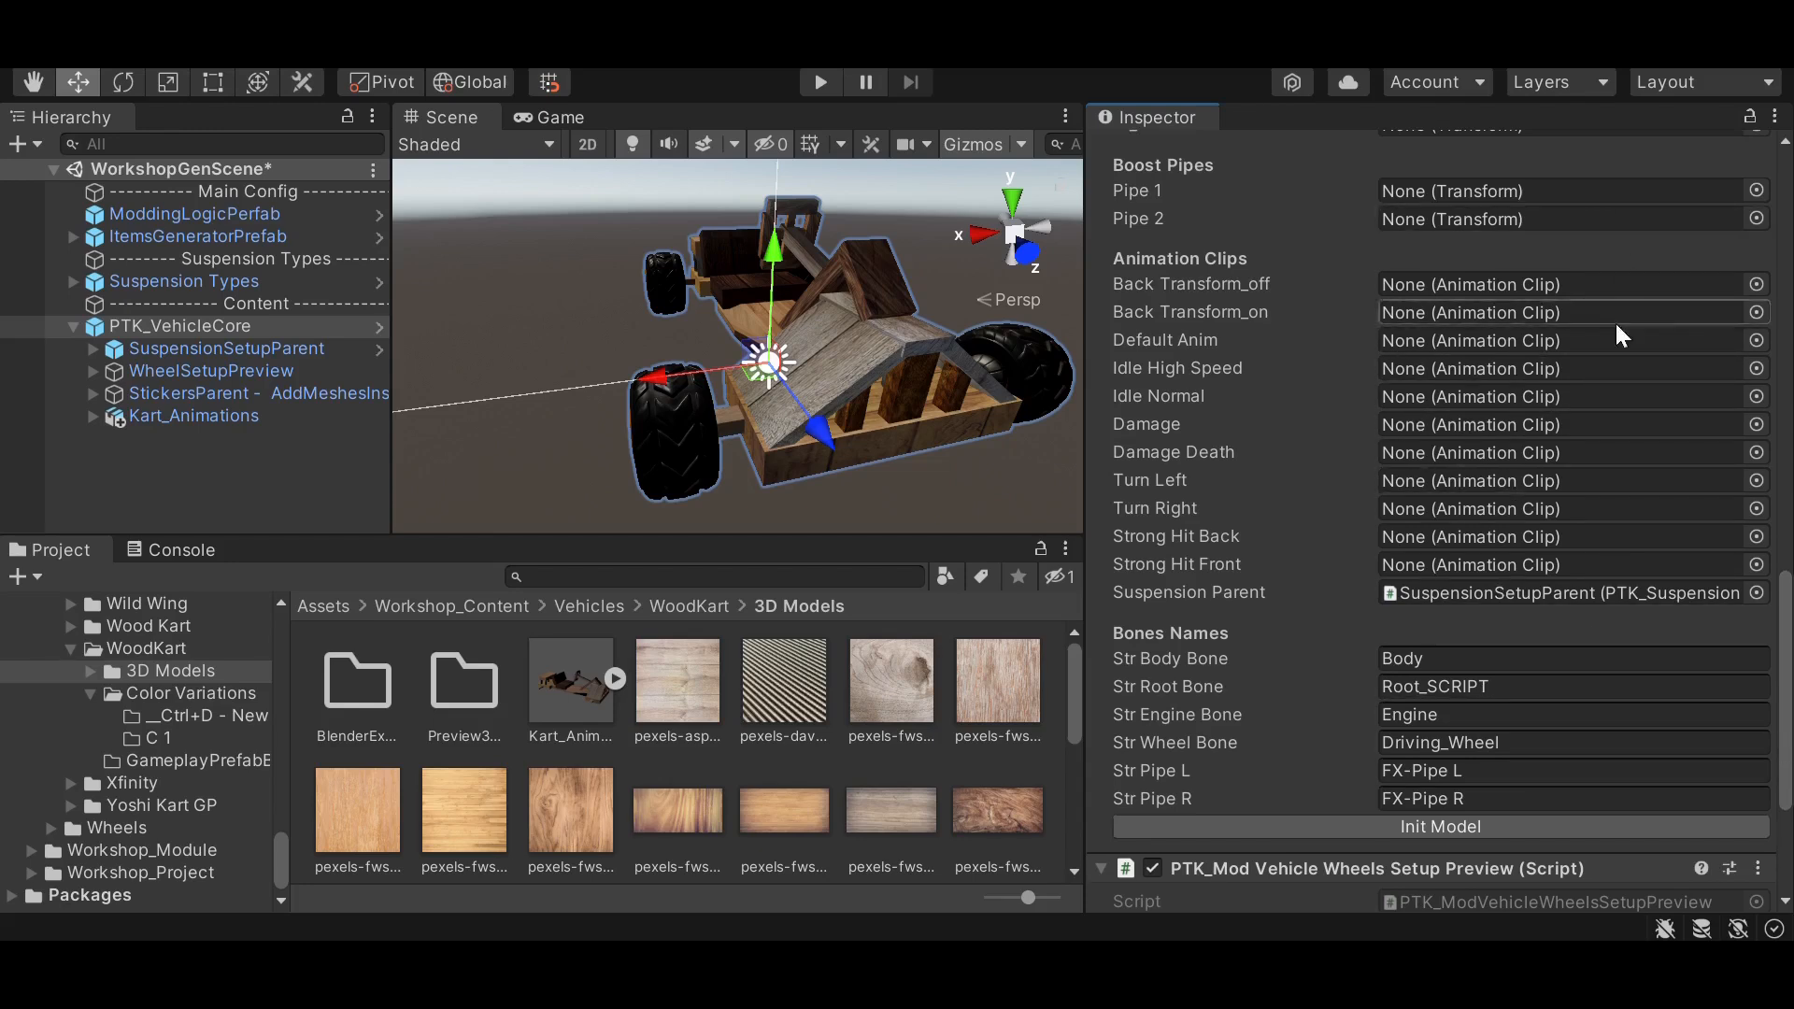
click(1408, 828)
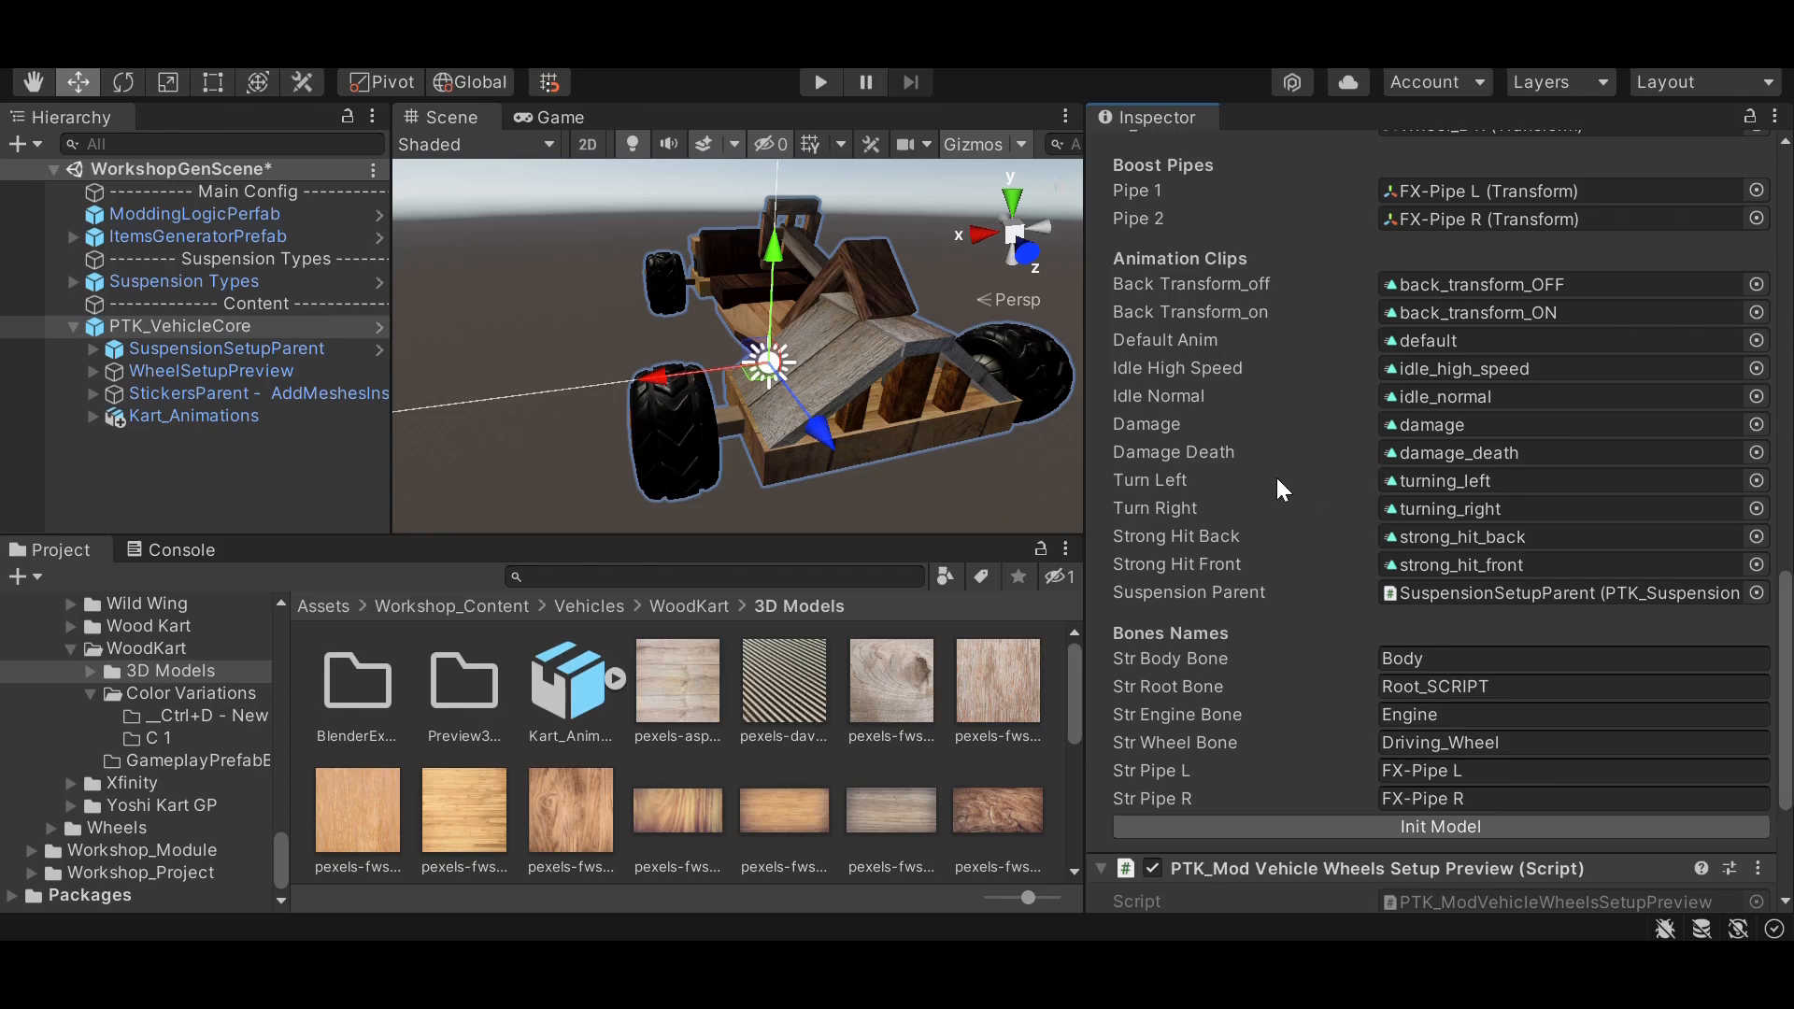
drag(1786, 598, 1785, 292)
alt+drag(855, 388, 920, 341)
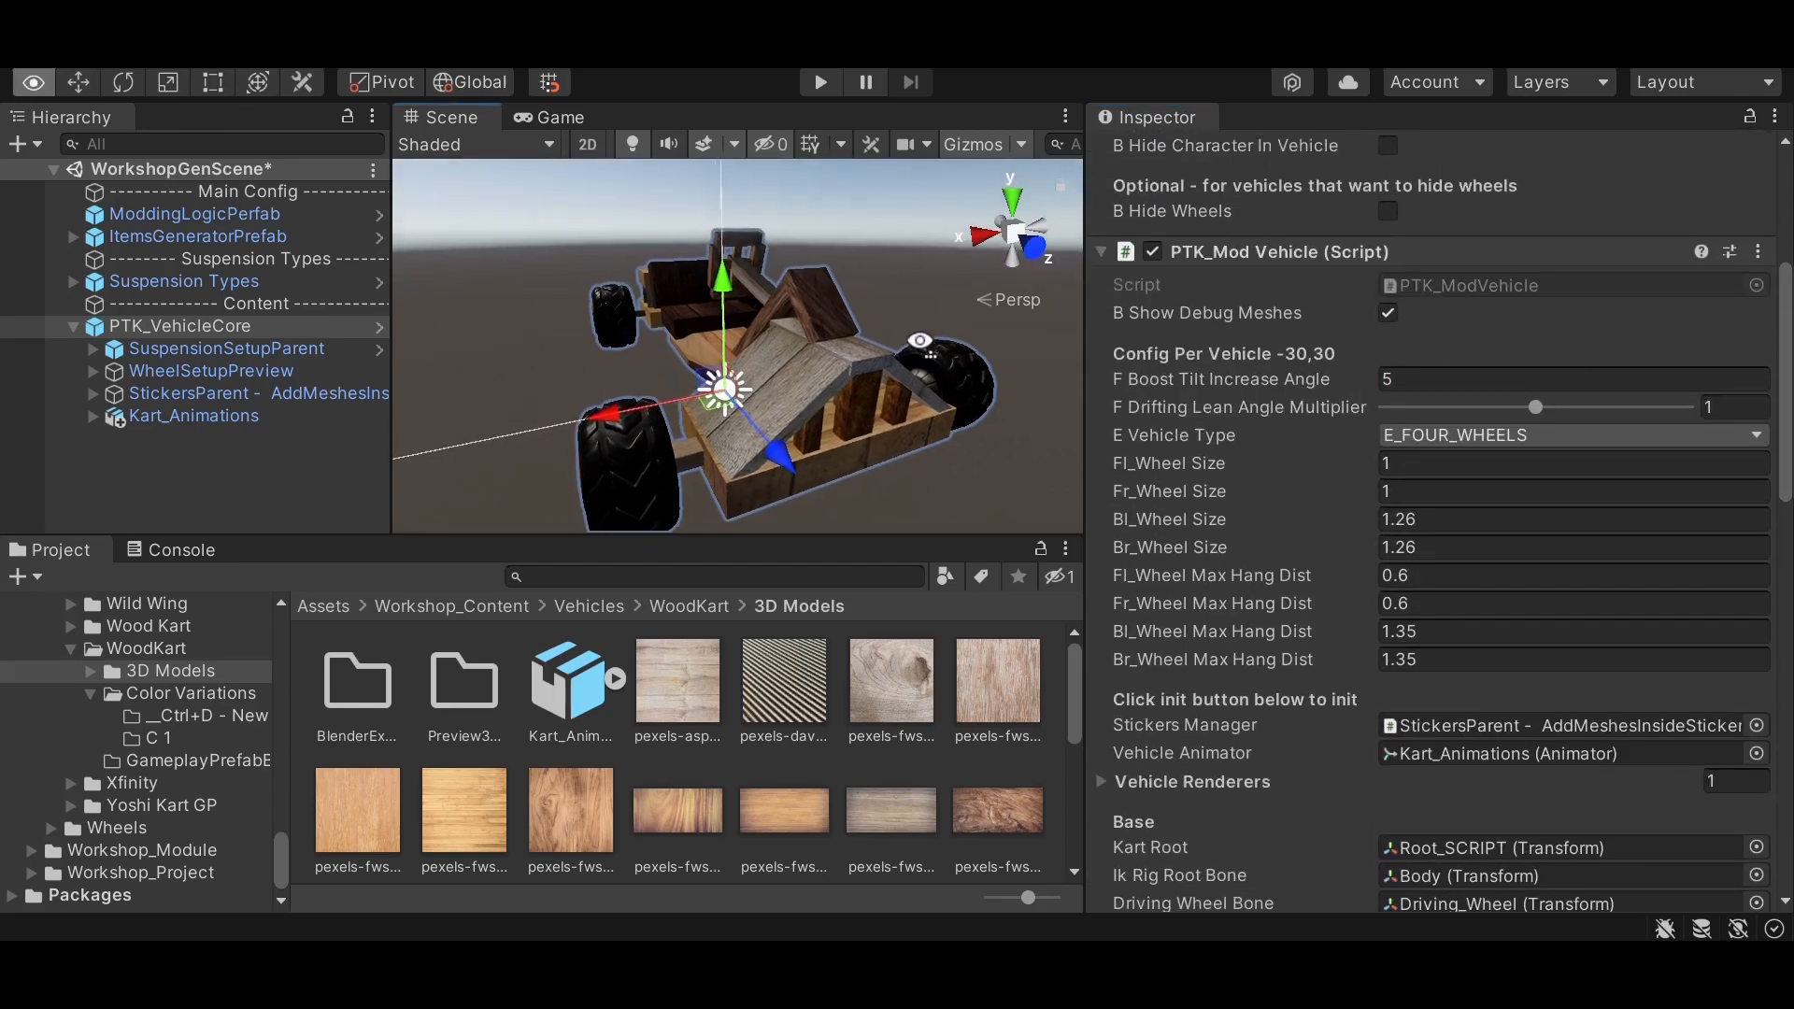
scroll(920, 341, up, 3)
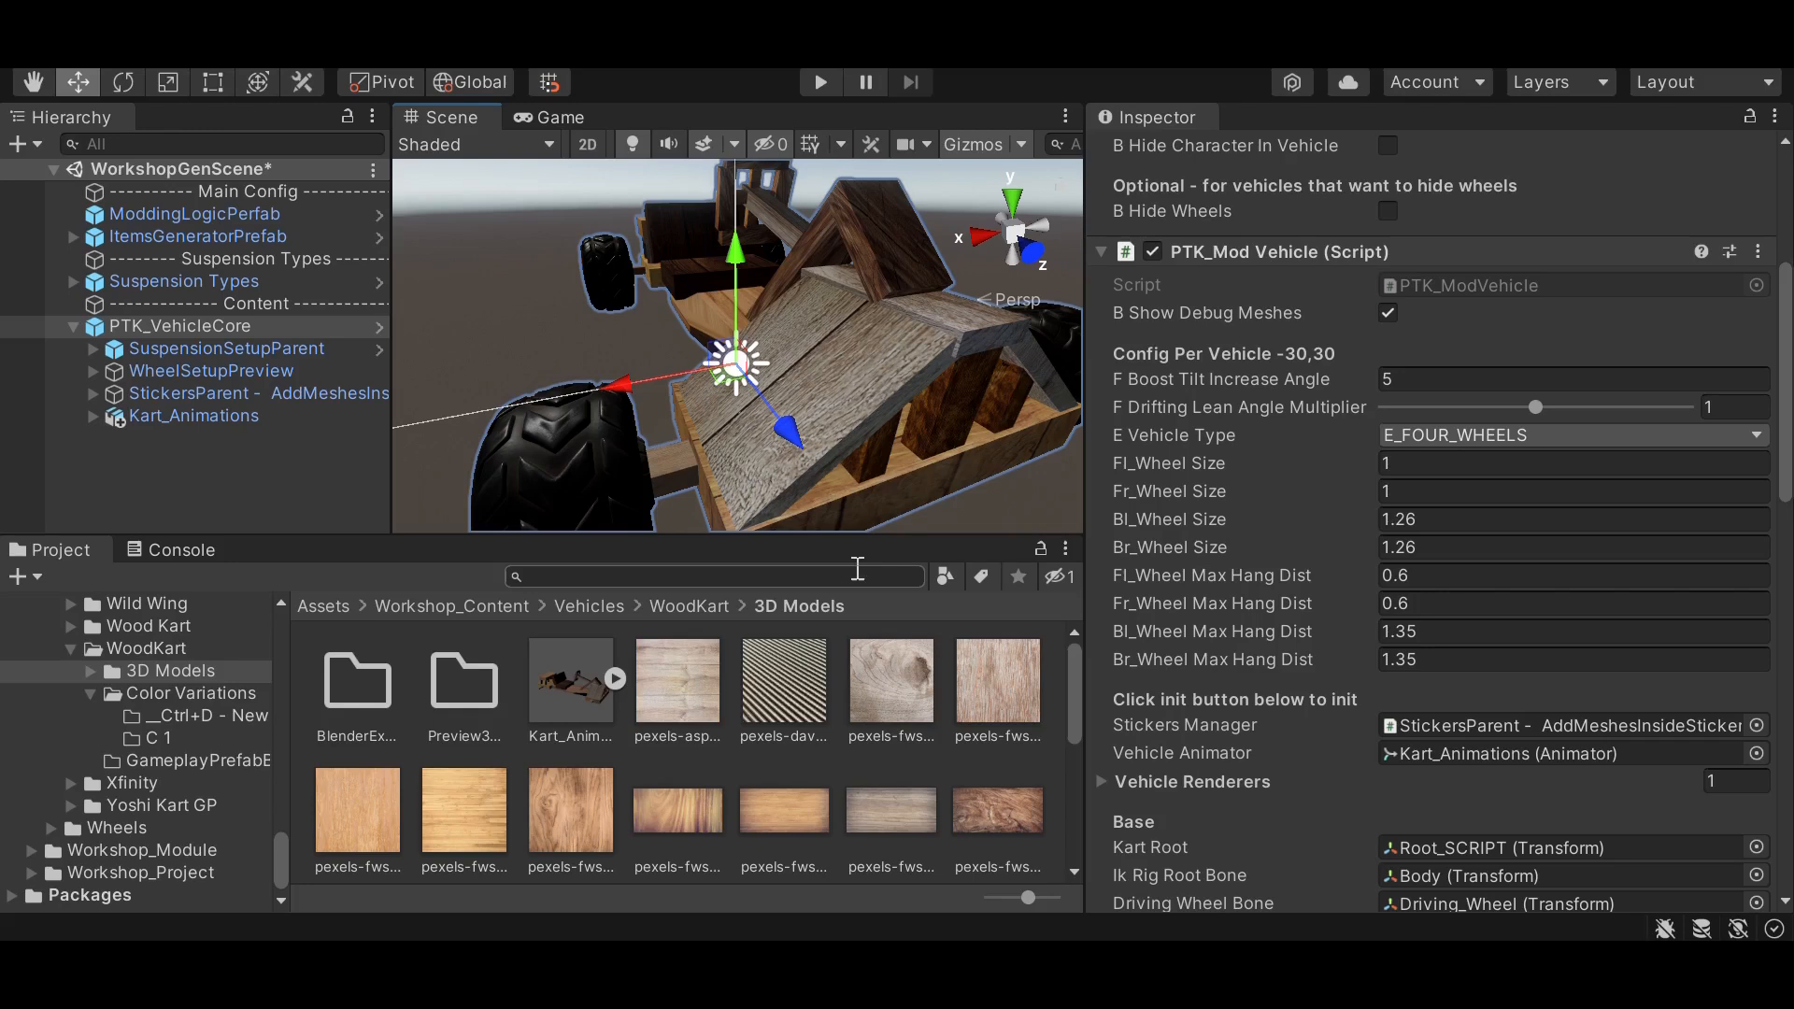
Step: Expand Workshop_Module > Prefabs in the Project tree and open SuspensionTypes
alt+drag(738, 430, 855, 389)
scroll(820, 412, down, 2)
scroll(853, 392, up, 2)
scroll(734, 486, down, 4)
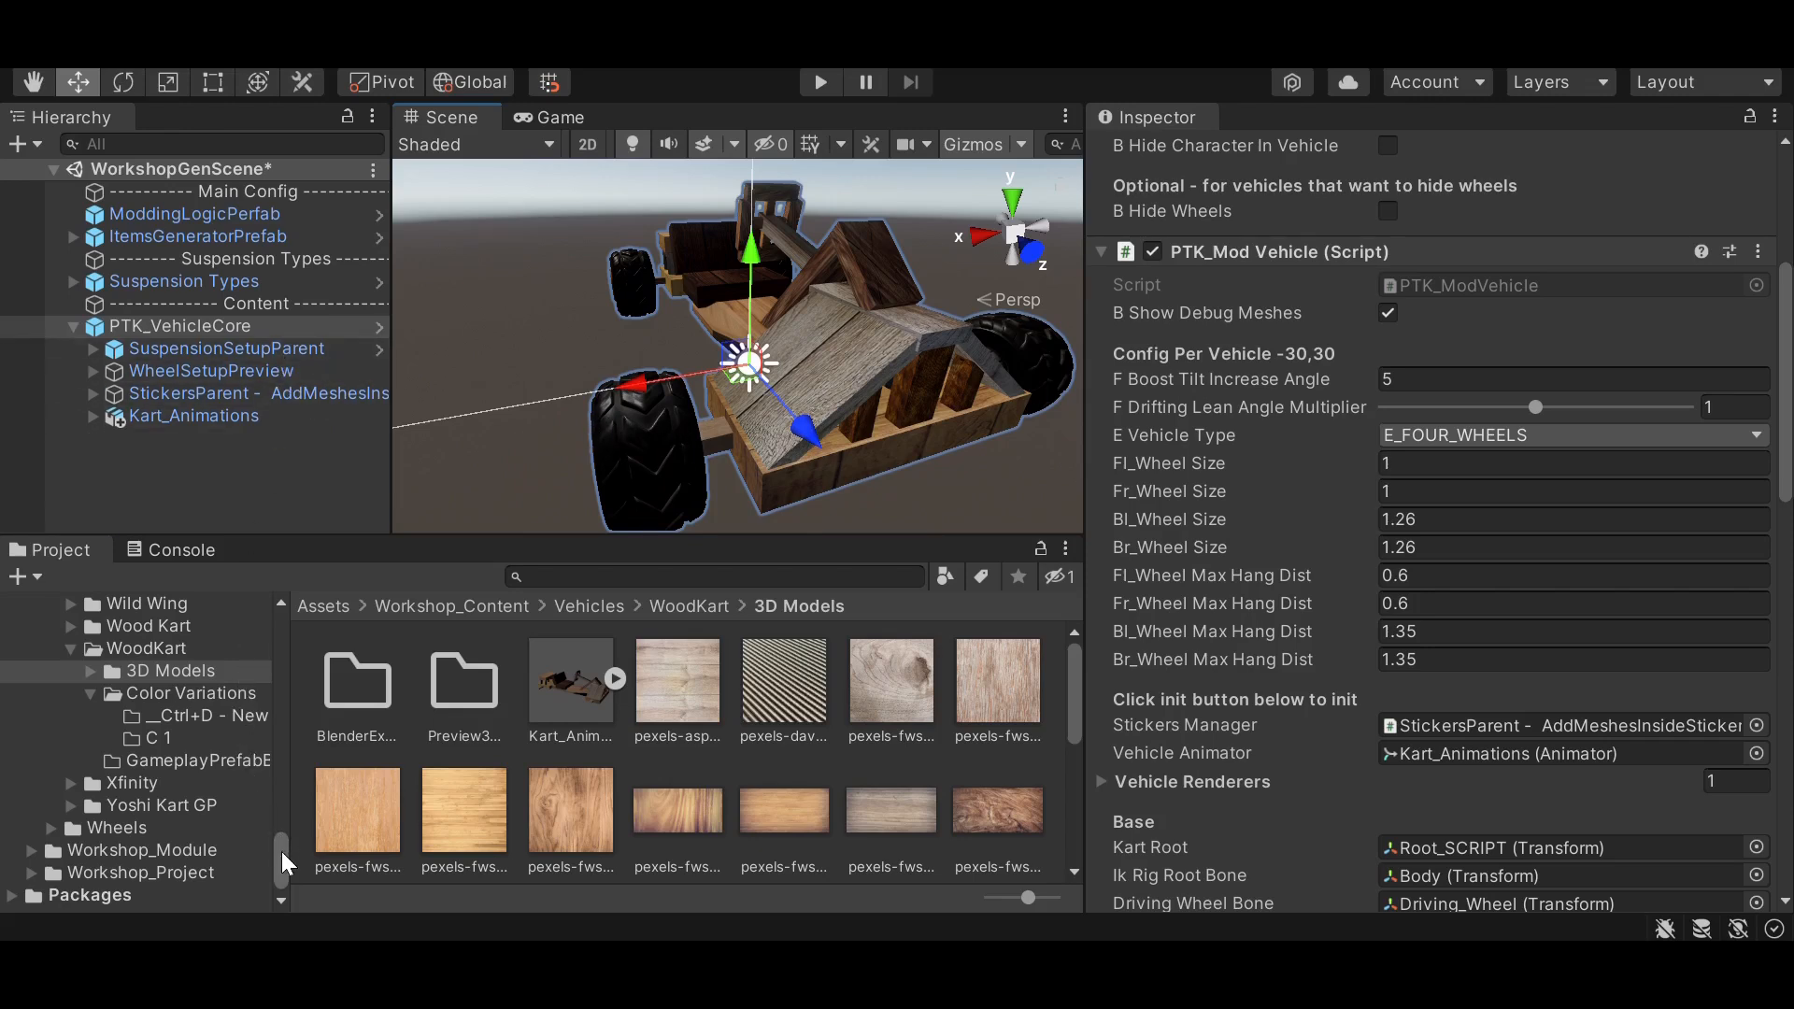
click(31, 850)
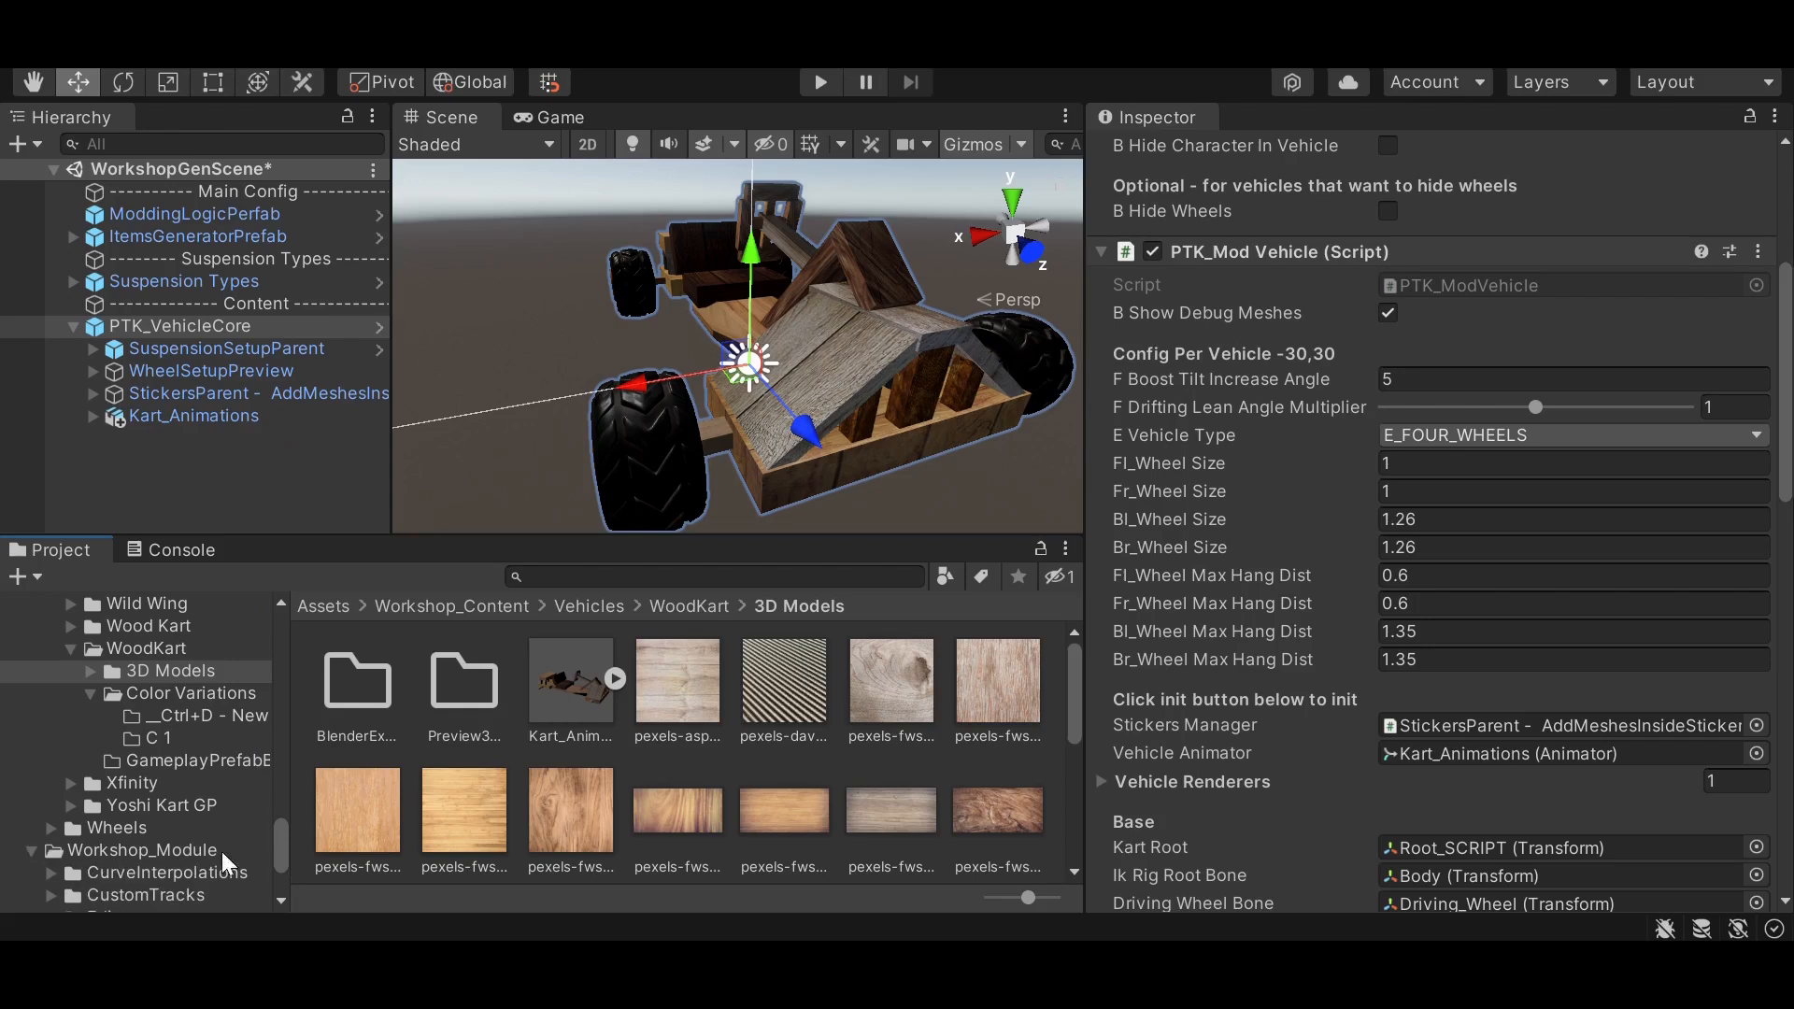
drag(284, 833, 286, 850)
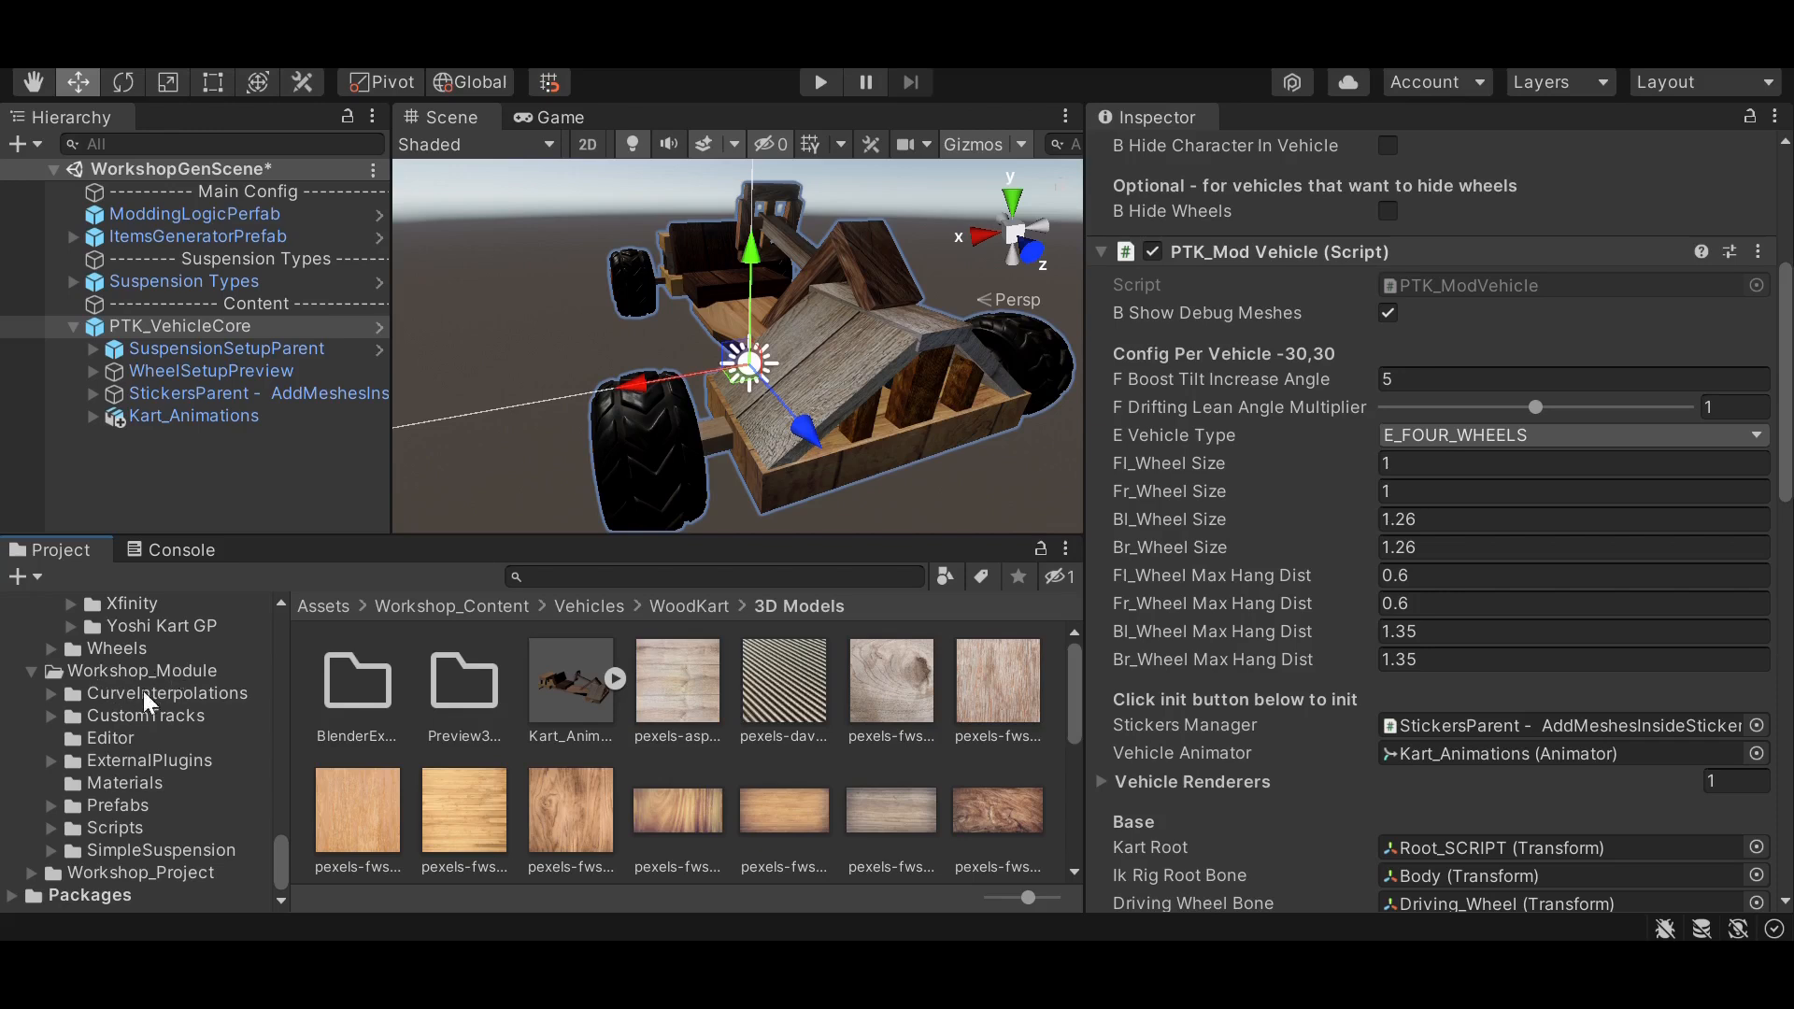
click(51, 805)
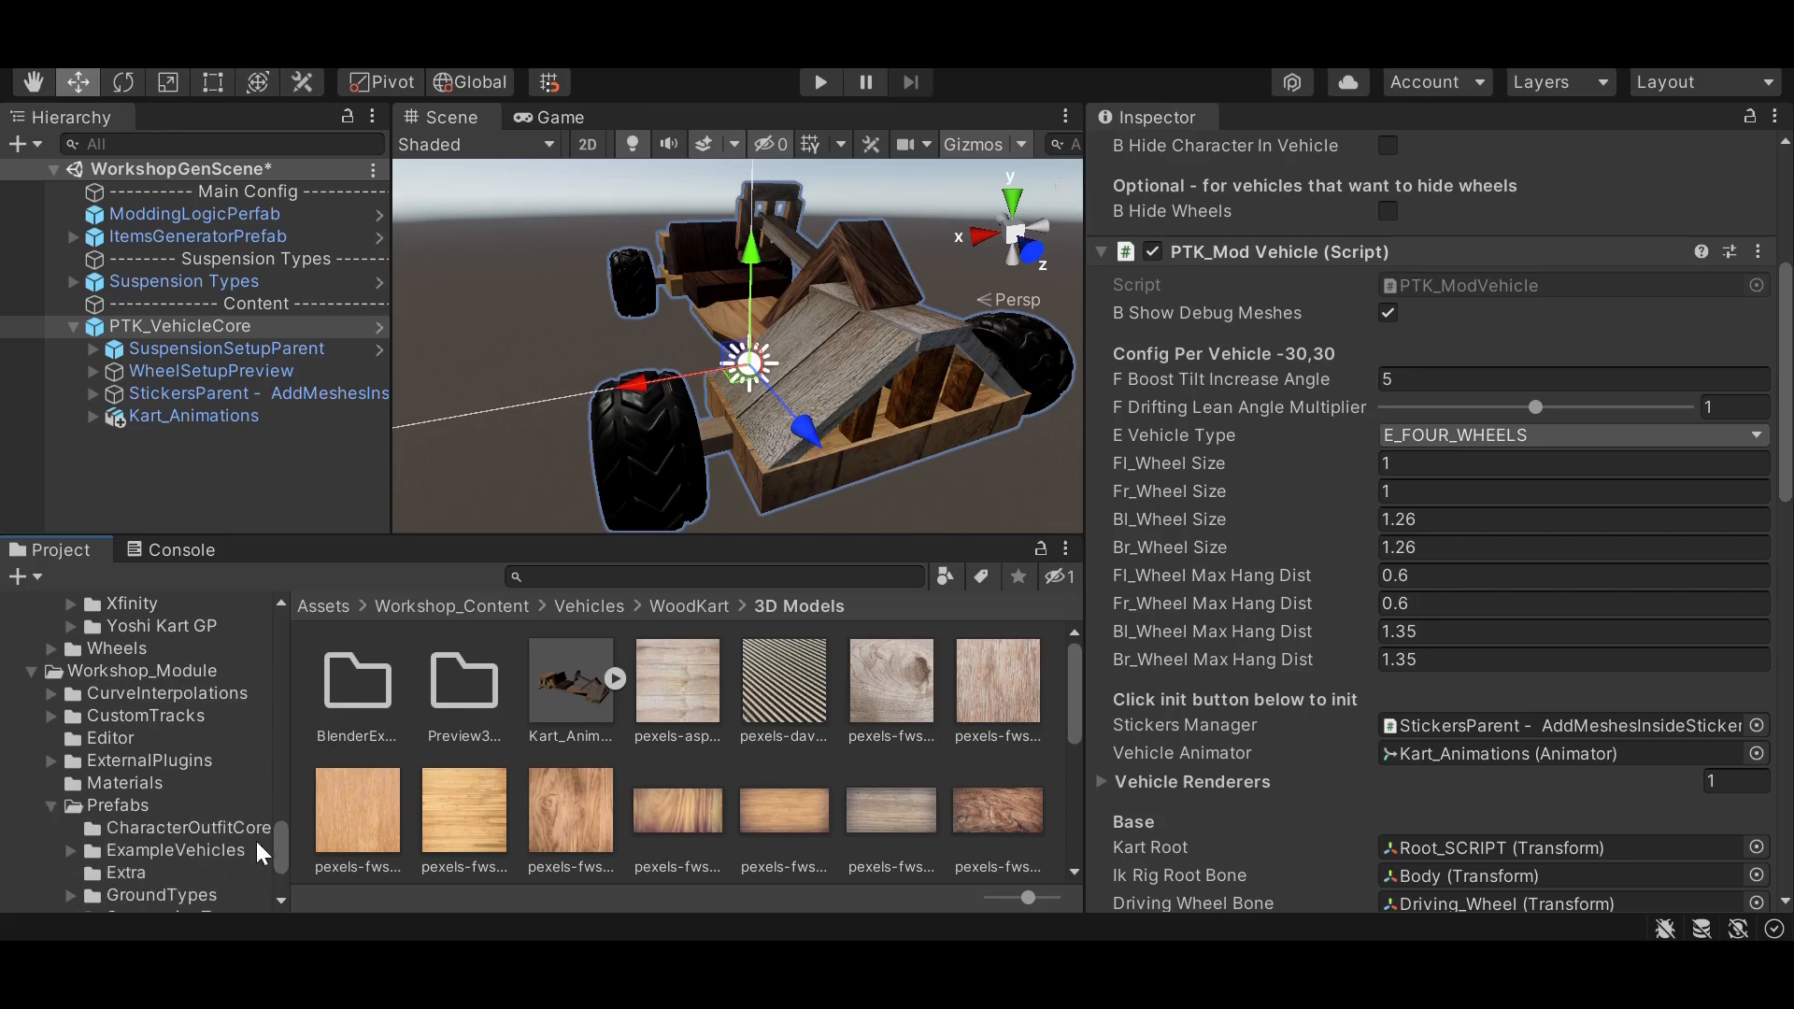
drag(283, 841, 284, 860)
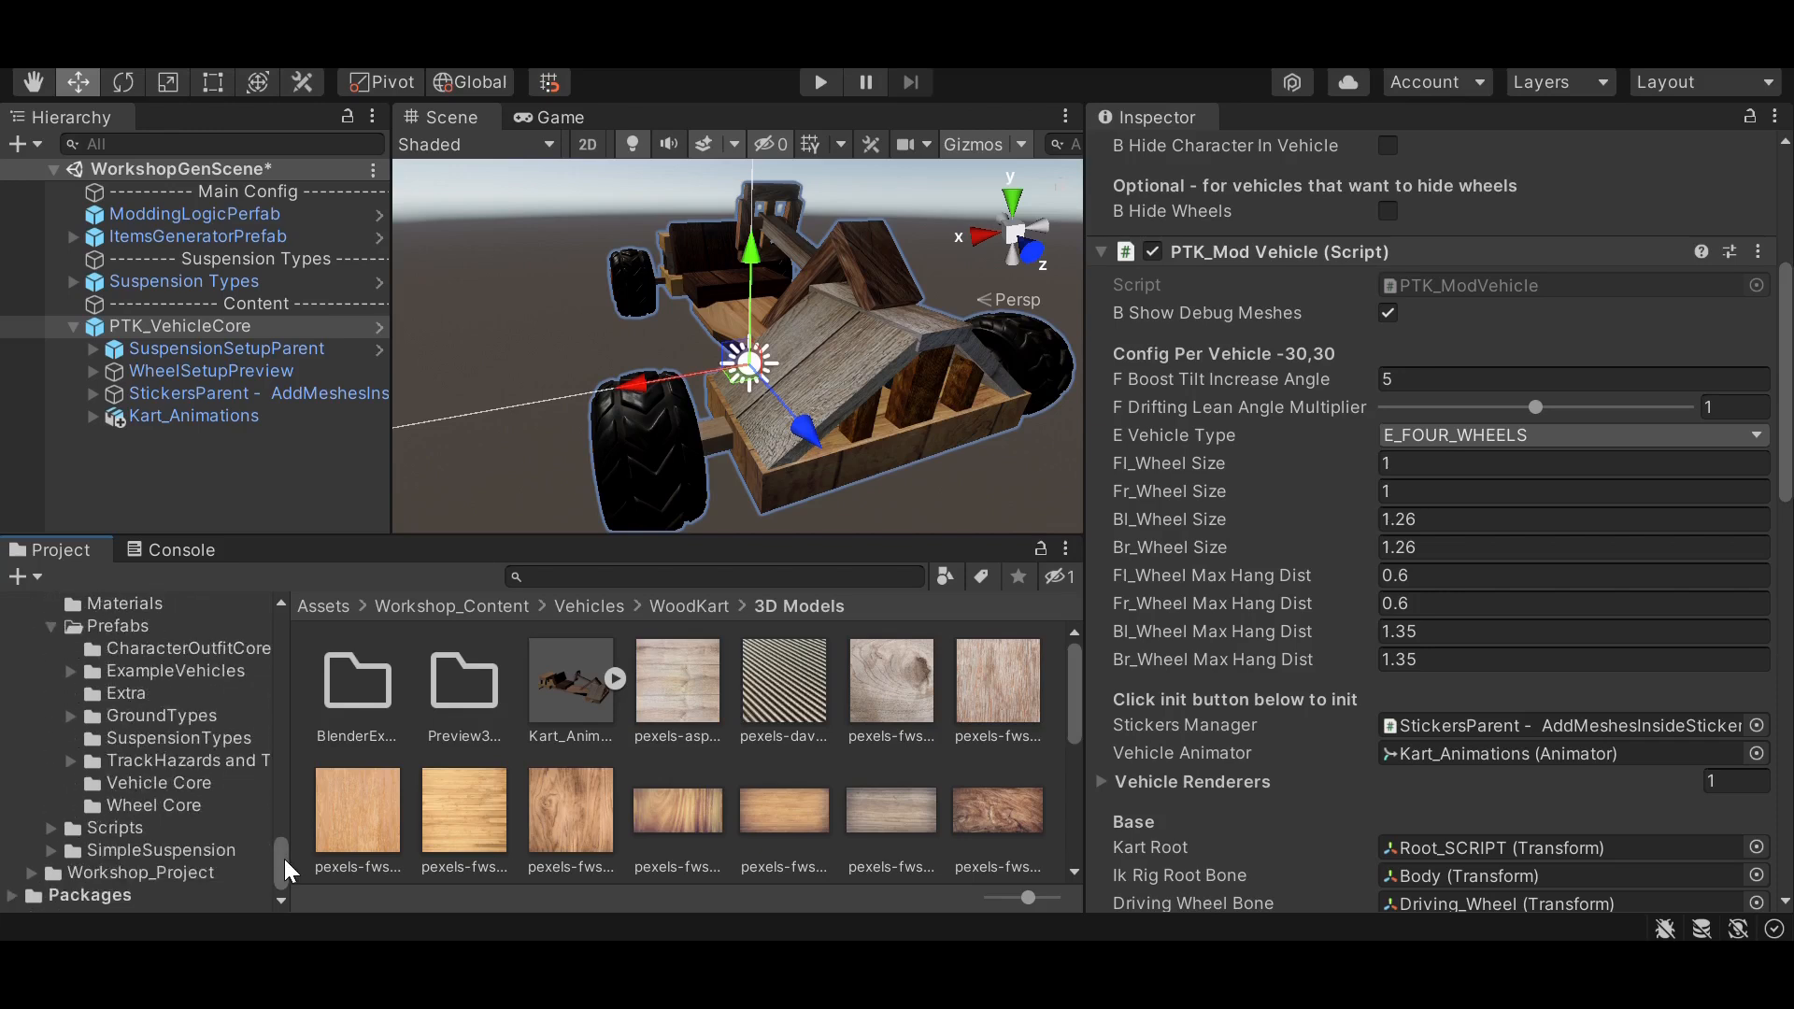
click(194, 746)
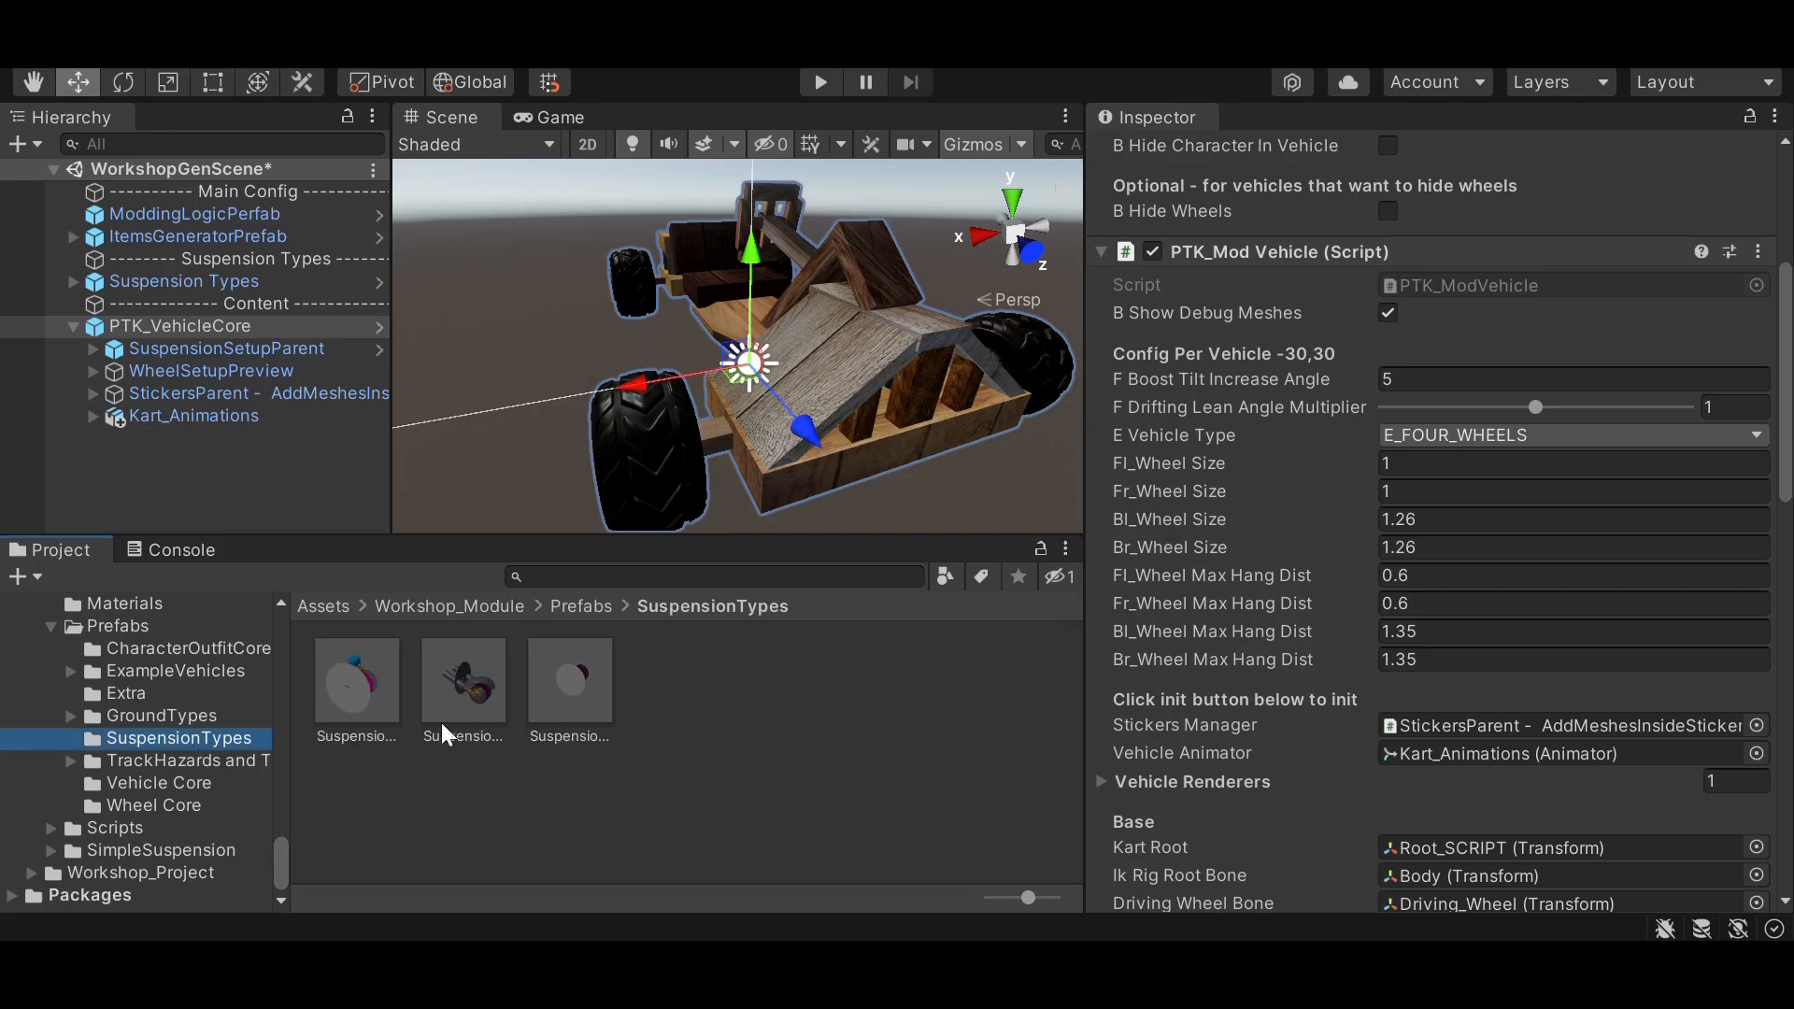
scroll(822, 331, up, 6)
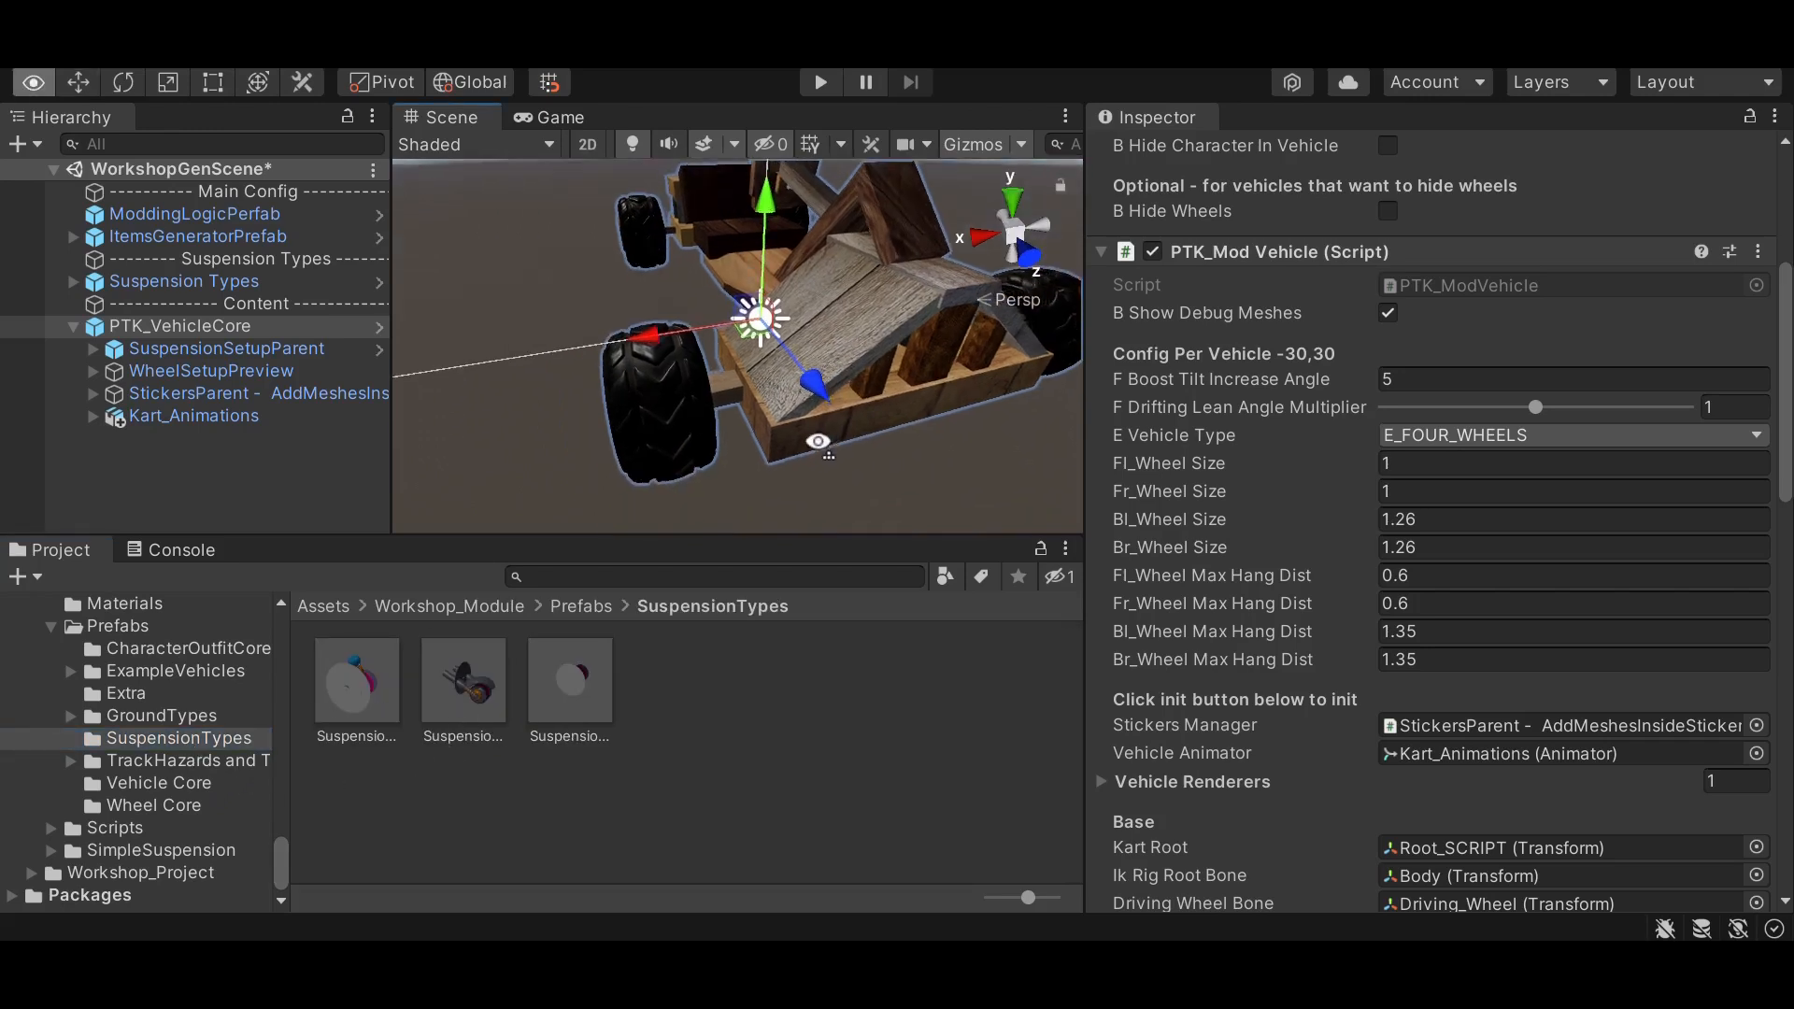
alt+drag(733, 439, 723, 385)
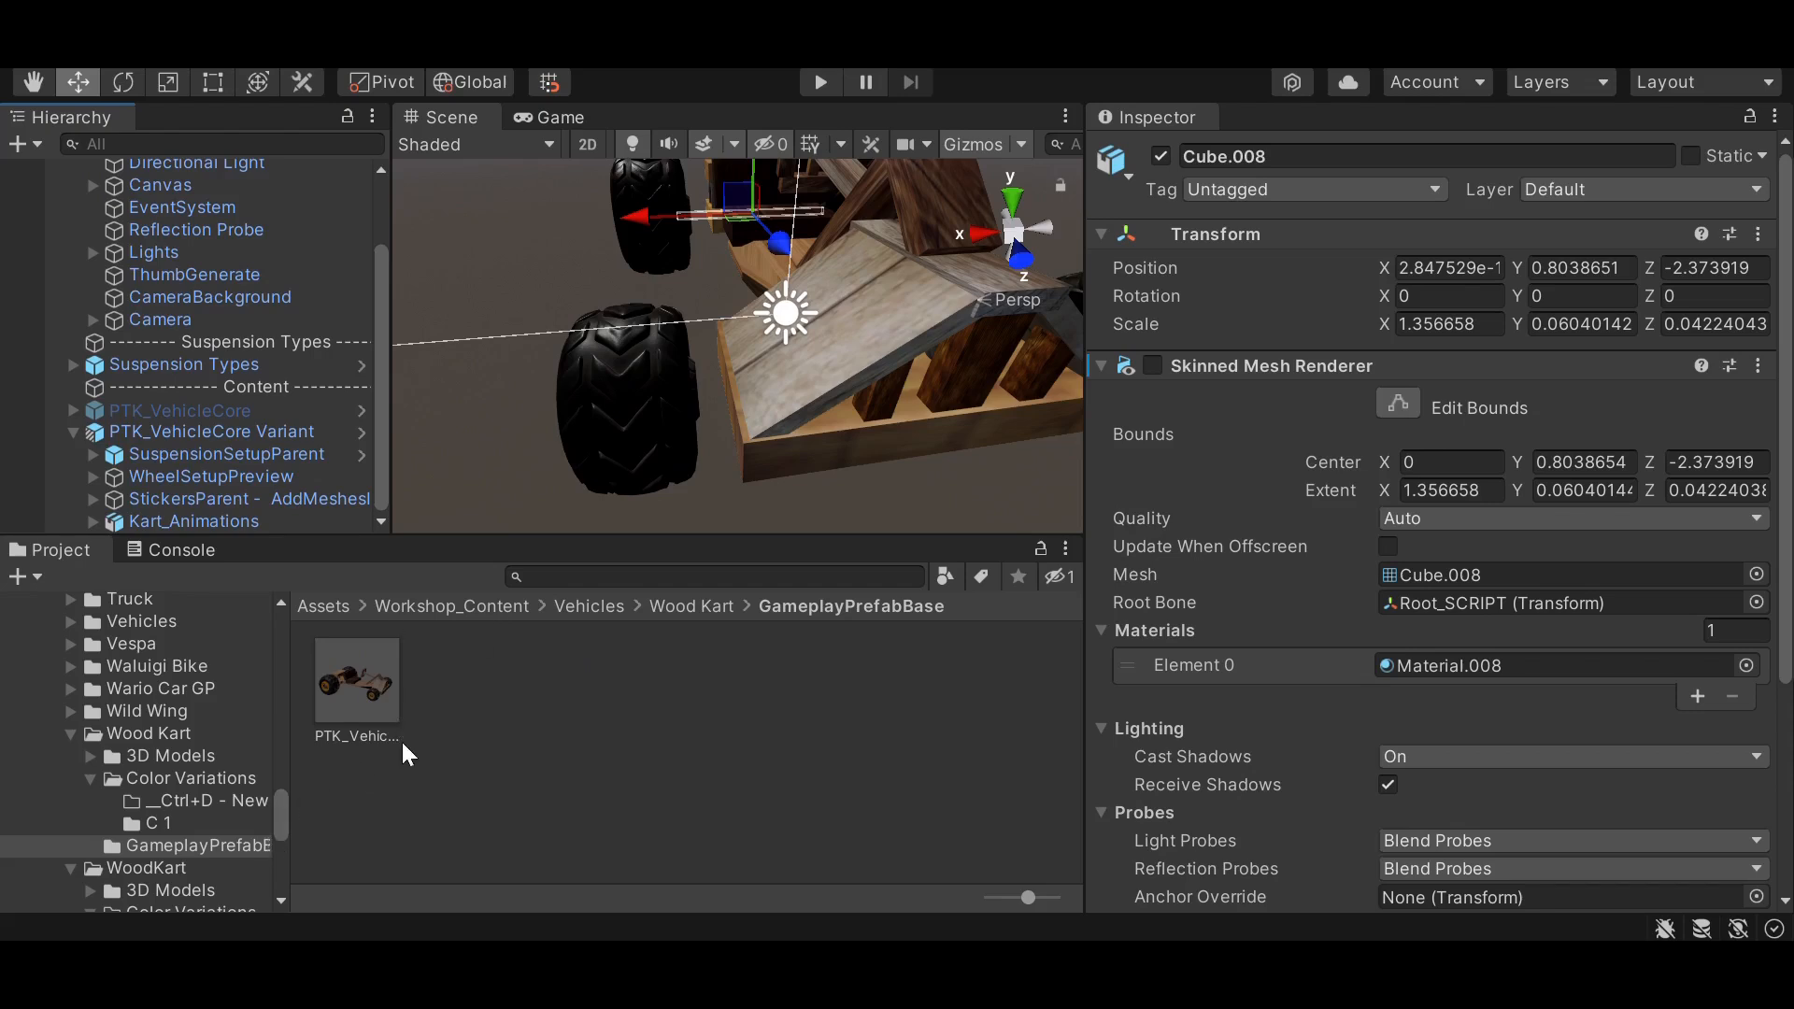
Step: Collapse the Wood Kart folder and show the three SuspensionTypes prefabs
click(70, 733)
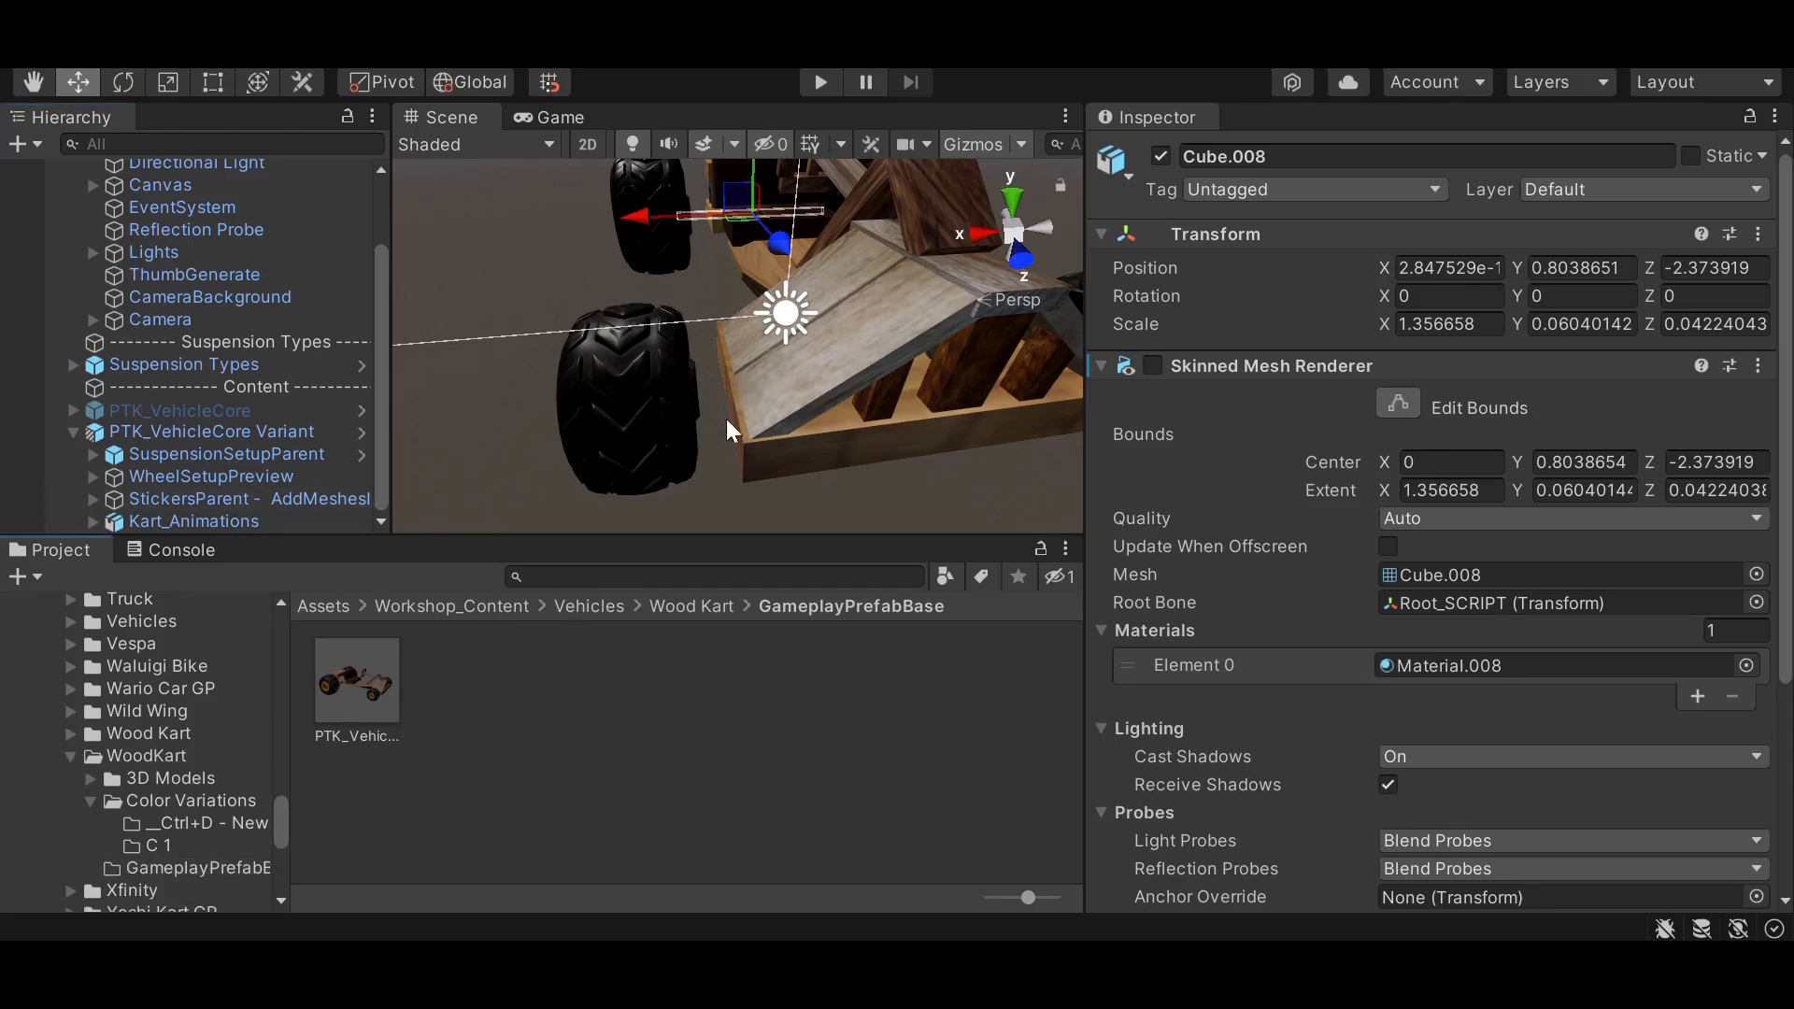
drag(280, 841, 280, 872)
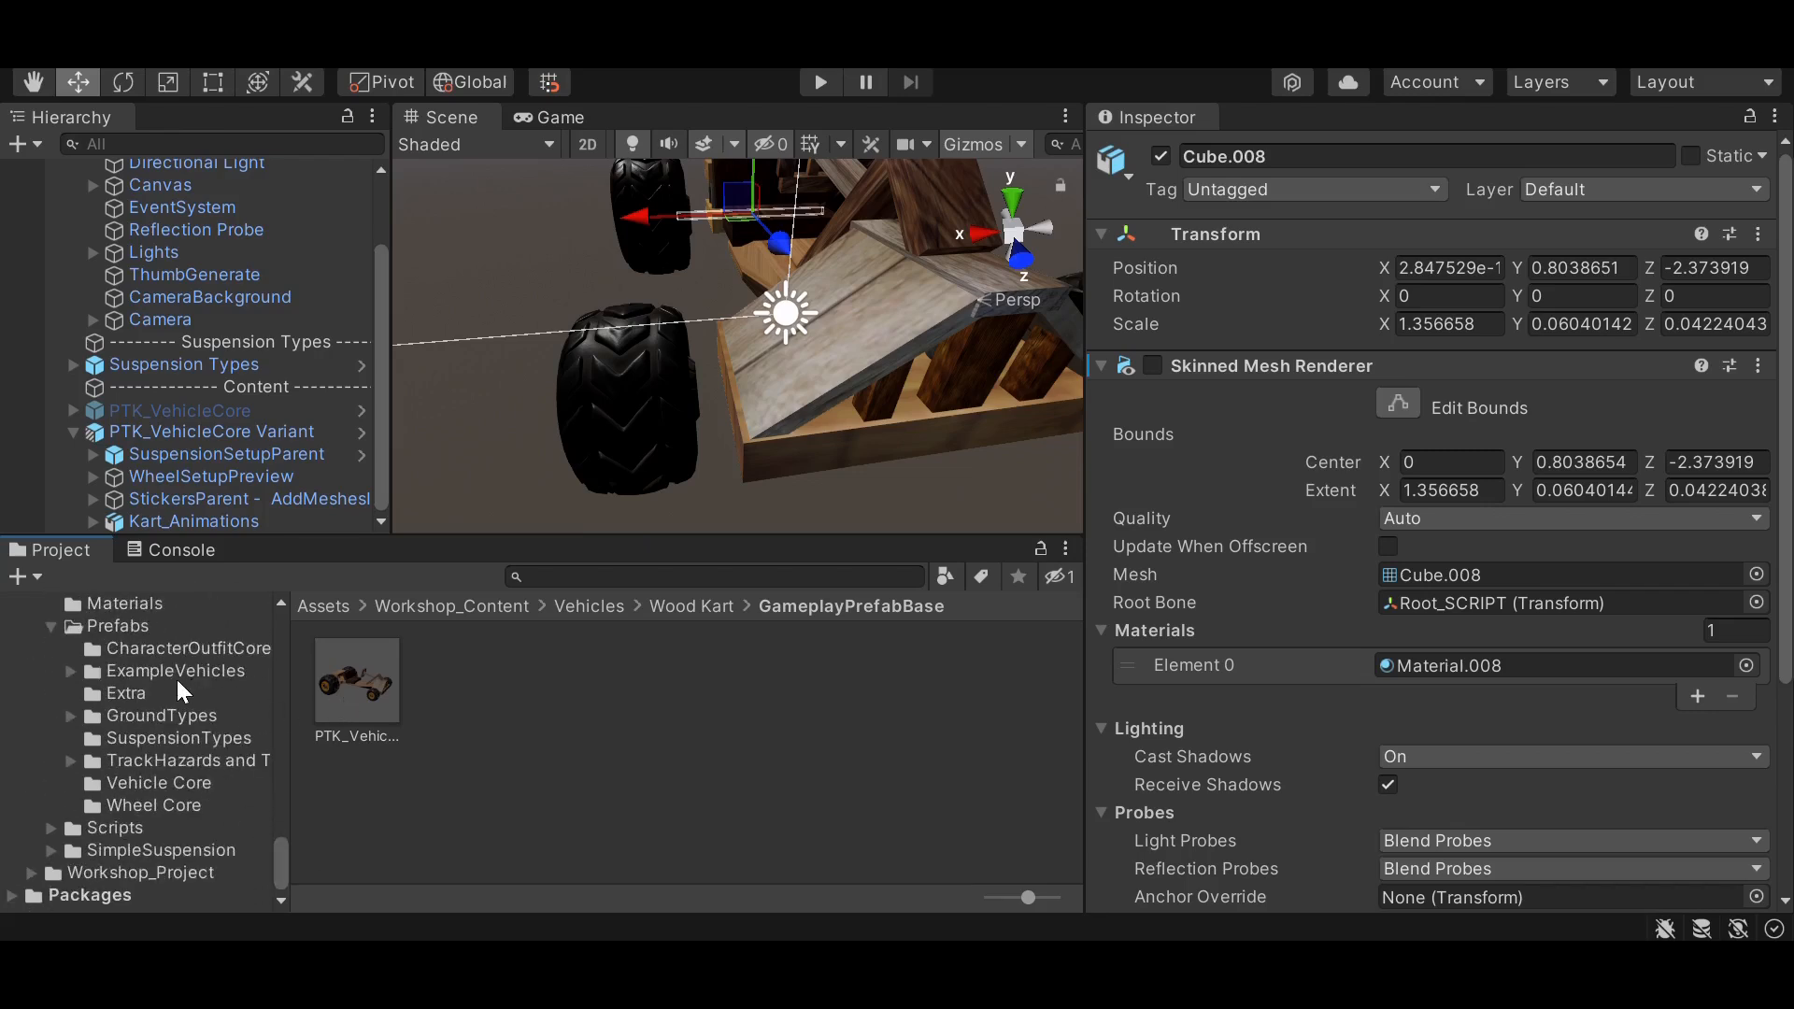
click(209, 744)
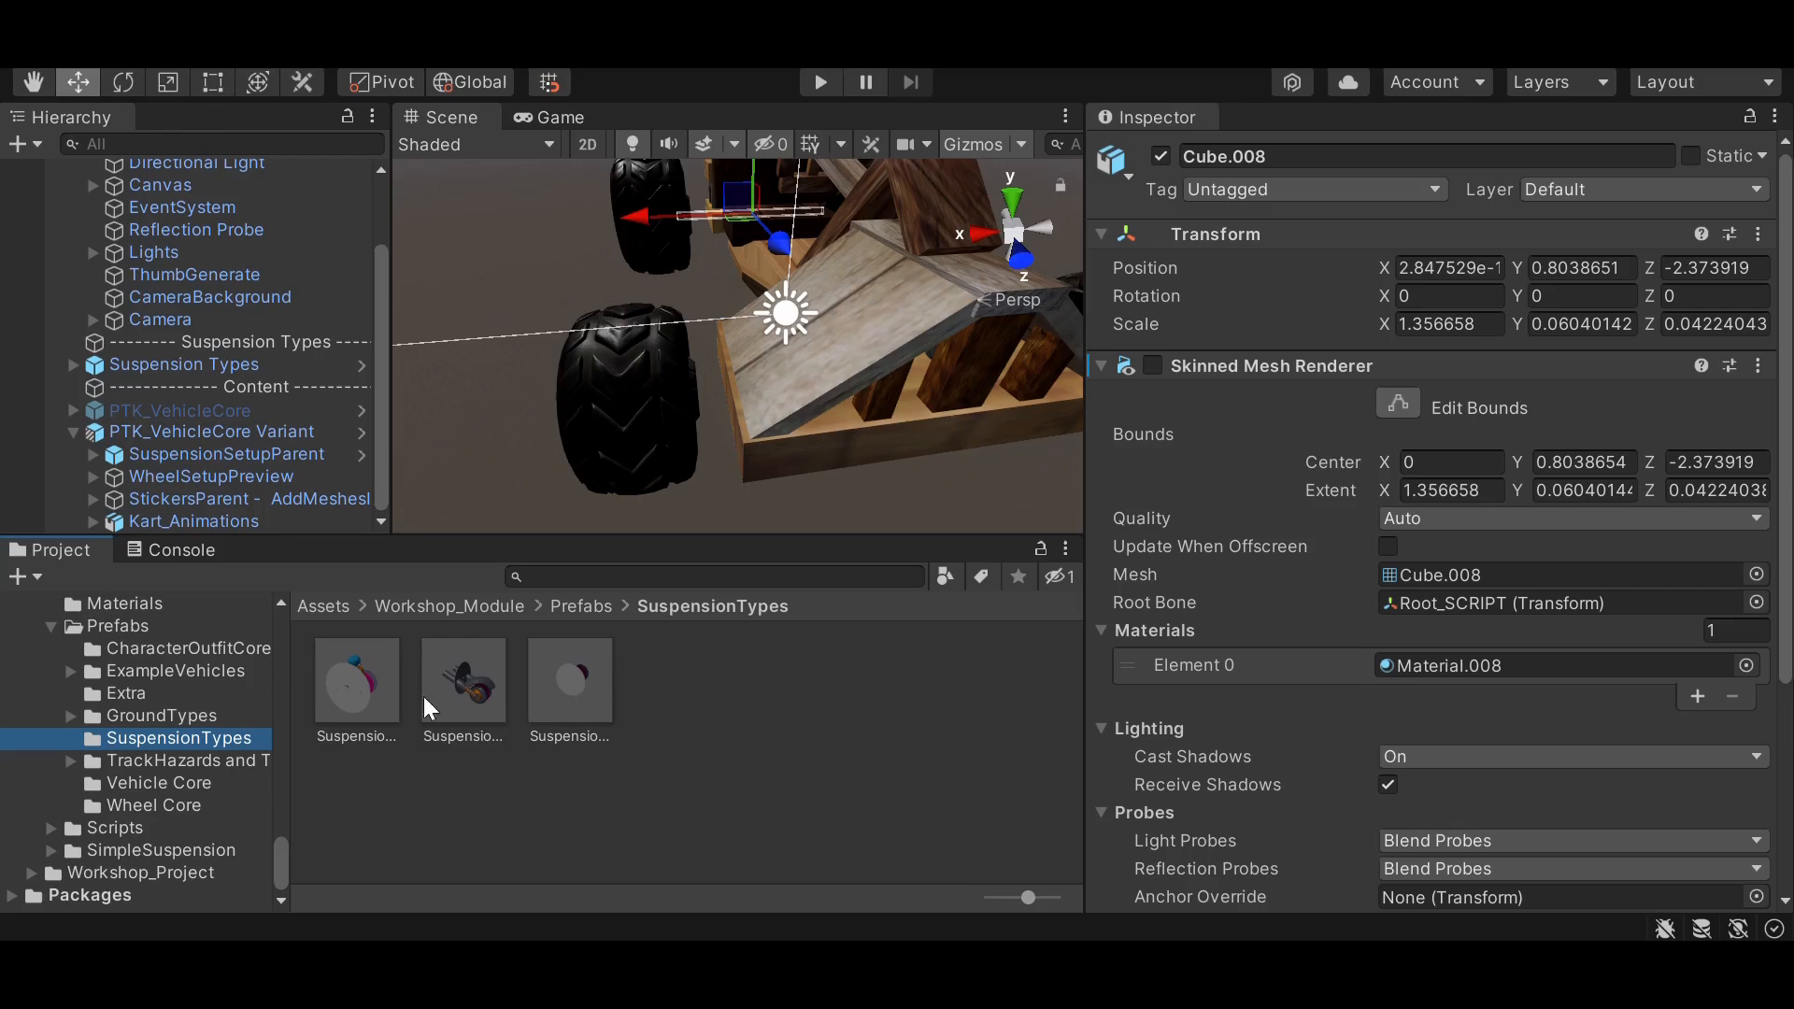
click(383, 502)
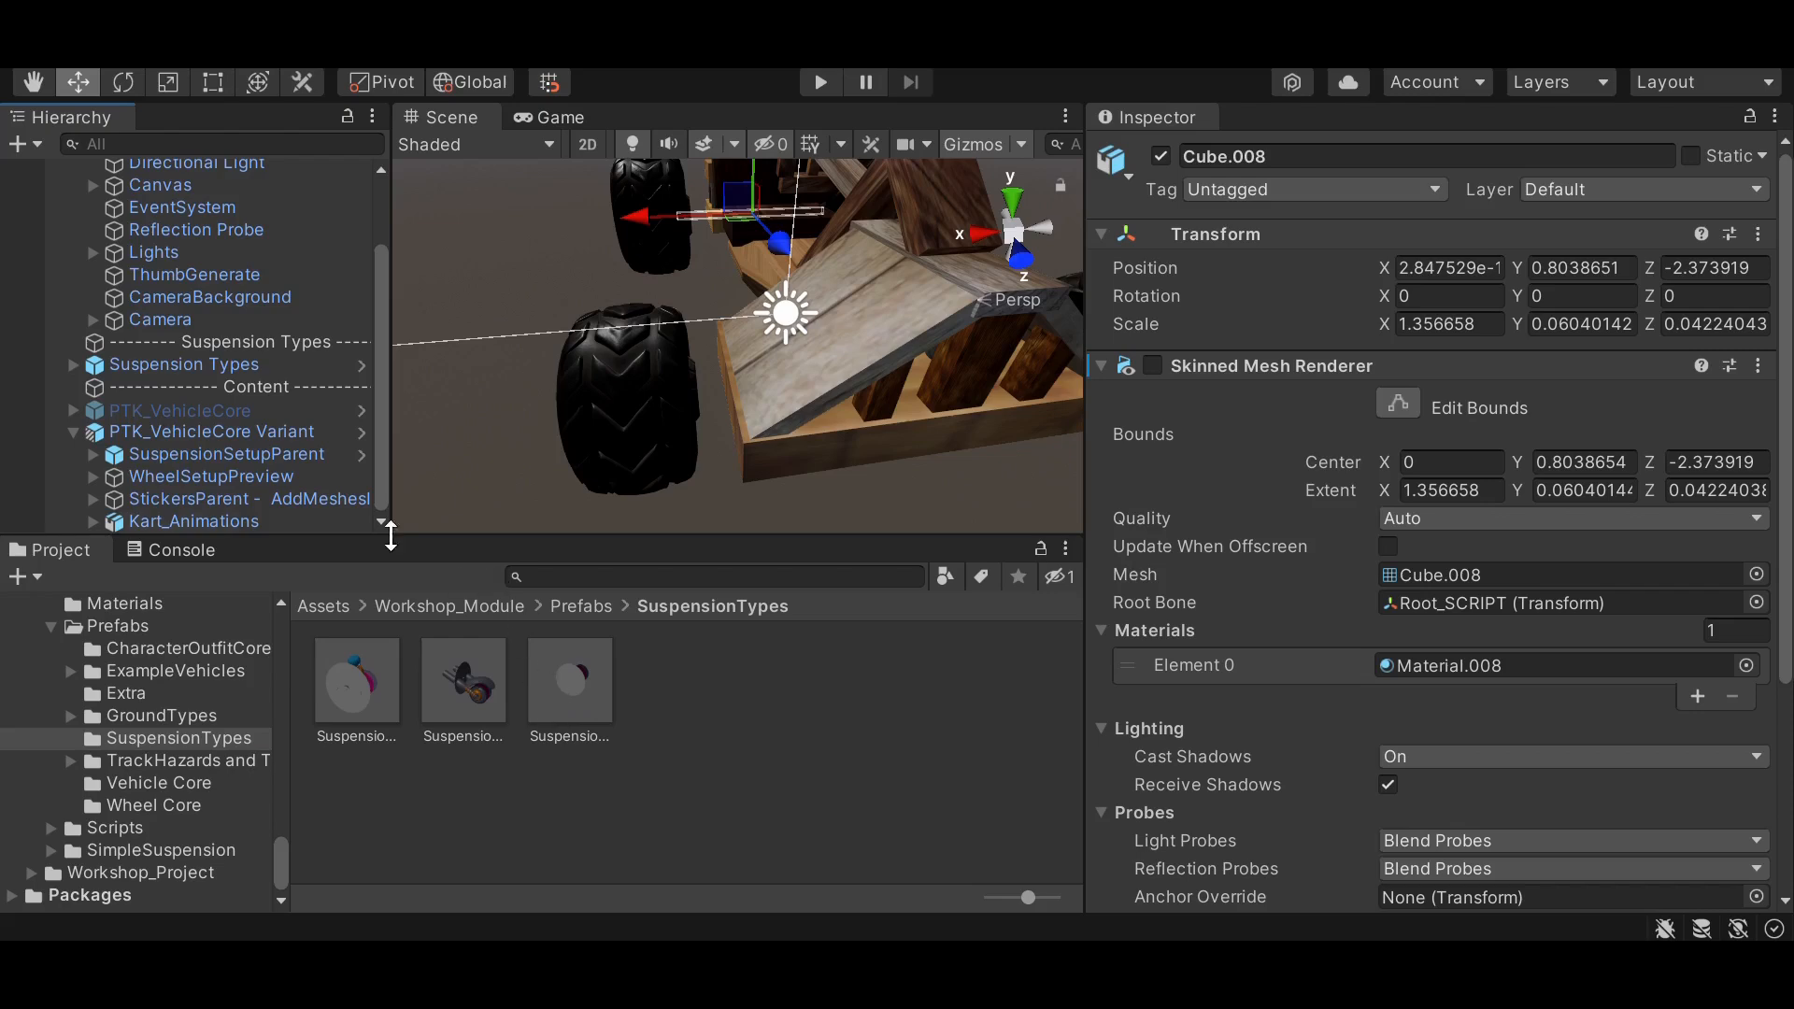
Step: Drop Suspensio_Simple under SuspFL, SuspFR, SuspBL and SuspBR parents, and select both front suspensions
click(93, 455)
drag(382, 428, 379, 472)
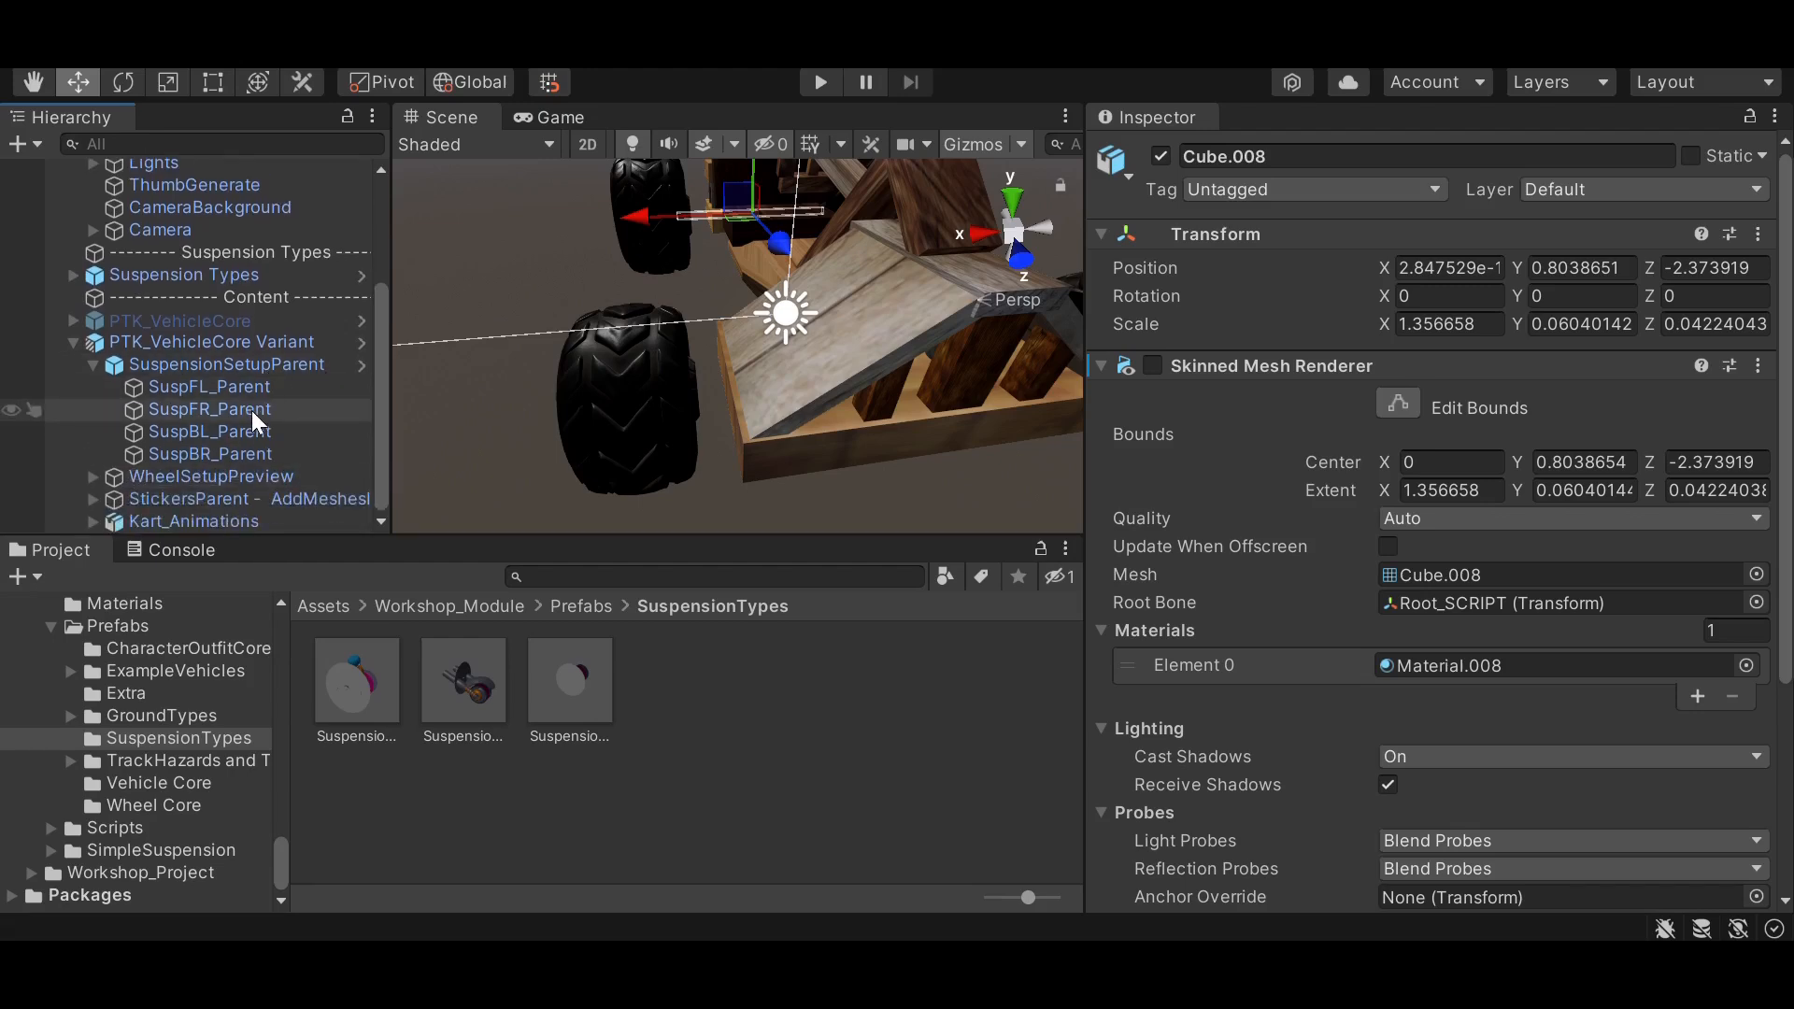
drag(586, 697, 250, 389)
drag(542, 654, 242, 413)
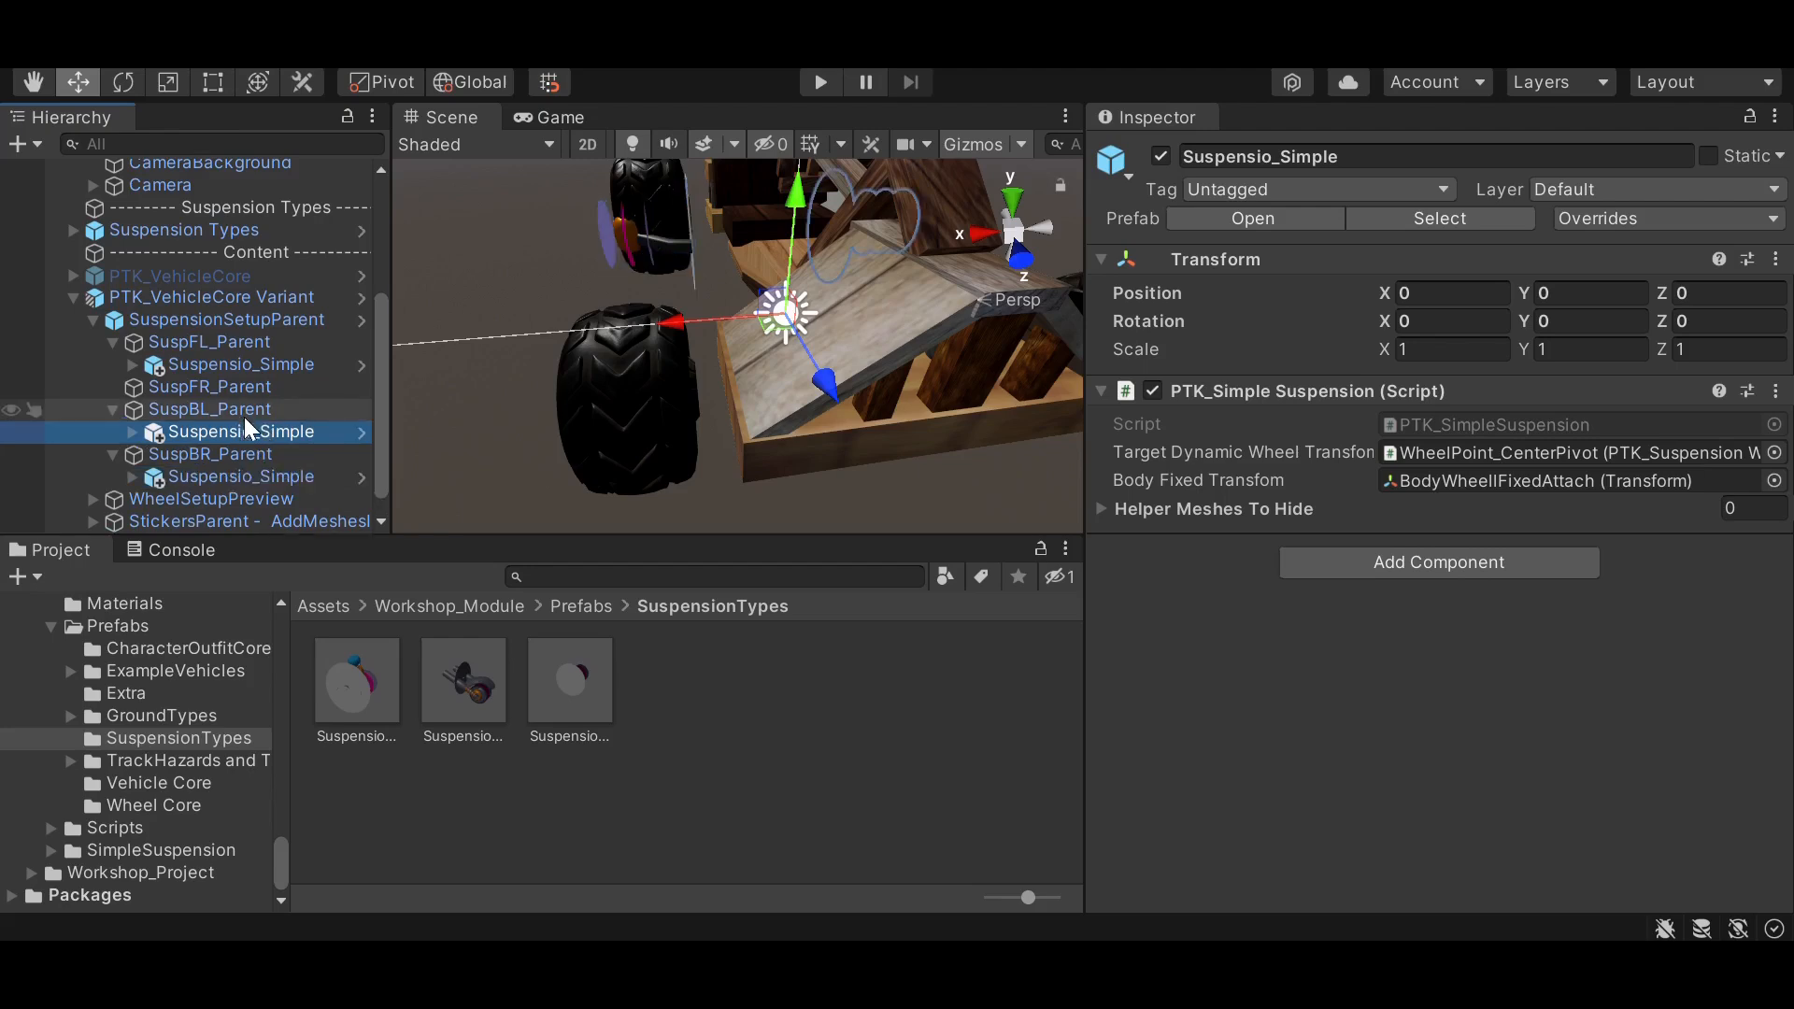
drag(558, 659, 222, 368)
alt+drag(641, 399, 778, 327)
right_drag(778, 327, 1121, 312)
click(276, 340)
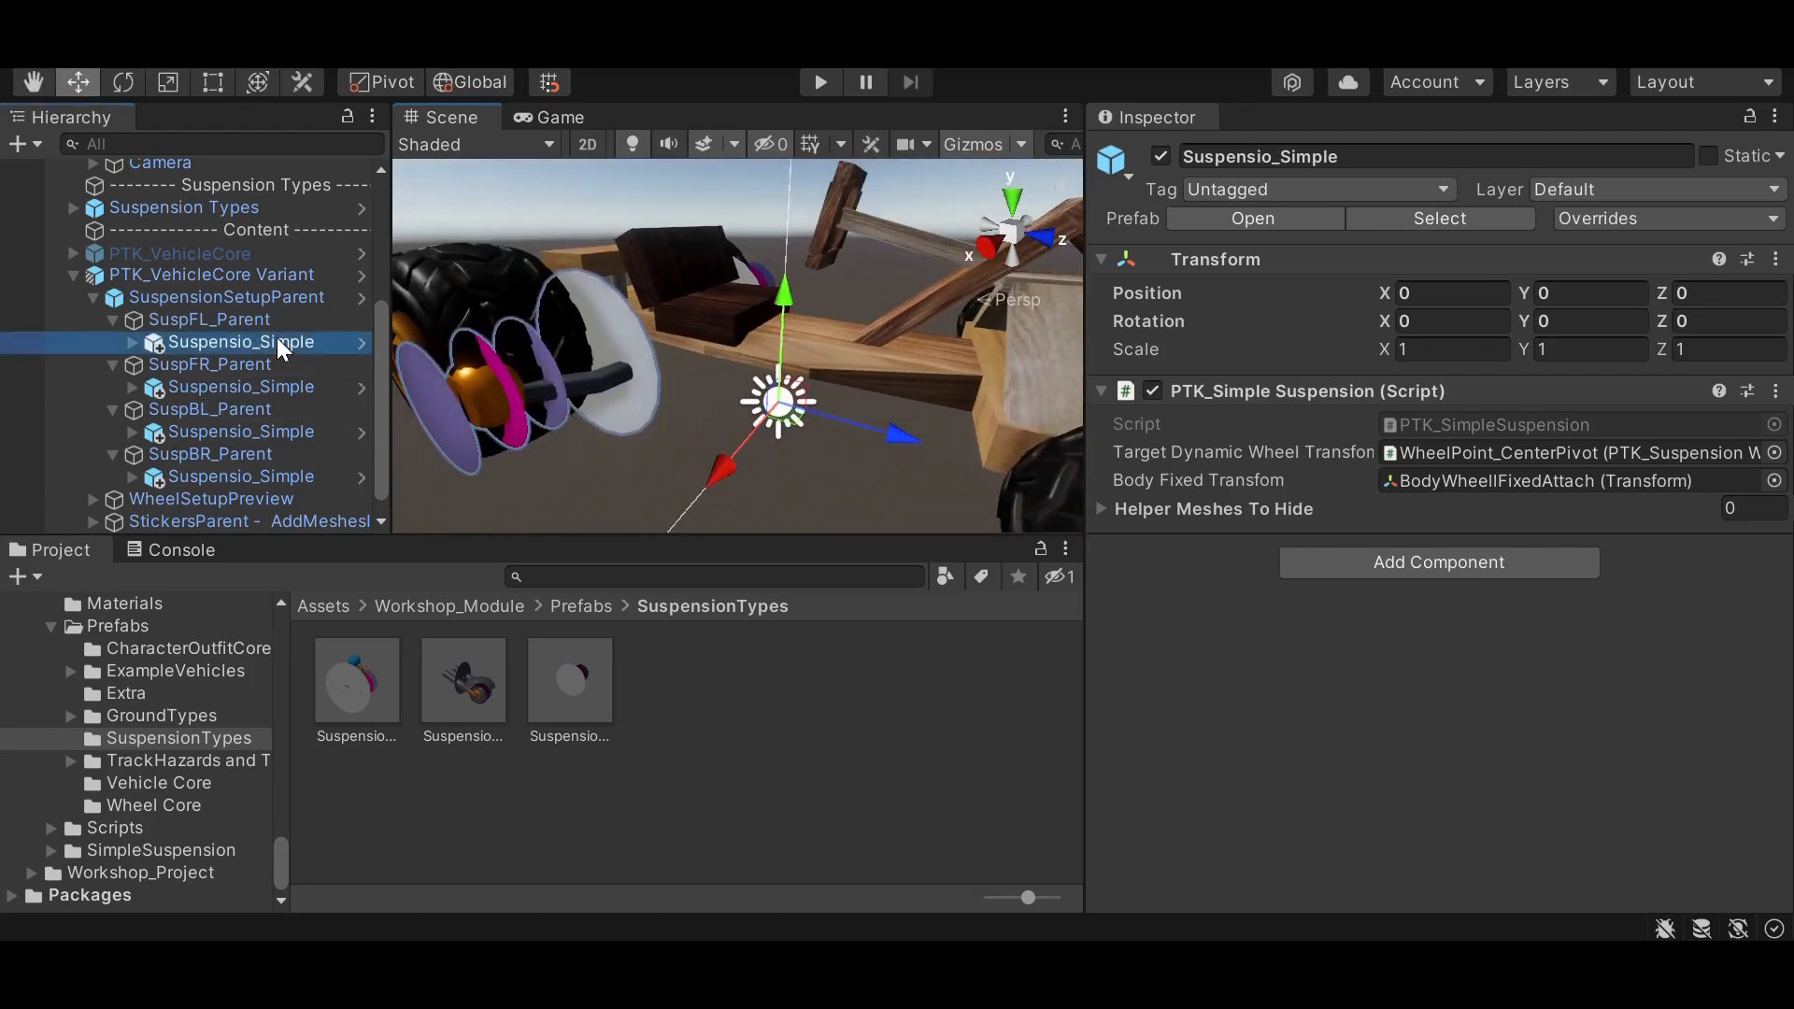
ctrl+click(203, 395)
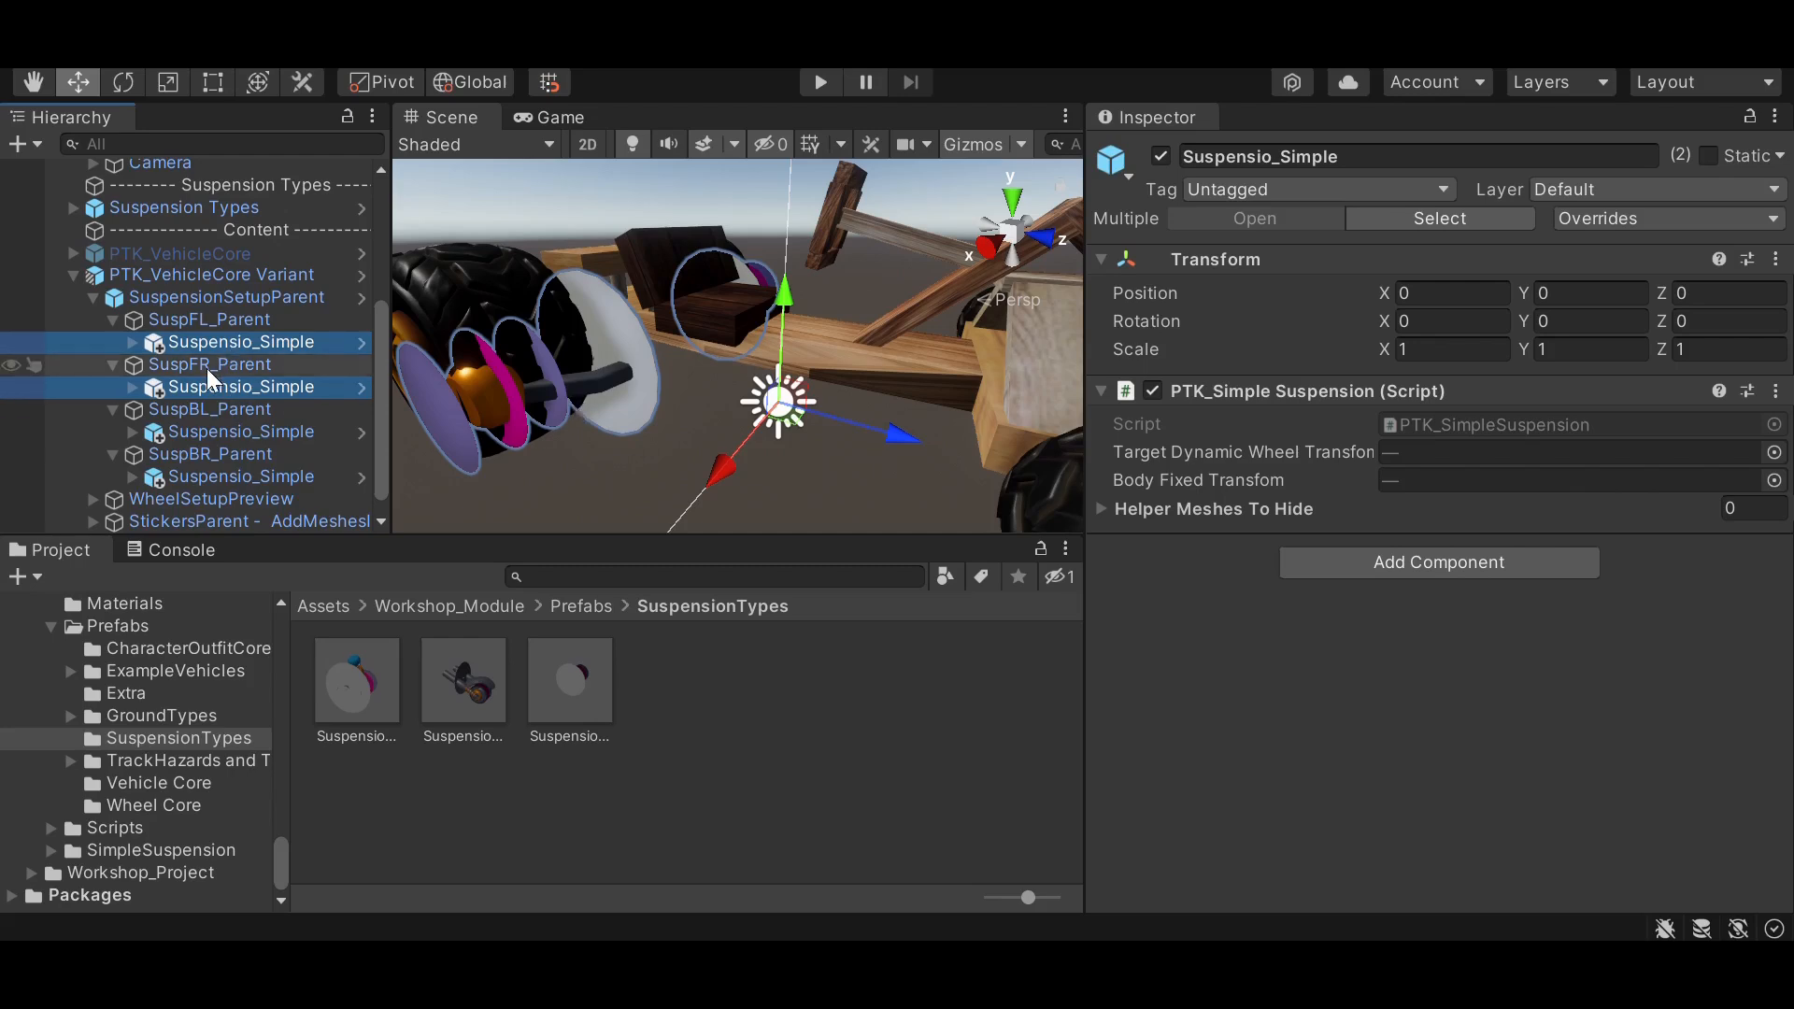
Step: Move both front suspensions forward to Z 3.73 and raise them along Y
alt+drag(654, 392, 719, 386)
right_drag(720, 386, 746, 393)
drag(760, 400, 1026, 411)
right_drag(986, 416, 464, 427)
drag(551, 387, 582, 363)
right_drag(581, 363, 636, 356)
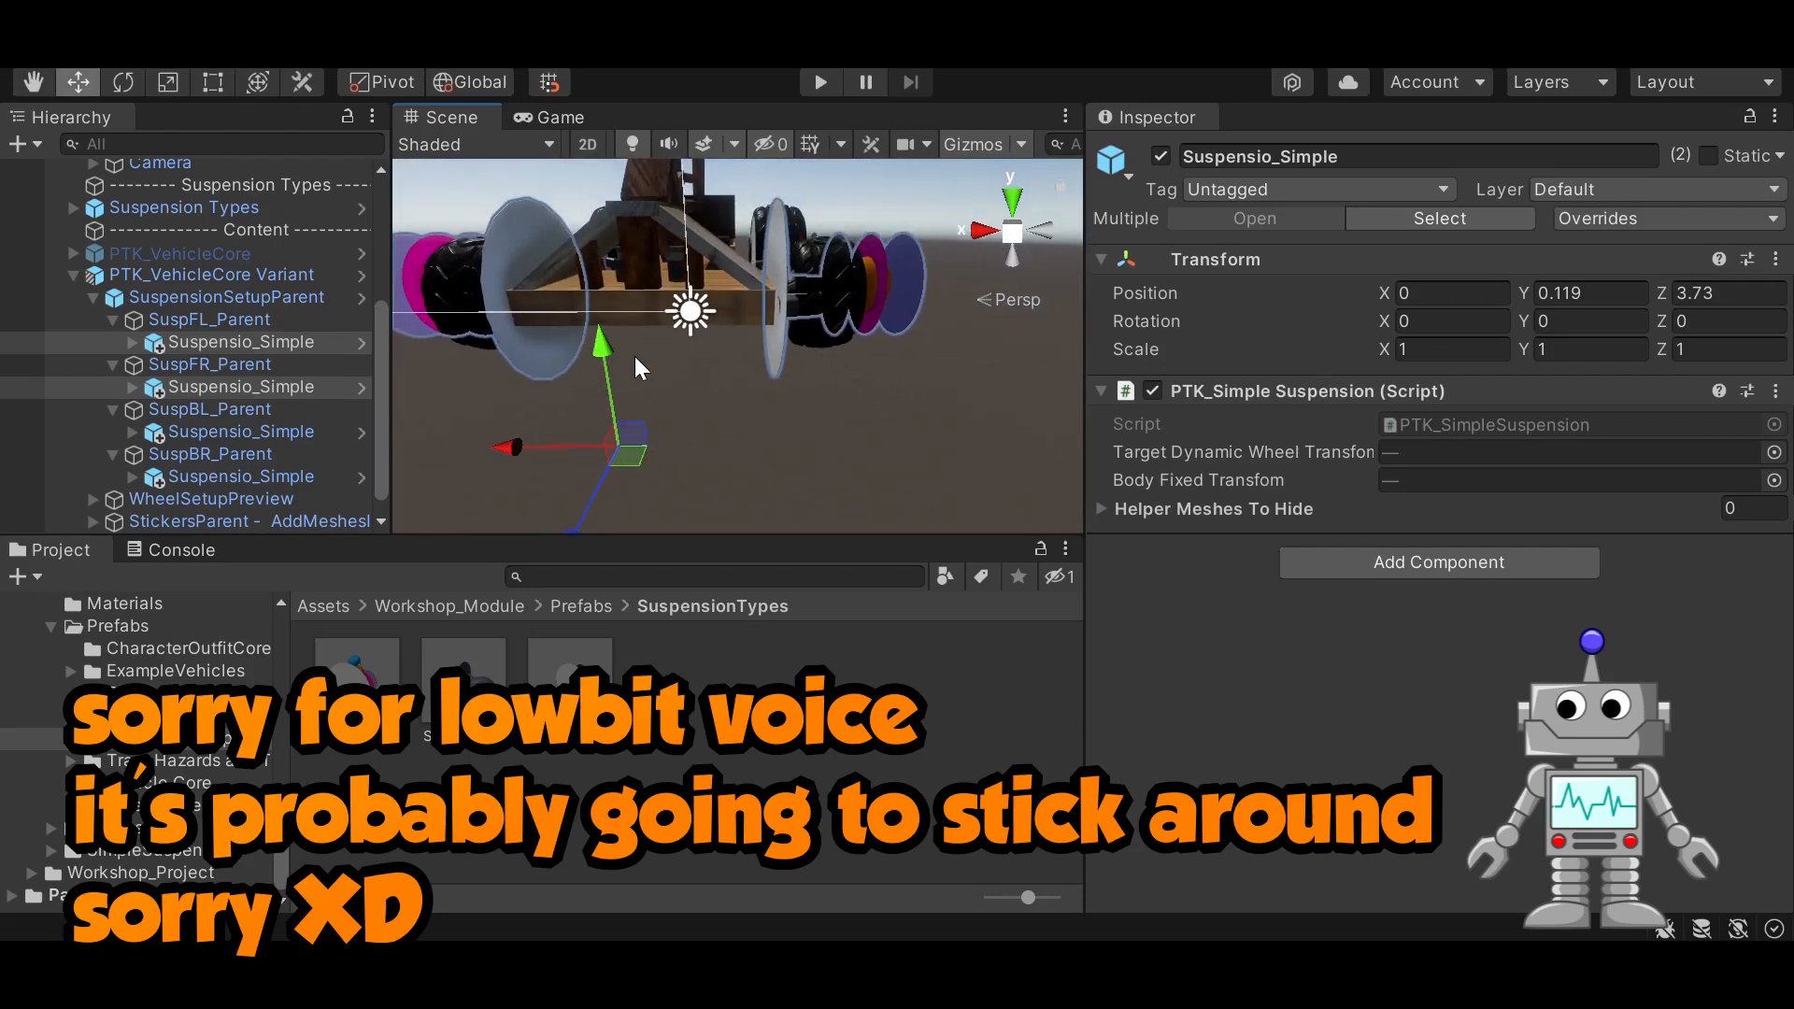
Step: Push the front-left suspension out to X 0.091 and match the front-right to it
click(204, 342)
drag(506, 447, 489, 452)
right_drag(489, 452, 607, 373)
click(1437, 295)
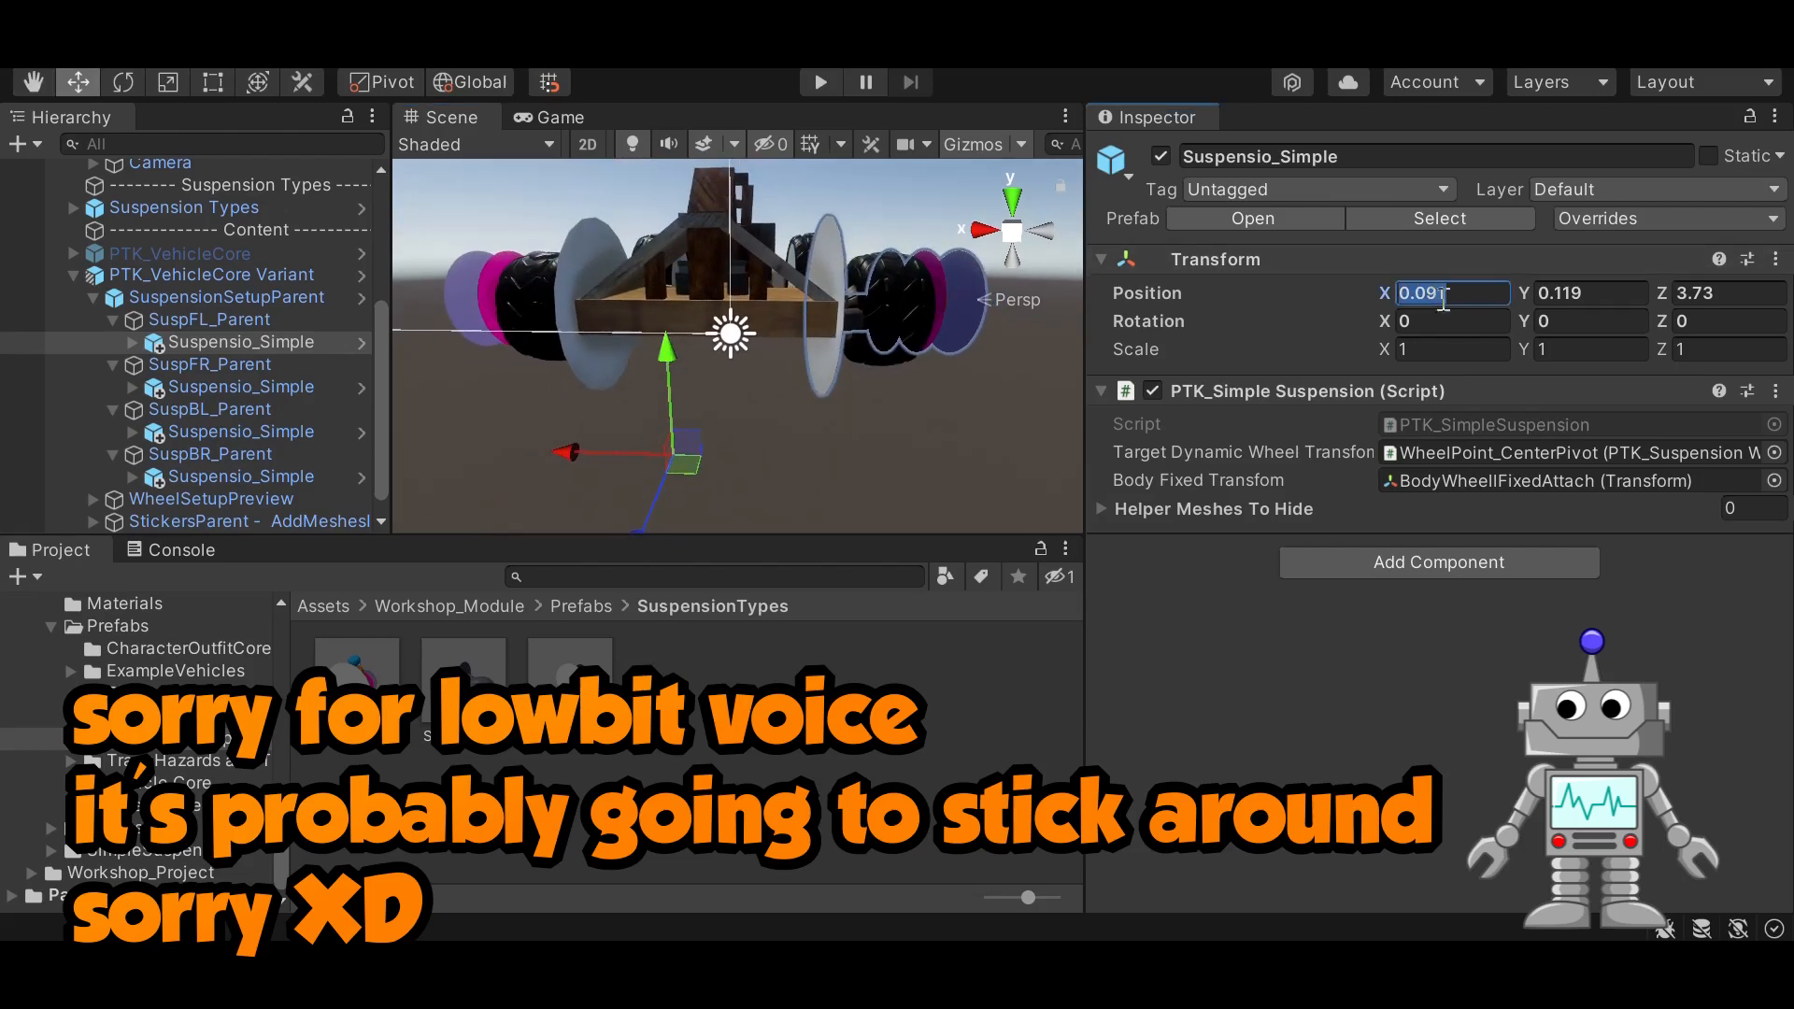
right_drag(972, 408, 840, 374)
click(240, 386)
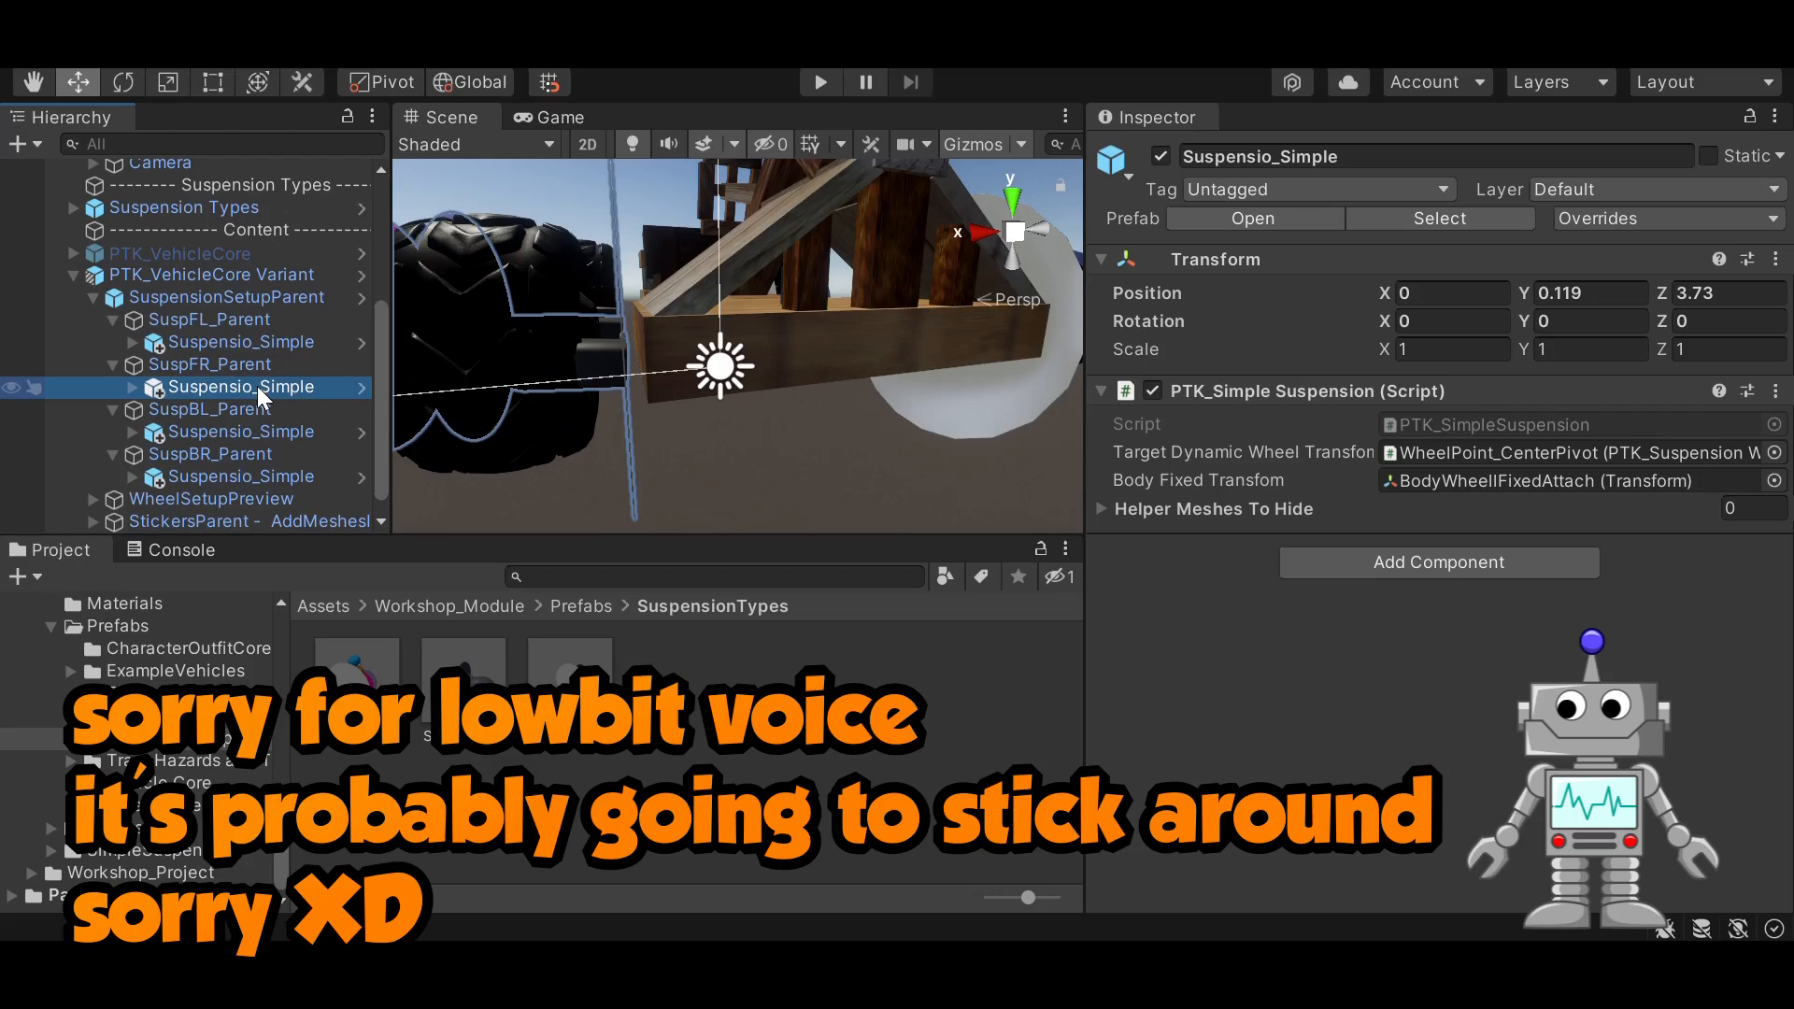
right_drag(641, 459, 738, 464)
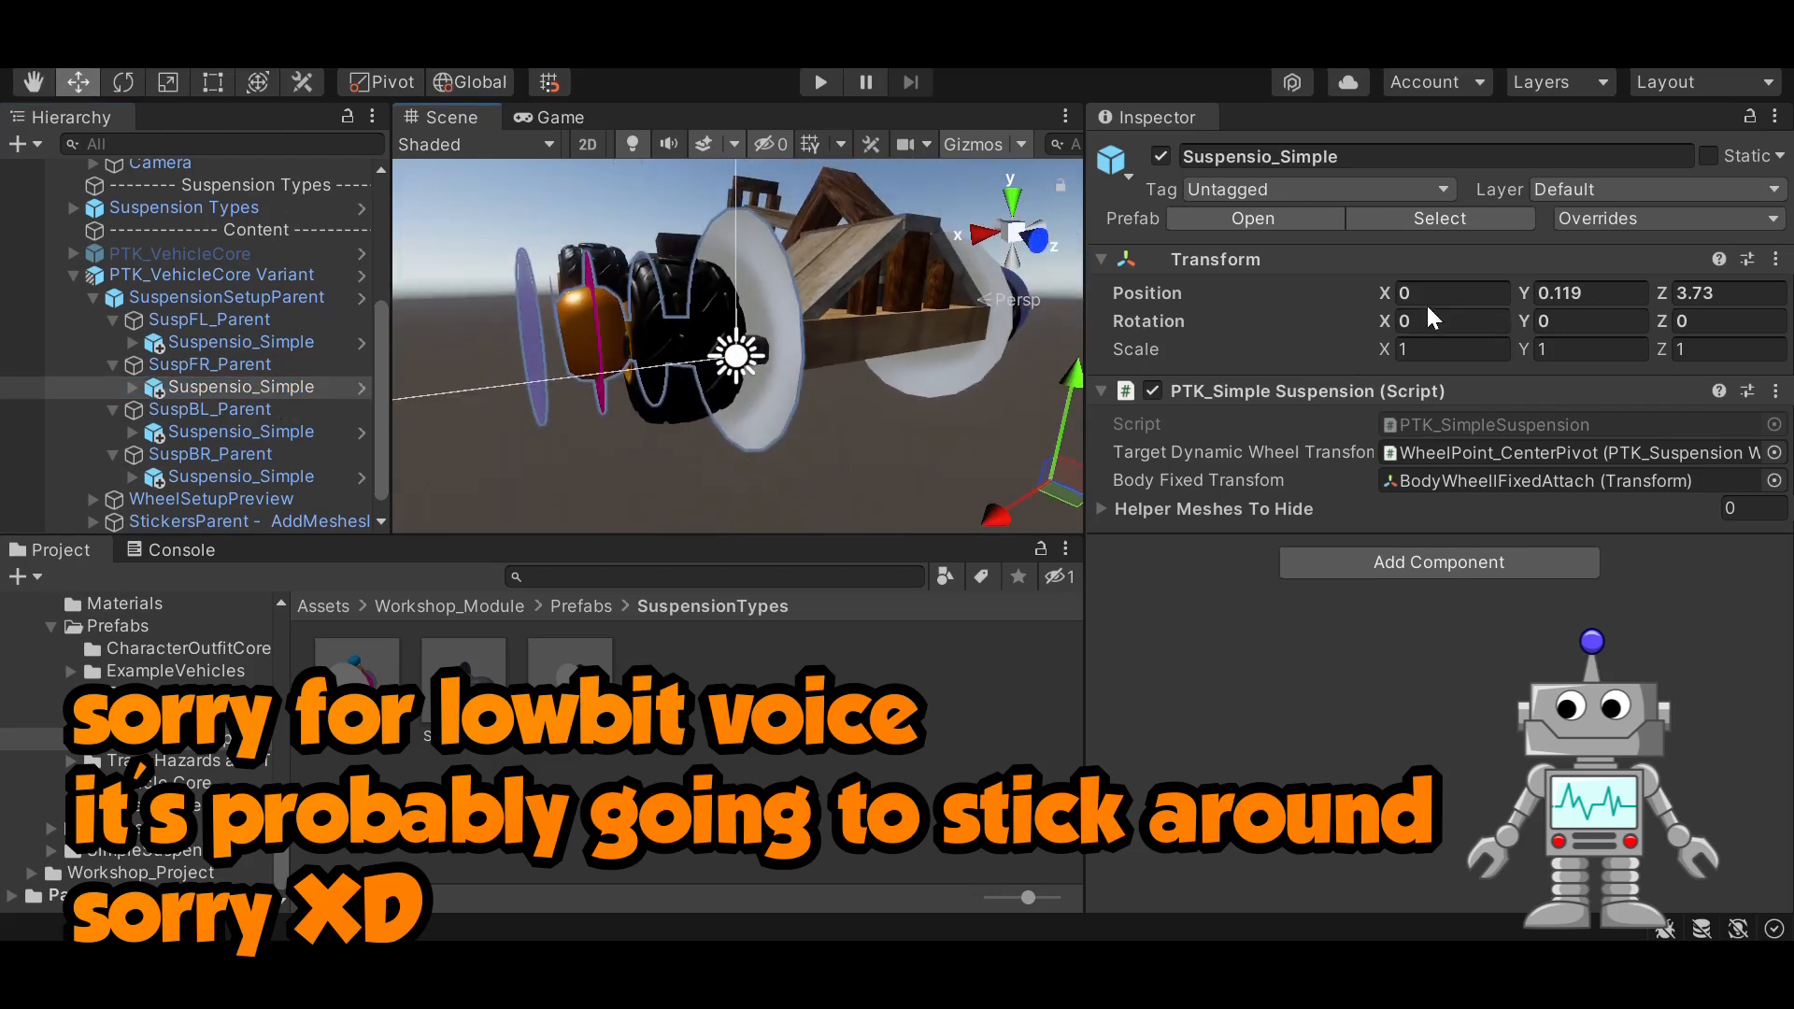
key(ctrl+z)
right_drag(888, 439, 710, 440)
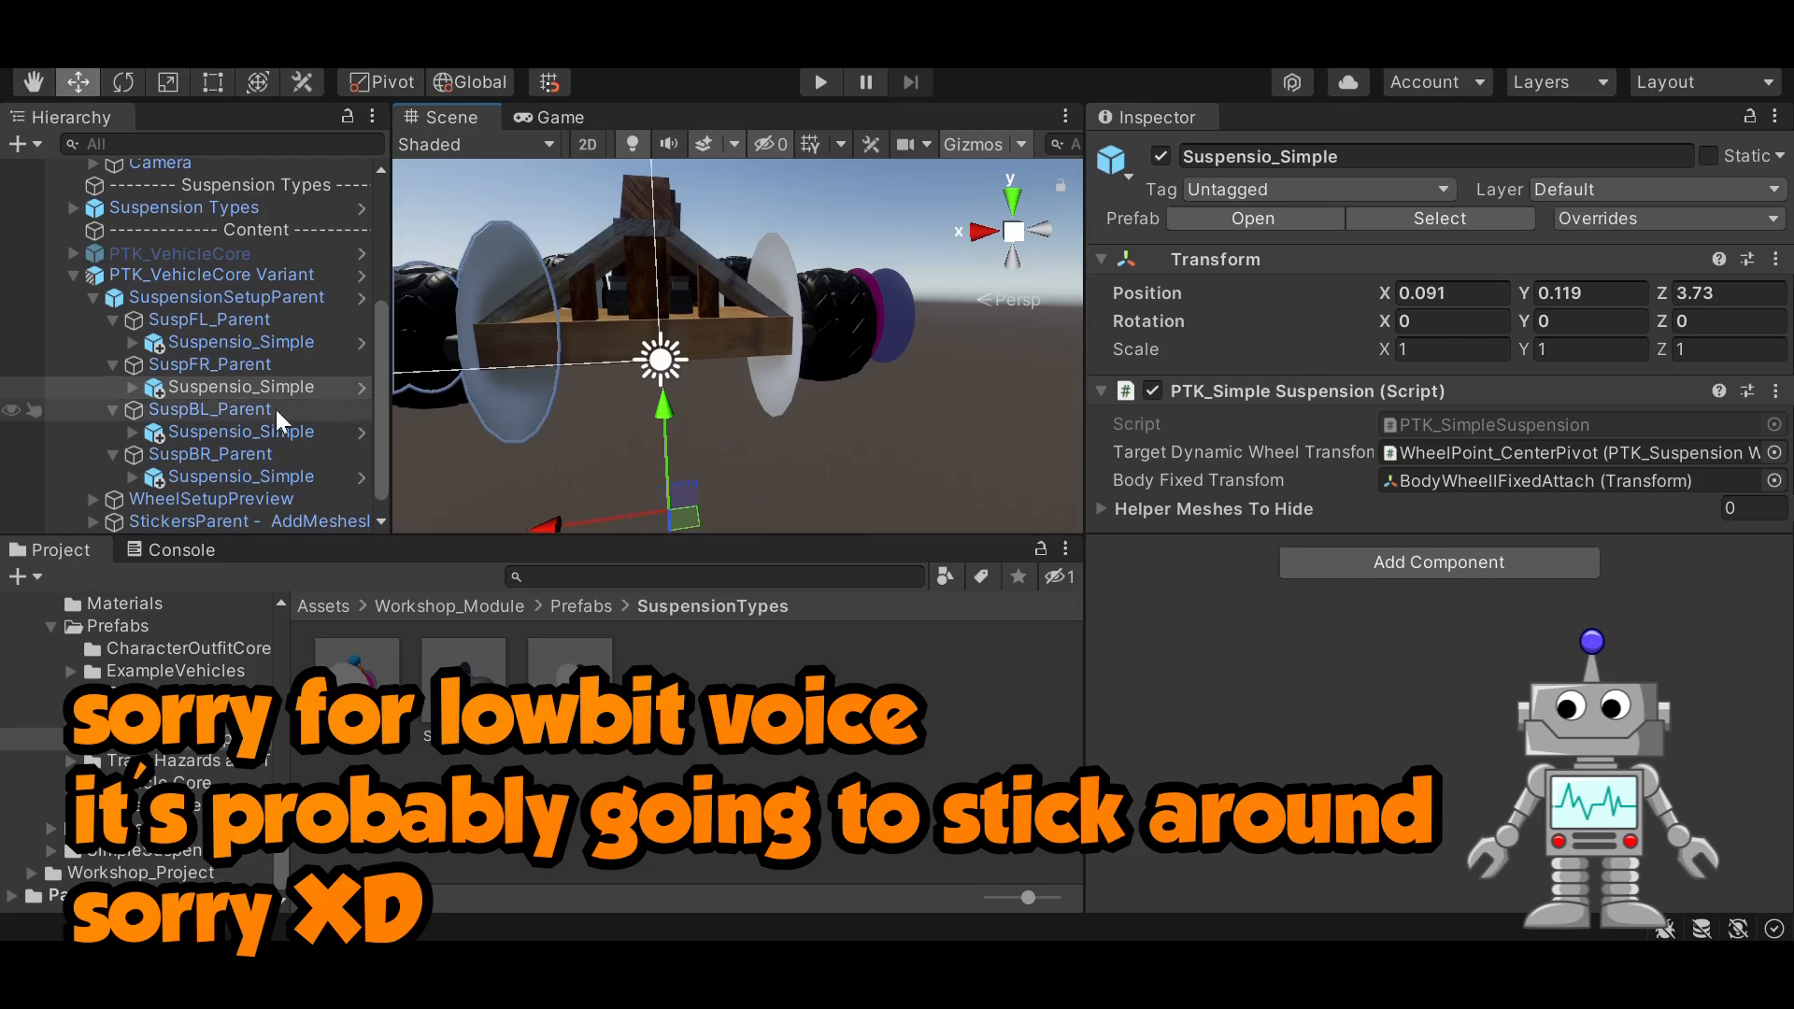
ctrl+click(265, 349)
alt+drag(659, 422, 881, 366)
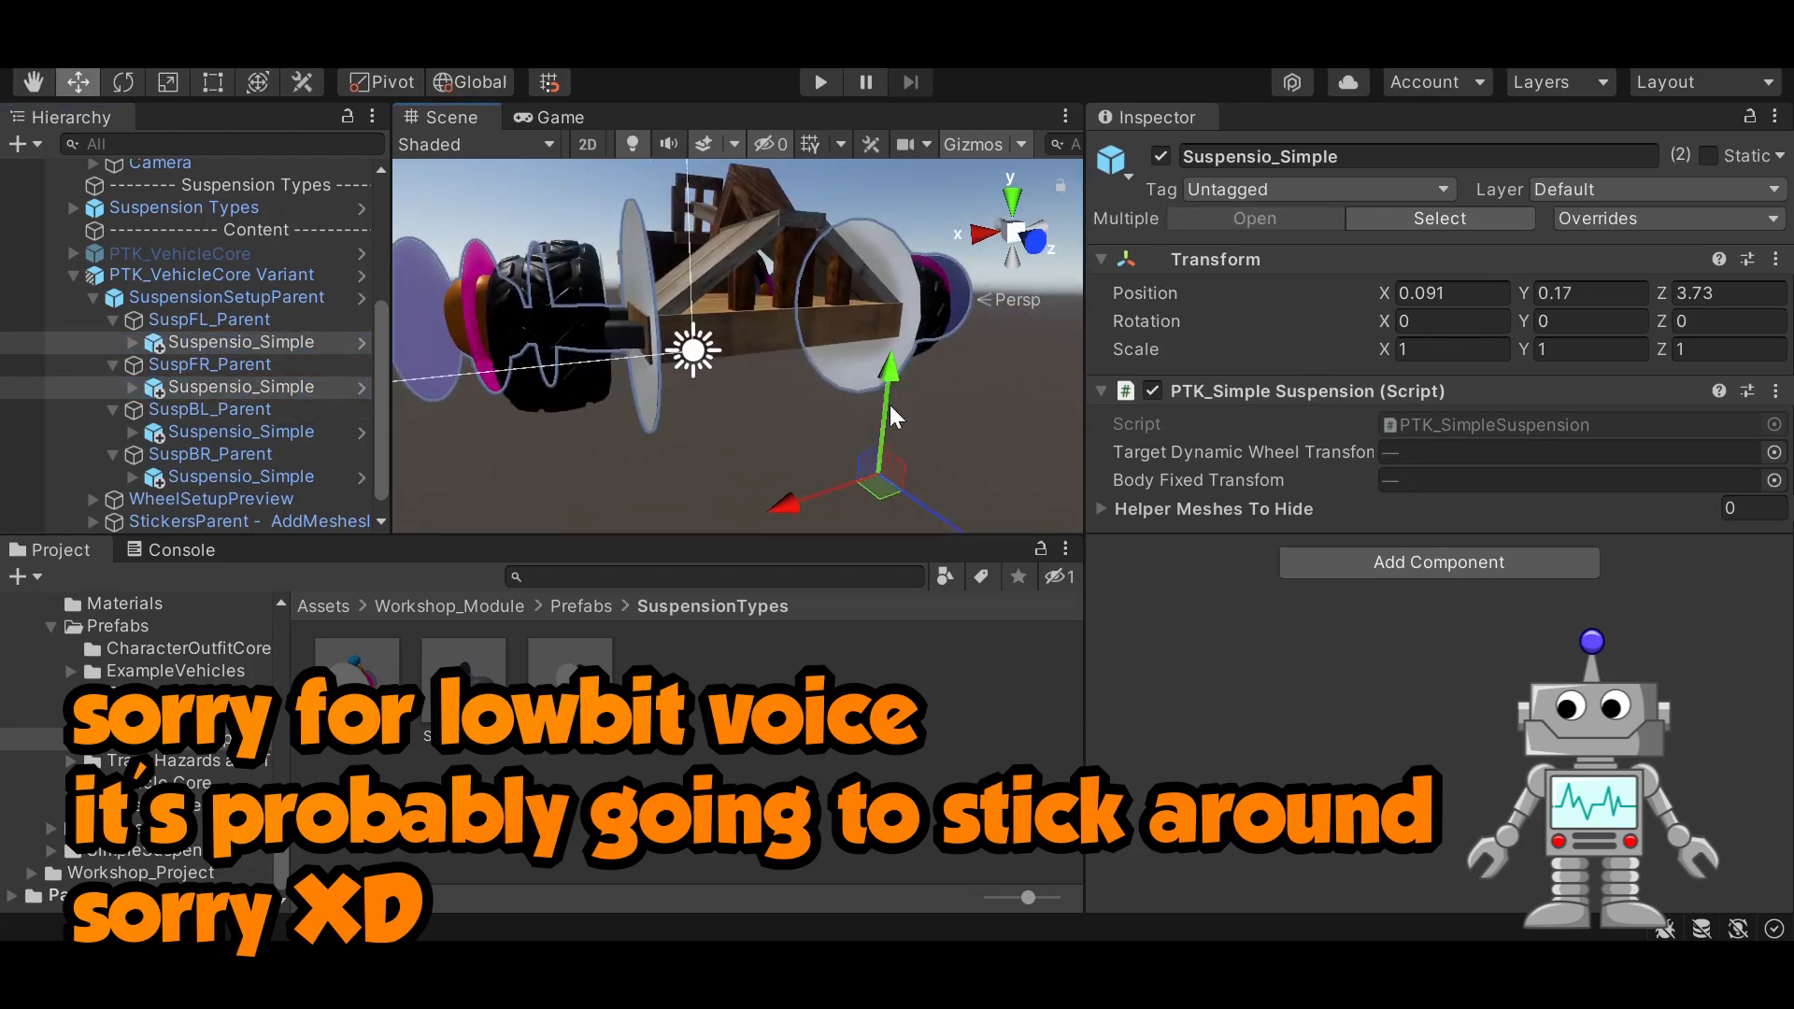
alt+drag(841, 441, 827, 441)
Step: Move both rear suspensions back to Z -0.7 and raise them to Y 0.168
right_drag(826, 440, 934, 341)
click(820, 444)
key(w)
key(a)
click(244, 431)
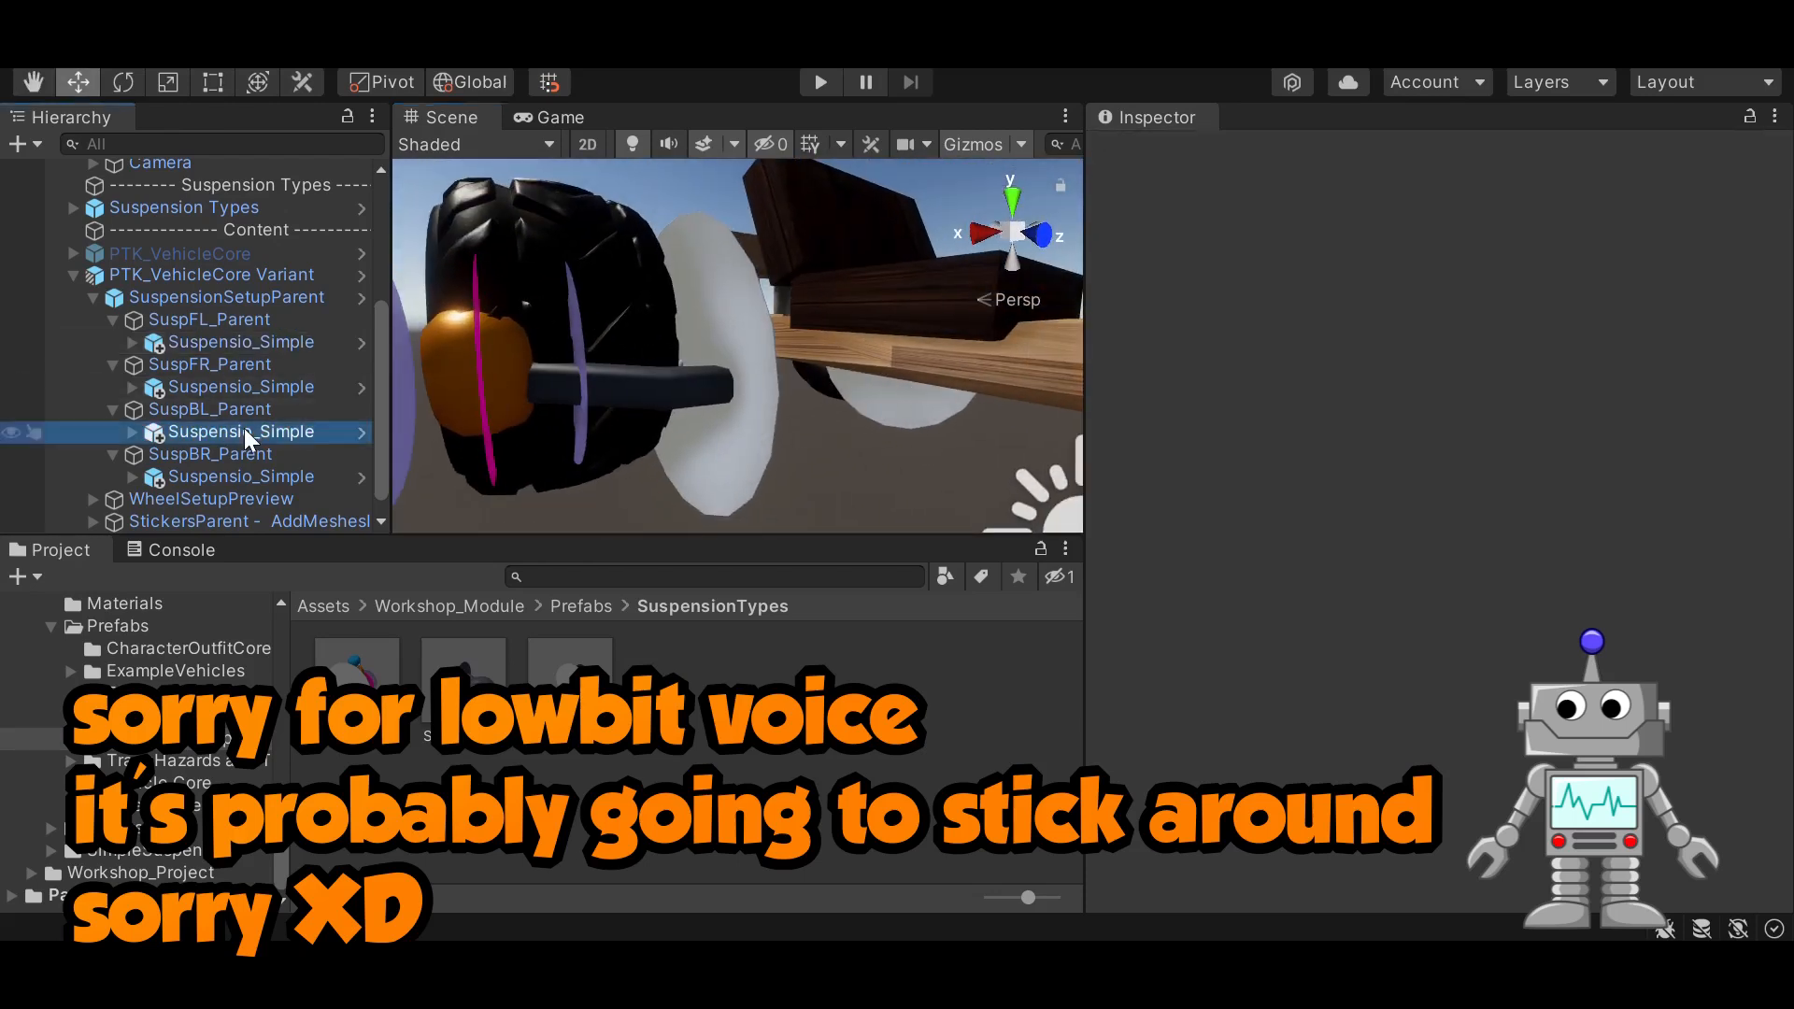
ctrl+click(284, 477)
right_drag(885, 473, 966, 566)
key(s)
key(a)
drag(957, 492, 879, 452)
right_drag(880, 452, 805, 421)
key(w)
drag(798, 379, 793, 351)
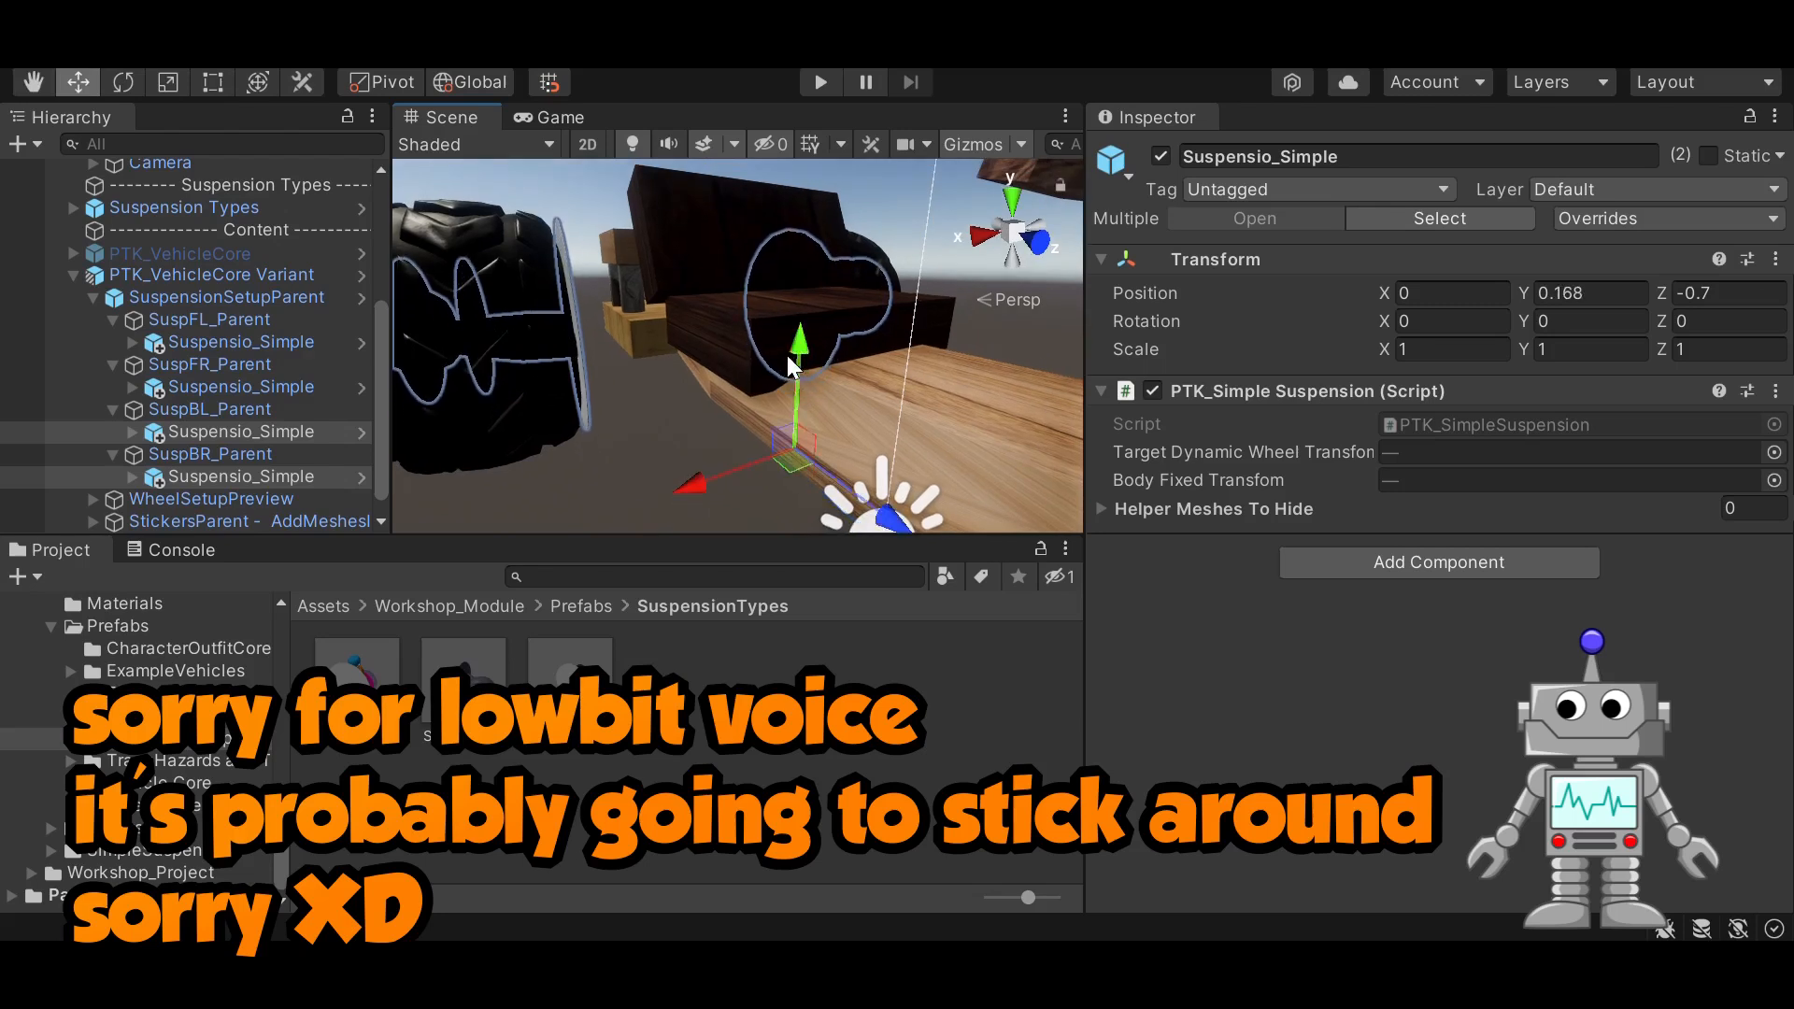
Step: Set Position X to 0.38 on the rear-left and rear-right suspensions
click(282, 431)
right_drag(689, 472, 501, 458)
drag(497, 432, 445, 430)
right_drag(645, 369, 700, 385)
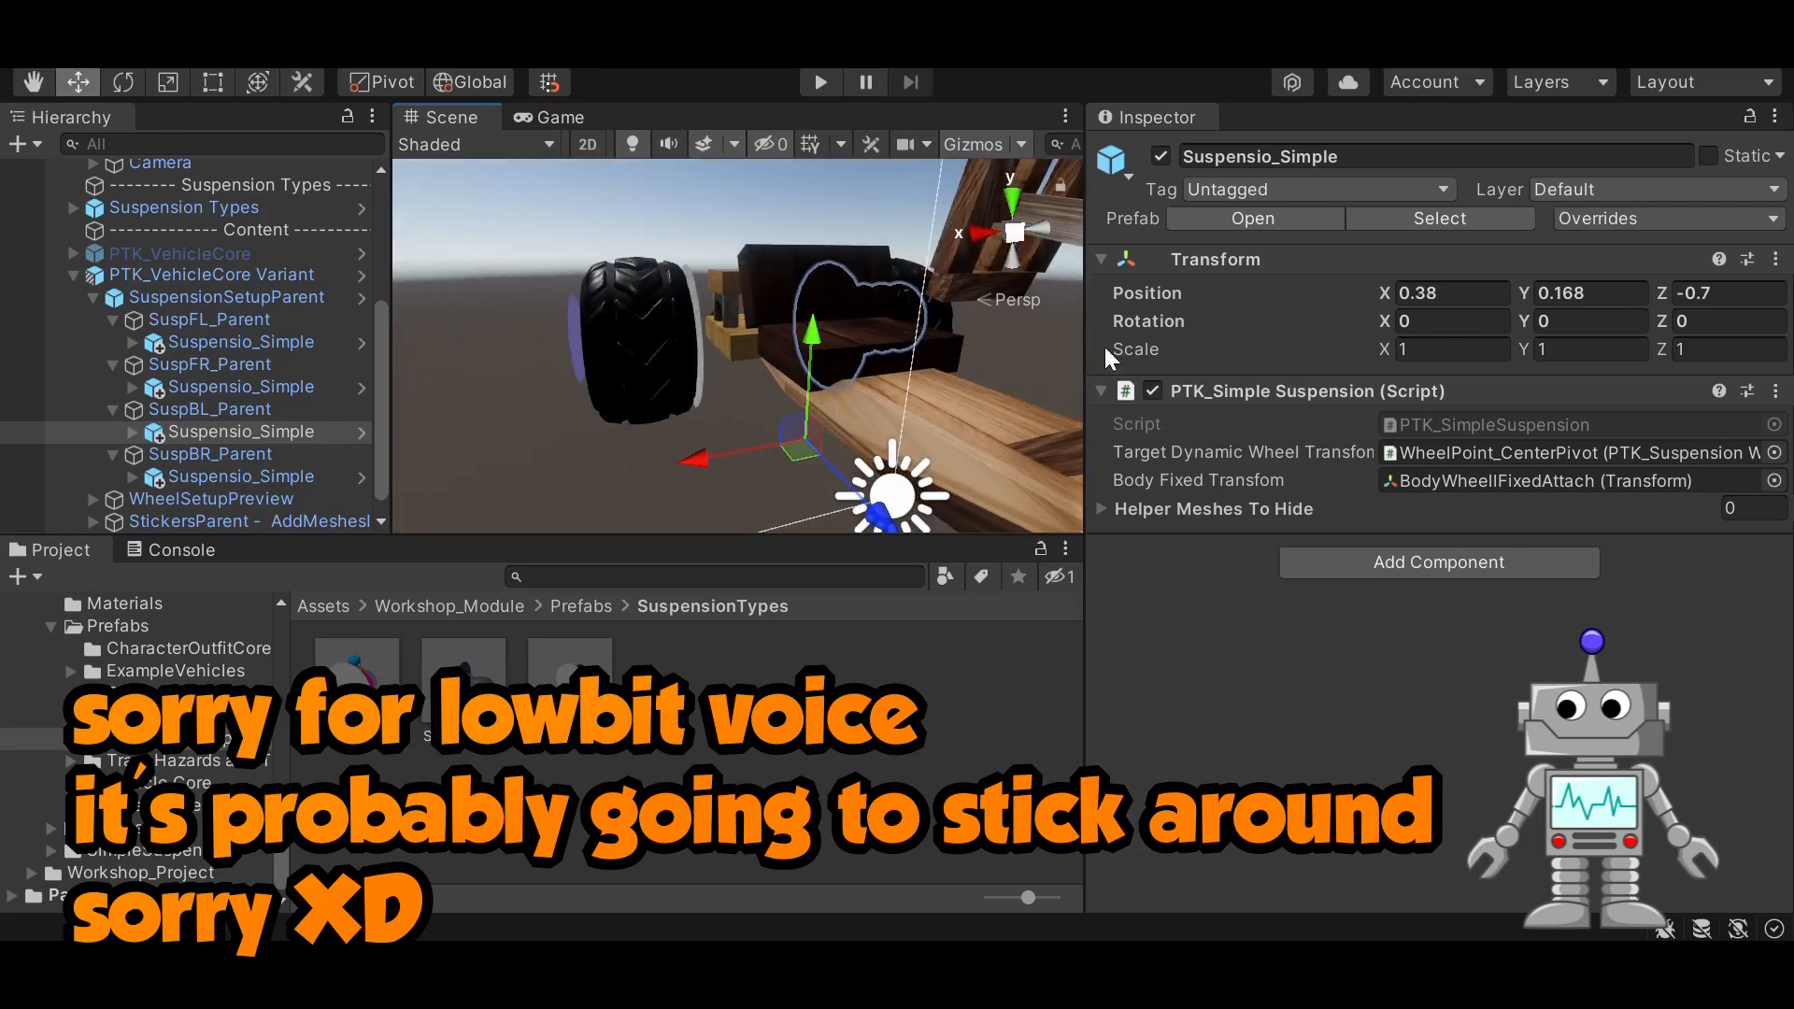
click(1452, 289)
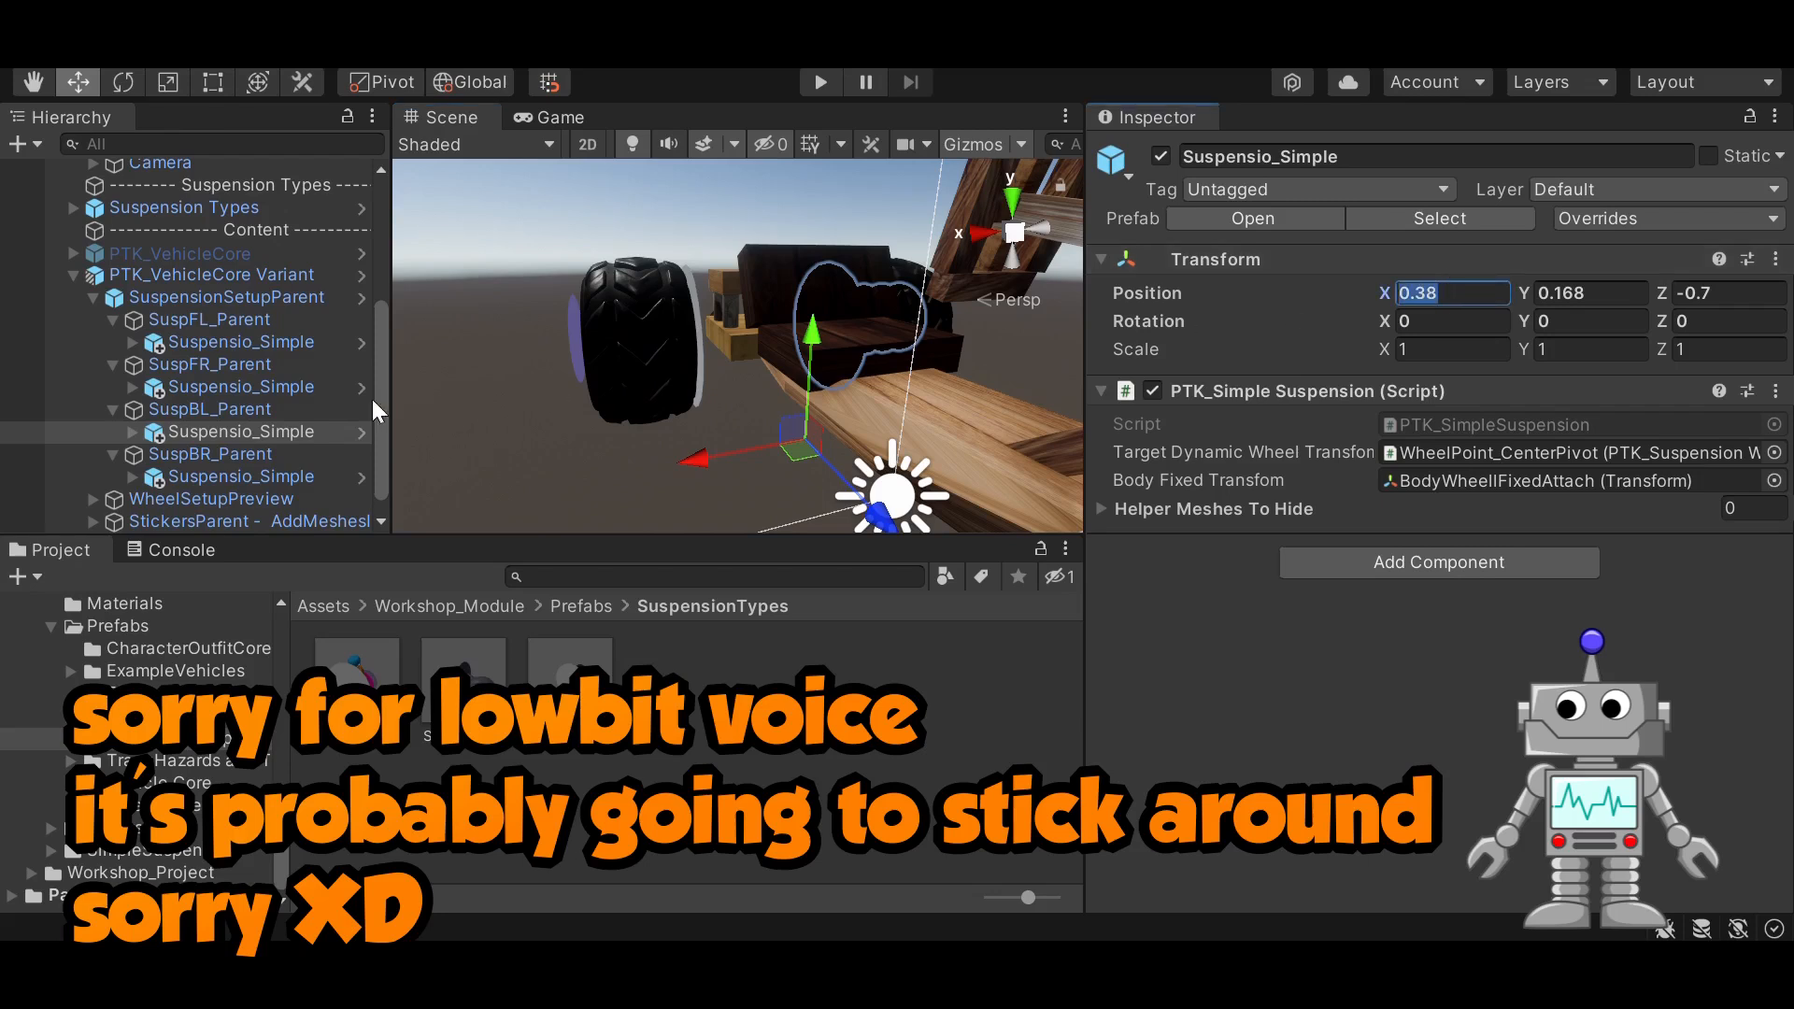
click(277, 475)
click(1456, 291)
text(0.38)
Step: Select SuspensionSetupParent and collapse its children in the Hierarchy
right_drag(760, 409, 717, 437)
right_drag(832, 448, 906, 370)
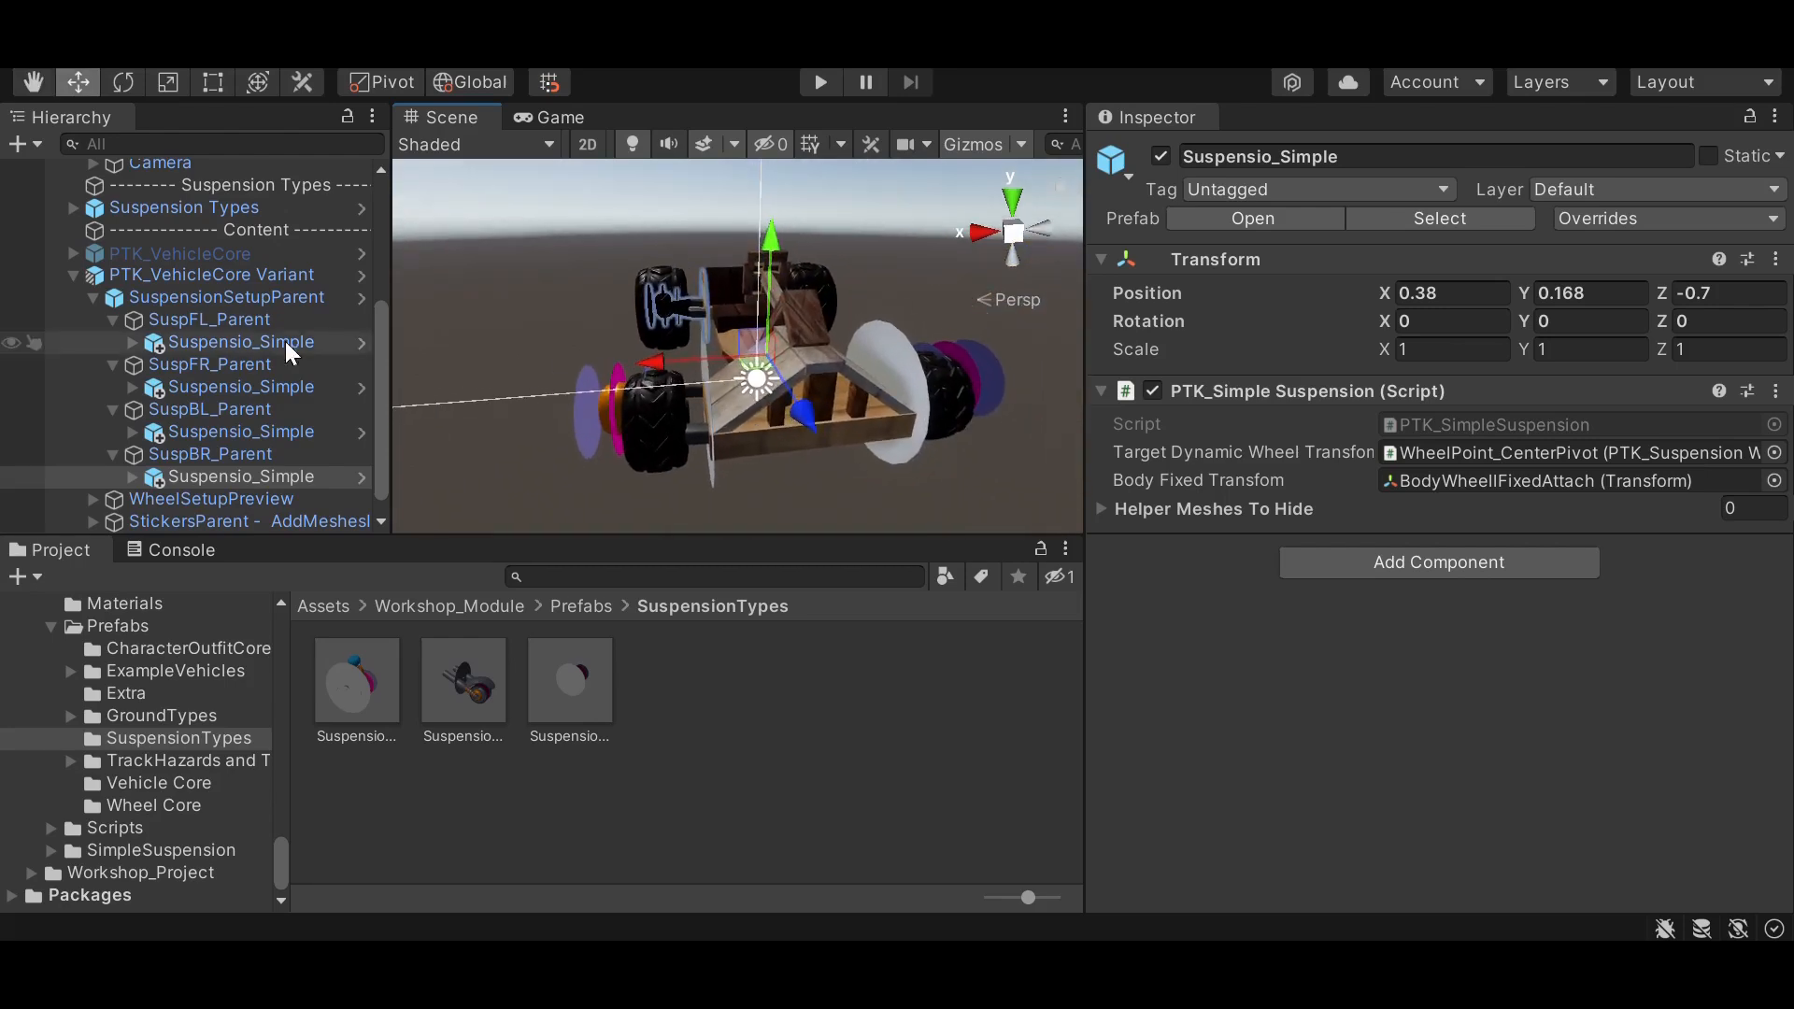
click(234, 297)
key(Left)
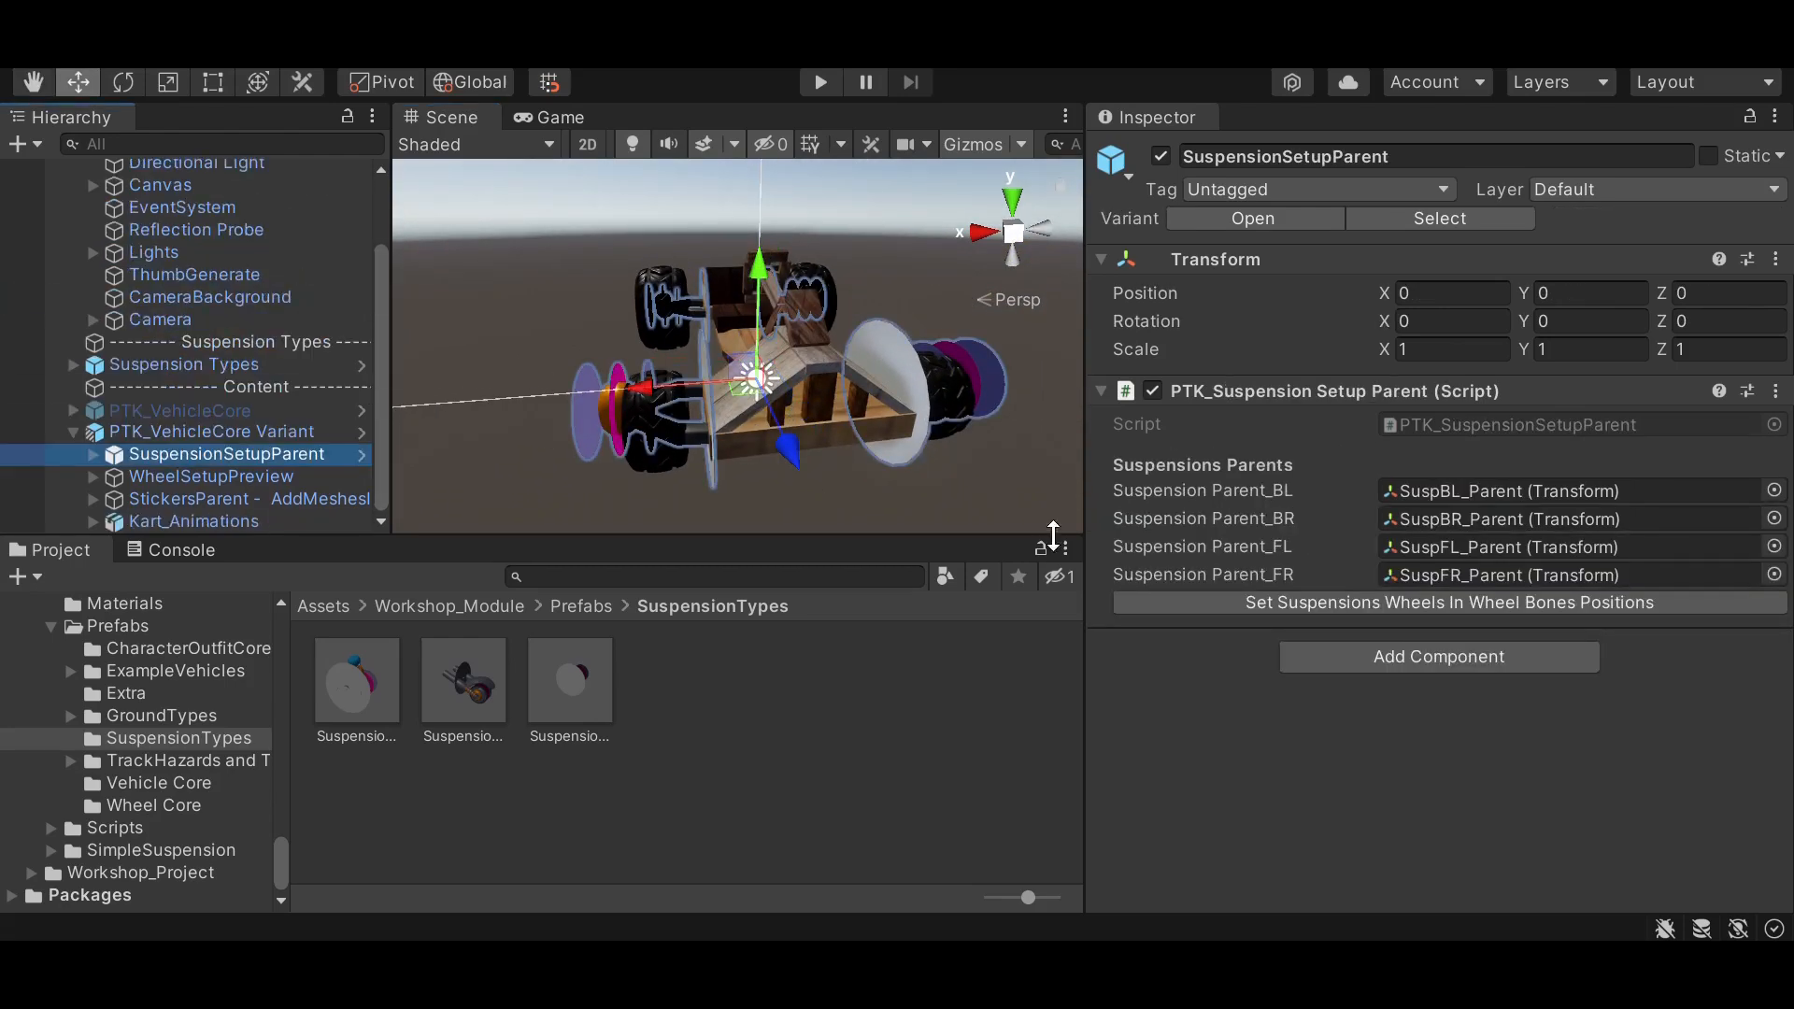
Step: Snap the suspension wheels onto the wheel bone positions and inspect the result
click(1331, 612)
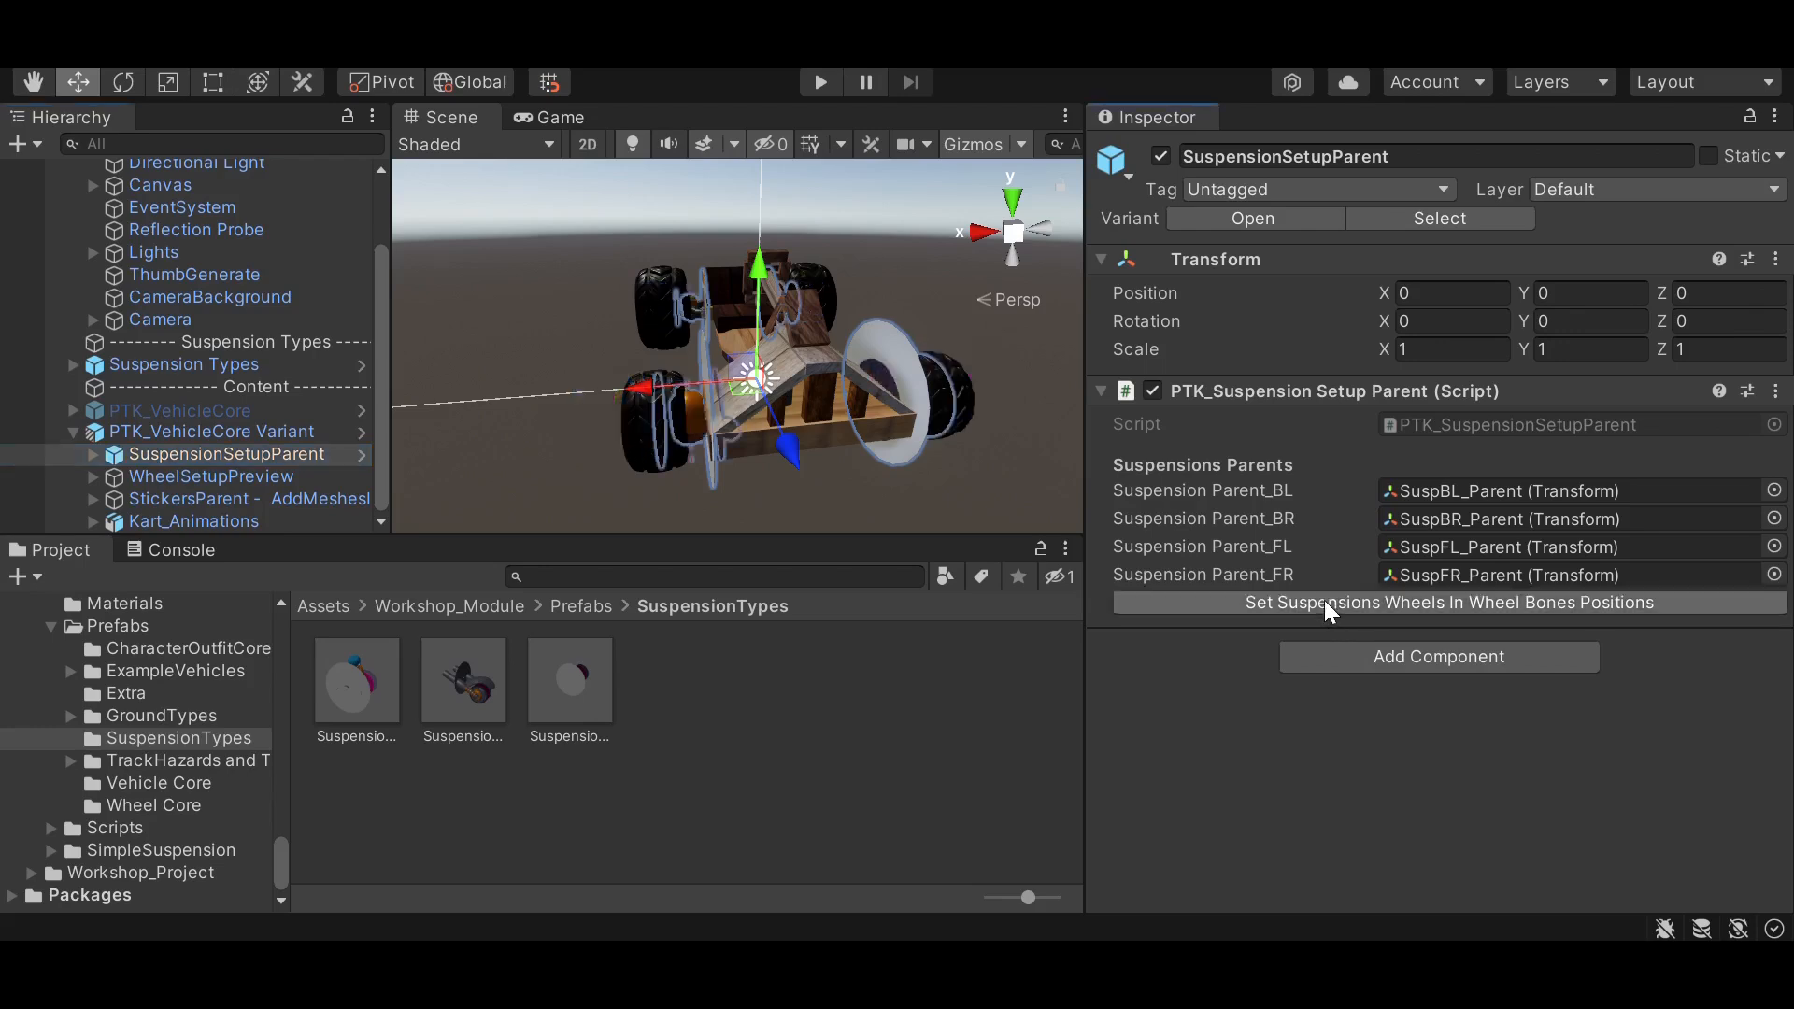
mouse_move(890, 500)
alt+mouse_down()
mouse_move(881, 468)
mouse_move(872, 501)
alt+mouse_up()
key(w)
right_drag(873, 502, 863, 496)
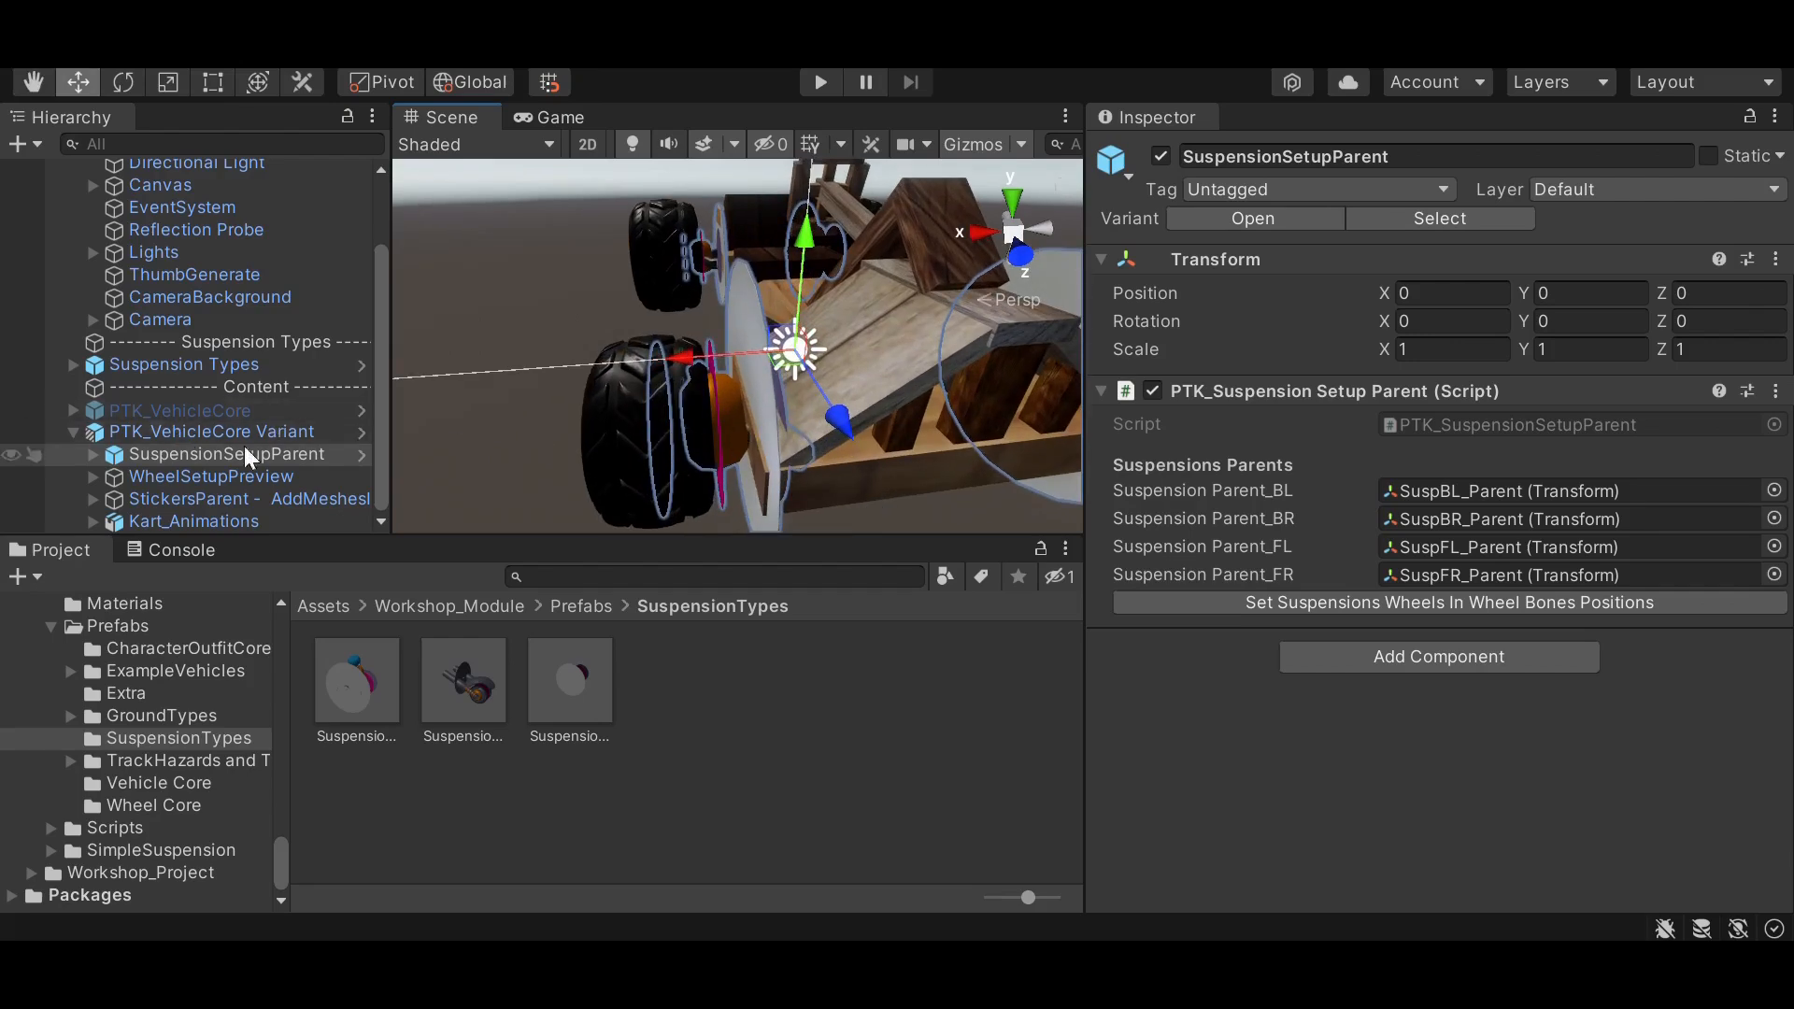
alt+drag(739, 404, 908, 377)
key(w)
mouse_move(908, 376)
right_down()
mouse_move(944, 365)
mouse_move(923, 369)
right_up()
key(d)
mouse_move(815, 330)
right_down()
mouse_move(788, 339)
mouse_move(821, 308)
right_up()
key(s)
Step: Deactivate the PTK_VehicleCore Variant so it disappears from the scene
click(213, 432)
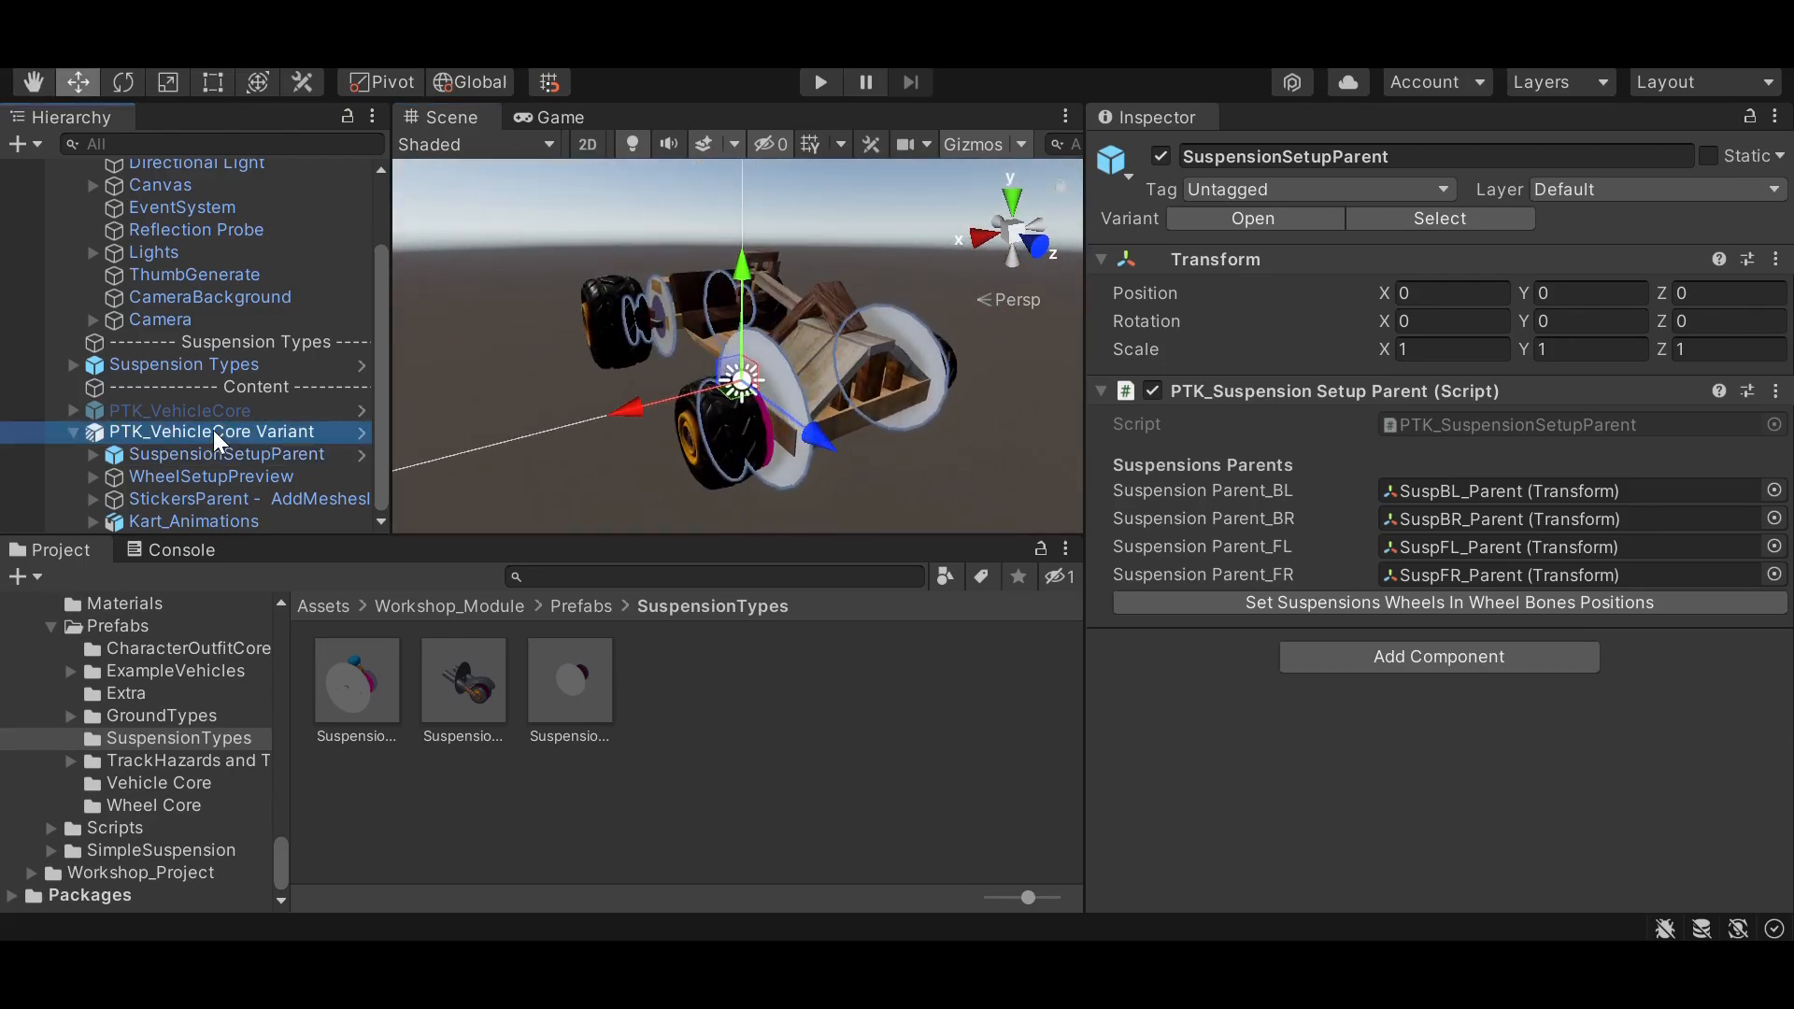
key(Left)
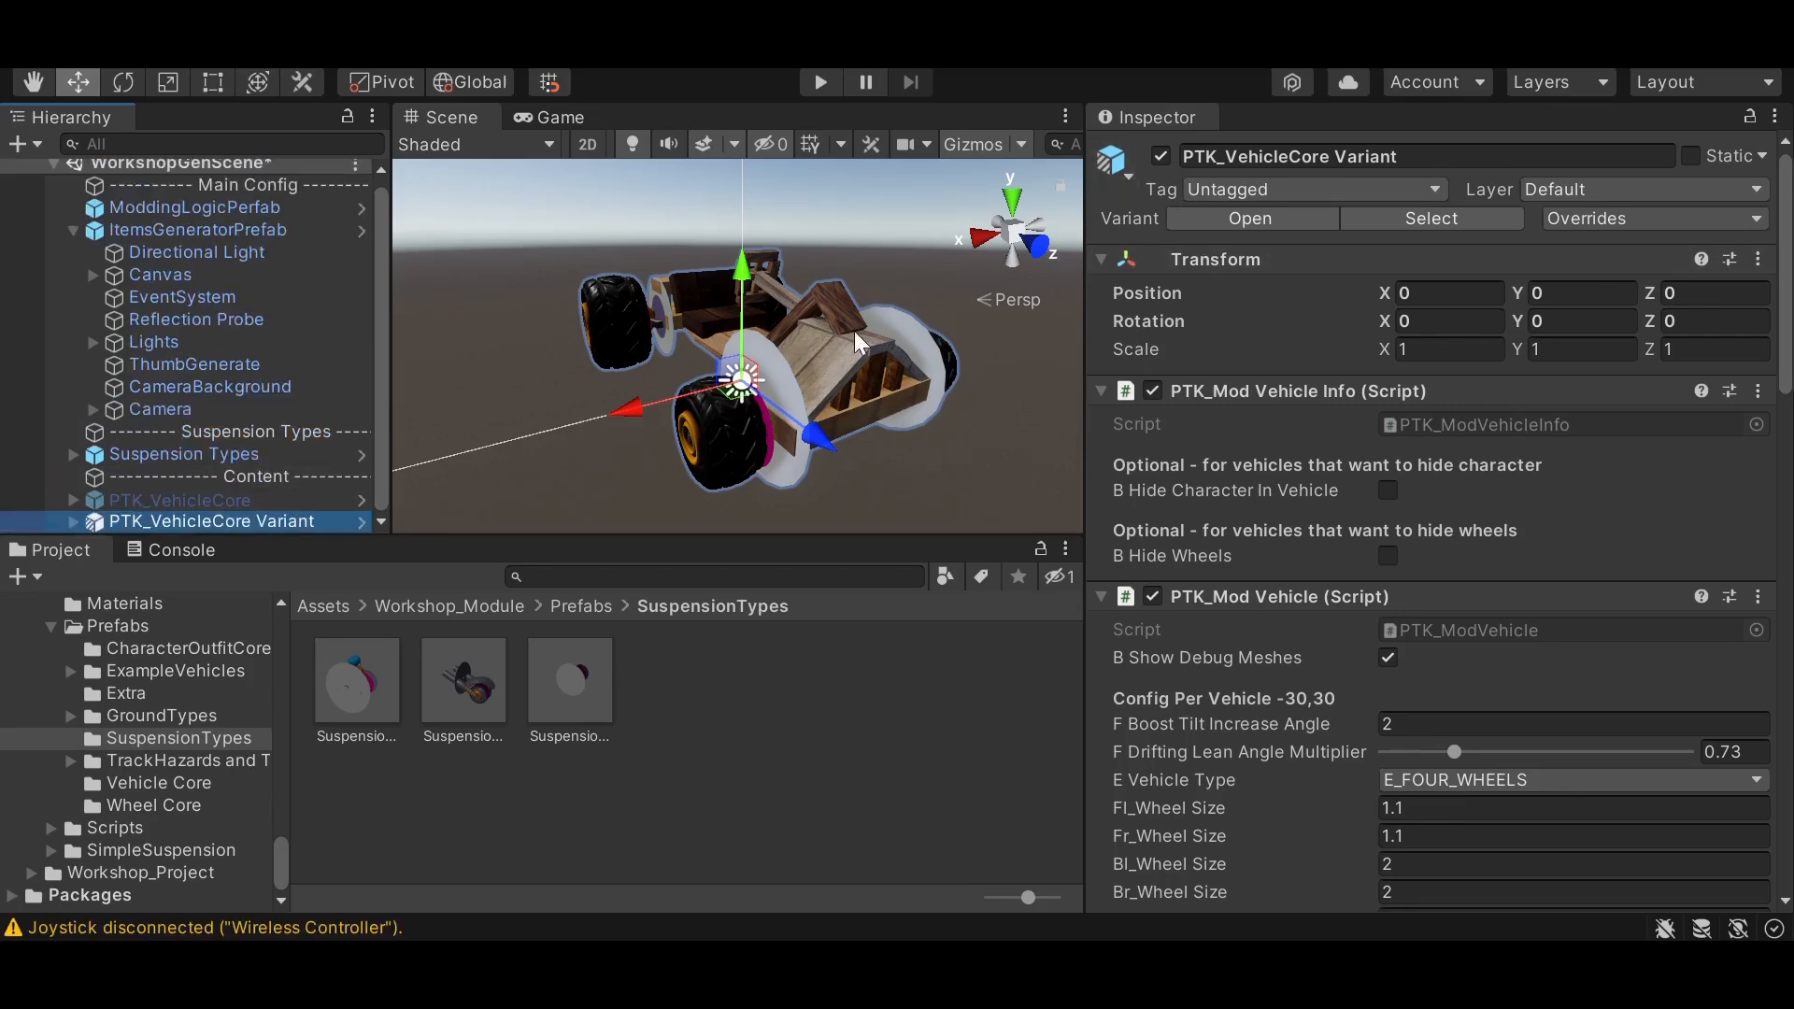
click(1162, 157)
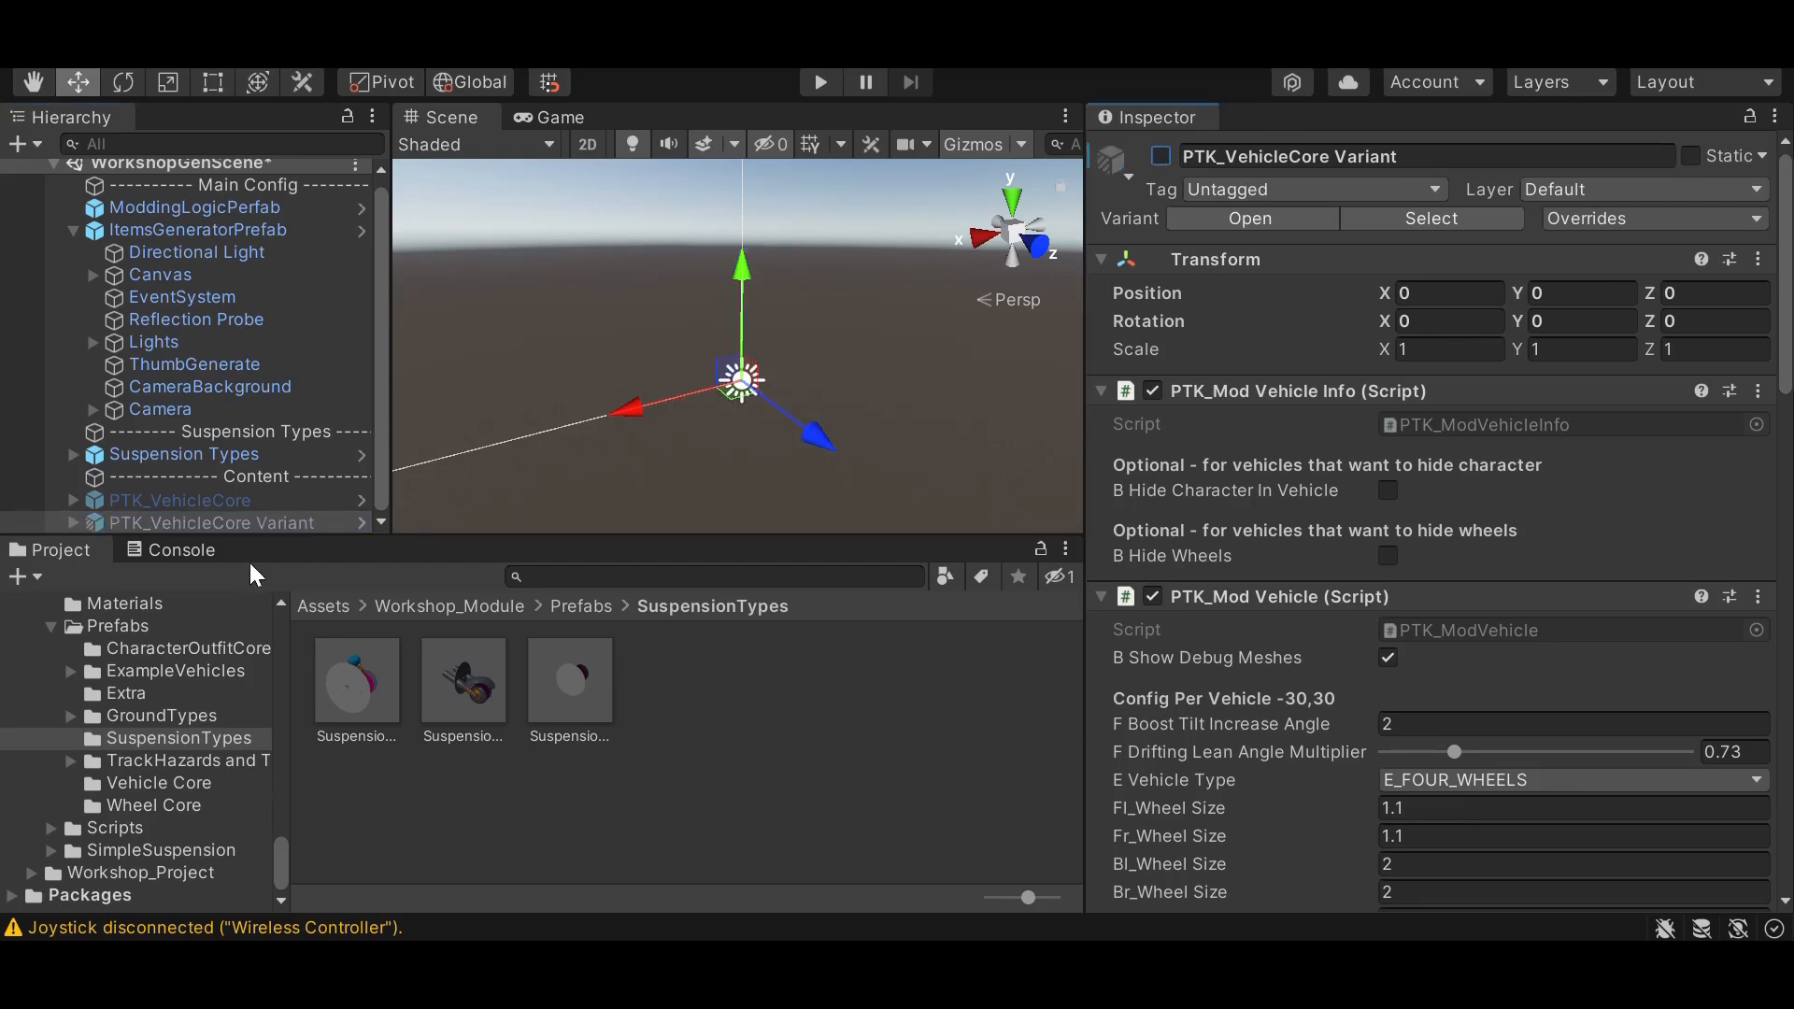
Step: Reactivate the original PTK_VehicleCore so the kart reappears
click(629, 473)
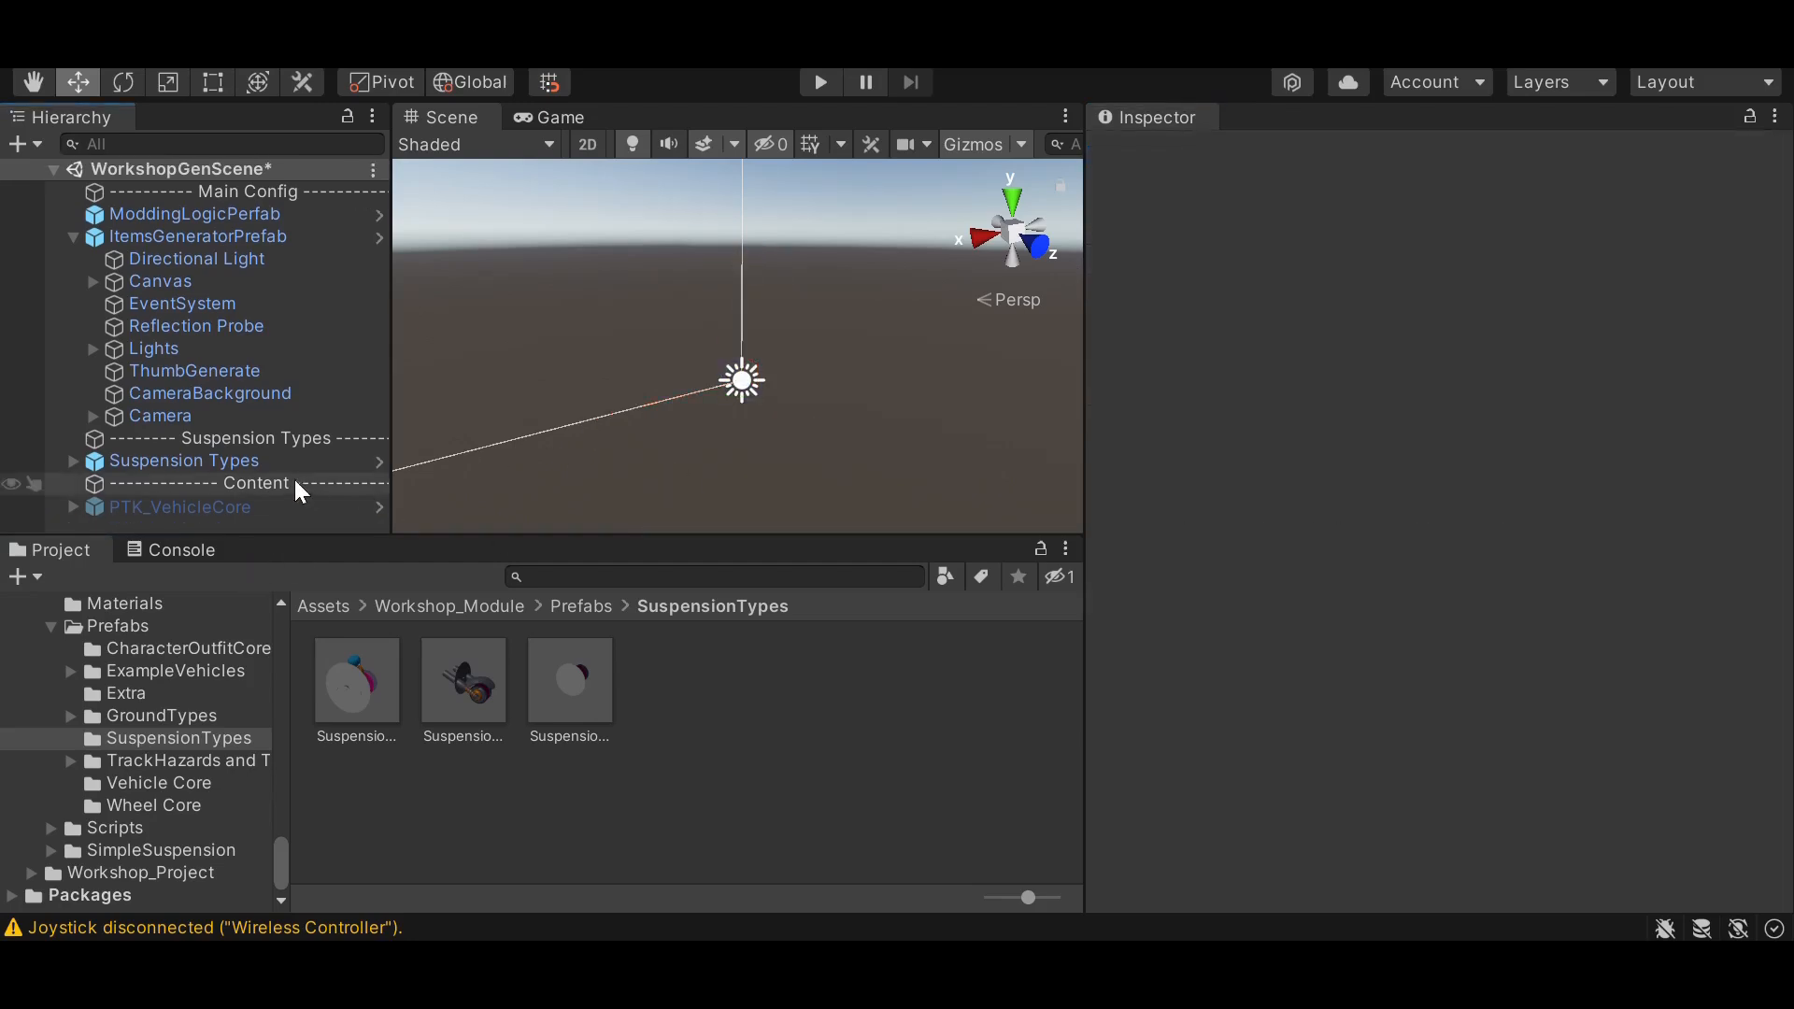
click(243, 509)
click(1162, 157)
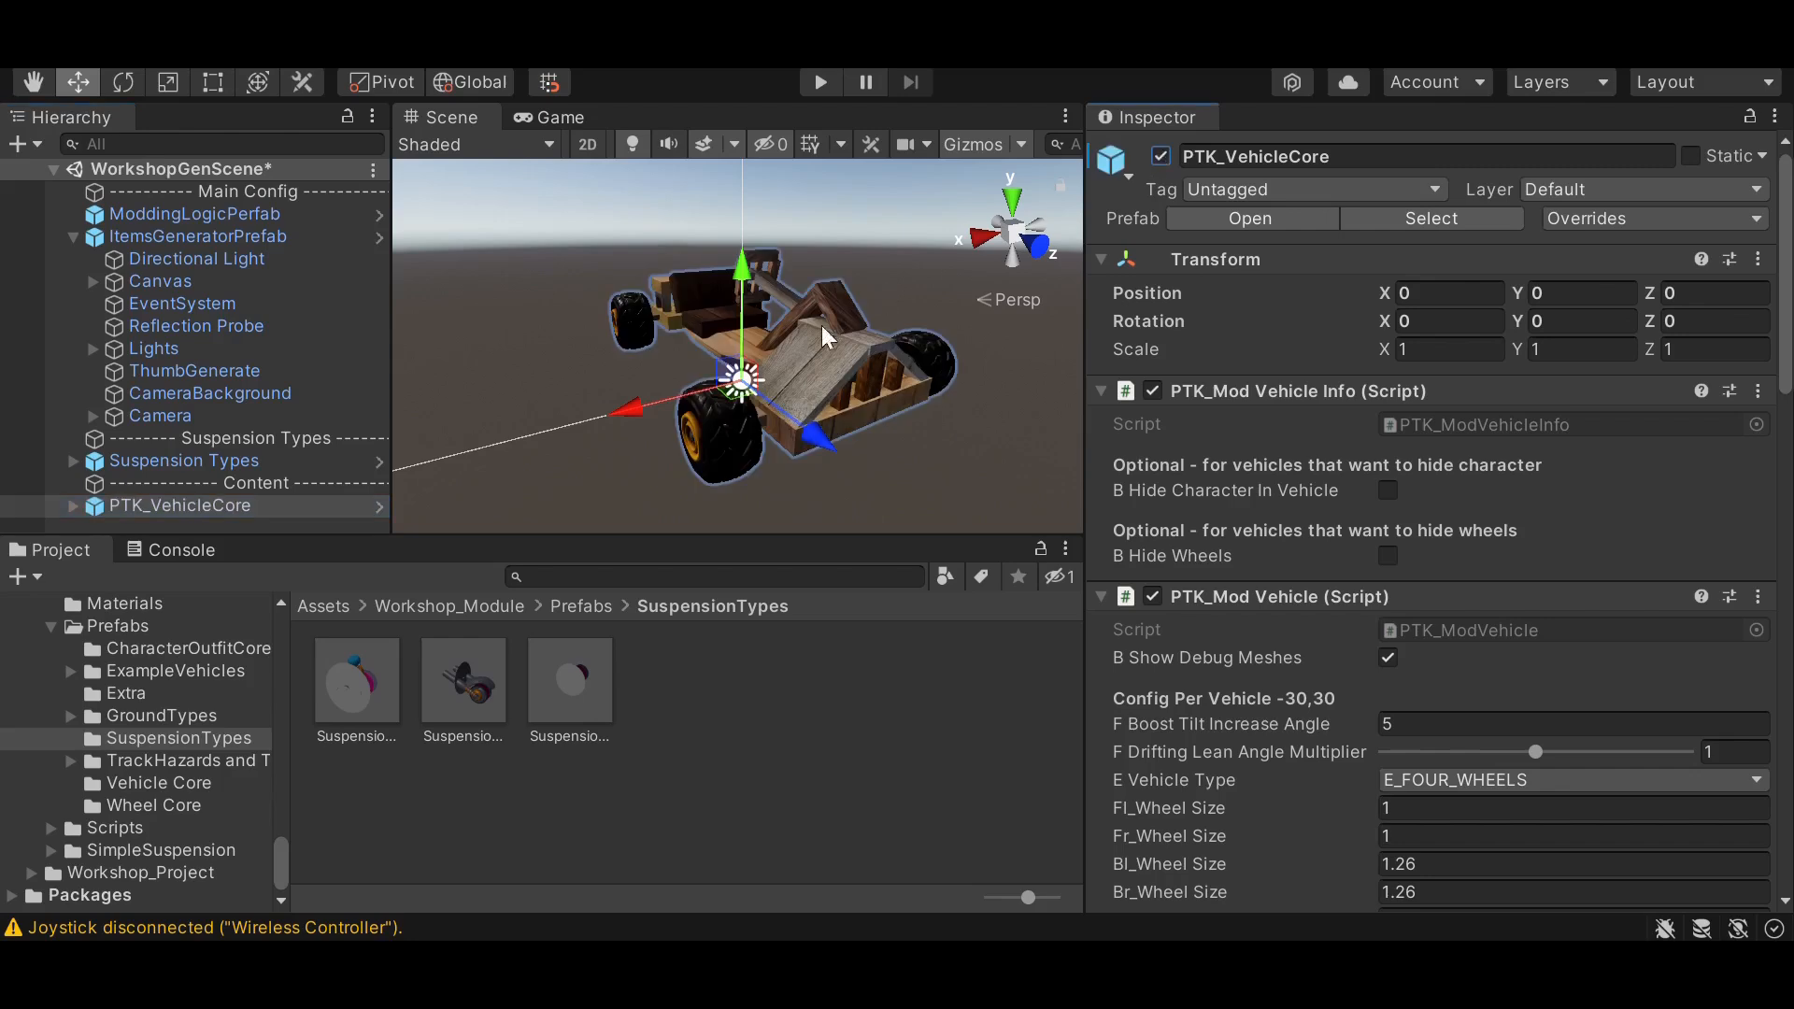
alt+drag(752, 384, 701, 428)
scroll(701, 428, up, 5)
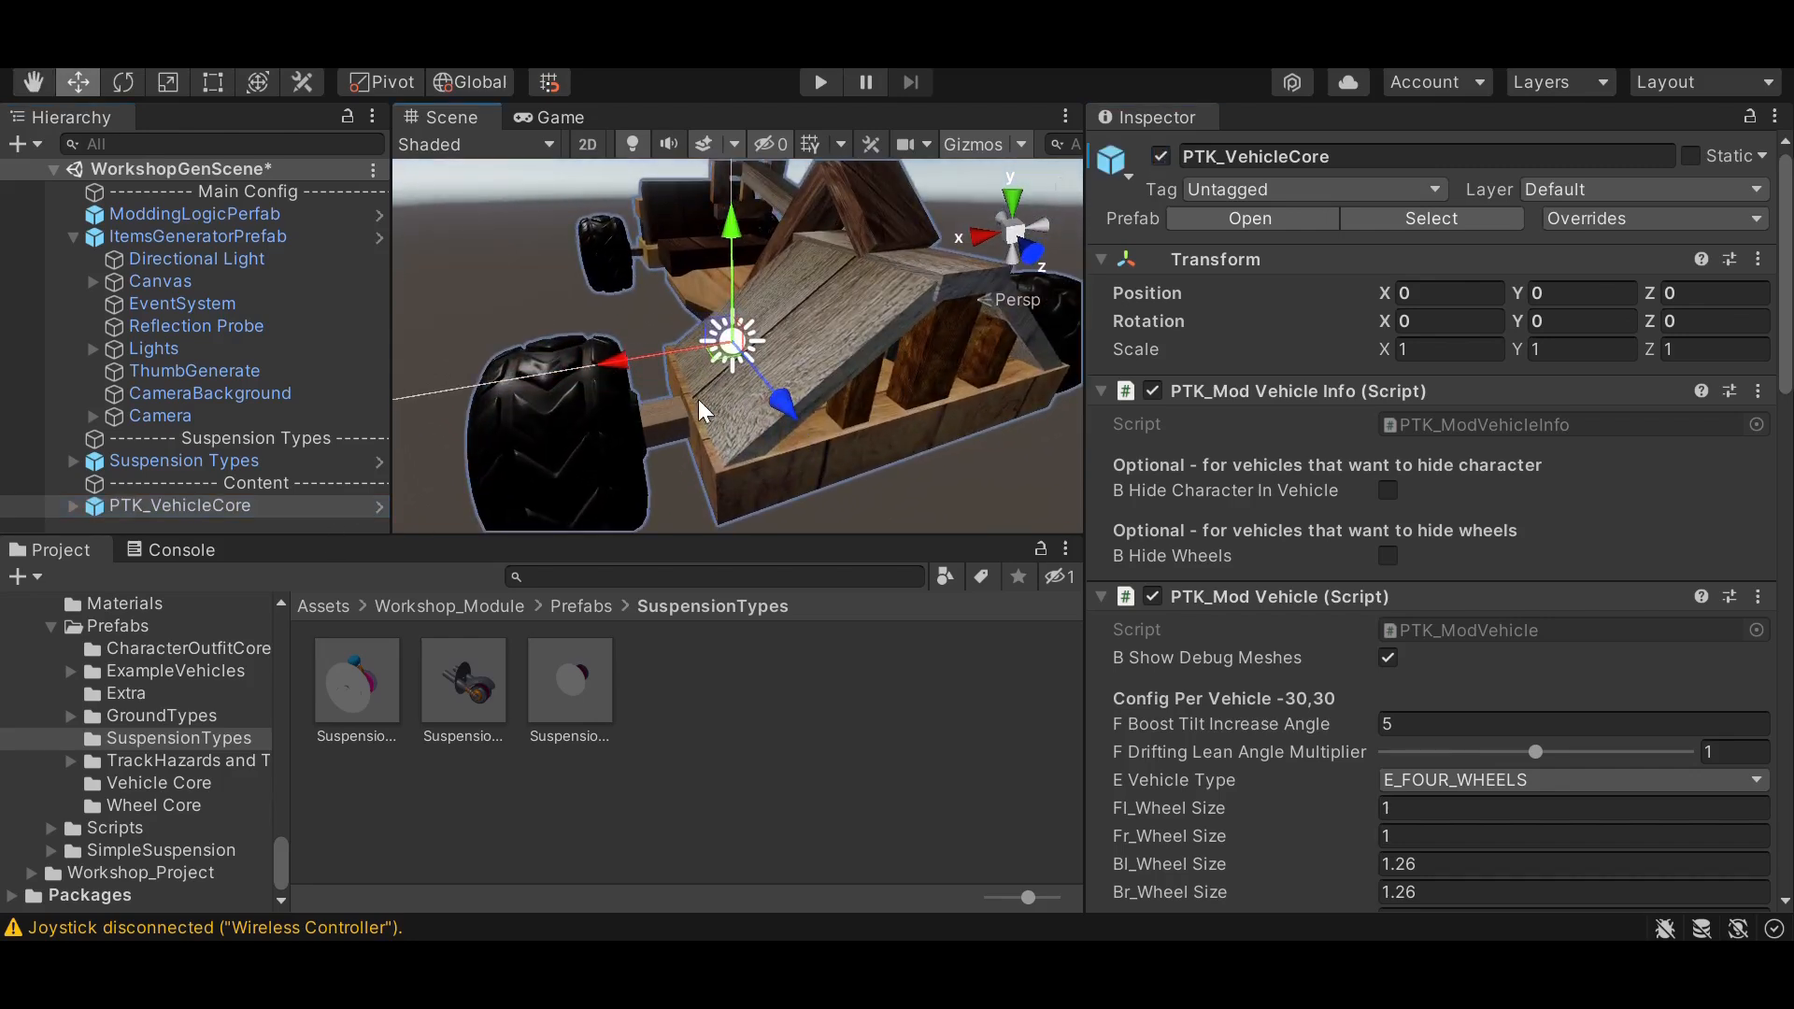
scroll(708, 412, down, 6)
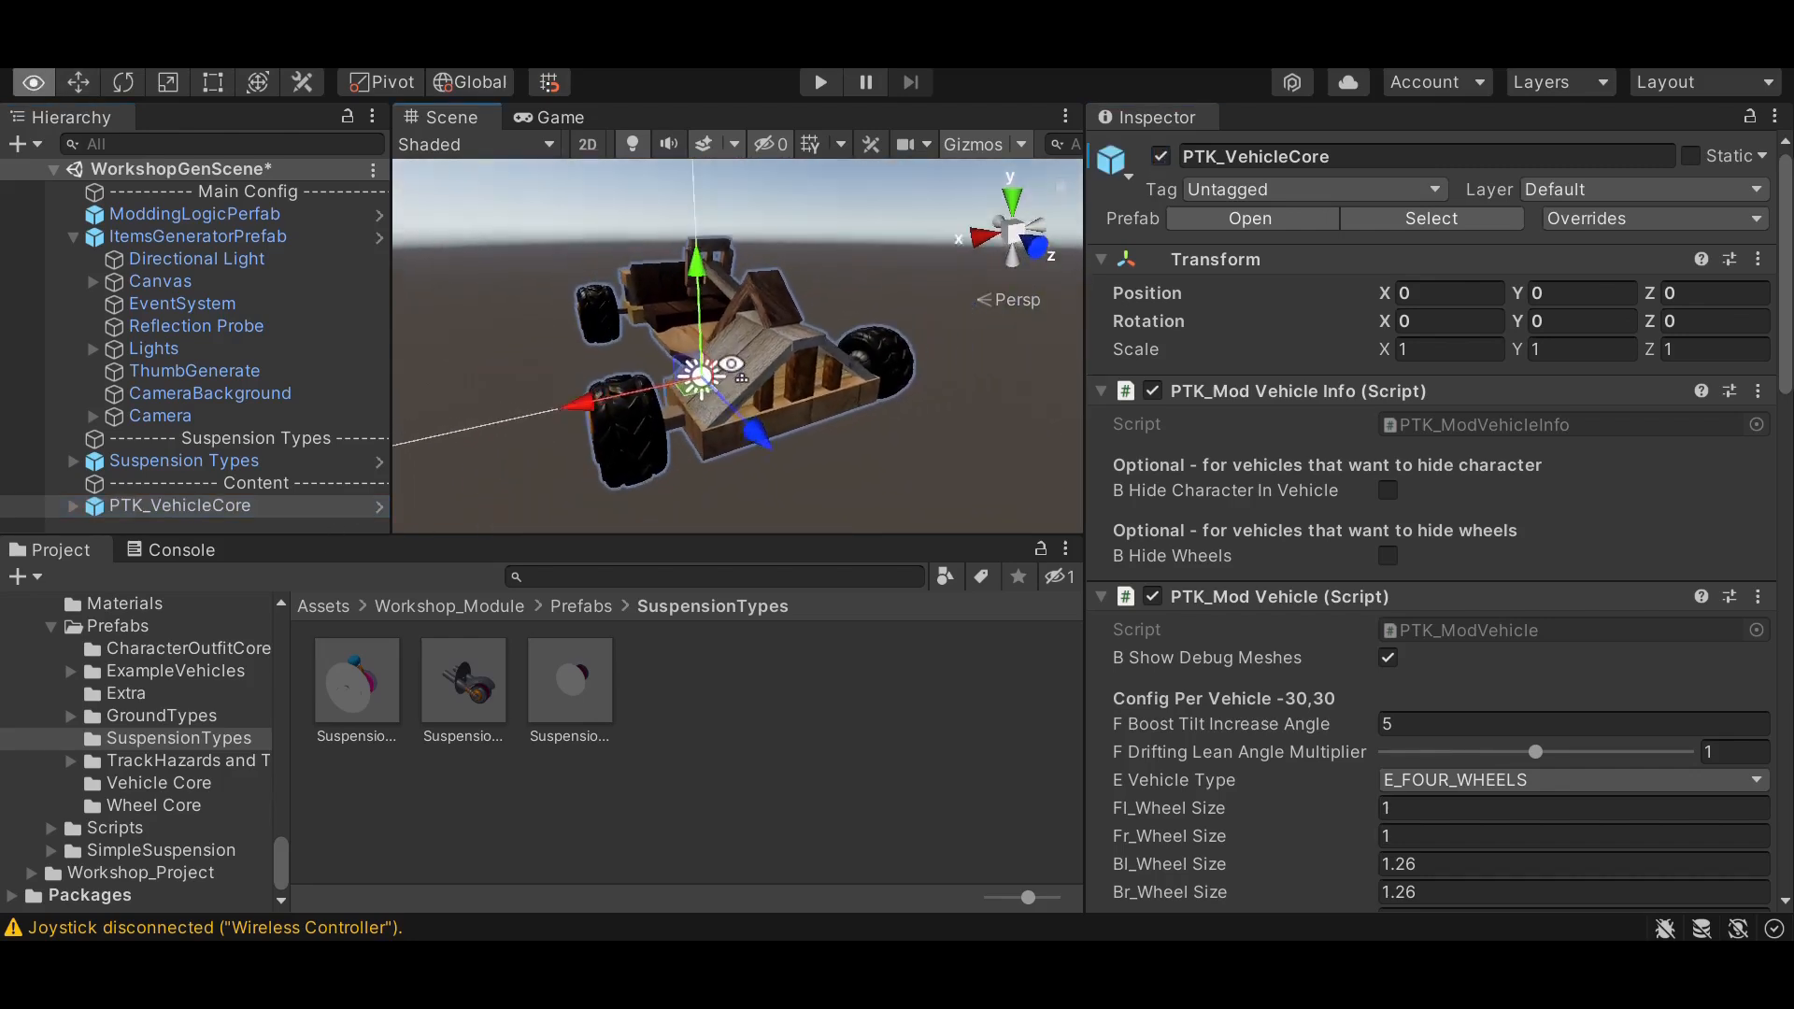
Step: Collapse the Prefabs folder and open the WoodKart vehicle folder in the Project window
click(207, 733)
click(144, 630)
key(Left)
key(Up)
key(Up)
key(Up)
key(Up)
key(Up)
key(Up)
scroll(138, 647, up, 4)
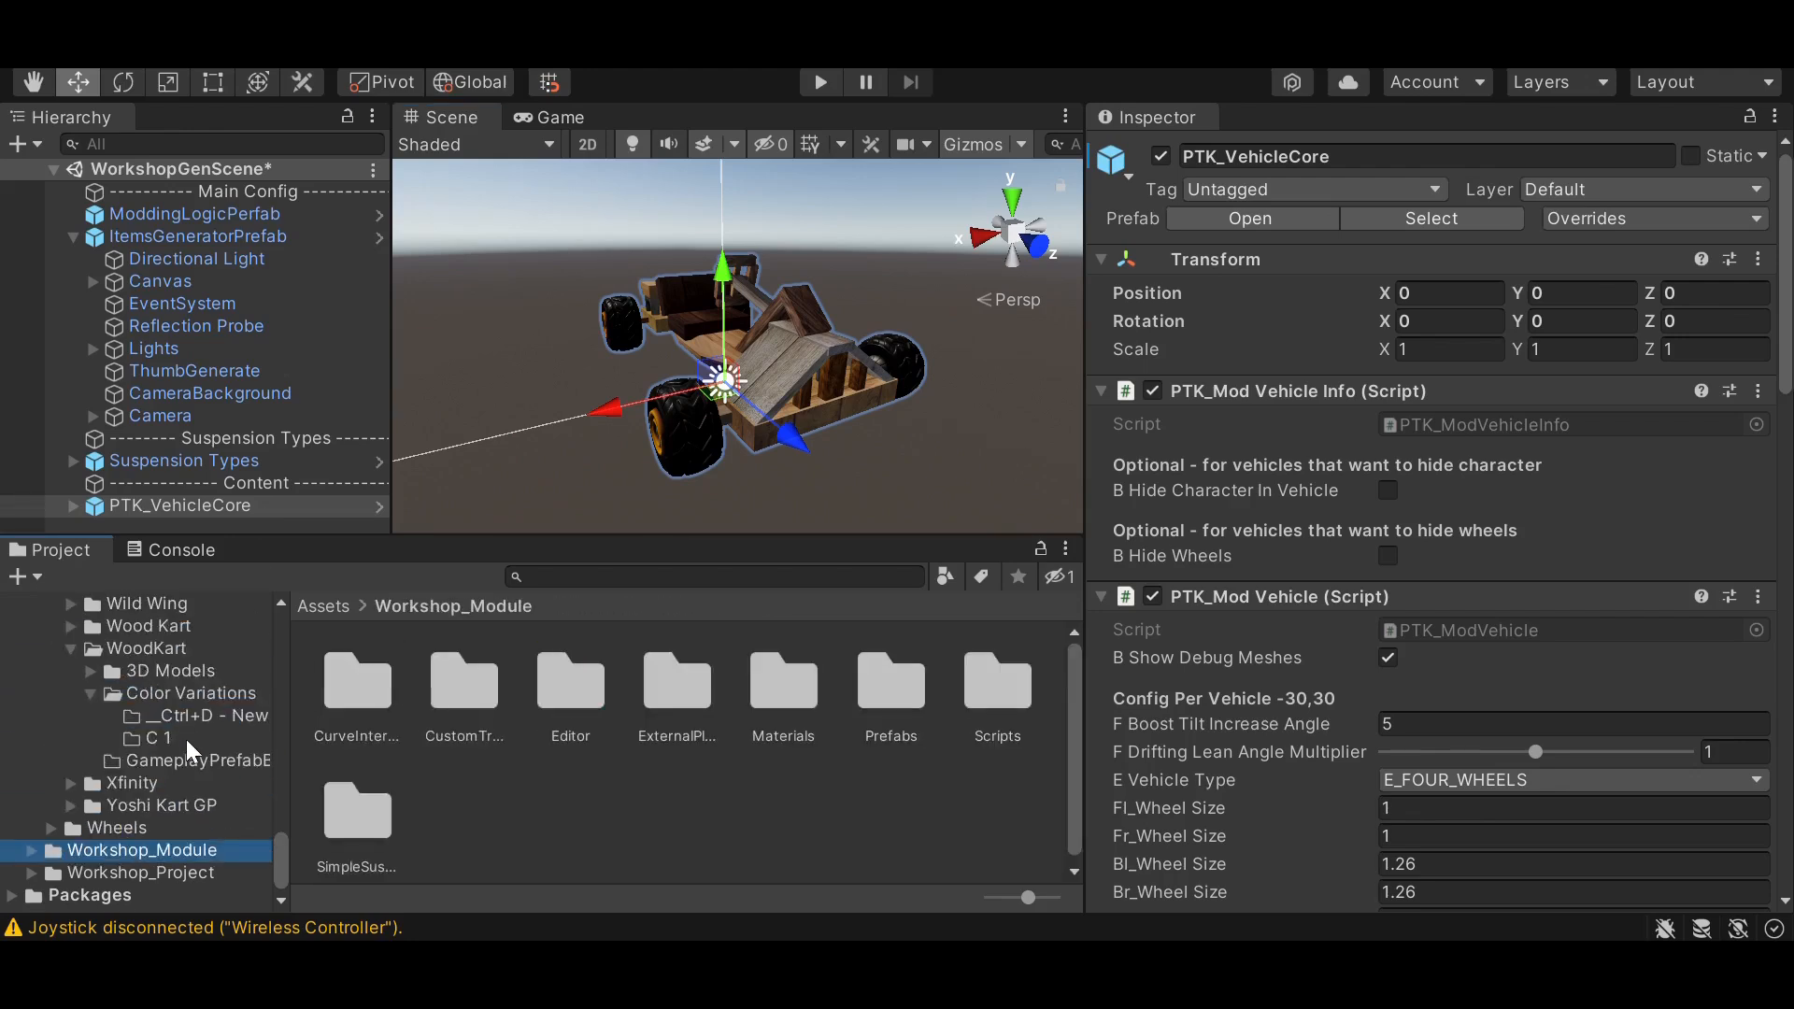
click(170, 654)
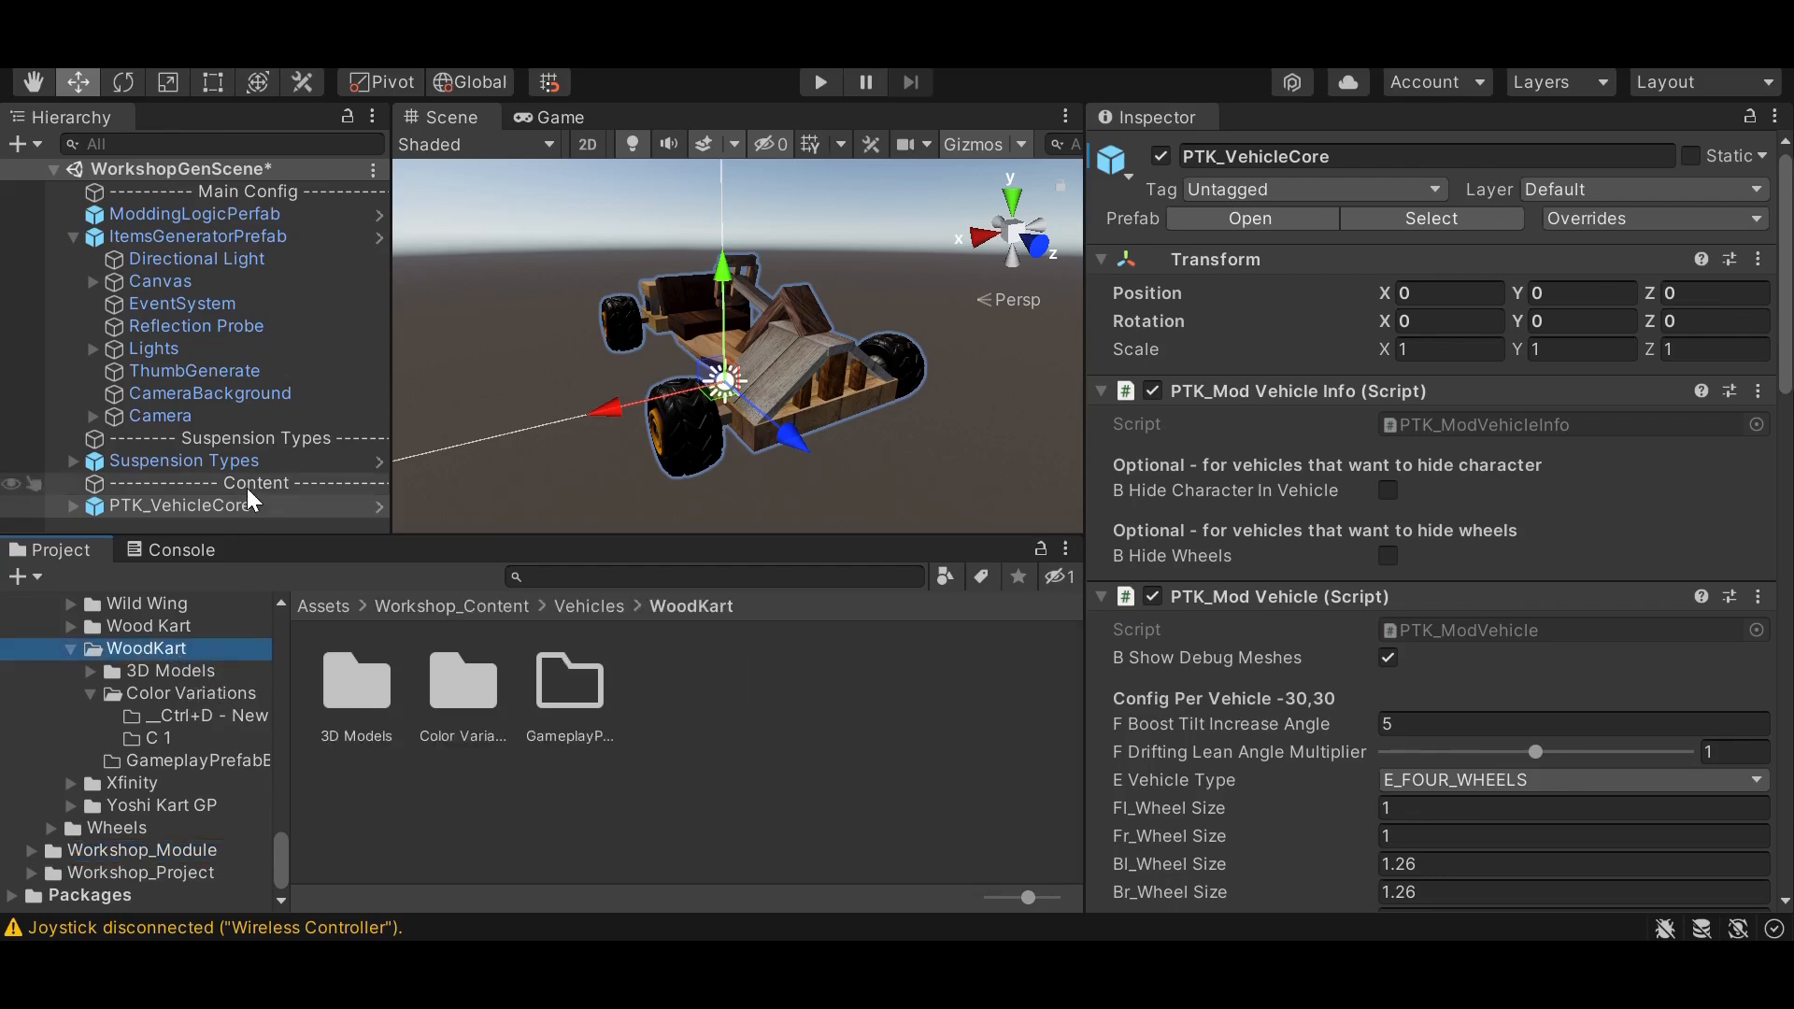
Step: Collapse ItemsGeneratorPrefab and select PTK_VehicleCore in the Hierarchy
click(74, 237)
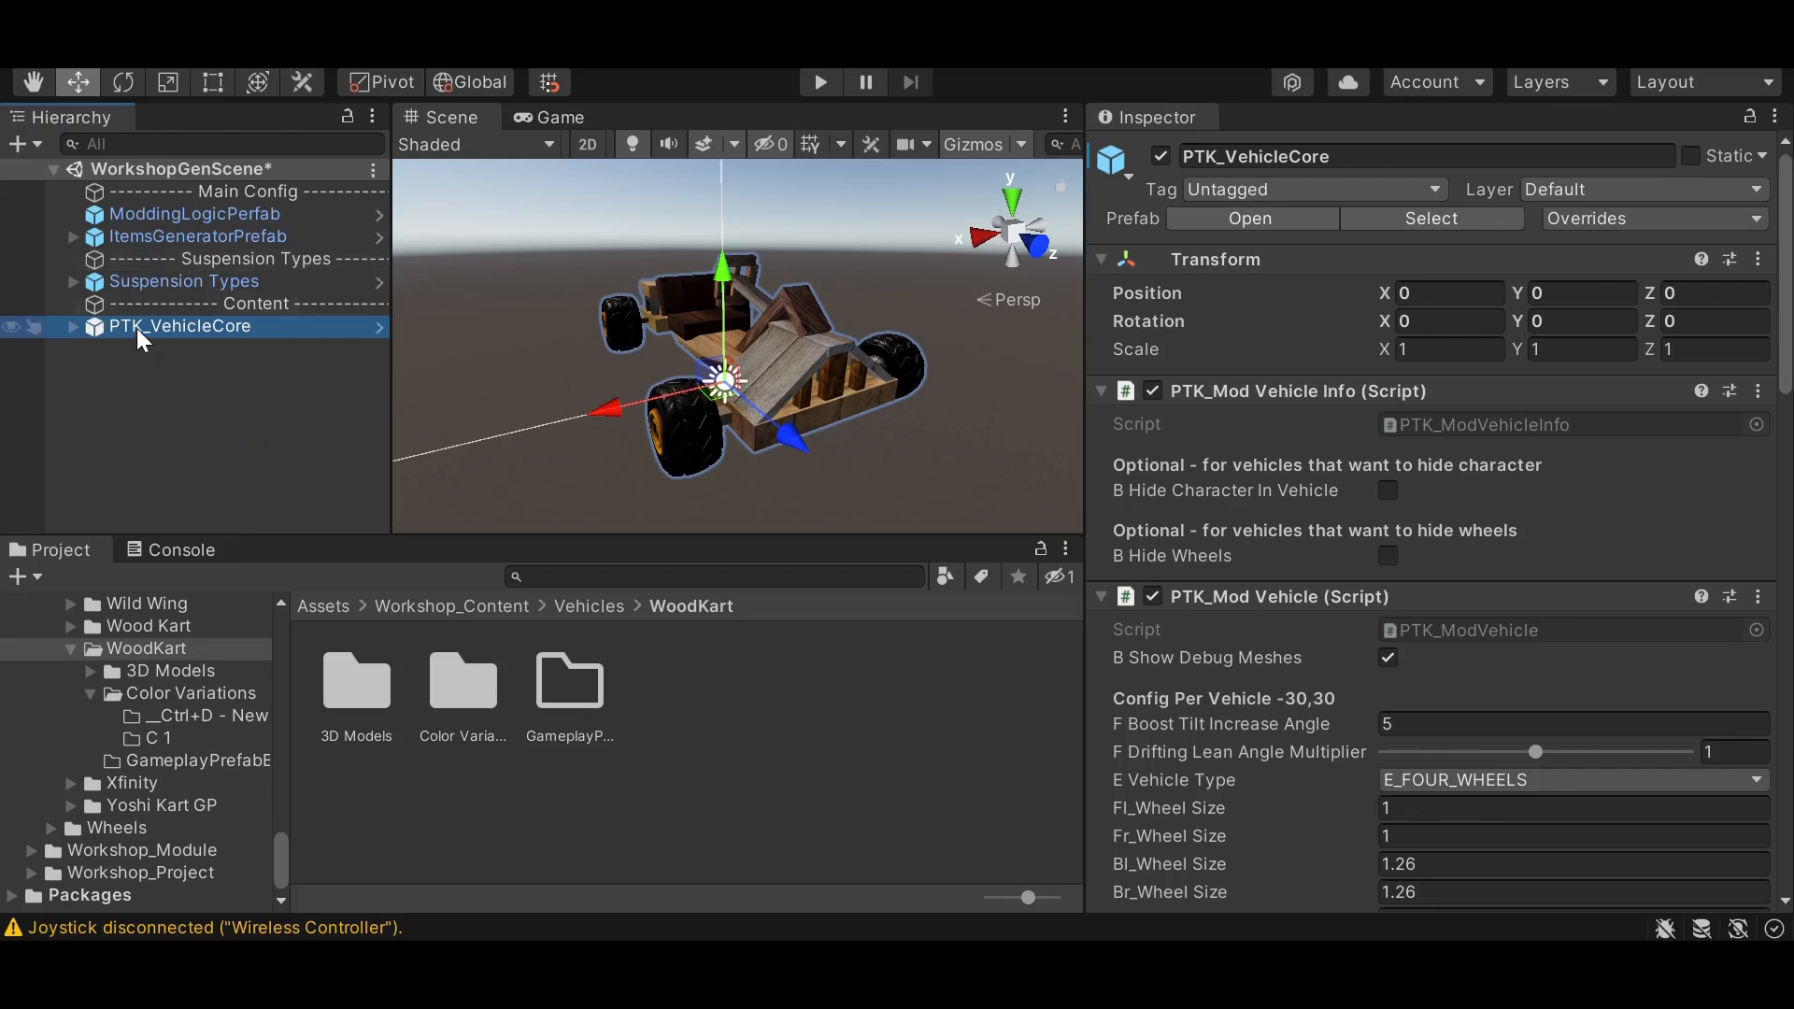
click(282, 860)
click(212, 329)
drag(279, 446, 263, 641)
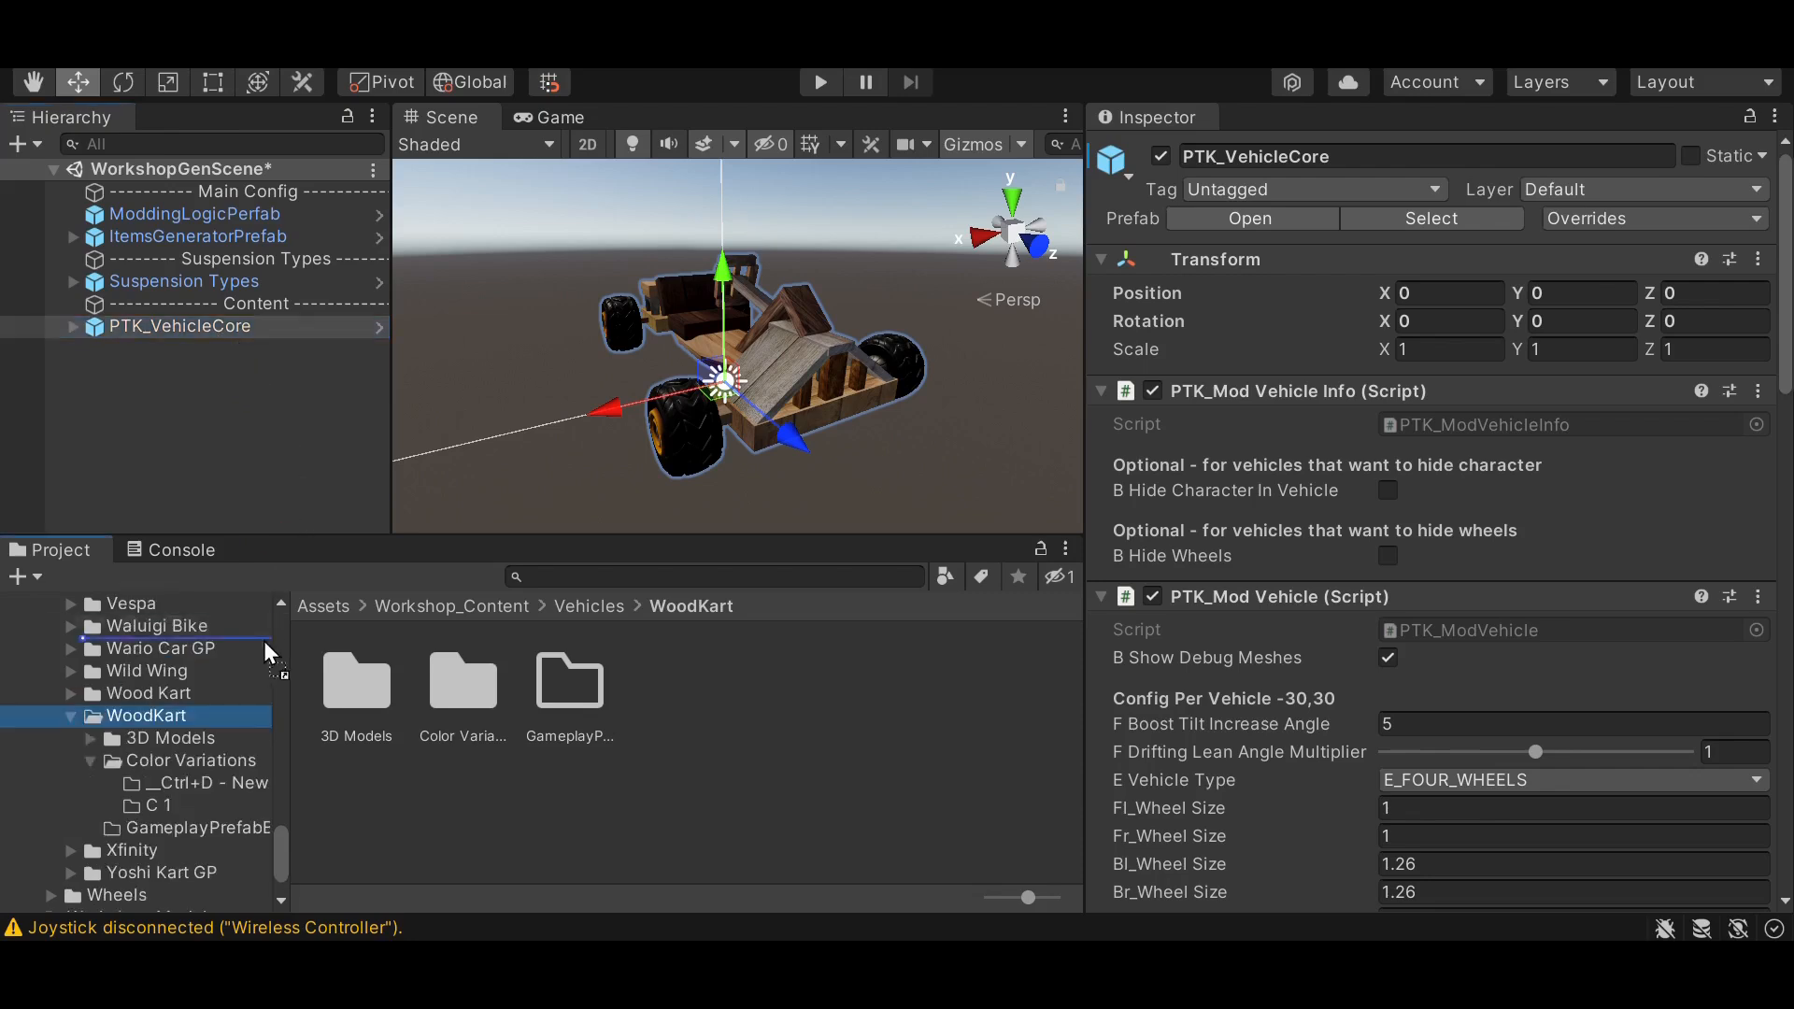
Step: Save PTK_VehicleCore as a prefab variant in GameplayPrefabBase and delete it from the scene
drag(205, 815, 201, 828)
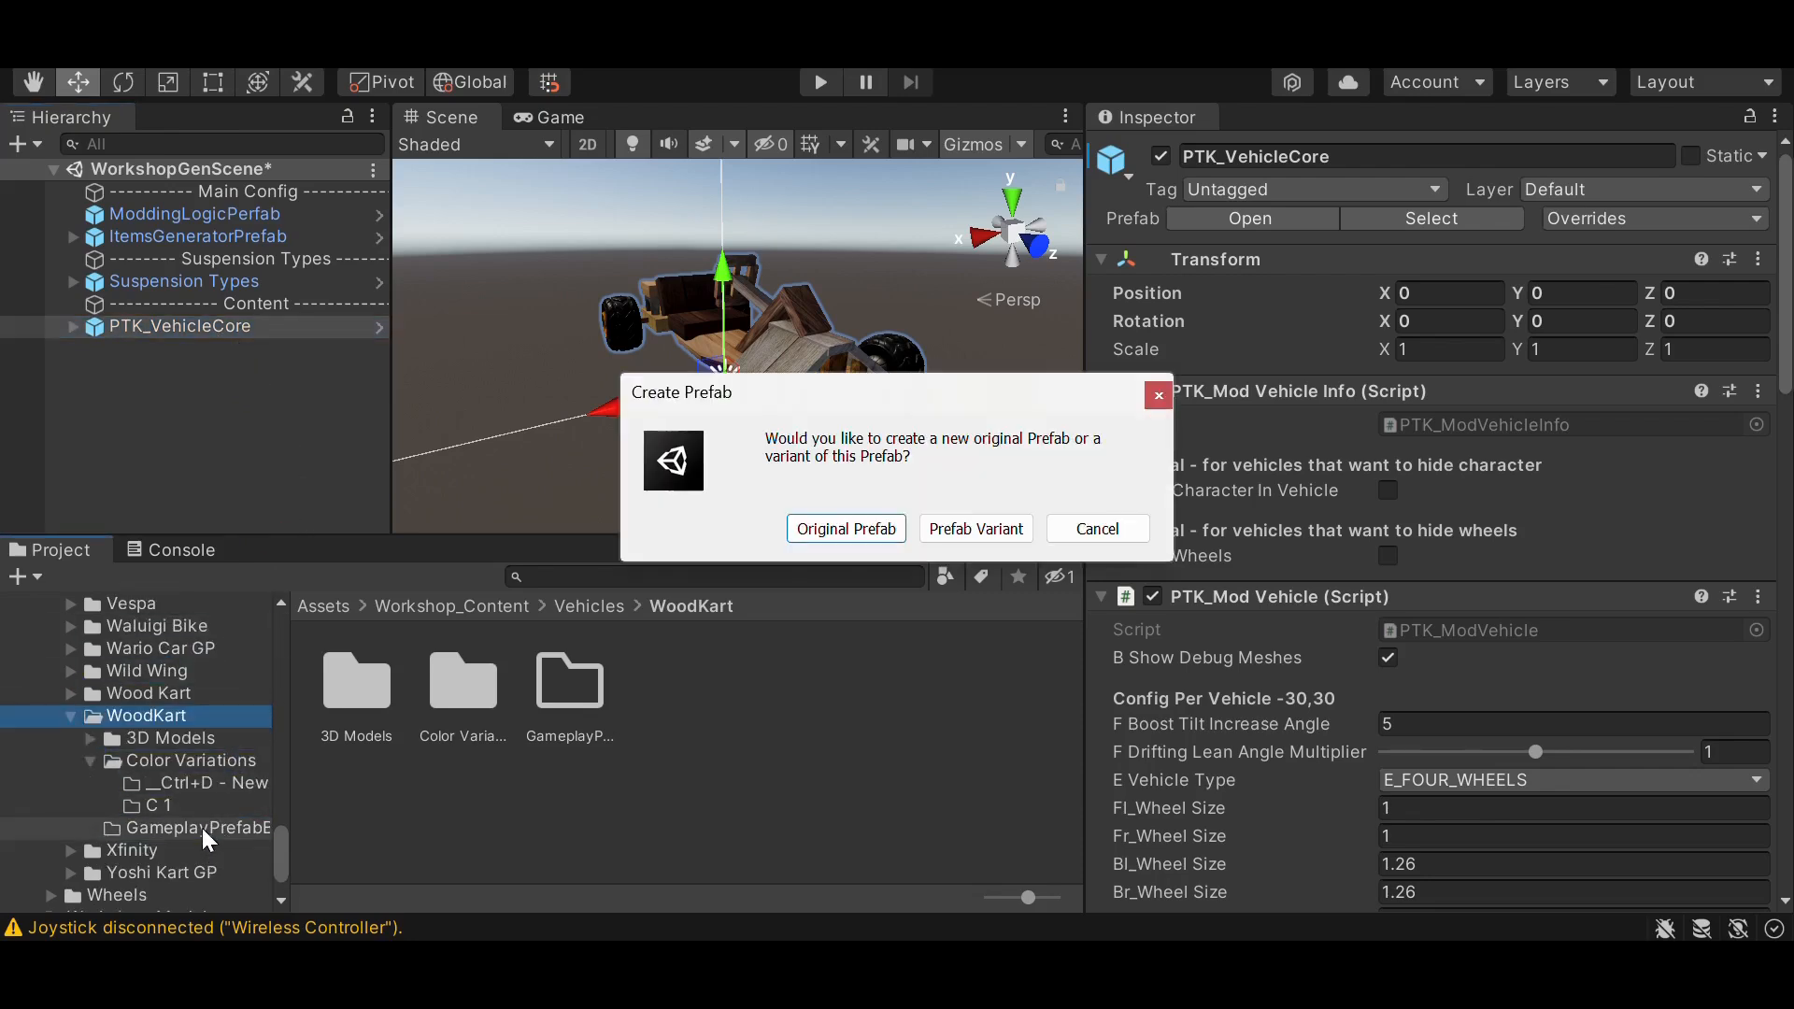
click(976, 529)
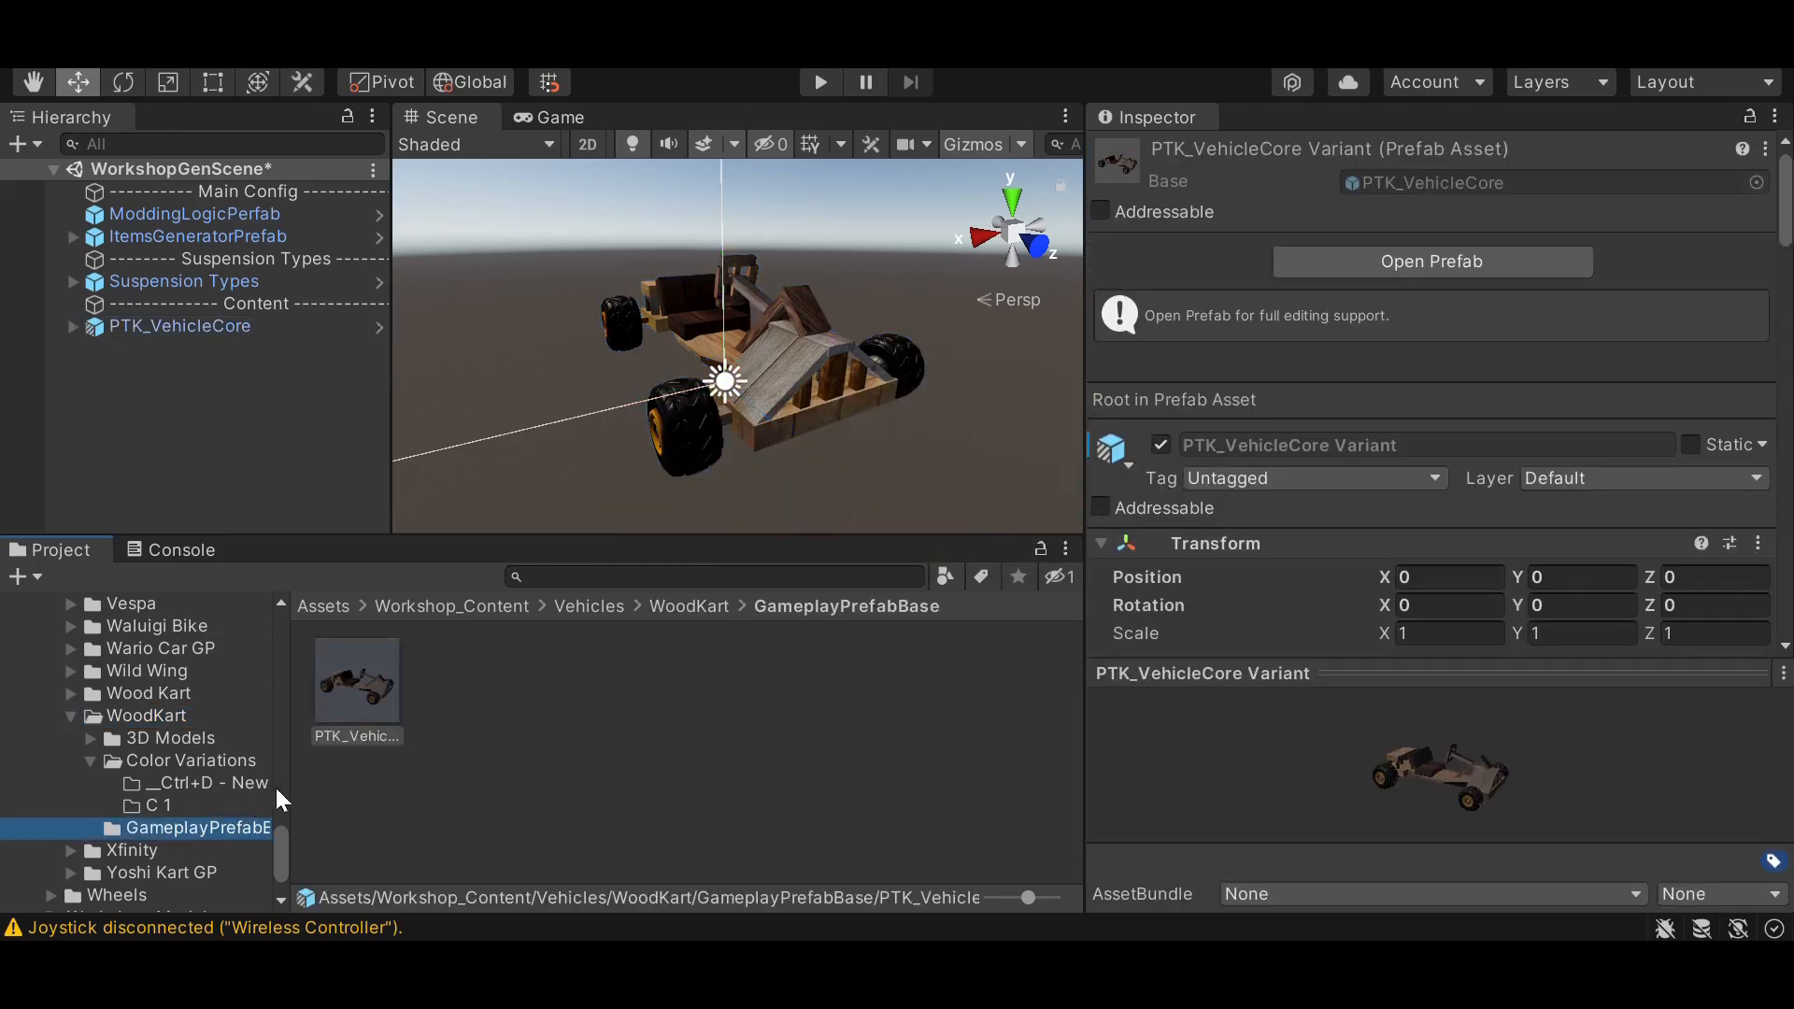
click(221, 333)
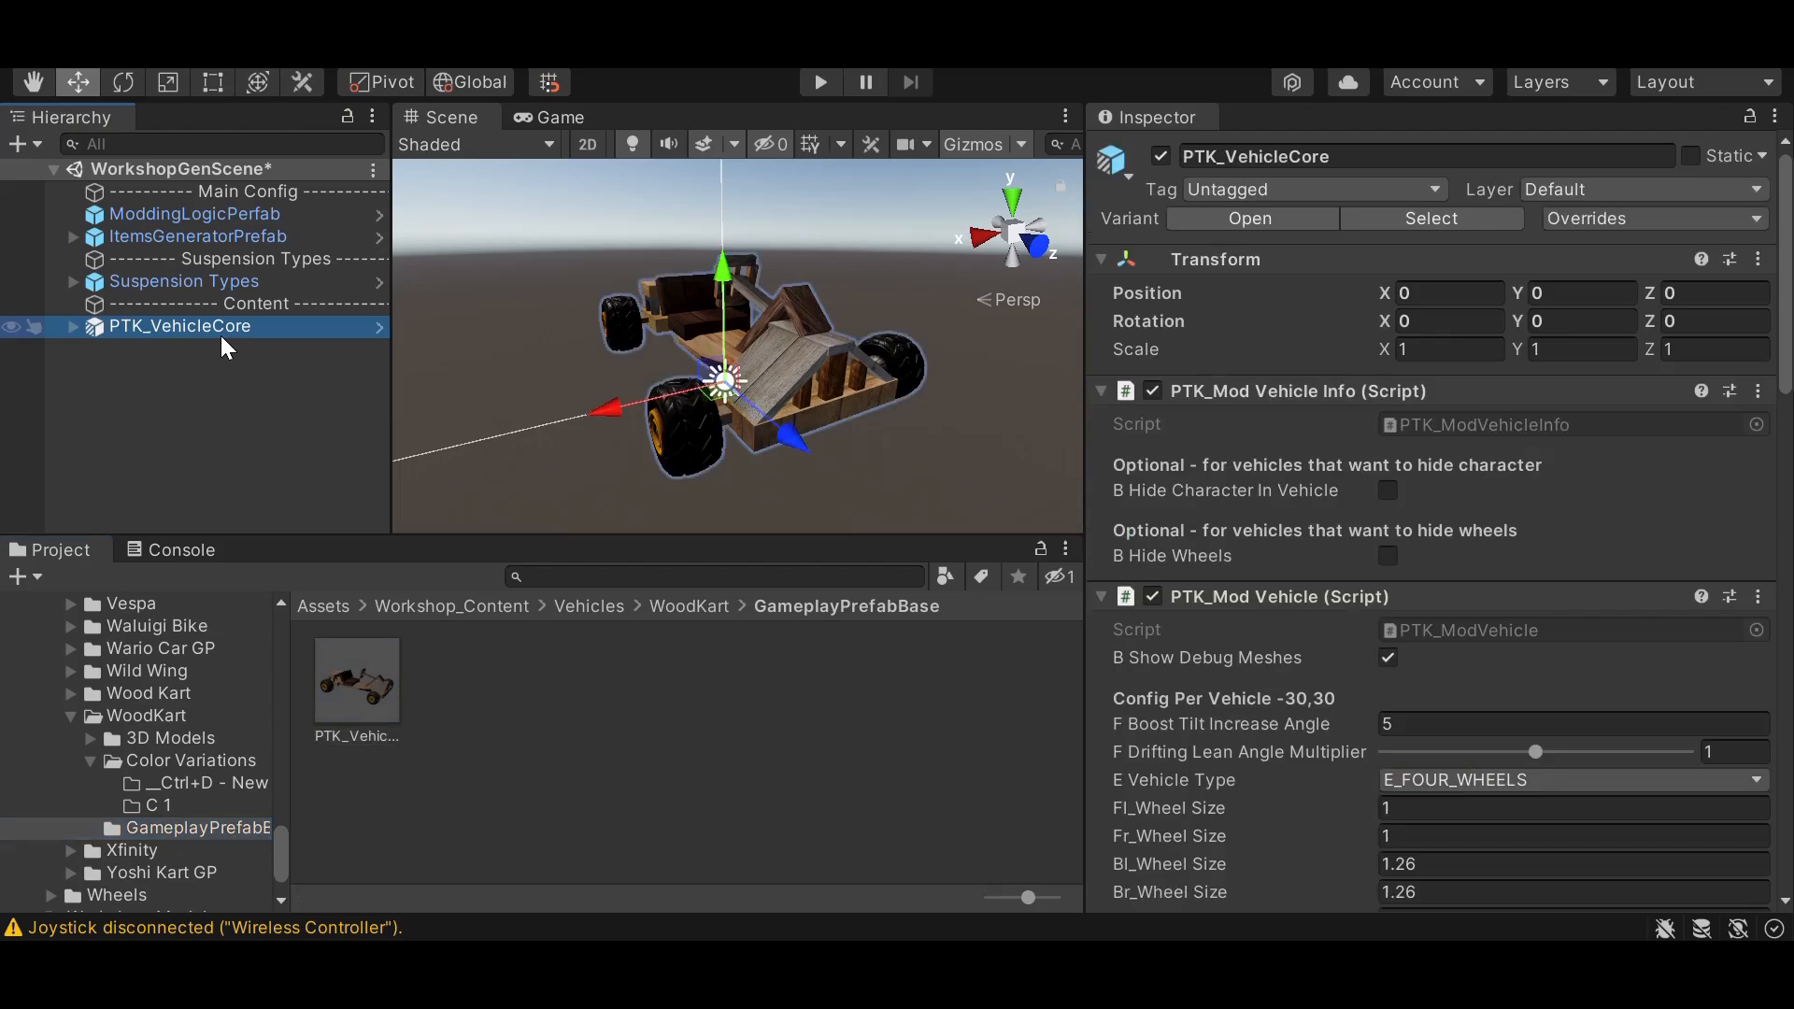
key(Delete)
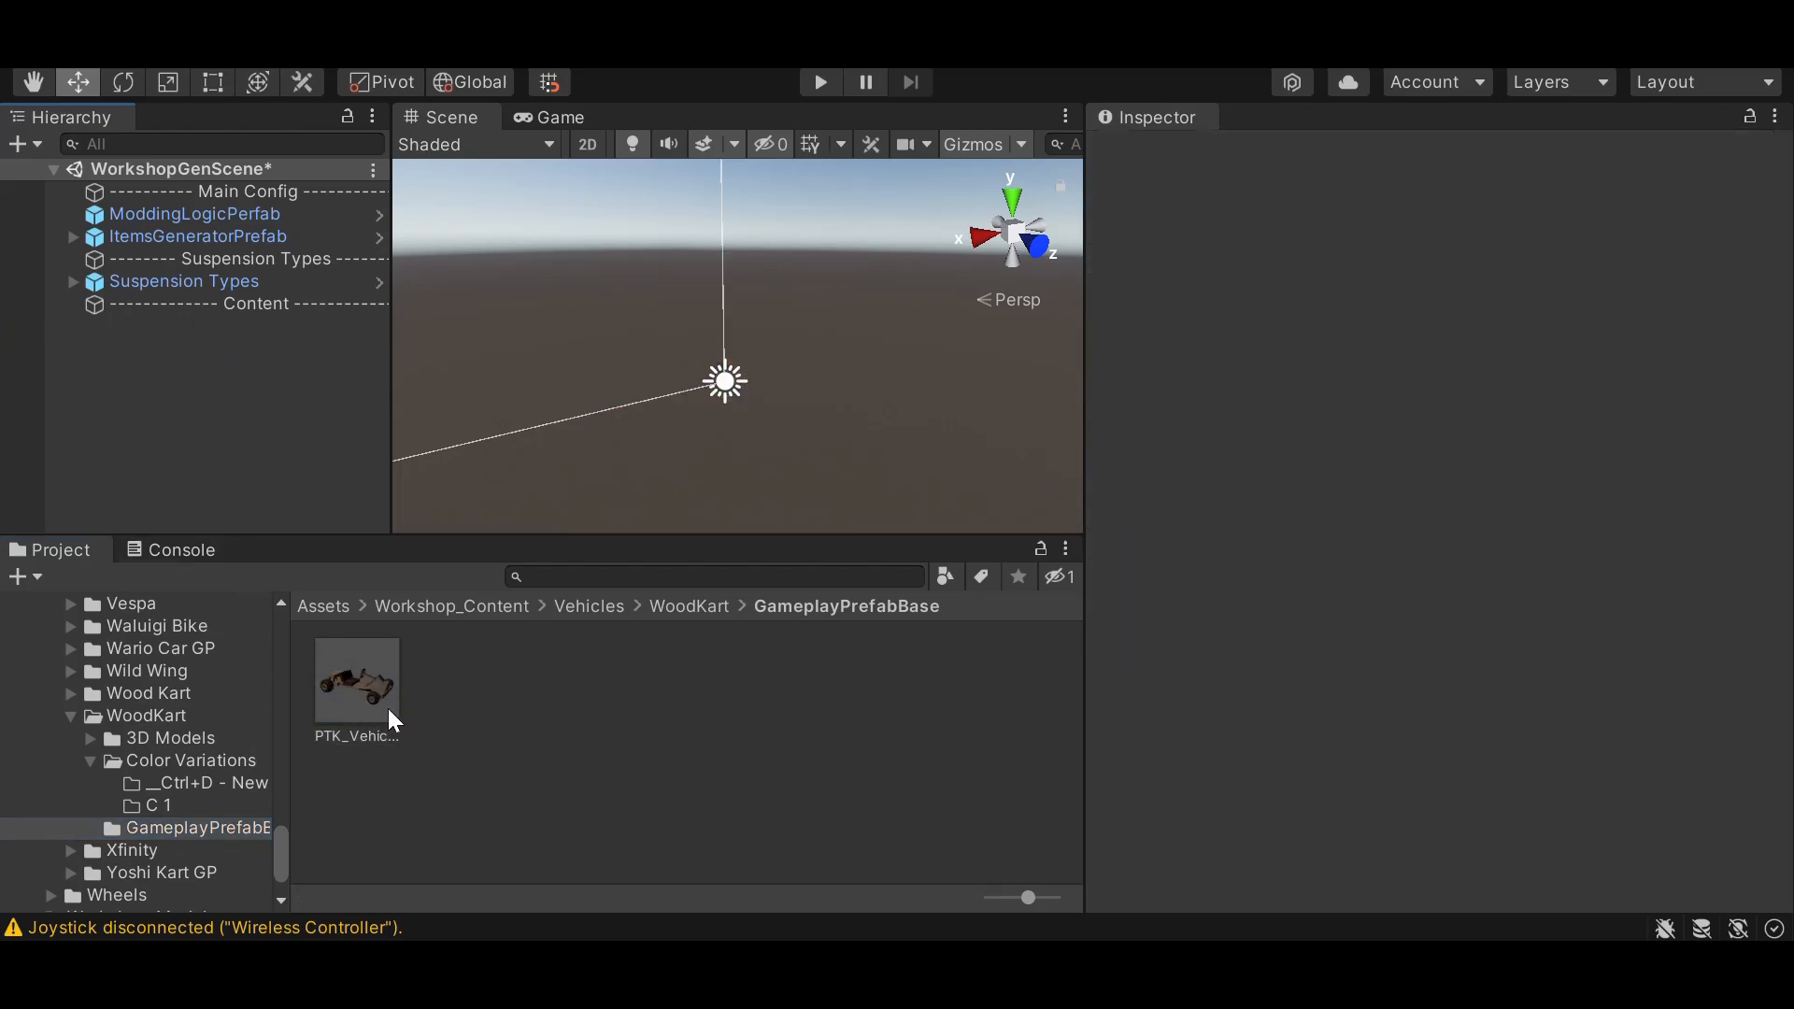
Step: Replace folder C 1 with a renamed template duplicate and place the GameplayPrefabBase kart in the scene
click(198, 806)
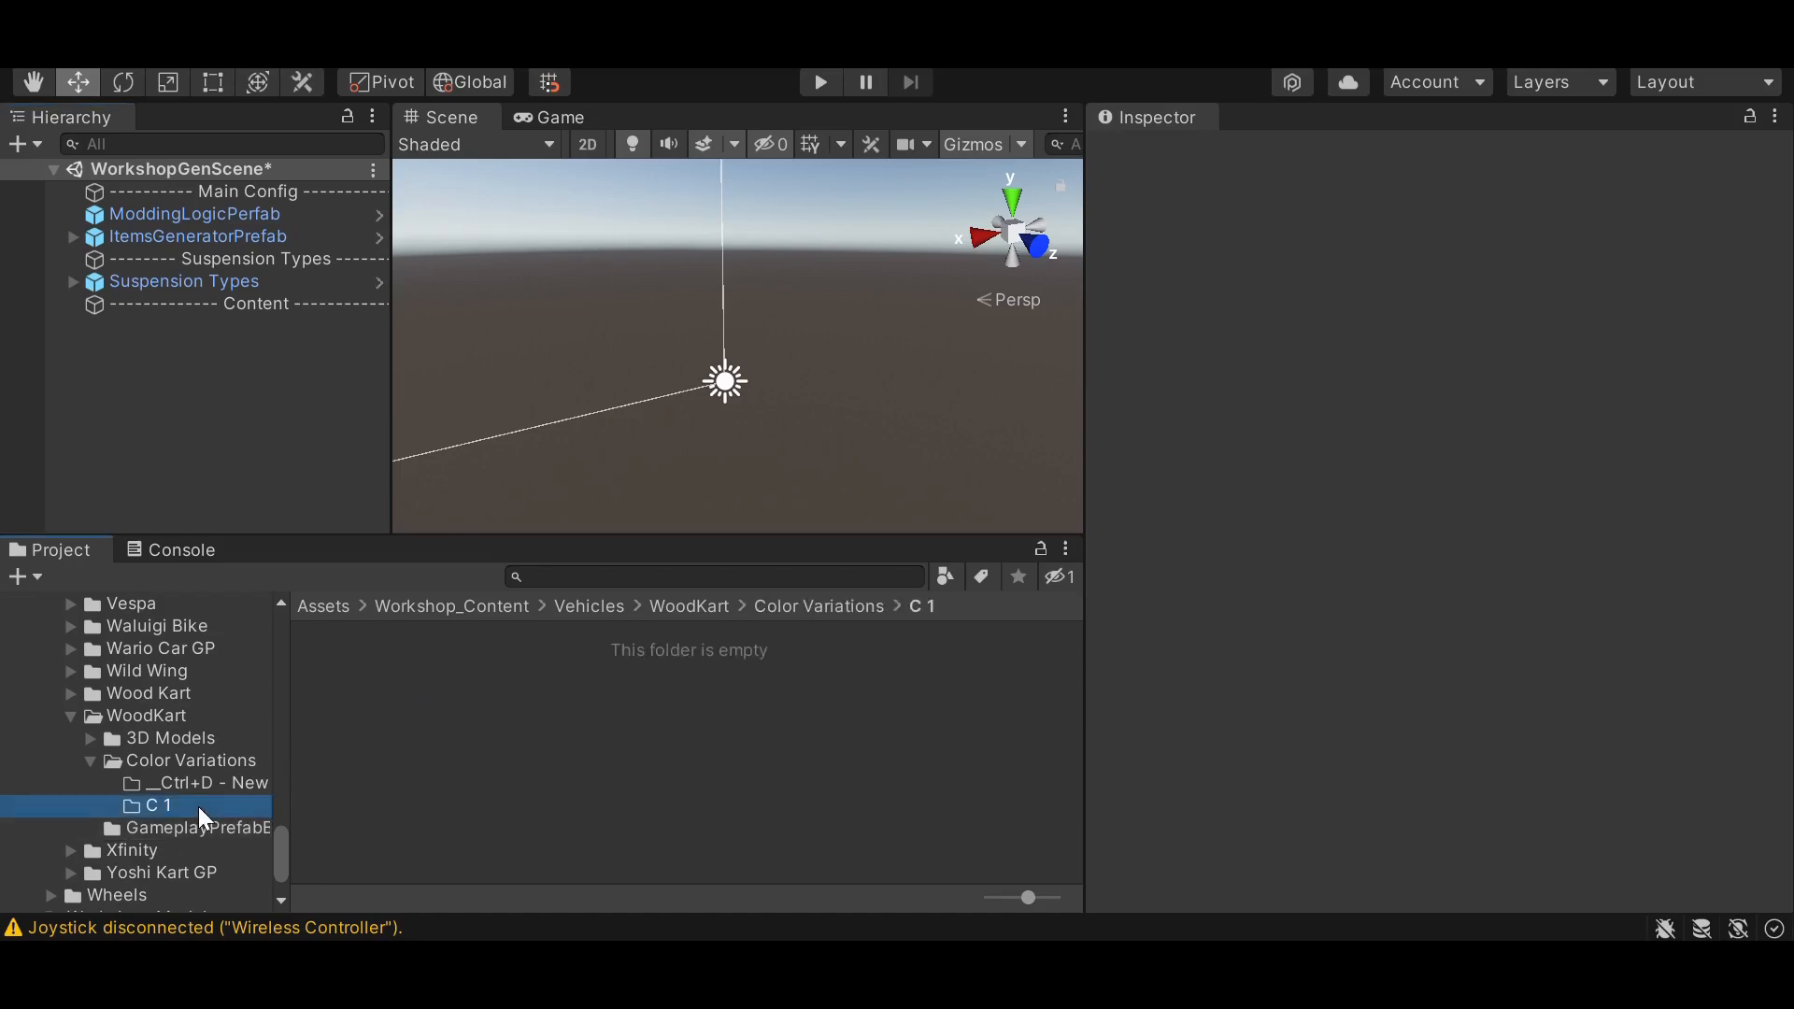
key(Delete)
click(965, 534)
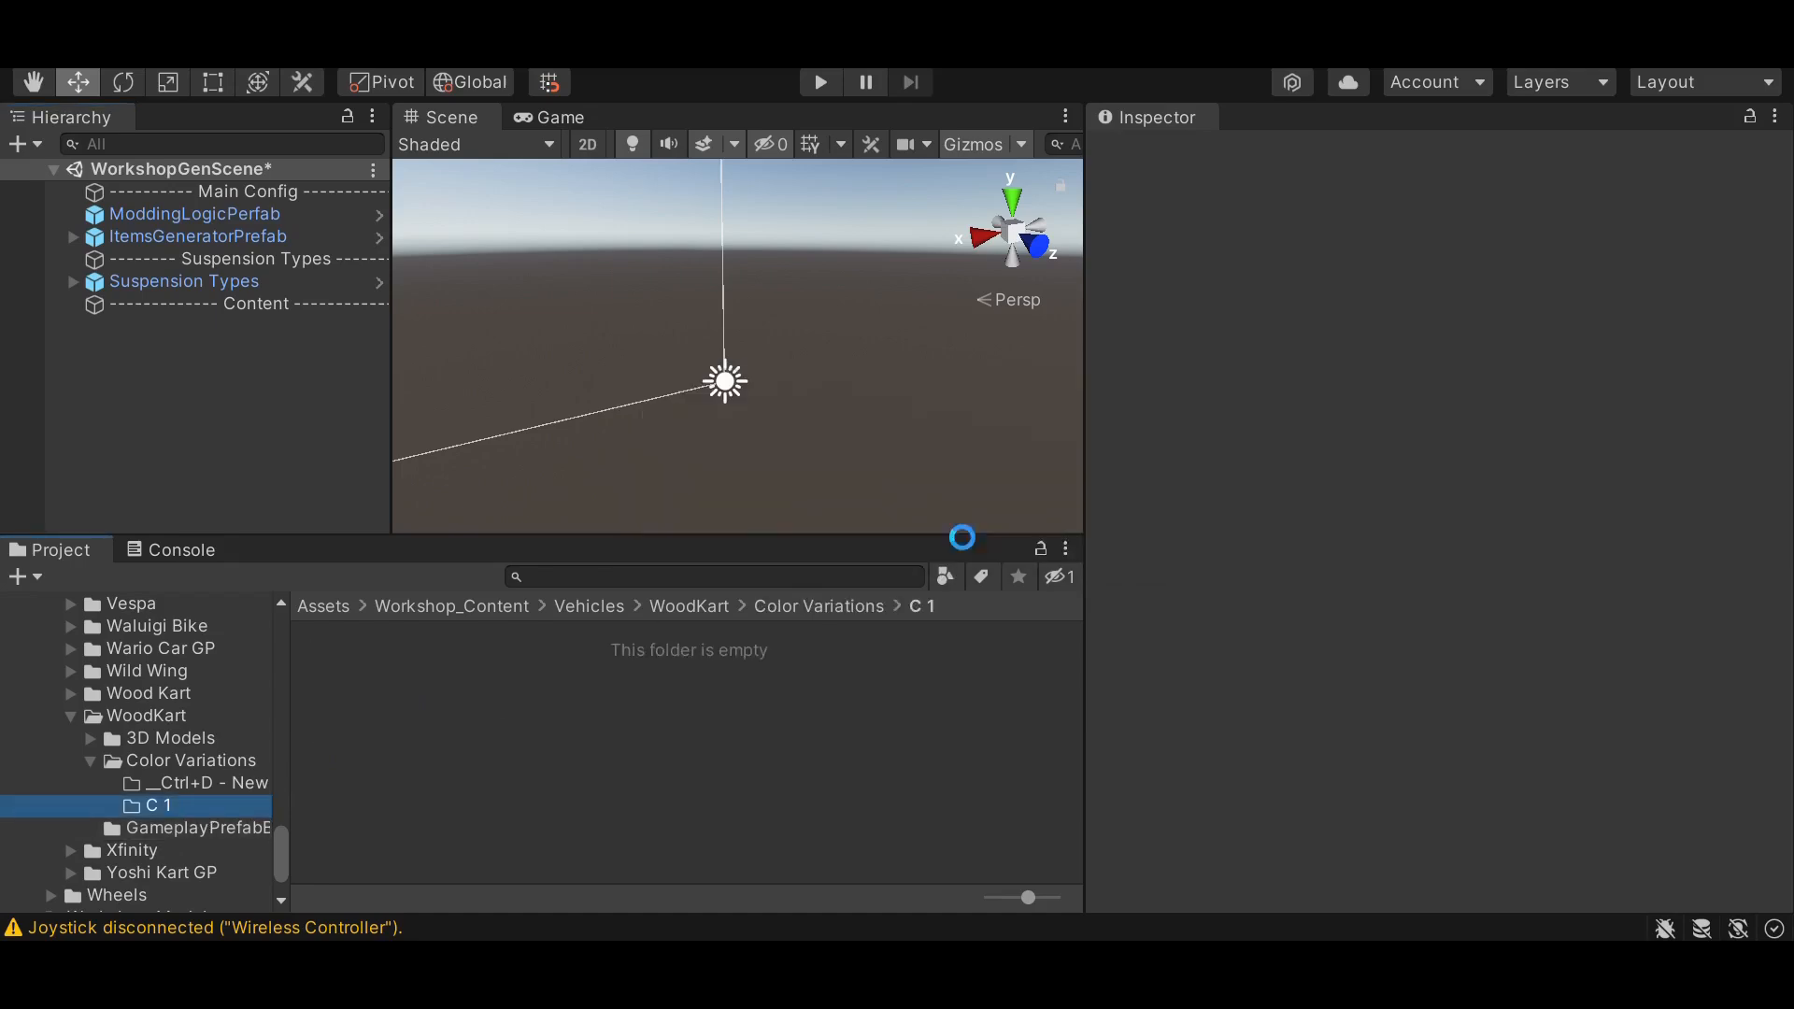
click(223, 789)
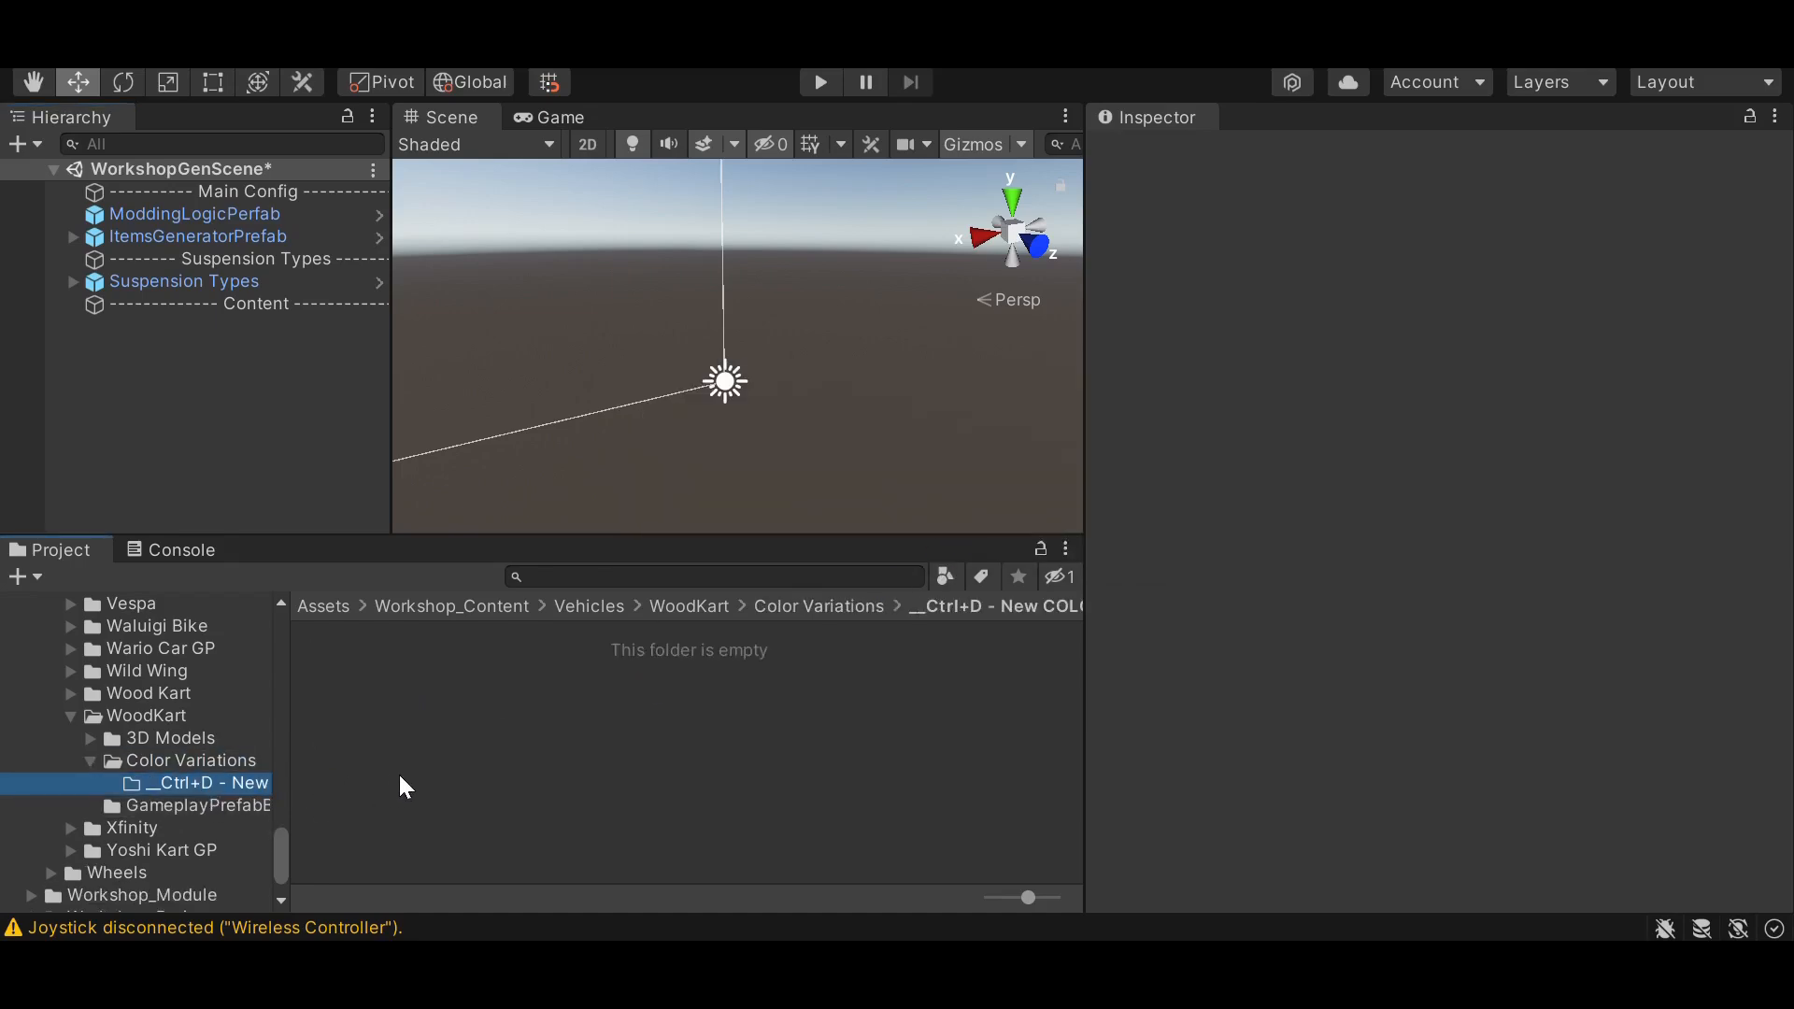
key(ctrl+d)
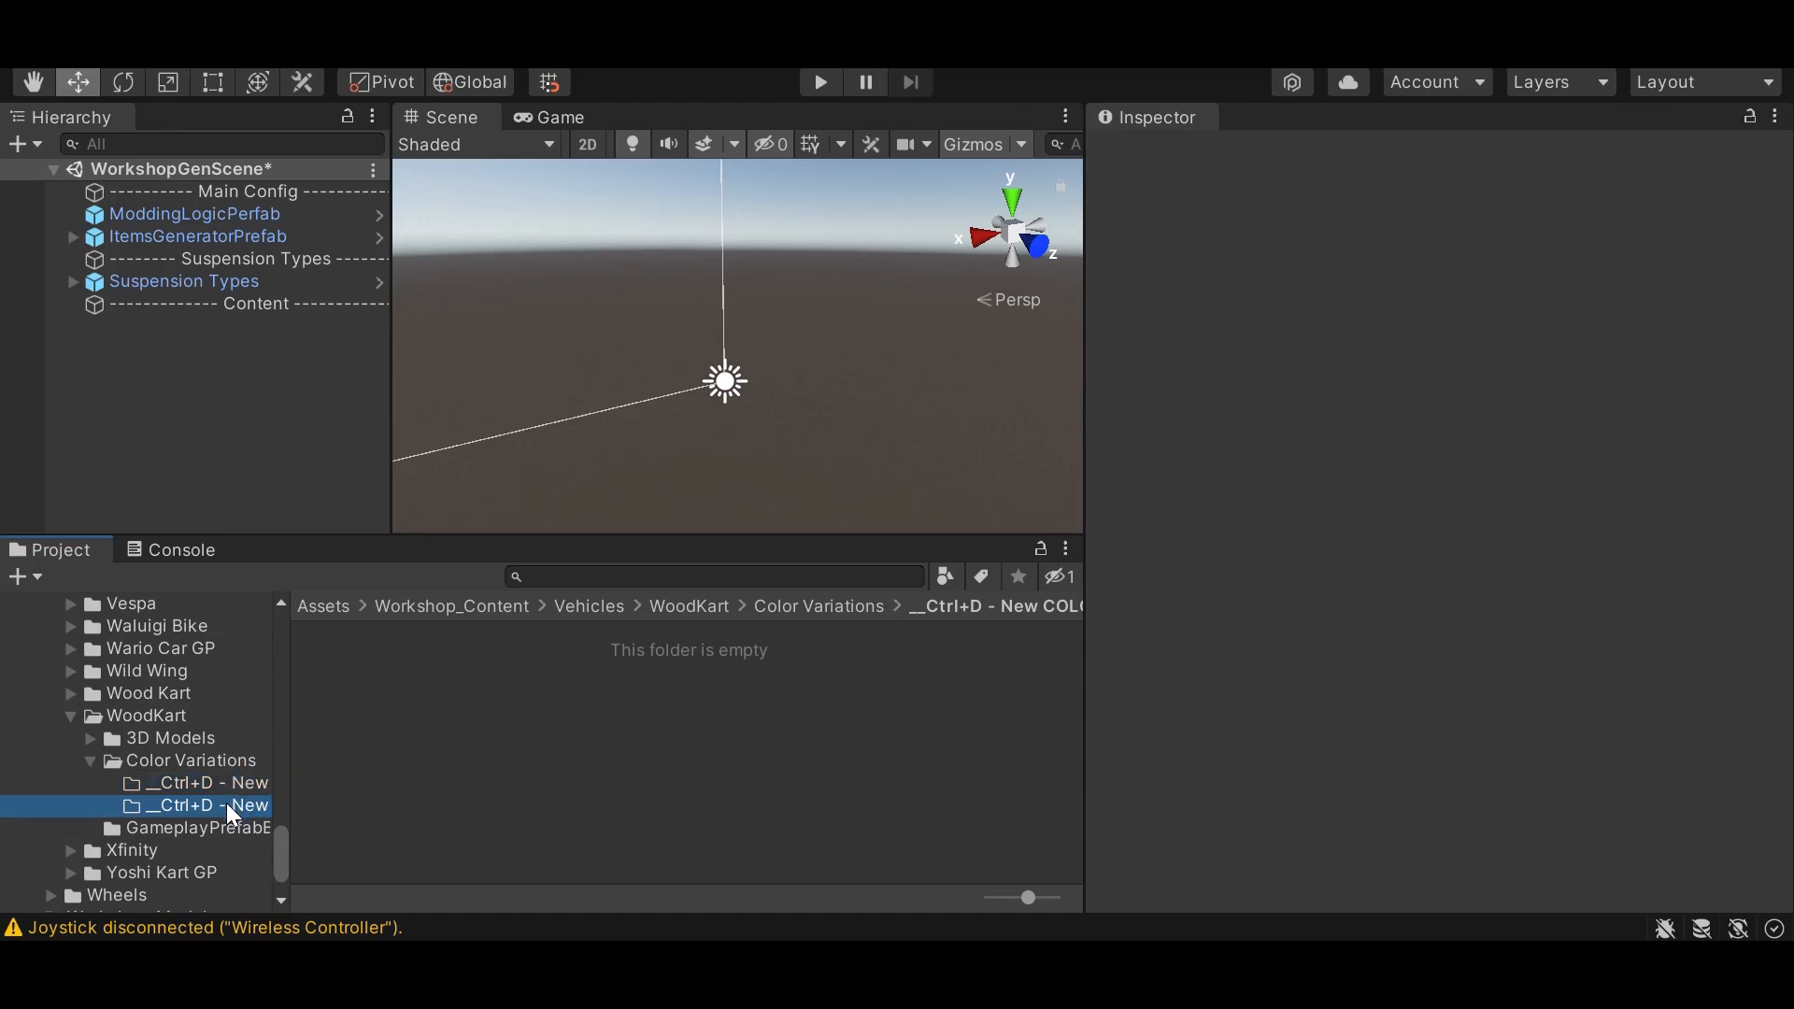
click(226, 803)
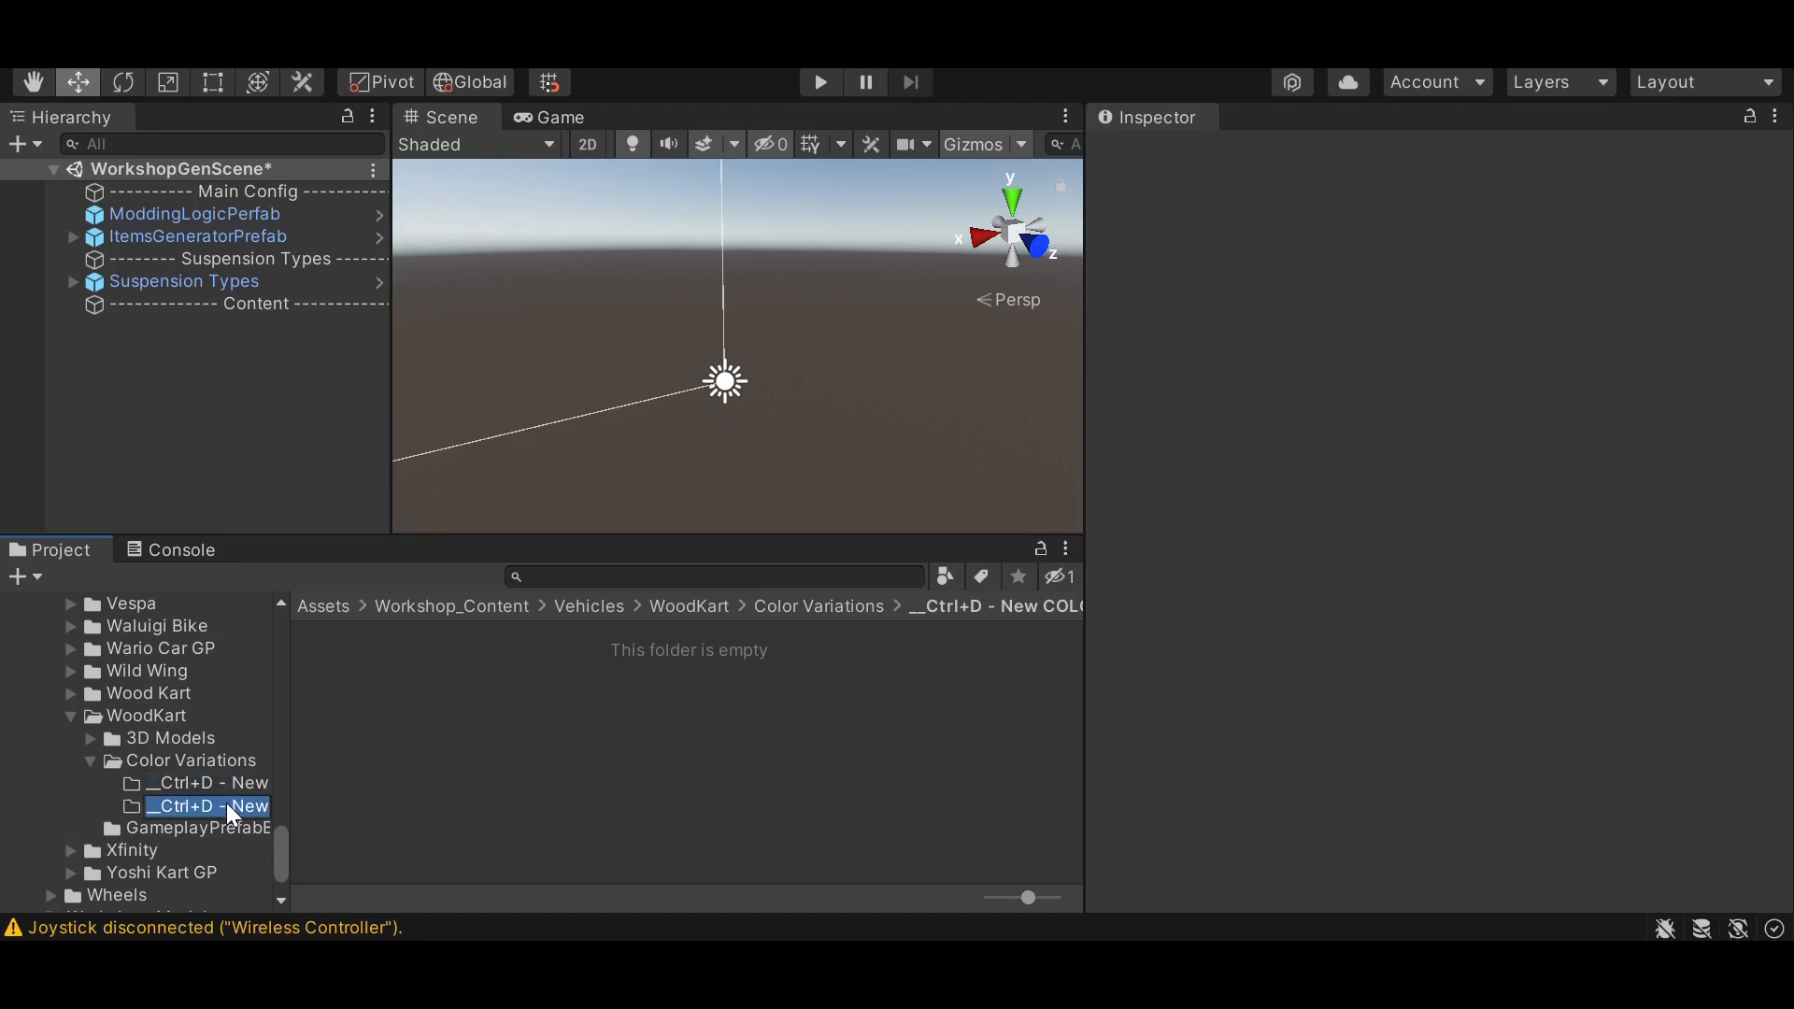
text(C 1)
key(Return)
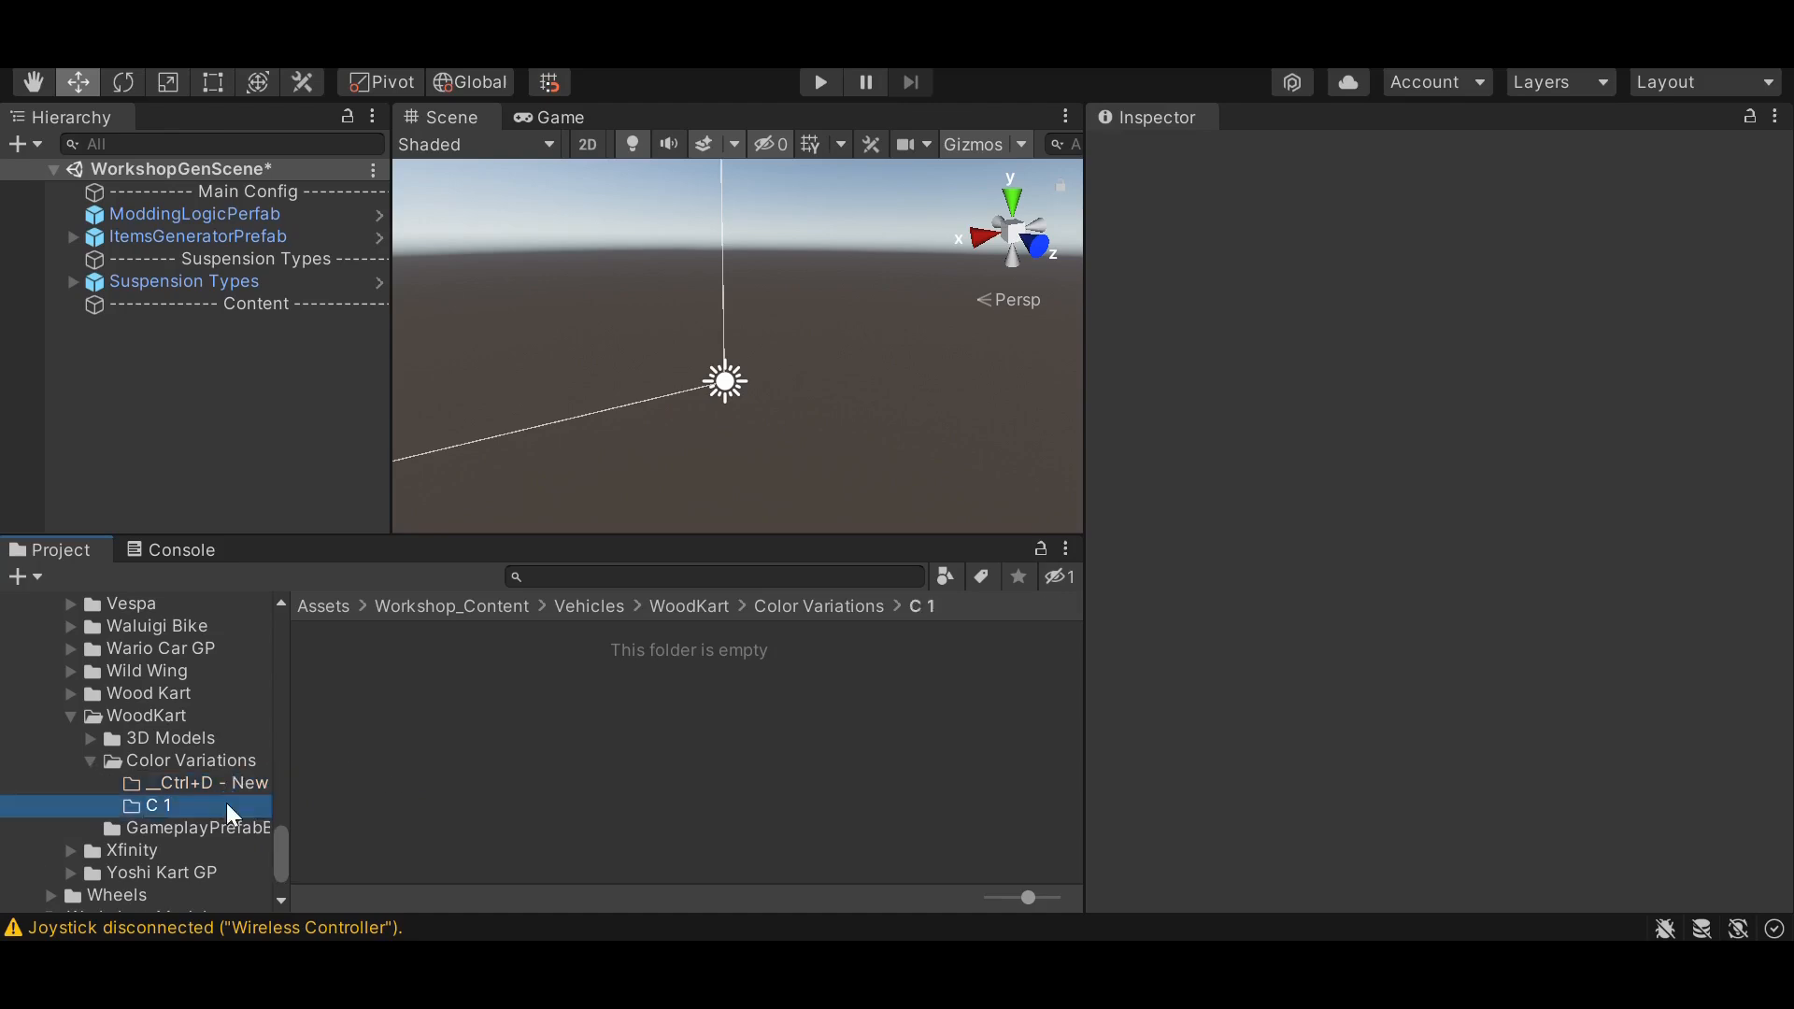
click(217, 826)
drag(345, 732, 262, 429)
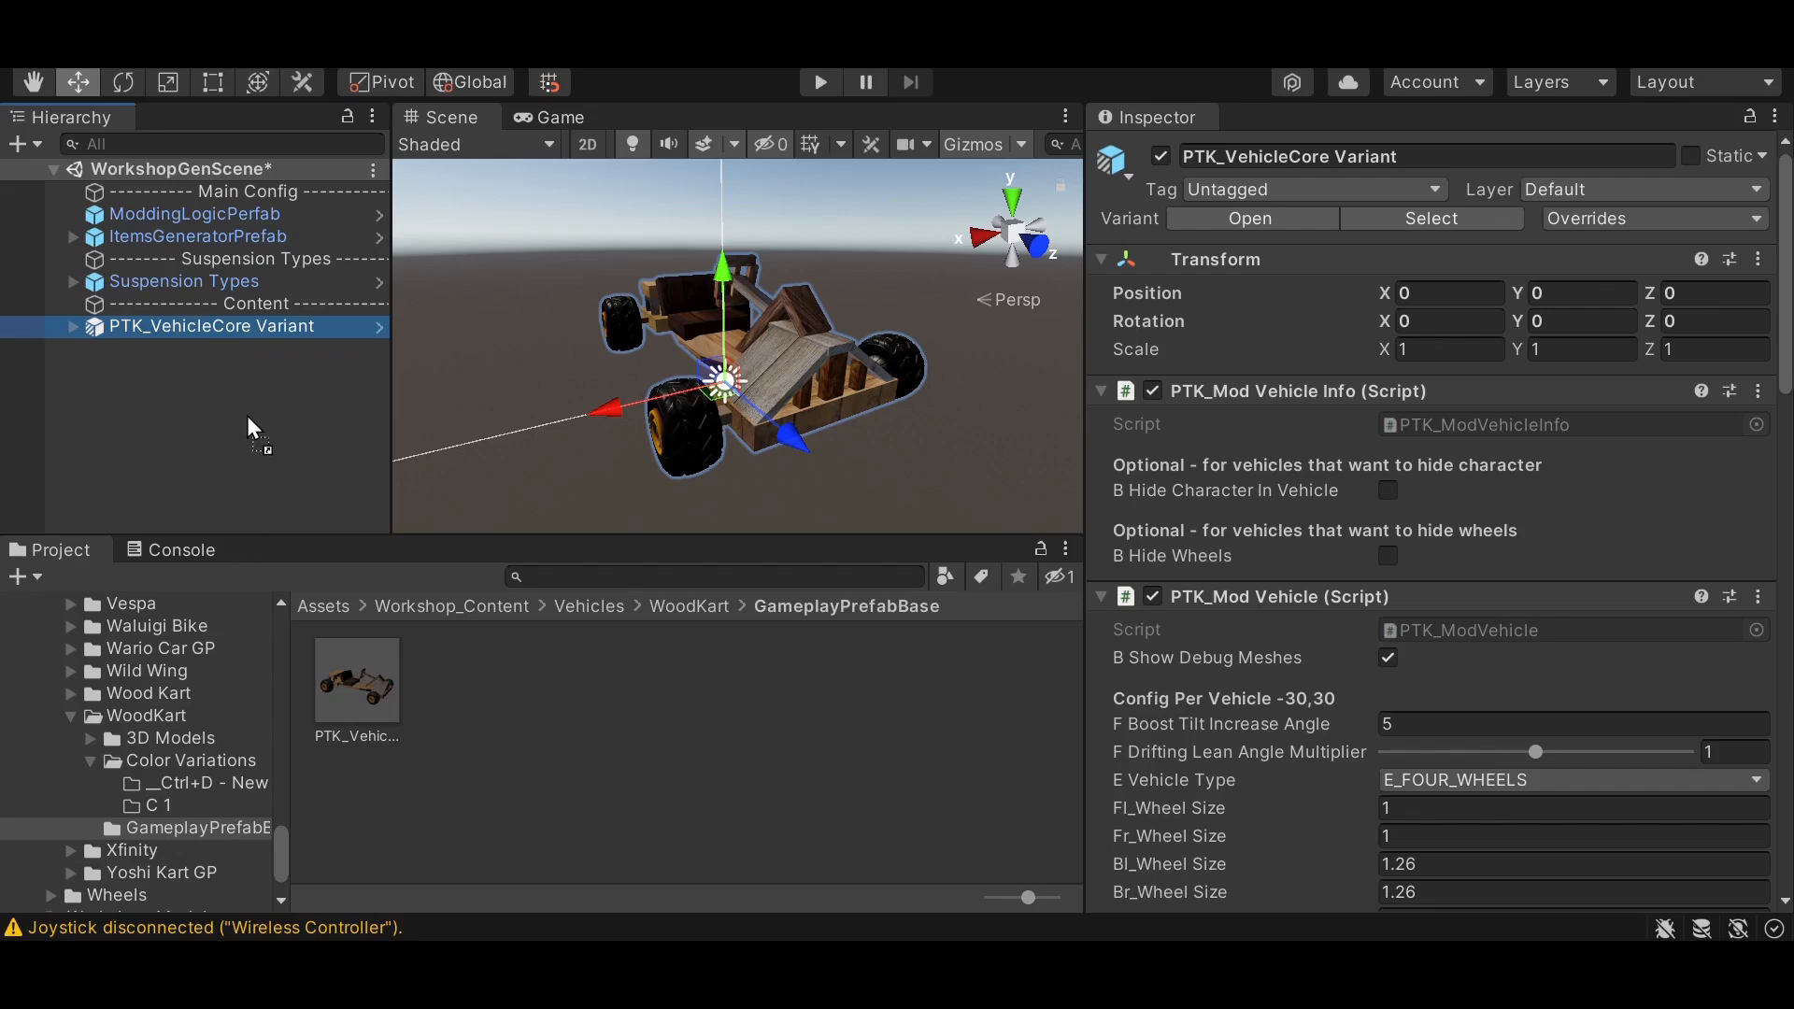
Step: Save the kart as a Prefab Variant in the C 1 folder, then delete it from the scene
drag(230, 385, 211, 805)
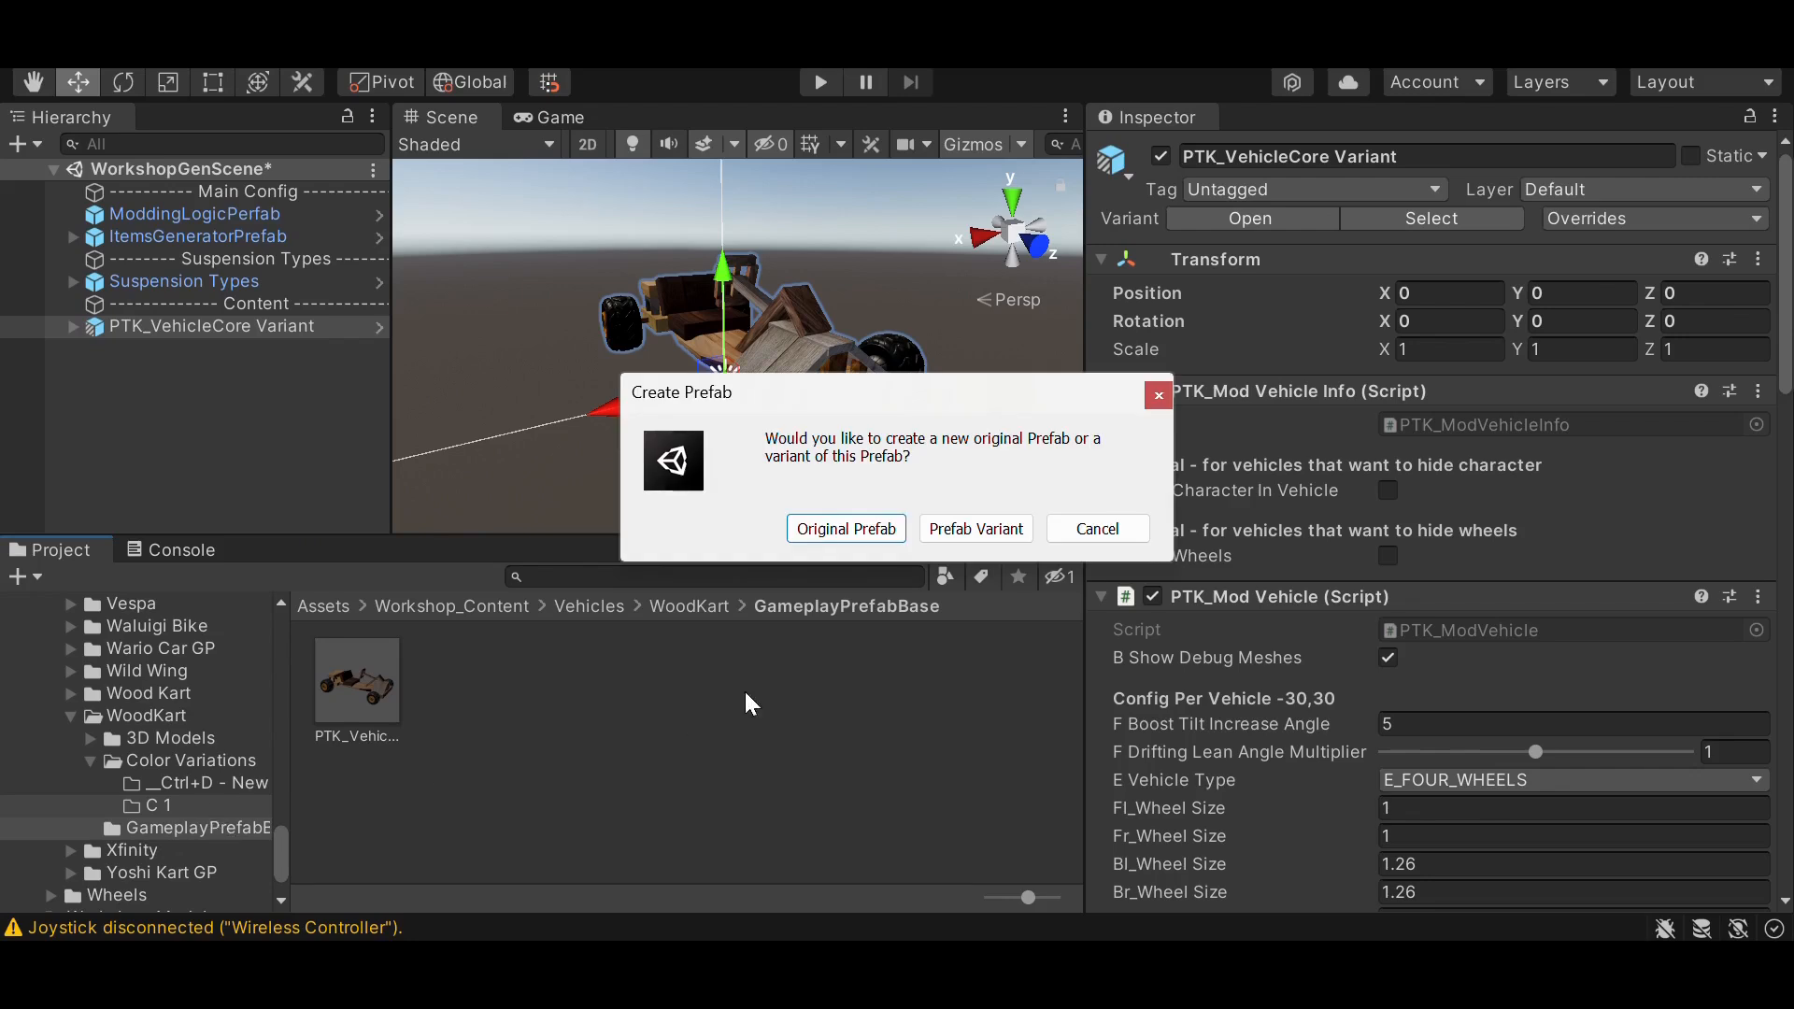
click(976, 529)
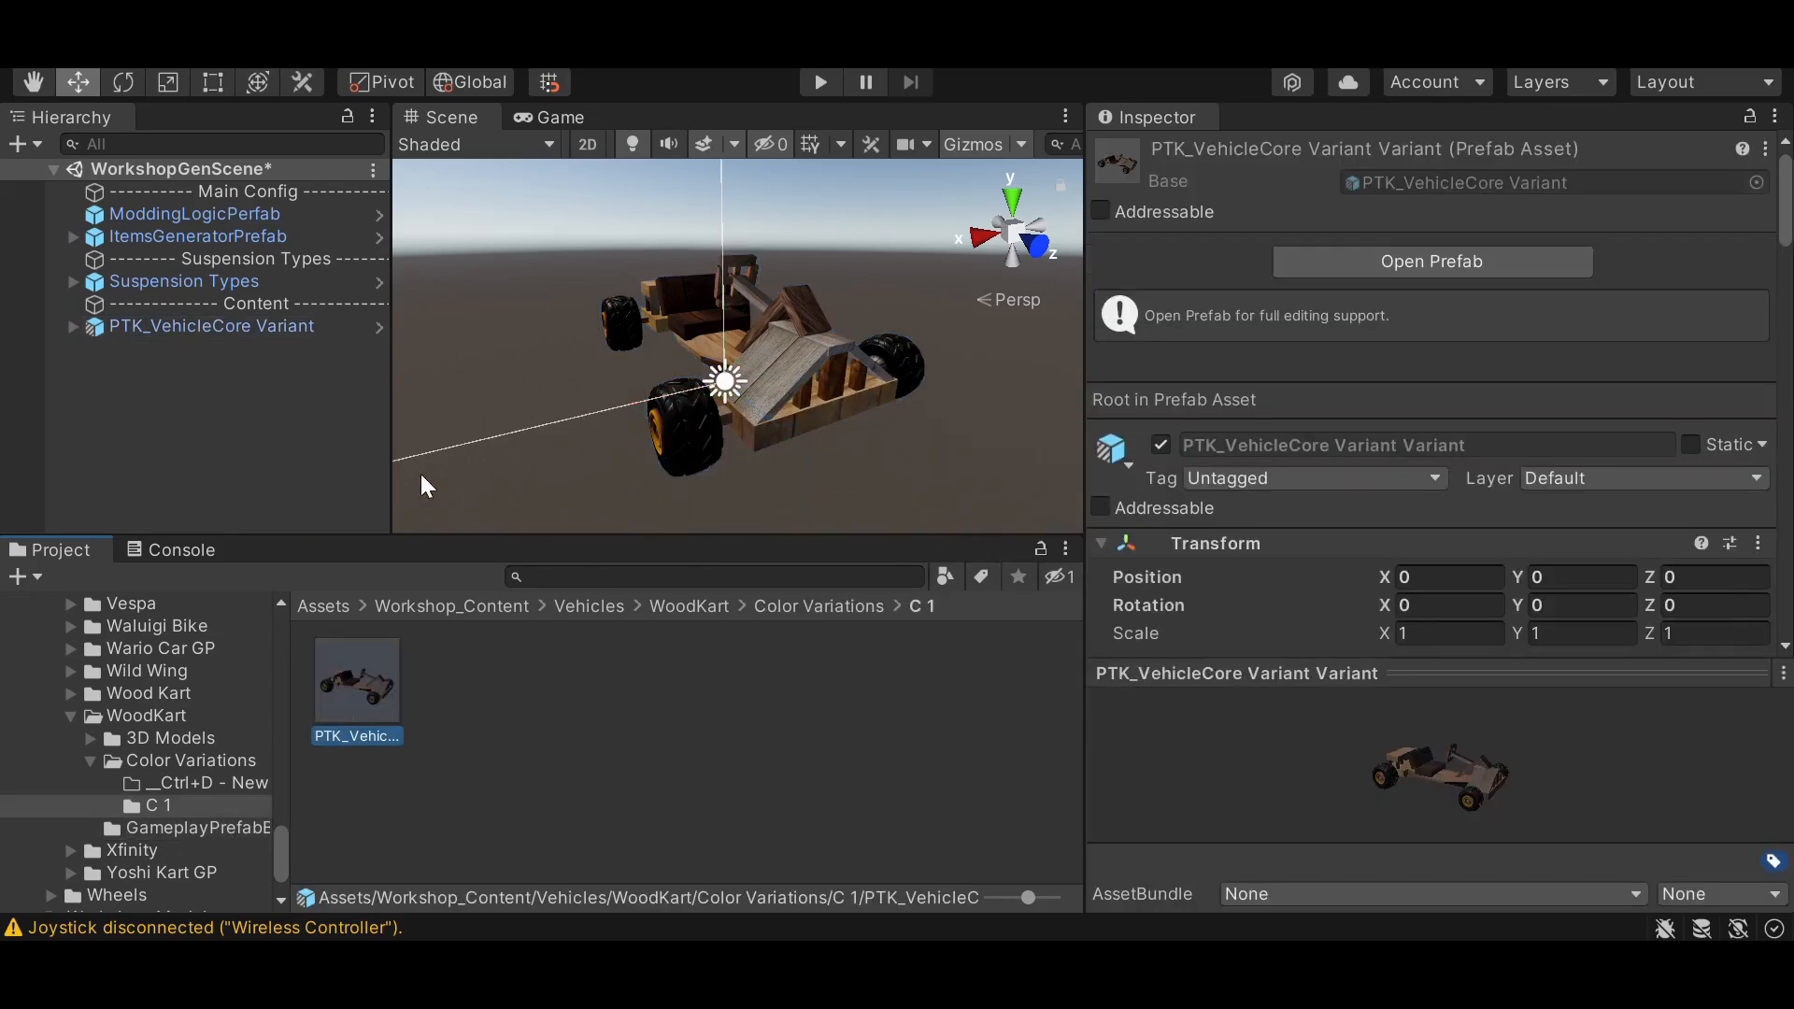
click(261, 335)
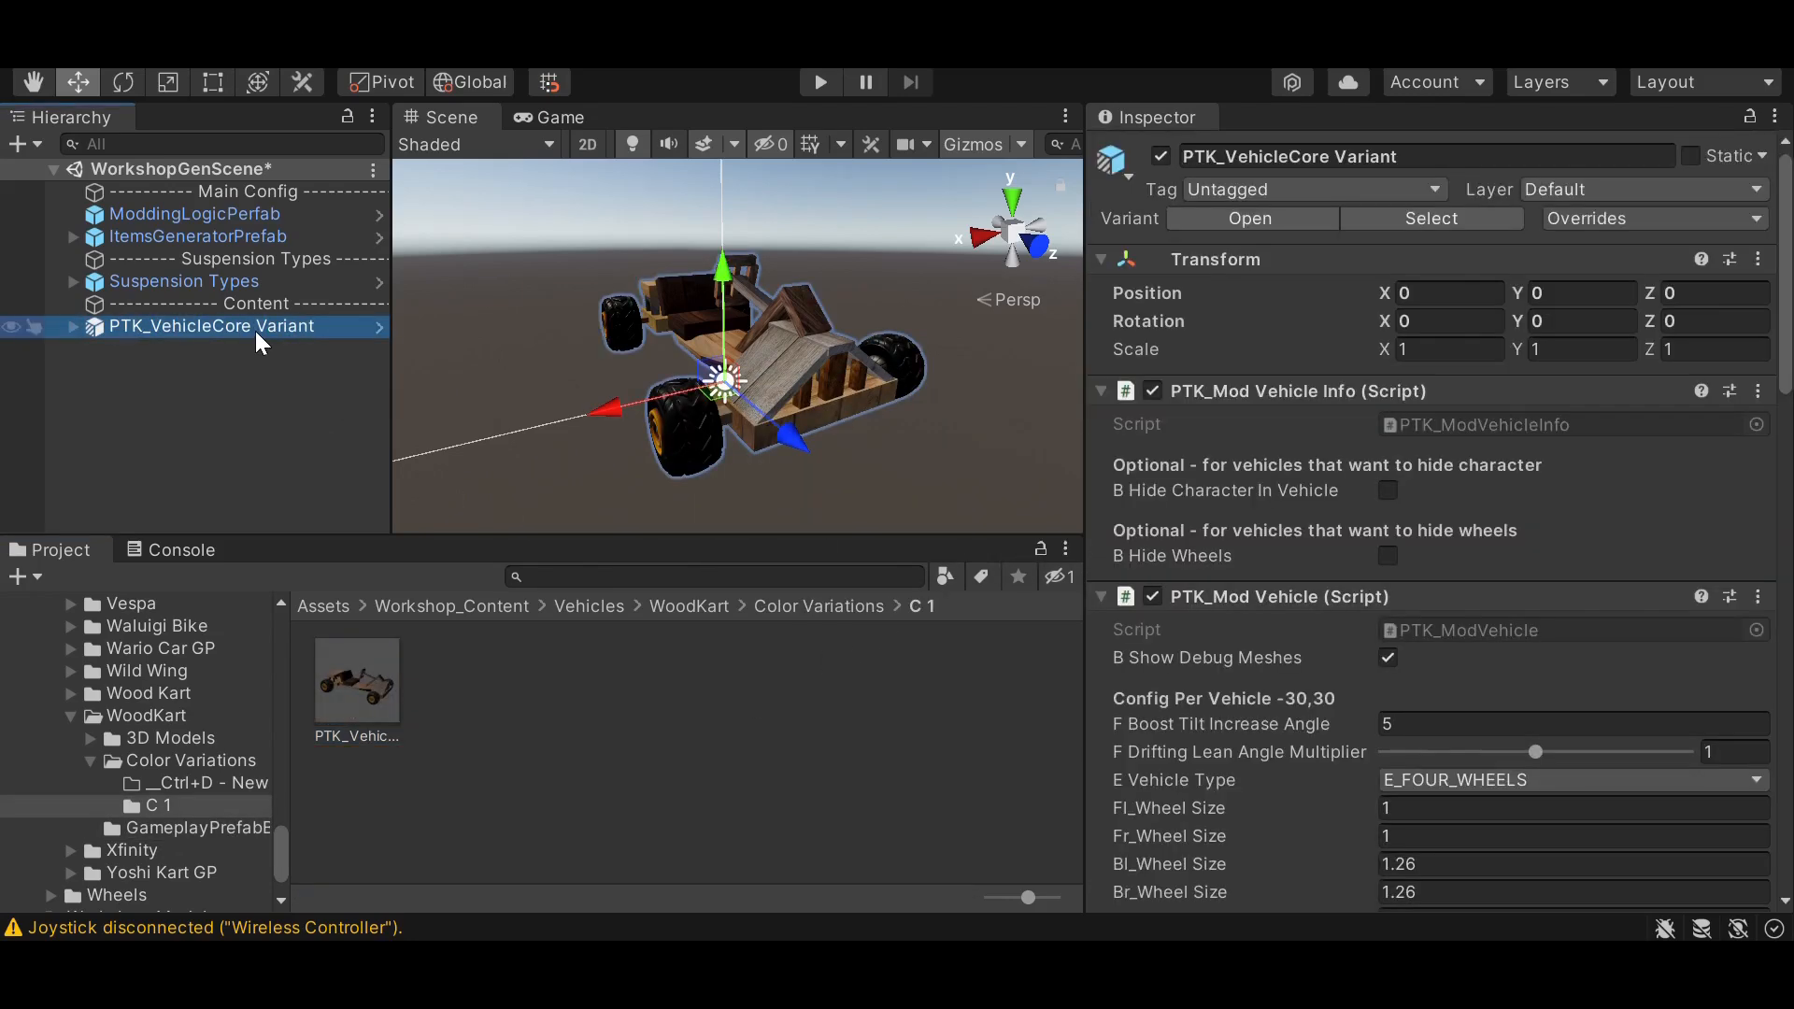
key(Delete)
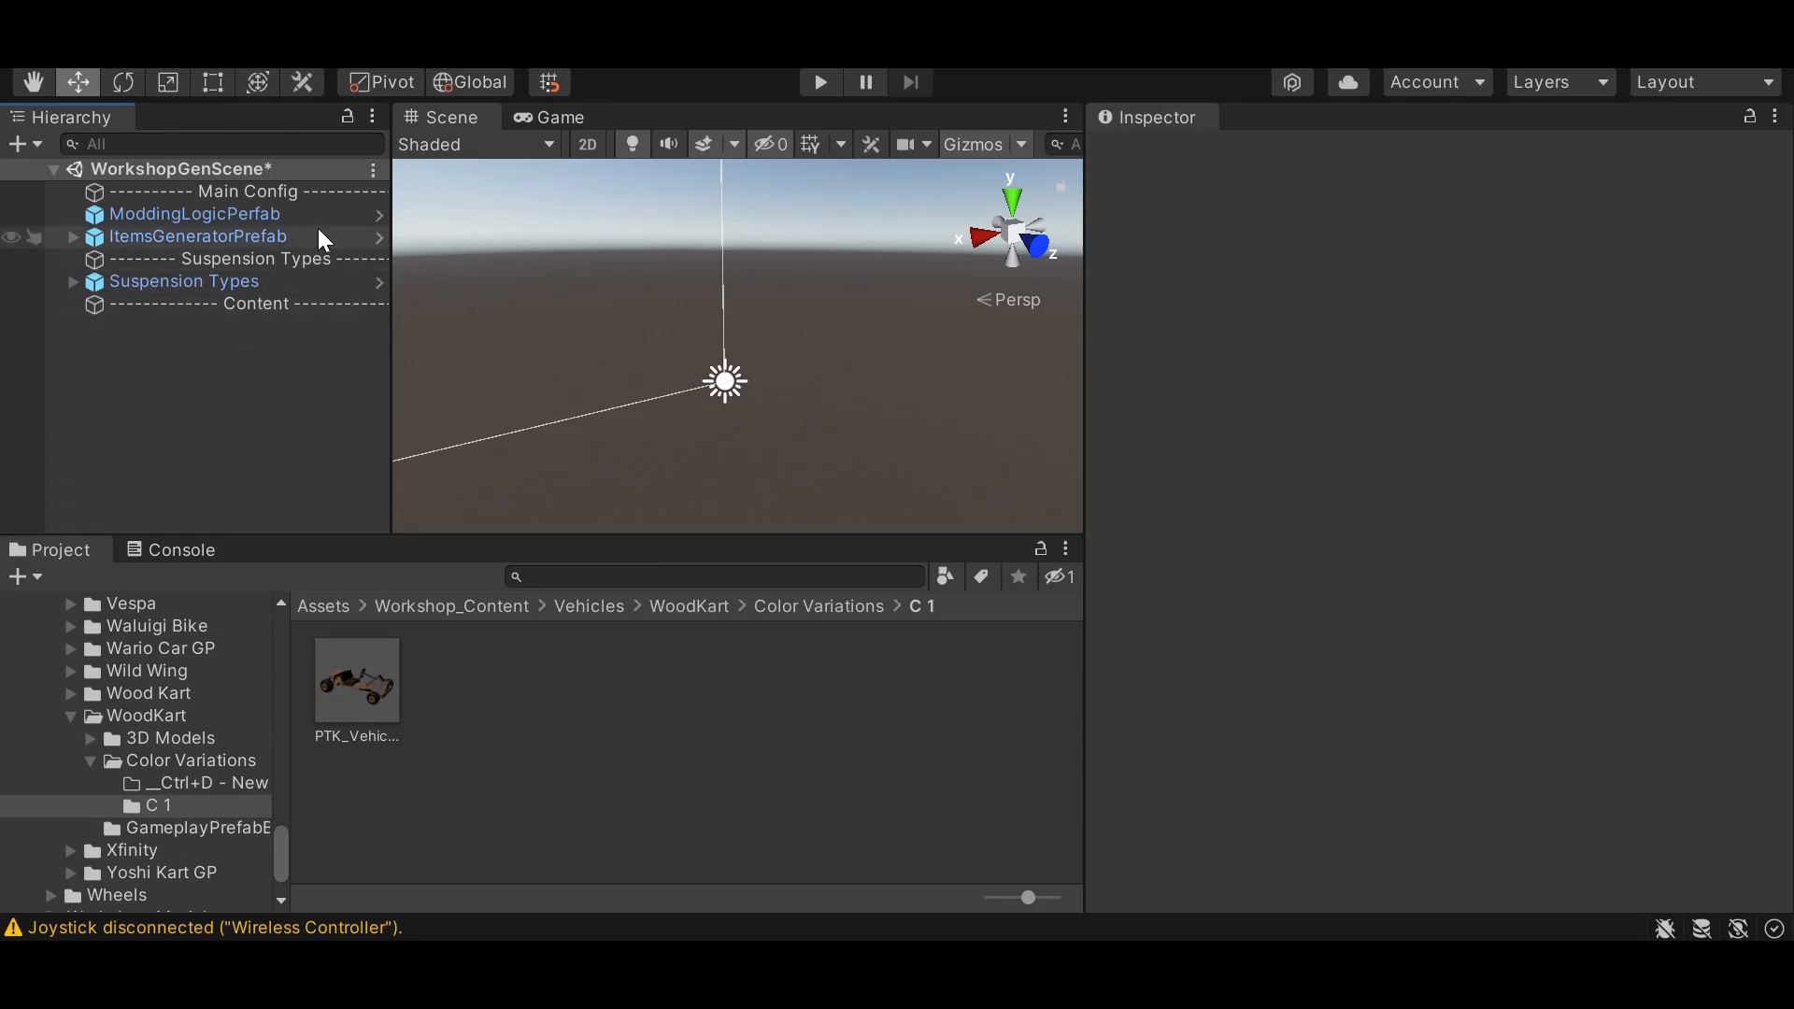
click(428, 47)
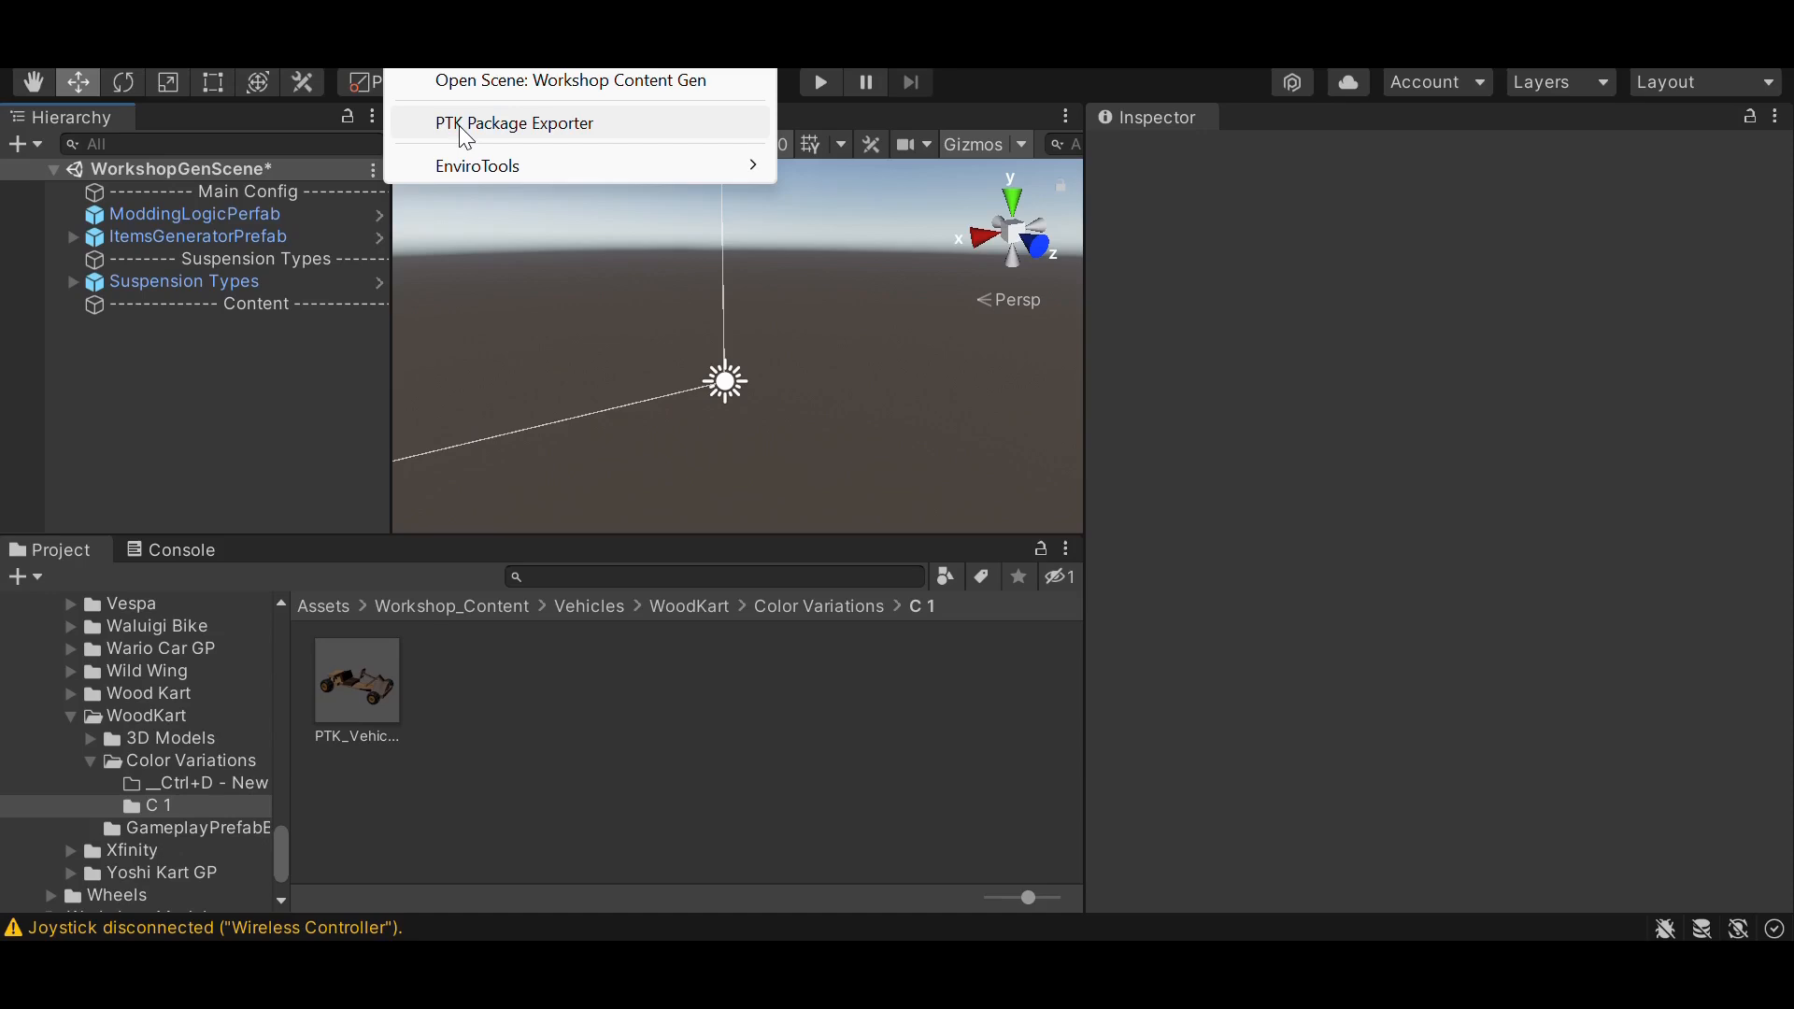
Step: Create a new mod, NEW Mod 8194, in the PTK Package Exporter
click(466, 137)
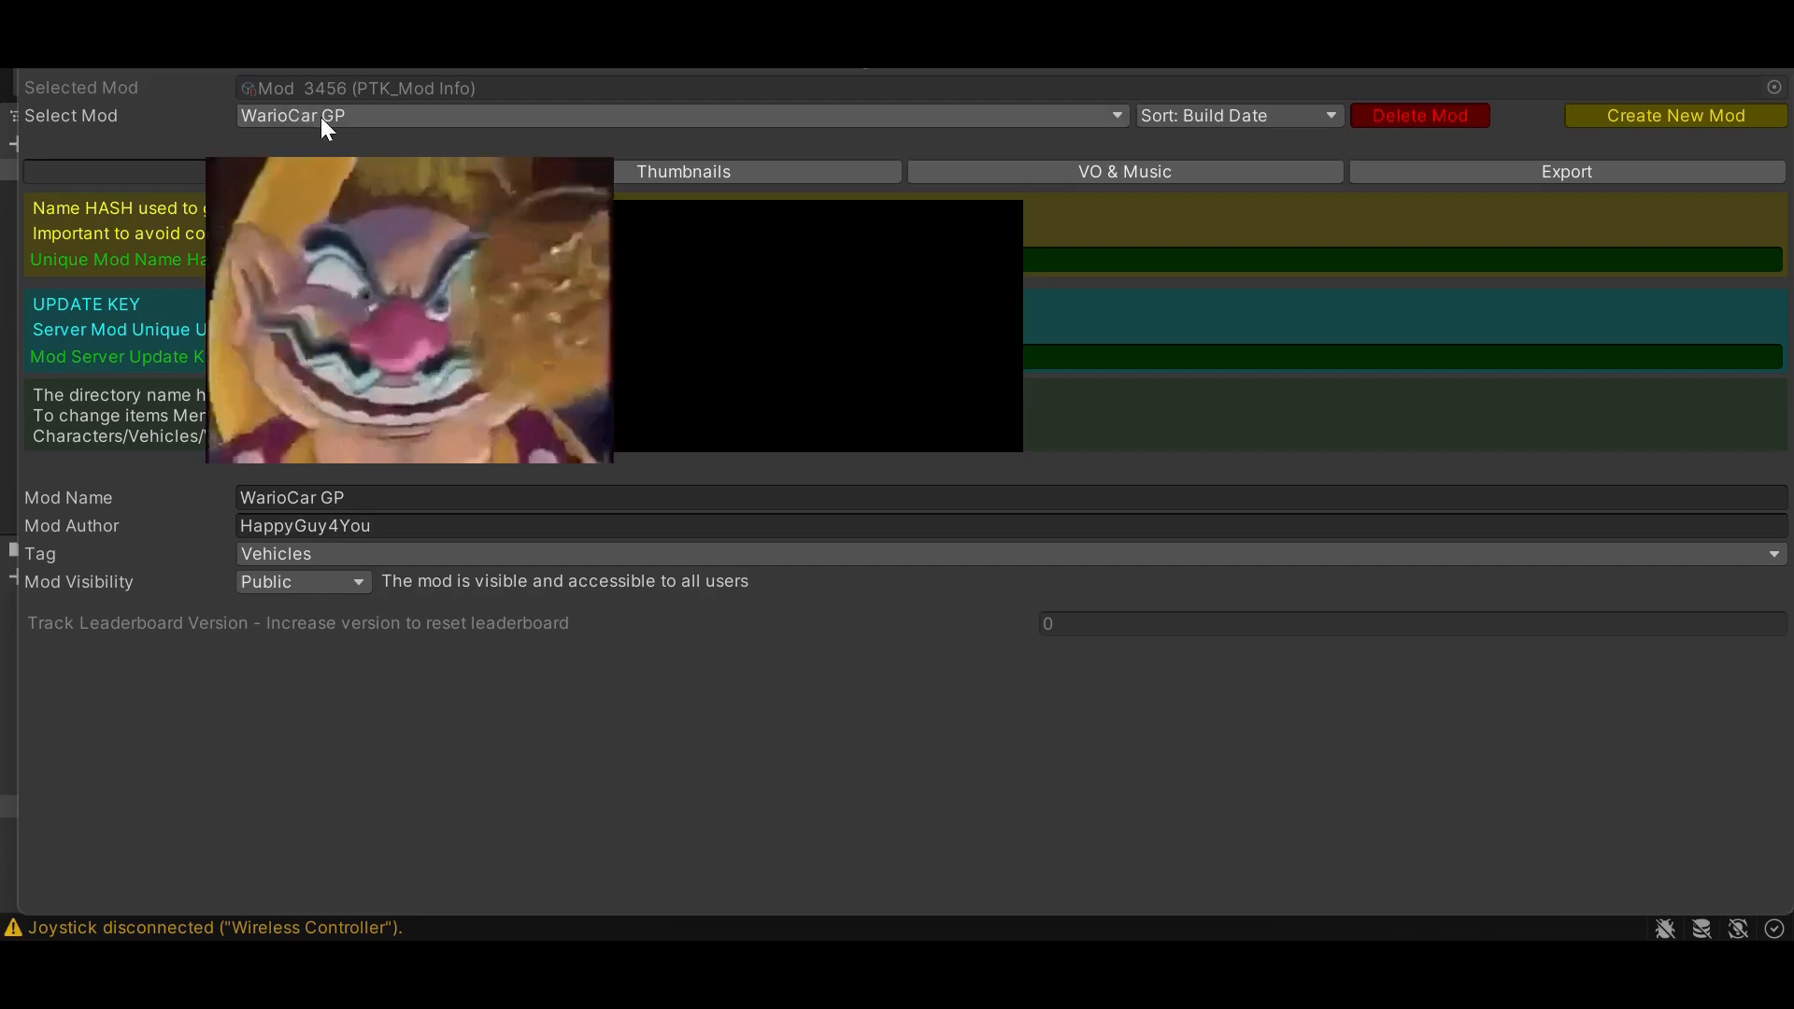
click(1633, 116)
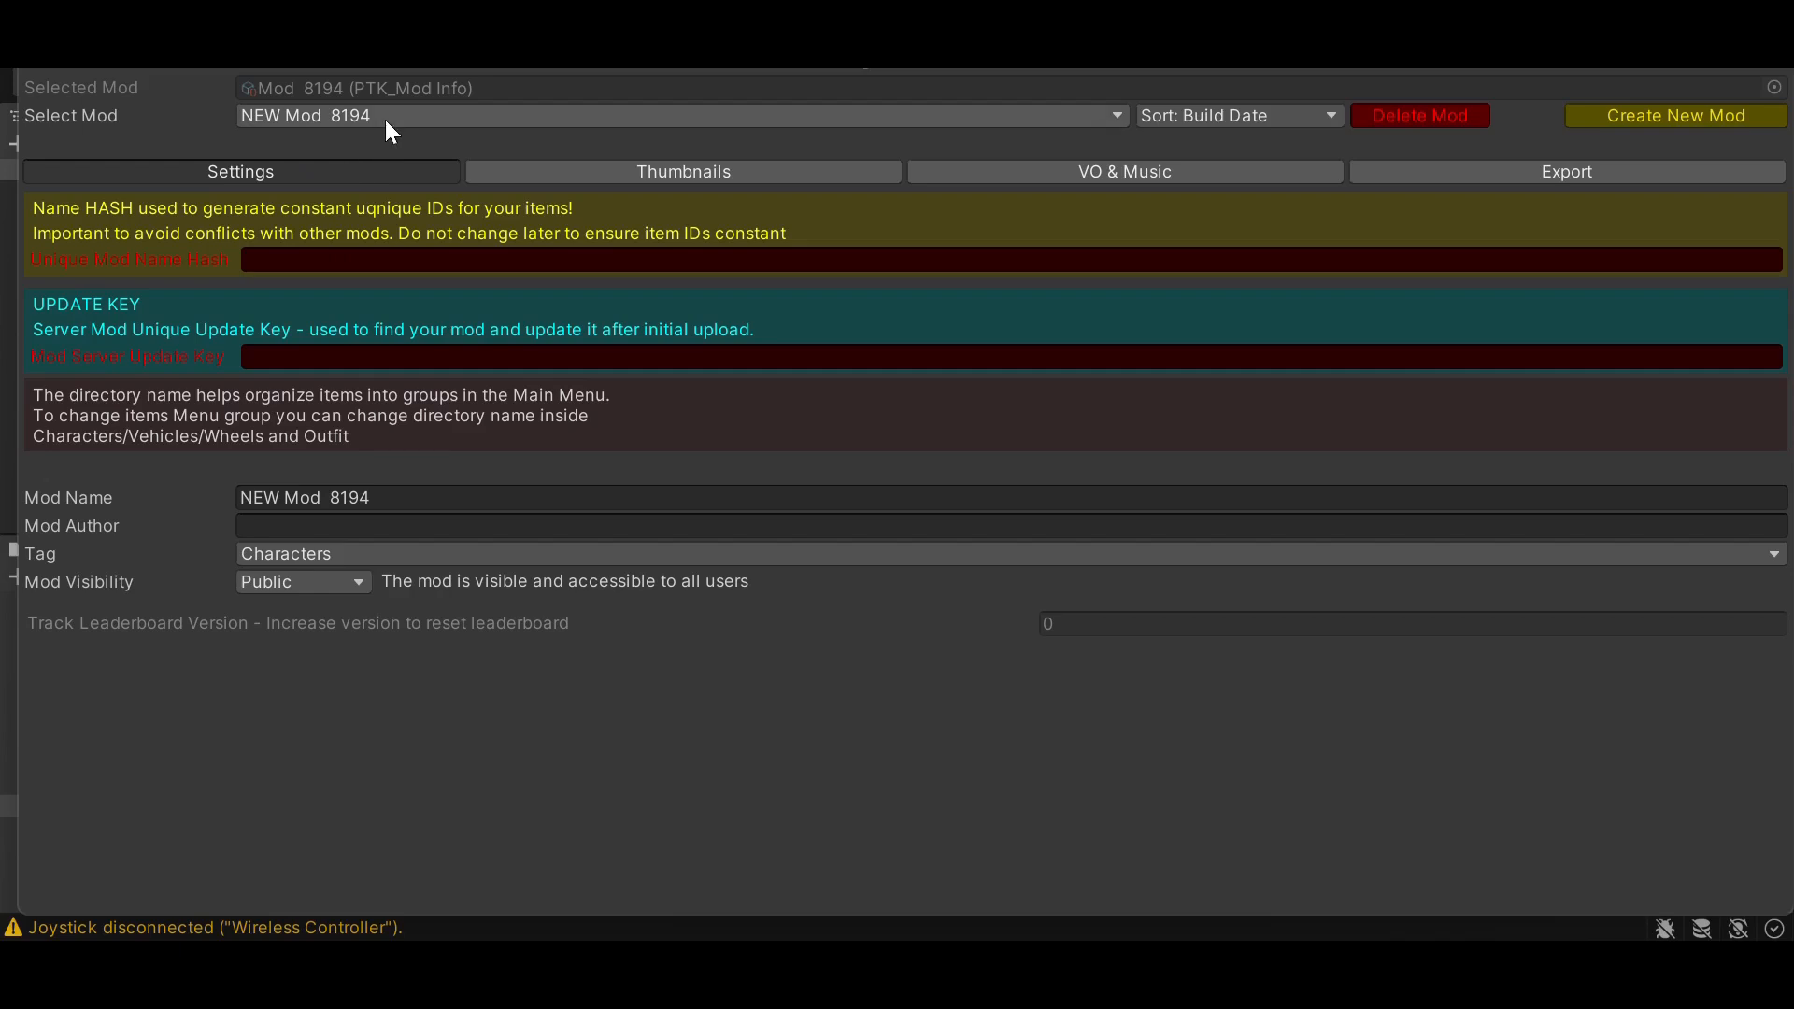
click(368, 258)
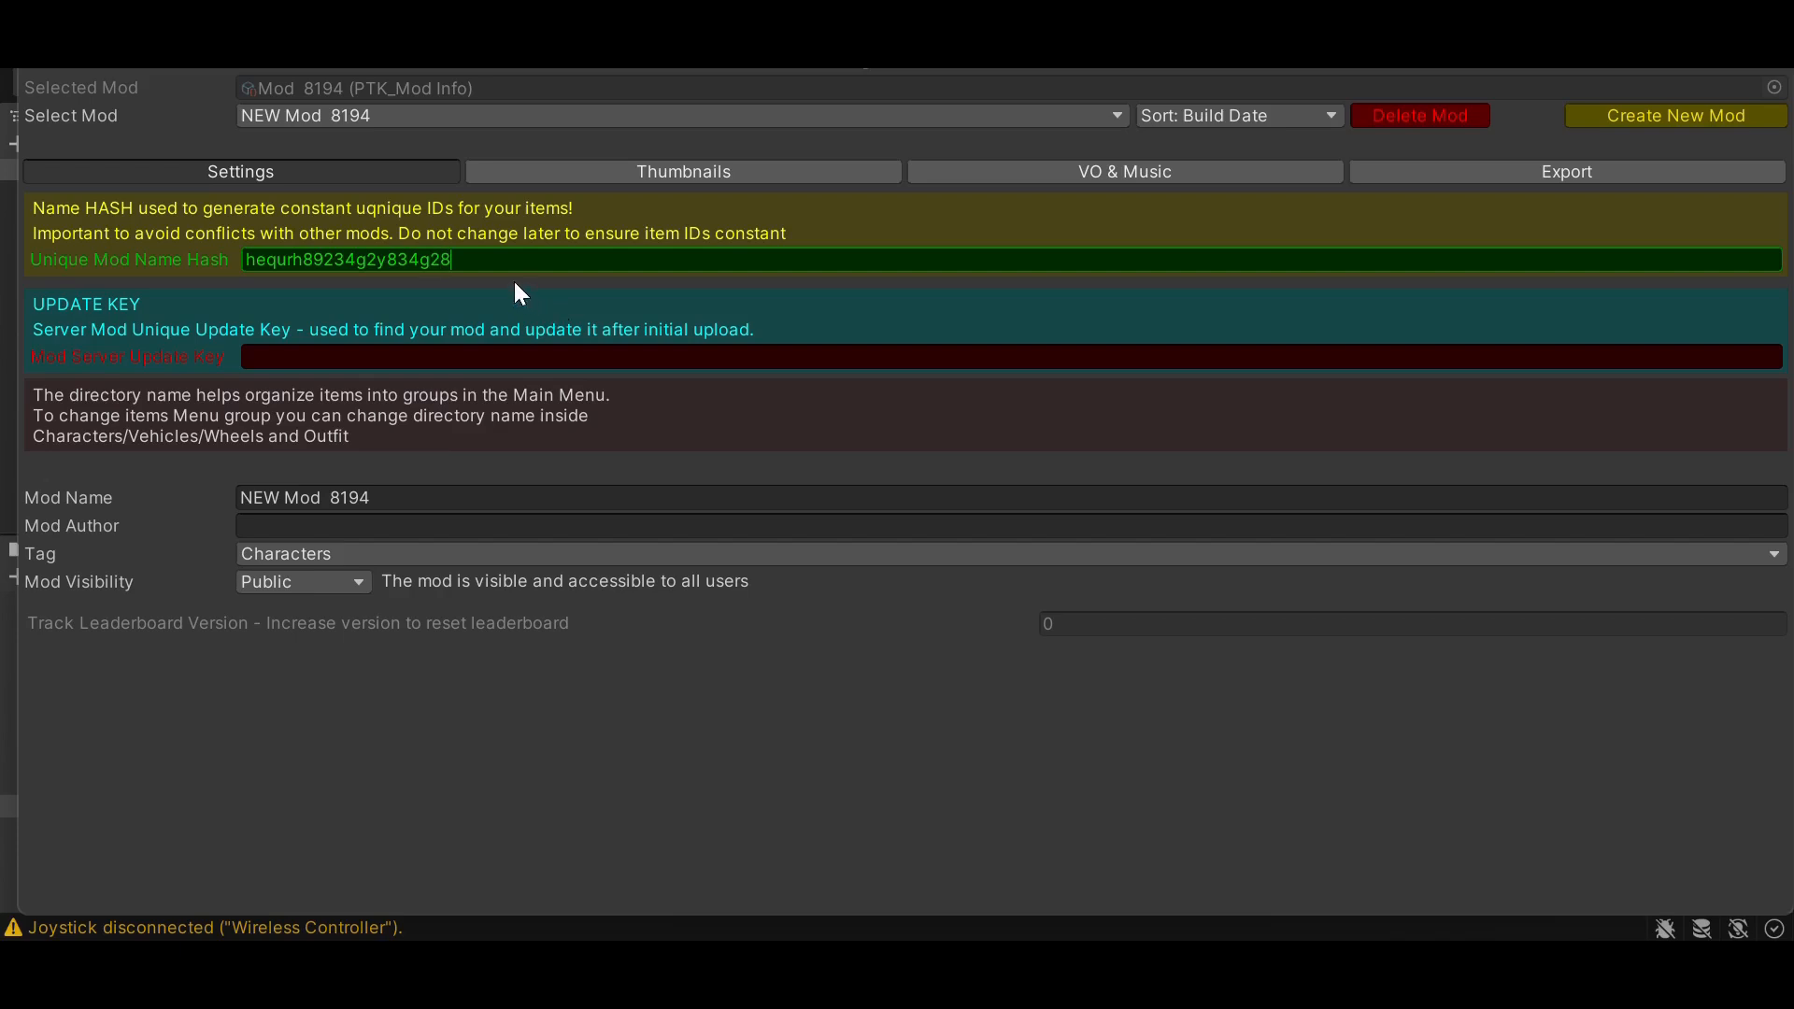
Step: Enter a unique mod name hash and copy the same value into Mod Server Update Key
double_click(433, 260)
click(444, 356)
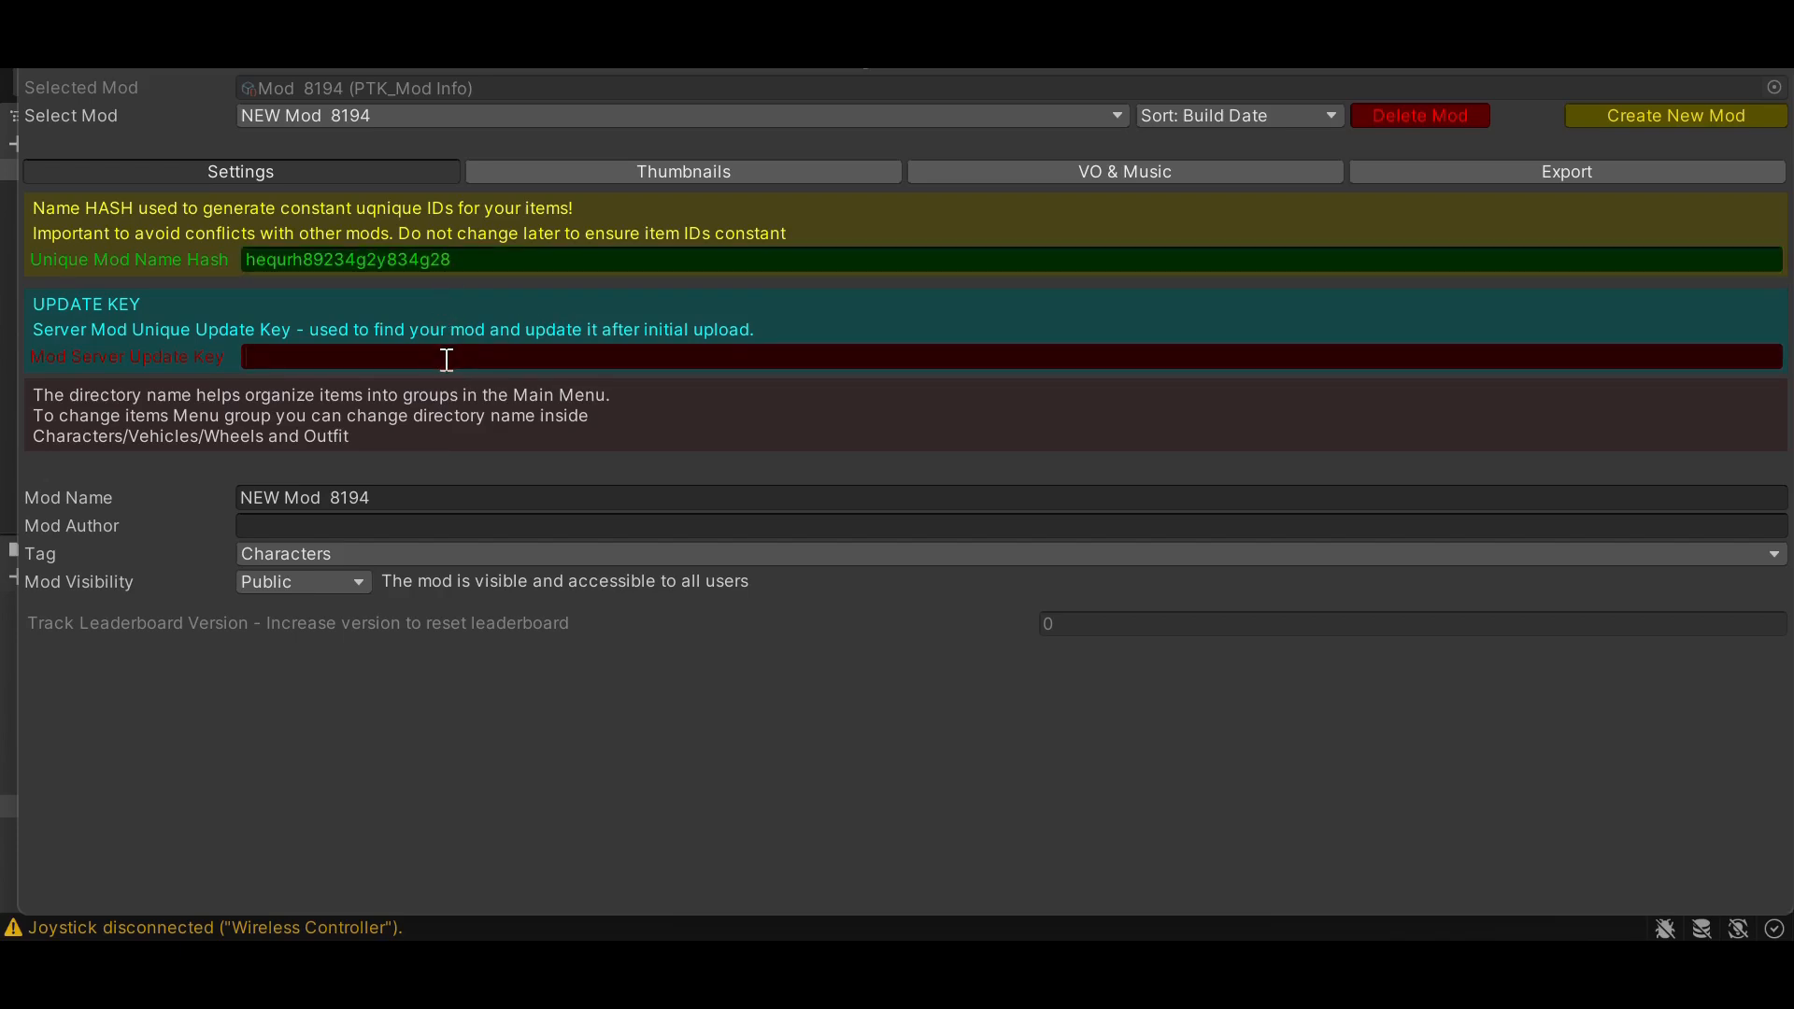
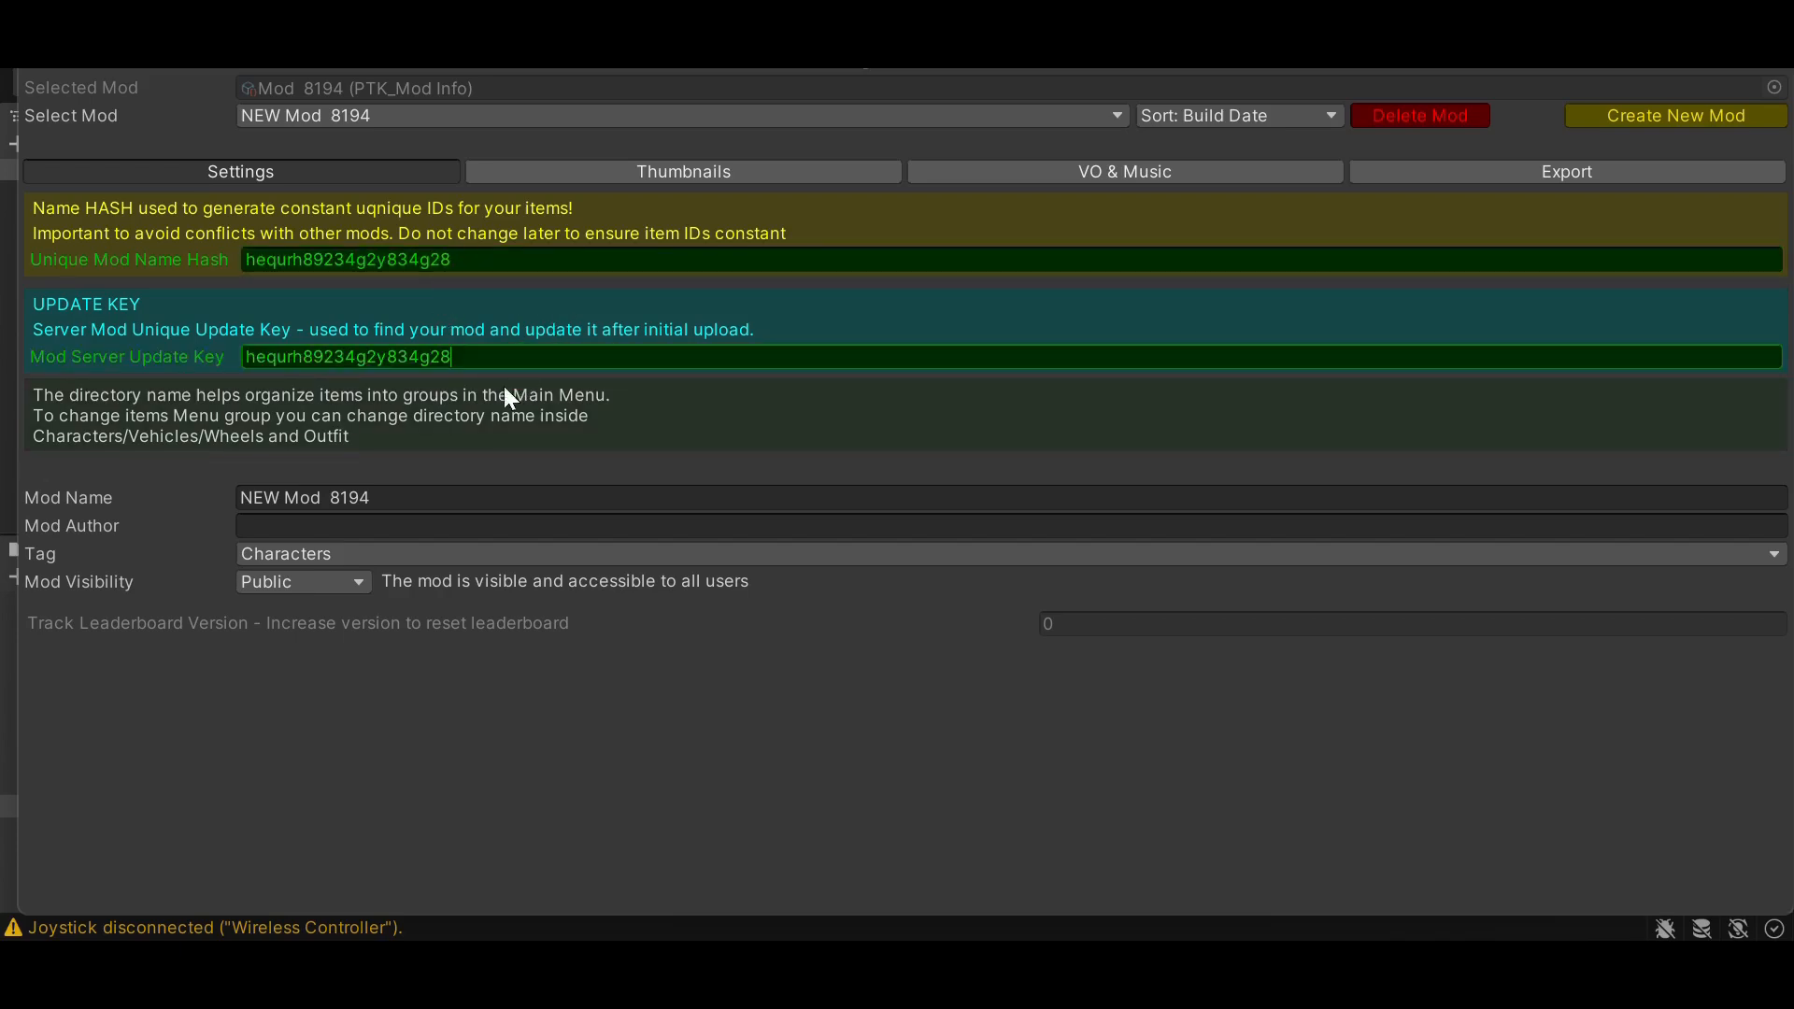
click(352, 259)
double_click(352, 259)
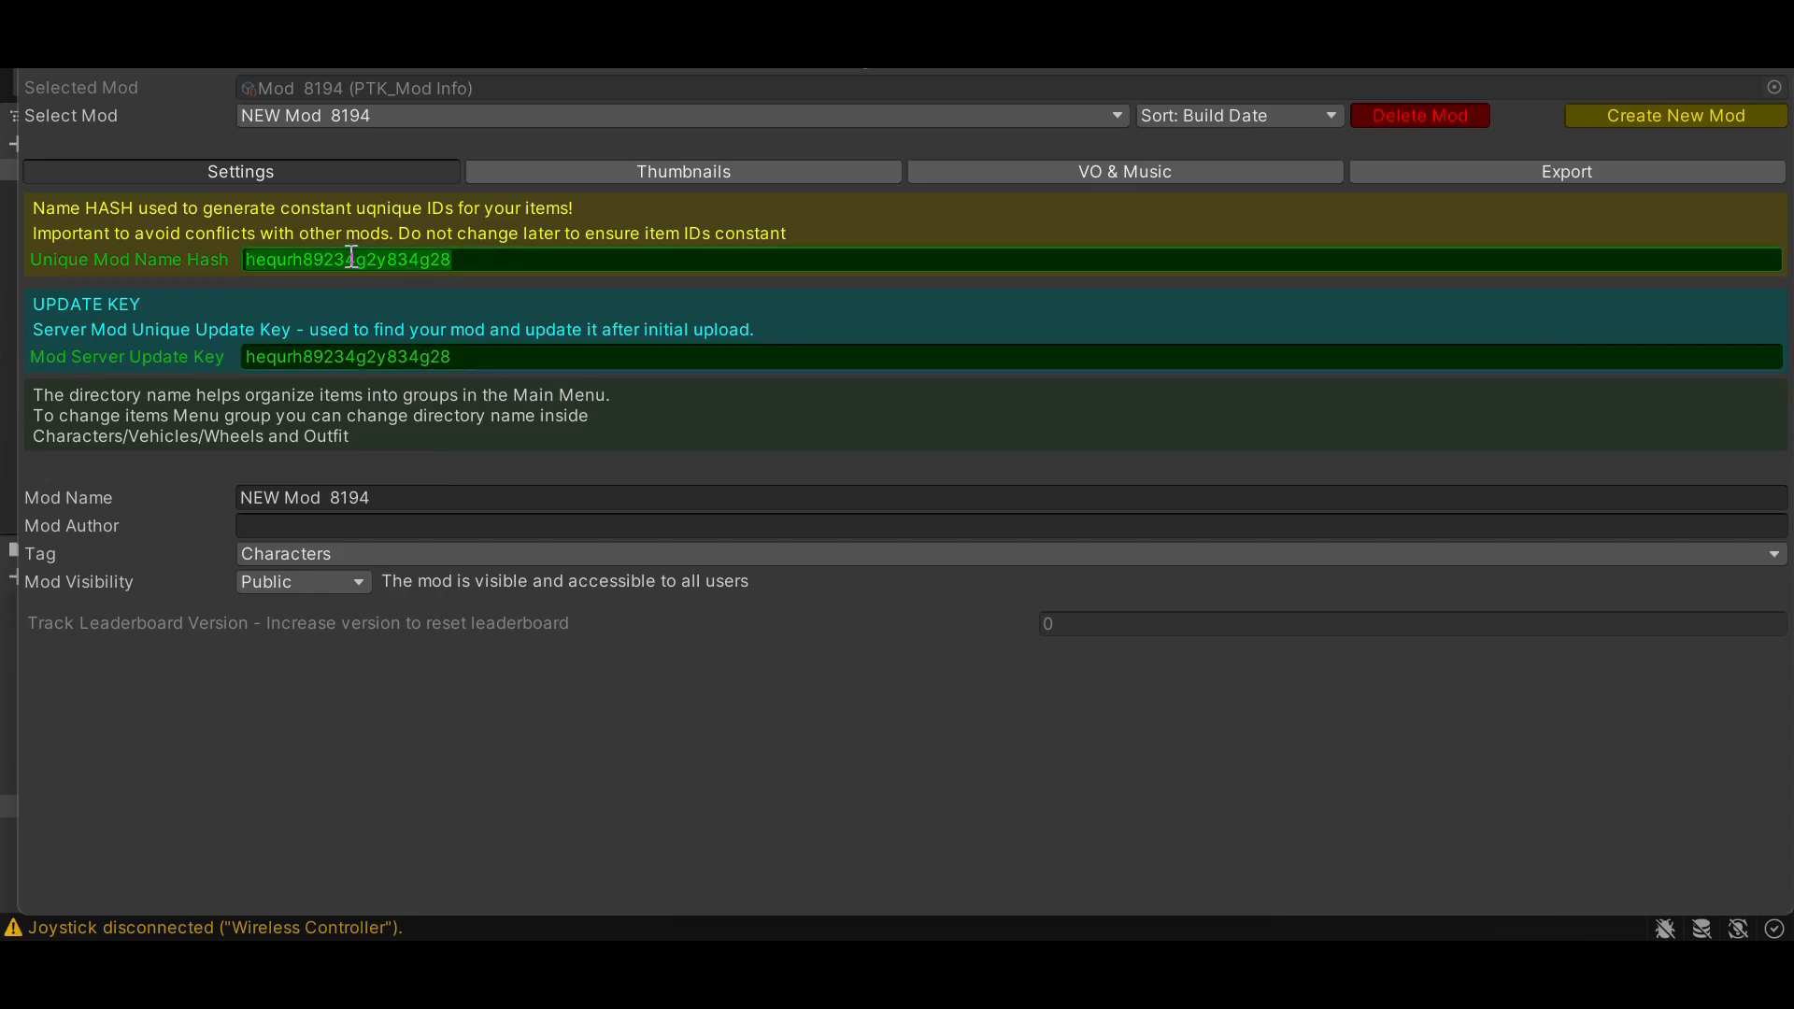
Step: Set the mod name to Zkart and fill in the mod author's name
click(406, 495)
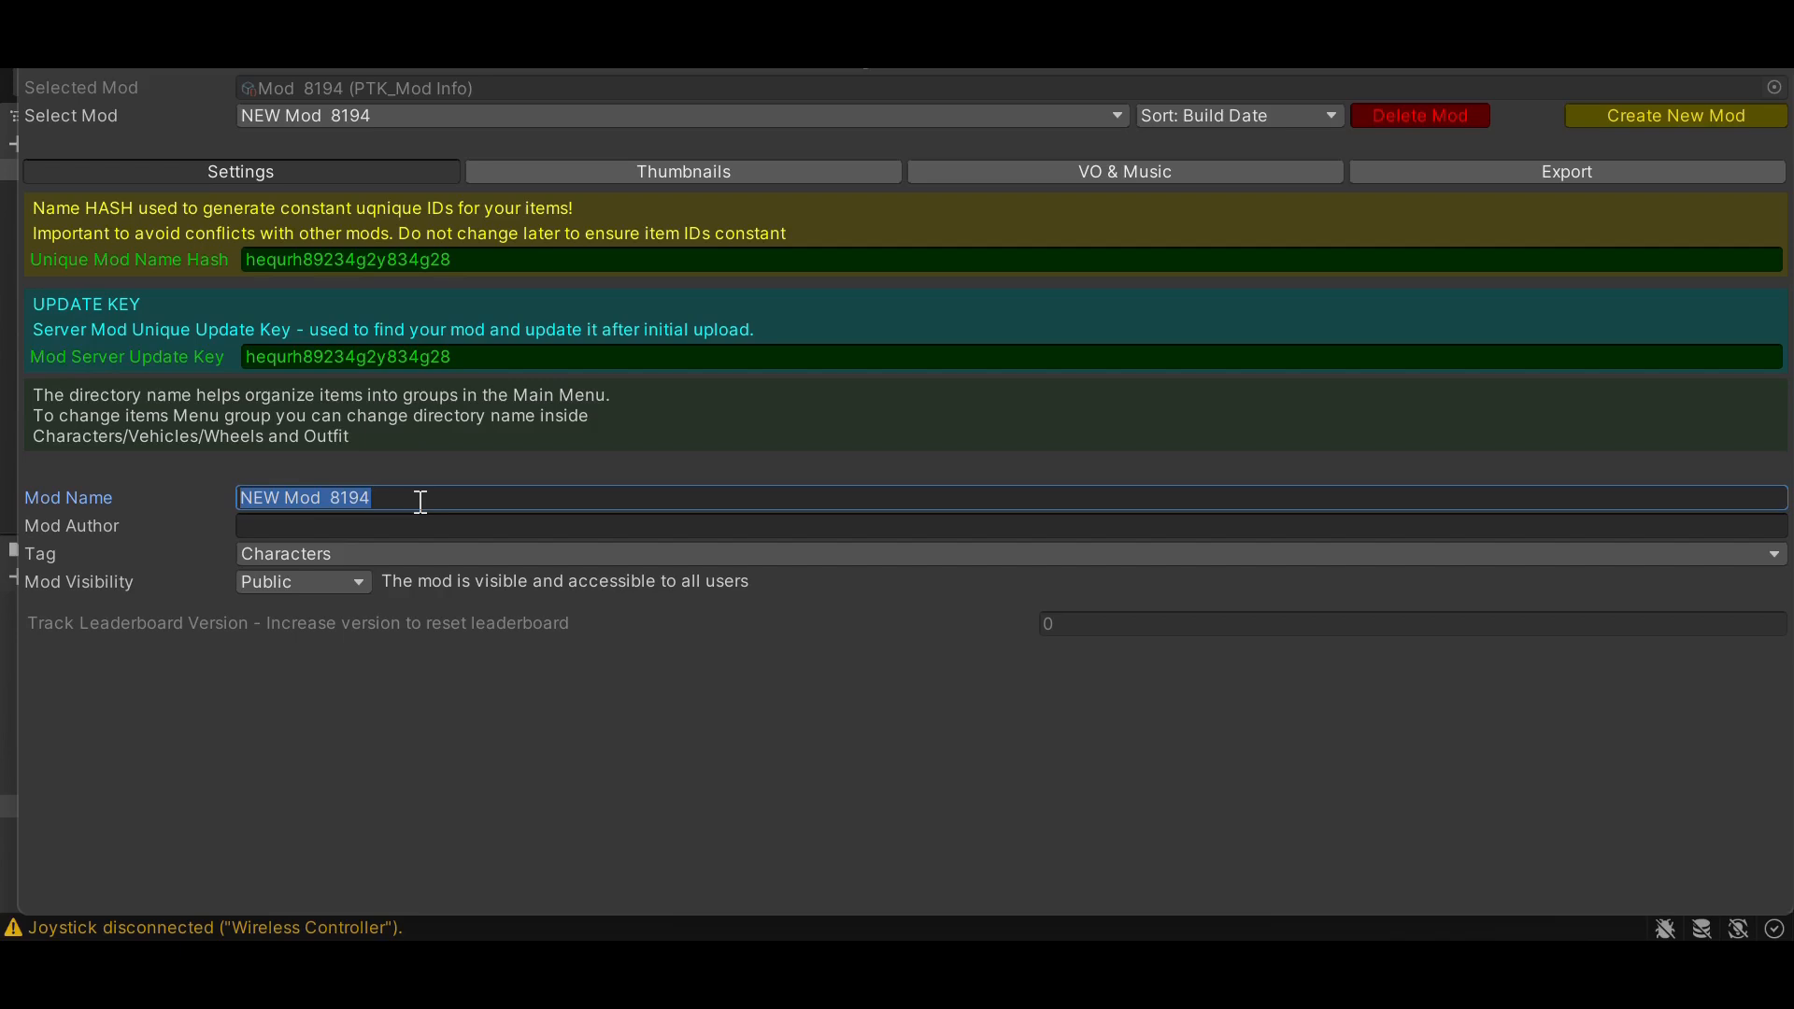
text(Zcx)
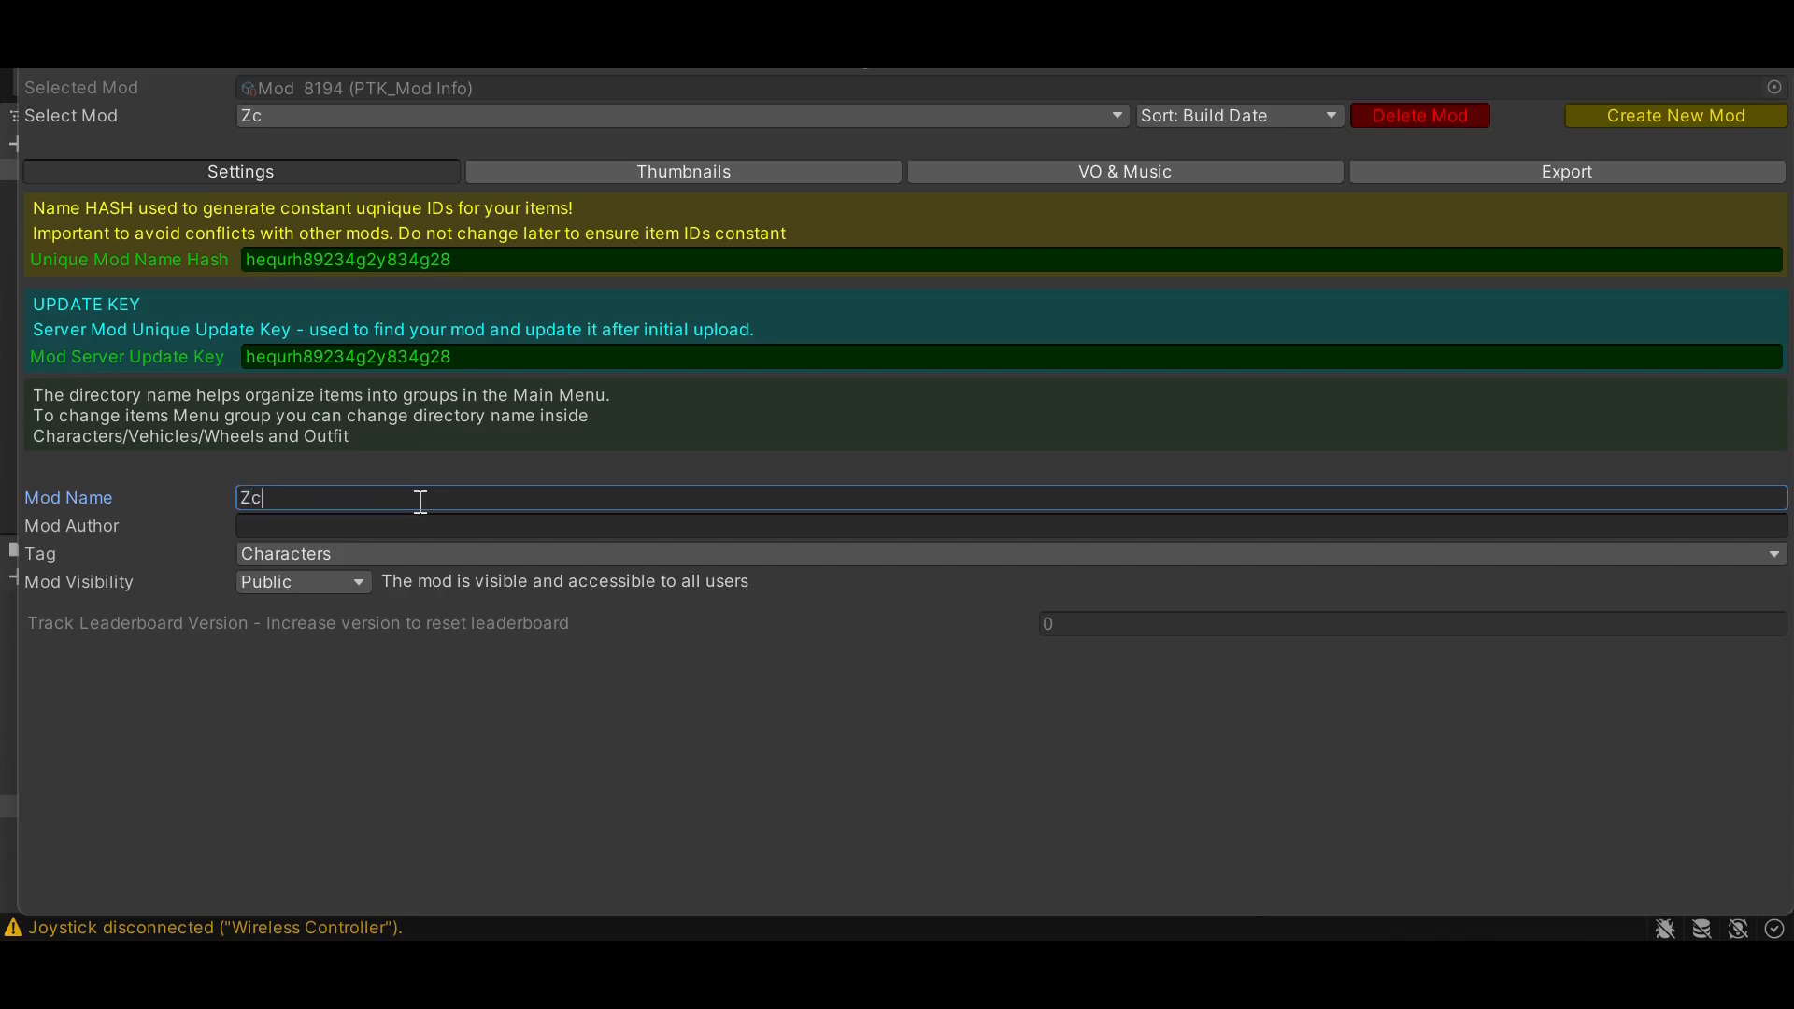
key(BackSpace)
text(art)
click(321, 523)
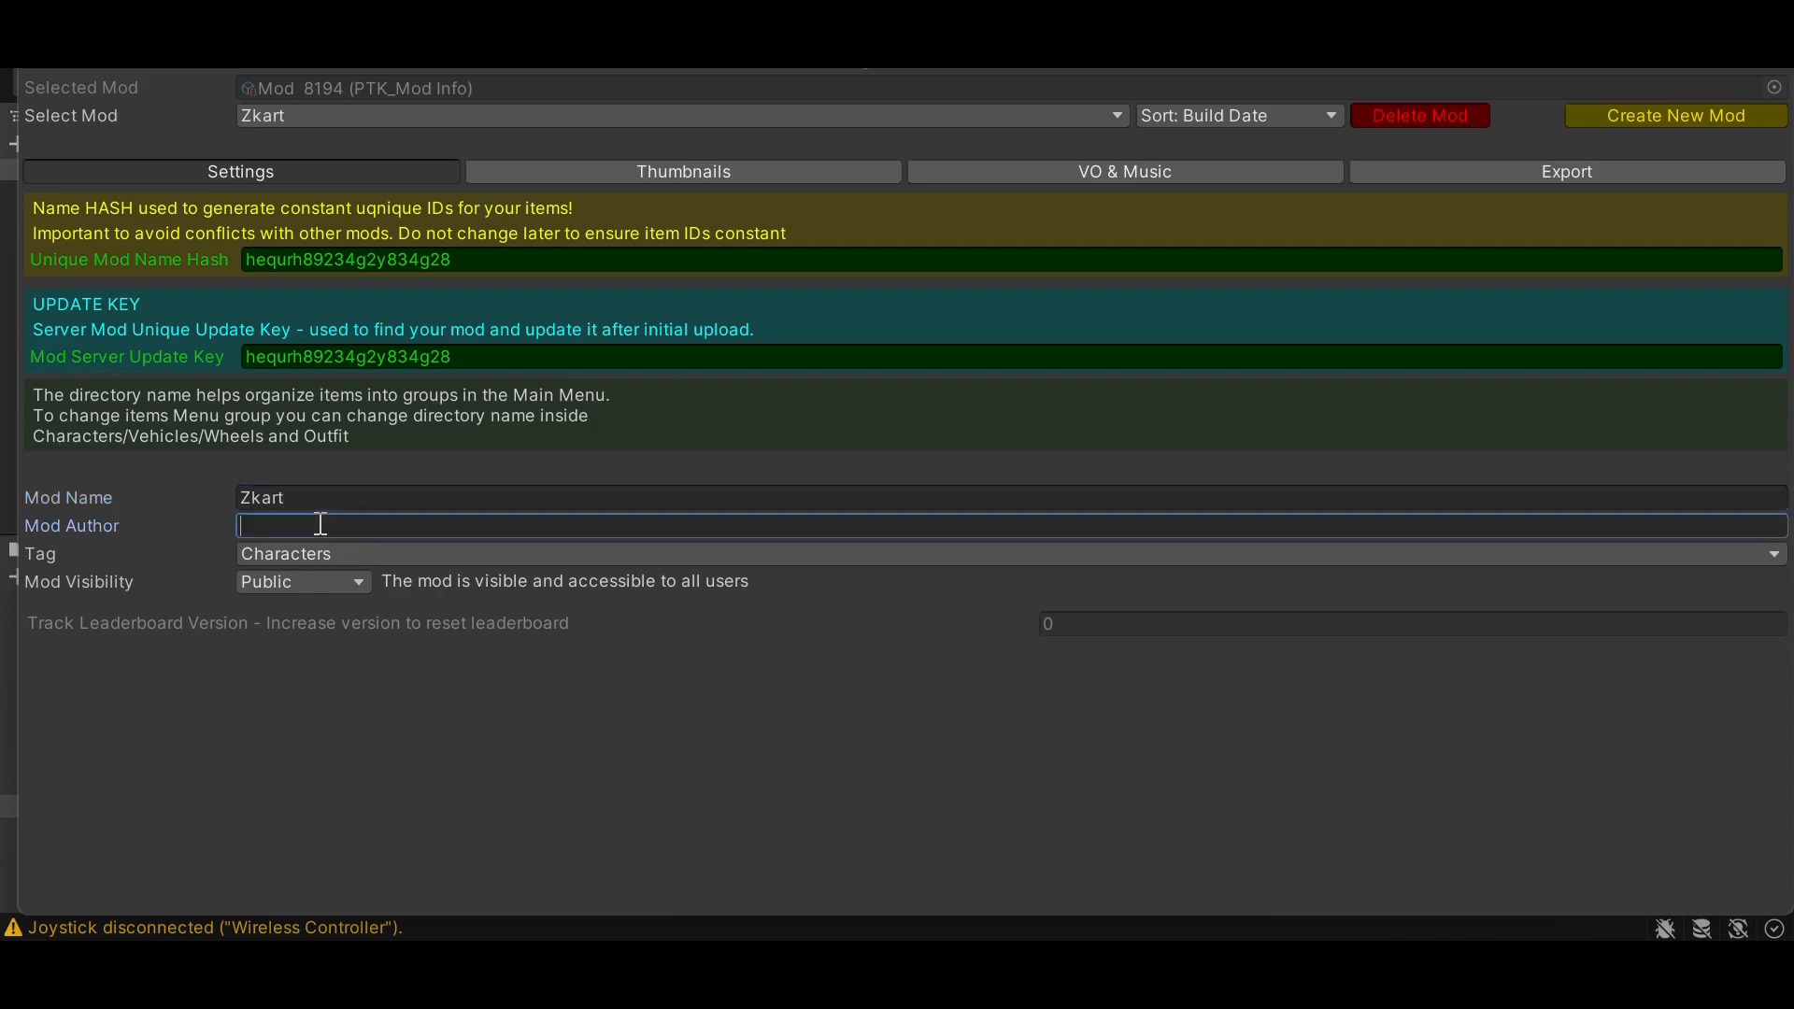
click(309, 500)
click(333, 524)
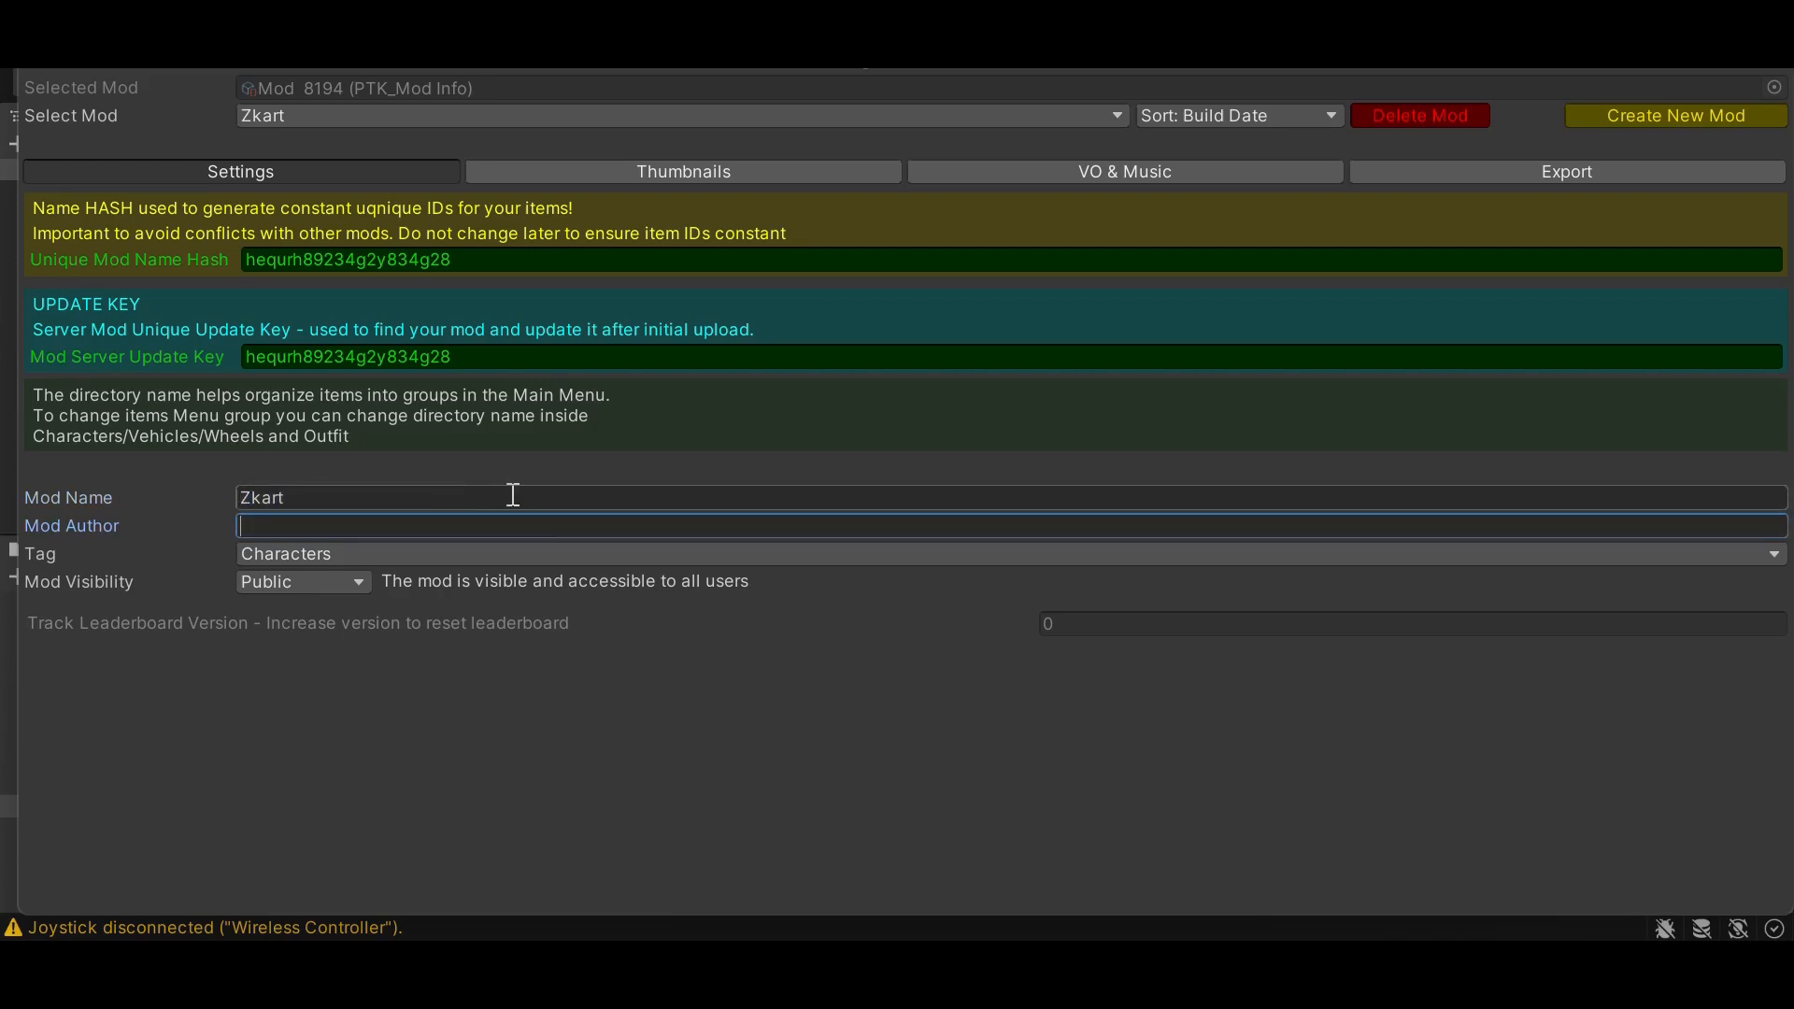
text(Y)
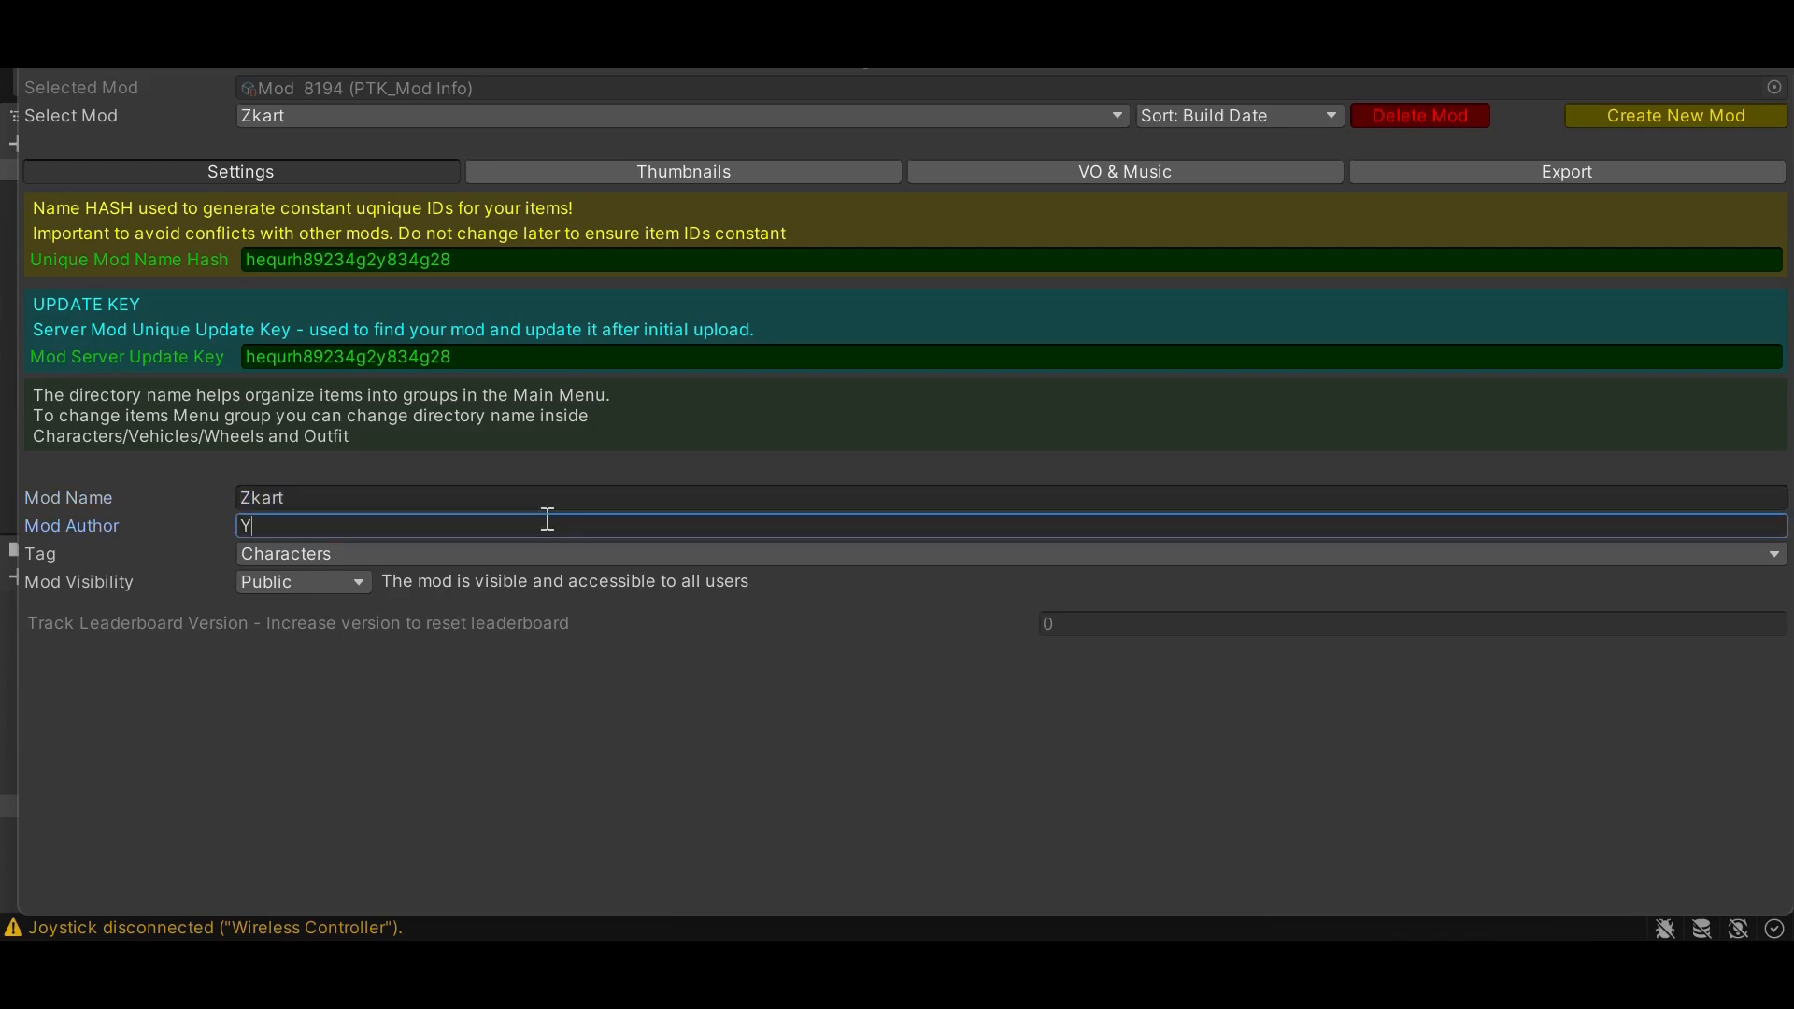
text(OUTUBE PEOPELE)
click(387, 555)
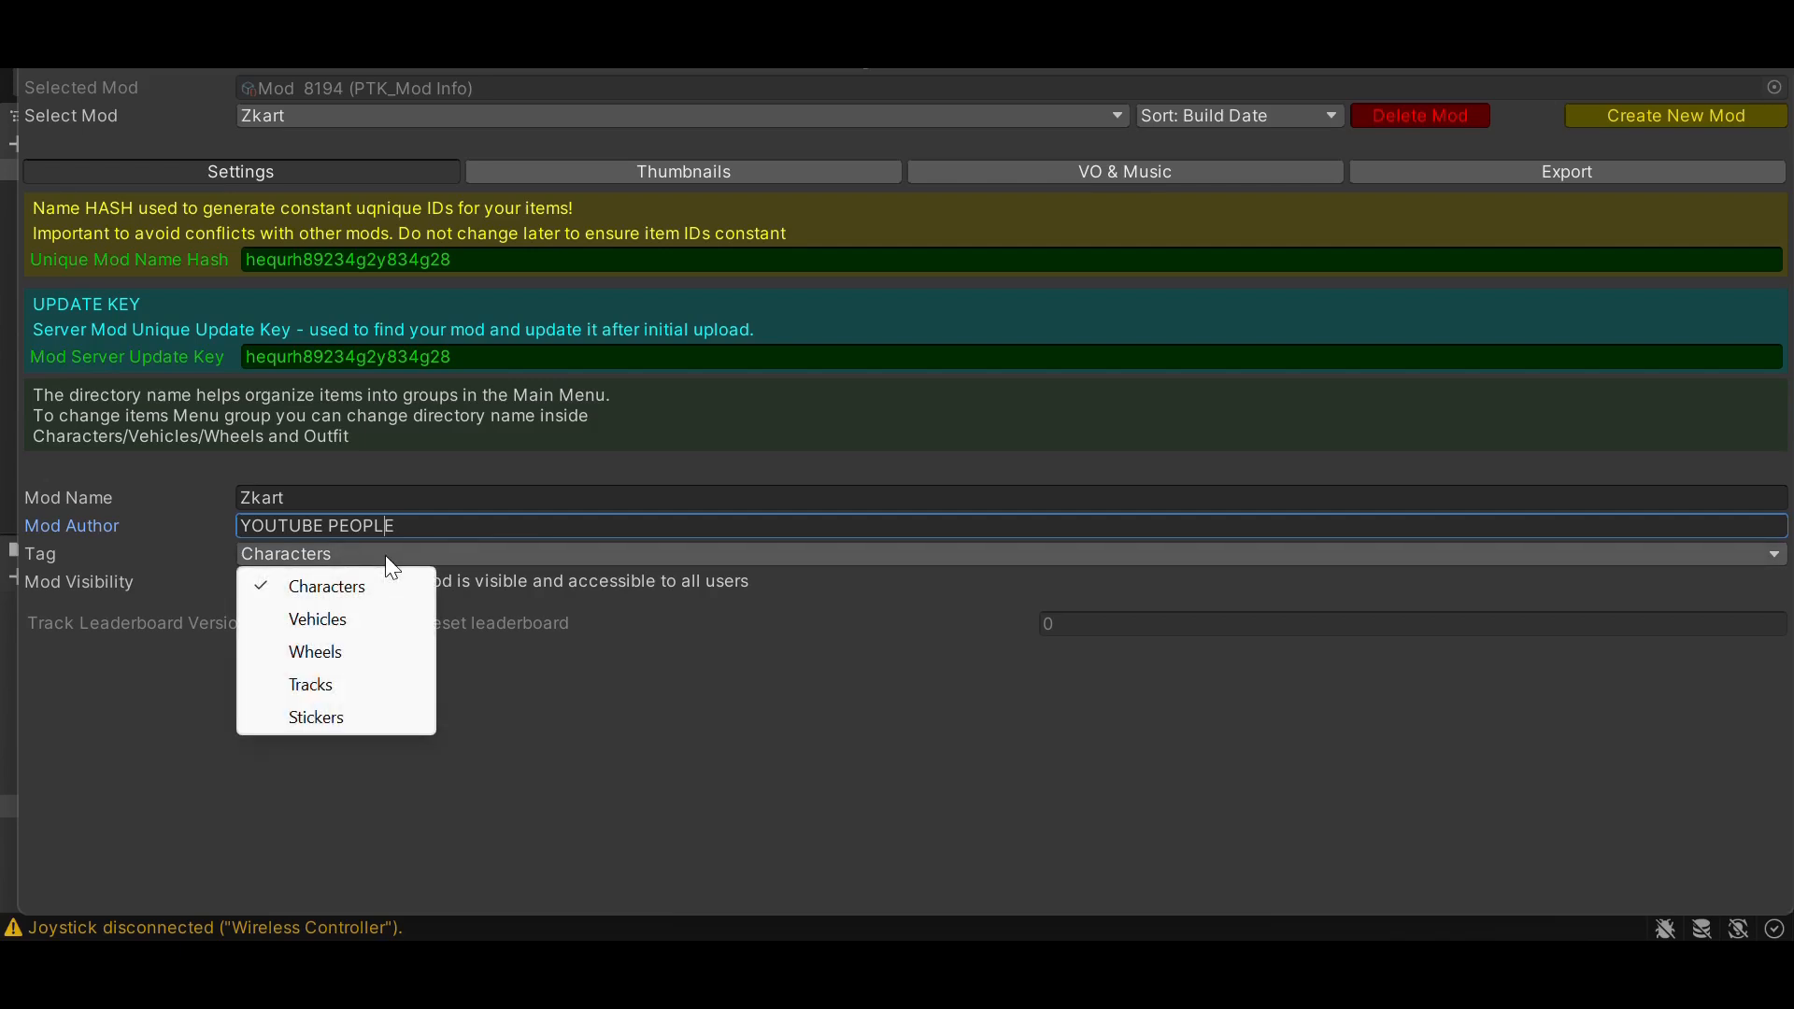
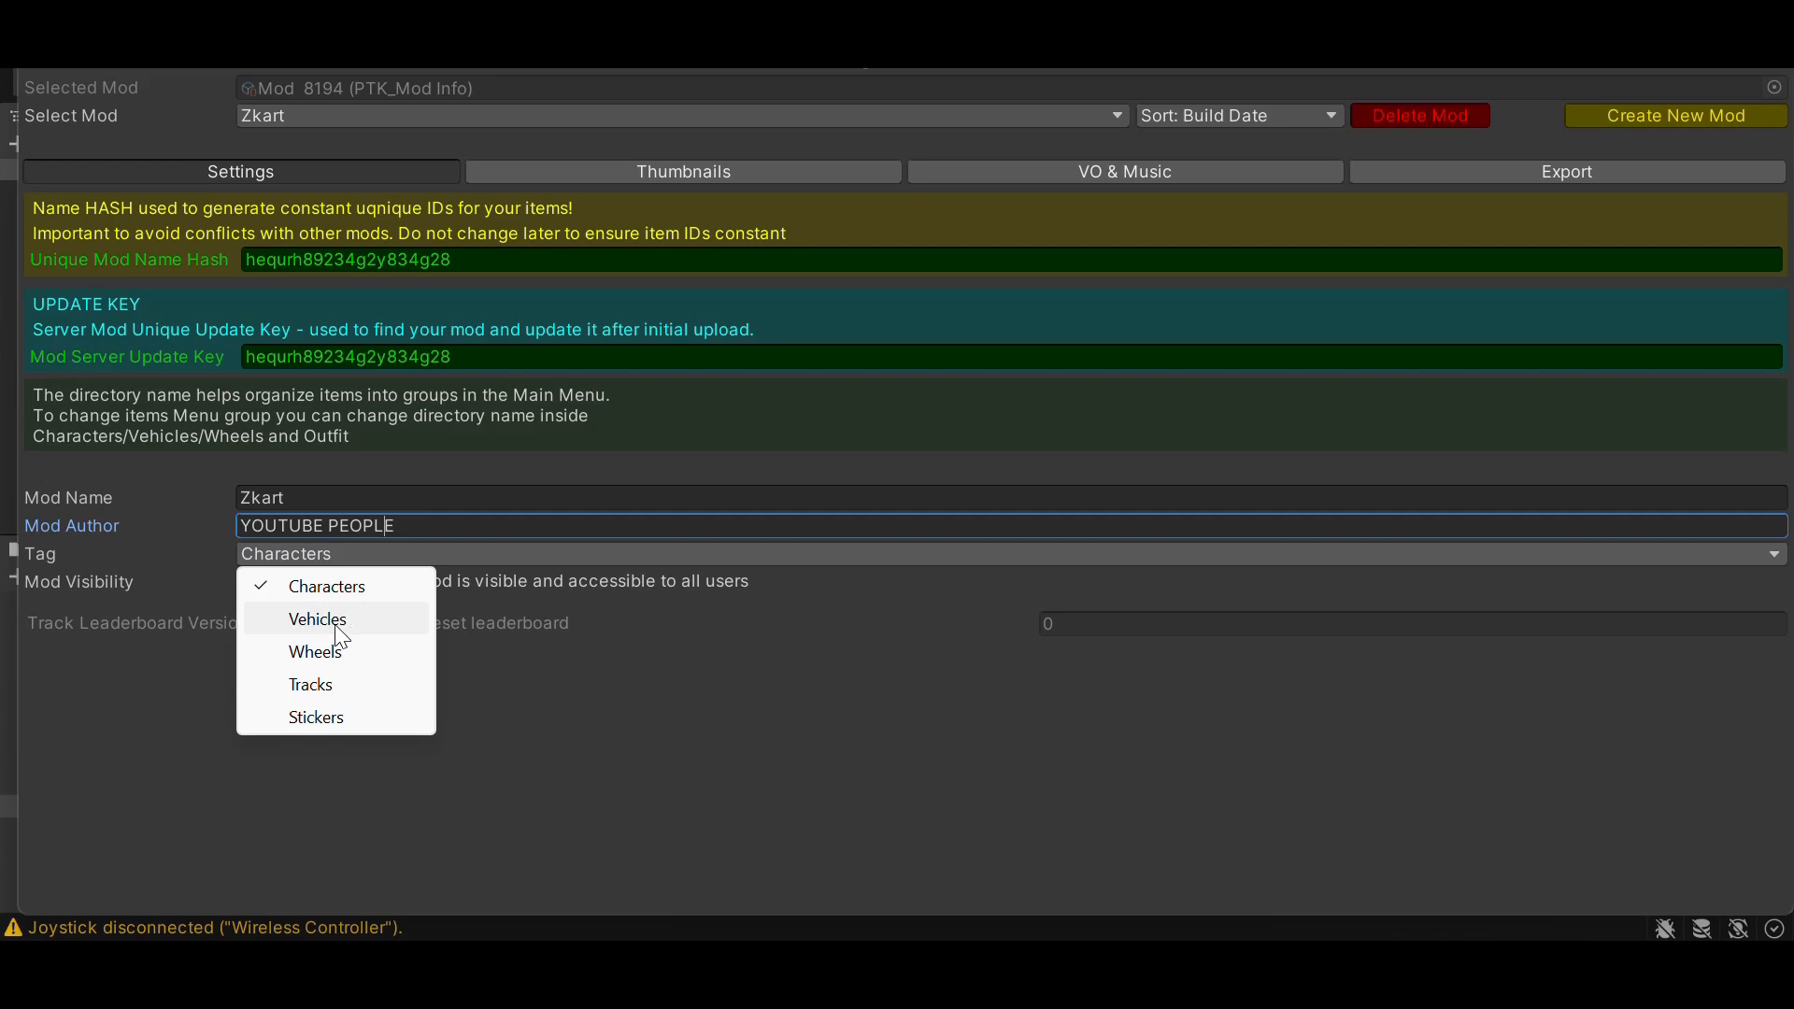
Step: Set the Zkart mod's Tag to Vehicles and leave Mod Visibility on Public
click(338, 624)
click(344, 583)
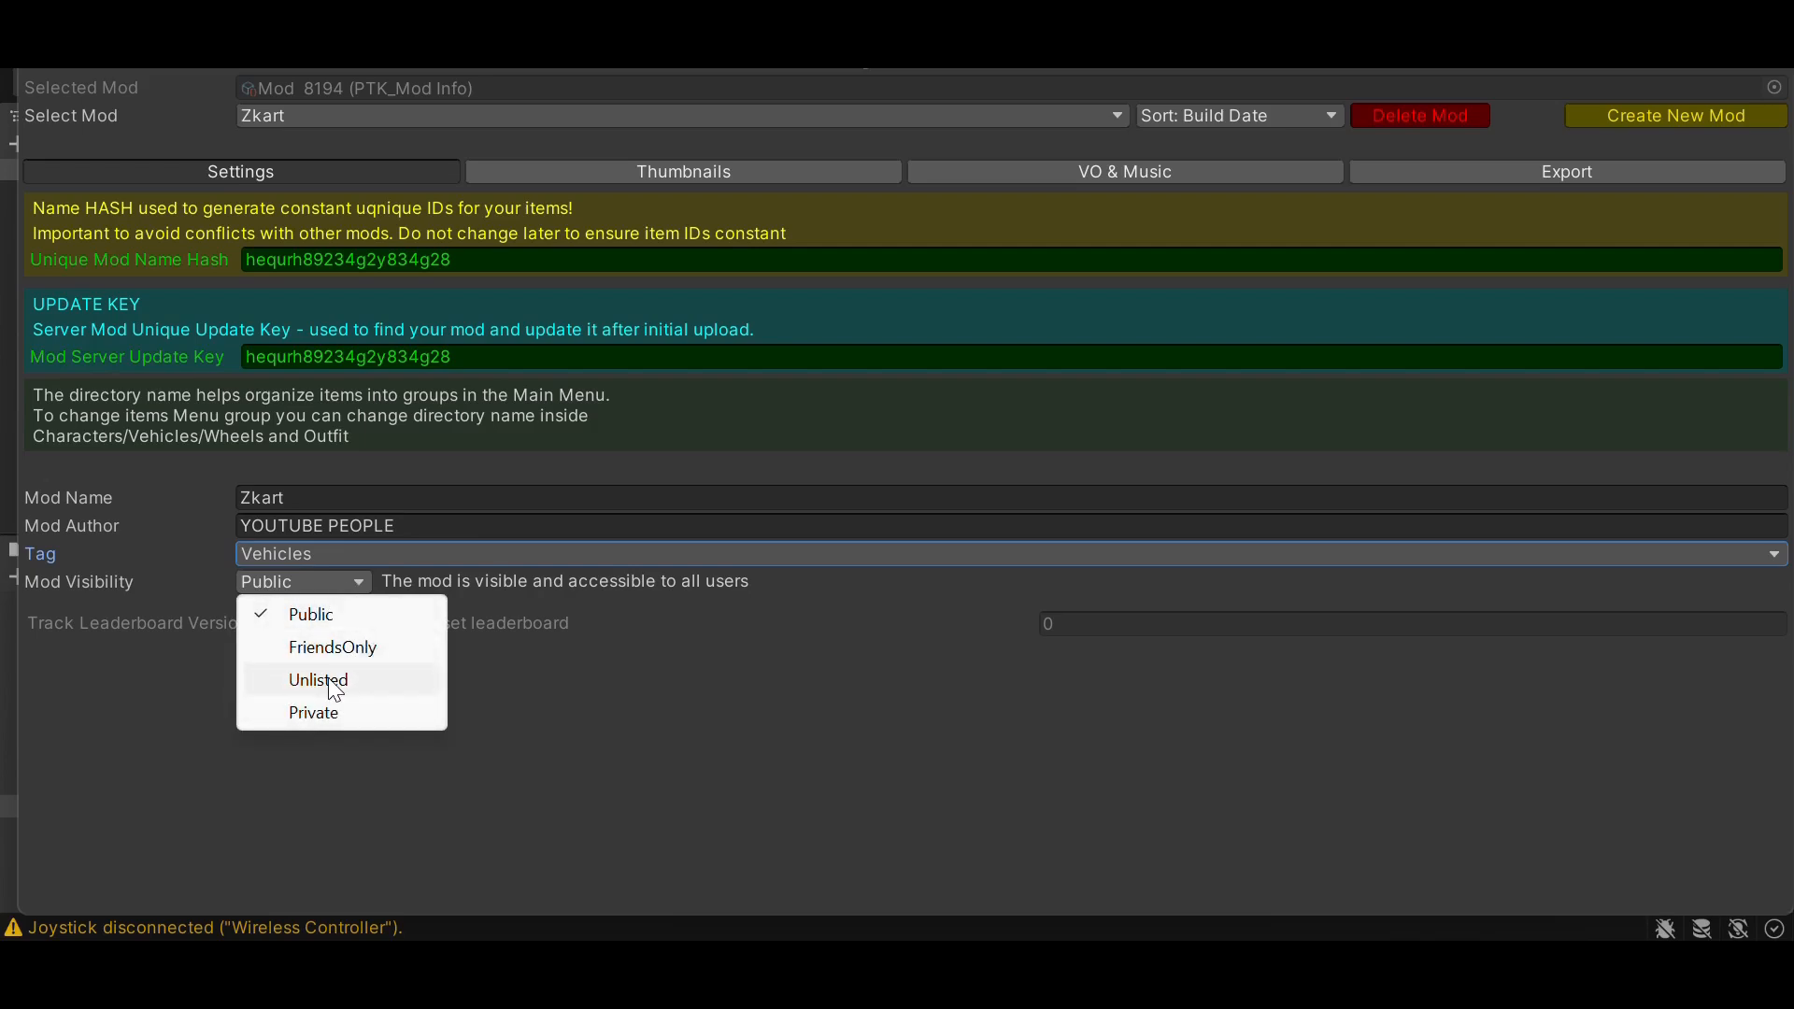
click(682, 649)
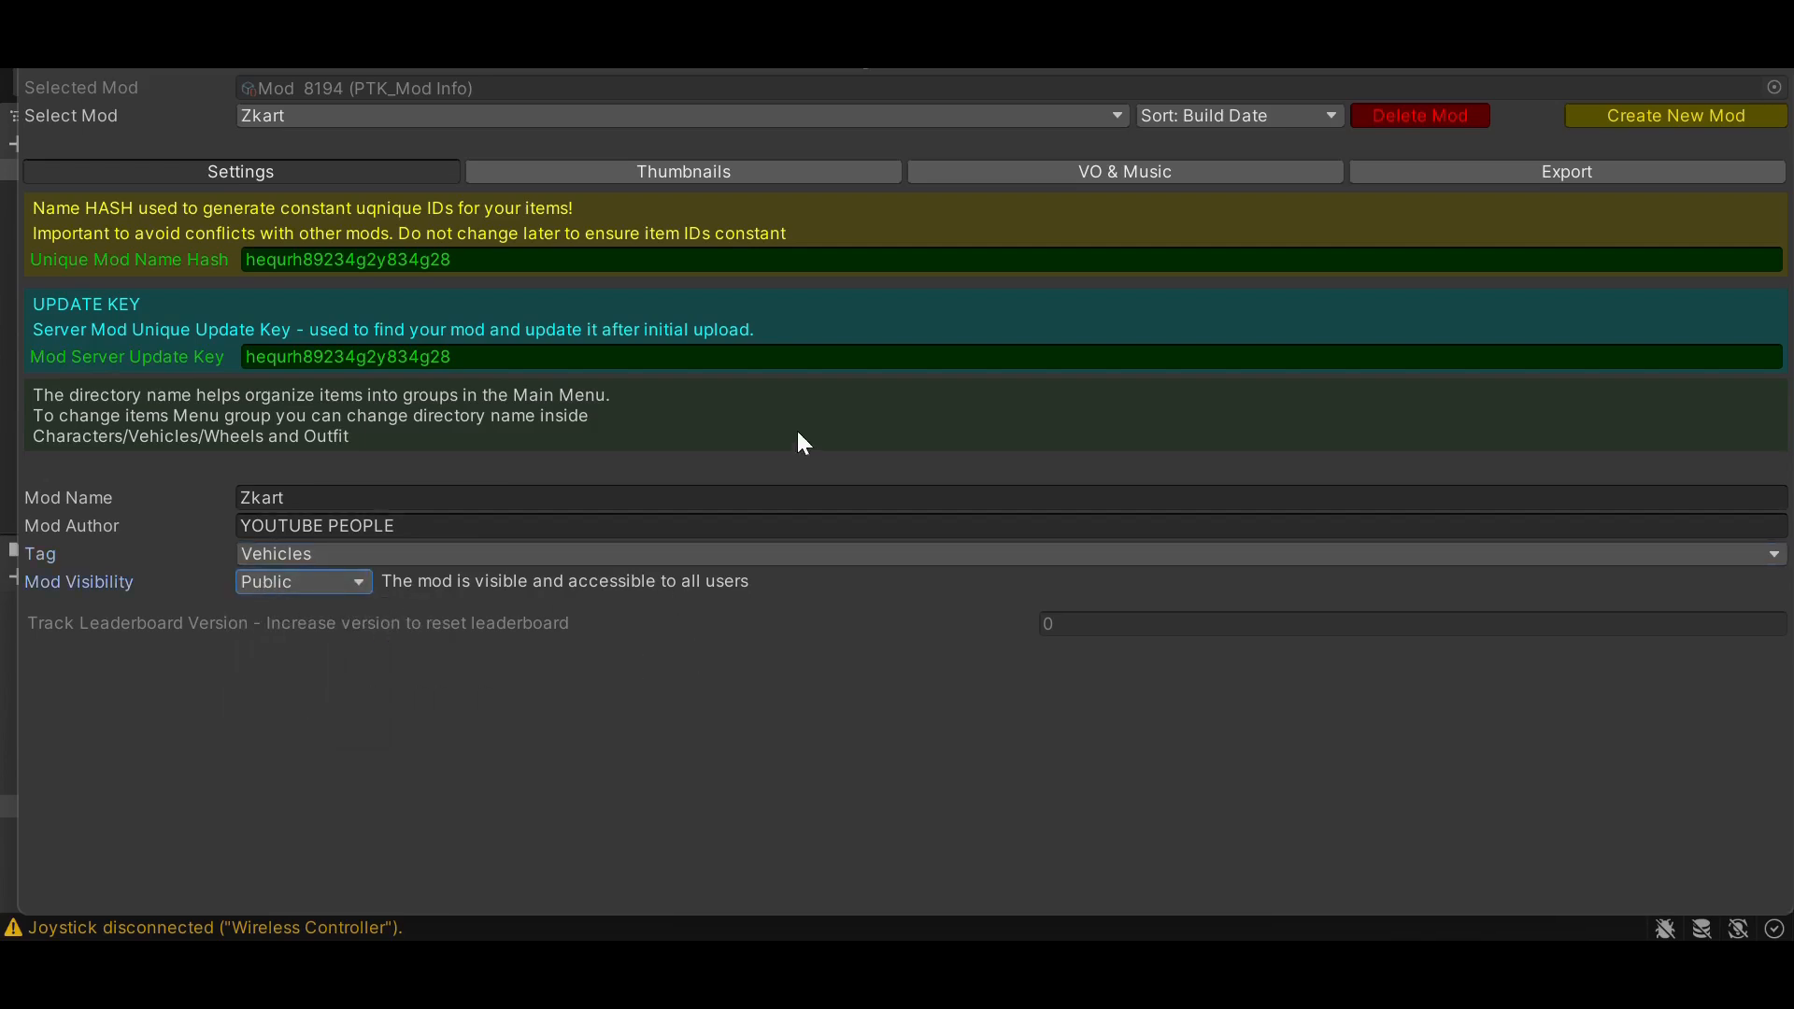
click(726, 166)
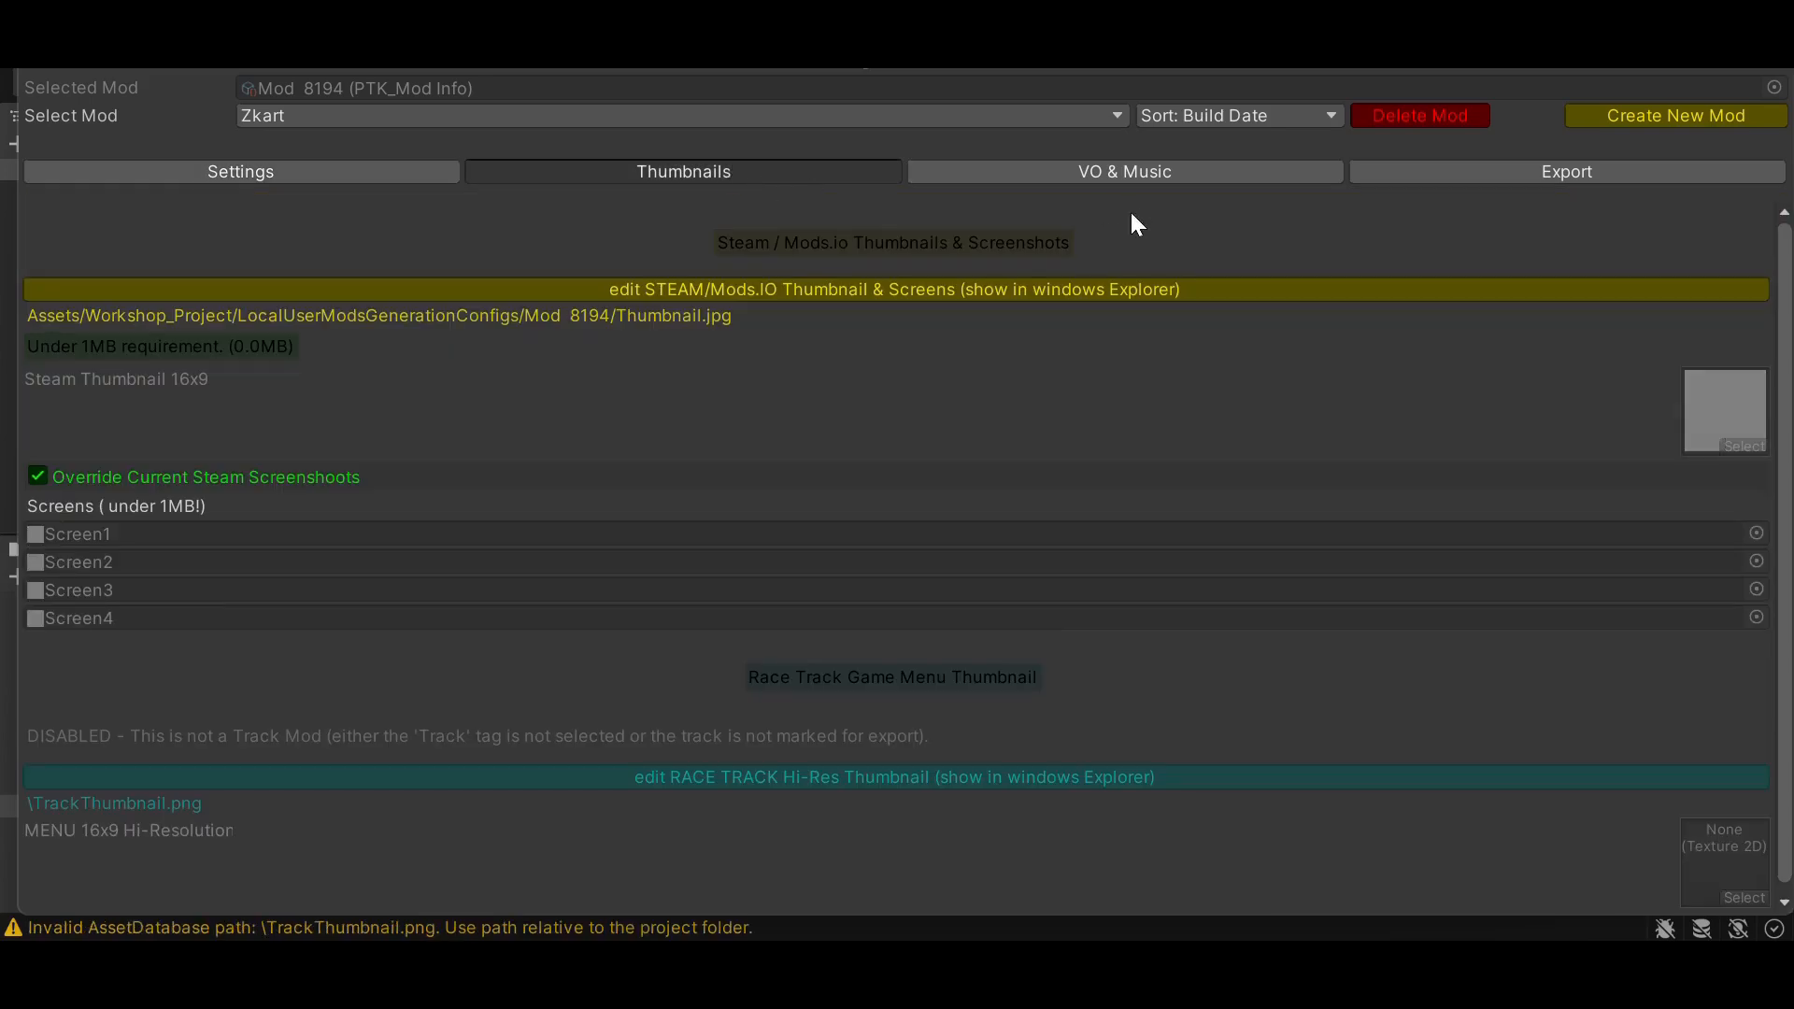
Step: Inspect the mod's thumbnail image files in Explorer, then close the folder window
click(738, 297)
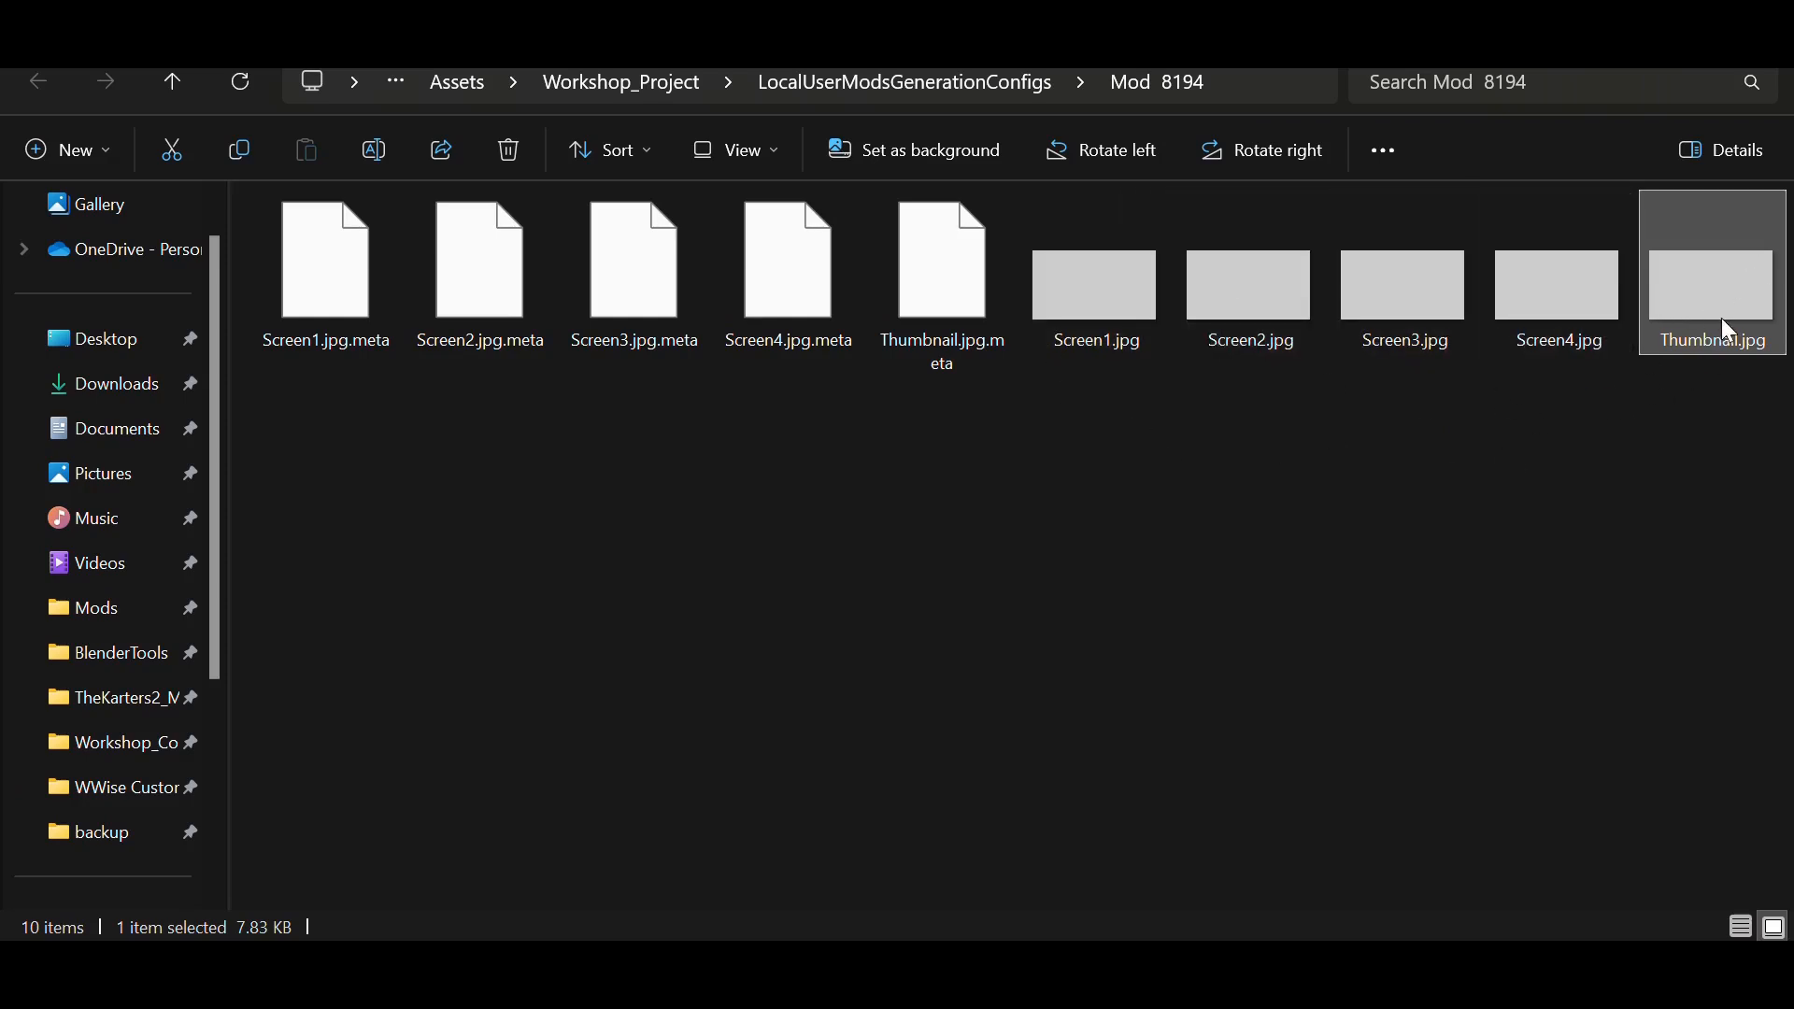
click(1766, 30)
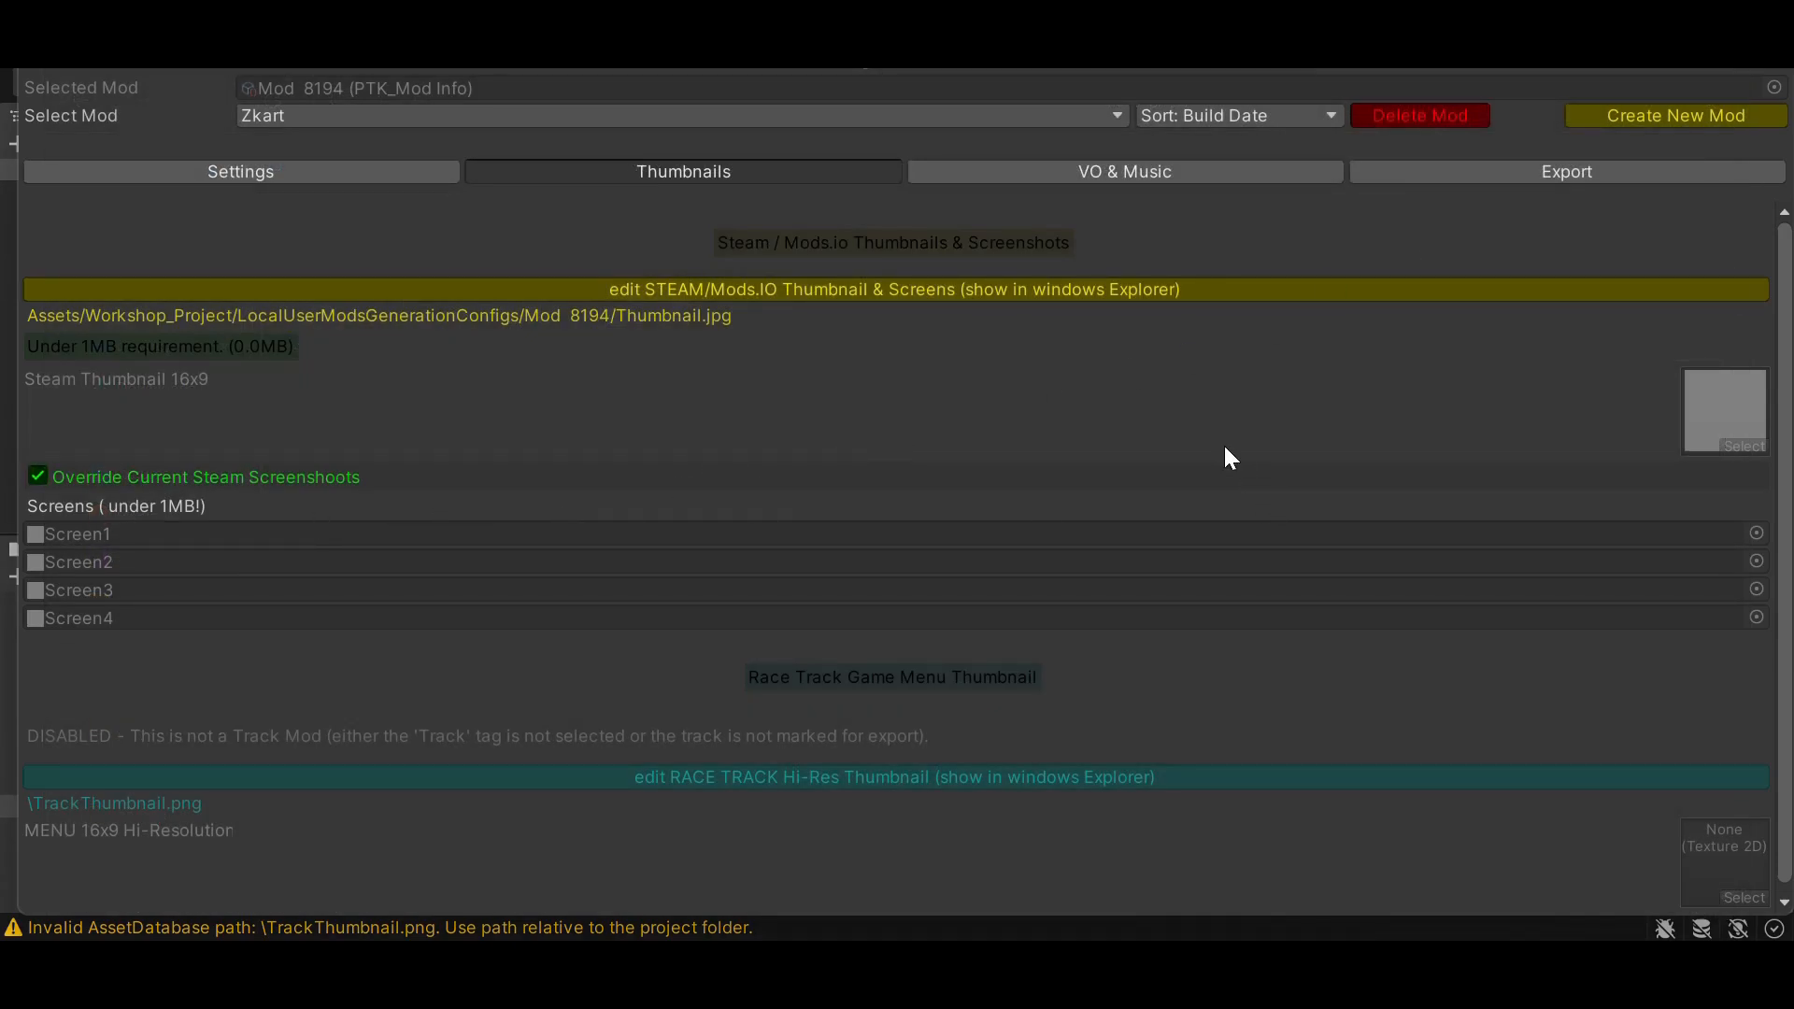
Step: Look over the VO & Music and Thumbnails pages, then settle on the Export page
click(1156, 173)
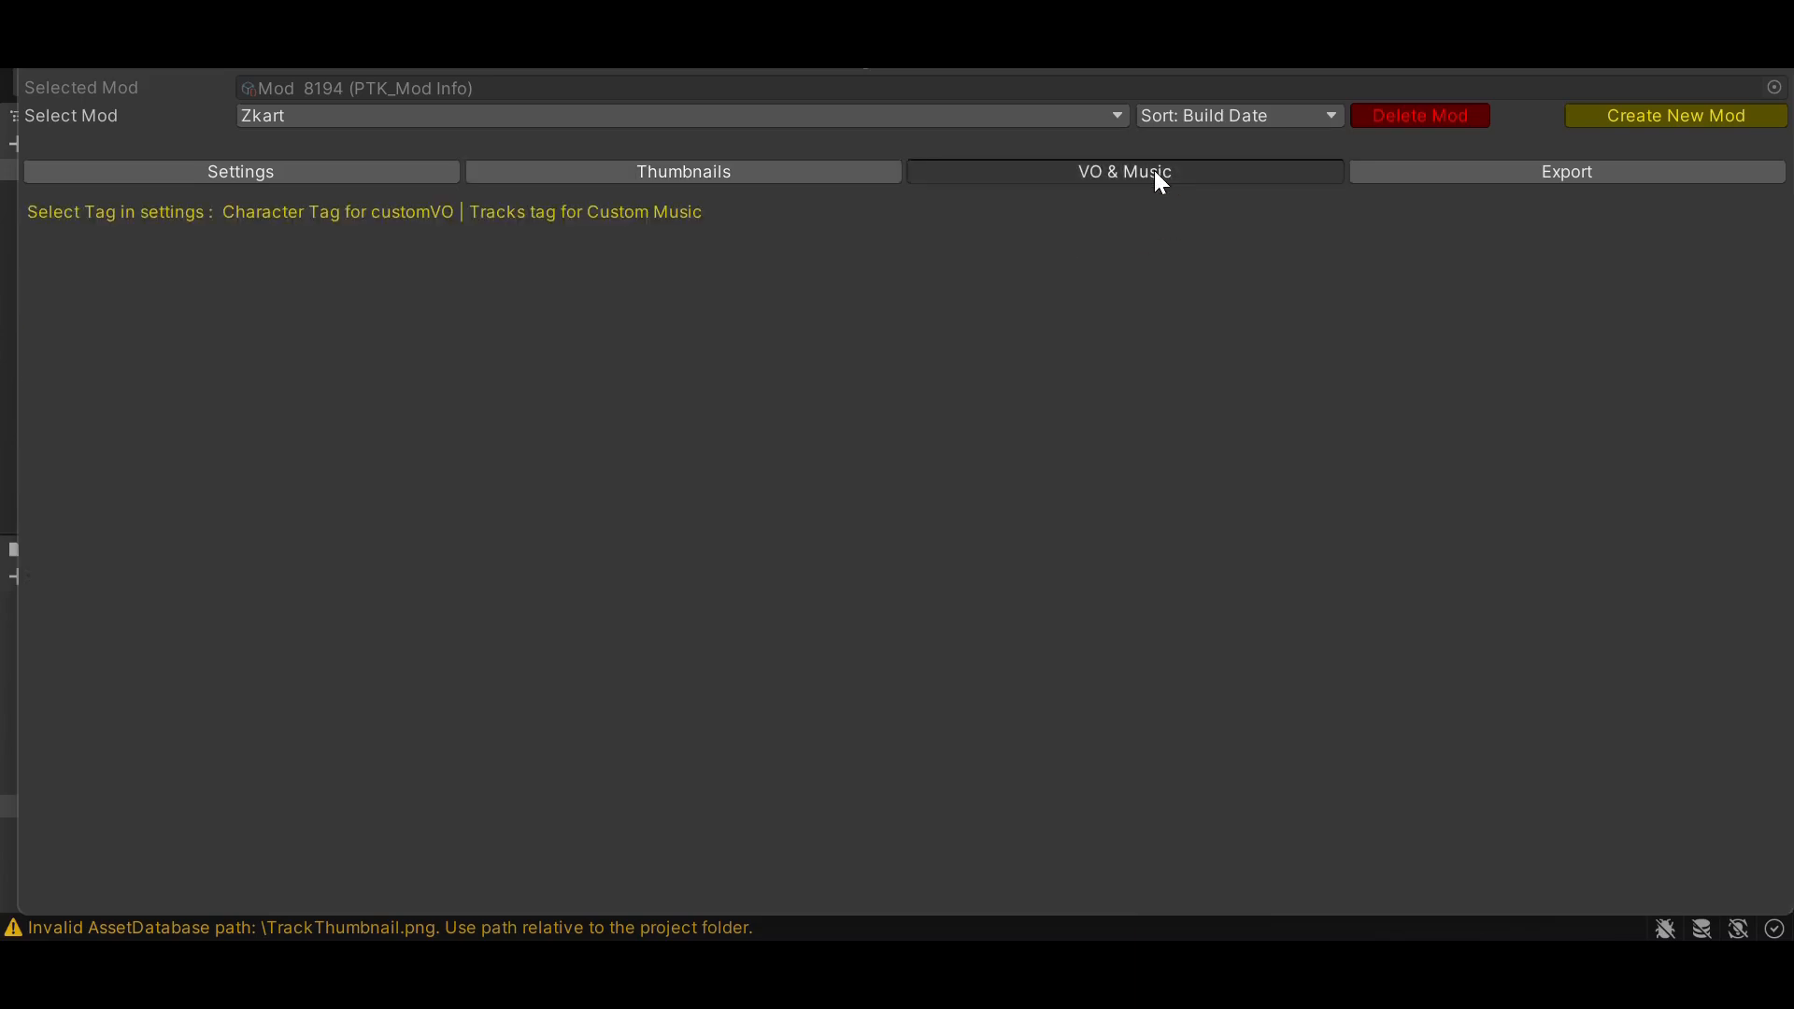
click(700, 180)
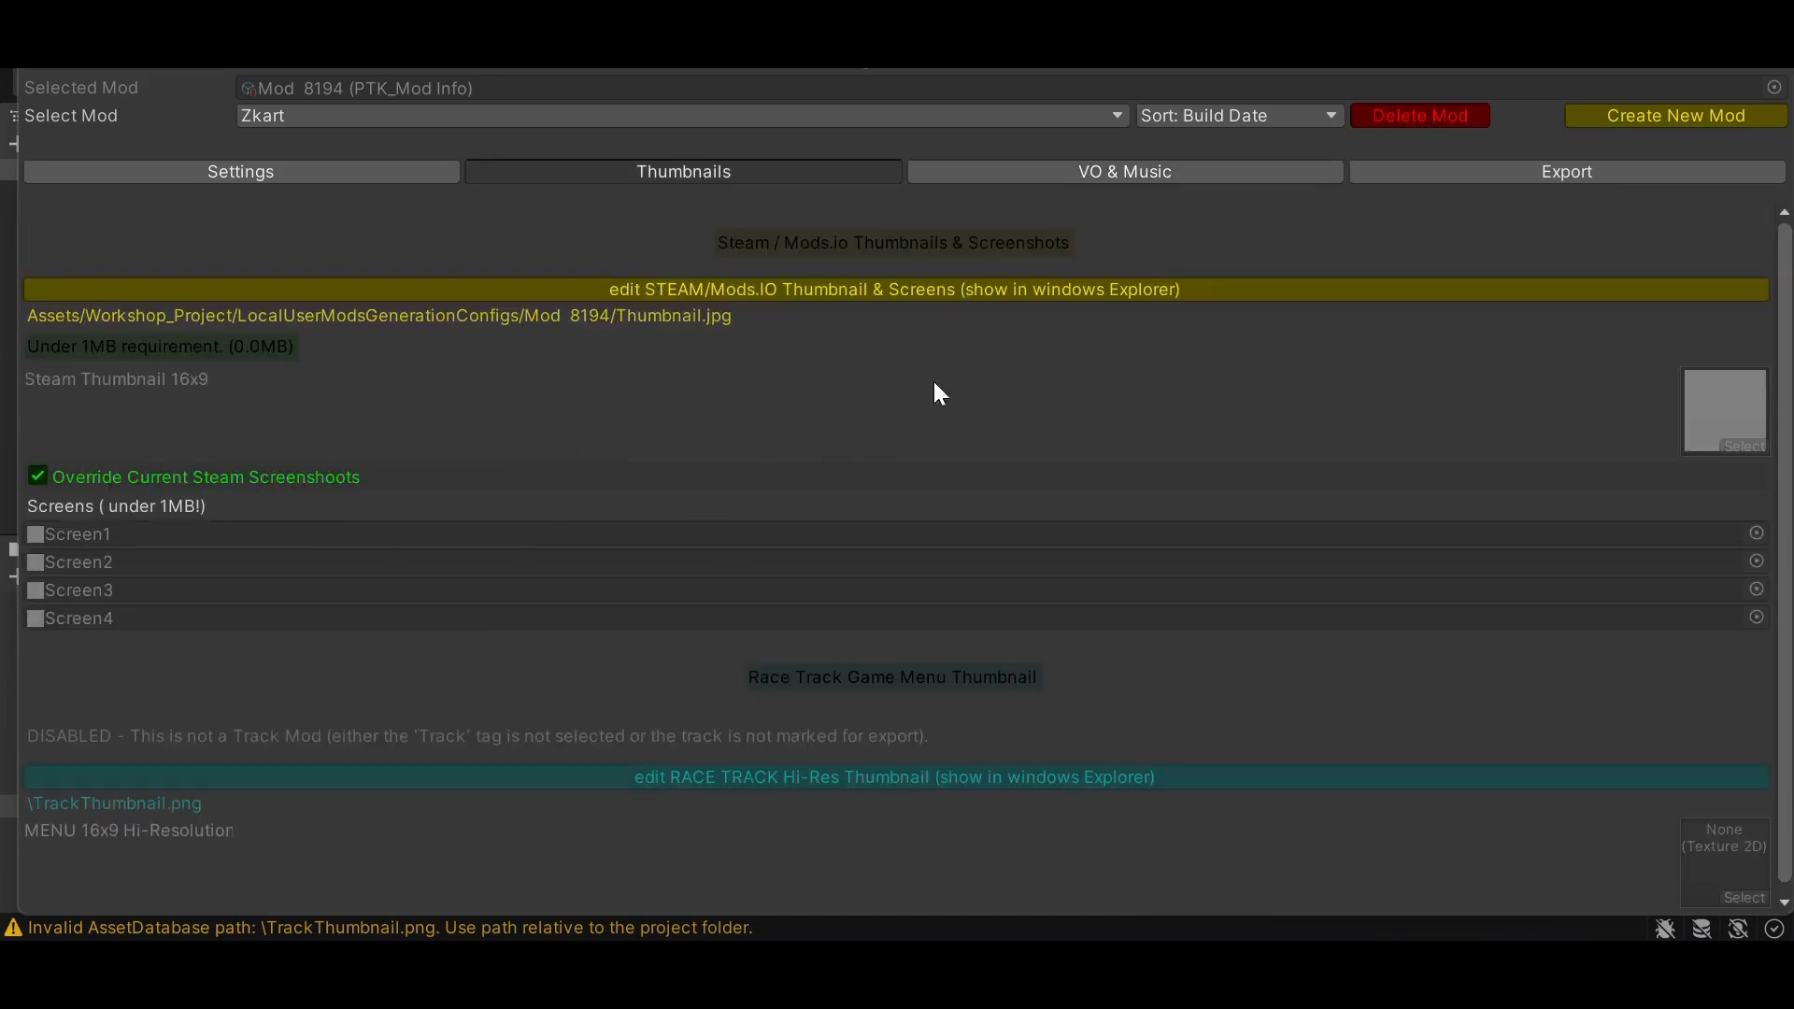
click(1211, 173)
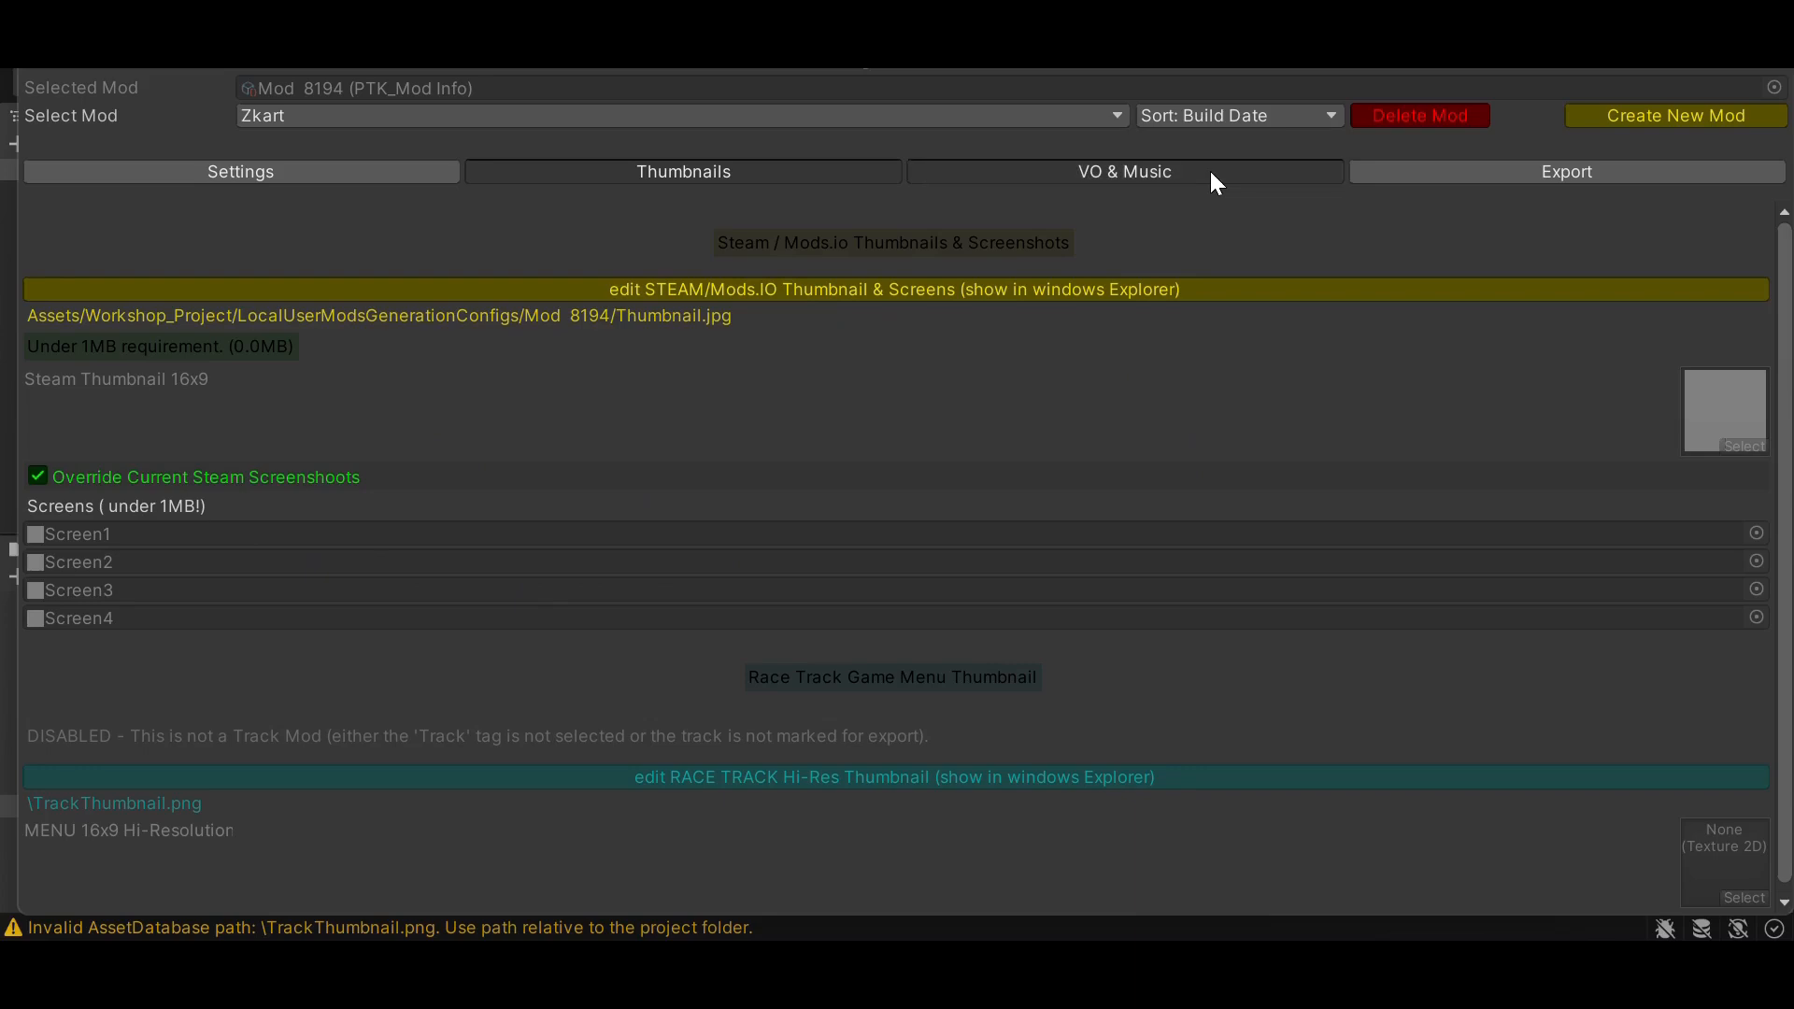
click(1482, 180)
click(1157, 177)
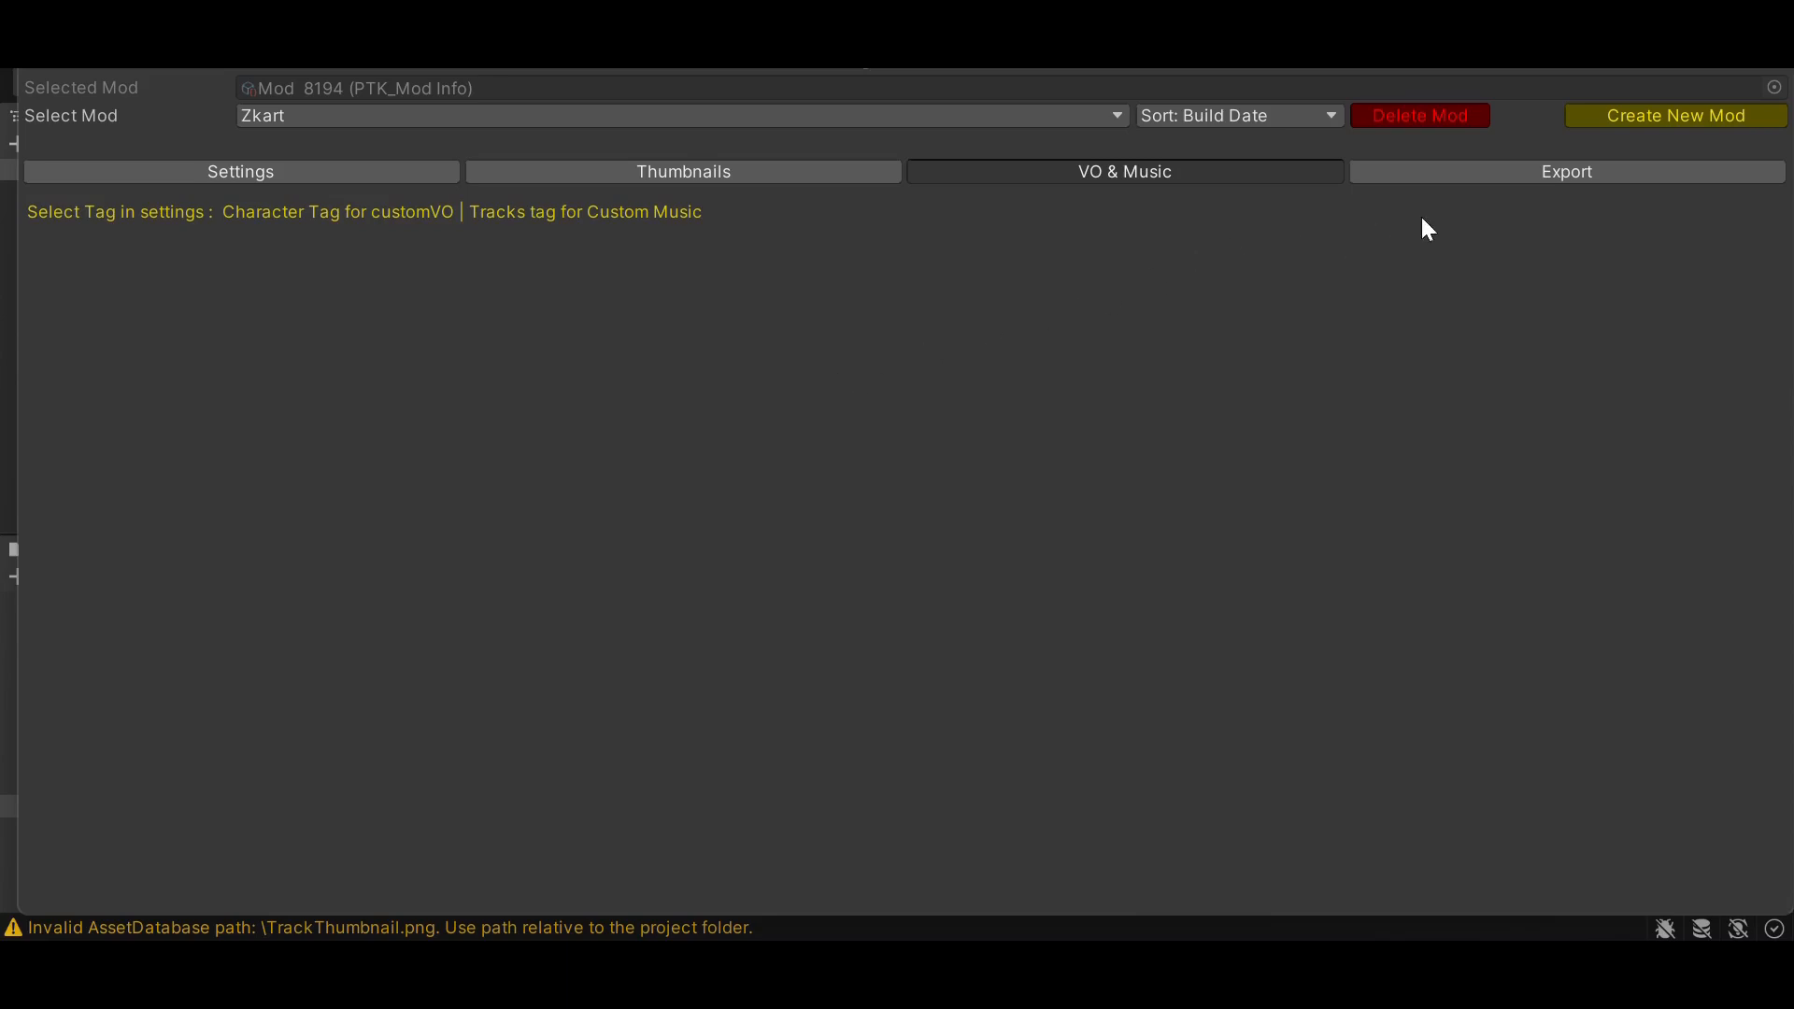
click(1449, 178)
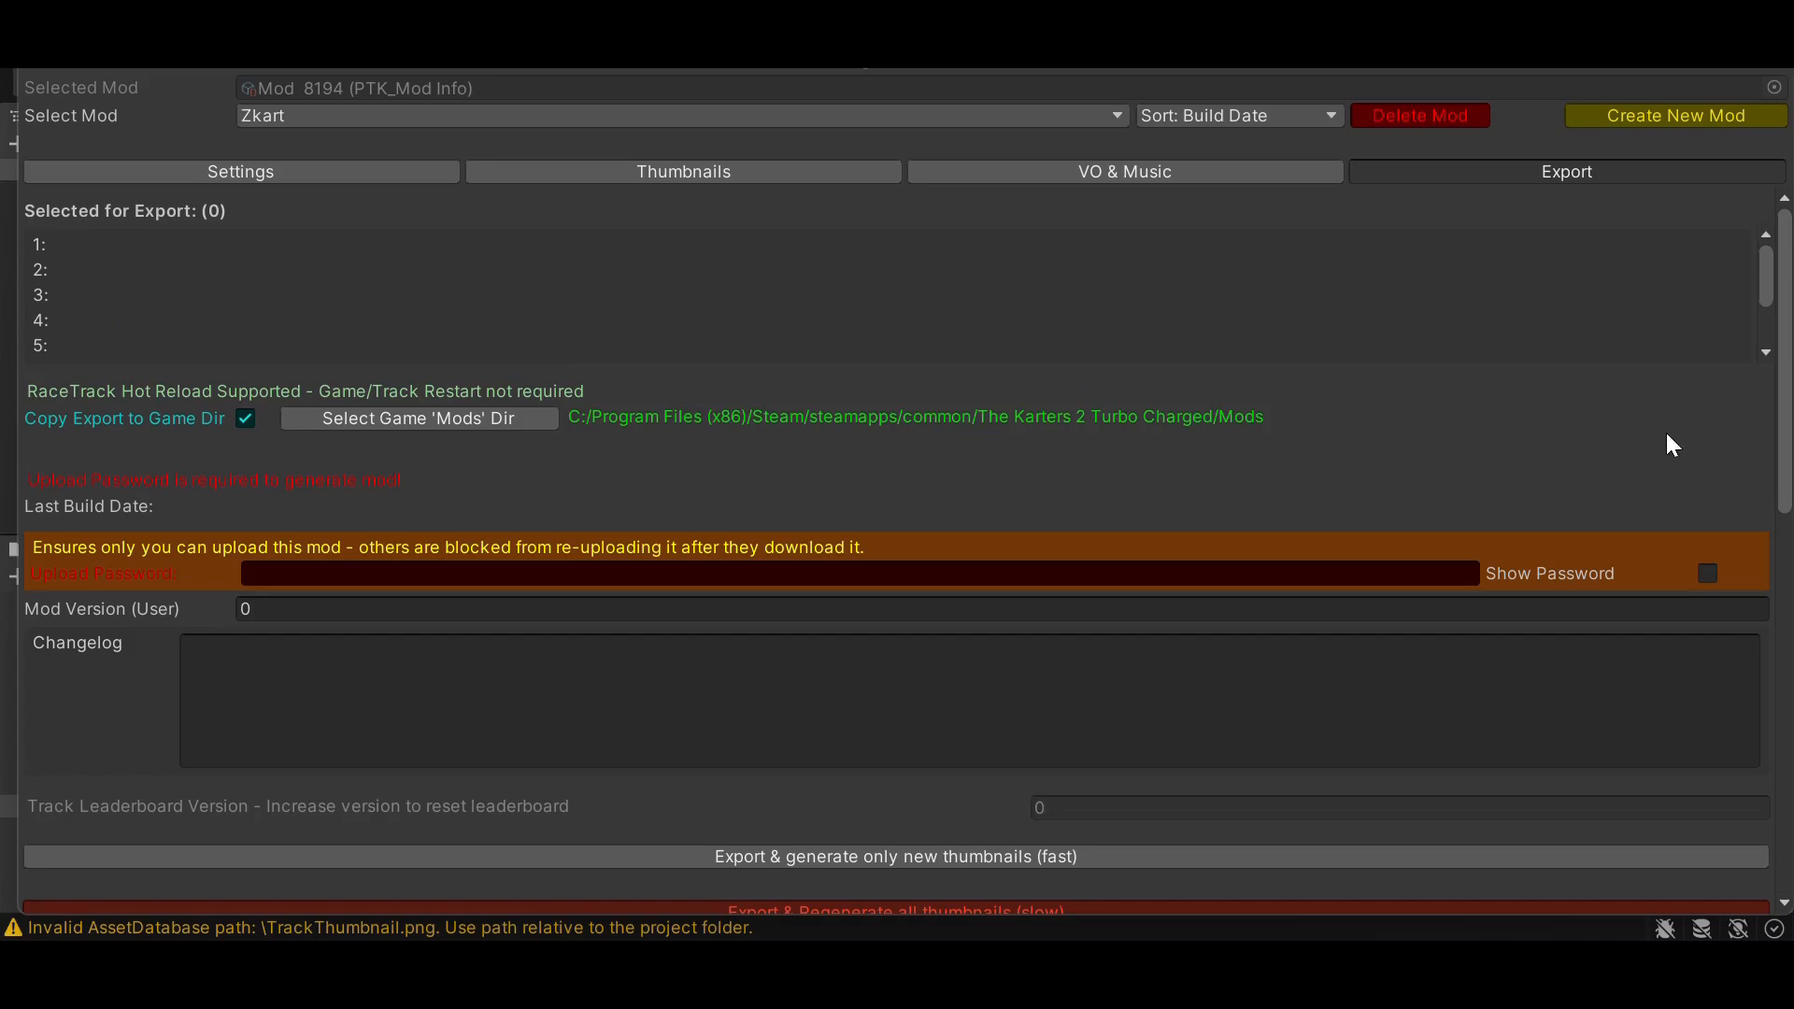
drag(1785, 395, 1756, 712)
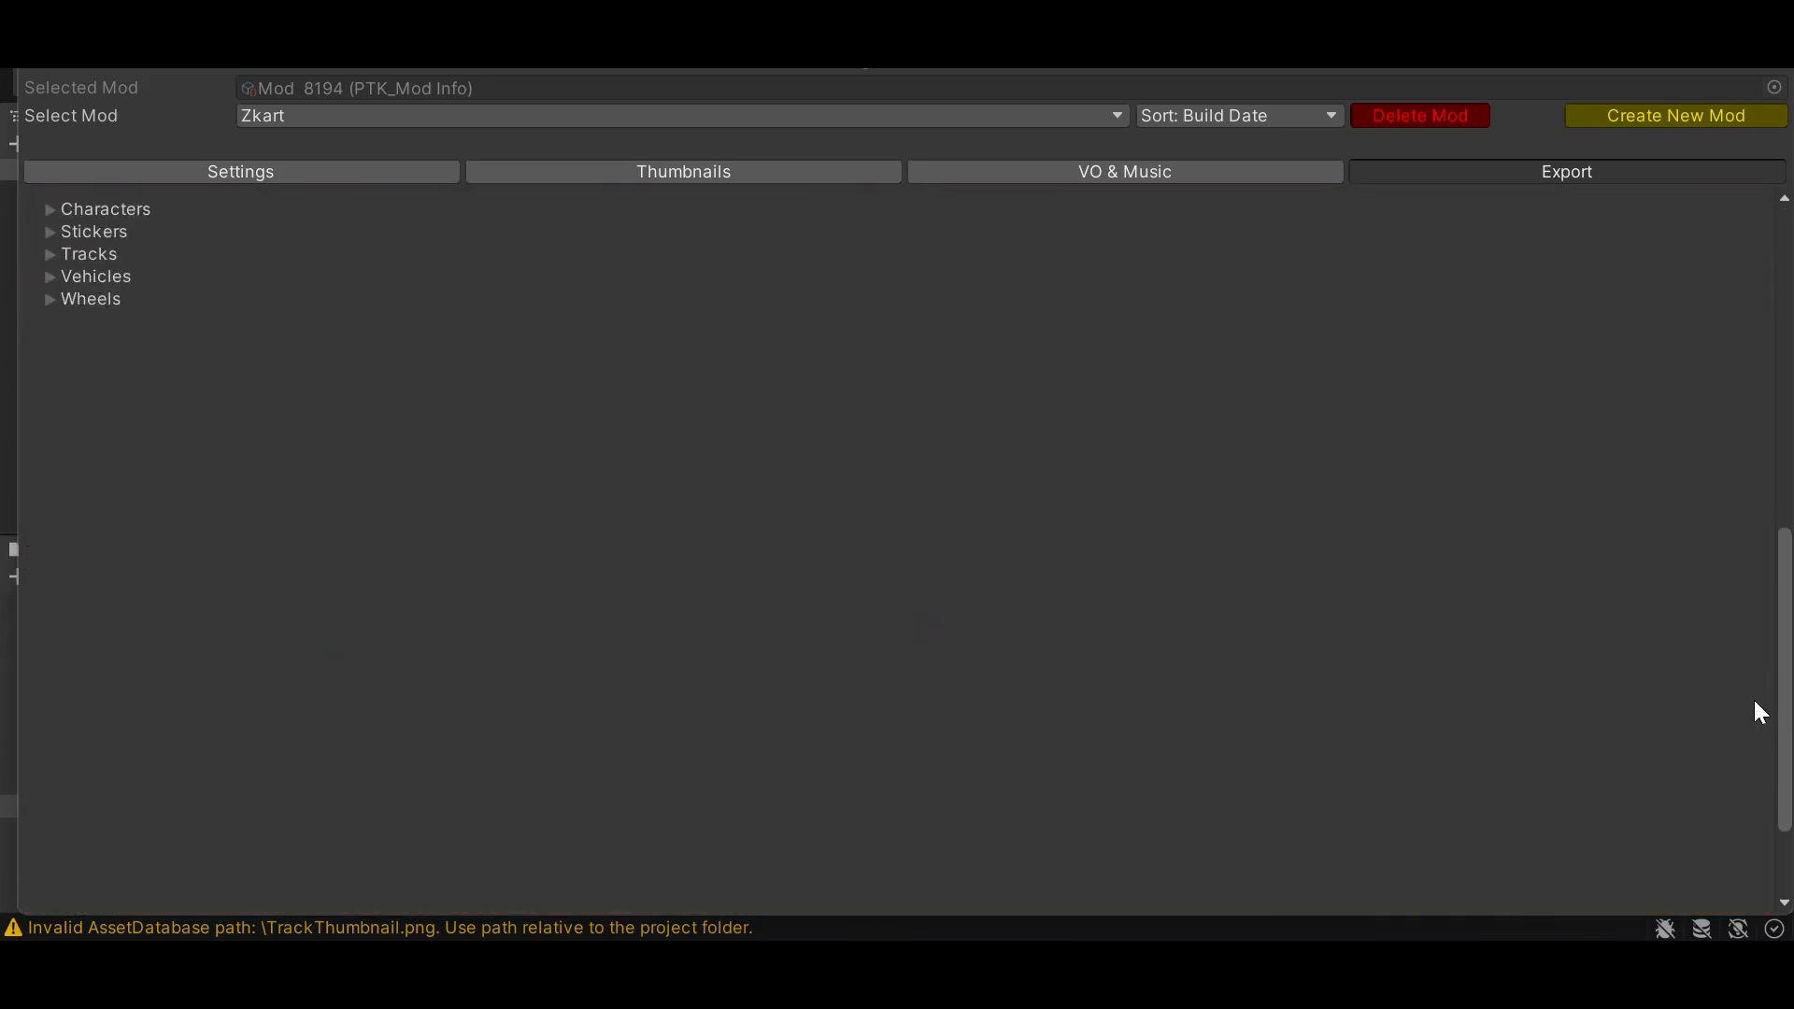
Step: Expand Vehicles, tick the WoodKart folder for export, and collapse the Vehicles list
click(49, 278)
drag(1769, 409, 1784, 930)
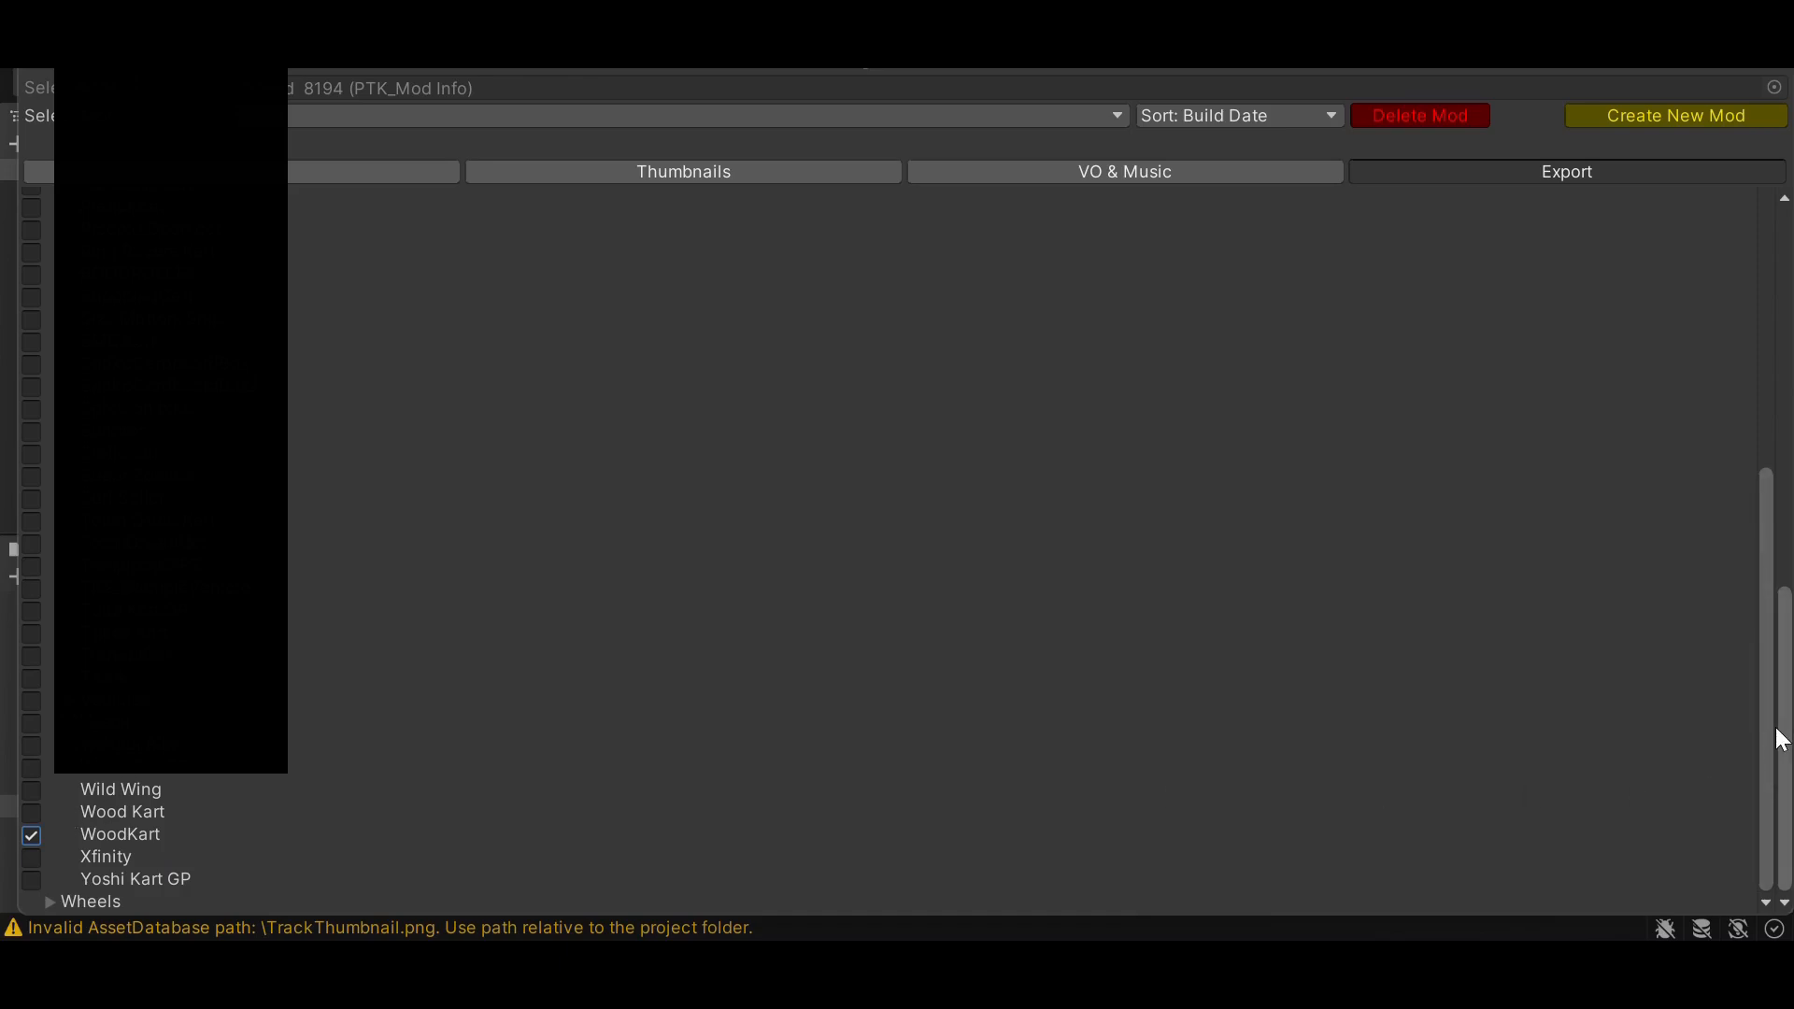
drag(1772, 715, 1758, 160)
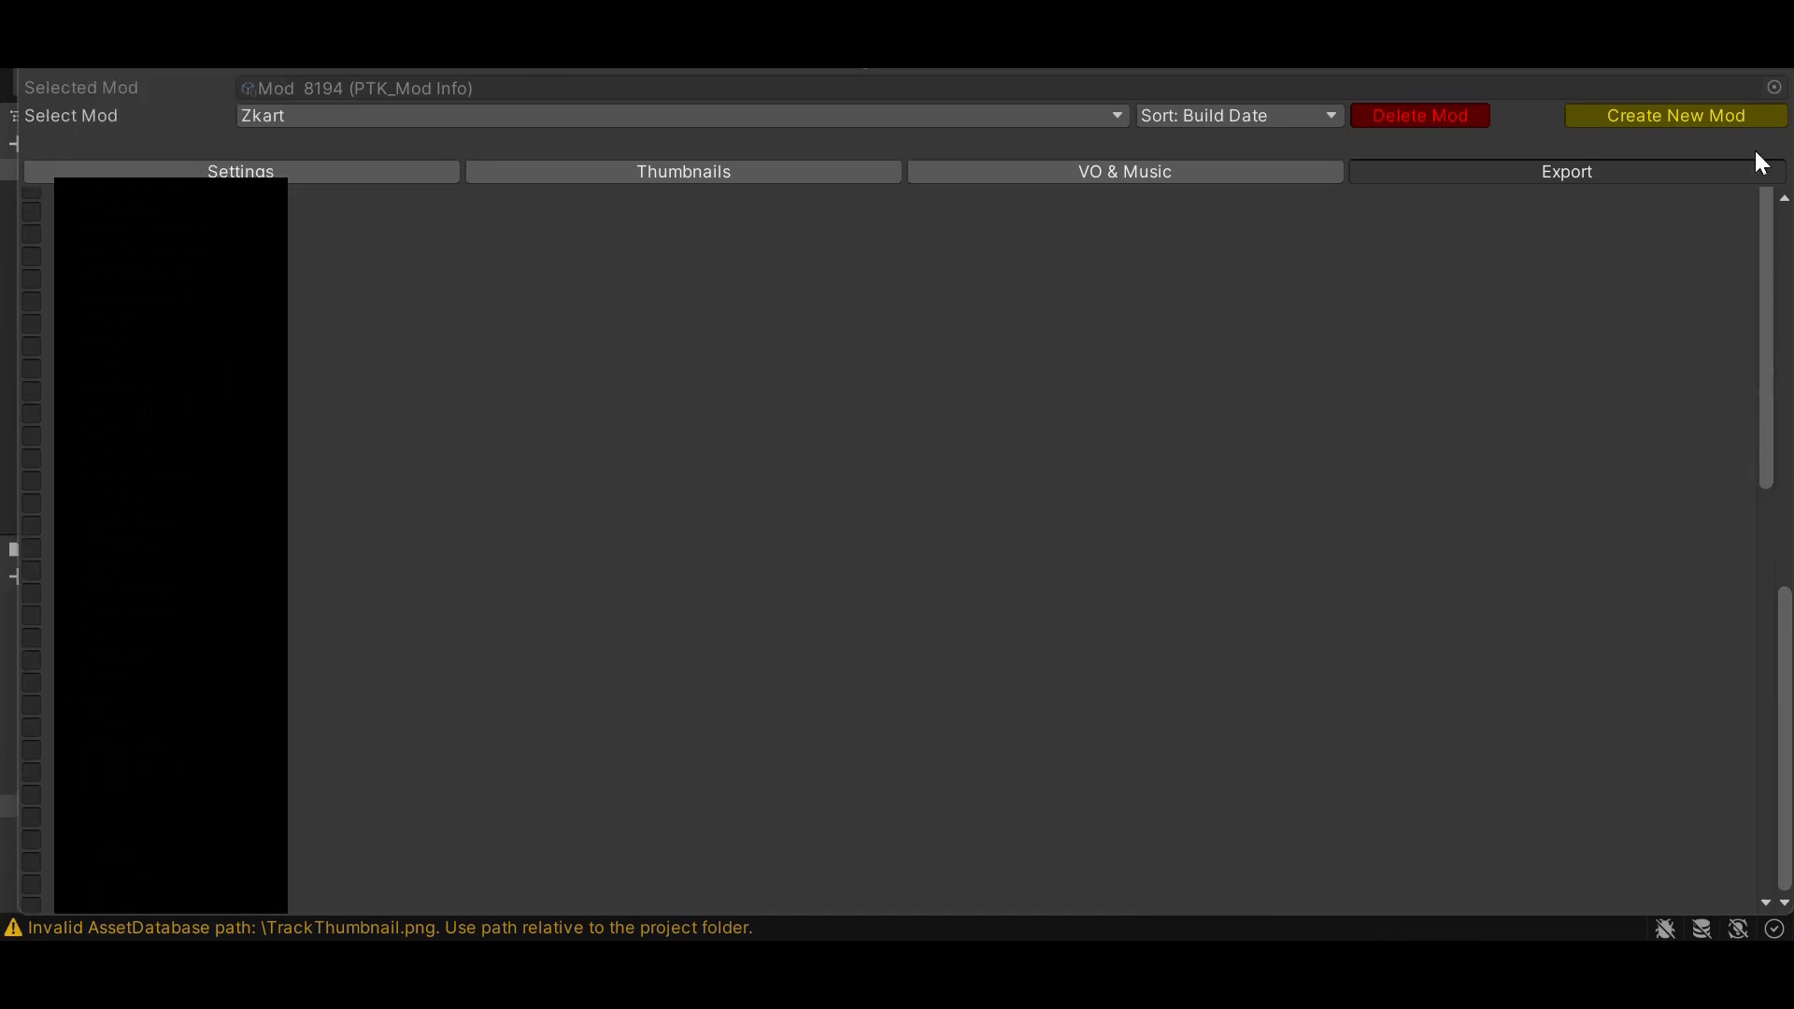
click(54, 777)
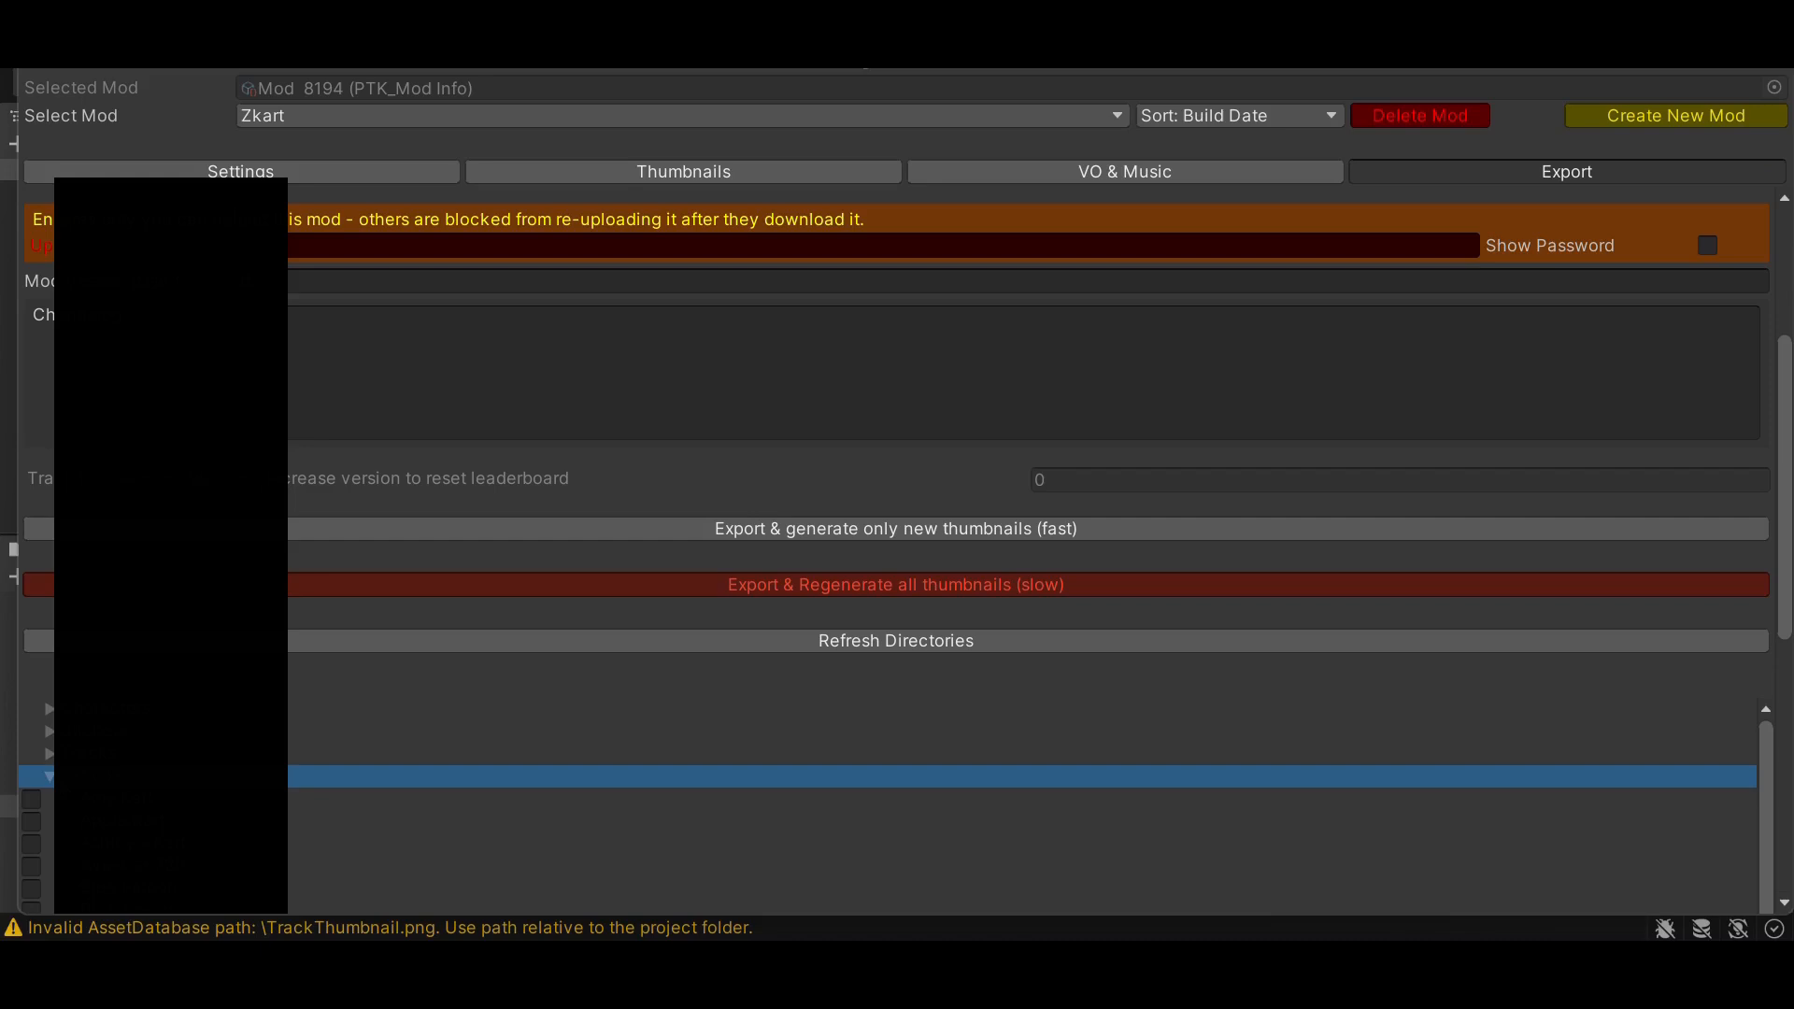
click(52, 777)
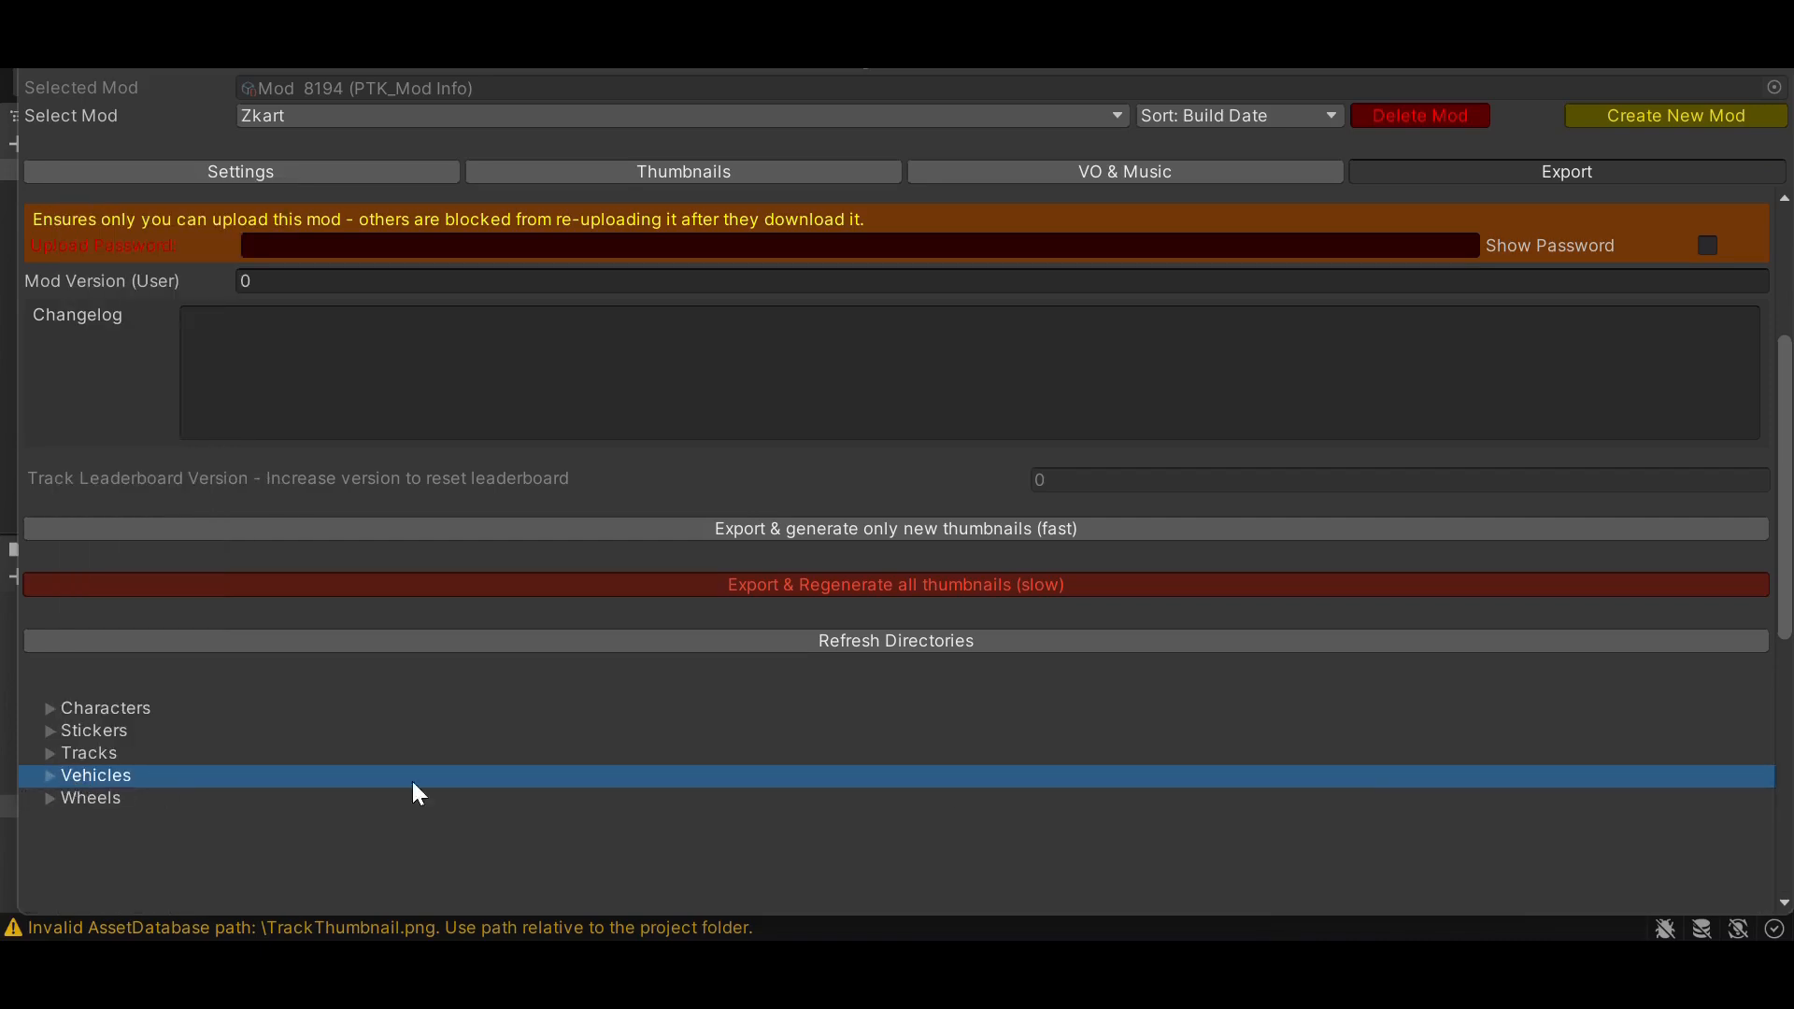
drag(1782, 566, 1791, 381)
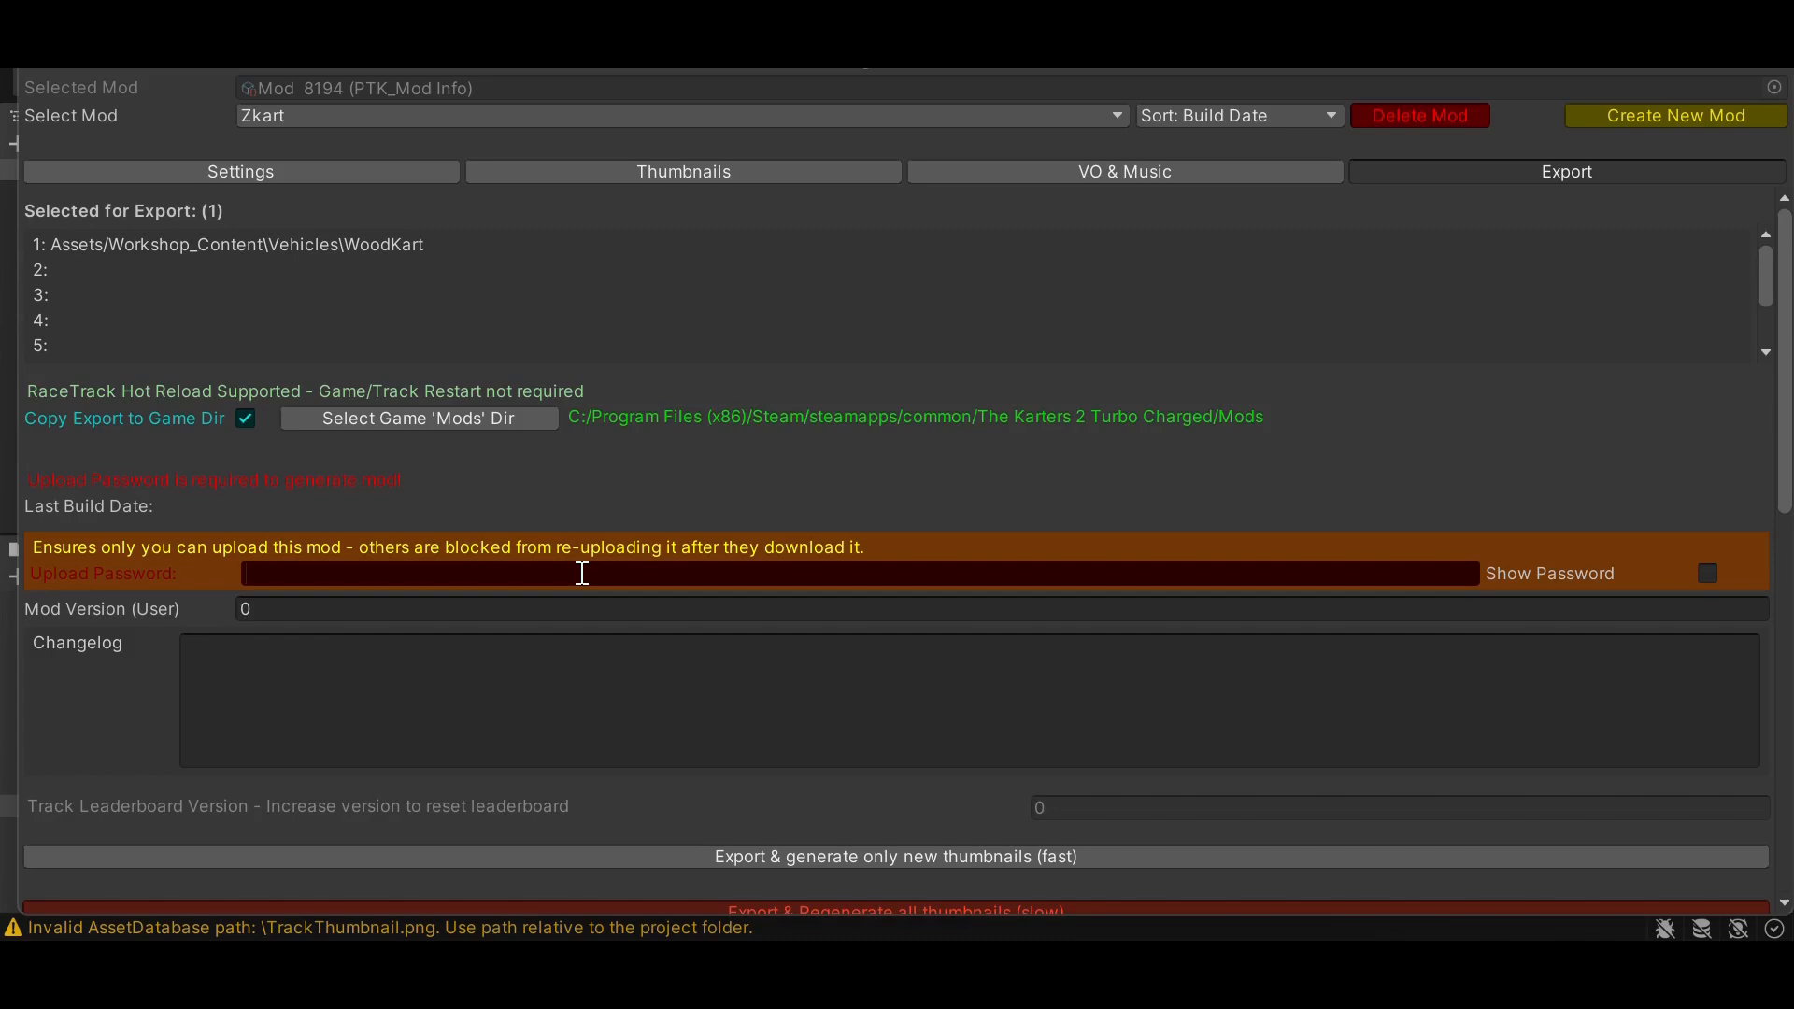
Step: Enter the upload password and change Mod Version (User) from 0 to 0.1
text(*)
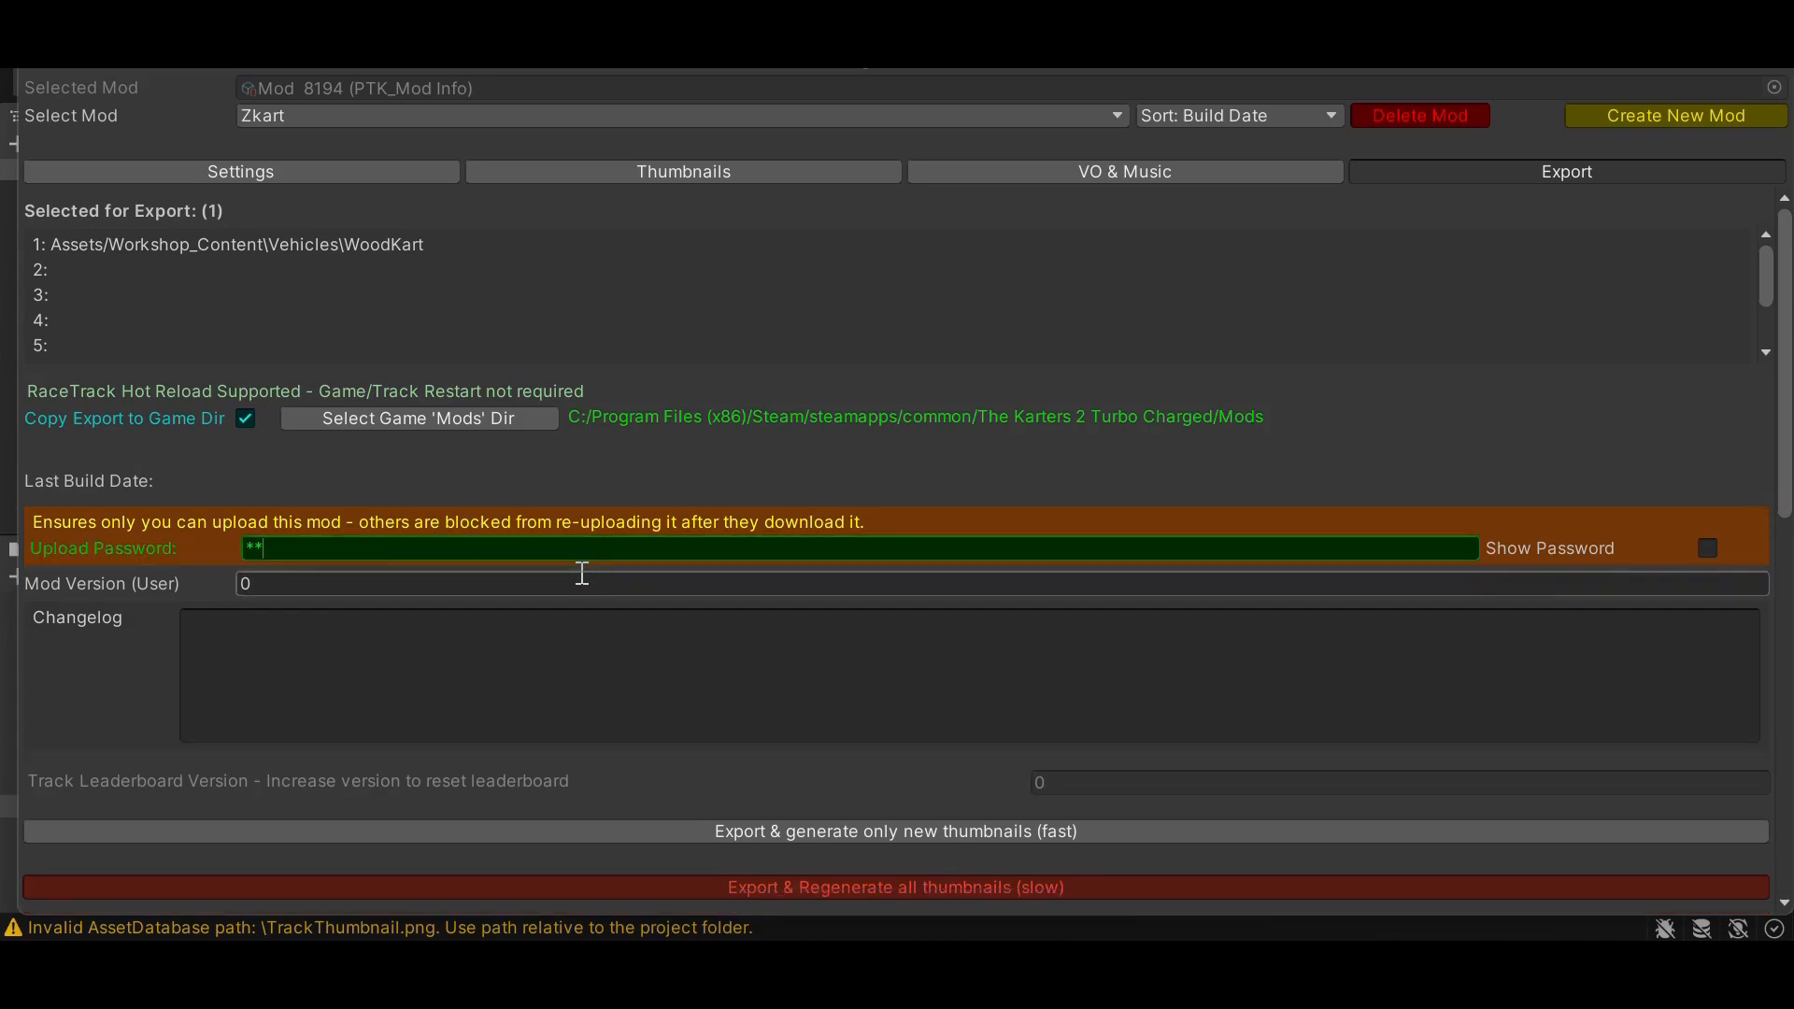
key(Tab)
click(500, 550)
text(*)
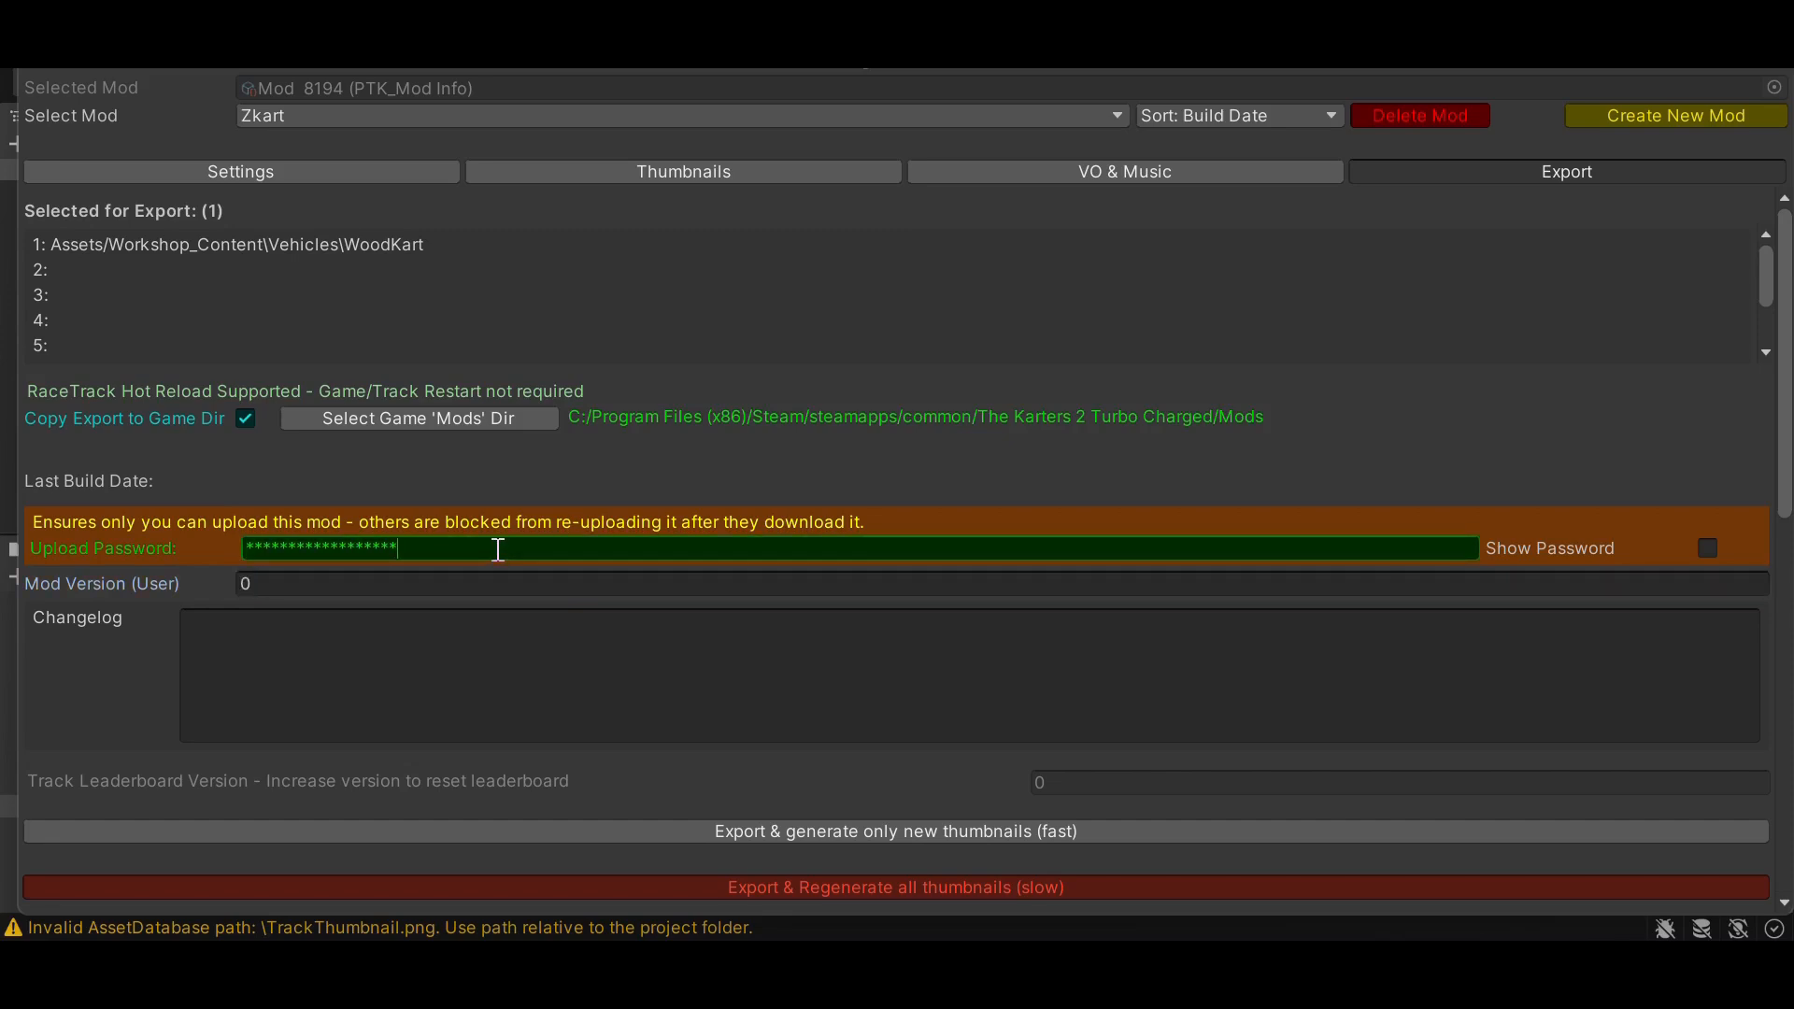
click(442, 591)
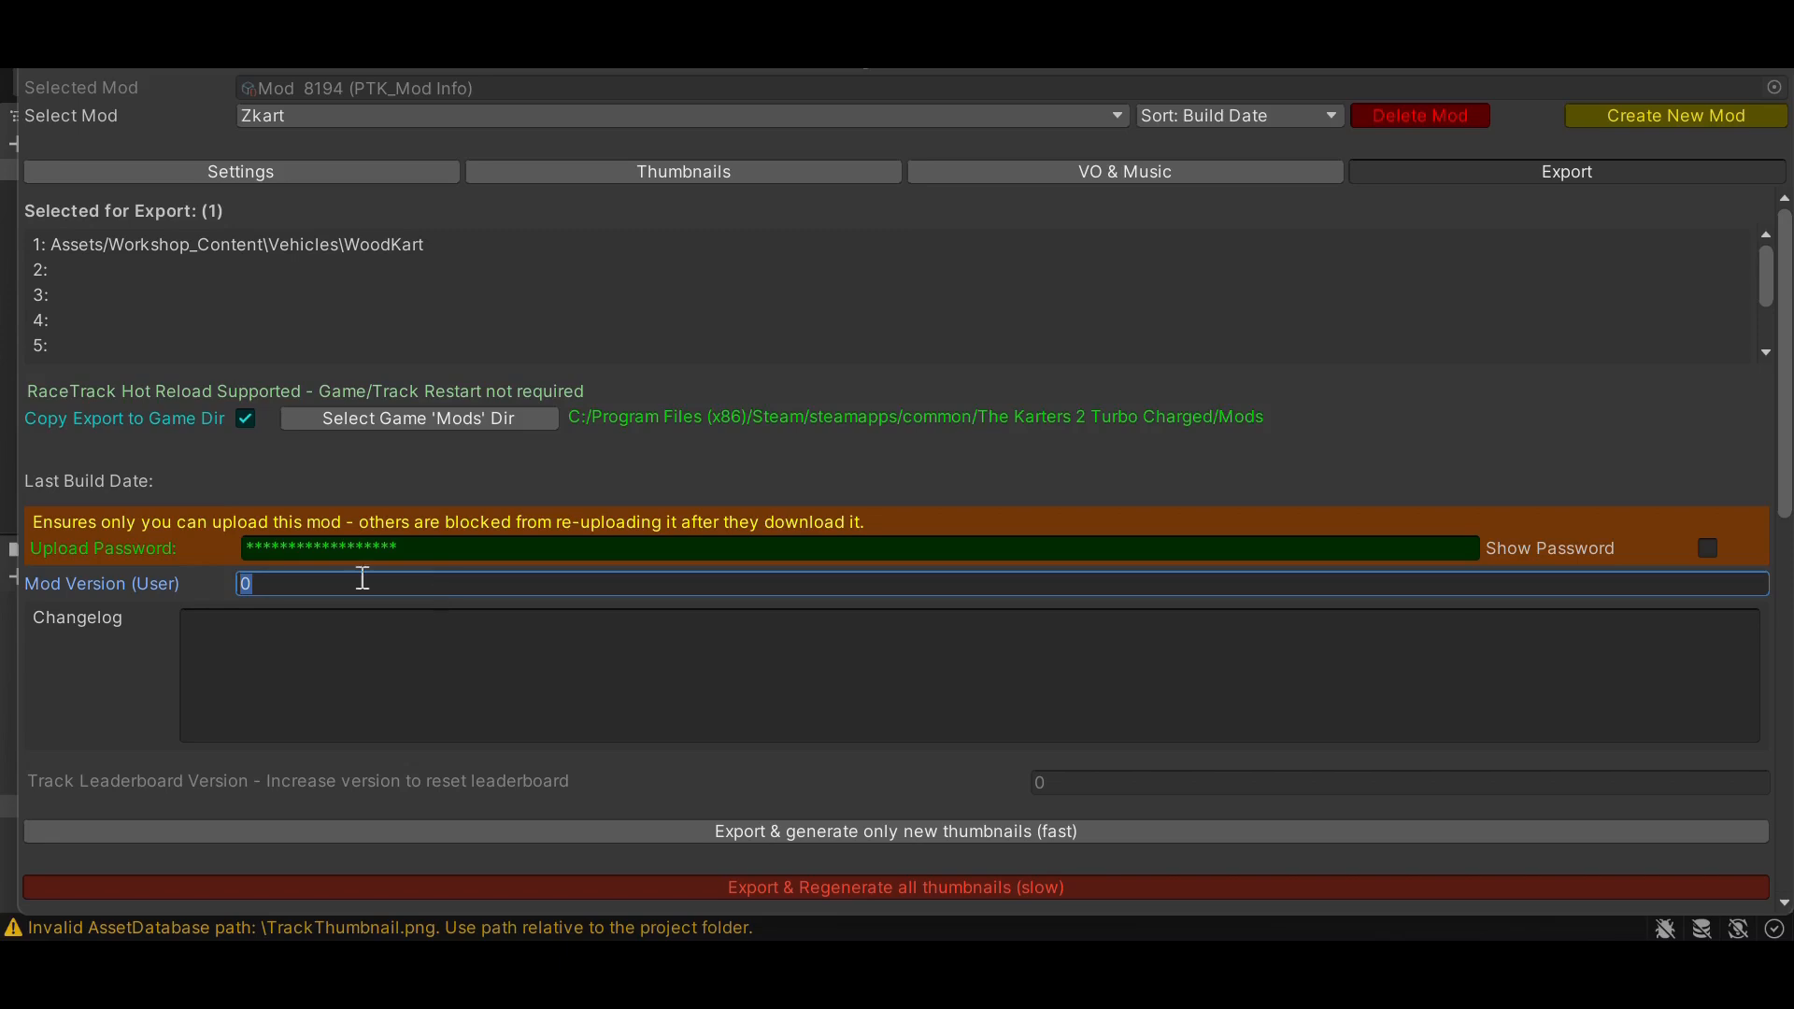
click(439, 591)
text(.1)
click(270, 614)
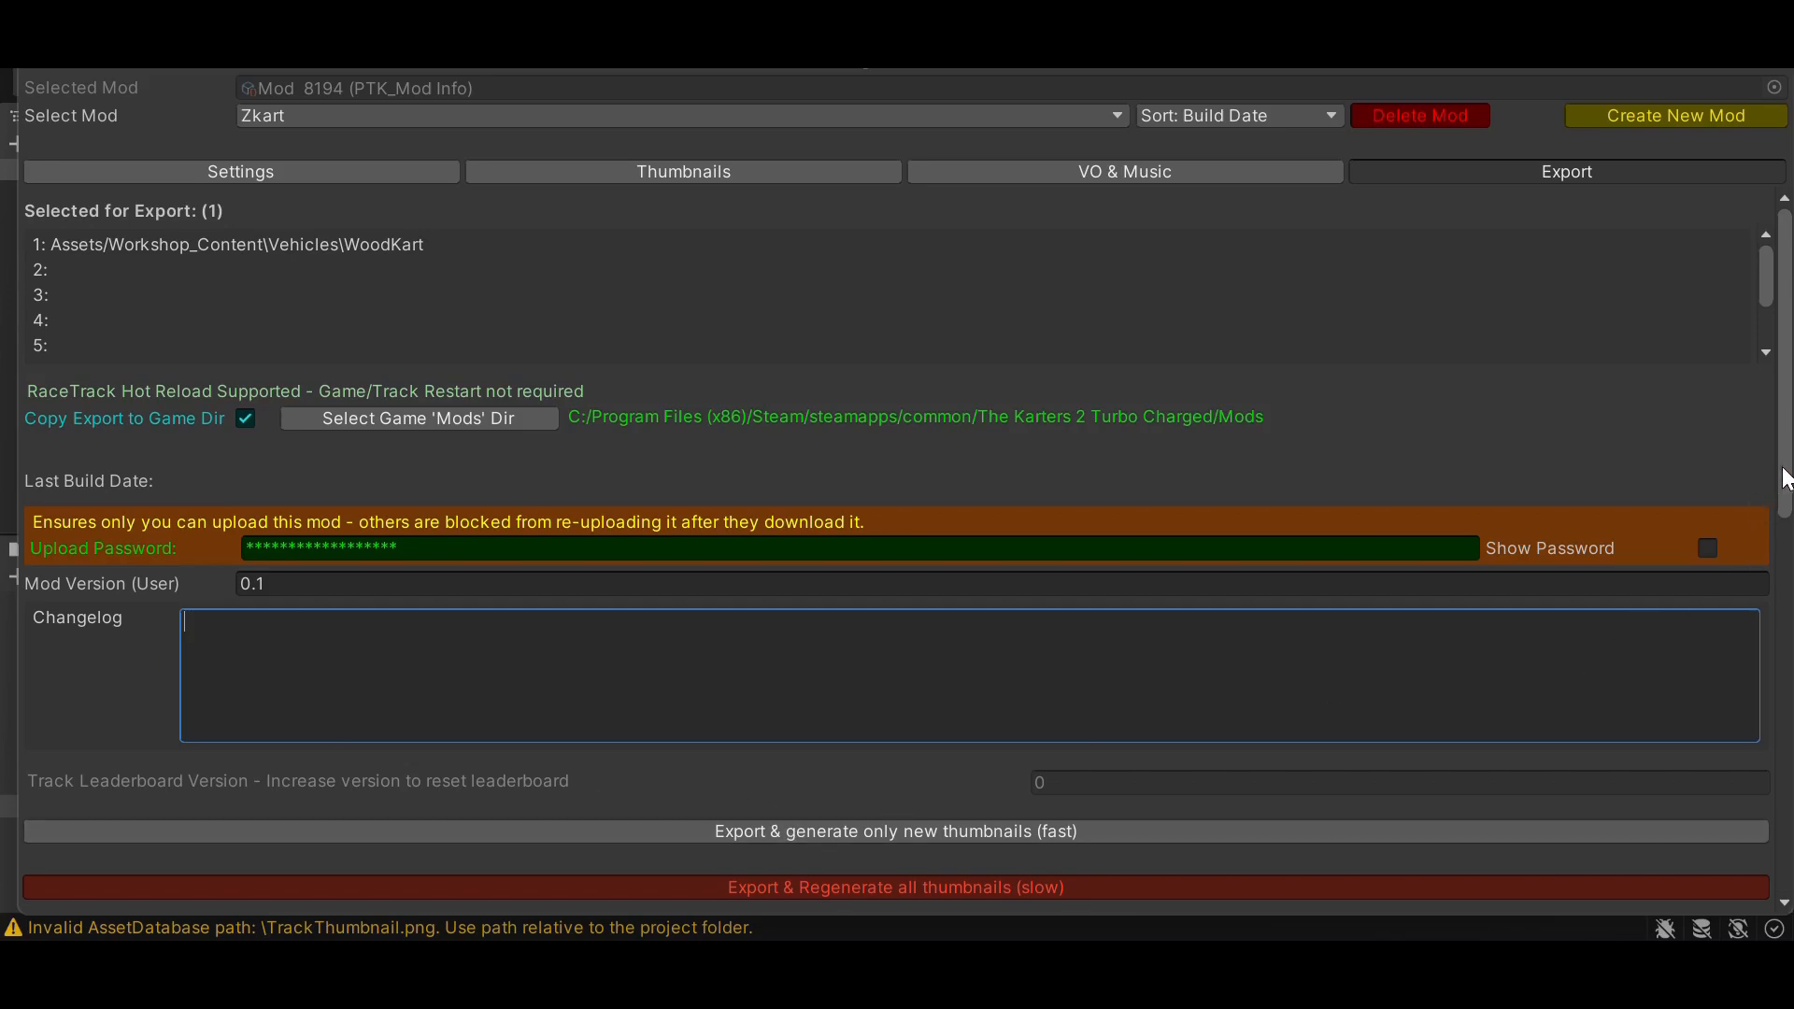
drag(1786, 478, 1773, 557)
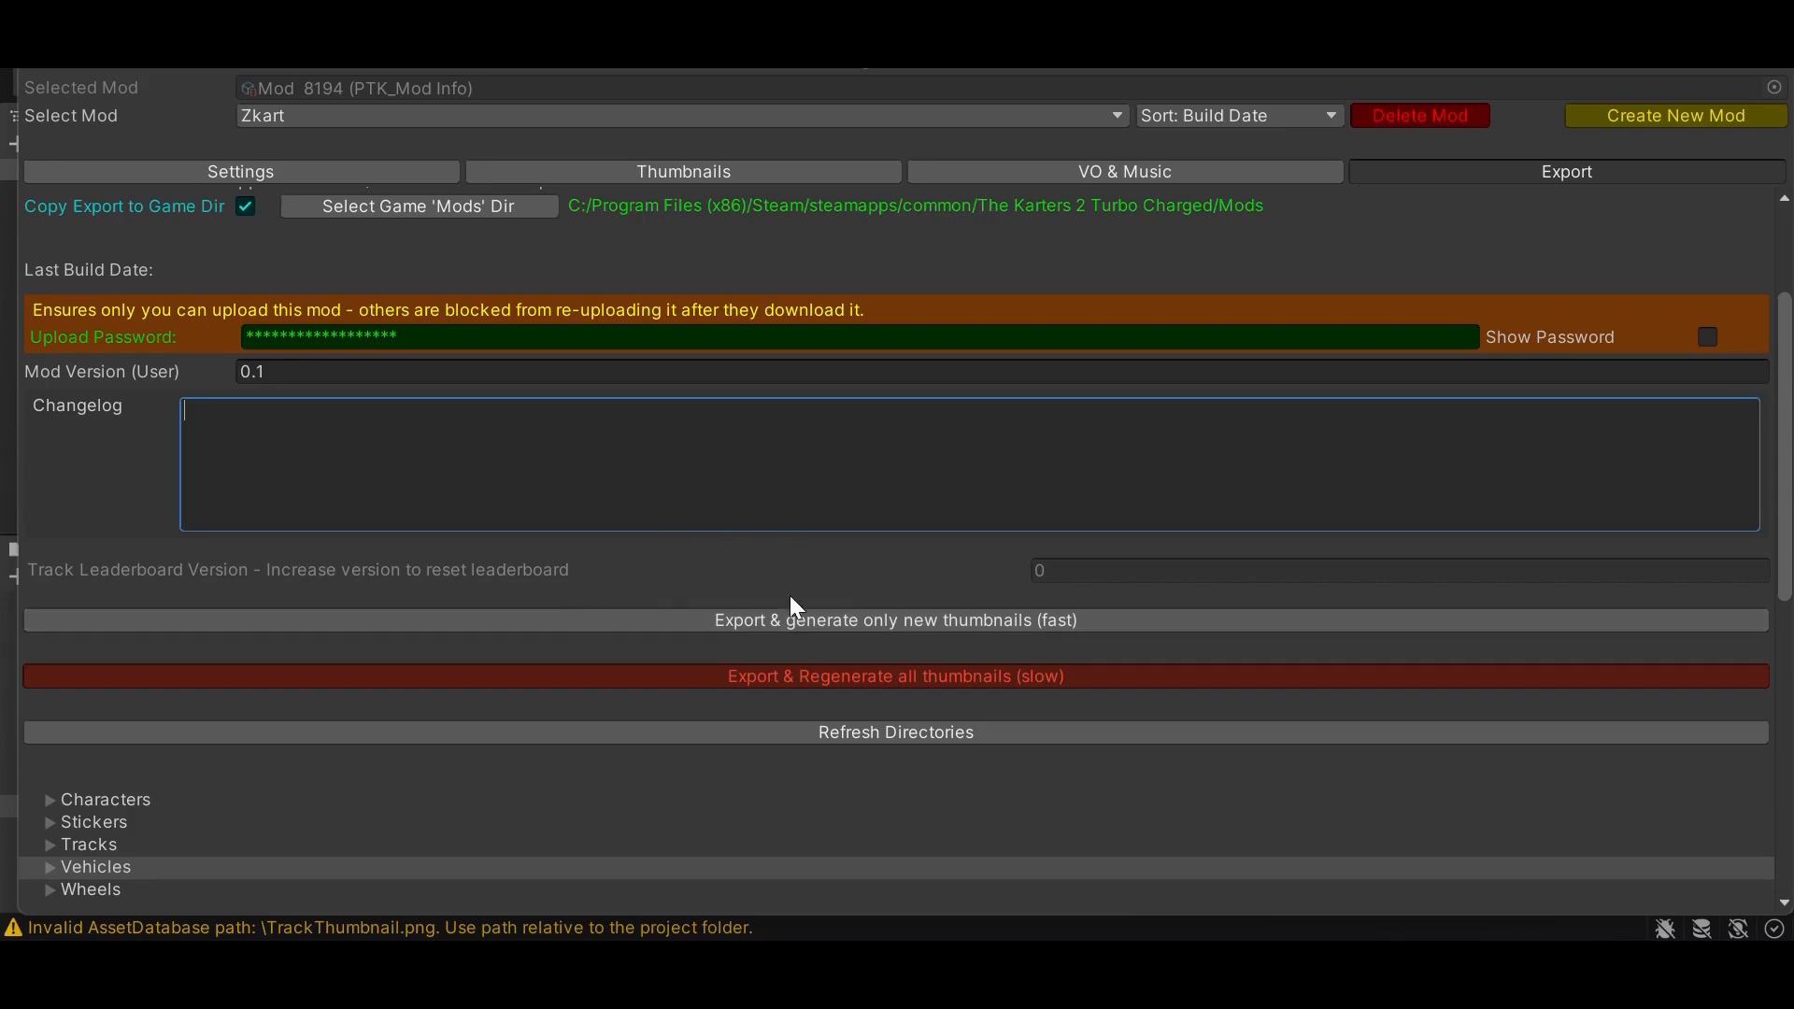
Step: Export generating only new thumbnails, save modified scenes, and acknowledge the Success message
click(1067, 615)
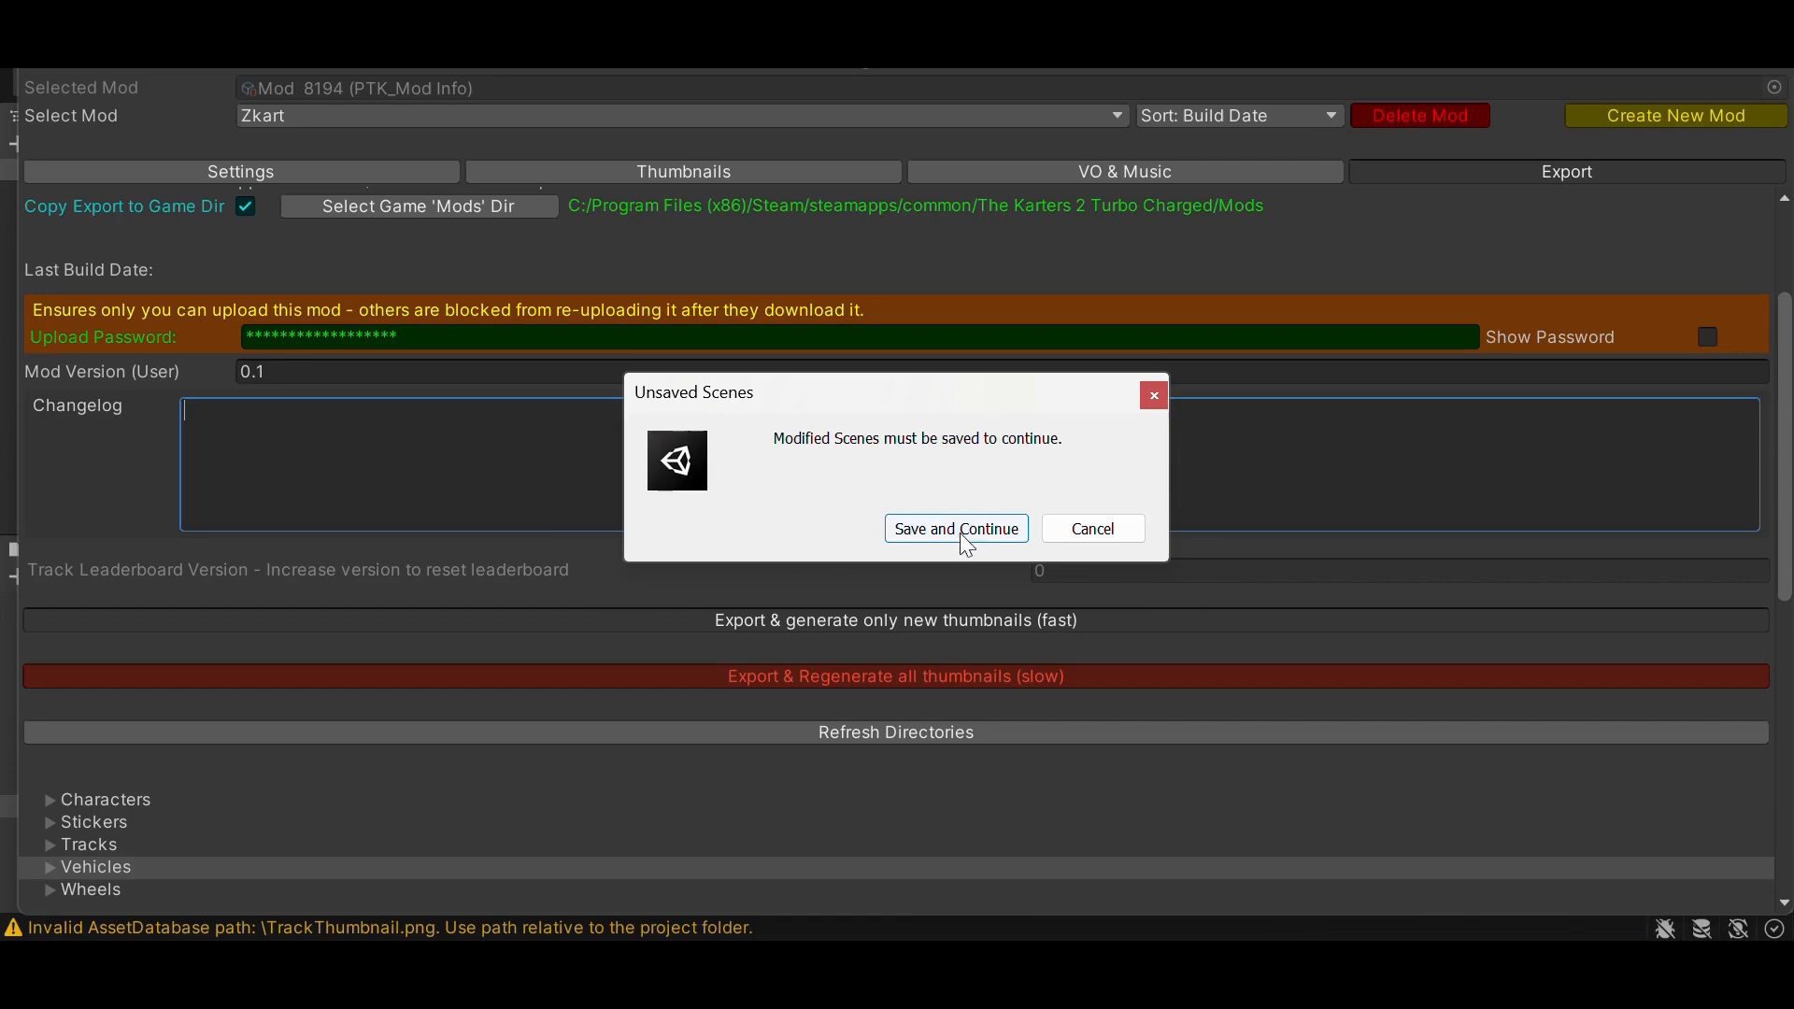
click(961, 533)
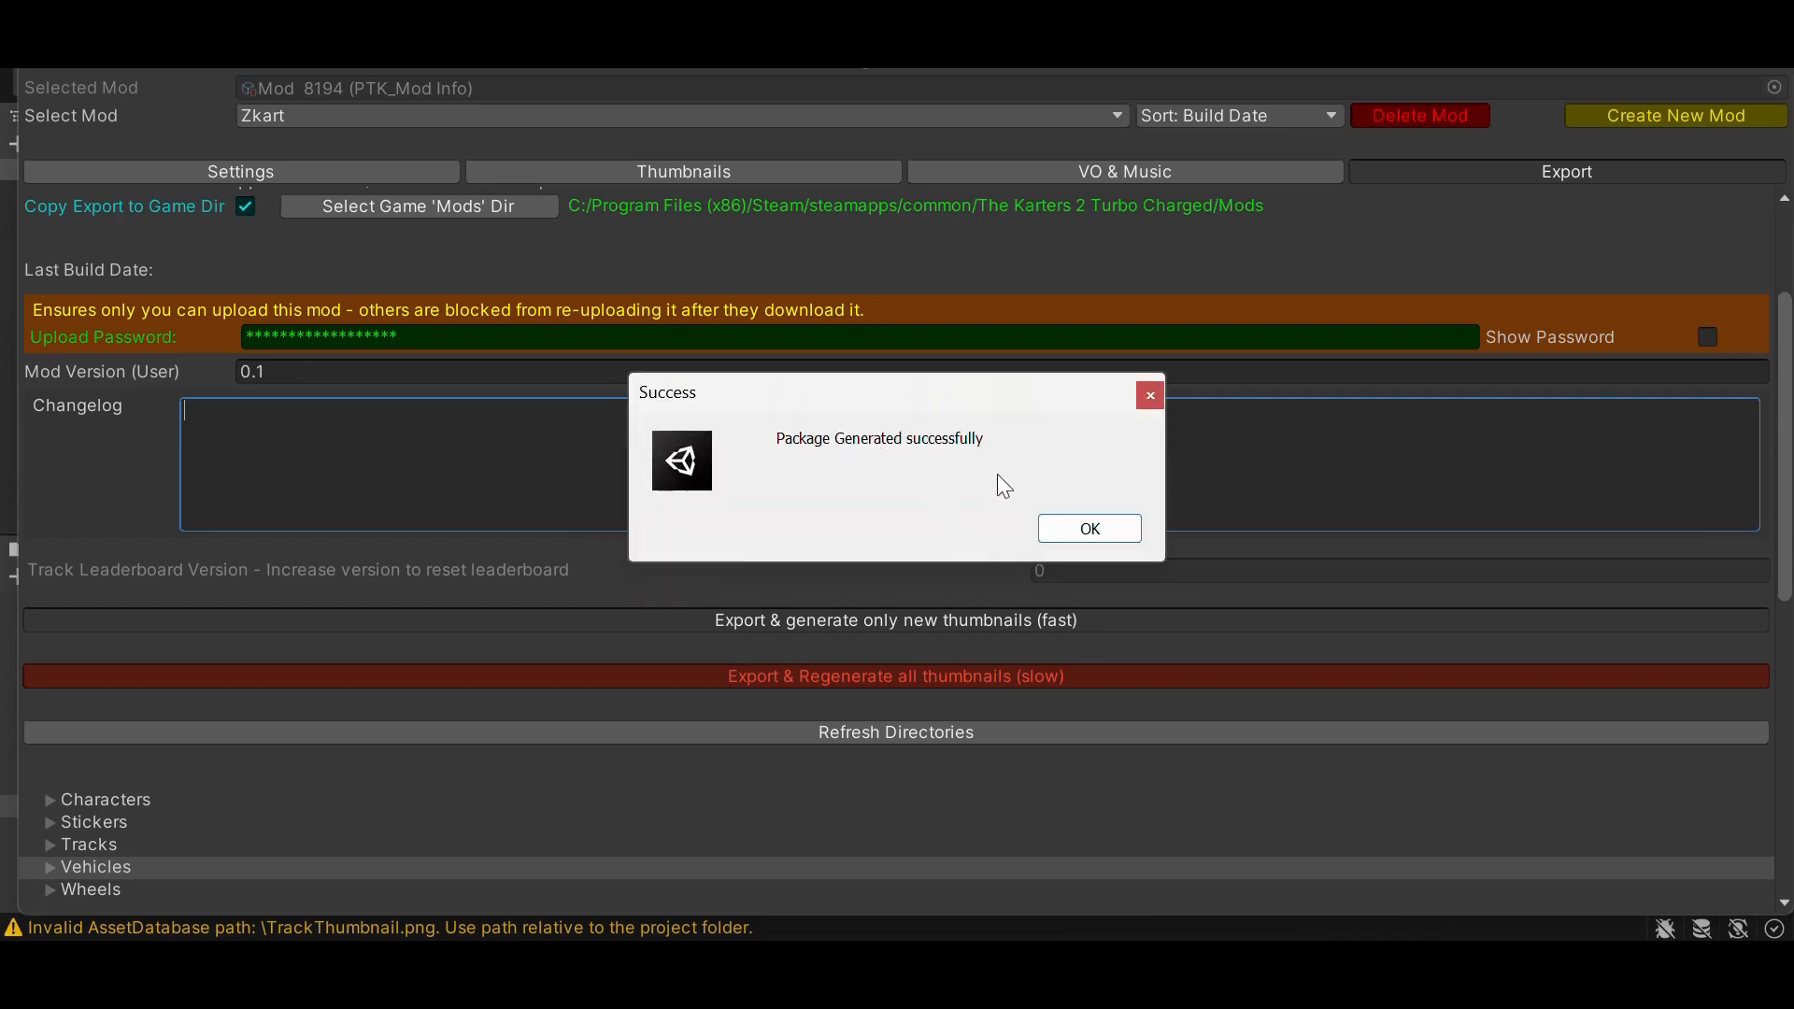
click(1081, 526)
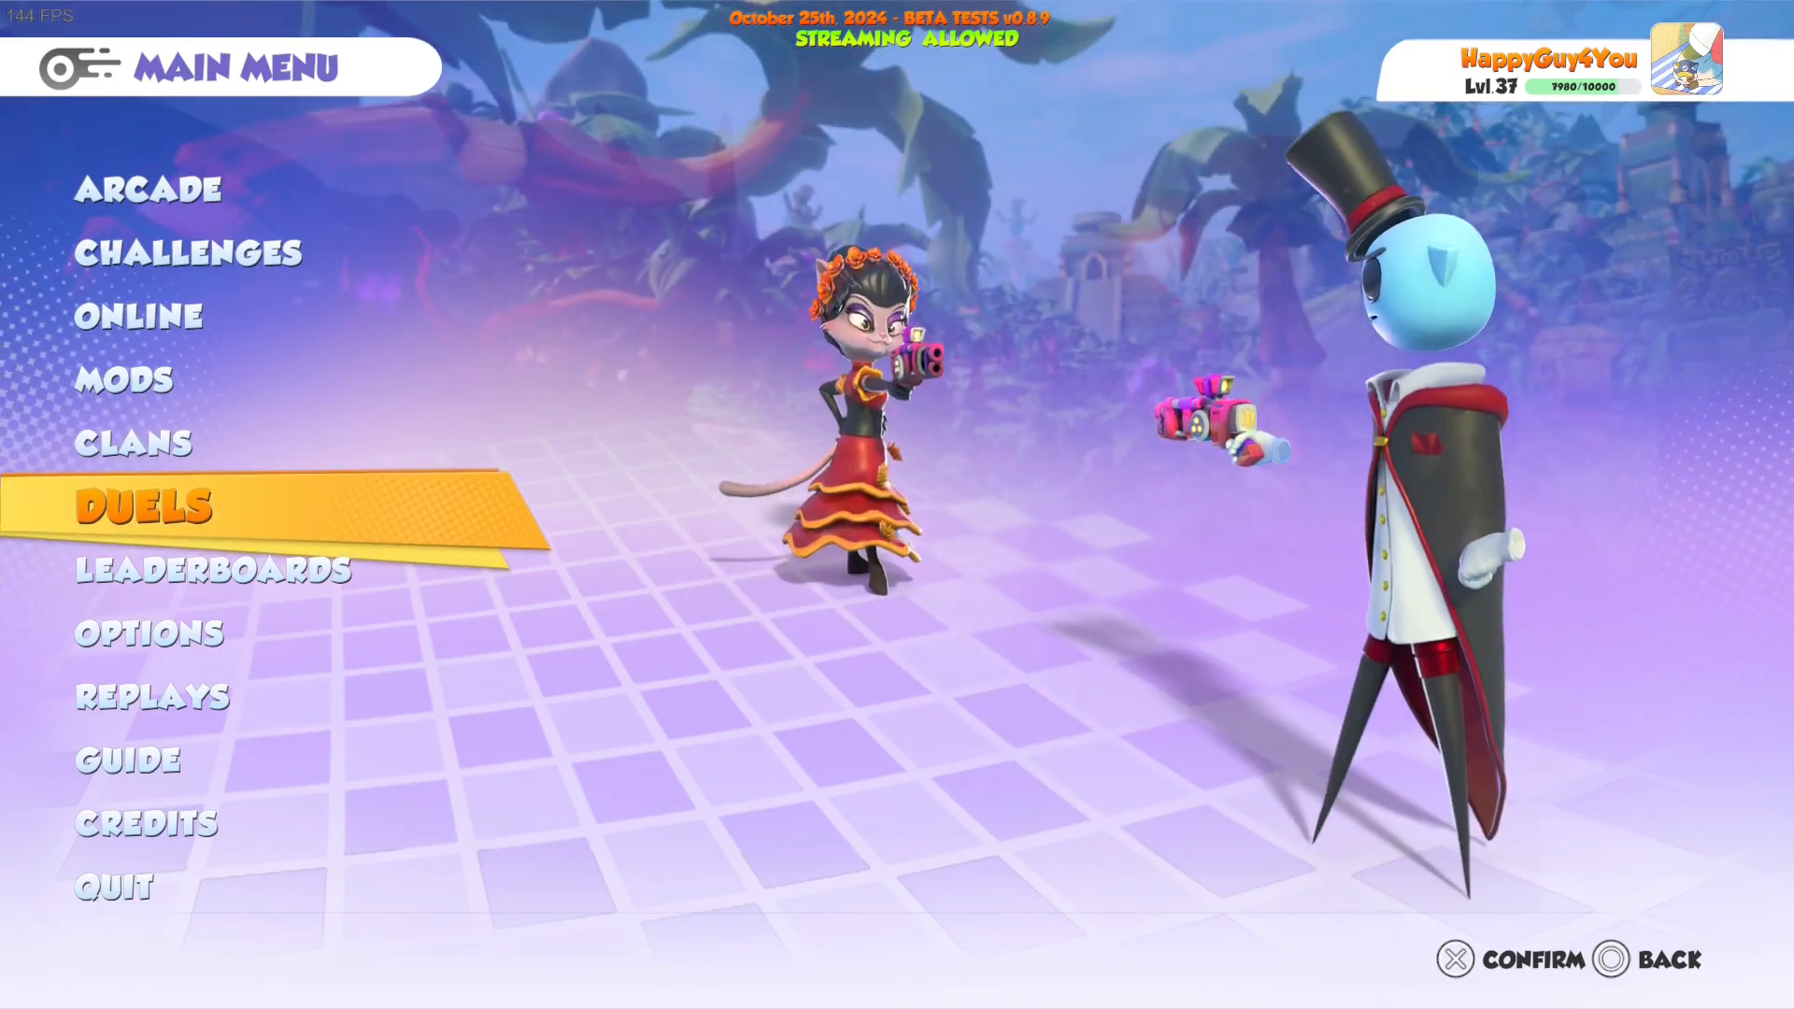
Step: Lower the Global audio volume to 26% in the game options
key(Down)
key(Down)
key(Down)
key(Down)
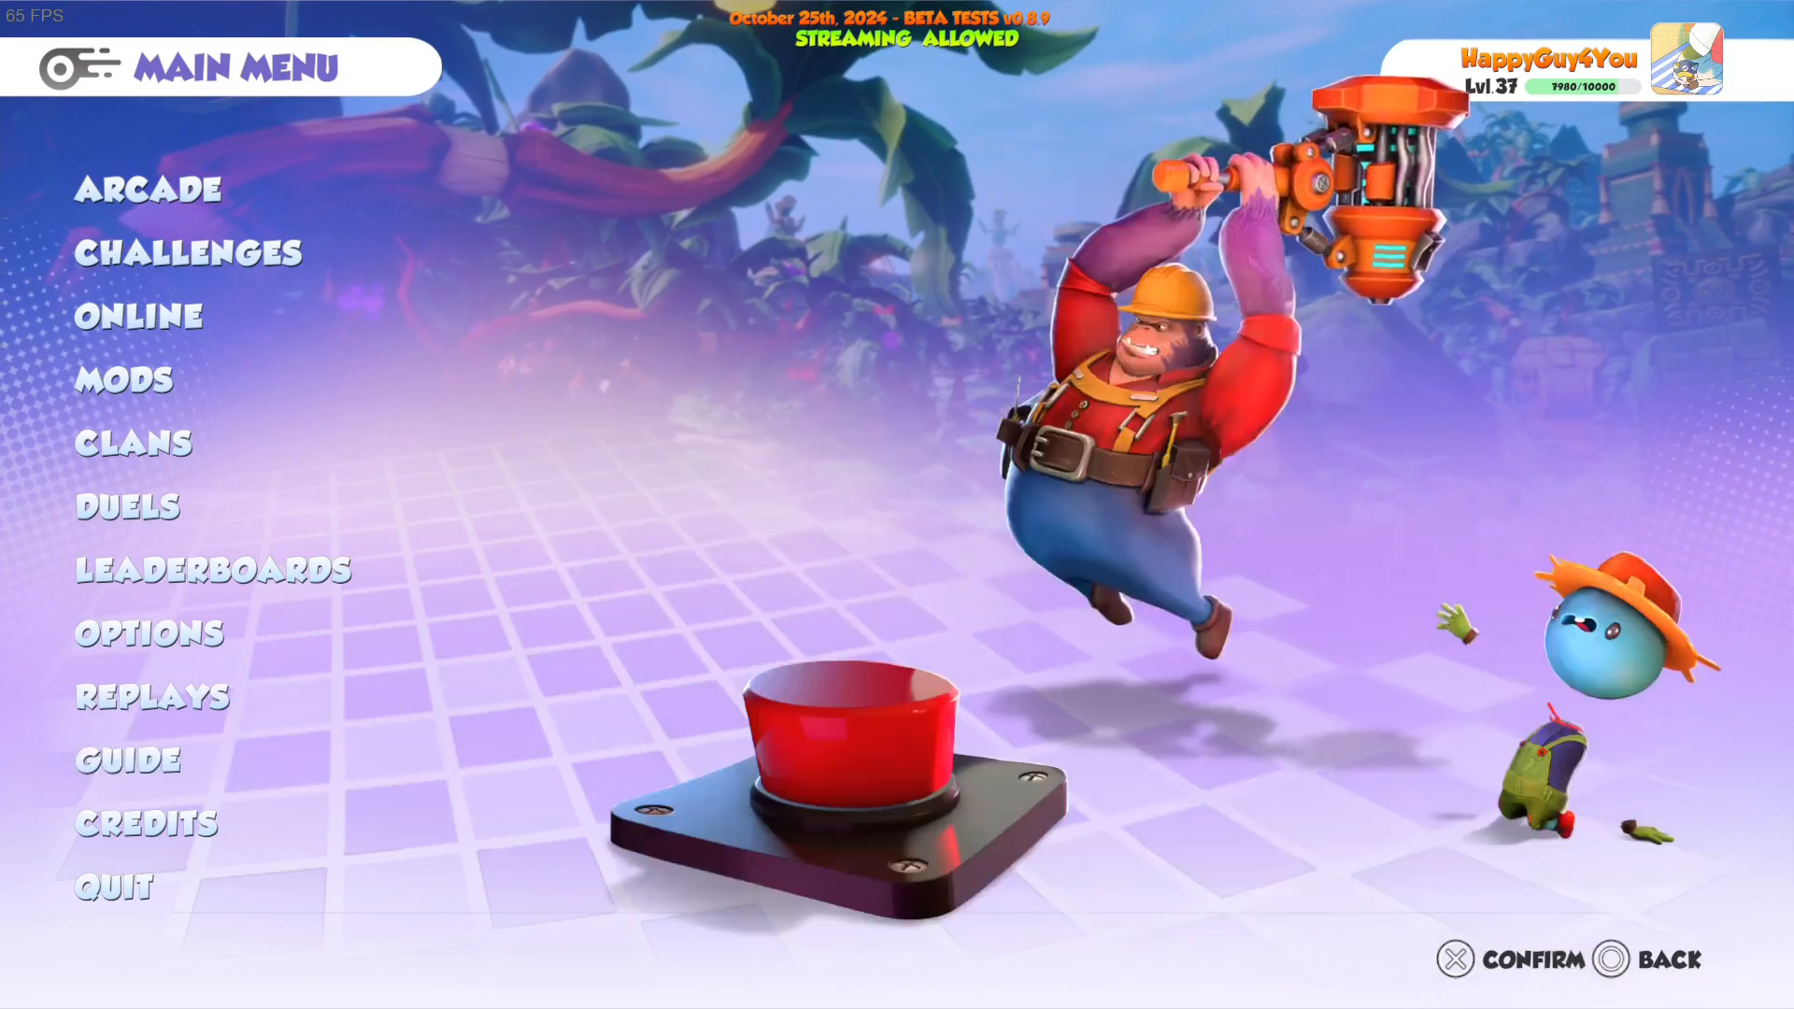
key(Up)
key(Up)
key(Return)
key(e)
key(e)
key(Left)
key(Left)
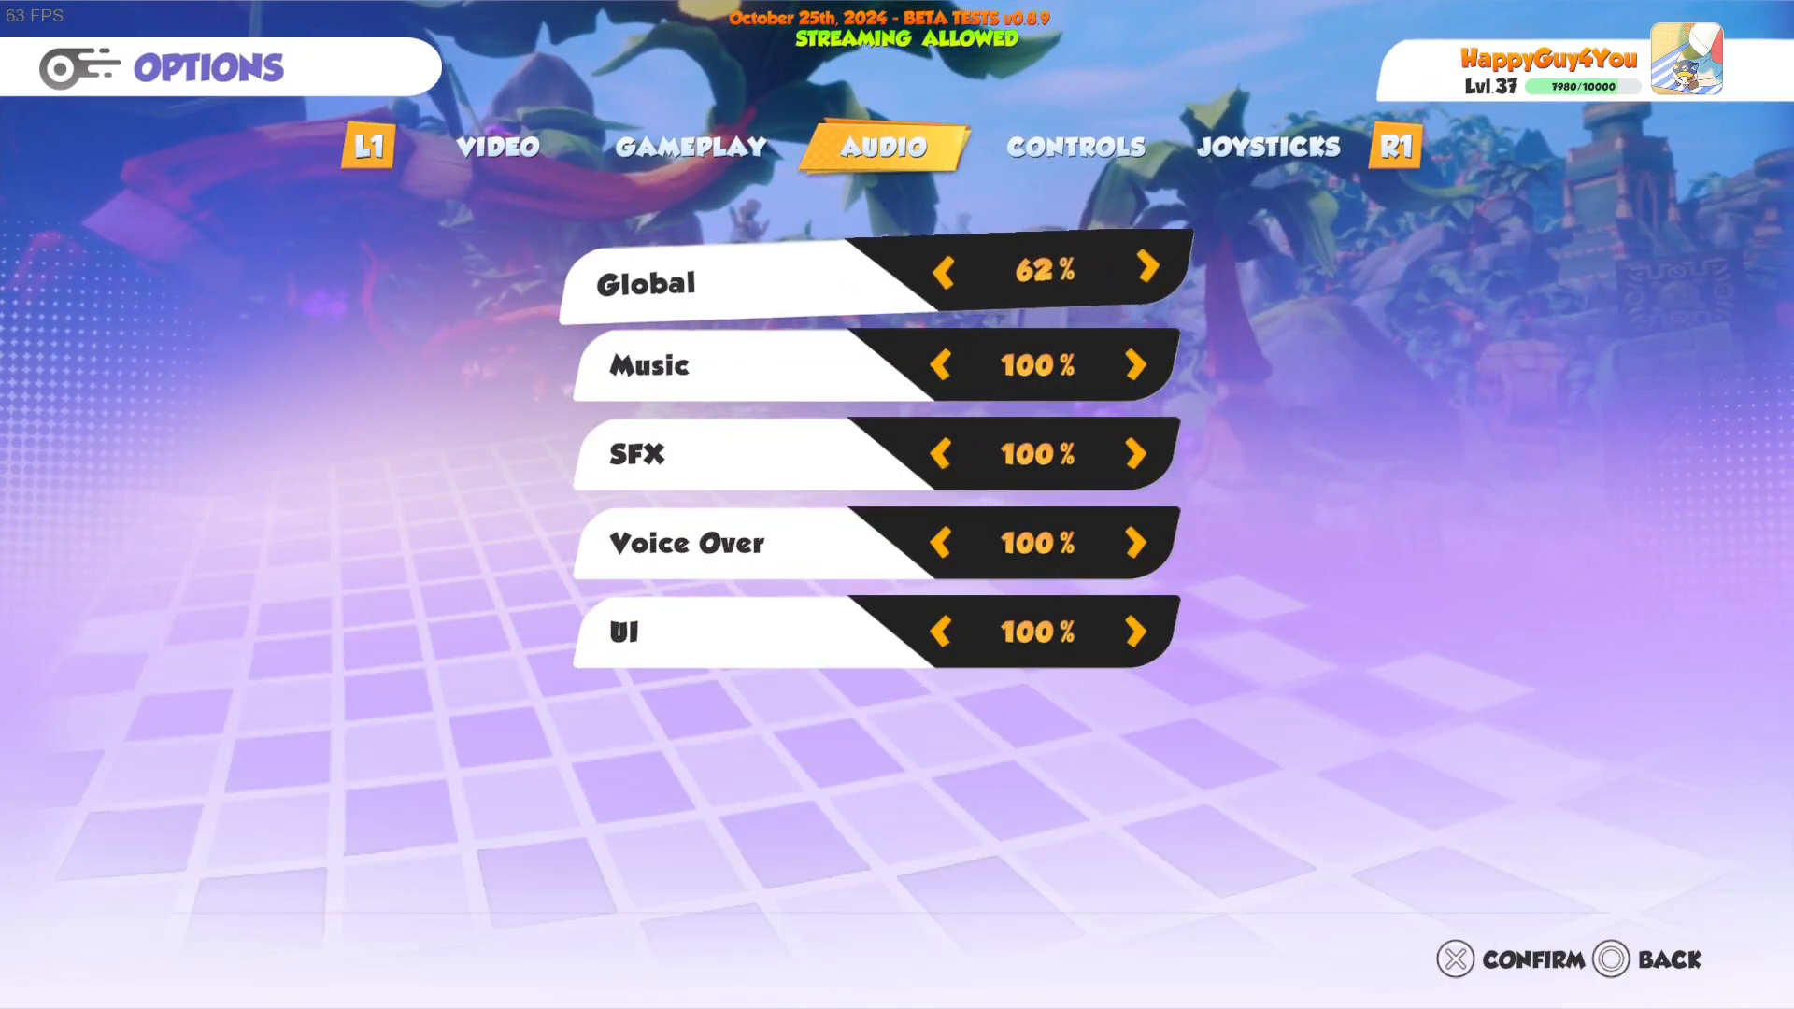
key(Left)
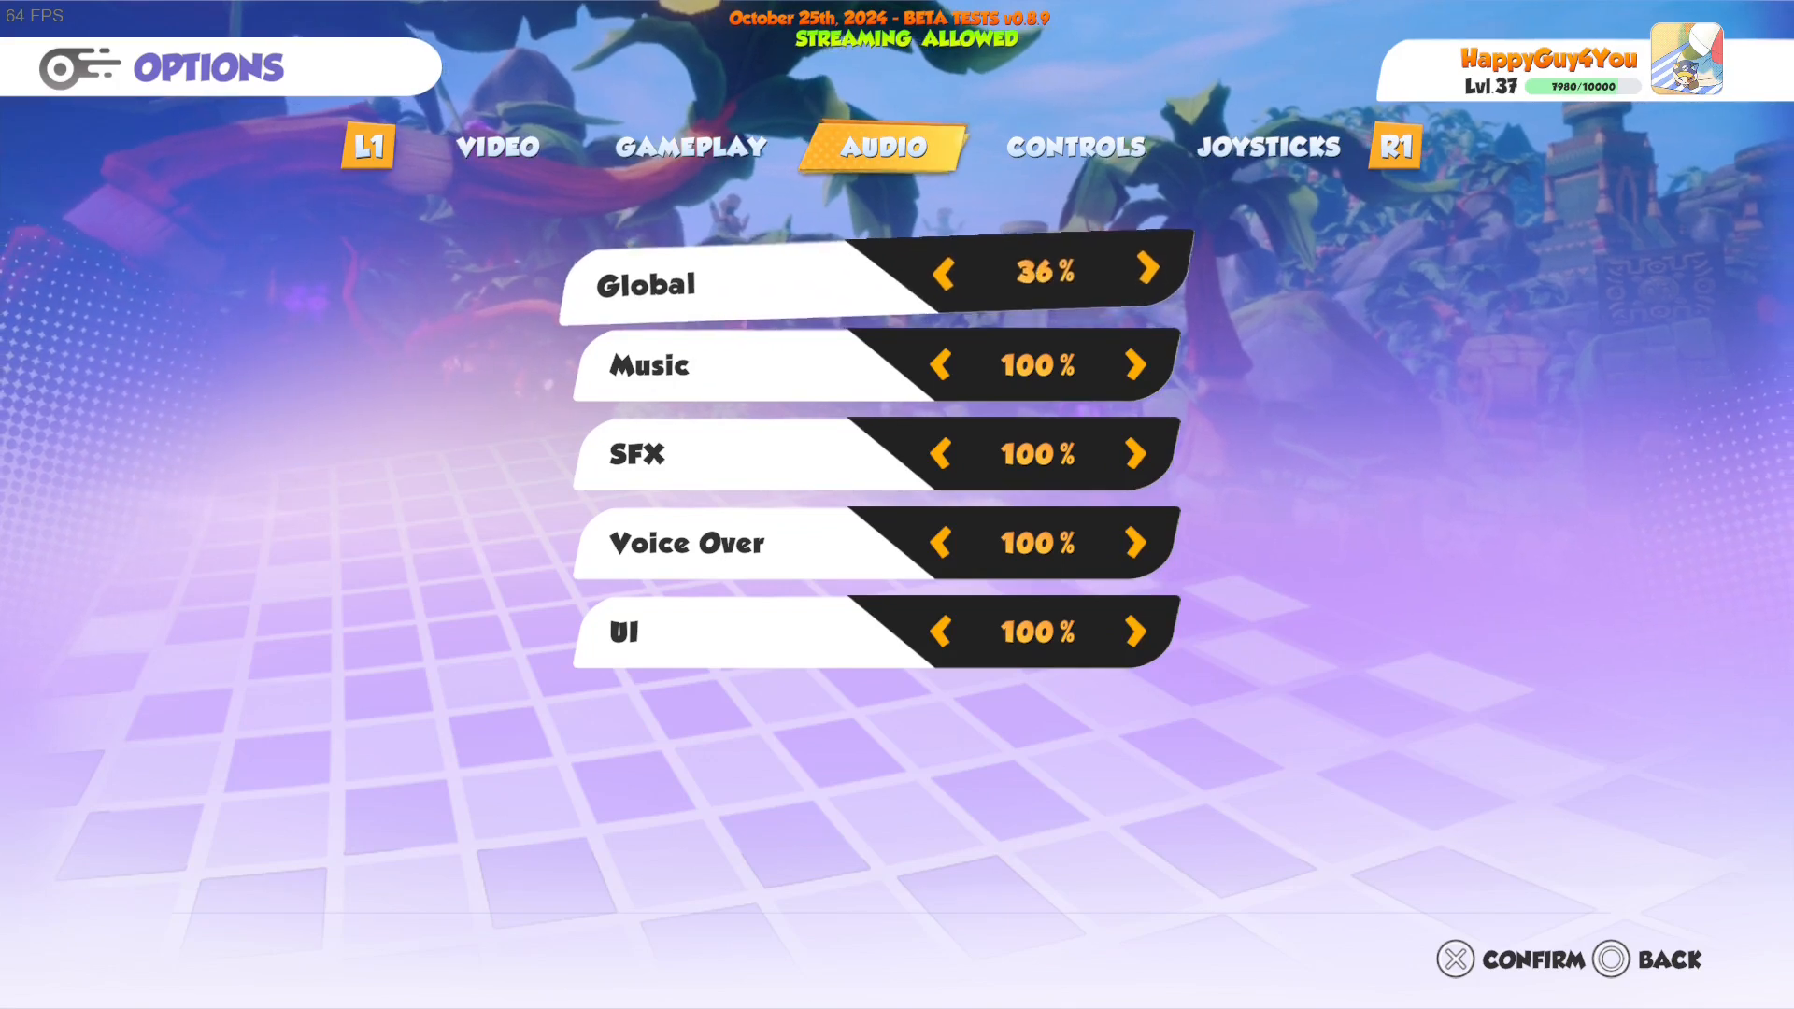
key(Left)
key(Escape)
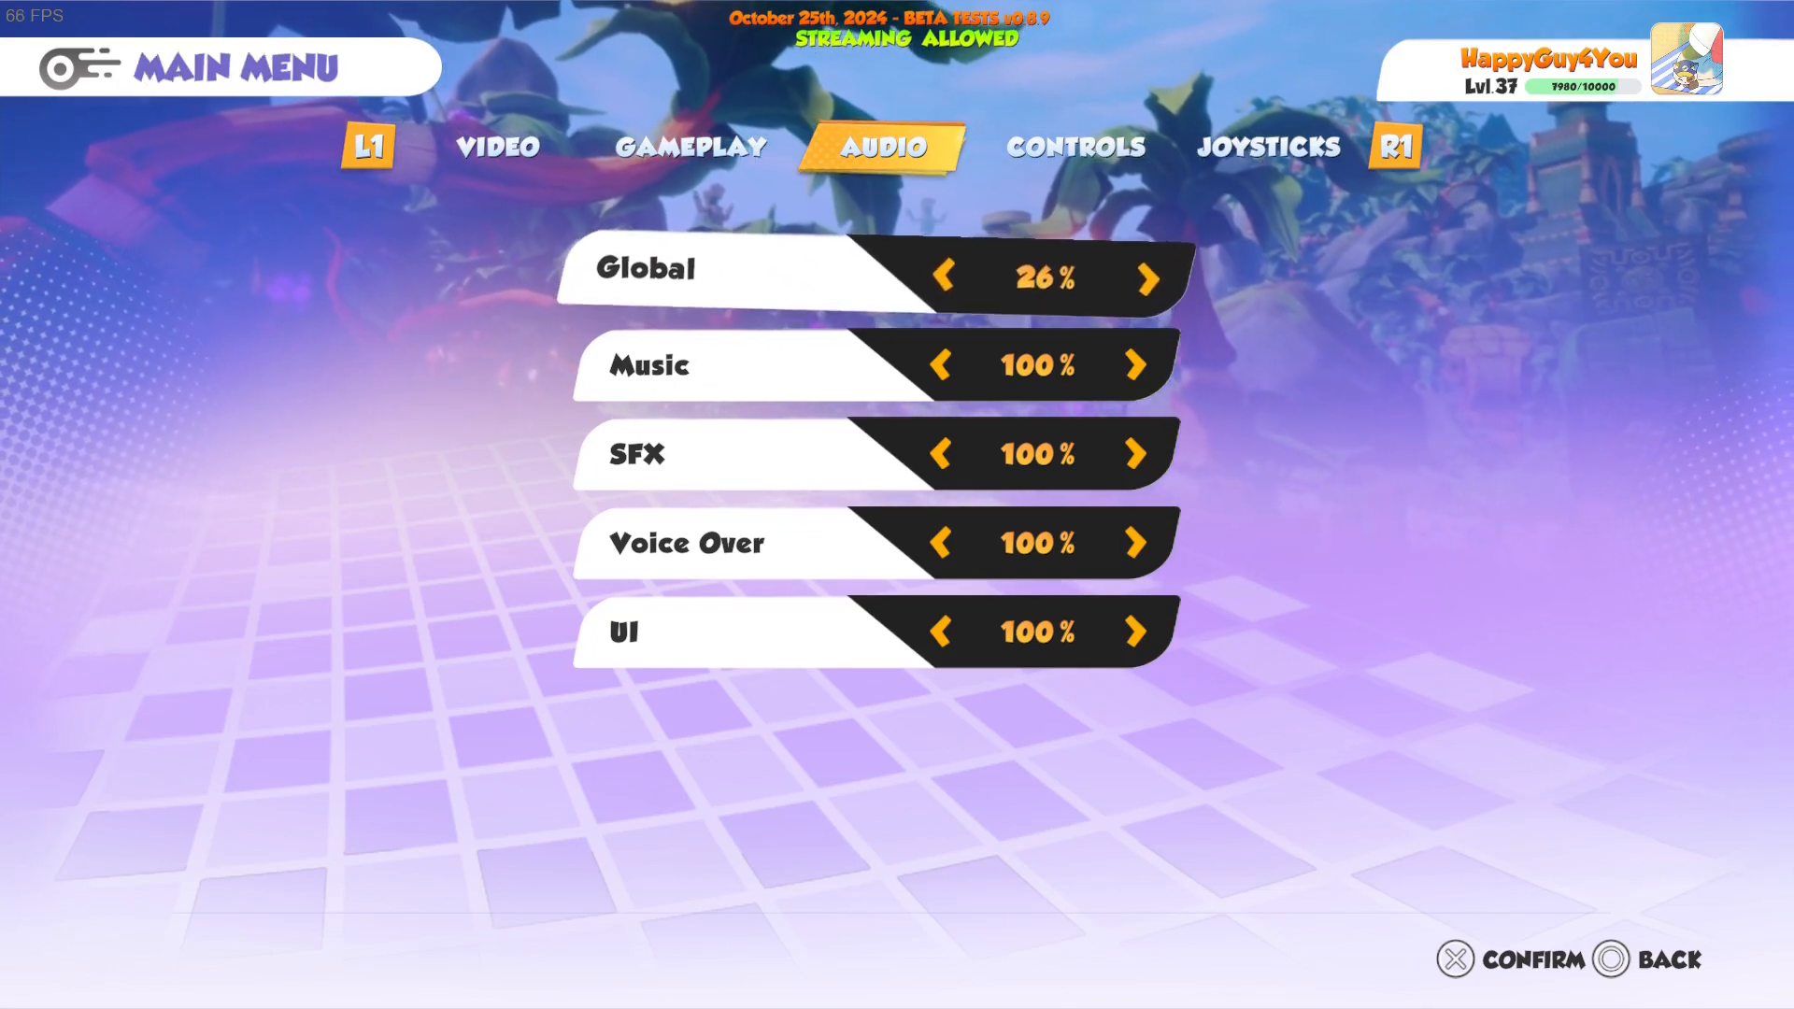
Step: Set up an Arcade solo Race on the Forest track Woodsy Lane
key(Up)
key(Up)
key(Up)
key(Up)
key(Up)
key(Up)
key(Up)
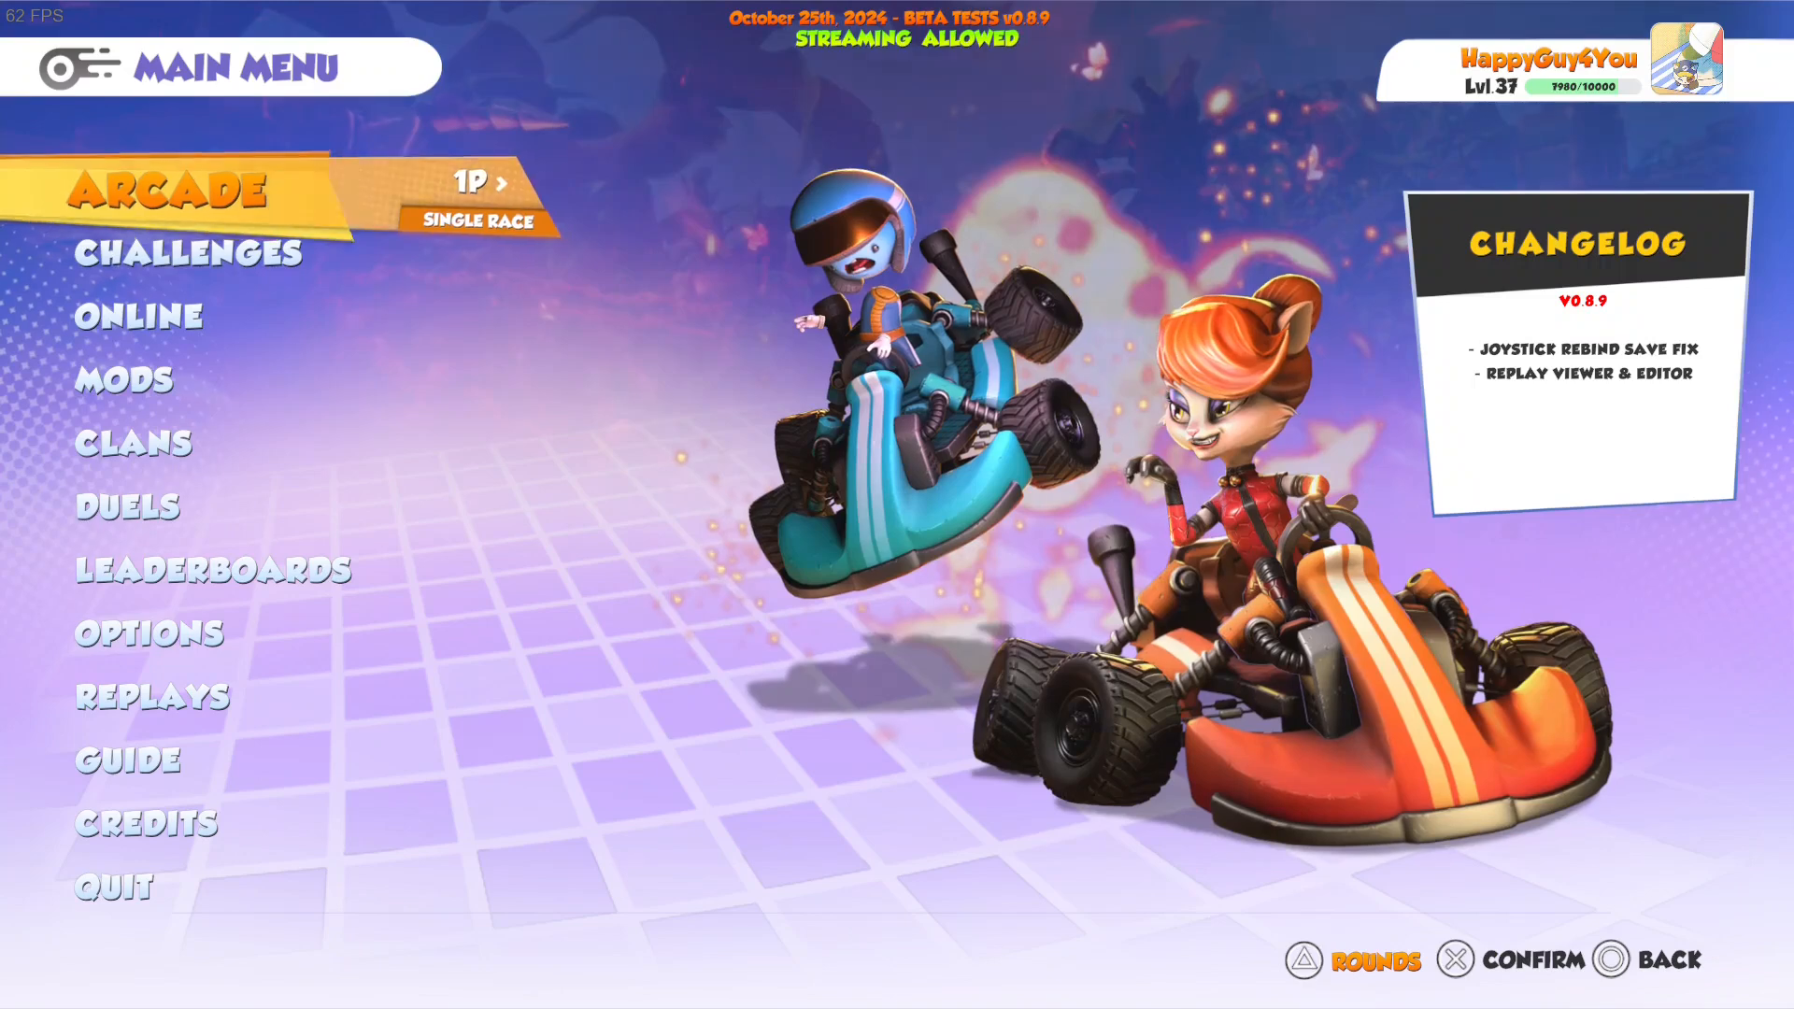
key(Return)
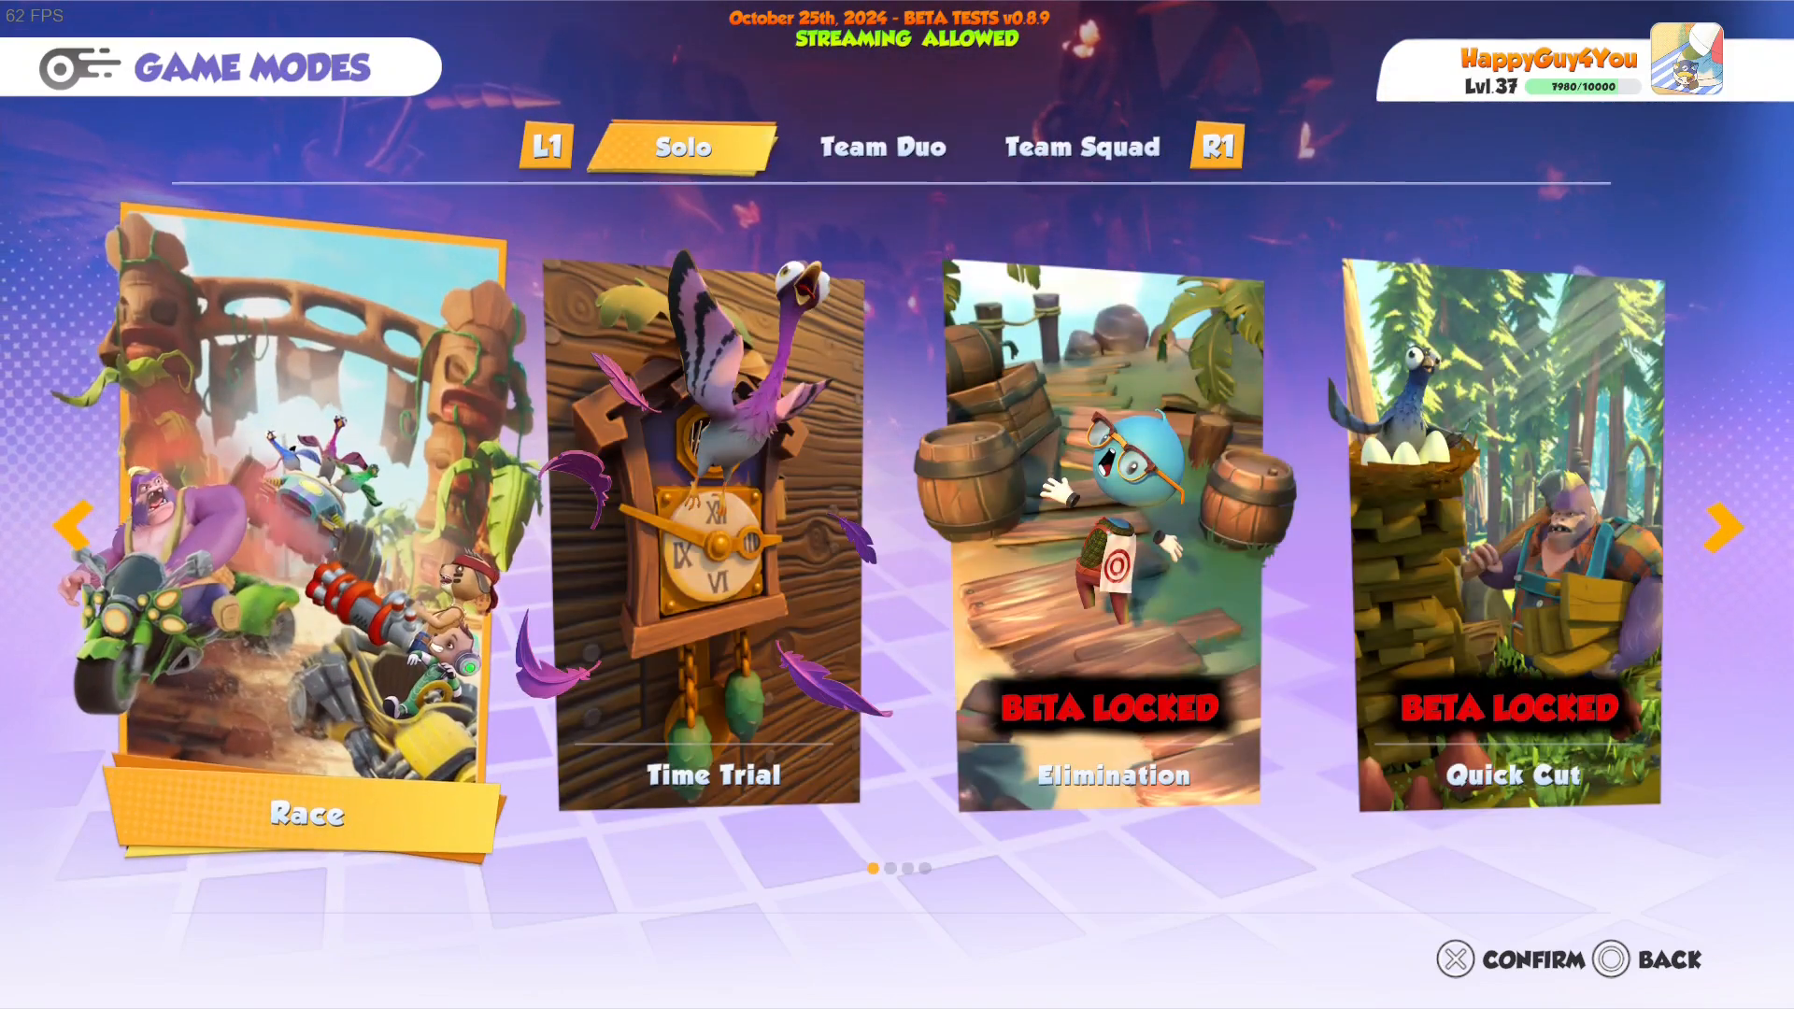
key(Return)
key(Right)
key(Right)
key(Right)
key(Right)
key(Right)
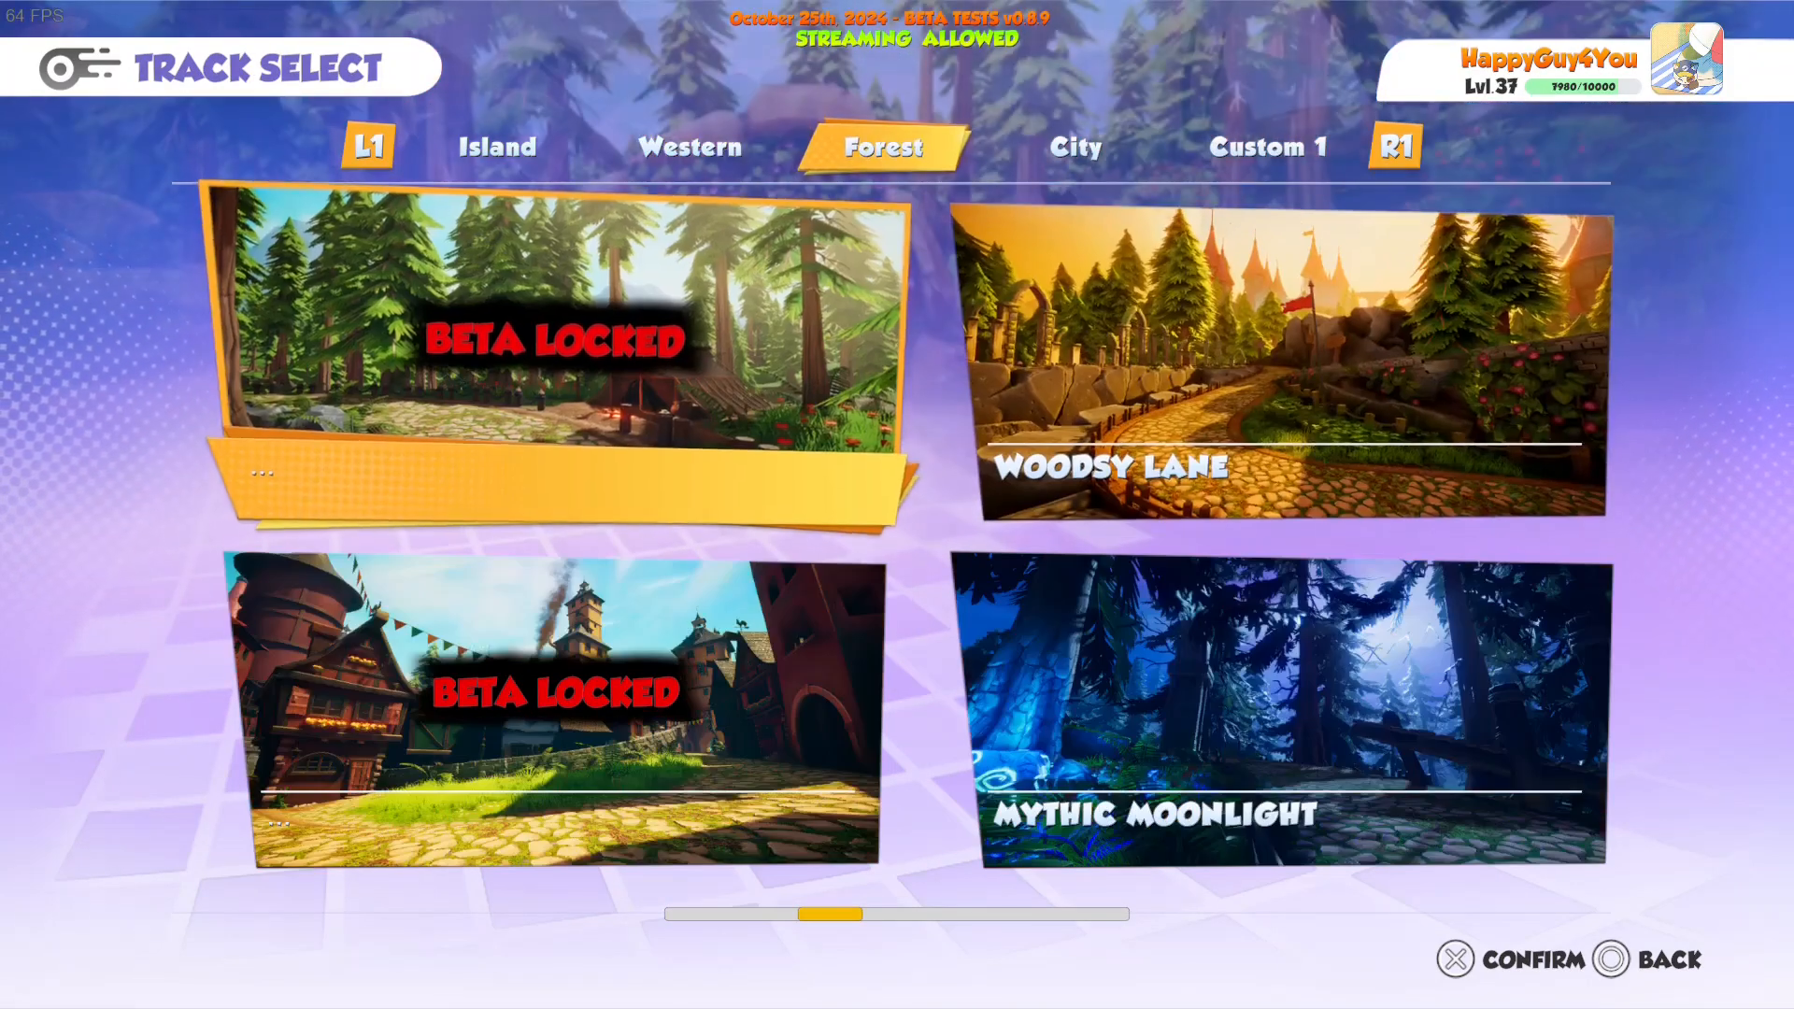
key(Return)
key(Down)
key(Down)
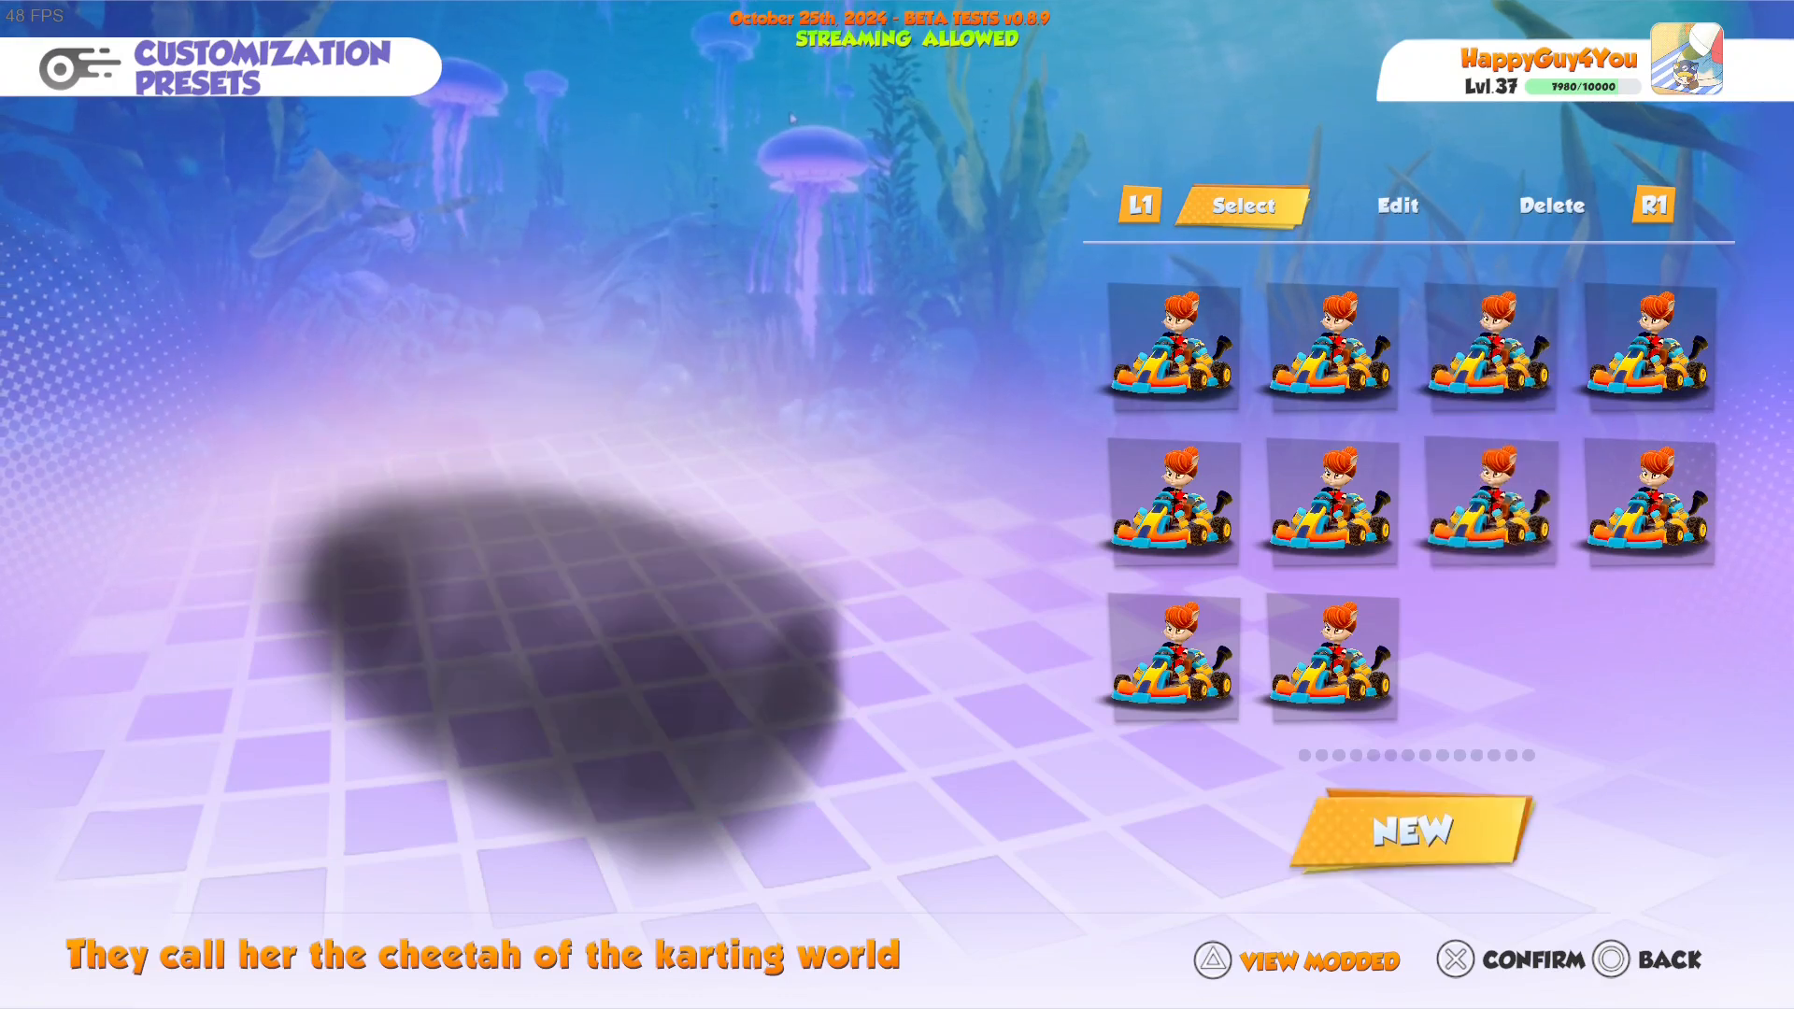
Step: Create a new preset and equip the modded wooden kart from the Modded vehicles
key(Return)
key(e)
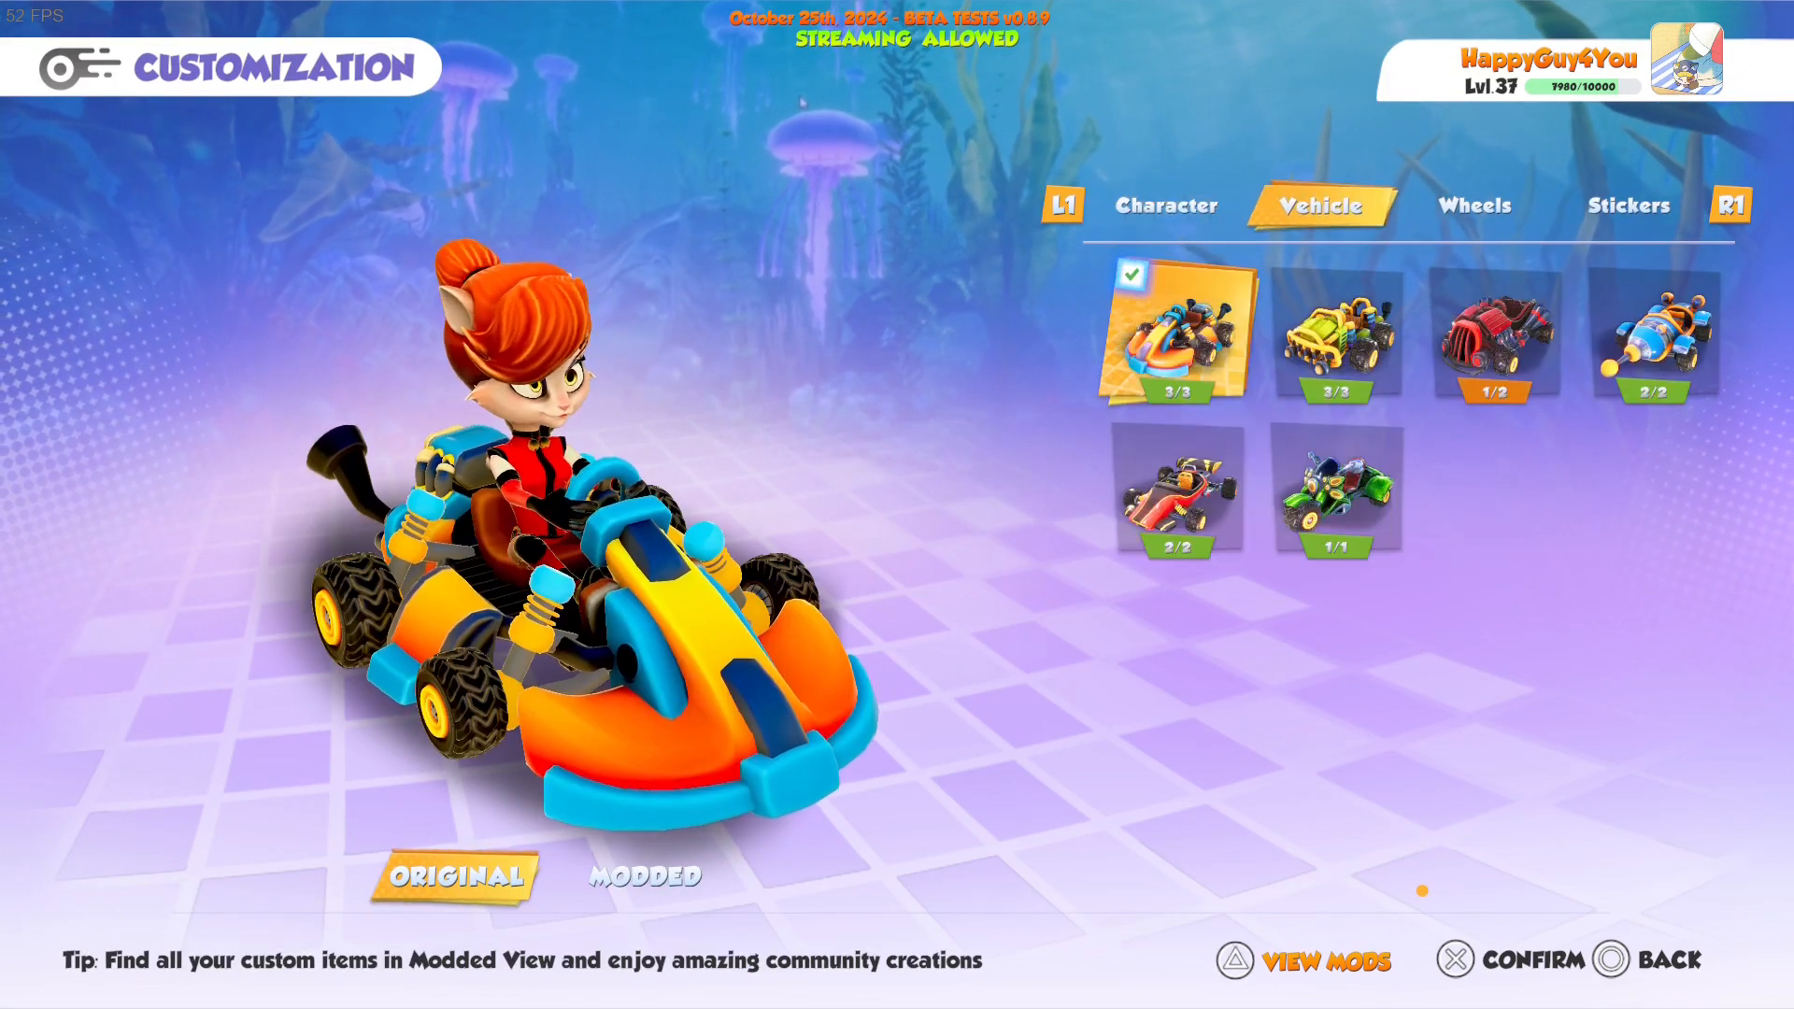
key(y)
key(Down)
key(Left)
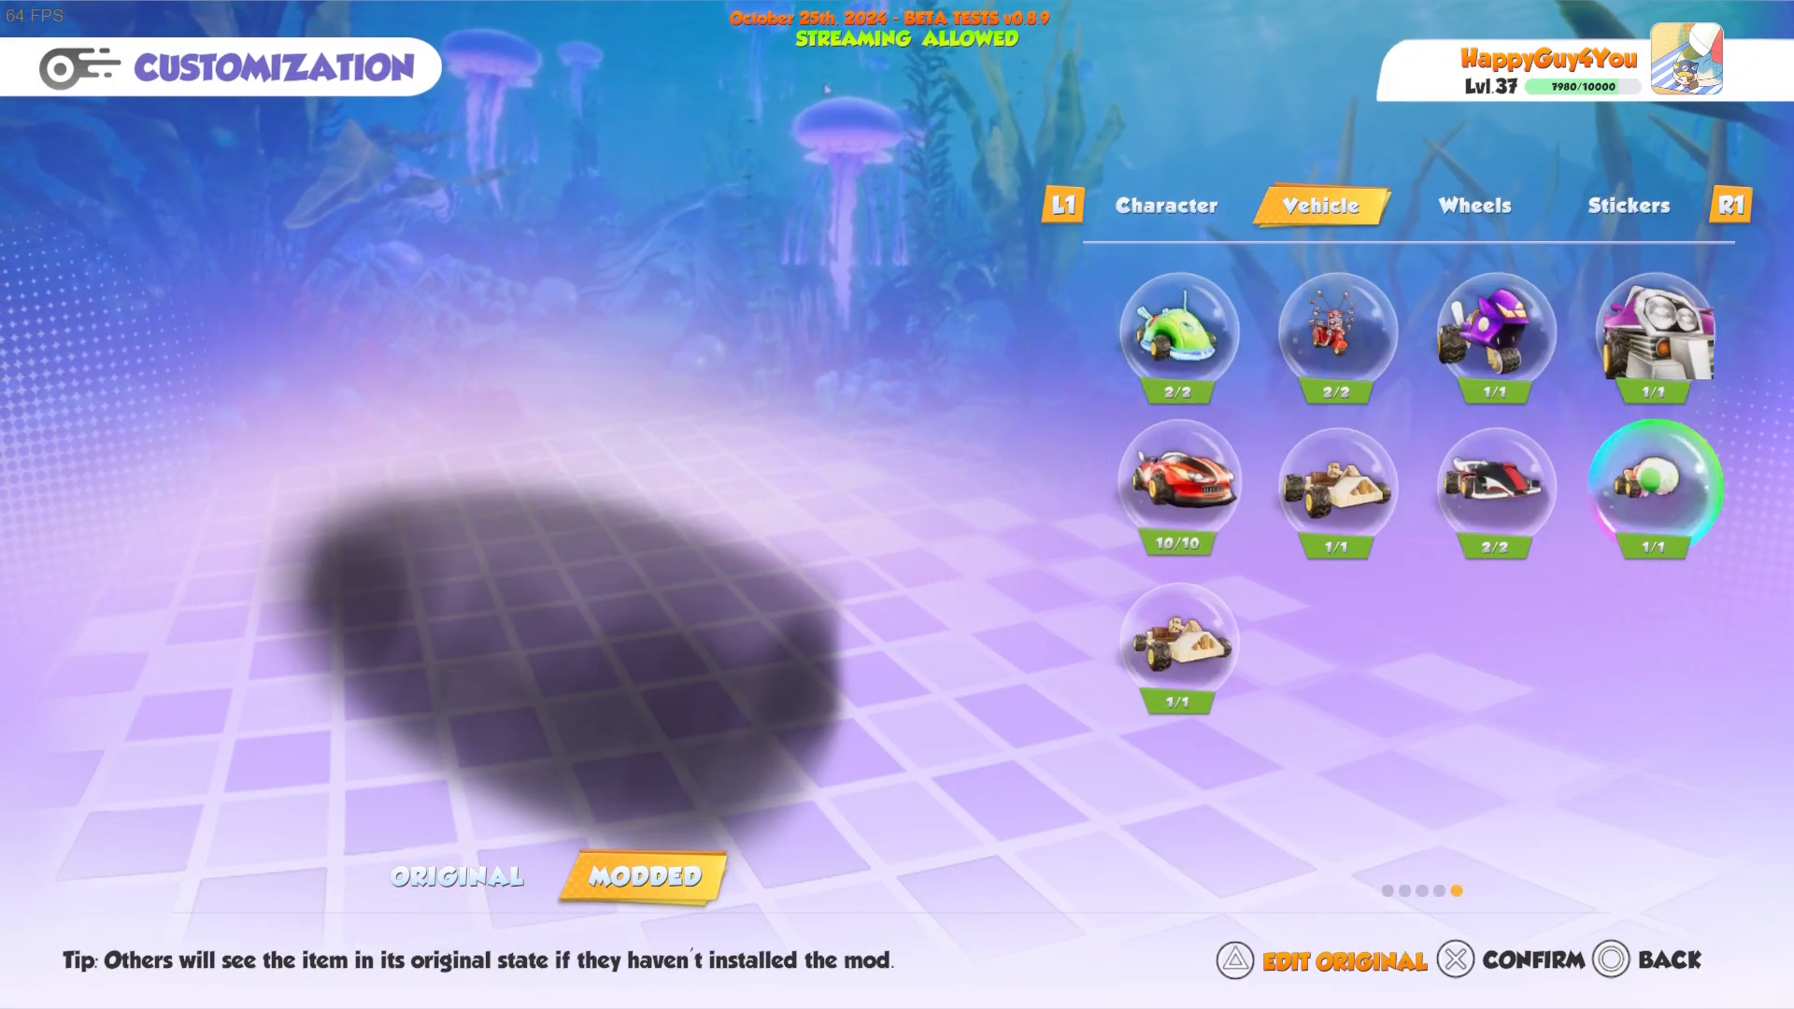
key(Left)
key(Left)
key(Left)
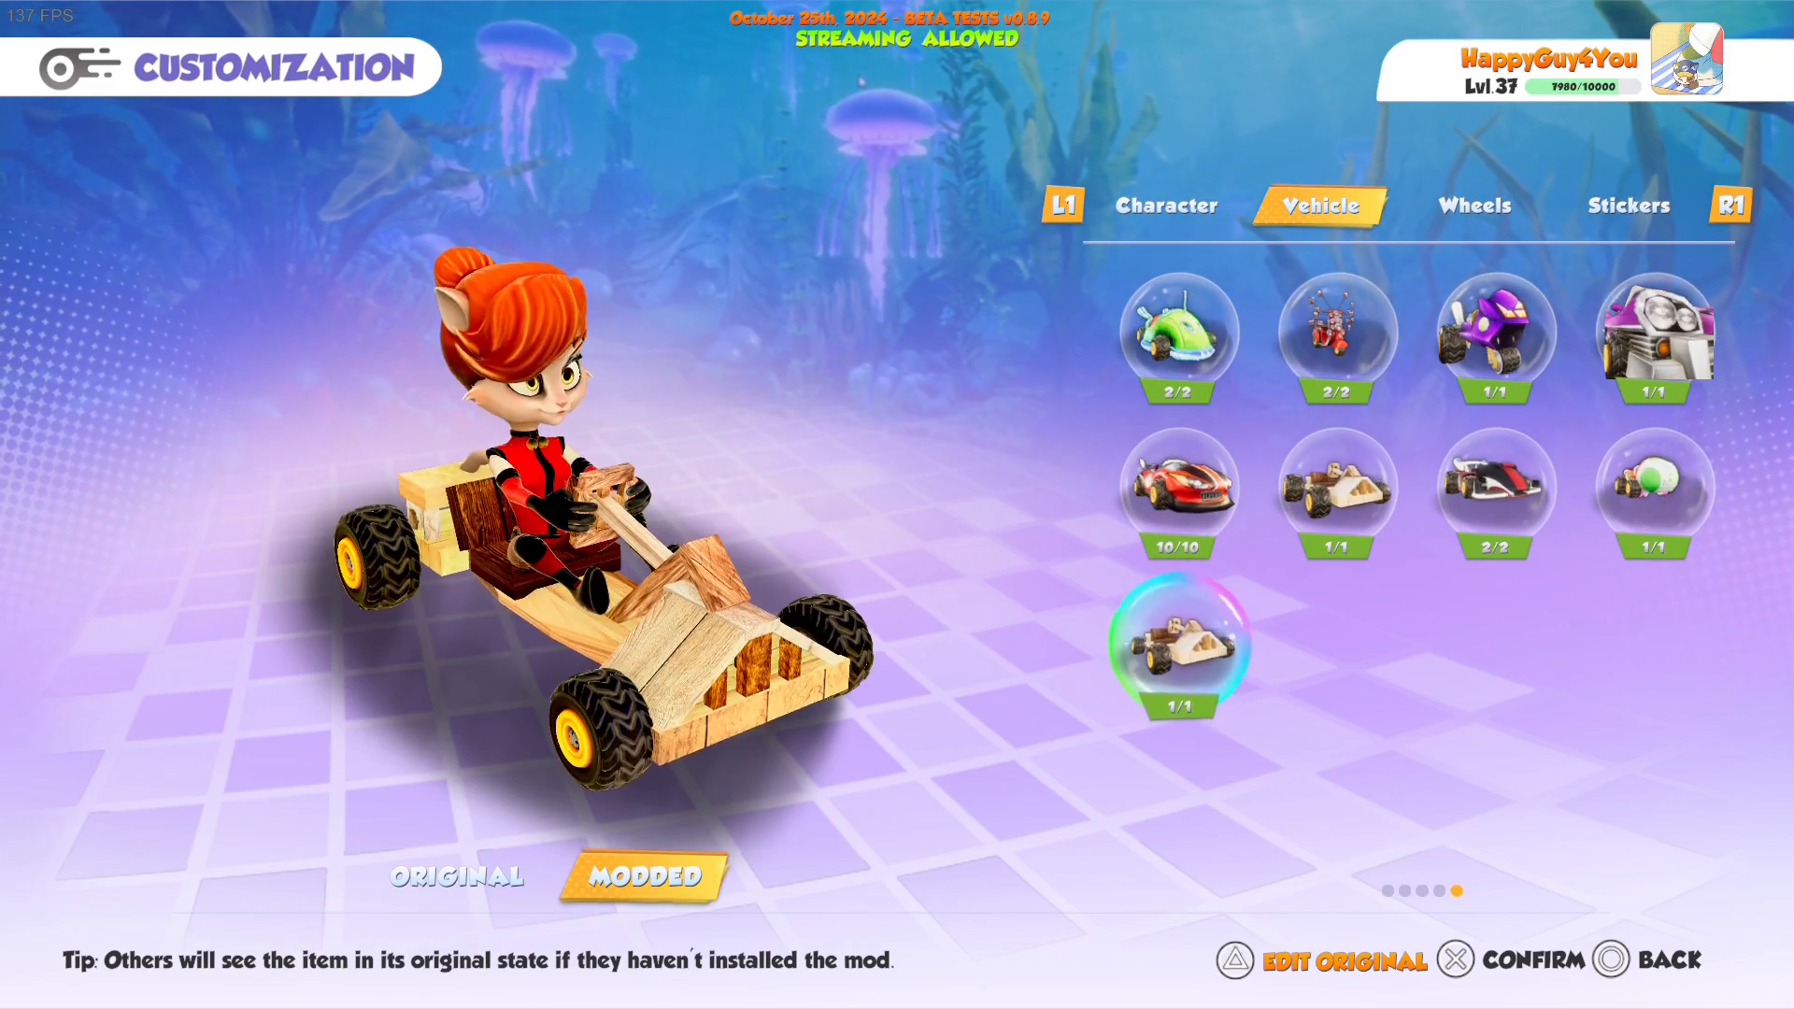
key(Return)
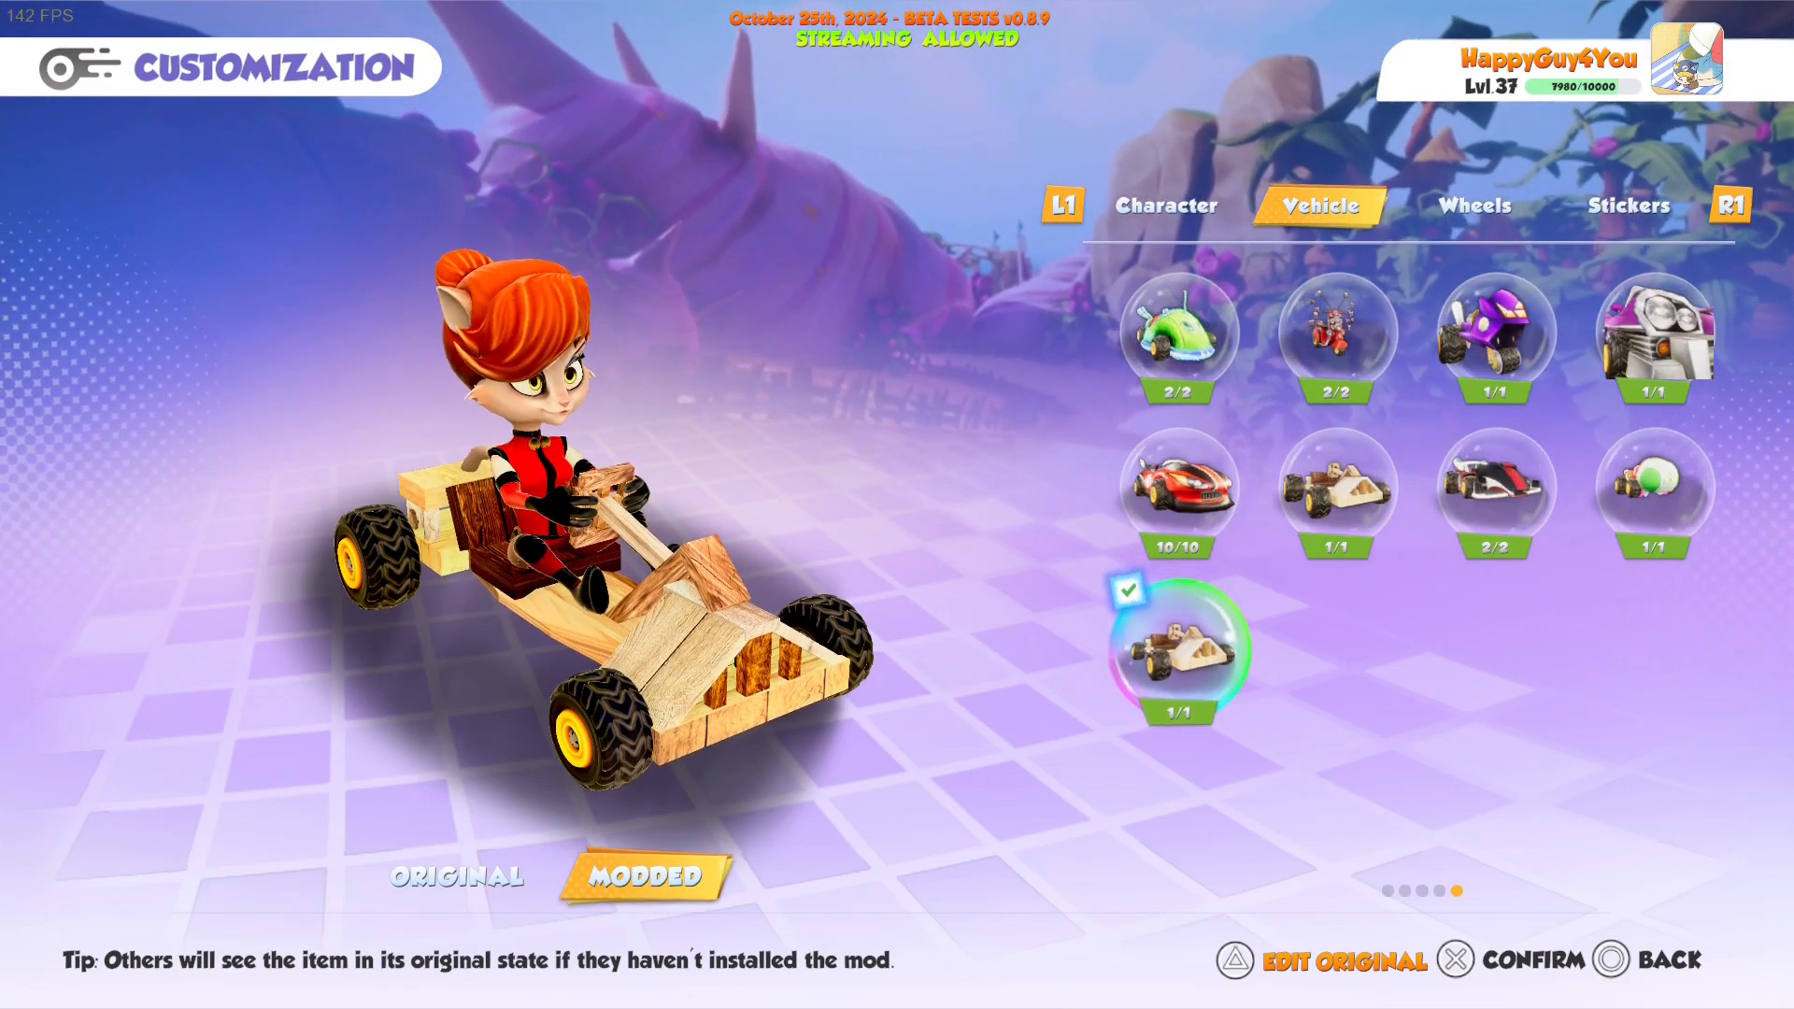
key(Up)
key(Right)
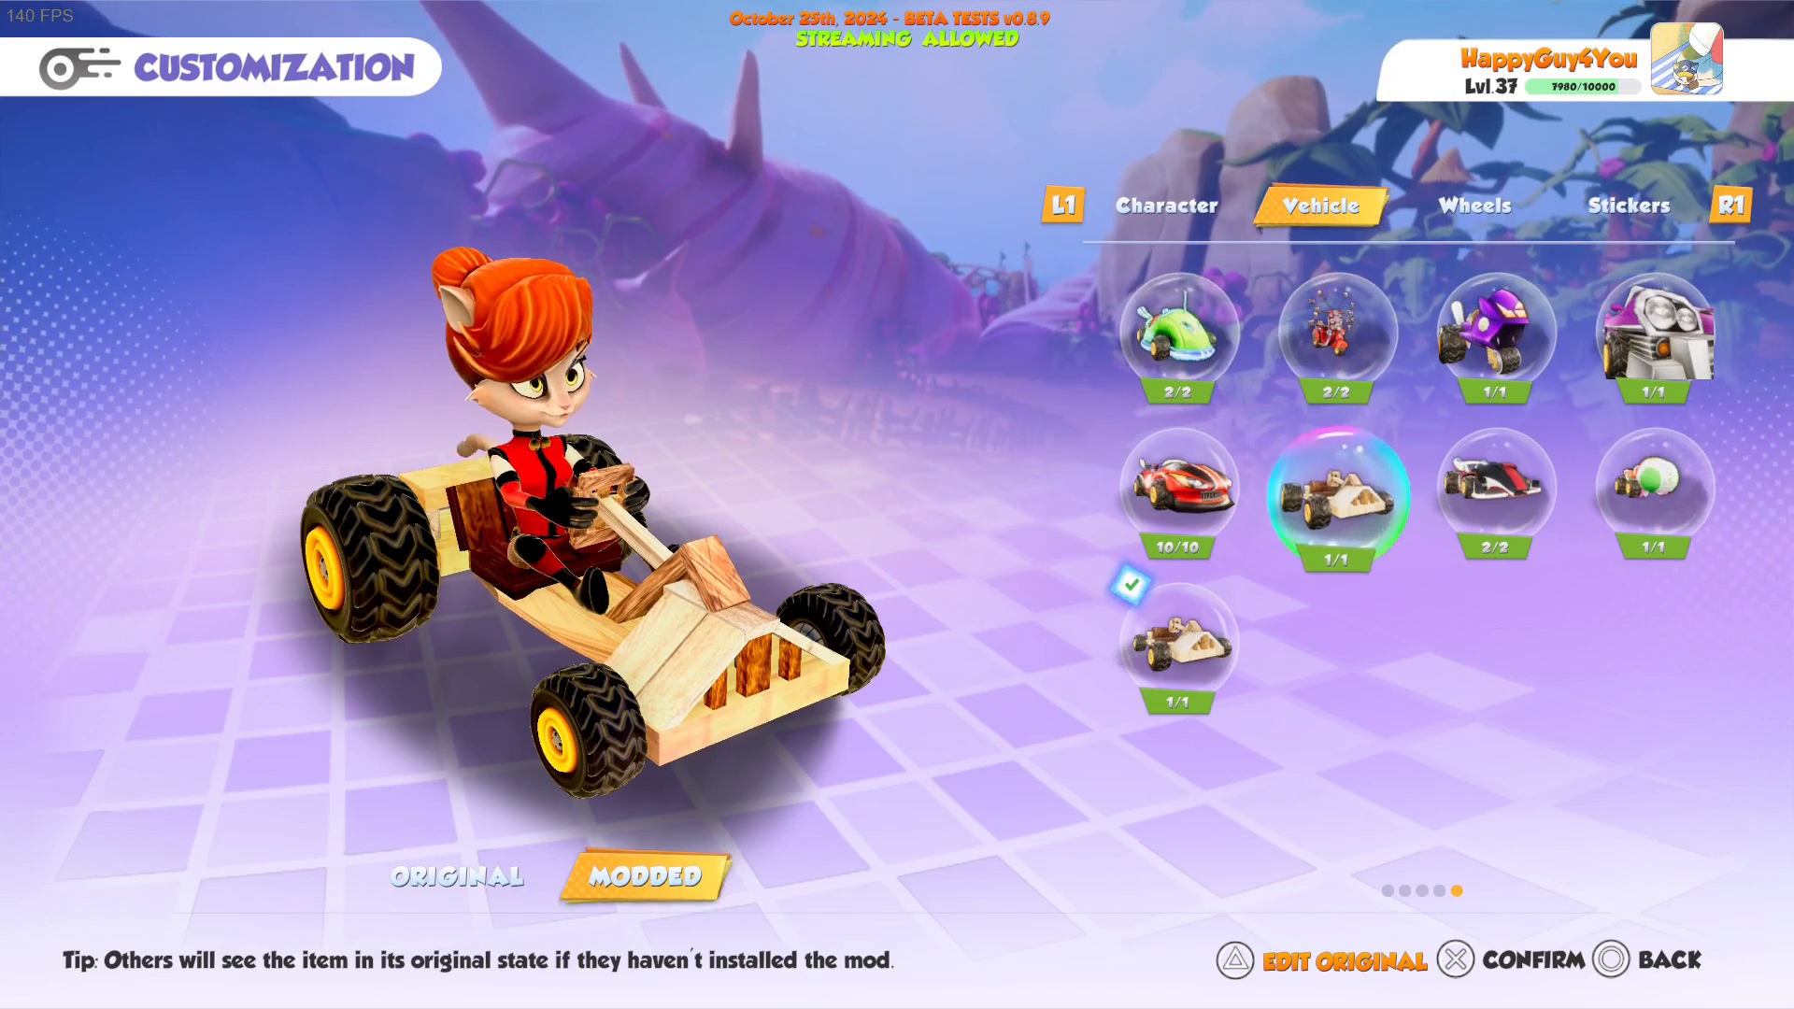
key(Left)
key(Down)
key(Return)
key(Escape)
Step: Try fitting the kart with wooden wheels
key(e)
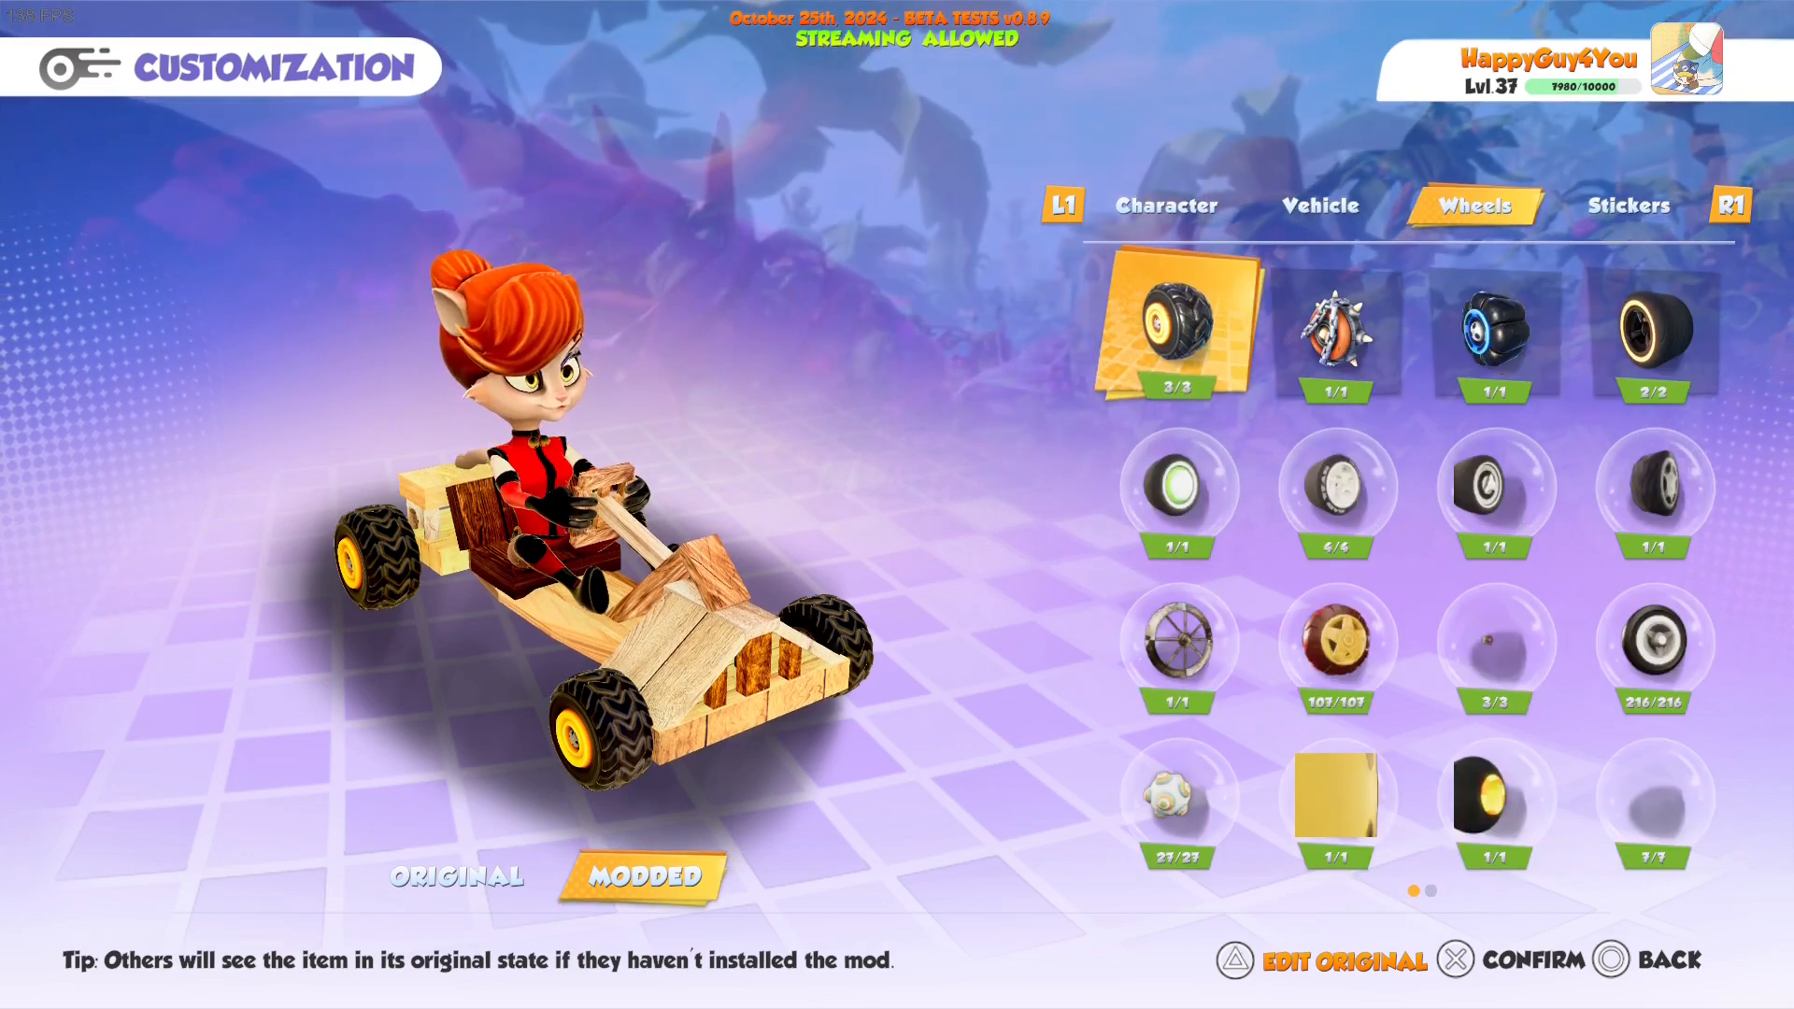
key(Left)
key(Down)
key(Down)
key(Left)
key(Left)
key(Left)
key(Down)
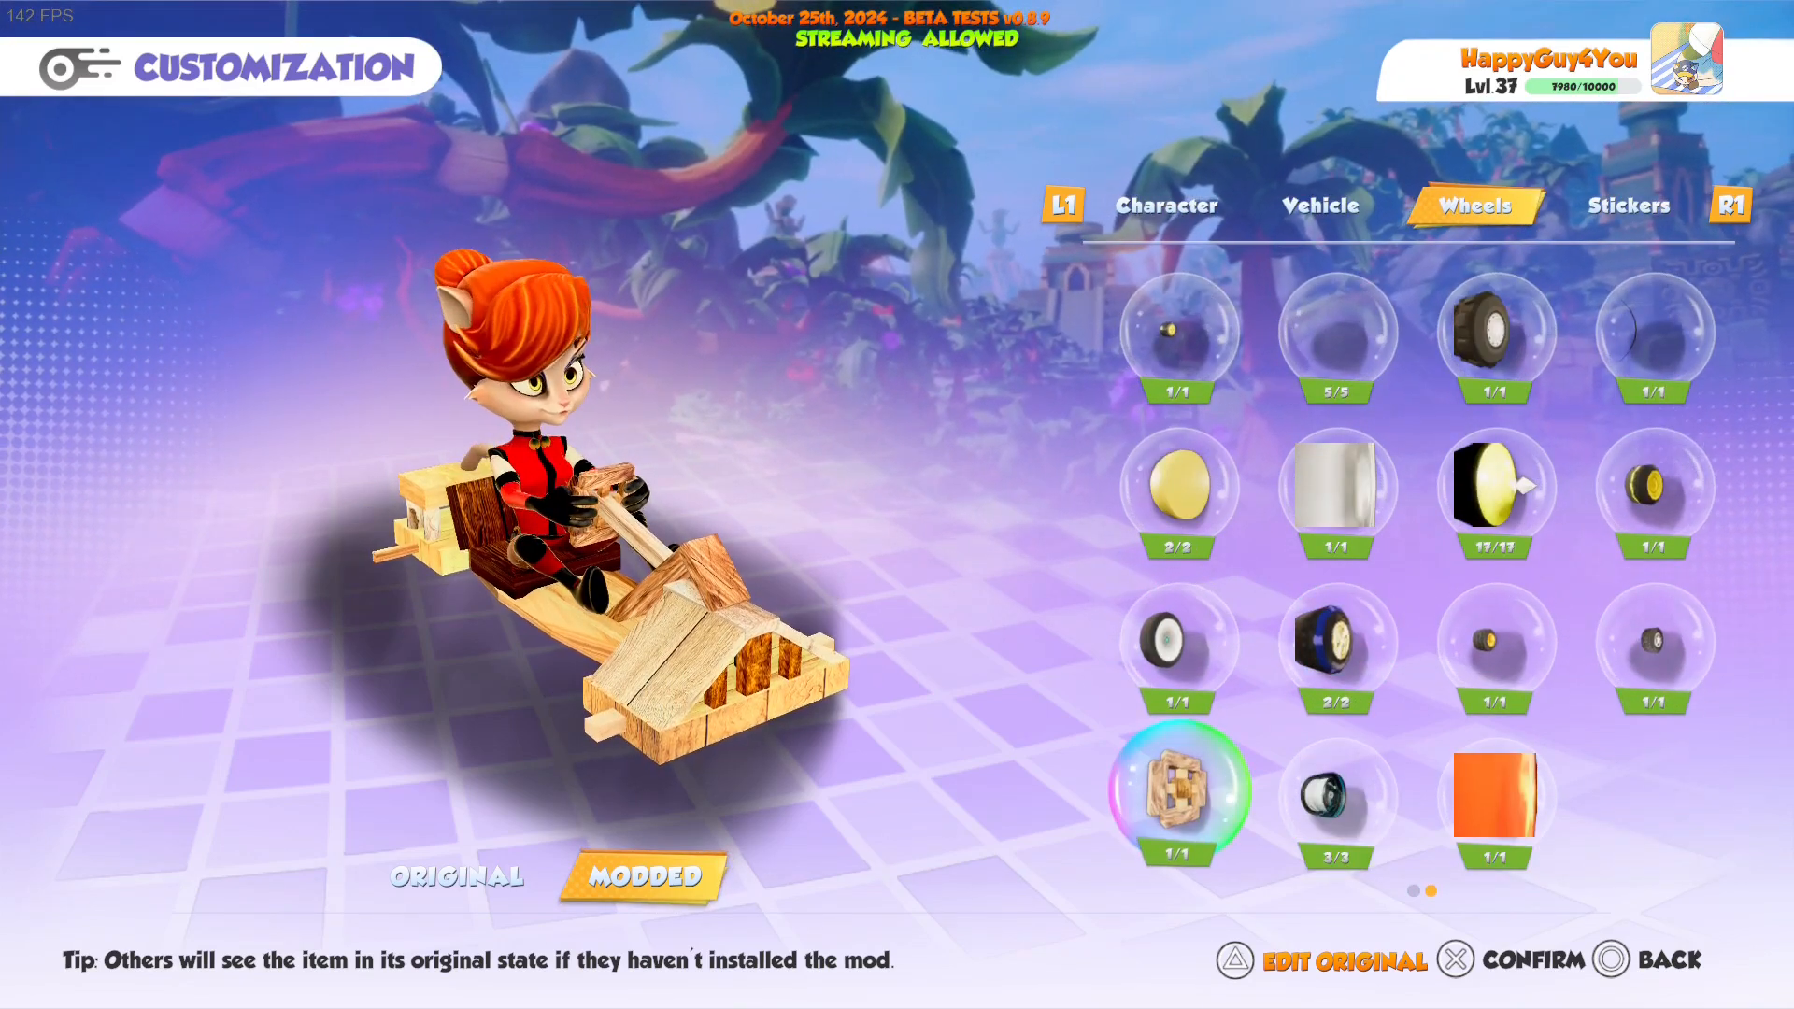
key(Return)
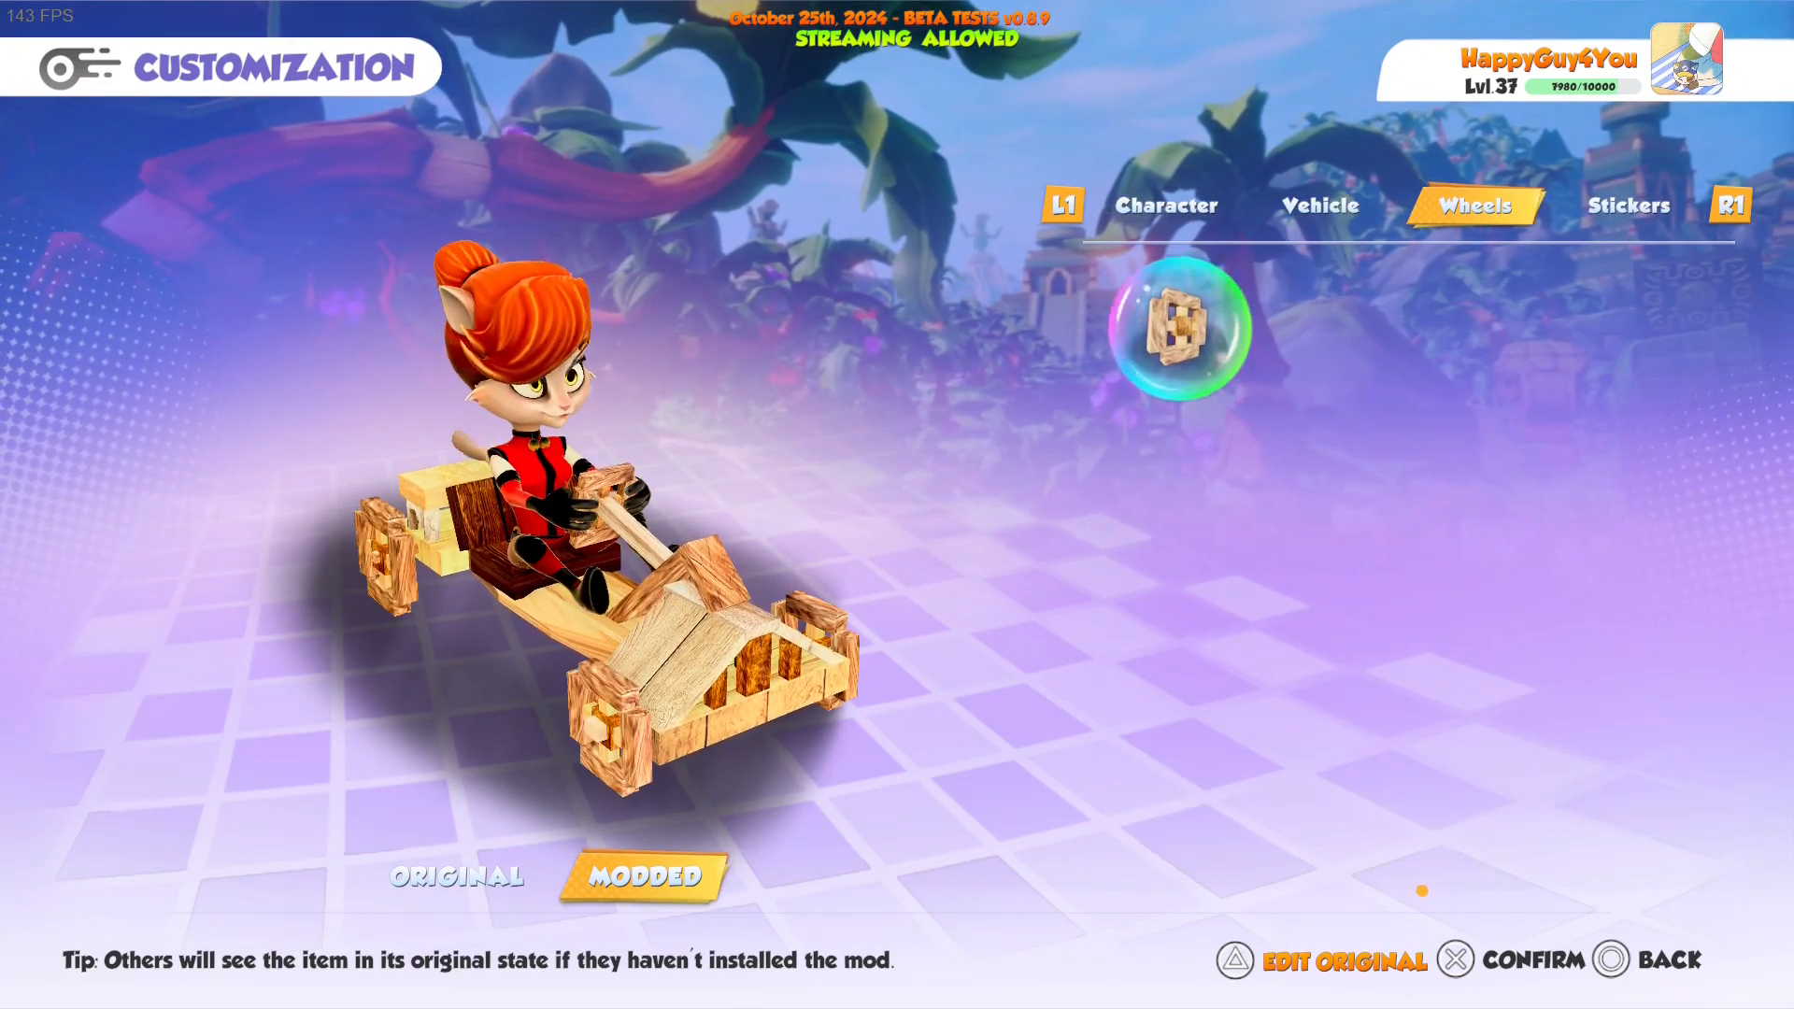
key(Escape)
Step: Recheck the equipped wooden kart in the vehicle list, then back out to the presets
key(q)
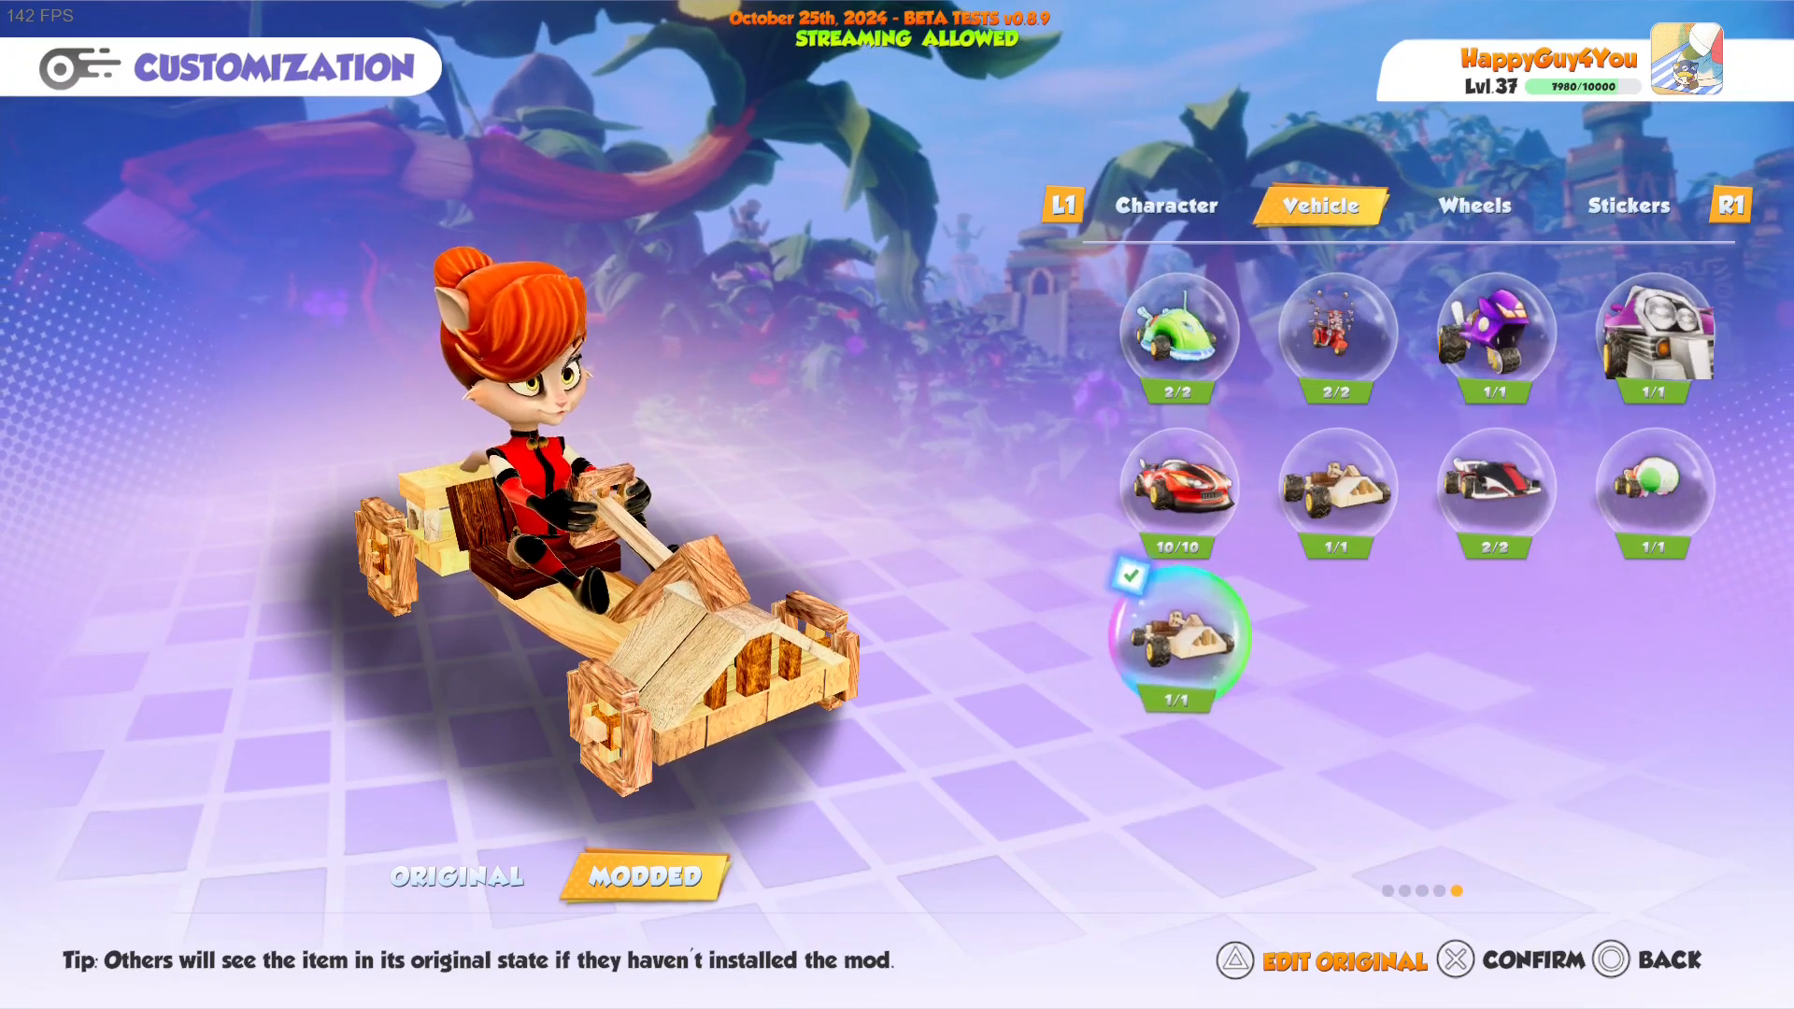
key(Up)
key(Right)
key(Left)
key(Down)
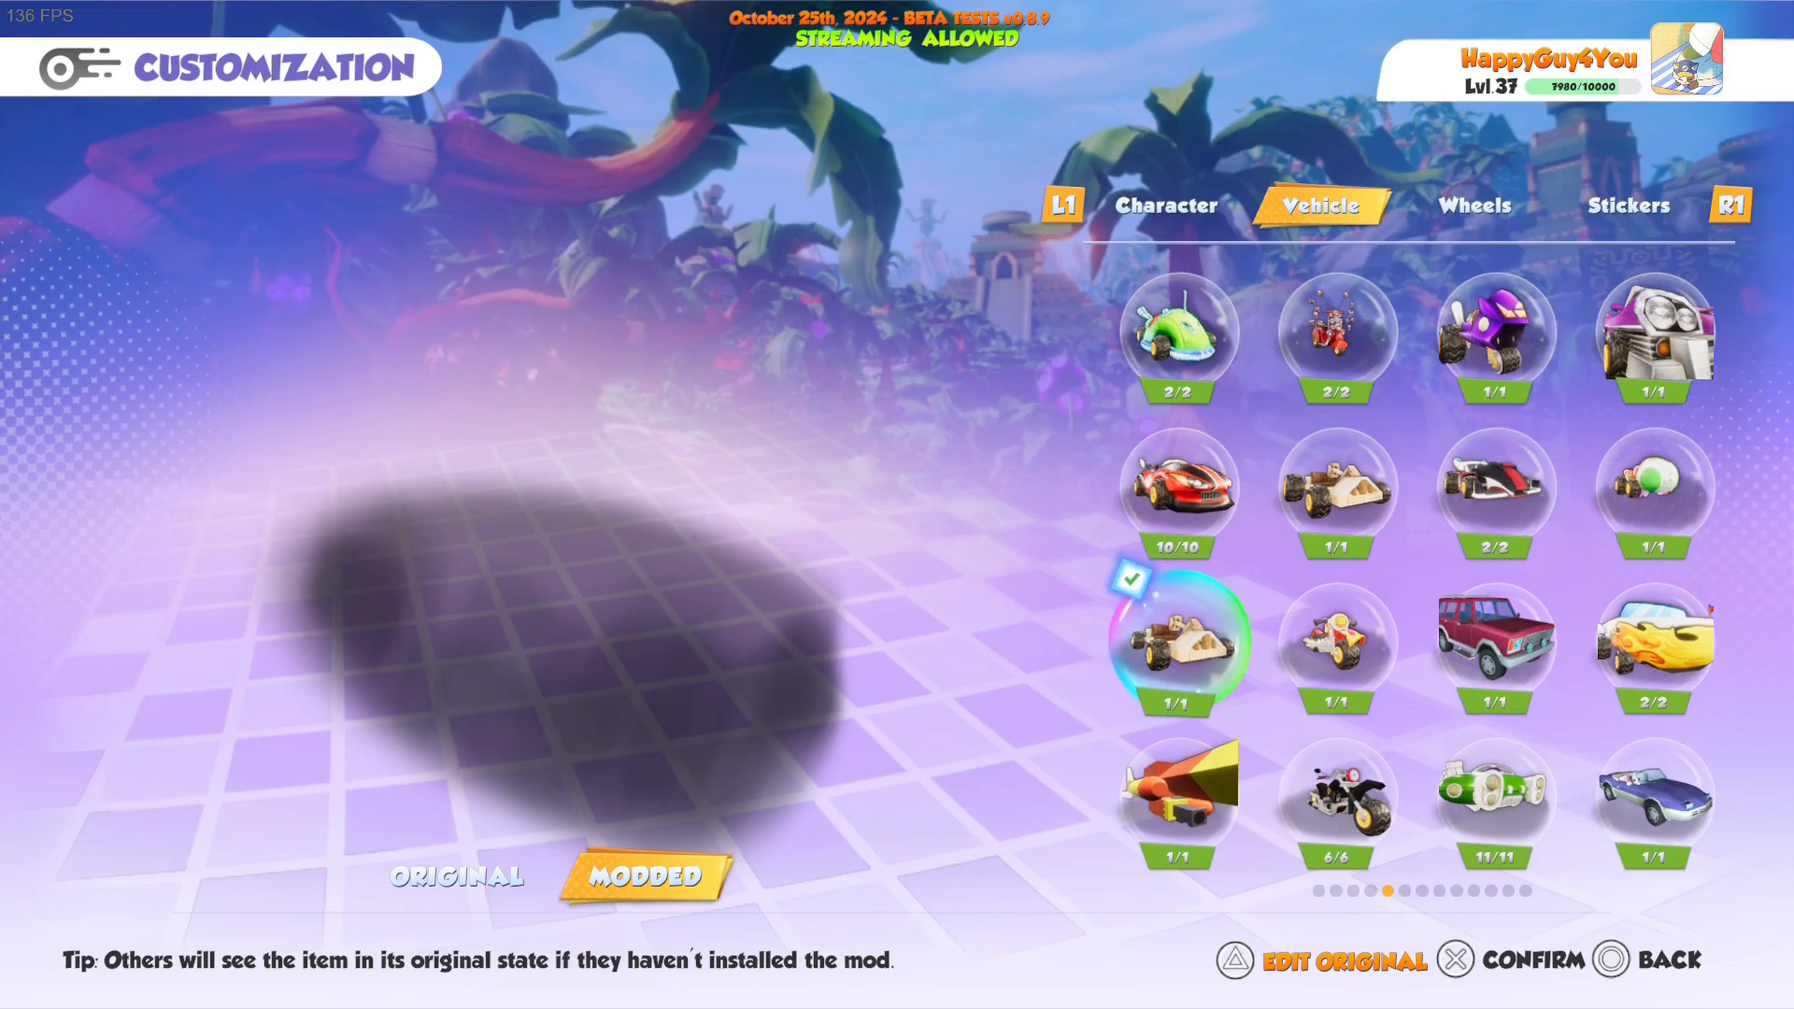
key(Return)
key(Escape)
key(Escape)
key(e)
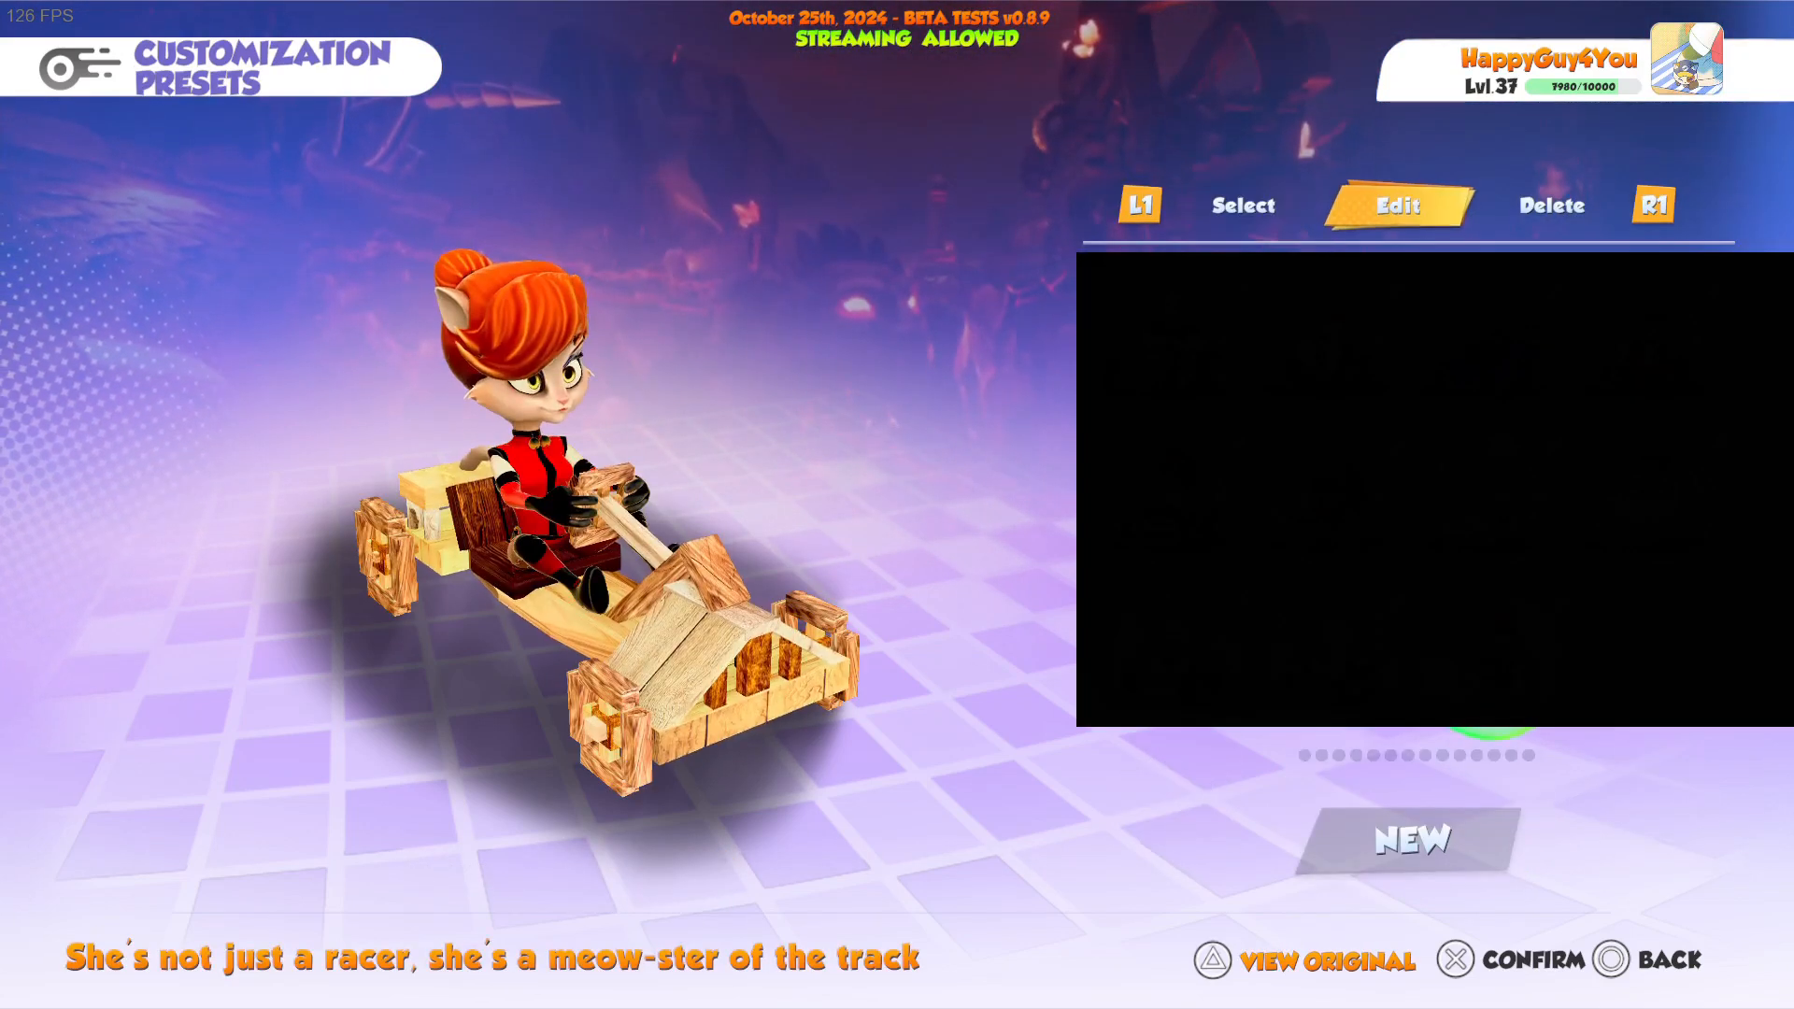
Step: Fit the preset with yellow-rimmed tyres and continue to the Woodsy Lane lobby
key(Return)
key(e)
key(e)
key(Up)
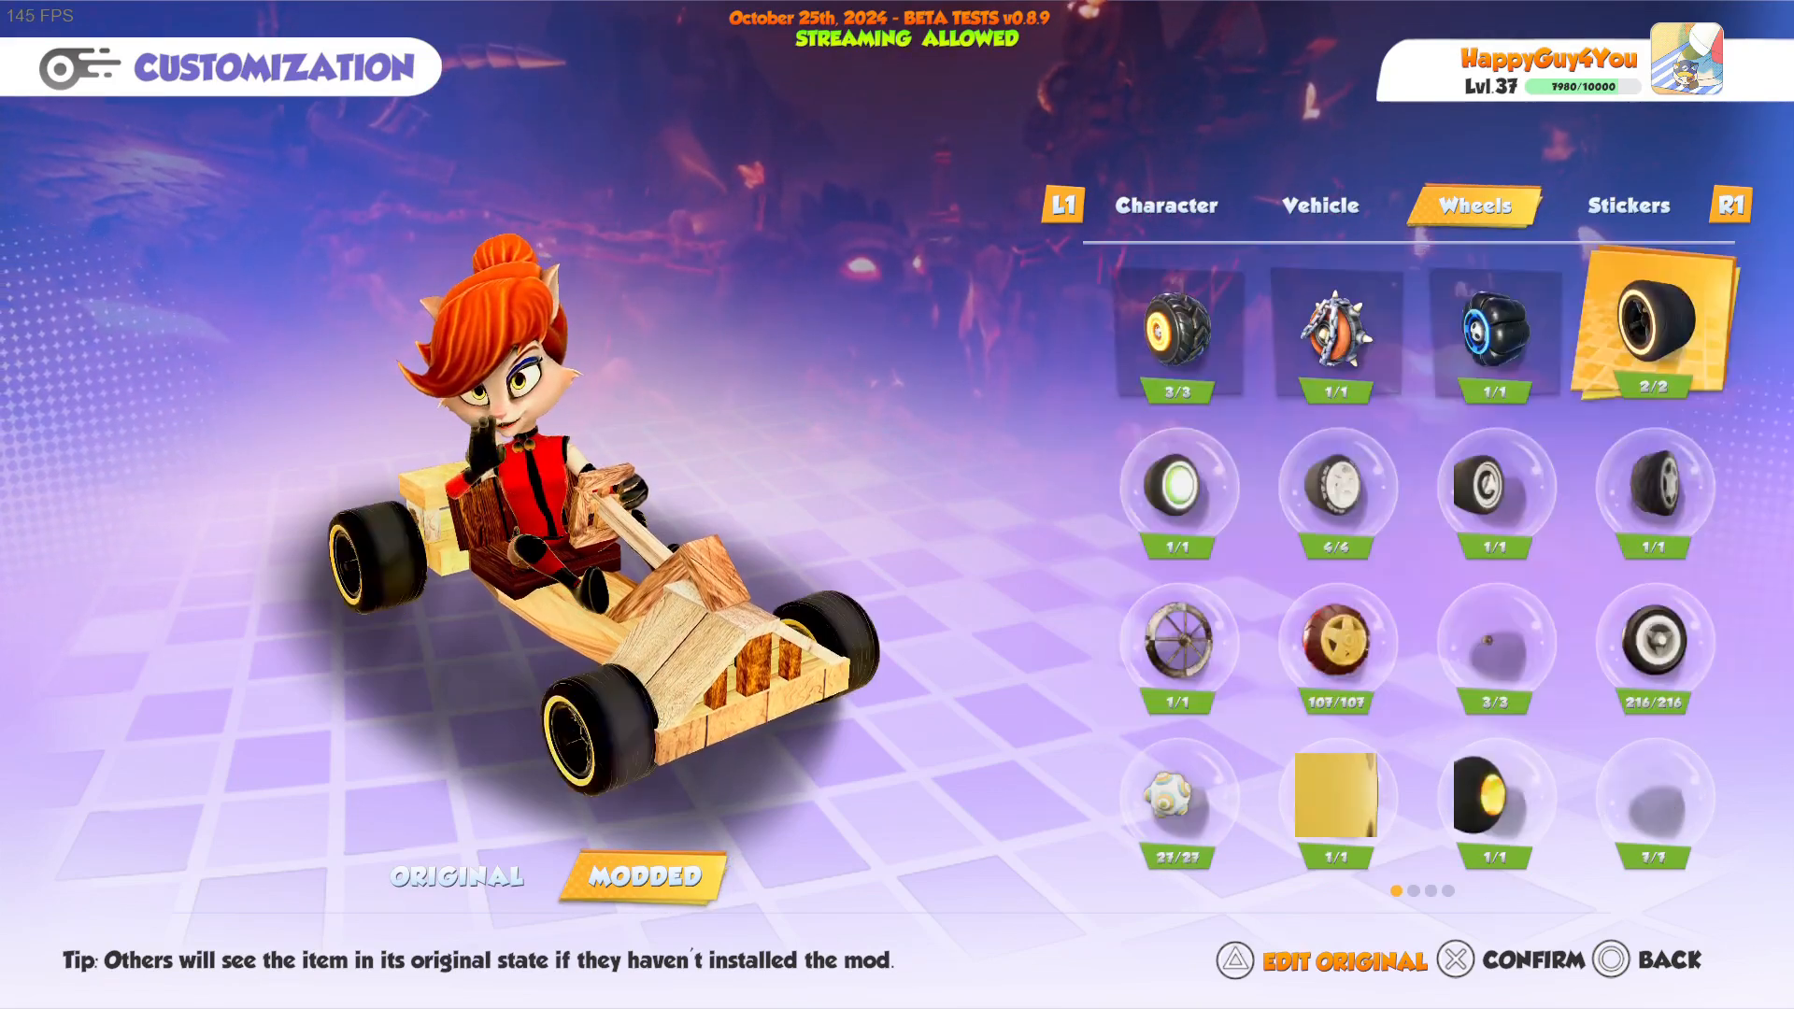
key(Return)
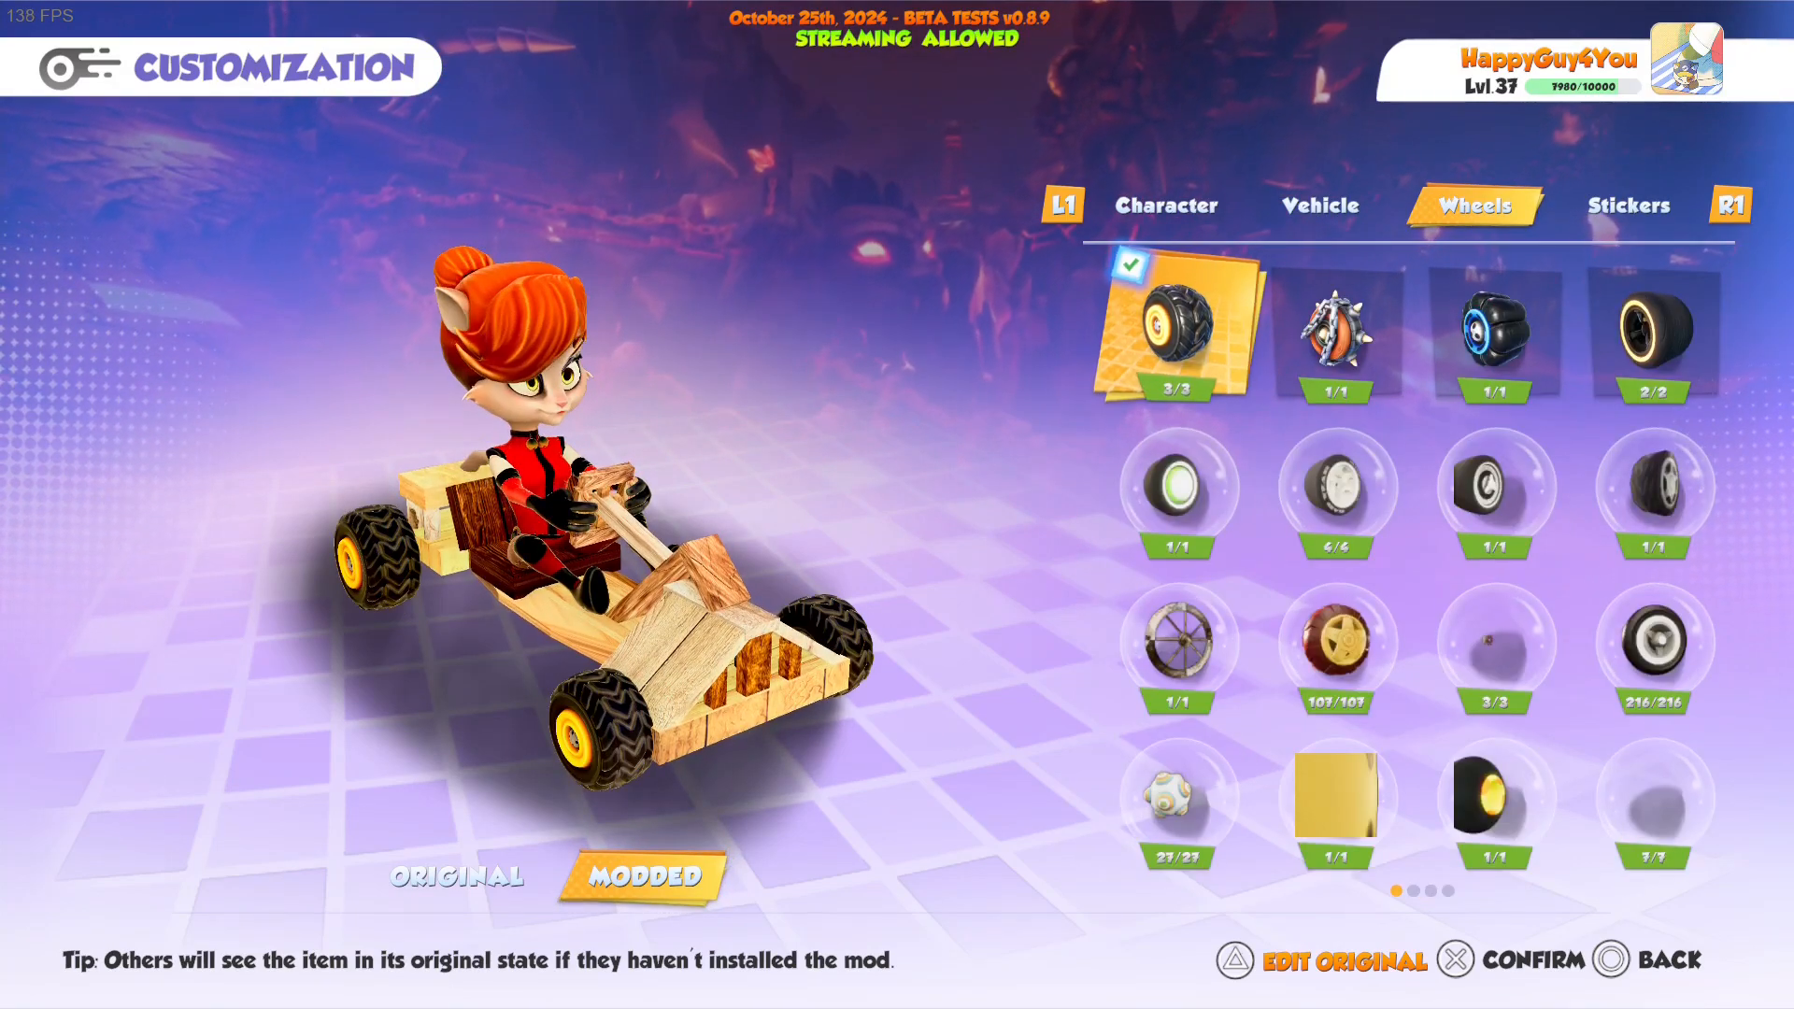
key(Escape)
key(Escape)
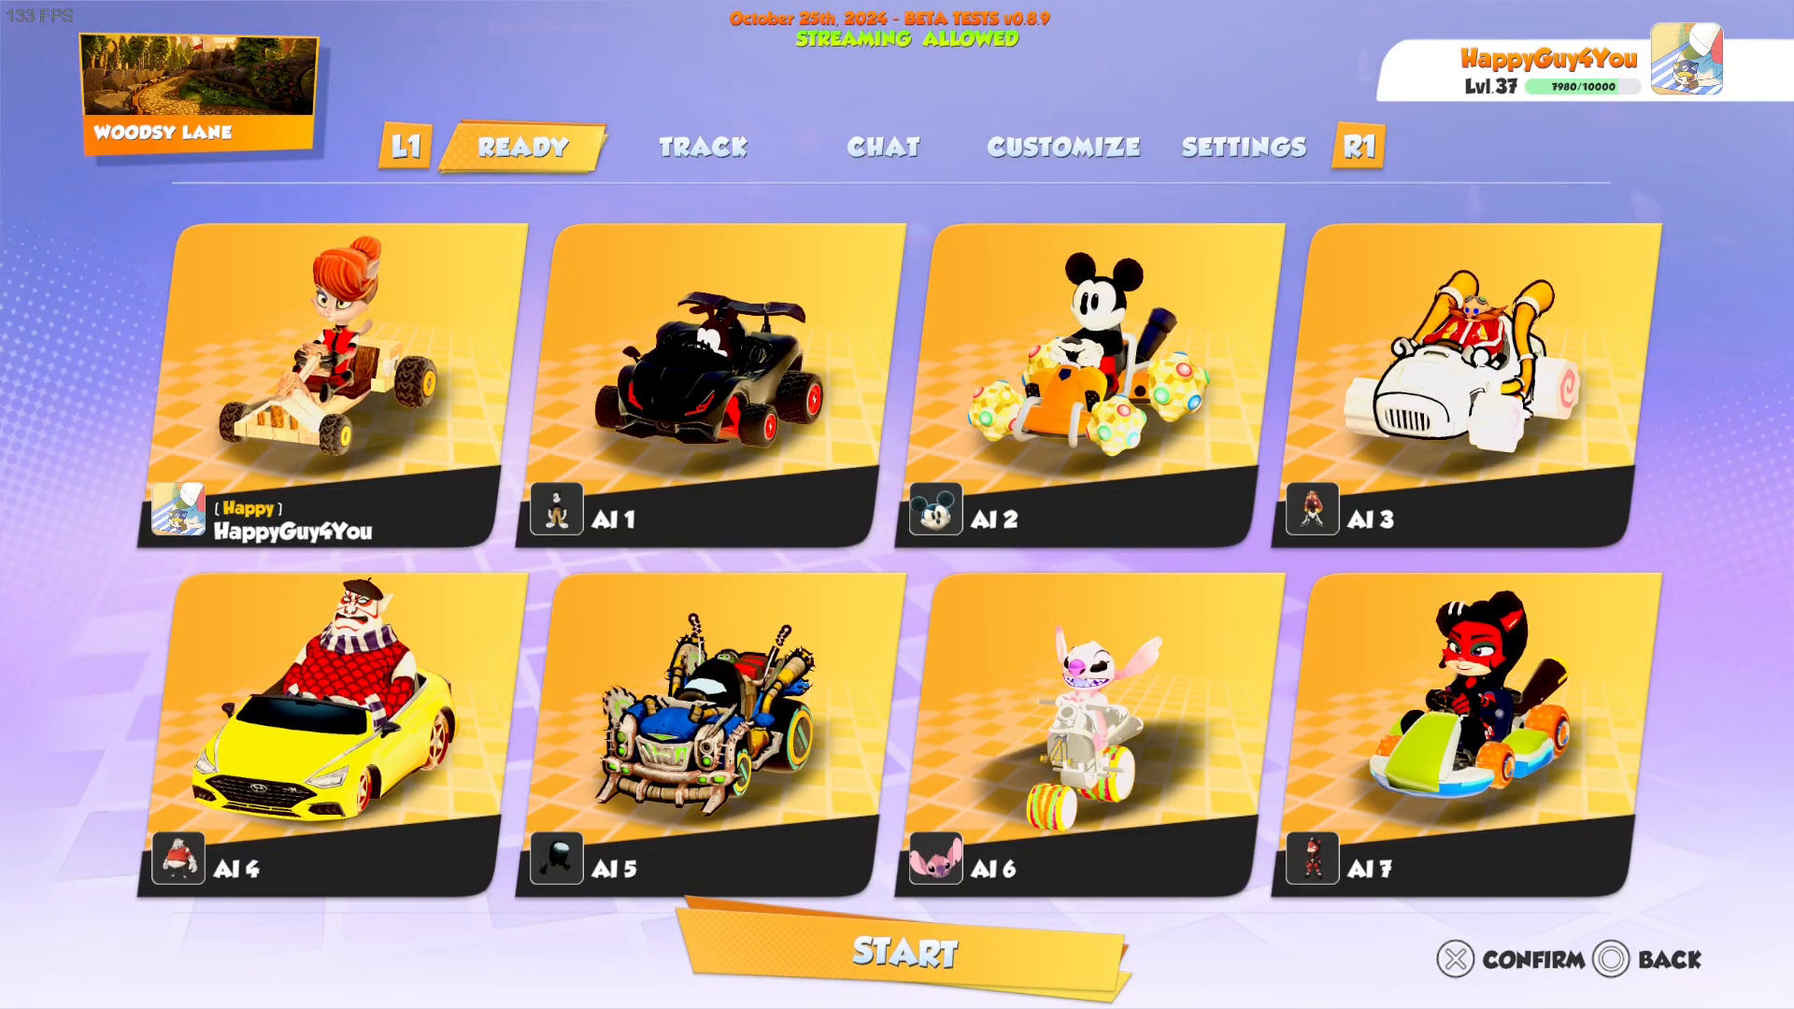
key(Return)
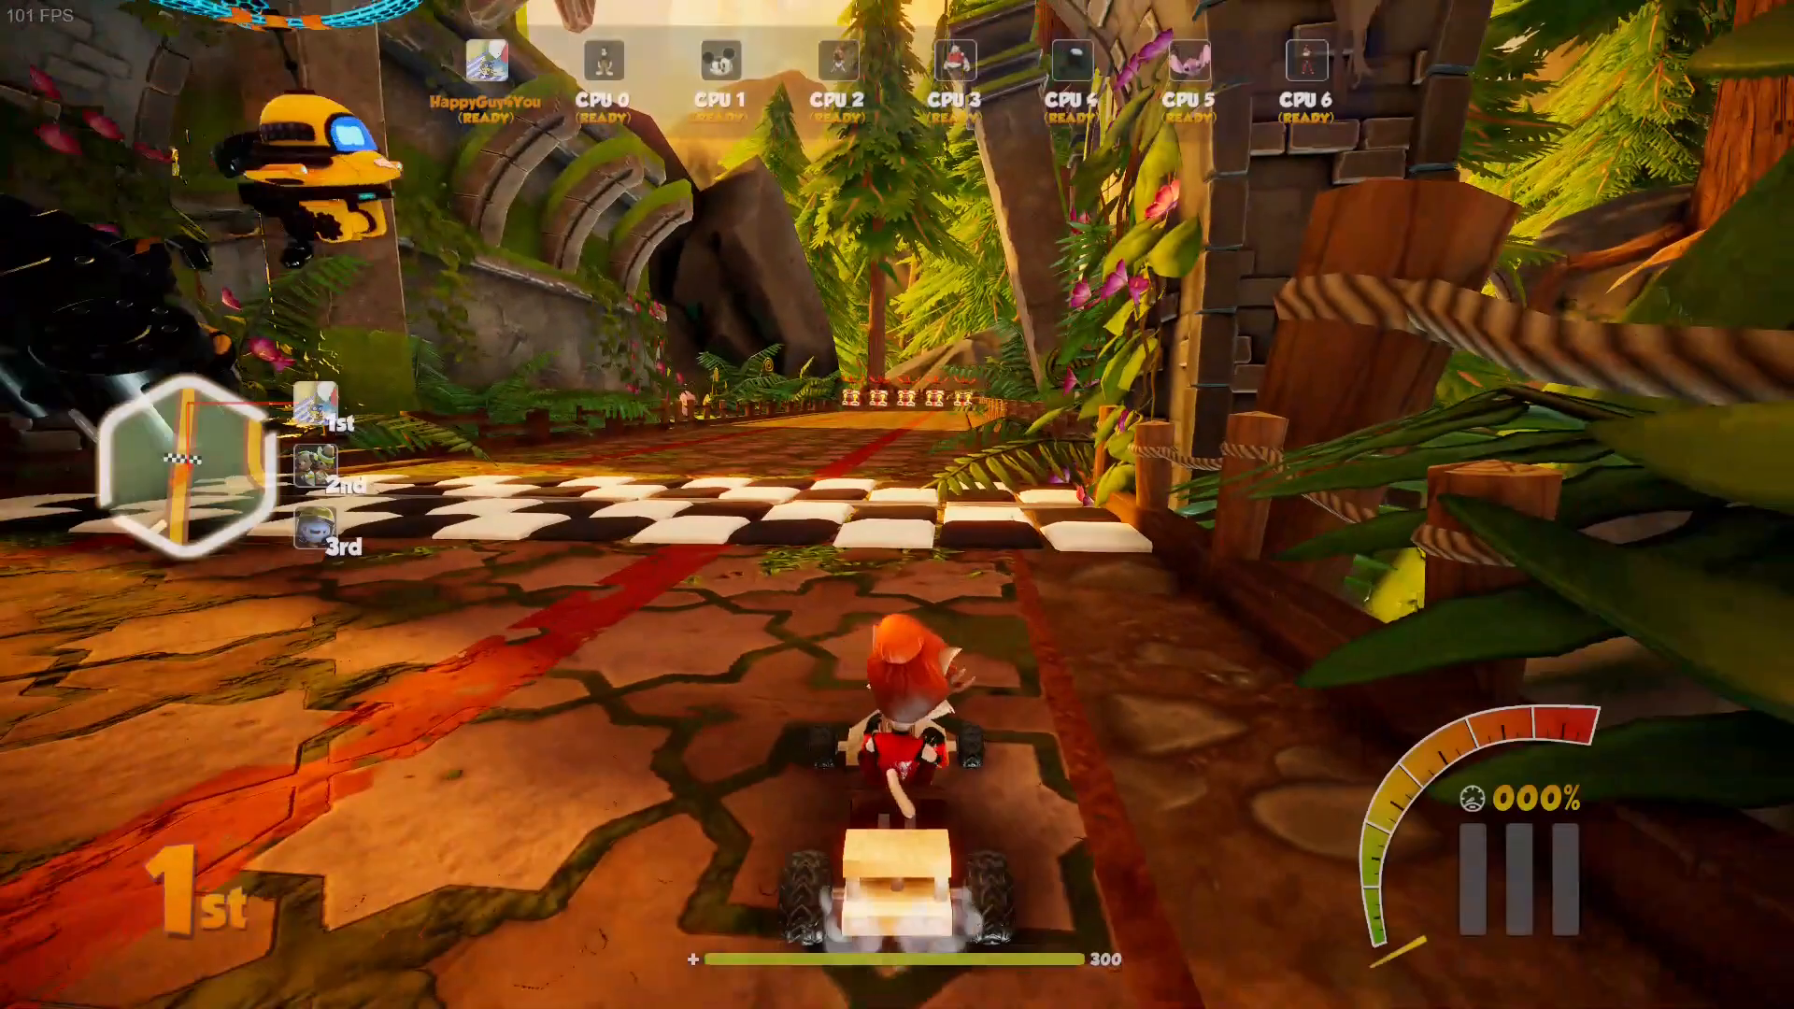
Step: Boost-start the wooden kart, drive through the item boxes, then pause the race
key(w)
key(w)
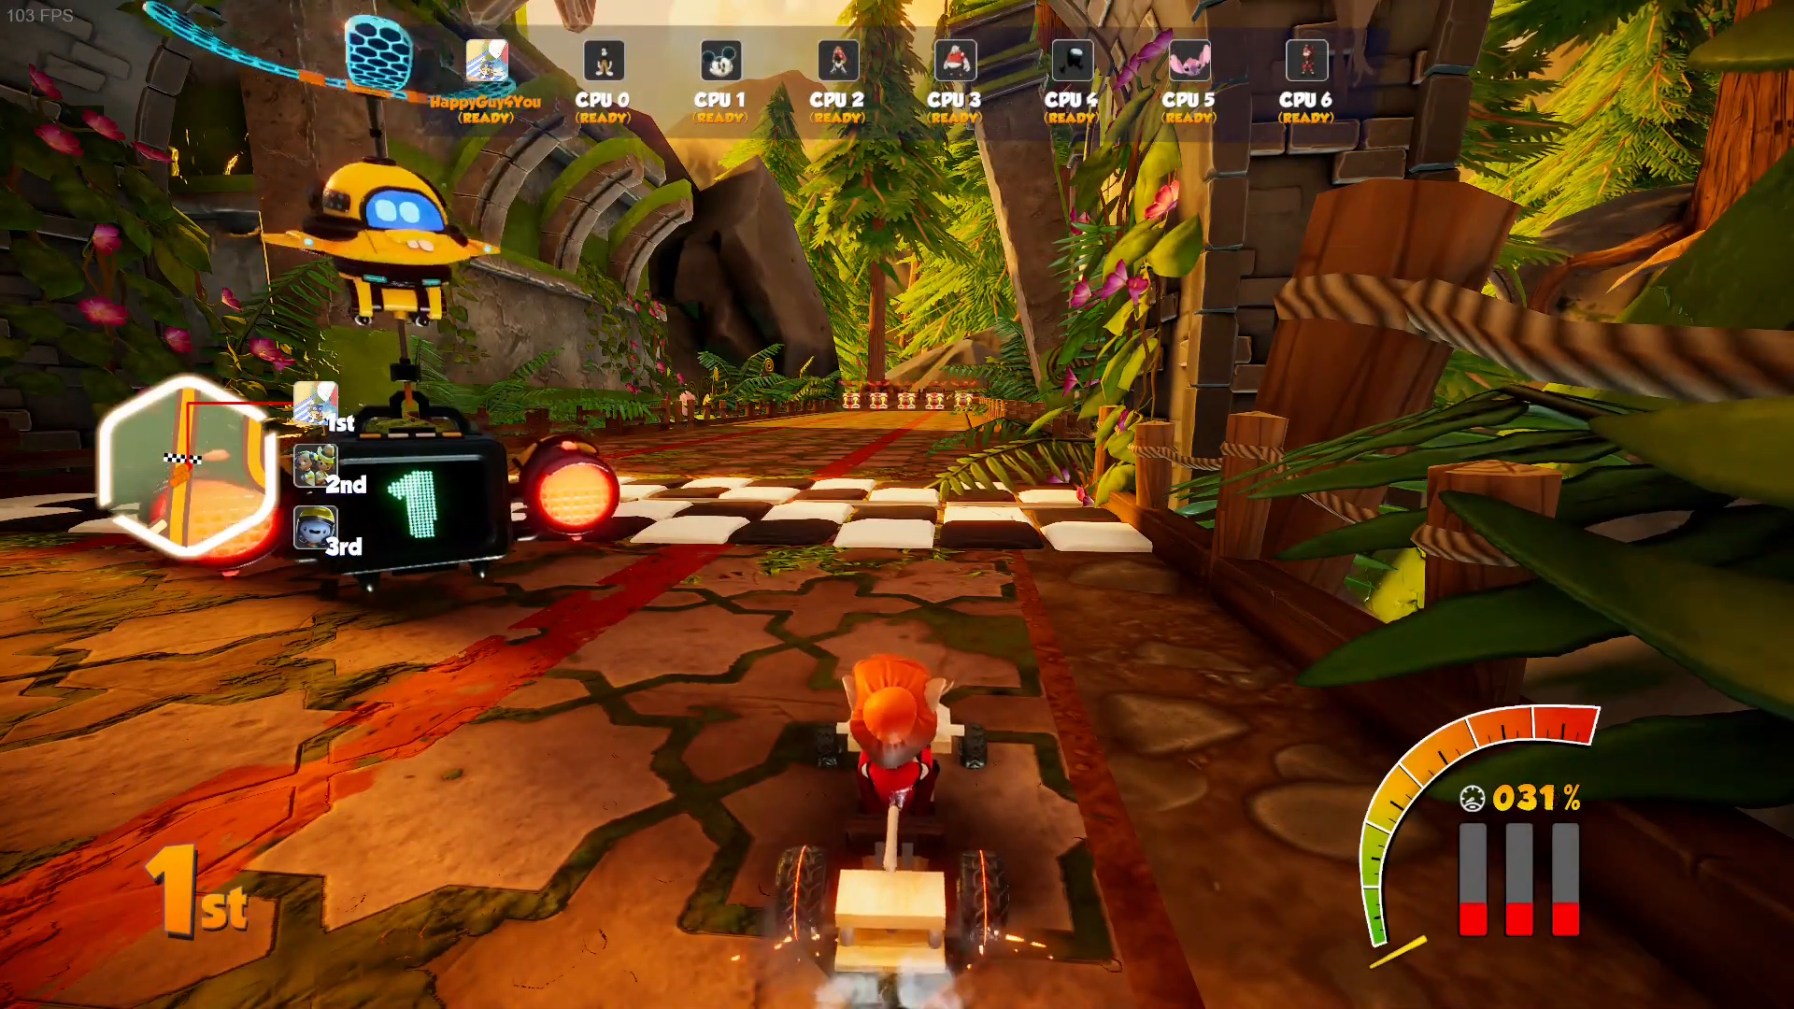
key(w)
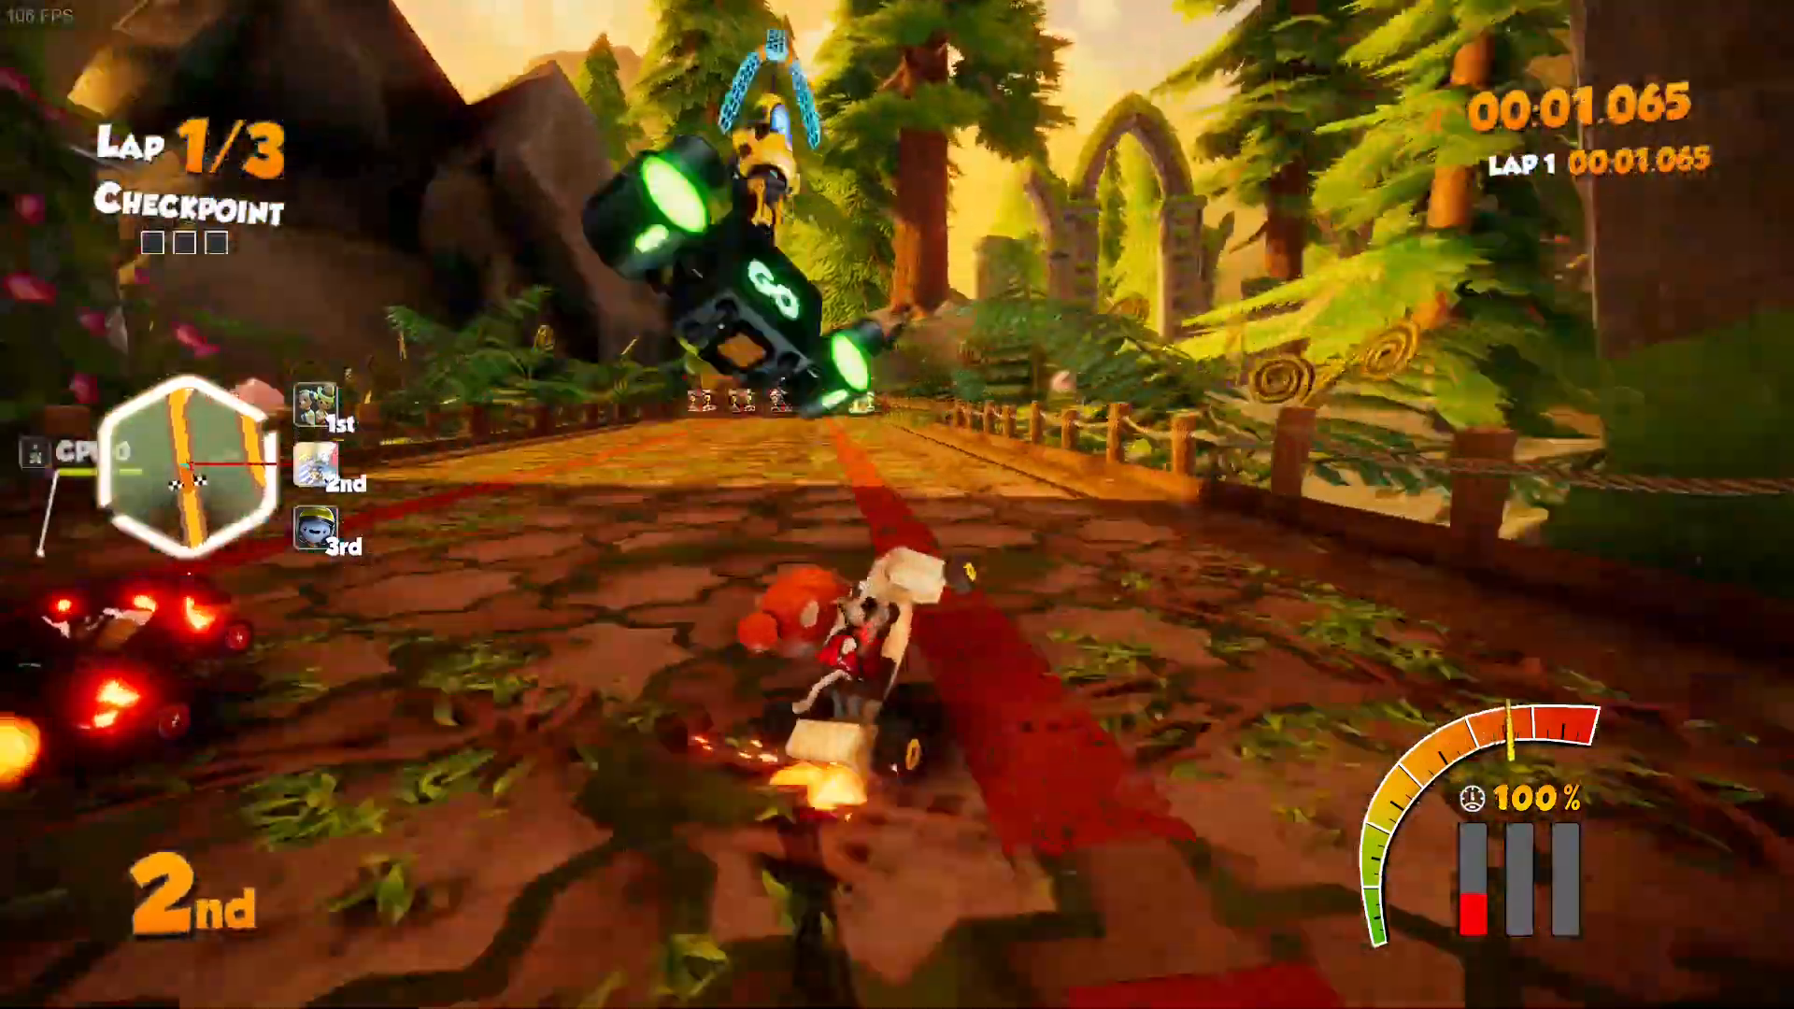
key(w)
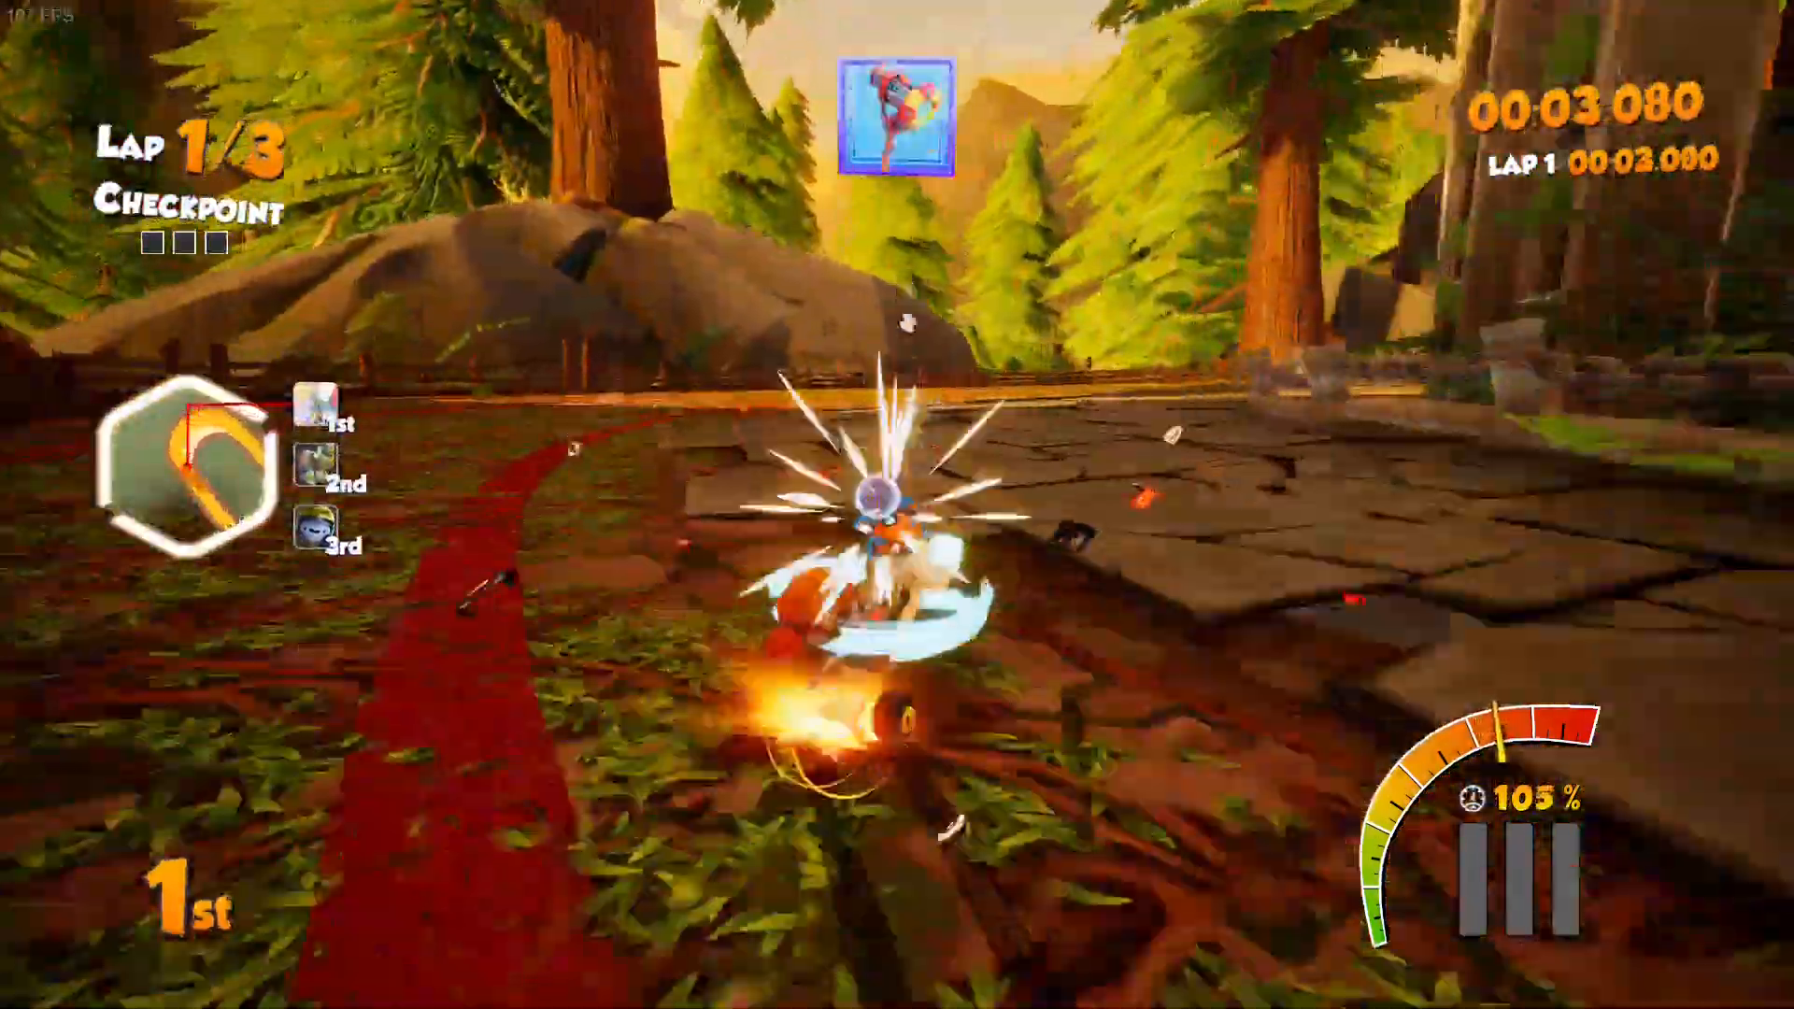
key(w)
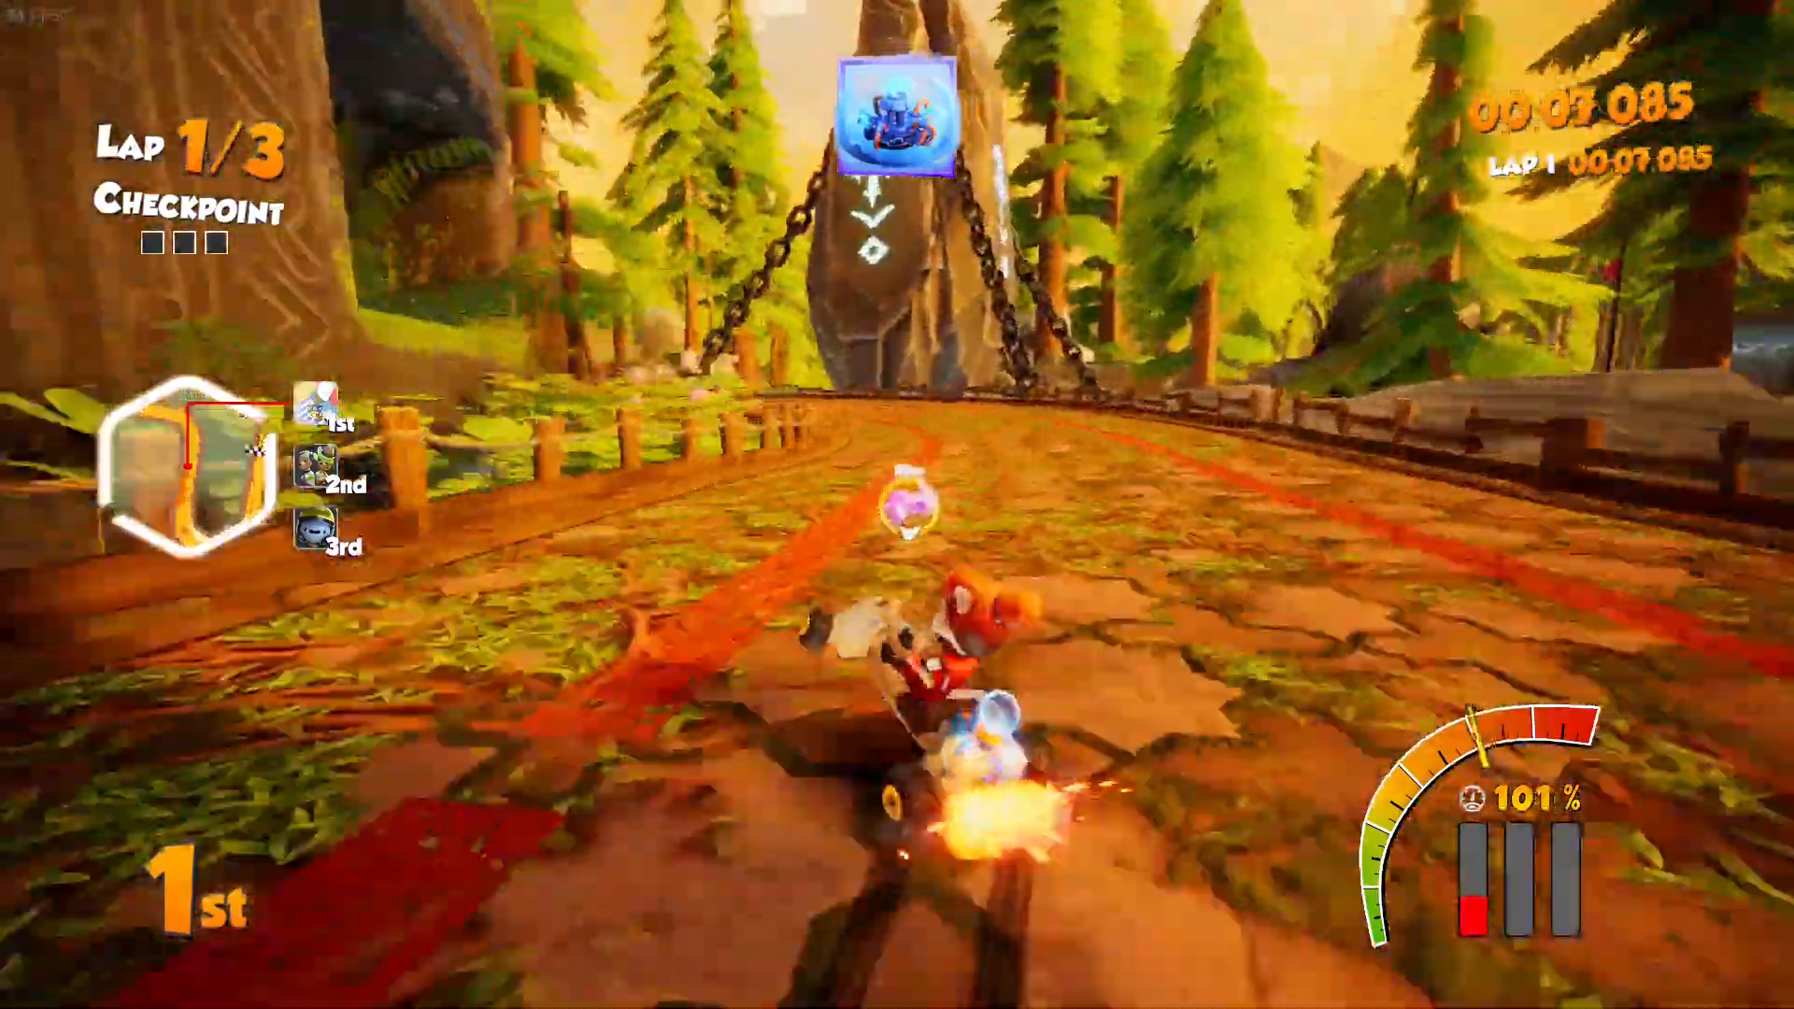
key(Escape)
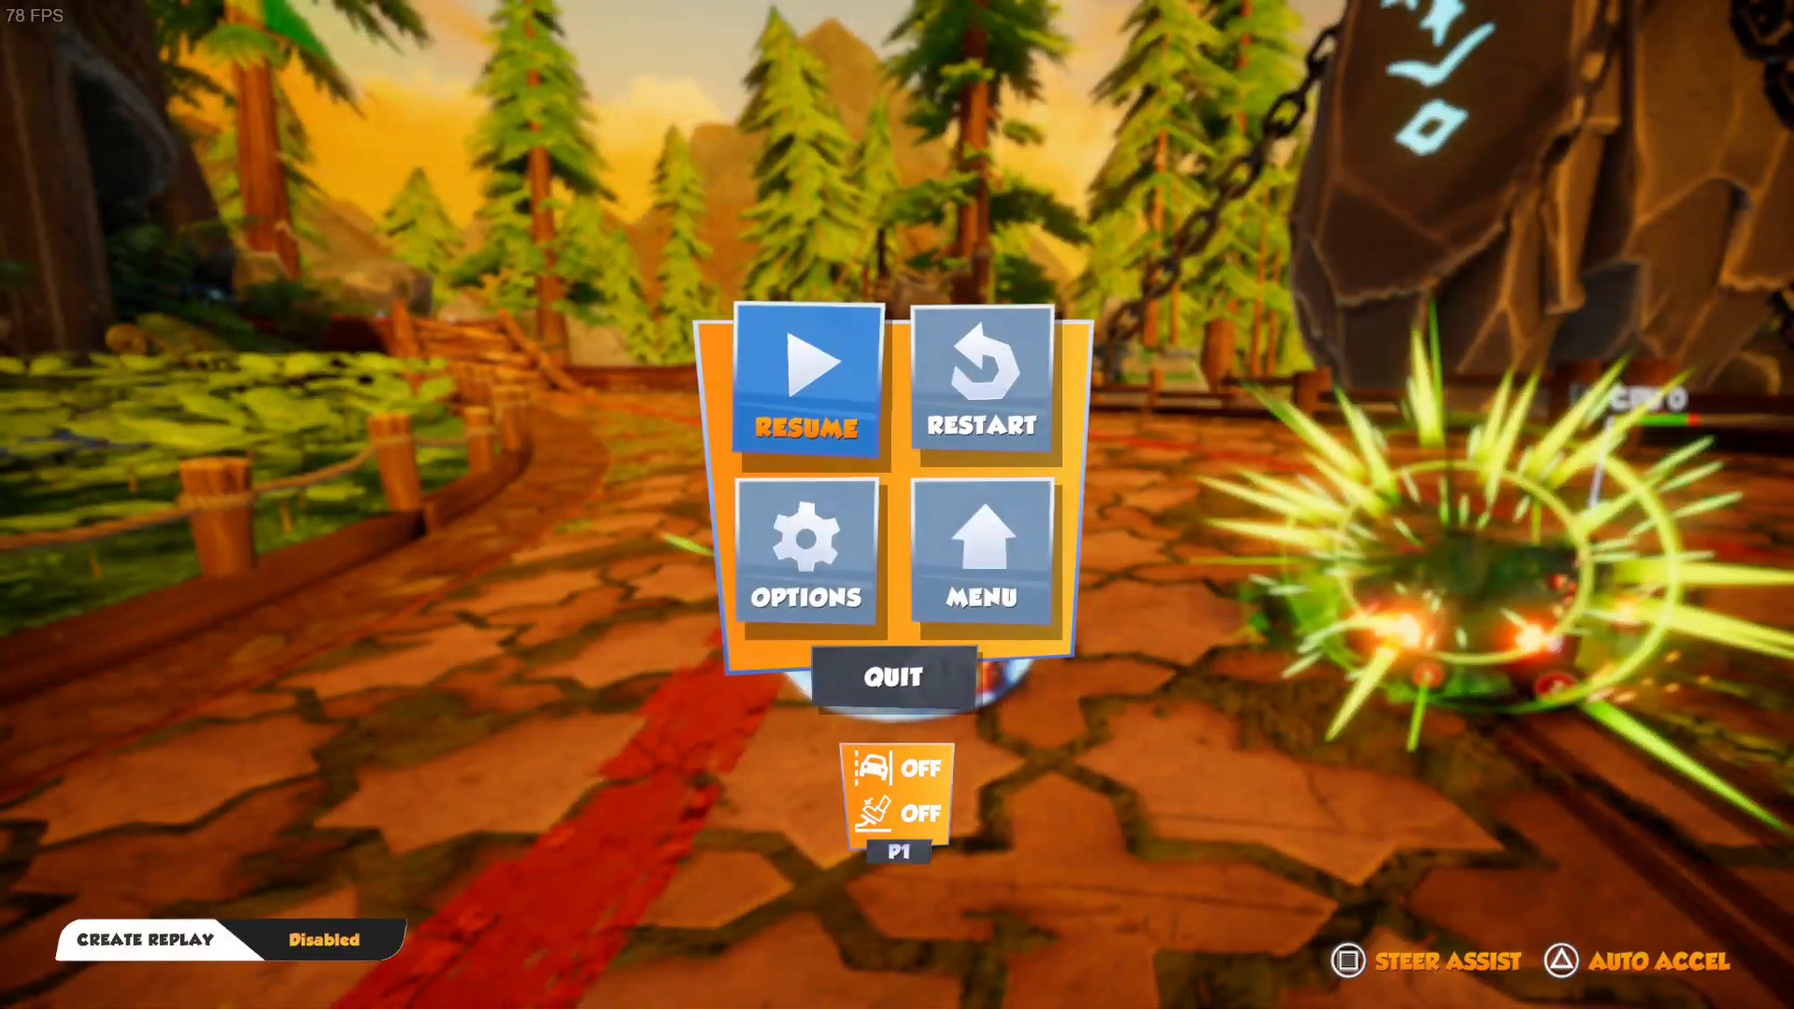
key(Down)
key(Down)
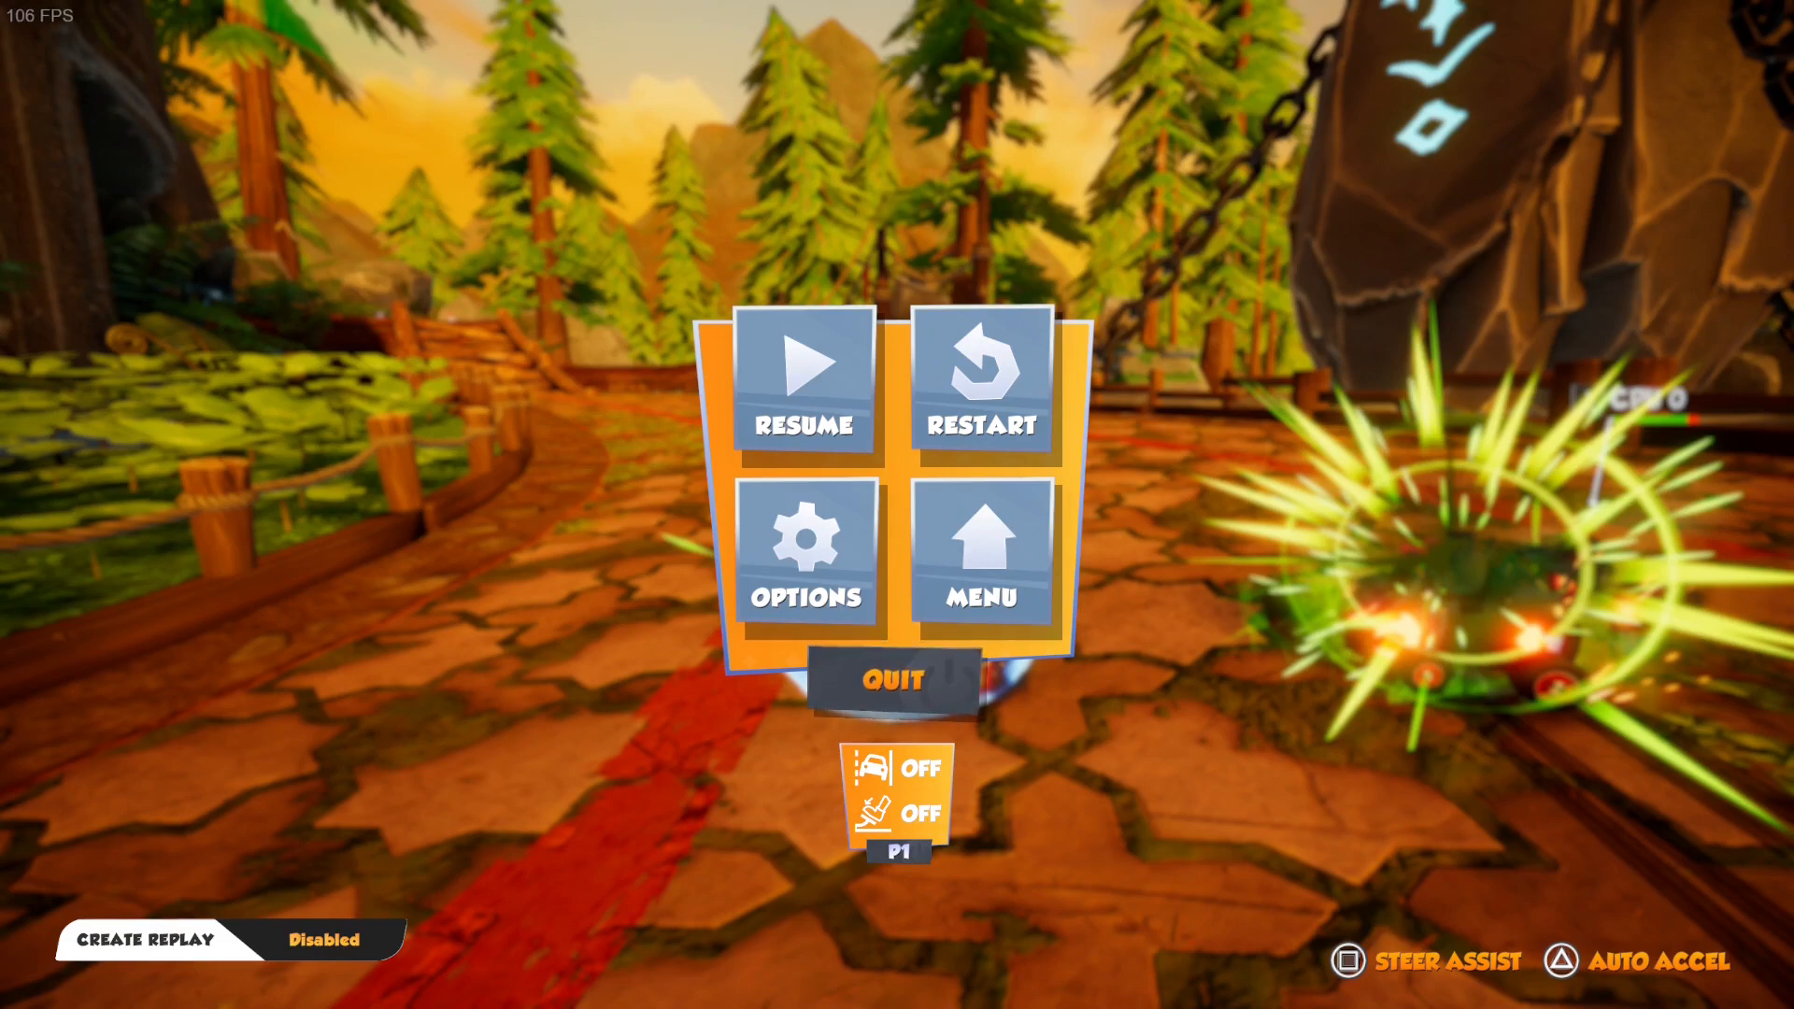
Step: Choose Quit from the pause menu and confirm closing the game
key(Return)
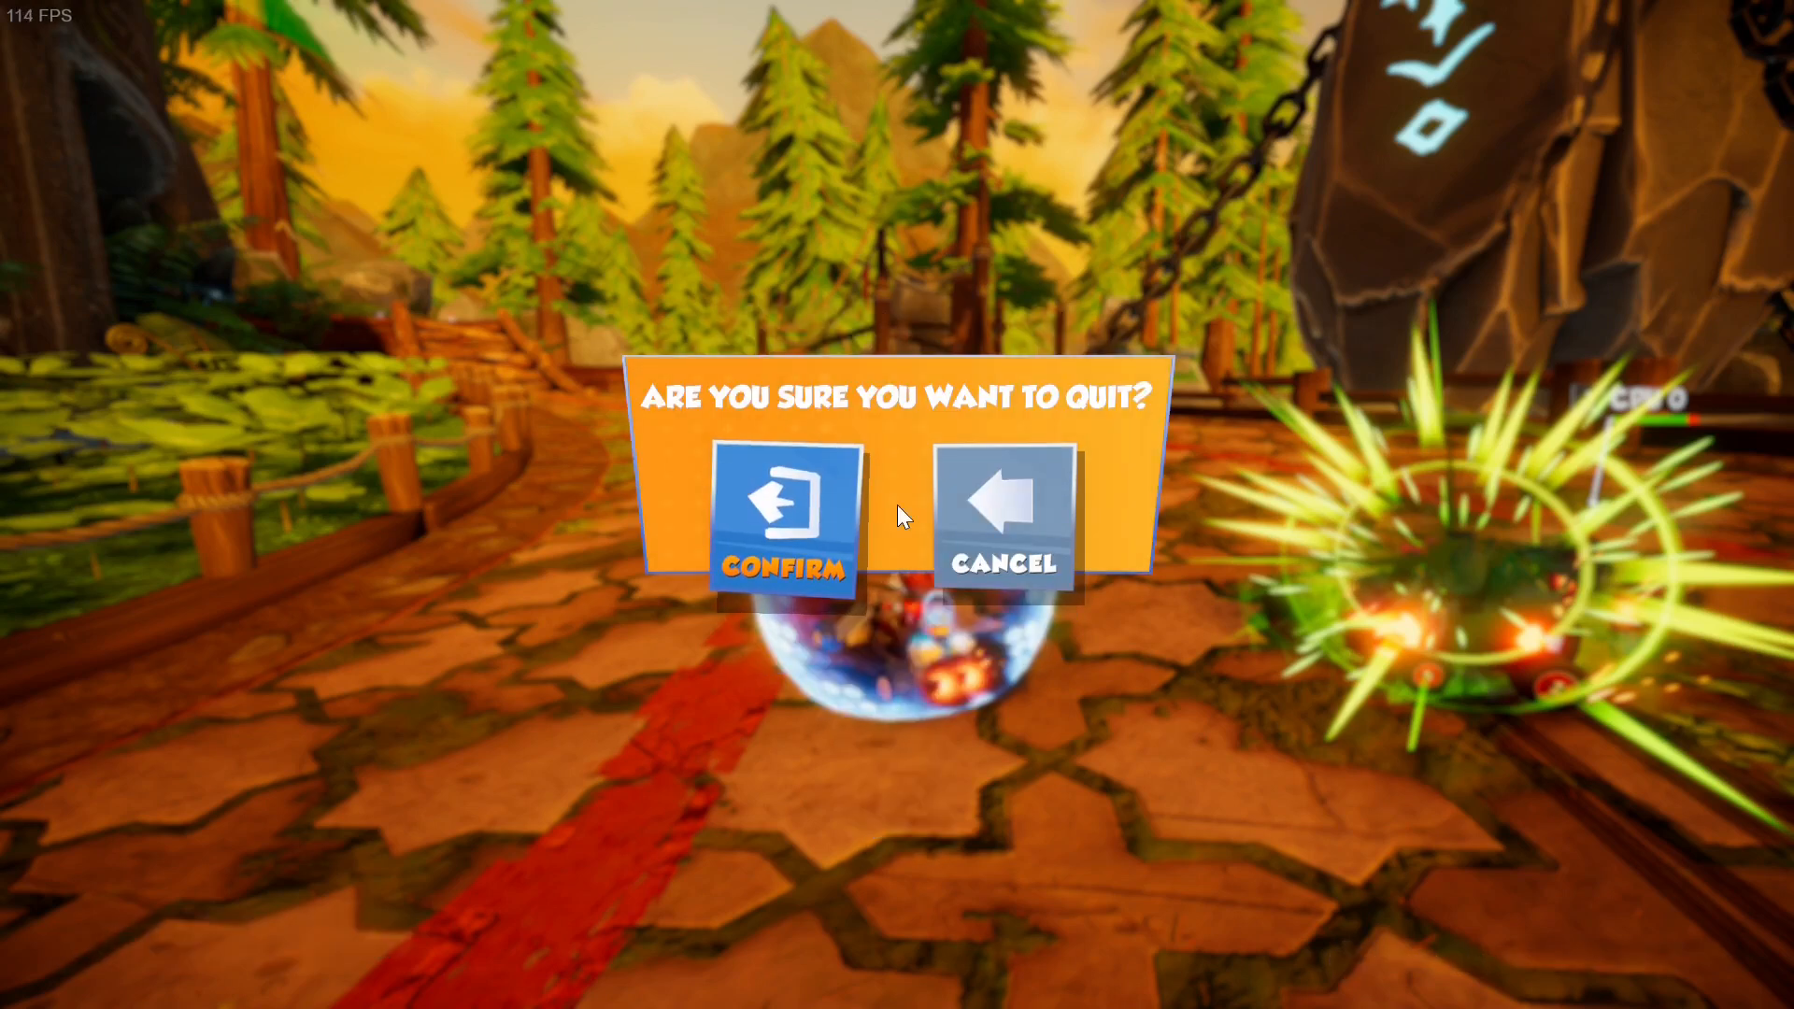
key(Return)
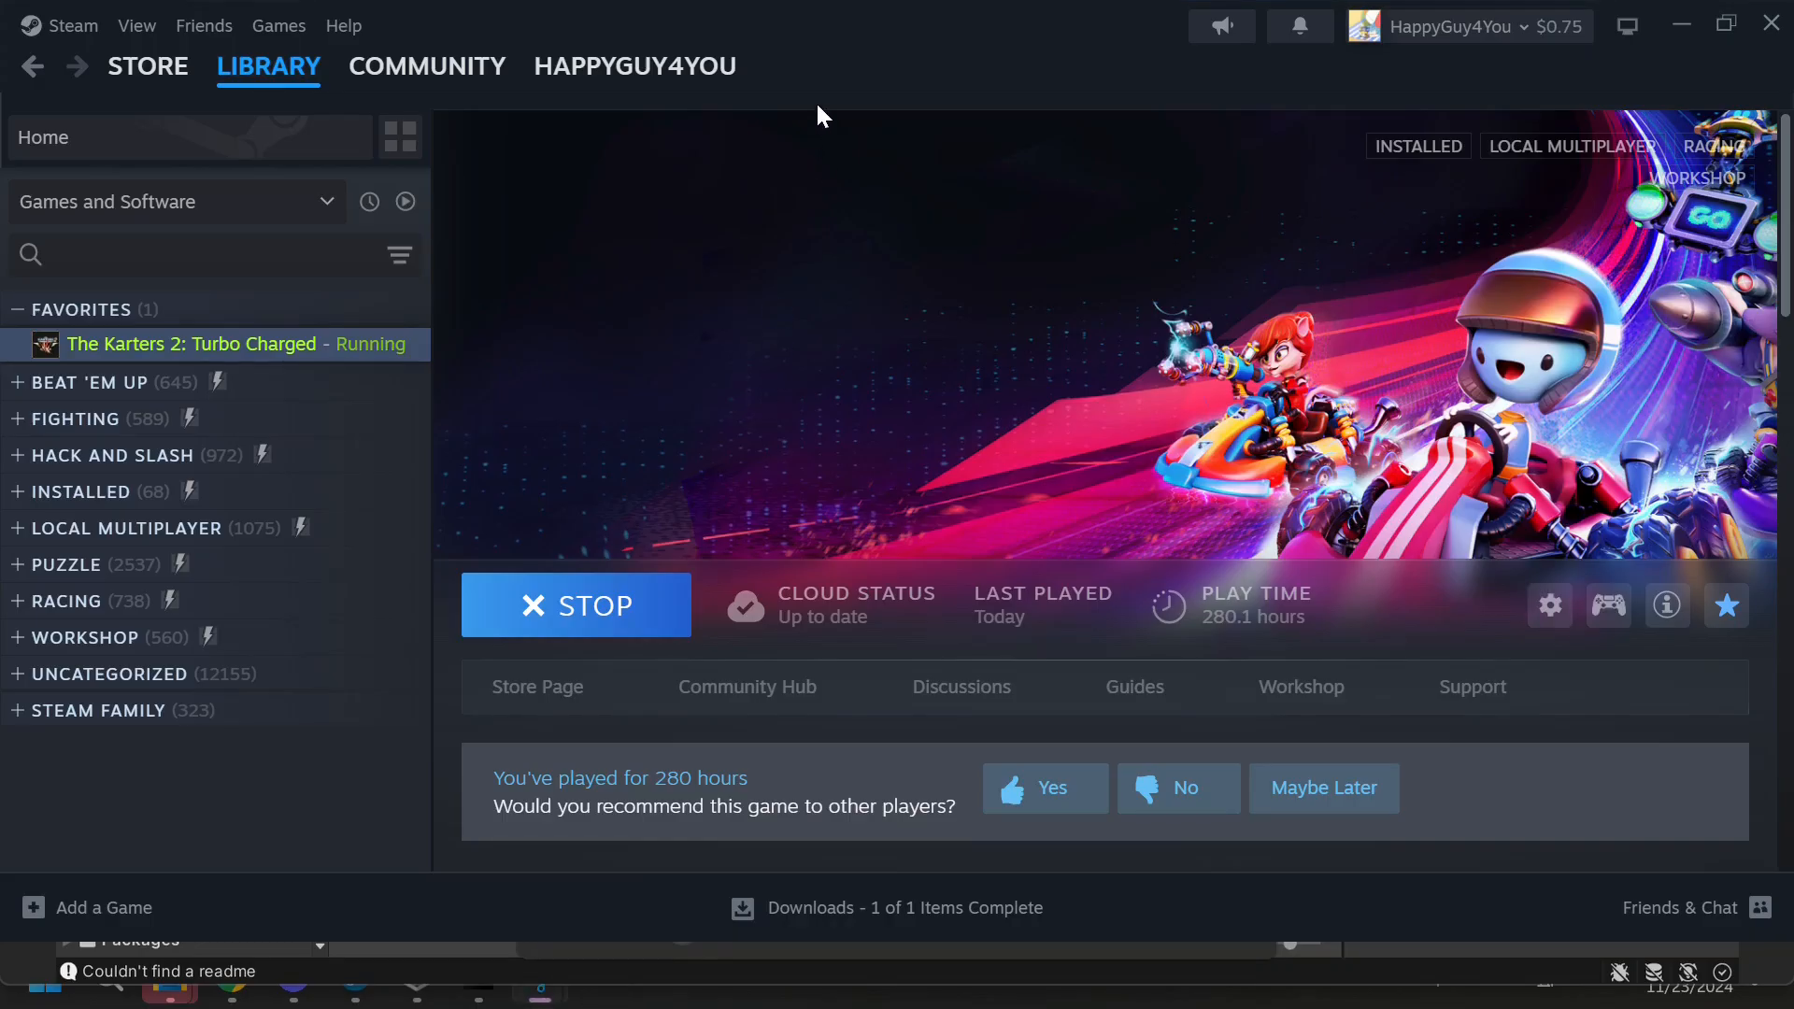